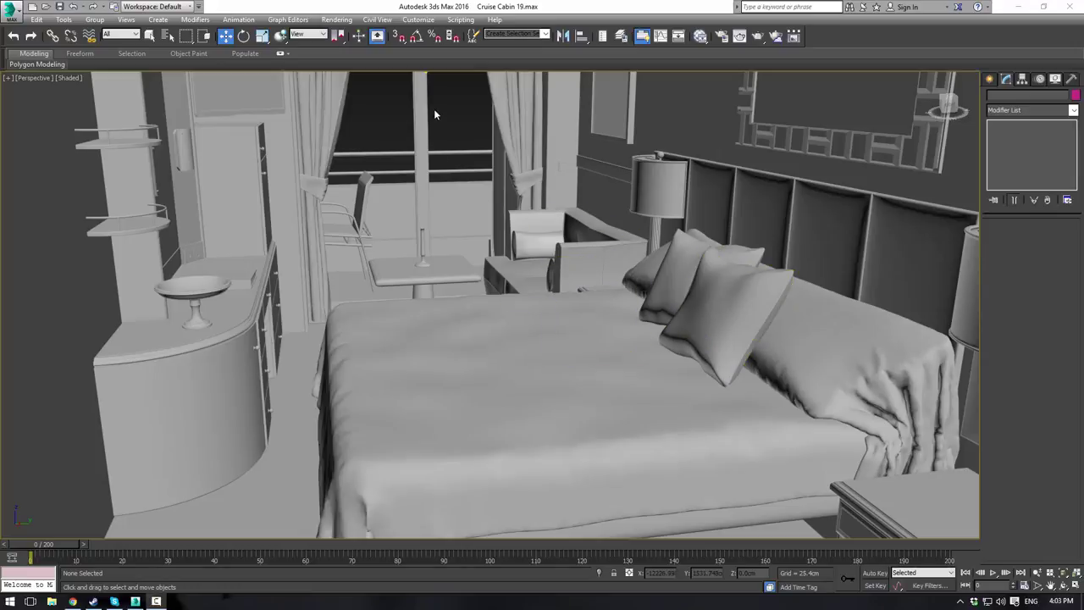
Step: Examine the sofa in the cabin scene and the modifiers on its back-and-arm frame
{"action": "middle_click_drag", "start_coordinate": [436, 114], "coordinate": [468, 144], "text": "alt"}
{"action": "scroll", "coordinate": [515, 203], "scroll_direction": "up", "scroll_amount": 5}
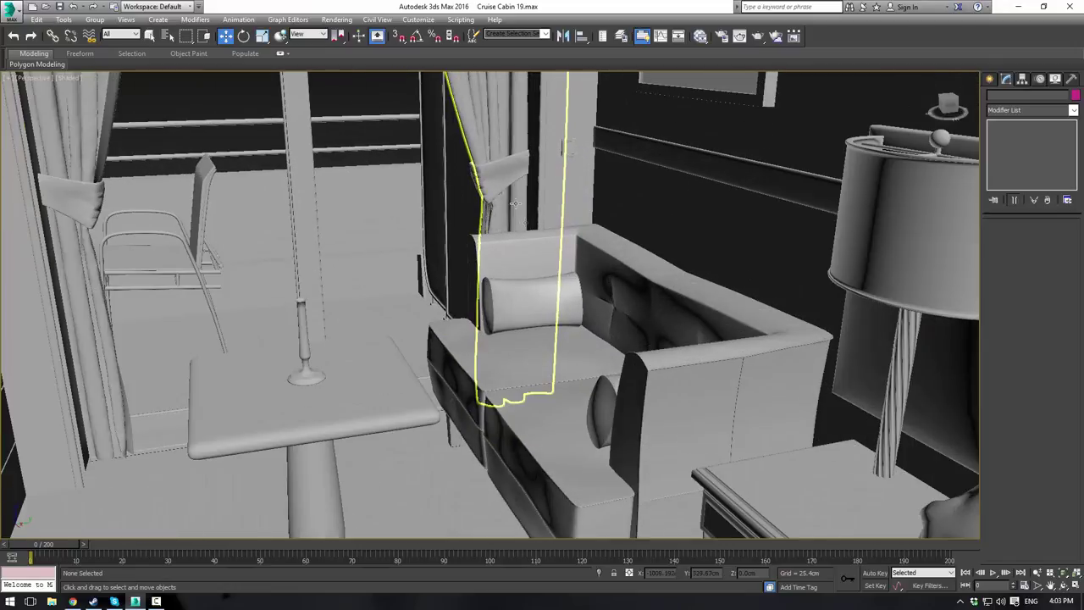
{"action": "middle_click_drag", "start_coordinate": [515, 203], "coordinate": [574, 286], "text": "alt"}
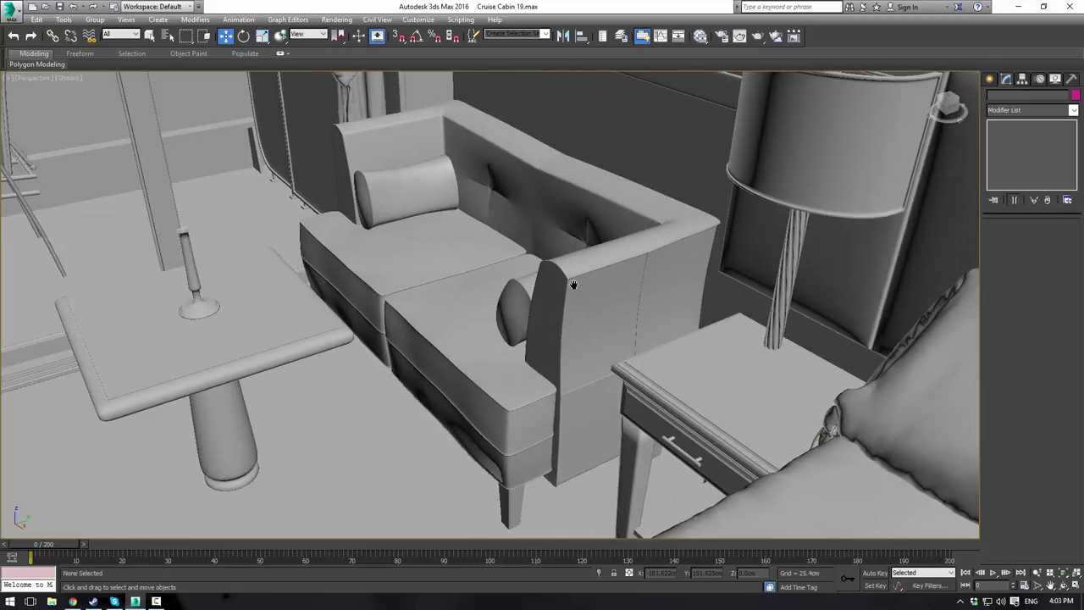
{"action": "scroll", "coordinate": [455, 239], "scroll_direction": "up", "scroll_amount": 2}
{"action": "middle_click_drag", "start_coordinate": [455, 240], "coordinate": [845, 259], "text": "alt"}
{"action": "left_click", "coordinate": [618, 303]}
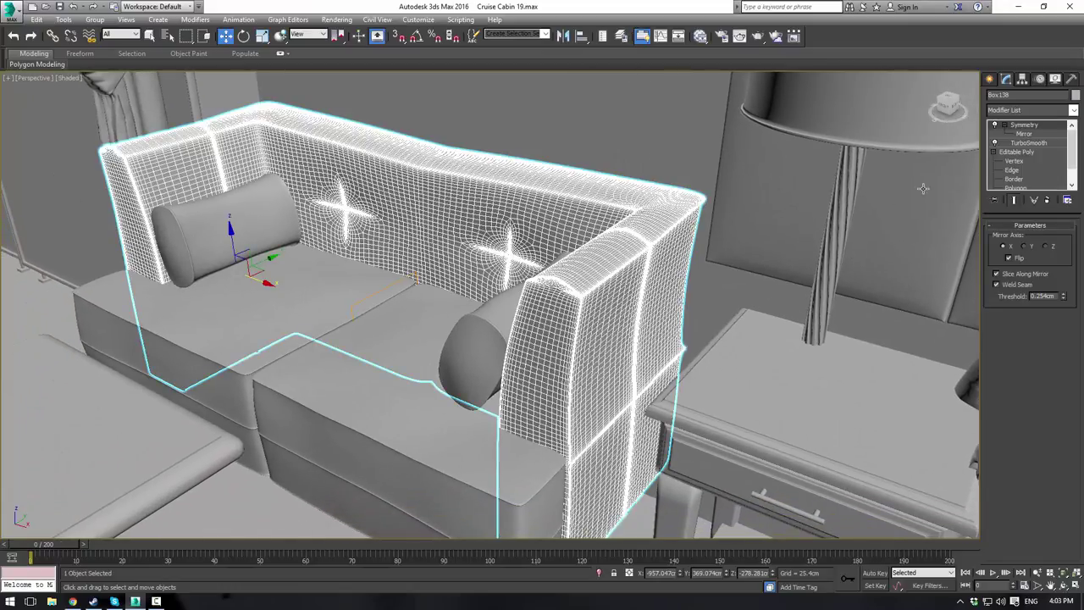
{"action": "scroll", "coordinate": [779, 356], "scroll_direction": "down", "scroll_amount": 3}
{"action": "middle_click_drag", "start_coordinate": [667, 311], "coordinate": [590, 272], "text": "alt"}
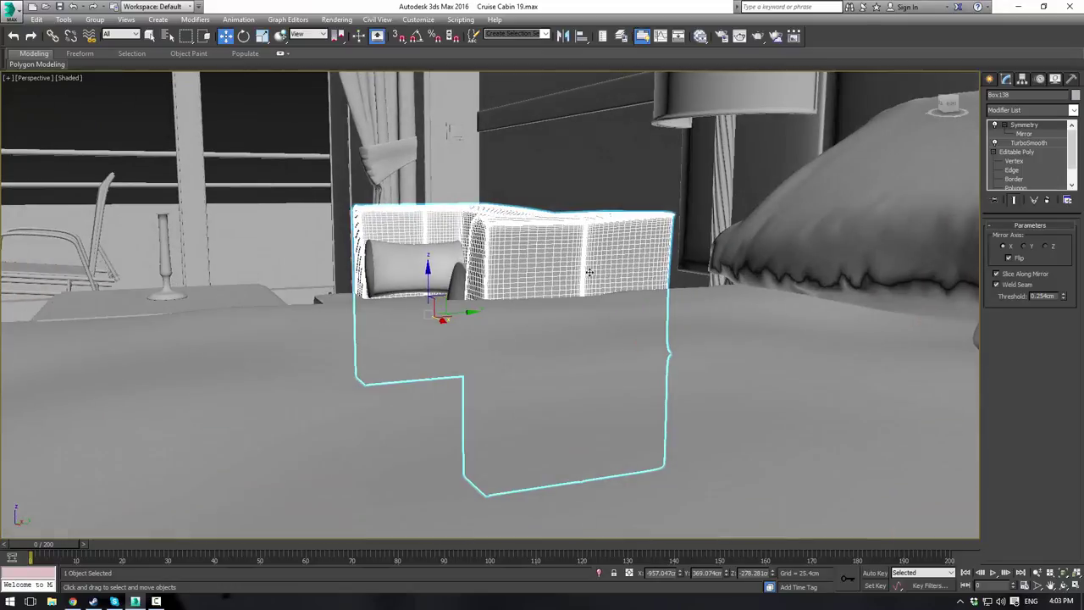
{"action": "left_click", "coordinate": [283, 103]}
{"action": "middle_click_drag", "start_coordinate": [288, 110], "coordinate": [317, 173], "text": "alt"}
{"action": "scroll", "coordinate": [358, 225], "scroll_direction": "down", "scroll_amount": 2}
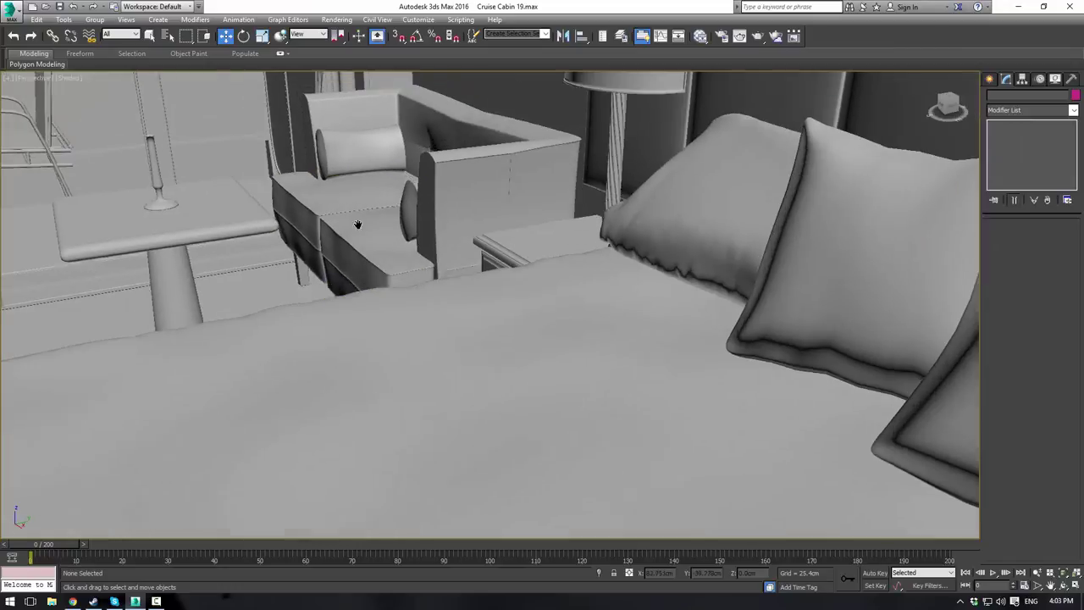
Step: Isolate the sofa's frame, both seat cushions and both bolster pillows from the rest of the cabin
{"action": "middle_click_drag", "start_coordinate": [359, 225], "coordinate": [384, 270]}
{"action": "scroll", "coordinate": [443, 320], "scroll_direction": "up", "scroll_amount": 3}
{"action": "scroll", "coordinate": [295, 193], "scroll_direction": "up", "scroll_amount": 1}
{"action": "scroll", "coordinate": [297, 193], "scroll_direction": "up", "scroll_amount": 2}
{"action": "middle_click_drag", "start_coordinate": [305, 196], "coordinate": [441, 292]}
{"action": "left_click", "coordinate": [363, 156]}
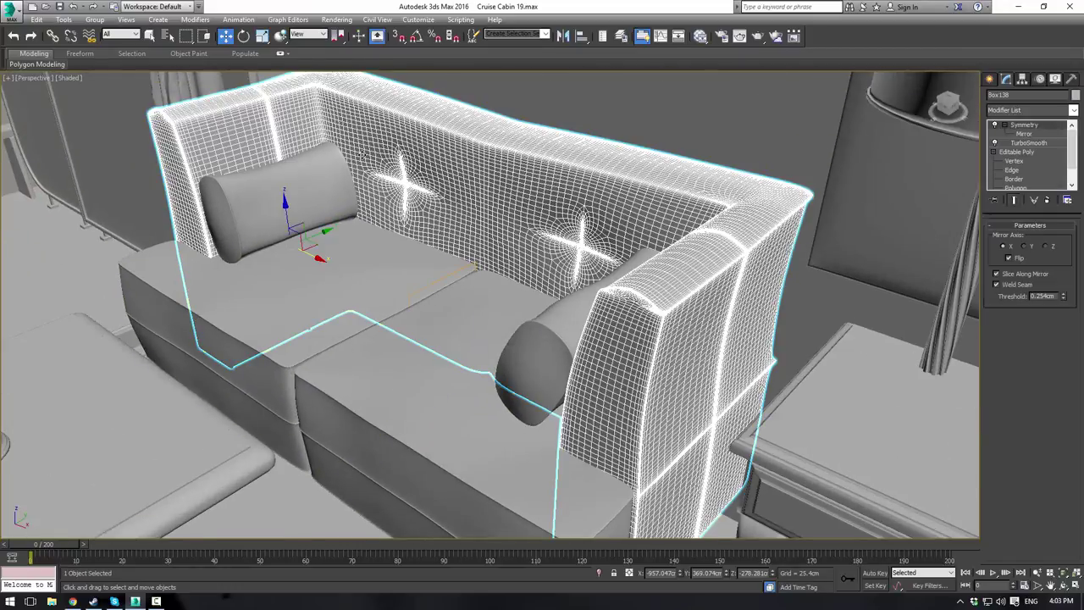
{"action": "middle_click_drag", "start_coordinate": [447, 226], "coordinate": [507, 267]}
{"action": "scroll", "coordinate": [413, 185], "scroll_direction": "down", "scroll_amount": 1}
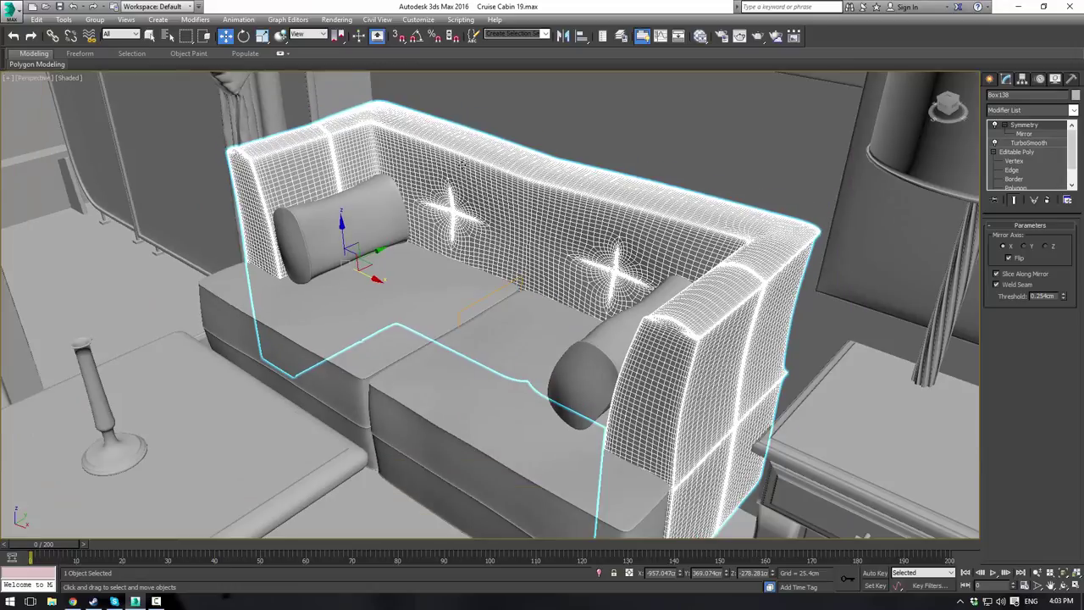
{"action": "left_click", "coordinate": [401, 332], "text": "ctrl"}
{"action": "left_click", "coordinate": [492, 363], "text": "ctrl"}
{"action": "left_click", "coordinate": [581, 378], "text": "ctrl"}
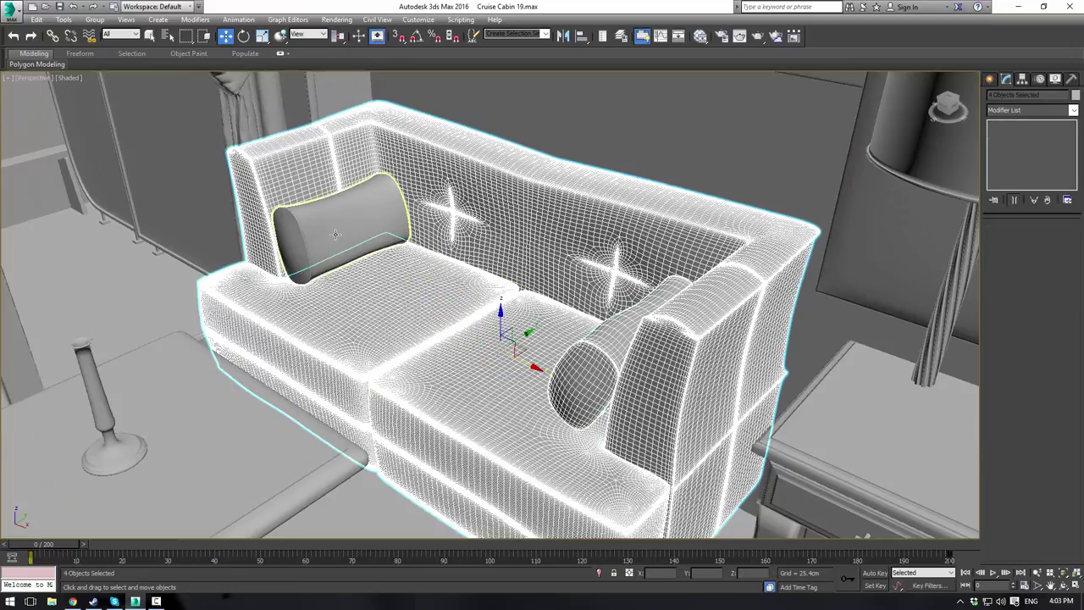
{"action": "left_click", "coordinate": [340, 238], "text": "ctrl"}
{"action": "right_click", "coordinate": [338, 236]}
{"action": "left_click", "coordinate": [364, 135]}
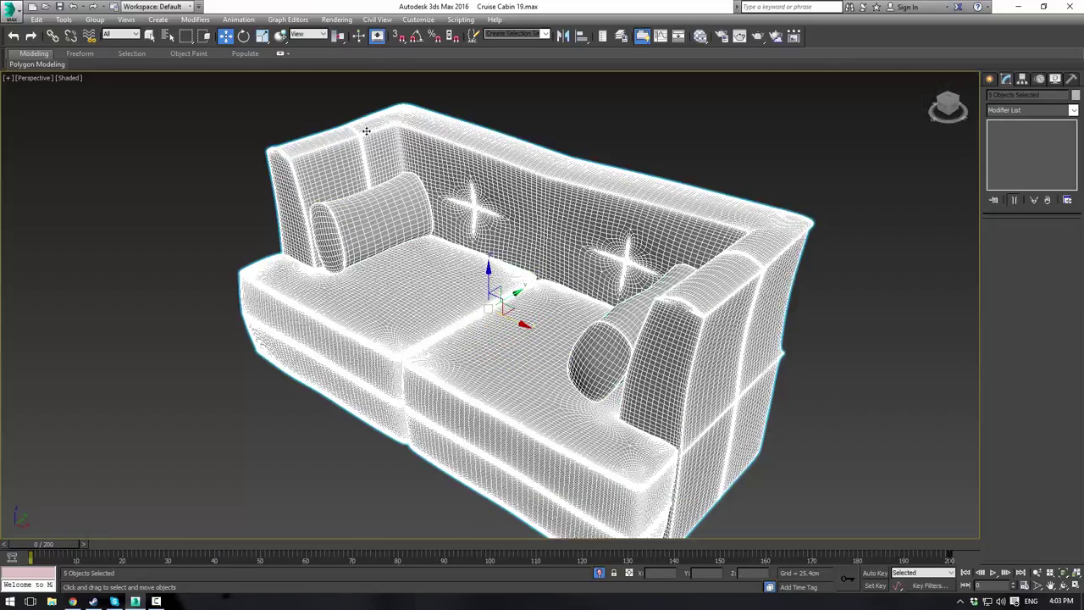
Step: Select the sofa's back-and-arm frame and start editing the vertices of its Editable Poly base
{"action": "left_click", "coordinate": [441, 175]}
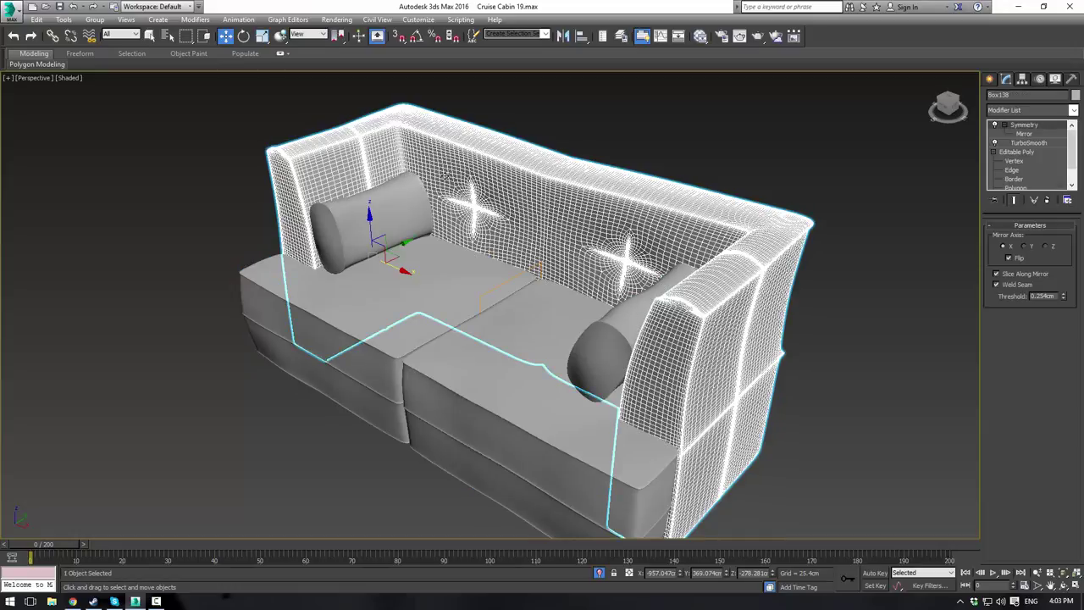
{"action": "left_click", "coordinate": [1002, 154]}
{"action": "middle_click_drag", "start_coordinate": [446, 221], "coordinate": [983, 260]}
{"action": "scroll", "coordinate": [529, 260], "scroll_direction": "up", "scroll_amount": 3}
{"action": "left_click", "coordinate": [1001, 241]}
{"action": "middle_click_drag", "start_coordinate": [505, 245], "coordinate": [551, 203], "text": "alt"}
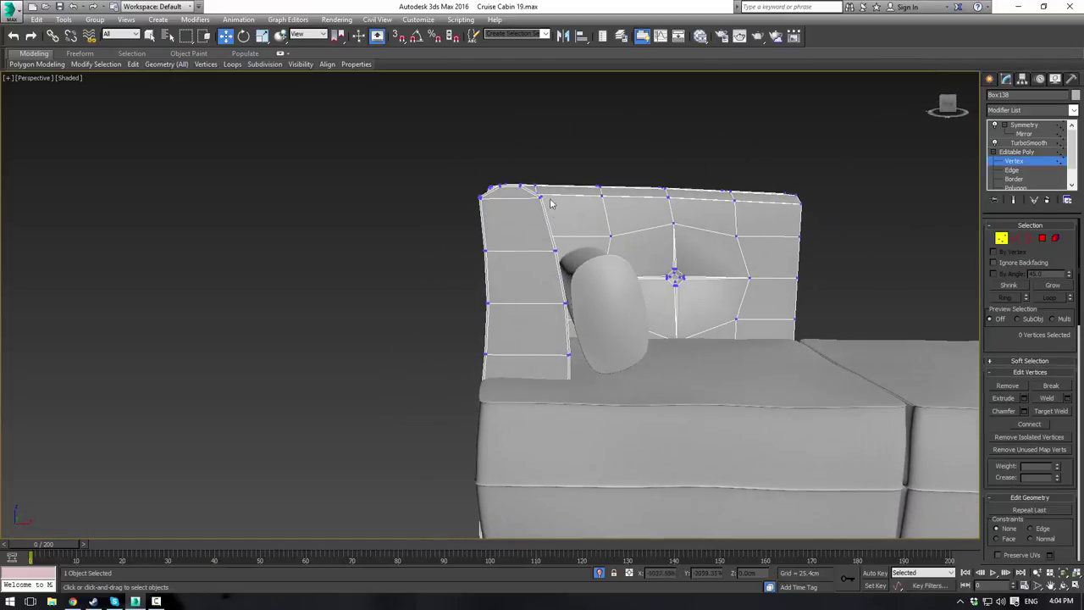
Step: Lower the row of vertices along the inner top edge of the armrest and backrest by about 19 cm
{"action": "left_click_drag", "start_coordinate": [549, 188], "coordinate": [536, 207]}
{"action": "left_click_drag", "start_coordinate": [614, 191], "coordinate": [589, 206], "text": "ctrl"}
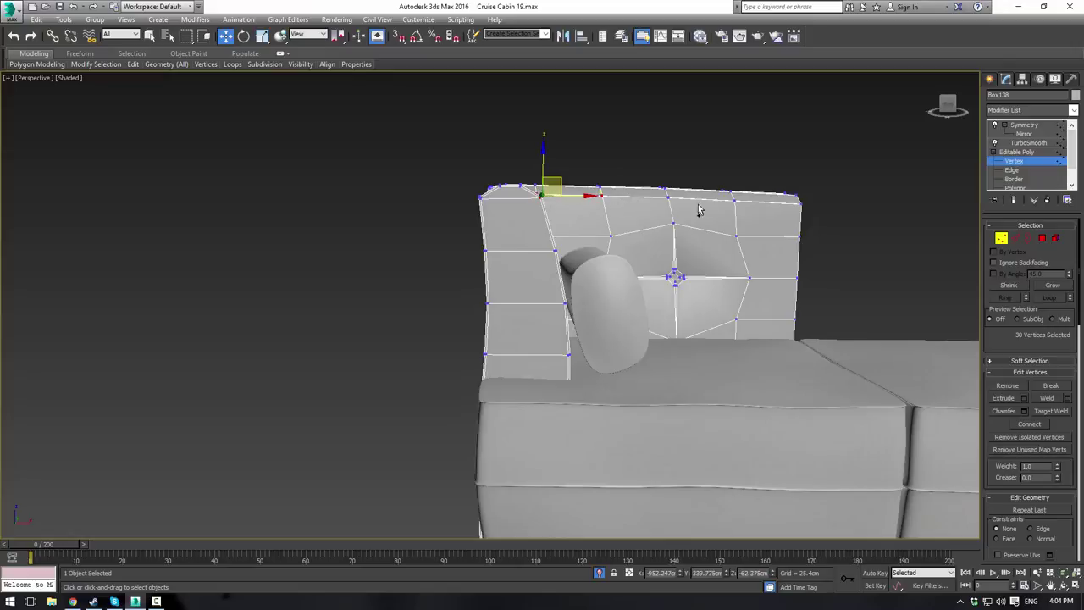
{"action": "left_click", "coordinate": [668, 197], "text": "ctrl"}
{"action": "left_click_drag", "start_coordinate": [713, 197], "coordinate": [776, 212], "text": "ctrl"}
{"action": "middle_click_drag", "start_coordinate": [774, 212], "coordinate": [668, 217], "text": "alt"}
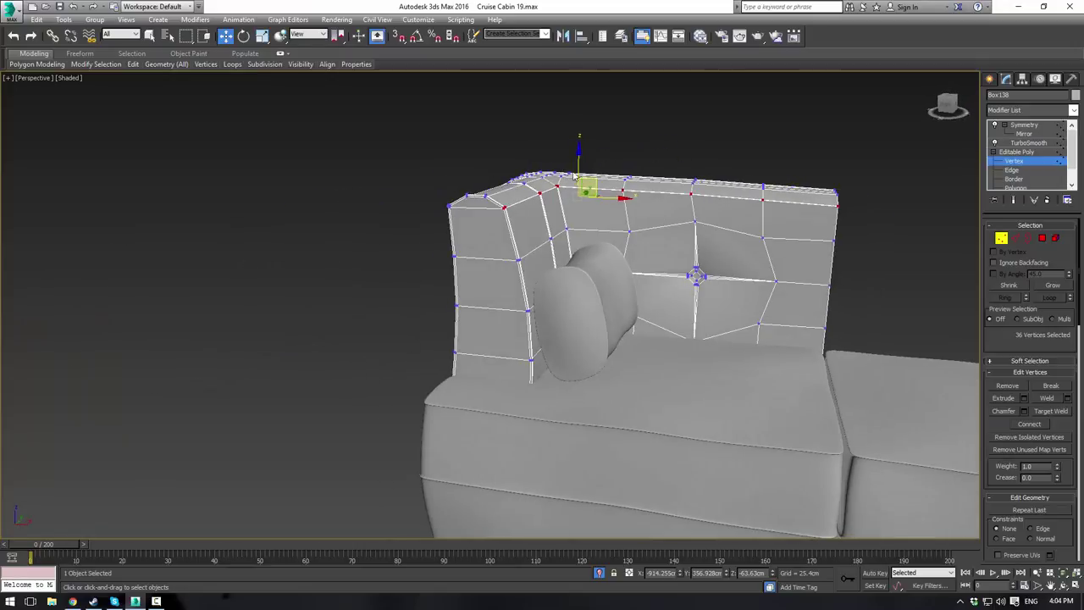
{"action": "mouse_move", "coordinate": [595, 178]}
{"action": "left_mouse_down"}
{"action": "mouse_move", "coordinate": [582, 169]}
{"action": "mouse_move", "coordinate": [588, 179]}
{"action": "left_mouse_up"}
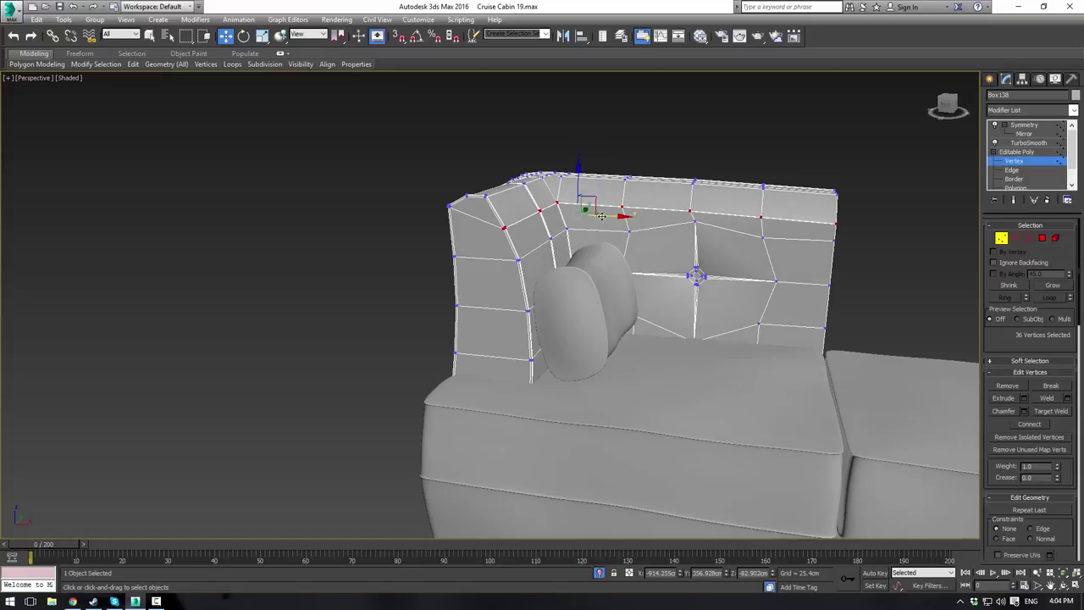
Step: Nudge only the backrest vertices of the inner edge row slightly along negative X
{"action": "left_click_drag", "start_coordinate": [601, 216], "coordinate": [574, 240]}
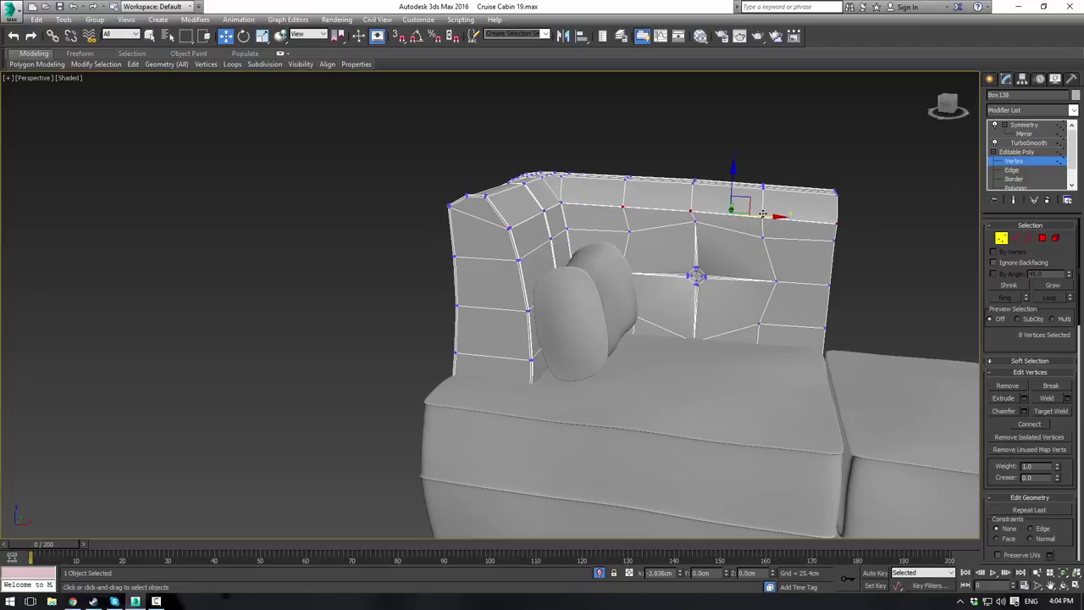
{"action": "left_click_drag", "start_coordinate": [762, 214], "coordinate": [758, 214]}
{"action": "middle_click_drag", "start_coordinate": [878, 241], "coordinate": [511, 236], "text": "alt"}
{"action": "left_click", "coordinate": [746, 203]}
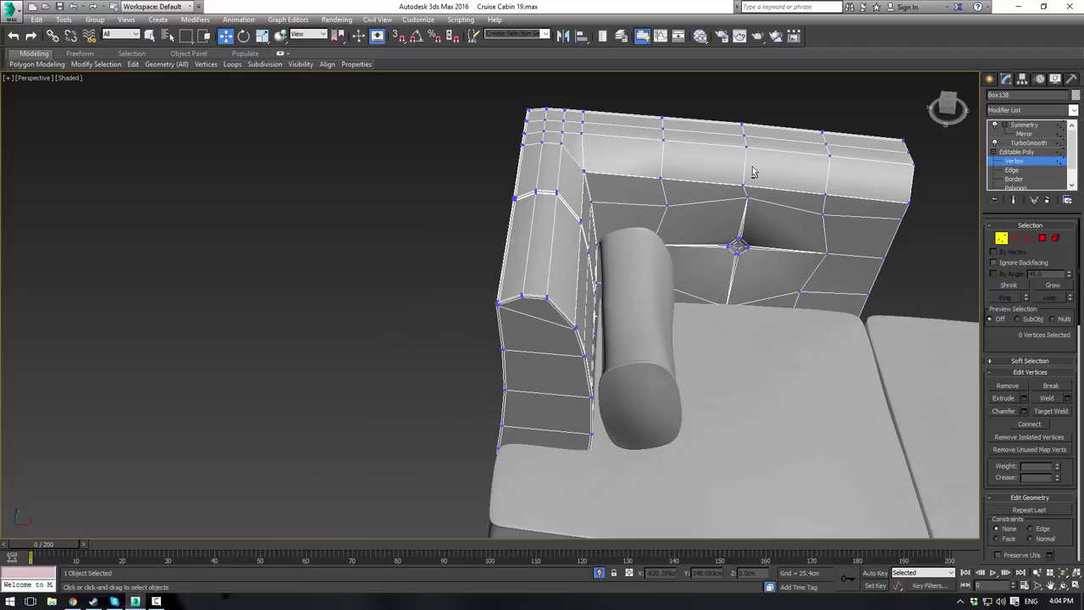
Step: Lower the next vertex row on top of the backrest and armrest by about 10 cm to round the padding
{"action": "middle_click_drag", "start_coordinate": [753, 172], "coordinate": [896, 171], "text": "alt"}
{"action": "left_click", "coordinate": [919, 172]}
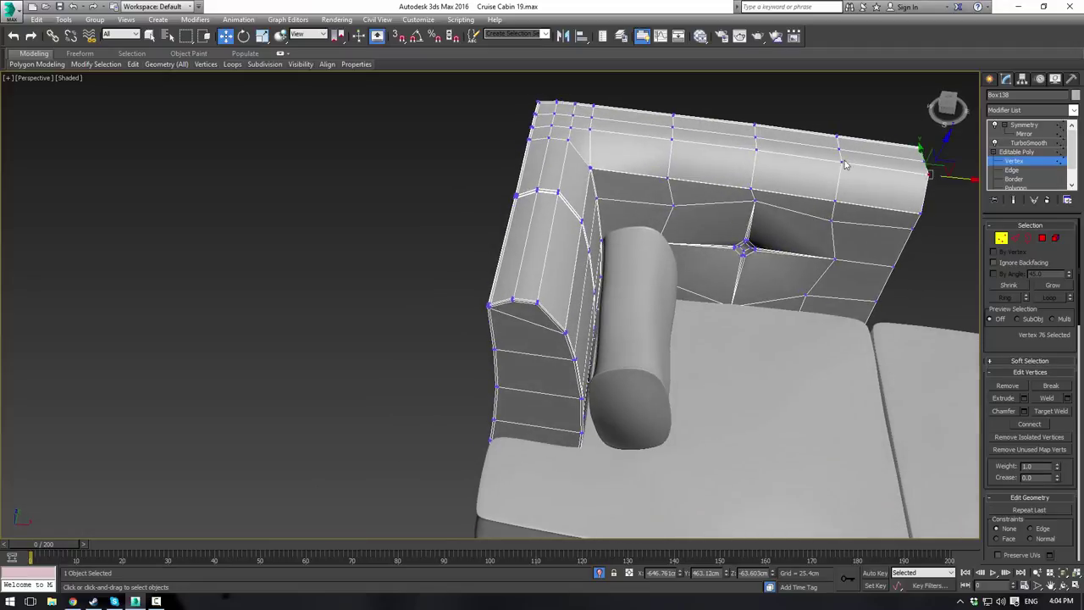
{"action": "left_click", "coordinate": [840, 162], "text": "ctrl"}
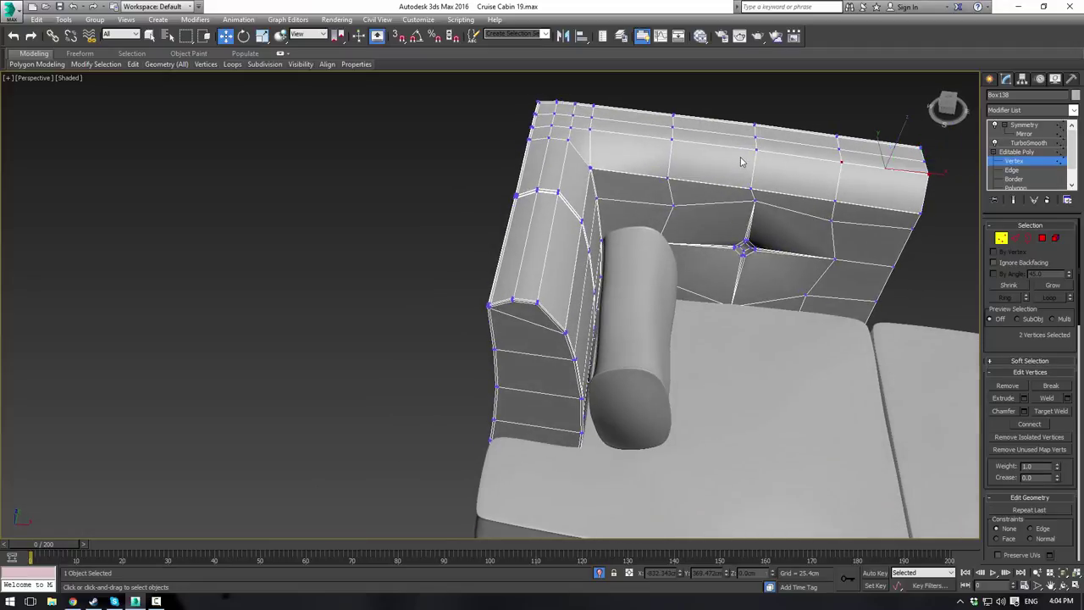
{"action": "key", "text": "q"}
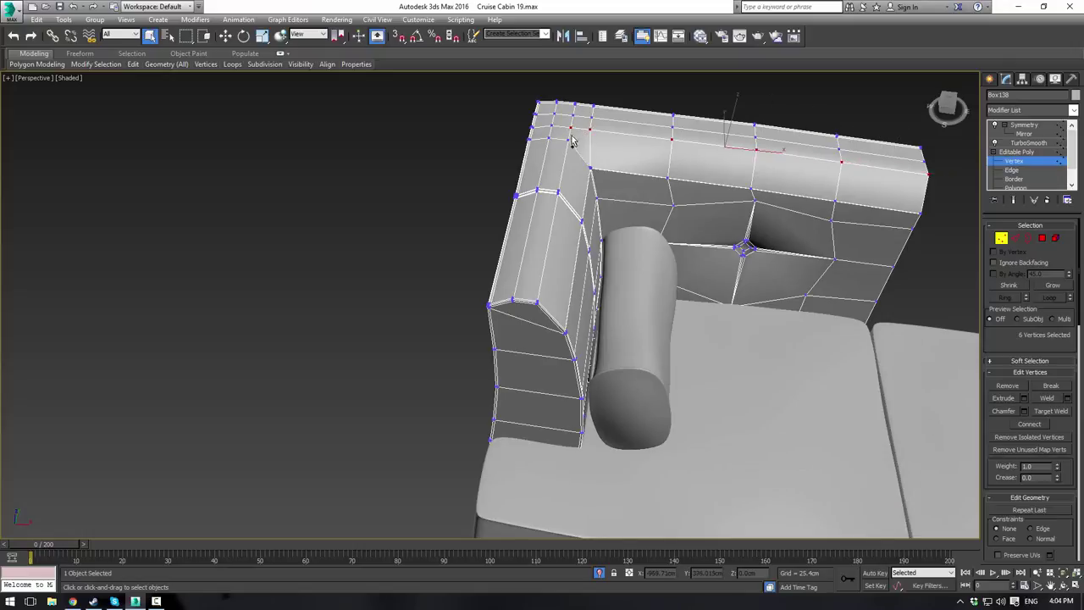
{"action": "left_click_drag", "start_coordinate": [562, 209], "coordinate": [564, 211], "text": "ctrl"}
{"action": "middle_click_drag", "start_coordinate": [548, 310], "coordinate": [474, 274], "text": "alt"}
{"action": "middle_click_drag", "start_coordinate": [827, 341], "coordinate": [666, 208], "text": "alt"}
{"action": "key", "text": "w"}
{"action": "left_click_drag", "start_coordinate": [649, 199], "coordinate": [676, 207]}
{"action": "right_click", "coordinate": [676, 207]}
{"action": "scroll", "coordinate": [578, 271], "scroll_direction": "up", "scroll_amount": 5}
{"action": "middle_click_drag", "start_coordinate": [676, 208], "coordinate": [571, 256]}
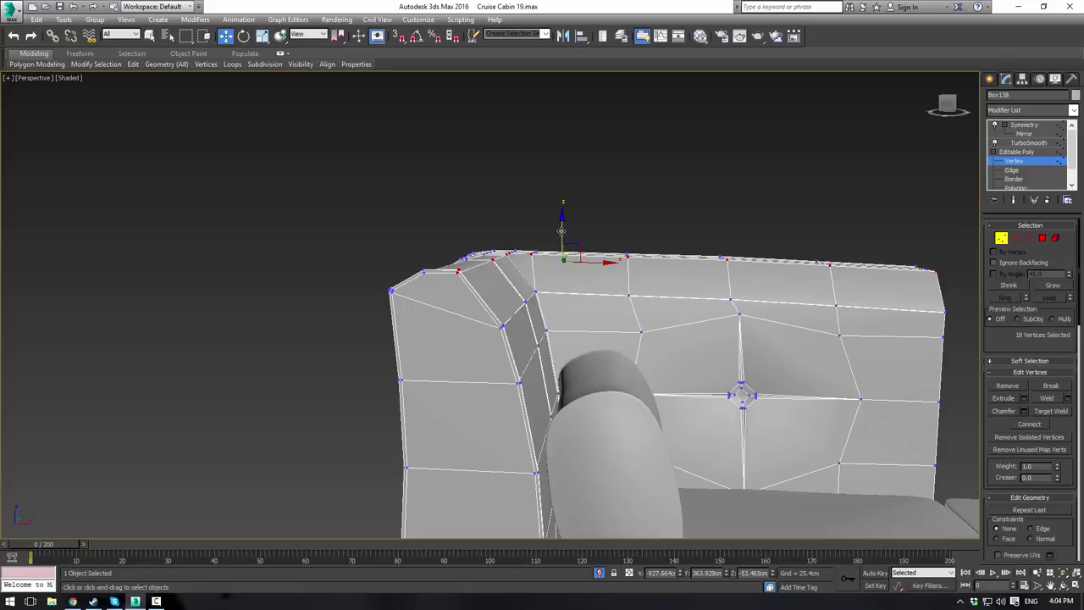
{"action": "left_click_drag", "start_coordinate": [561, 230], "coordinate": [562, 245]}
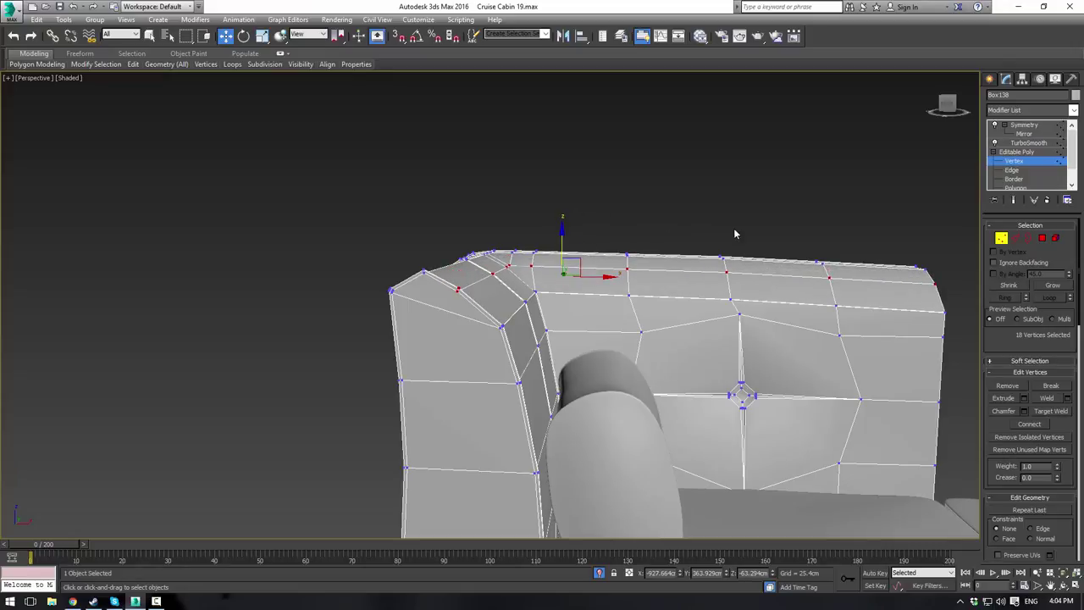
Step: Restrict the selection to the armrest's upper row of vertices and shift it slightly inward toward the seat
{"action": "mouse_move", "coordinate": [734, 230]}
{"action": "middle_mouse_down", "text": "alt"}
{"action": "mouse_move", "coordinate": [621, 224]}
{"action": "mouse_move", "coordinate": [638, 227]}
{"action": "mouse_move", "coordinate": [631, 234]}
{"action": "mouse_move", "coordinate": [624, 230]}
{"action": "mouse_move", "coordinate": [647, 222]}
{"action": "mouse_move", "coordinate": [695, 241]}
{"action": "mouse_move", "coordinate": [733, 235]}
{"action": "middle_mouse_up", "text": "alt"}
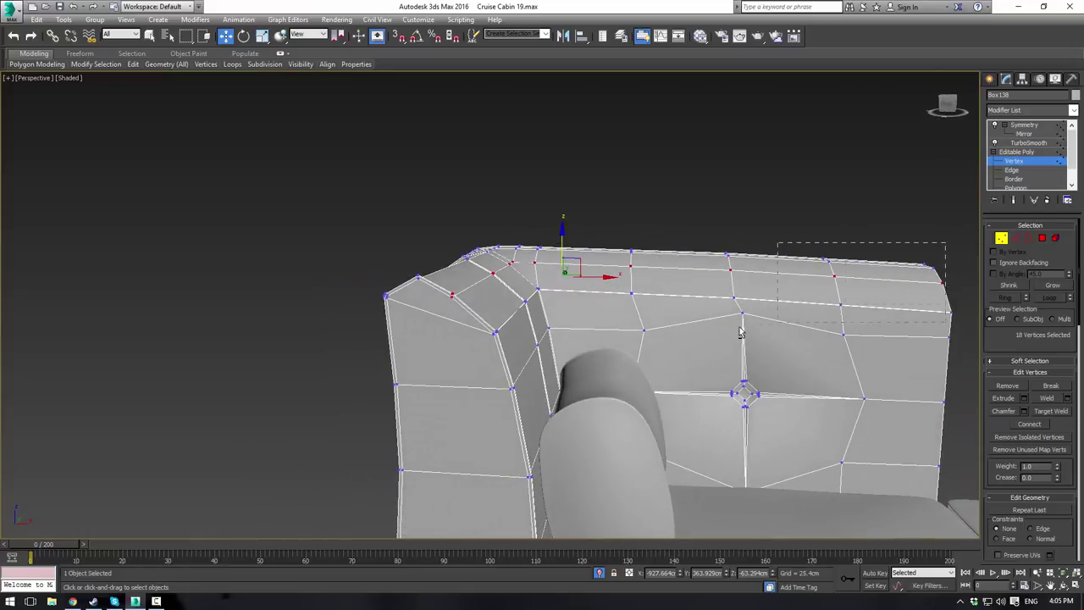
{"action": "mouse_move", "coordinate": [579, 269]}
{"action": "middle_mouse_down", "text": "alt"}
{"action": "mouse_move", "coordinate": [562, 273]}
{"action": "mouse_move", "coordinate": [587, 266]}
{"action": "middle_mouse_up", "text": "alt"}
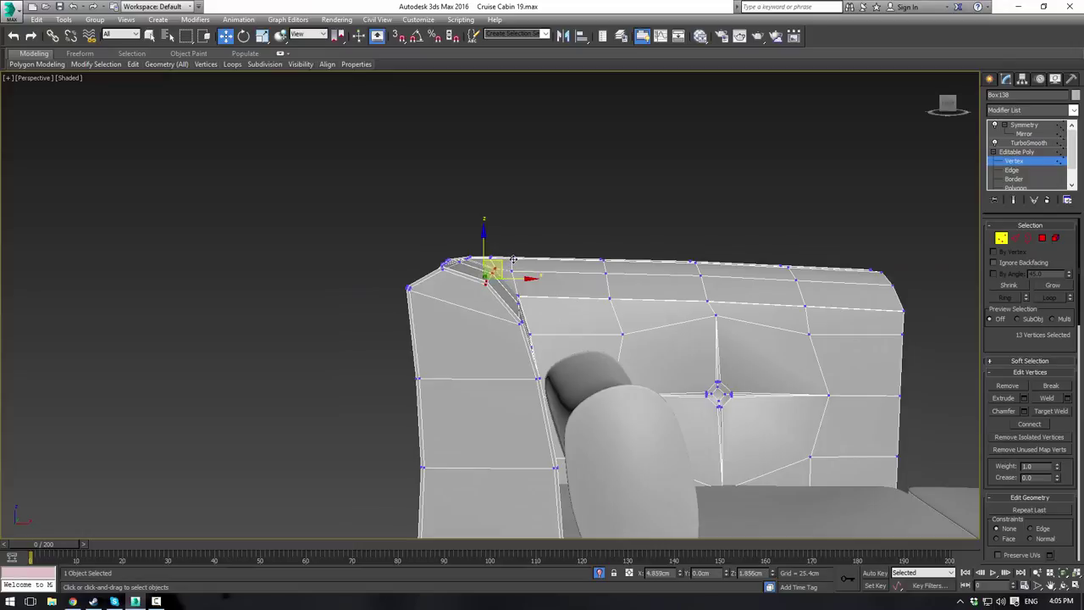
{"action": "left_click", "coordinate": [603, 230]}
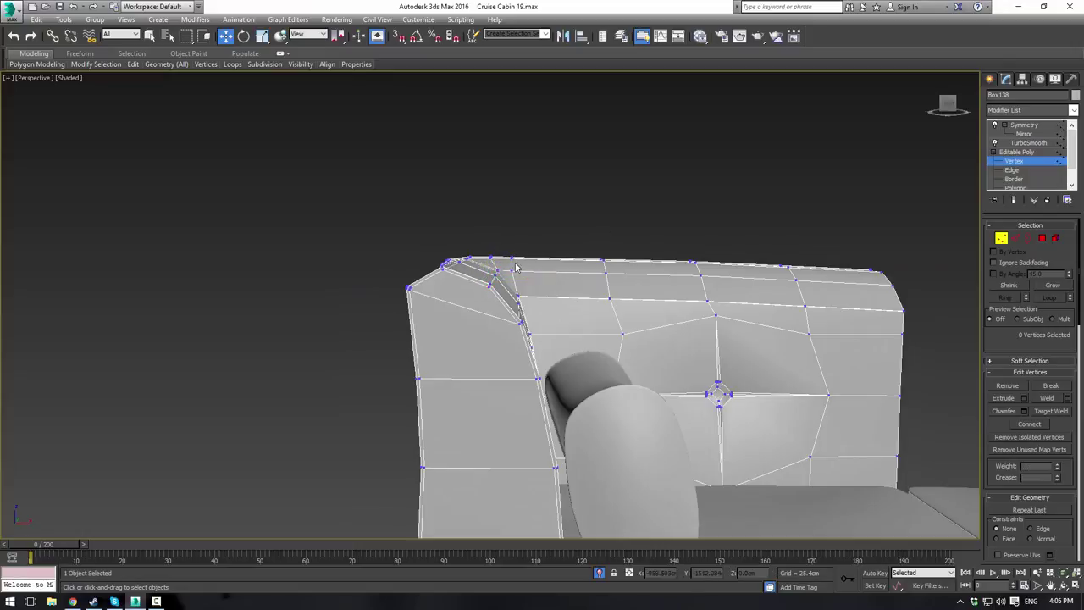
Step: Move the vertices along the backrest's inner top edge about 6 cm back along Y, leaving out the rear vertices
{"action": "middle_click_drag", "start_coordinate": [556, 288], "coordinate": [593, 302], "text": "alt"}
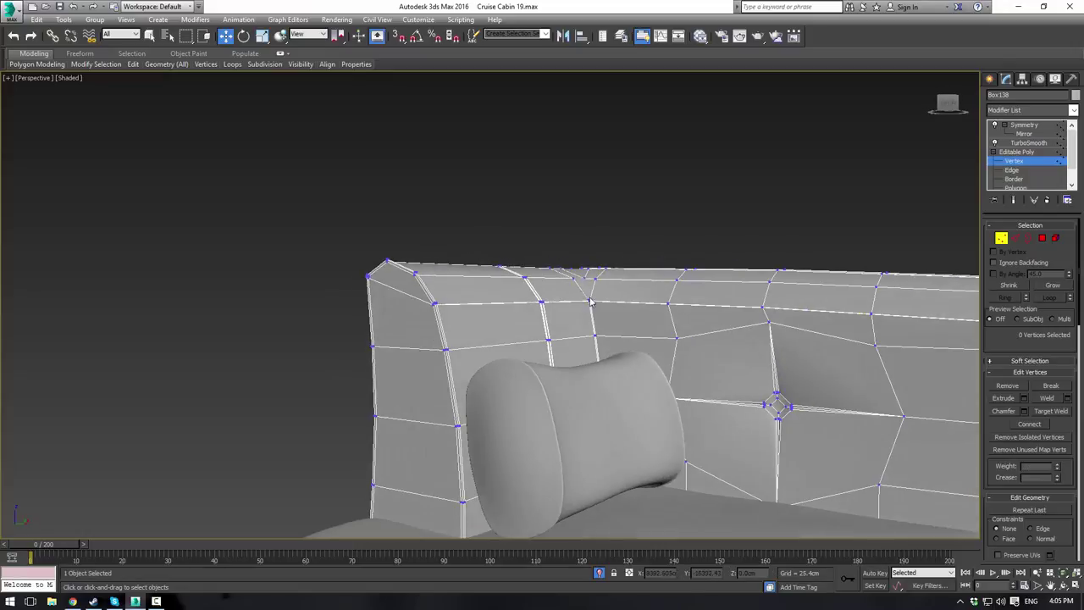
{"action": "left_click_drag", "start_coordinate": [583, 293], "coordinate": [881, 329]}
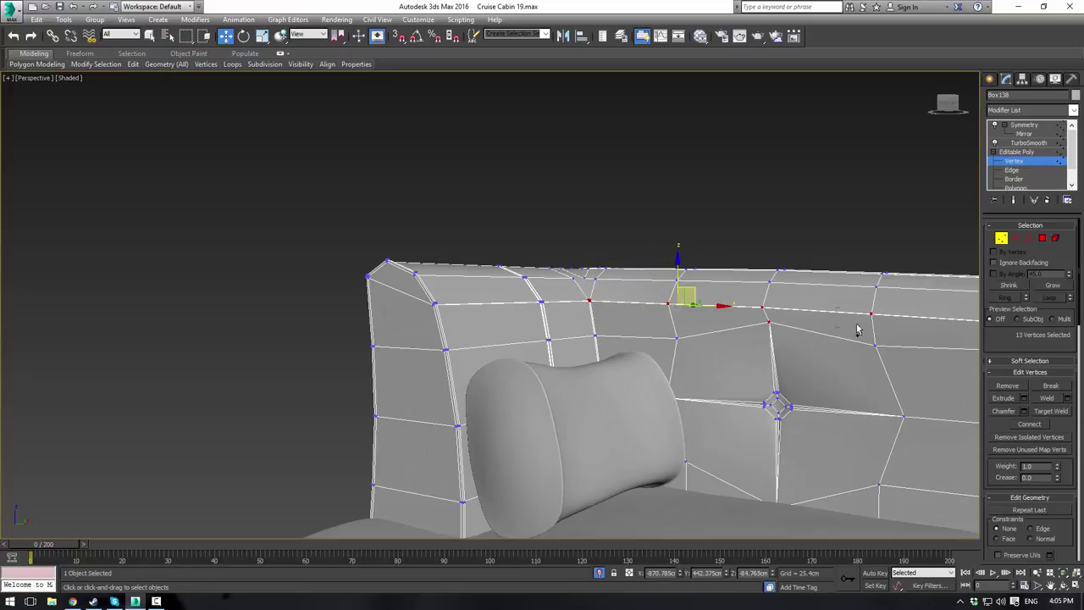
{"action": "left_click_drag", "start_coordinate": [810, 349], "coordinate": [811, 350], "text": "alt"}
{"action": "middle_click_drag", "start_coordinate": [811, 349], "coordinate": [703, 311]}
{"action": "left_click_drag", "start_coordinate": [844, 279], "coordinate": [895, 303], "text": "ctrl"}
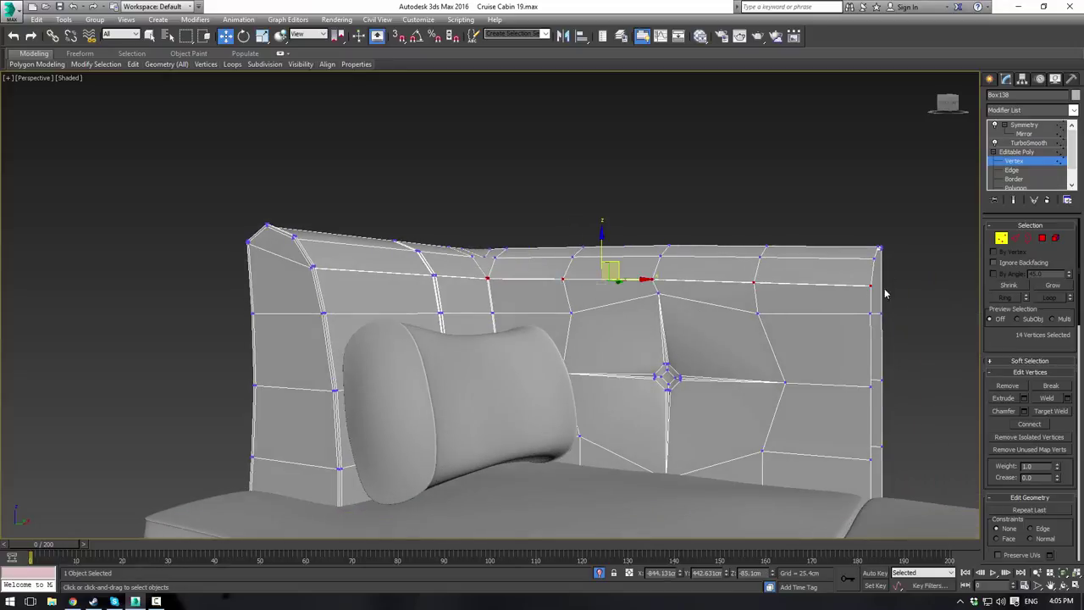
{"action": "middle_click_drag", "start_coordinate": [886, 293], "coordinate": [772, 237], "text": "alt"}
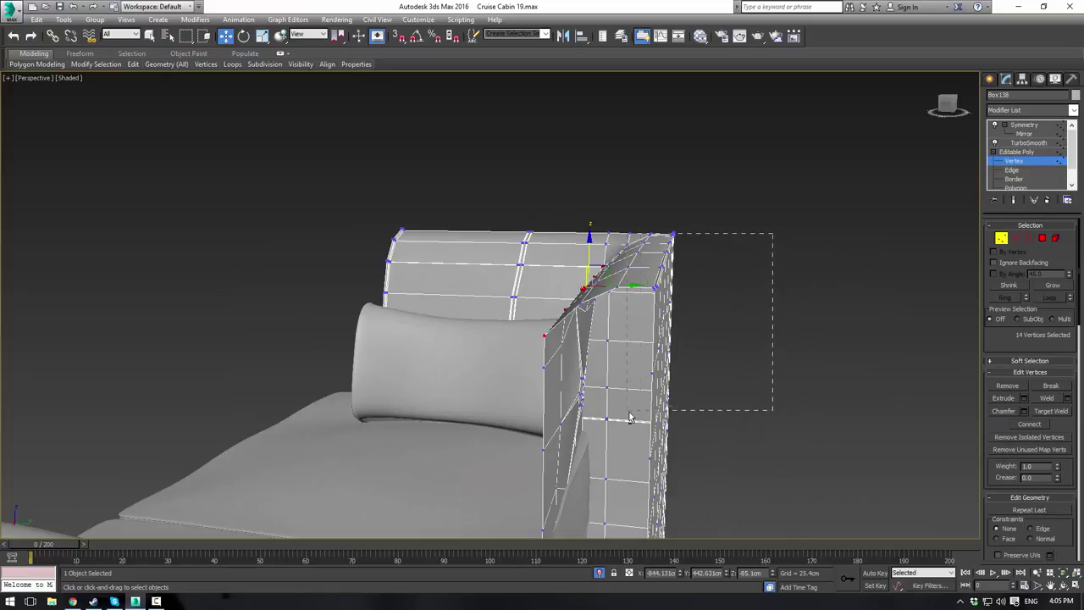
{"action": "left_click_drag", "start_coordinate": [629, 415], "coordinate": [628, 414], "text": "alt"}
{"action": "middle_click_drag", "start_coordinate": [686, 359], "coordinate": [569, 270], "text": "alt"}
{"action": "left_click_drag", "start_coordinate": [551, 266], "coordinate": [563, 266]}
{"action": "middle_click_drag", "start_coordinate": [562, 266], "coordinate": [632, 264], "text": "alt"}
{"action": "scroll", "coordinate": [632, 264], "scroll_direction": "up", "scroll_amount": 1}
{"action": "scroll", "coordinate": [696, 308], "scroll_direction": "up", "scroll_amount": 5}
{"action": "scroll", "coordinate": [661, 292], "scroll_direction": "down", "scroll_amount": 5}
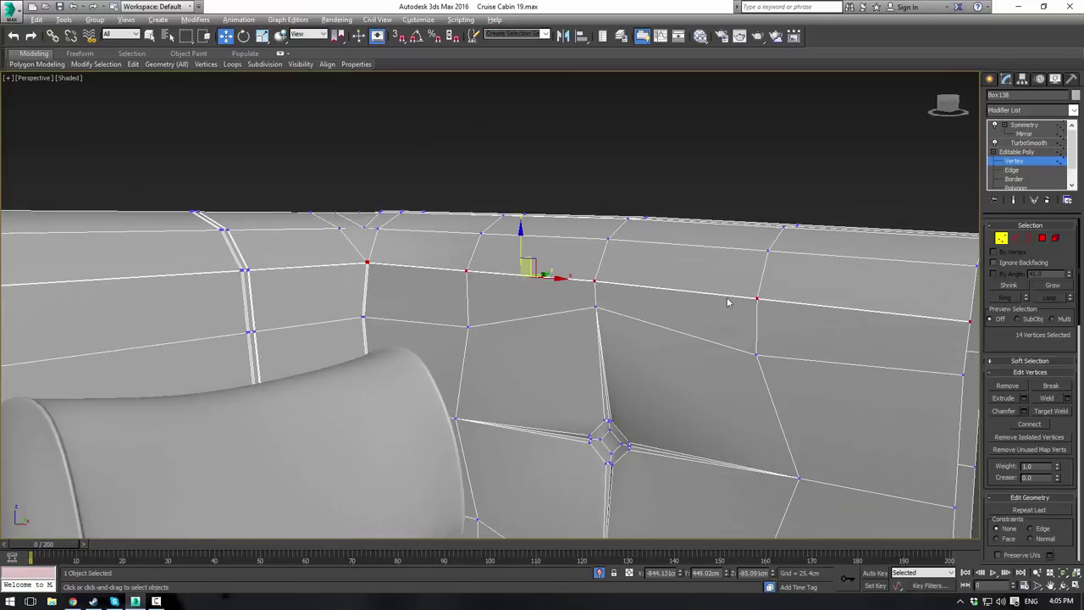
Step: Move the vertex at the upper end of the tufted crease about 5 cm back along Y
{"action": "middle_click_drag", "start_coordinate": [729, 301], "coordinate": [507, 318], "text": "alt"}
{"action": "left_click", "coordinate": [526, 308]}
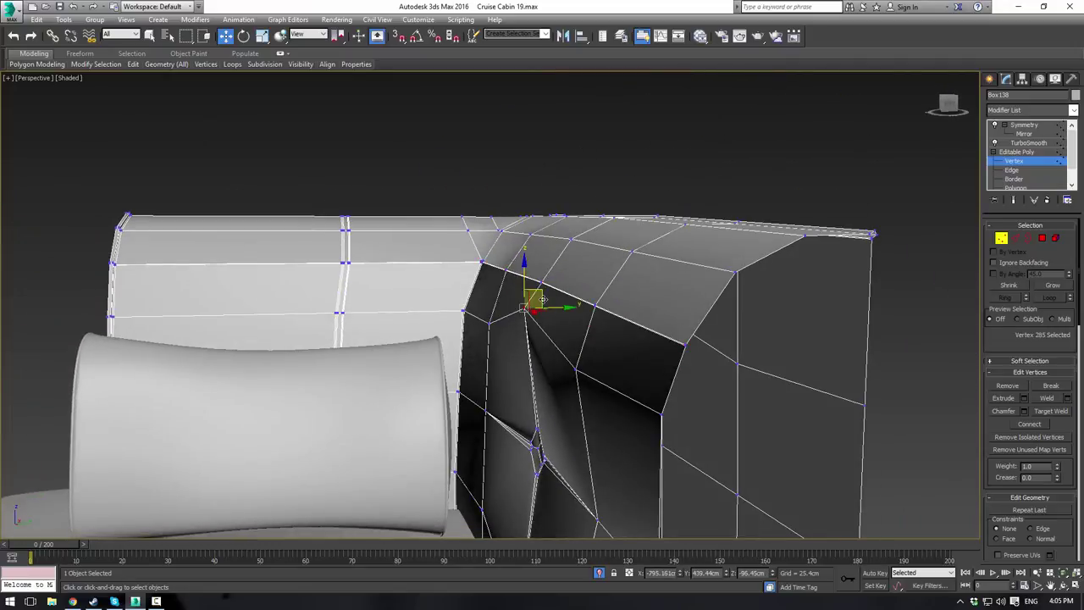
{"action": "left_click_drag", "start_coordinate": [543, 300], "coordinate": [553, 297]}
{"action": "middle_click_drag", "start_coordinate": [555, 298], "coordinate": [685, 315], "text": "alt"}
Step: Leave vertex editing and review the smoothed, mirrored sofa frame at the Symmetry level
{"action": "left_click", "coordinate": [1014, 151]}
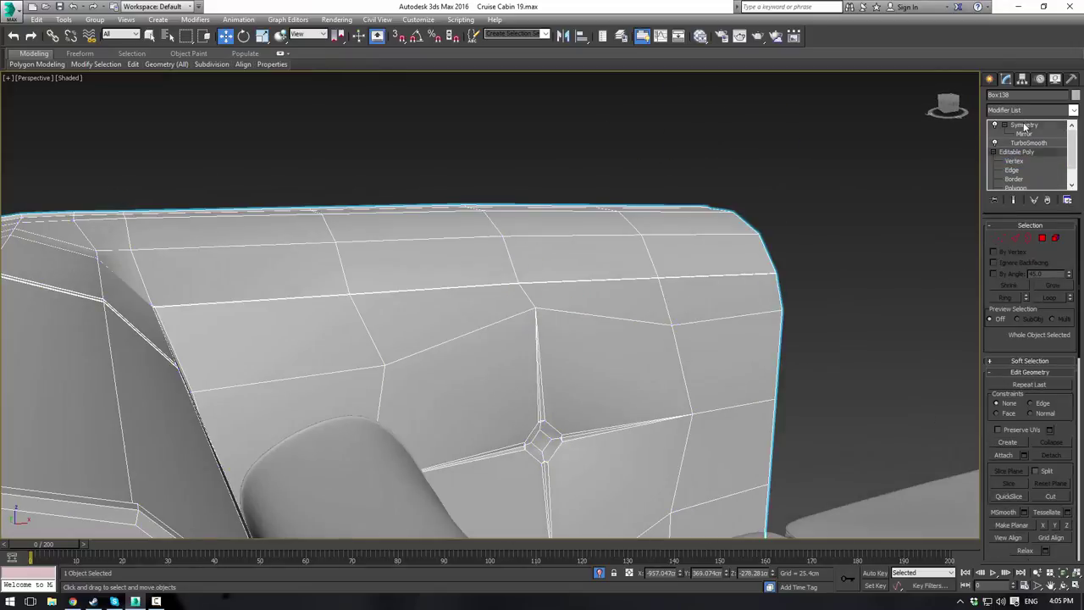
{"action": "left_click", "coordinate": [1024, 126]}
{"action": "left_click", "coordinate": [726, 147]}
{"action": "scroll", "coordinate": [718, 178], "scroll_direction": "down", "scroll_amount": 5}
{"action": "middle_click_drag", "start_coordinate": [716, 183], "coordinate": [677, 222], "text": "alt"}
{"action": "left_click", "coordinate": [690, 281]}
Step: Weld the two nearly coincident vertices where the backrest's inner top edge meets its open middle end
{"action": "left_click", "coordinate": [1017, 151]}
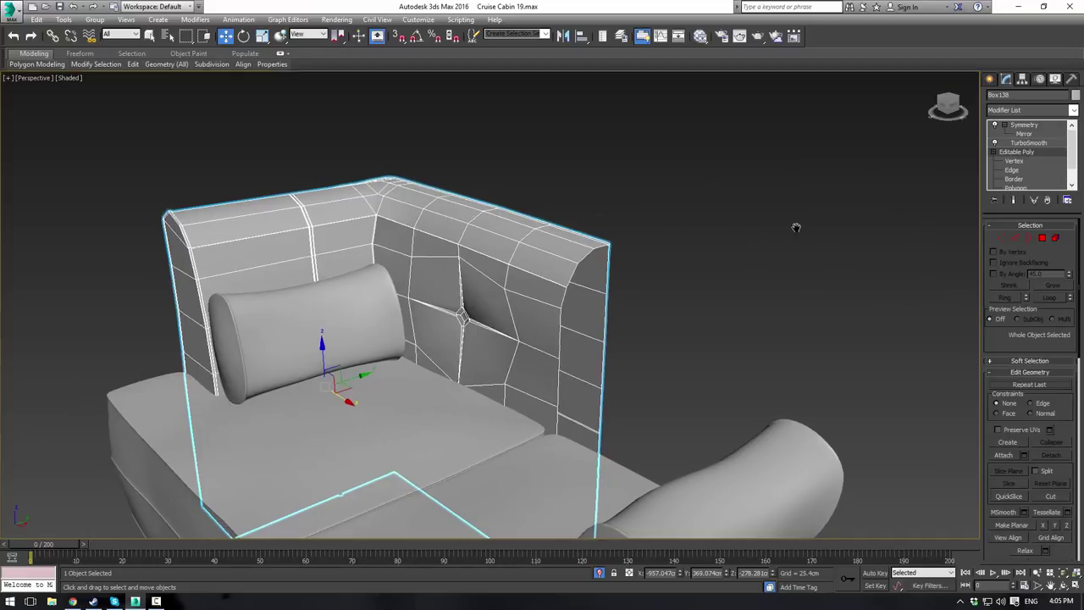
{"action": "scroll", "coordinate": [796, 229], "scroll_direction": "up", "scroll_amount": 4}
{"action": "left_click", "coordinate": [1001, 238]}
{"action": "scroll", "coordinate": [390, 310], "scroll_direction": "up", "scroll_amount": 4}
{"action": "middle_click_drag", "start_coordinate": [245, 212], "coordinate": [334, 237]}
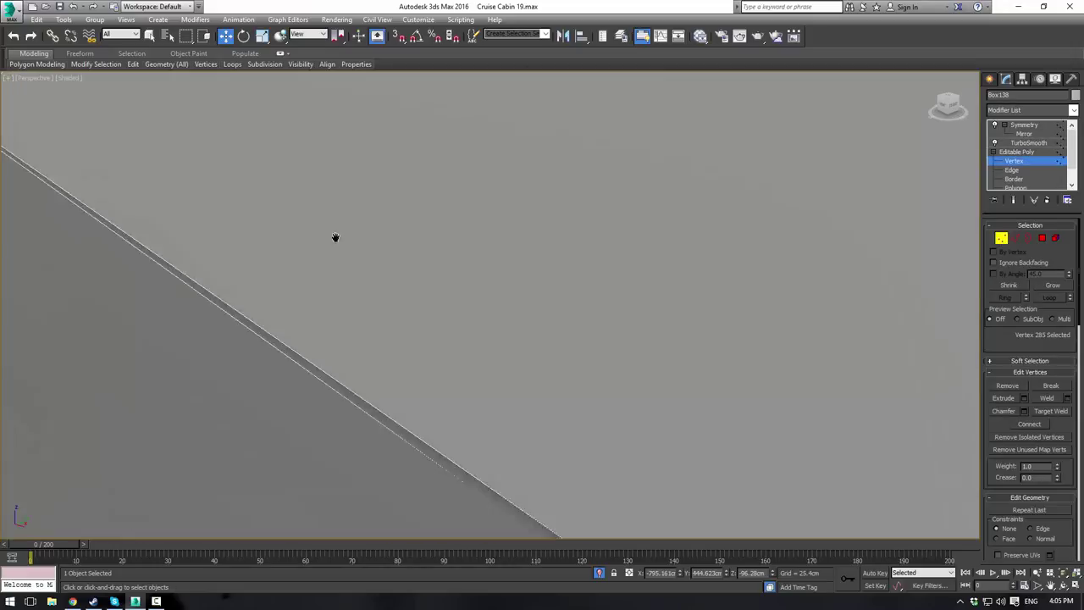
{"action": "scroll", "coordinate": [356, 260], "scroll_direction": "down", "scroll_amount": 3}
{"action": "left_click", "coordinate": [1055, 413]}
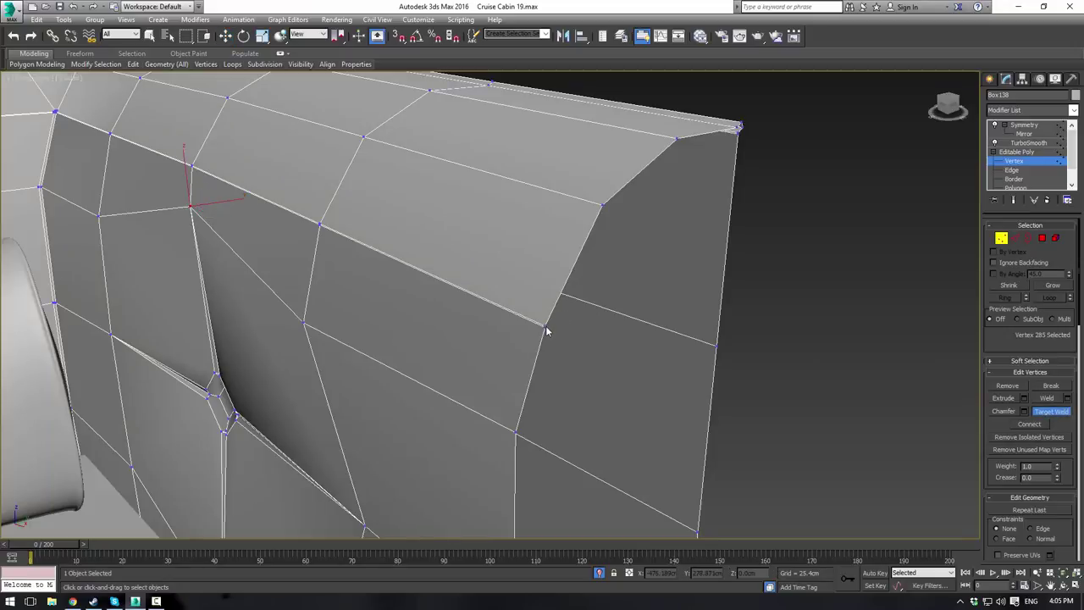
{"action": "key", "text": "w"}
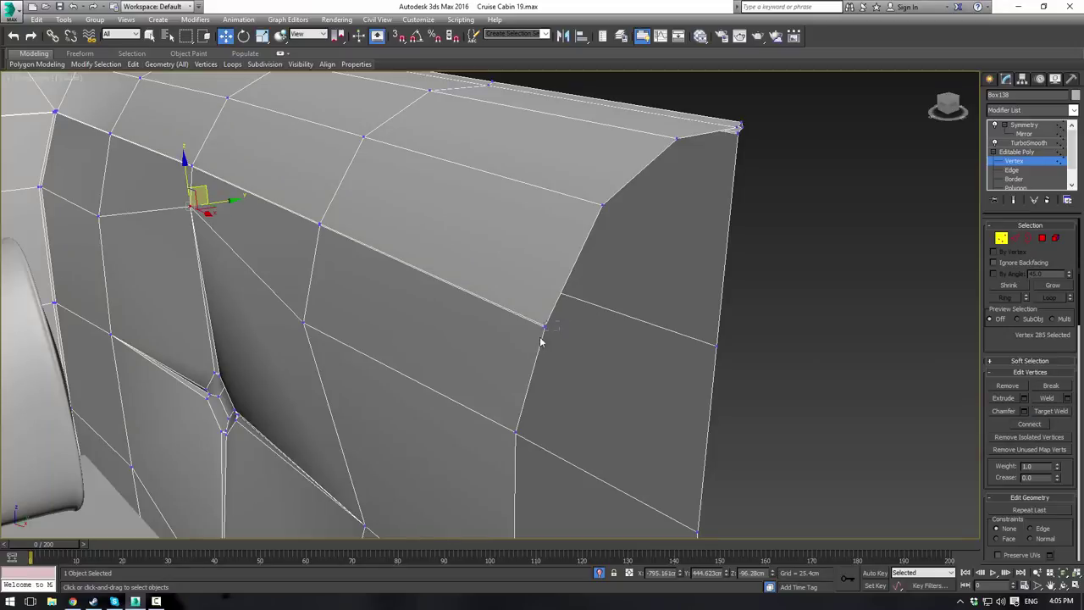
{"action": "left_click_drag", "start_coordinate": [541, 339], "coordinate": [538, 342]}
{"action": "left_click", "coordinate": [1067, 399]}
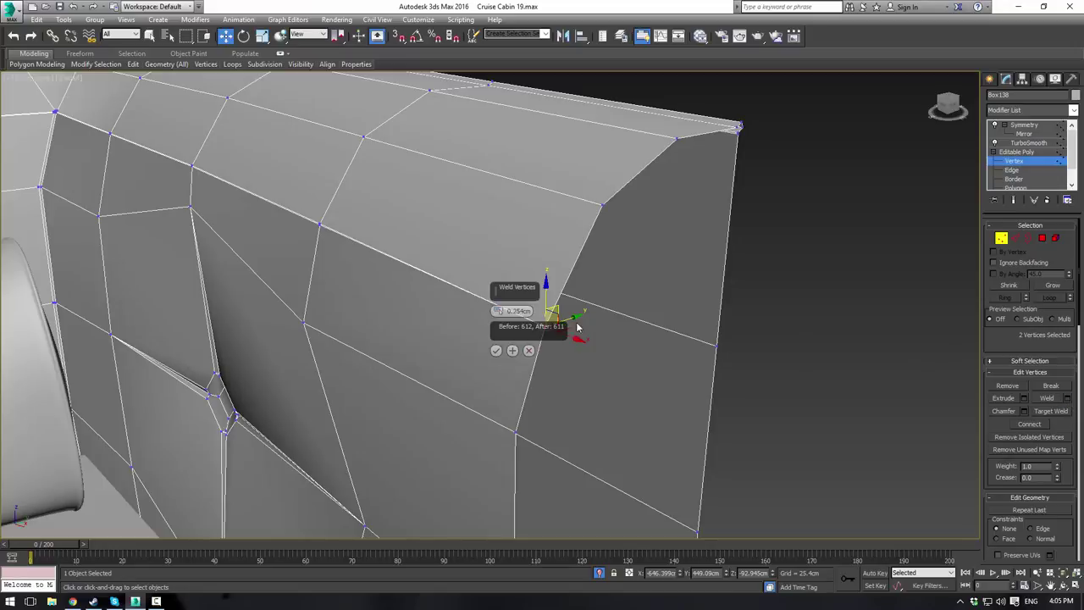
{"action": "left_click", "coordinate": [497, 351]}
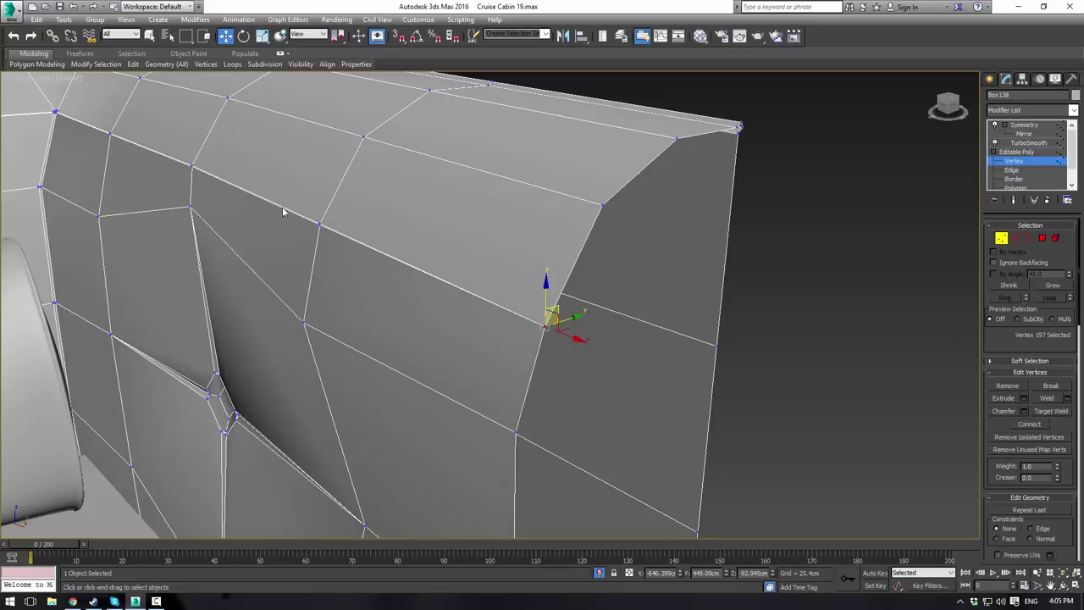
Step: Weld each remaining group of doubled vertices along the backrest's inner top edge, stopping short of the inner corner
{"action": "left_click_drag", "start_coordinate": [287, 208], "coordinate": [340, 242]}
{"action": "left_click", "coordinate": [1047, 401]}
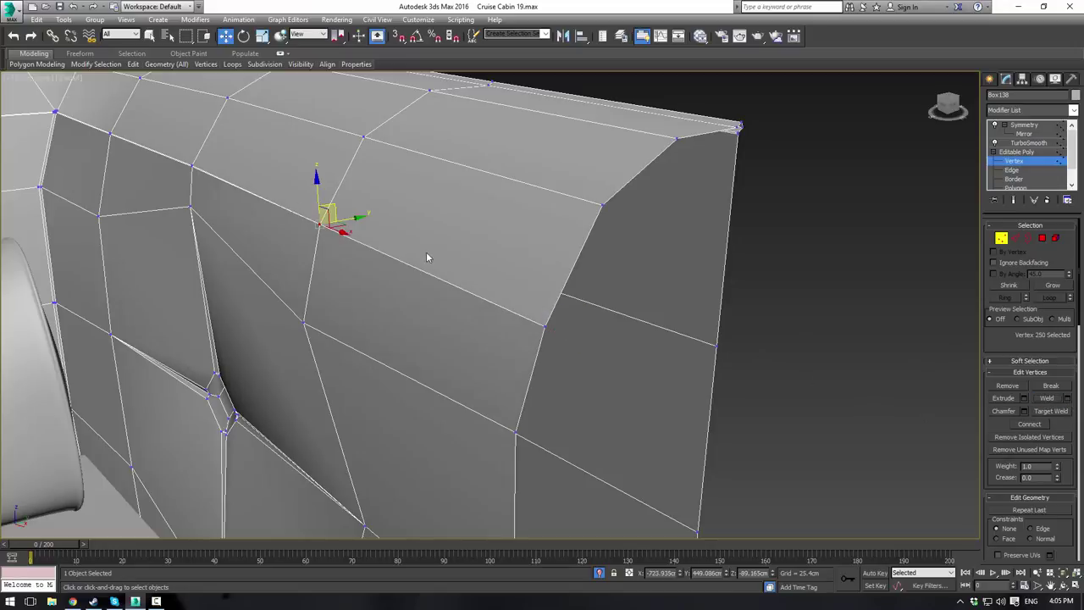
{"action": "middle_click_drag", "start_coordinate": [426, 253], "coordinate": [836, 387]}
{"action": "left_click_drag", "start_coordinate": [482, 266], "coordinate": [537, 288]}
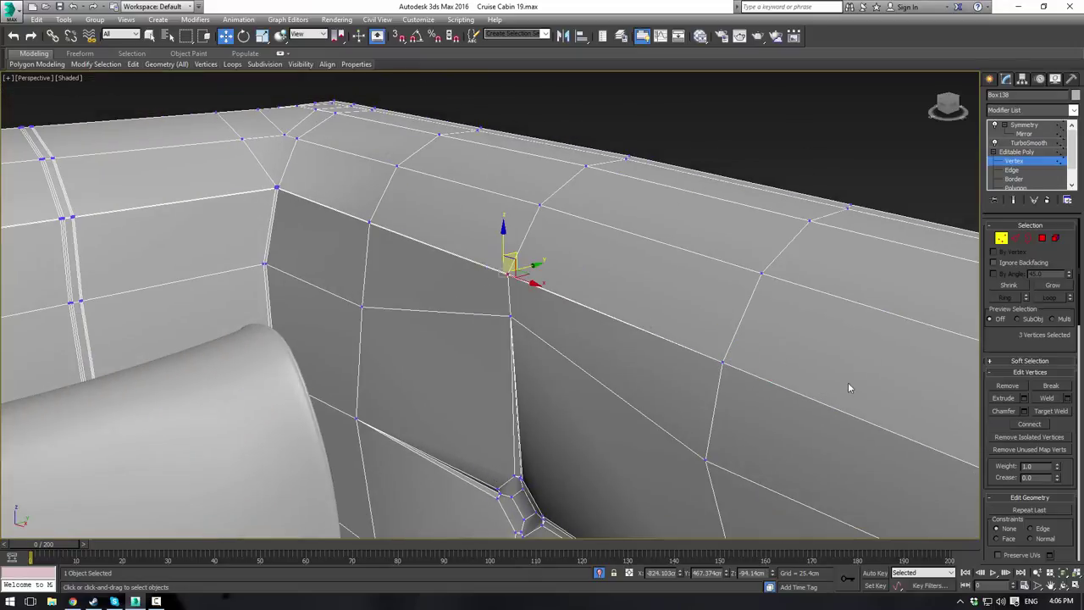
{"action": "left_click", "coordinate": [1045, 403]}
{"action": "left_click_drag", "start_coordinate": [340, 198], "coordinate": [411, 246]}
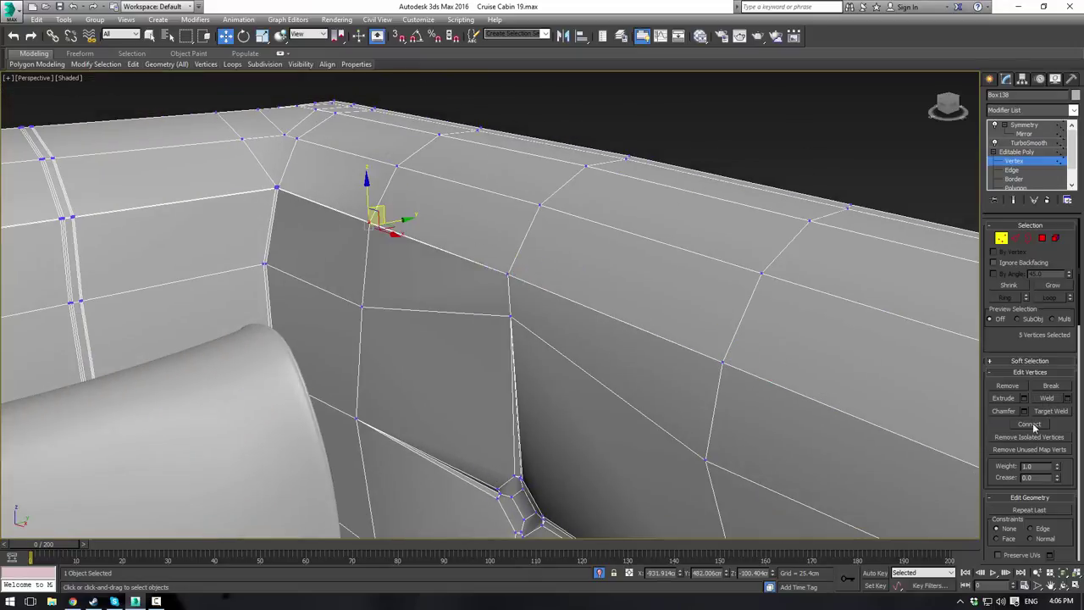
{"action": "left_click", "coordinate": [886, 163]}
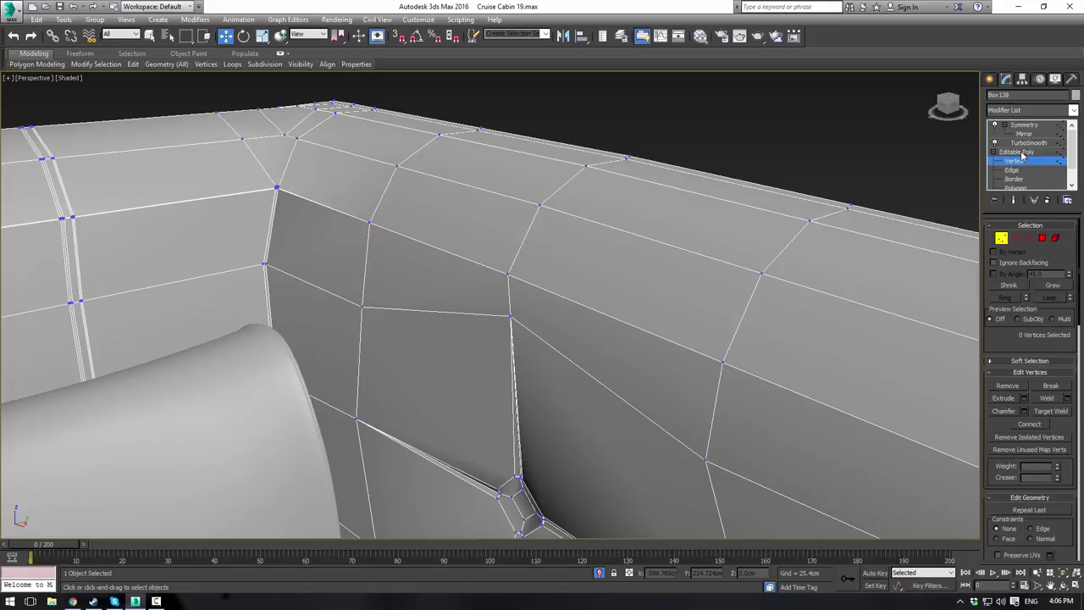
Step: Return to the Symmetry level and inspect the smoothed backrest edge and inner corner with the frame deselected
{"action": "left_click", "coordinate": [1021, 152]}
{"action": "left_click", "coordinate": [1026, 125]}
{"action": "left_click", "coordinate": [790, 136]}
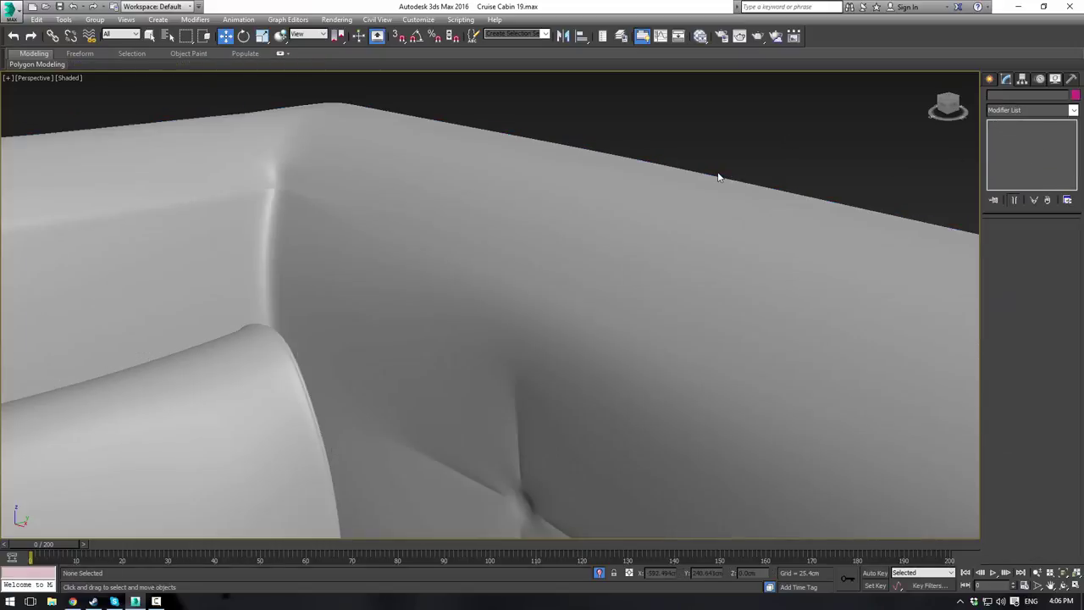
{"action": "scroll", "coordinate": [720, 178], "scroll_direction": "down", "scroll_amount": 5}
{"action": "mouse_move", "coordinate": [747, 239]}
{"action": "middle_mouse_down", "text": "alt"}
{"action": "mouse_move", "coordinate": [784, 227]}
{"action": "mouse_move", "coordinate": [751, 242]}
{"action": "middle_mouse_up", "text": "alt"}
{"action": "scroll", "coordinate": [703, 231], "scroll_direction": "up", "scroll_amount": 2}
Step: In the frame's inner corner cluster, target-weld the lower backrest-side vertex onto the one just above it
{"action": "left_click", "coordinate": [535, 166]}
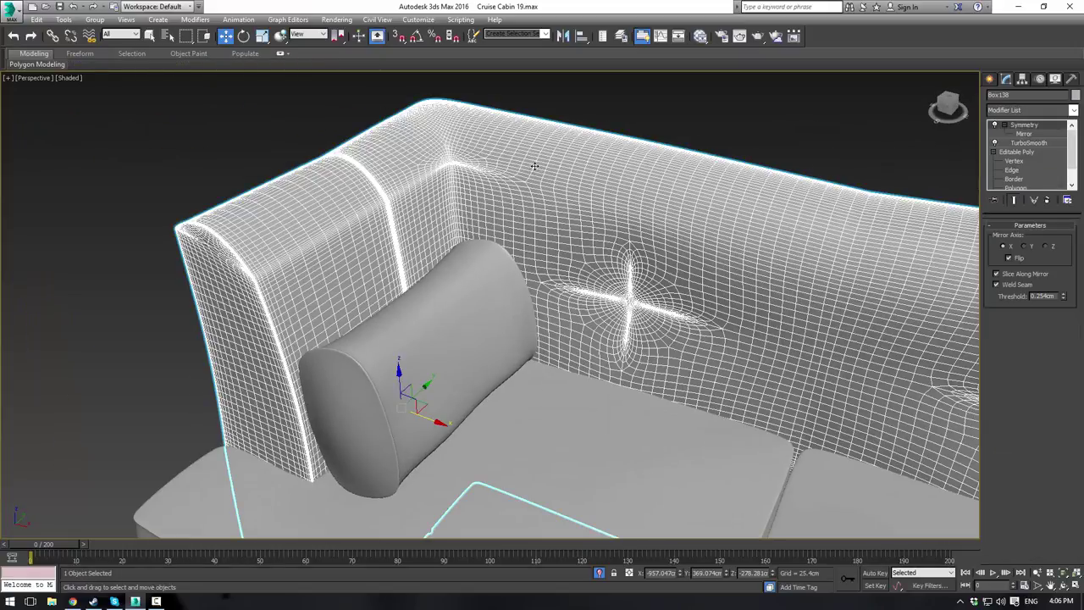
{"action": "left_click", "coordinate": [1012, 152]}
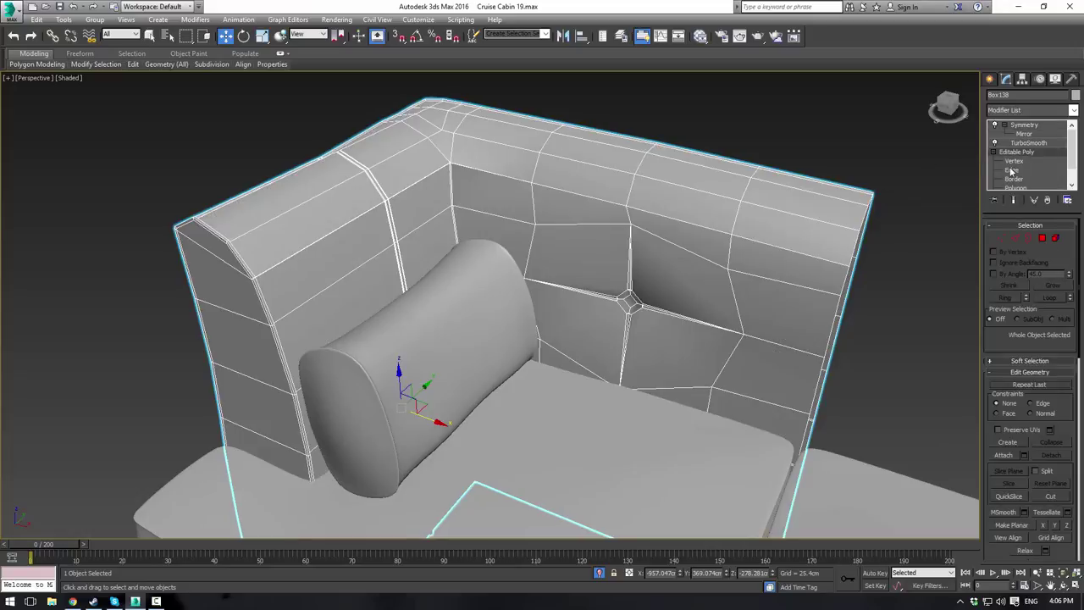
{"action": "left_click", "coordinate": [1011, 170]}
{"action": "left_click", "coordinate": [1019, 162]}
{"action": "left_click_drag", "start_coordinate": [441, 147], "coordinate": [474, 183]}
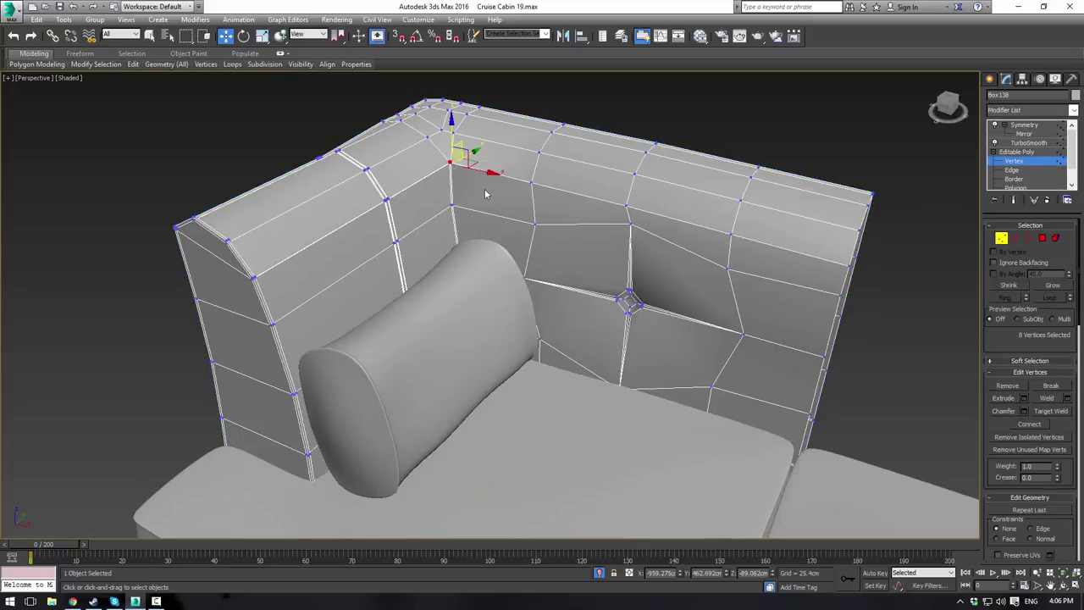
{"action": "key", "text": "z"}
{"action": "middle_click_drag", "start_coordinate": [552, 324], "coordinate": [542, 306], "text": "alt"}
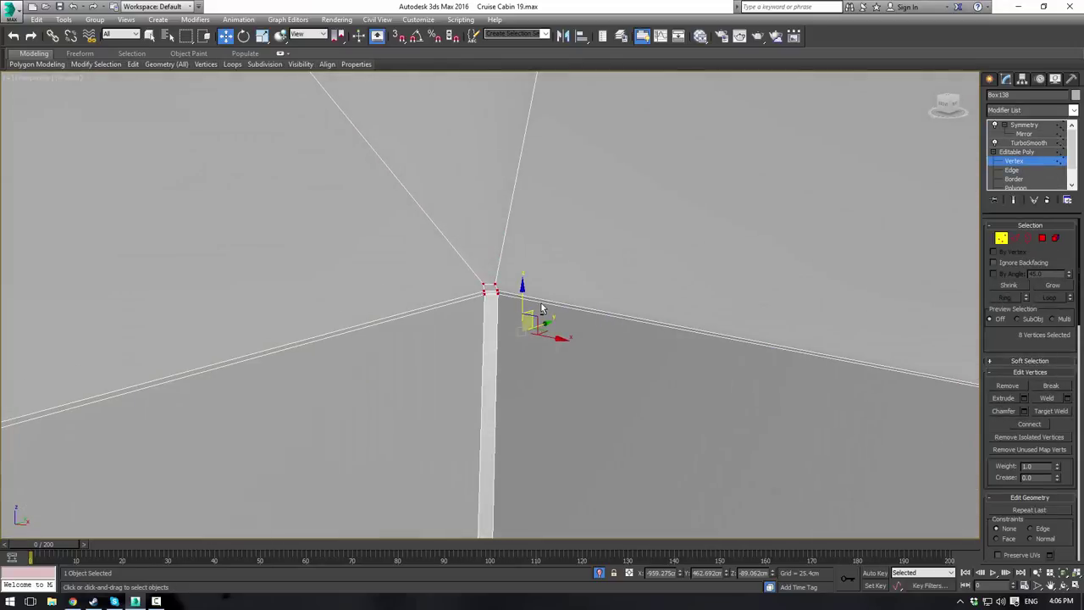
{"action": "scroll", "coordinate": [542, 304], "scroll_direction": "up", "scroll_amount": 2}
{"action": "scroll", "coordinate": [543, 306], "scroll_direction": "down", "scroll_amount": 2}
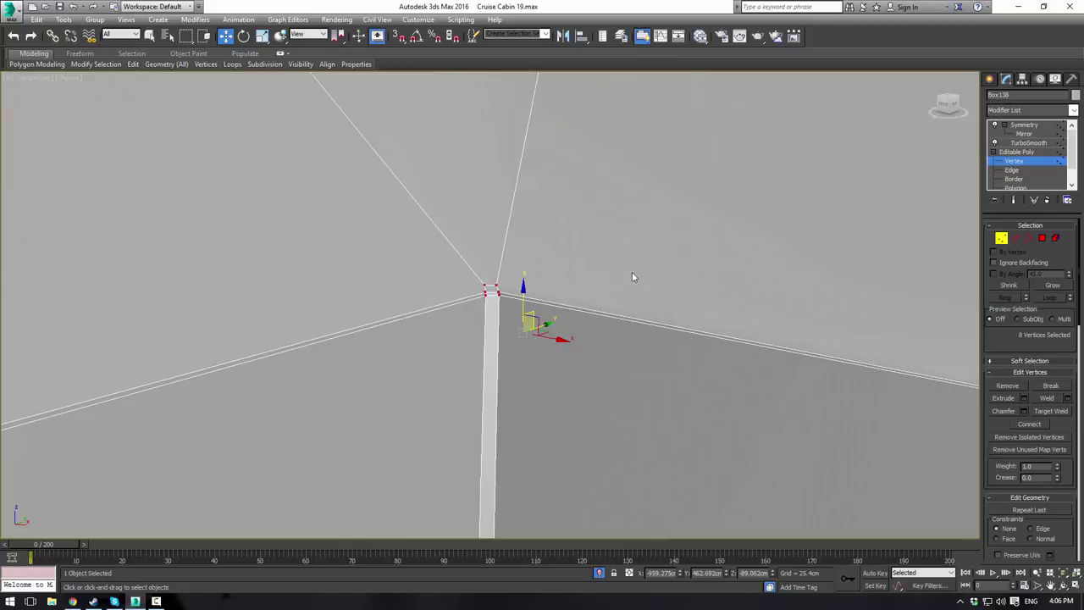
{"action": "left_click", "coordinate": [649, 257]}
{"action": "left_click", "coordinate": [1063, 414]}
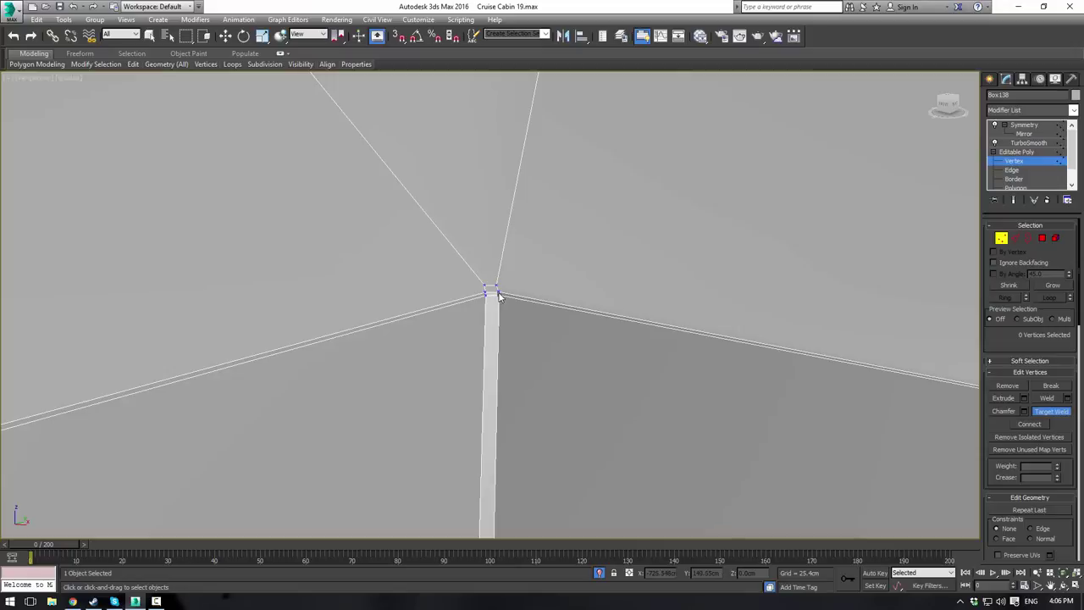
{"action": "left_click", "coordinate": [499, 295]}
{"action": "left_click", "coordinate": [500, 291]}
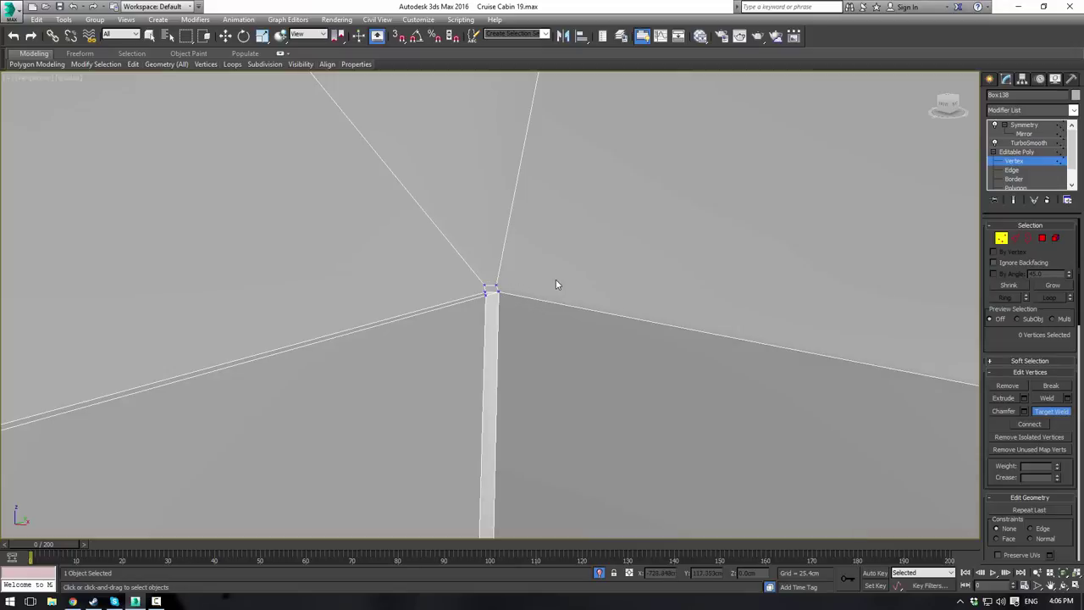
Step: Leave vertex editing and examine the smoothed, mirrored sofa's corner and backrest top edge at the Symmetry level
{"action": "left_click", "coordinate": [1023, 160]}
{"action": "left_click", "coordinate": [1025, 126]}
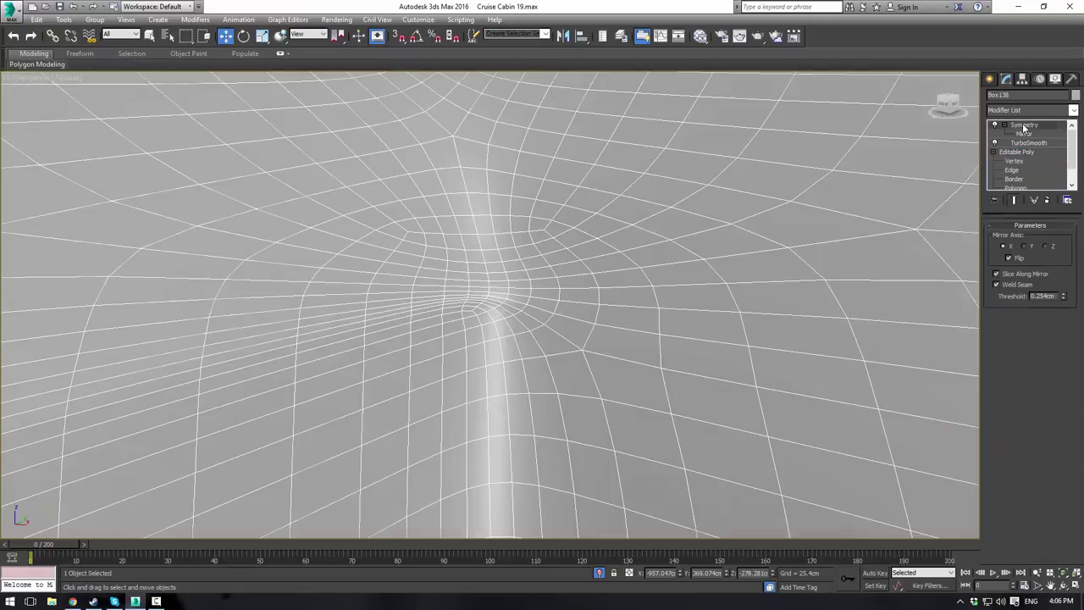
{"action": "scroll", "coordinate": [770, 217], "scroll_direction": "down", "scroll_amount": 10}
{"action": "left_click", "coordinate": [804, 184]}
{"action": "scroll", "coordinate": [653, 249], "scroll_direction": "up", "scroll_amount": 10}
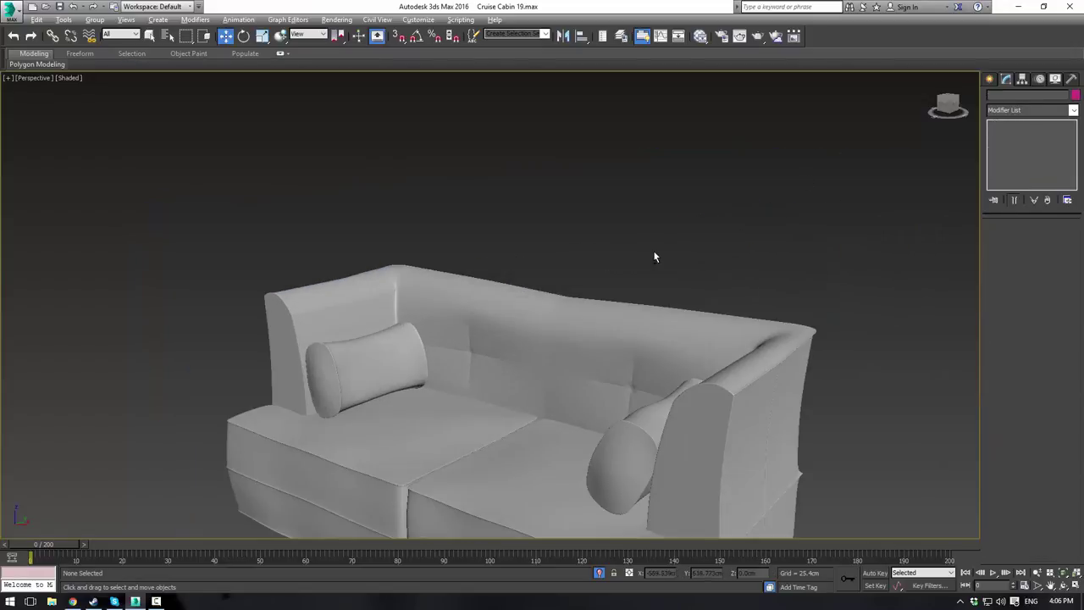
{"action": "middle_click_drag", "start_coordinate": [638, 260], "coordinate": [561, 268], "text": "alt"}
{"action": "scroll", "coordinate": [560, 268], "scroll_direction": "up", "scroll_amount": 4}
{"action": "left_click", "coordinate": [664, 391]}
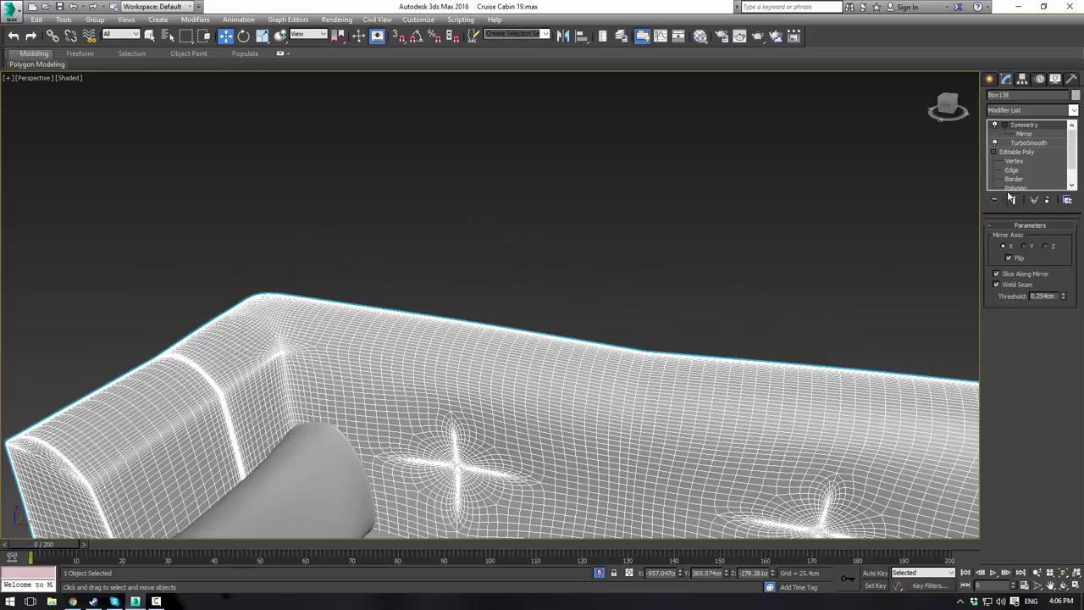
{"action": "left_click", "coordinate": [784, 217]}
{"action": "mouse_move", "coordinate": [762, 276]}
{"action": "middle_mouse_down", "text": "alt"}
{"action": "mouse_move", "coordinate": [755, 230]}
{"action": "mouse_move", "coordinate": [770, 249]}
{"action": "mouse_move", "coordinate": [775, 237]}
{"action": "mouse_move", "coordinate": [760, 257]}
{"action": "middle_mouse_up", "text": "alt"}
{"action": "scroll", "coordinate": [770, 249], "scroll_direction": "down", "scroll_amount": 3}
Step: Raise the upper column of vertices at the backrest's open middle end about 4 cm along Z
{"action": "left_click", "coordinate": [761, 258]}
{"action": "left_click", "coordinate": [1010, 160]}
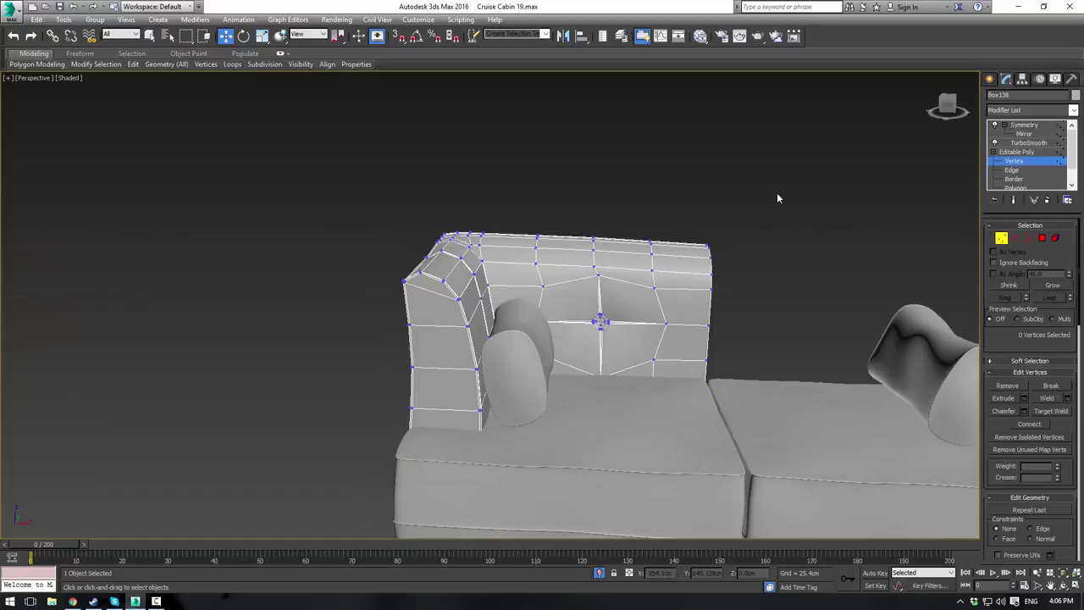
{"action": "middle_click_drag", "start_coordinate": [777, 194], "coordinate": [683, 160]}
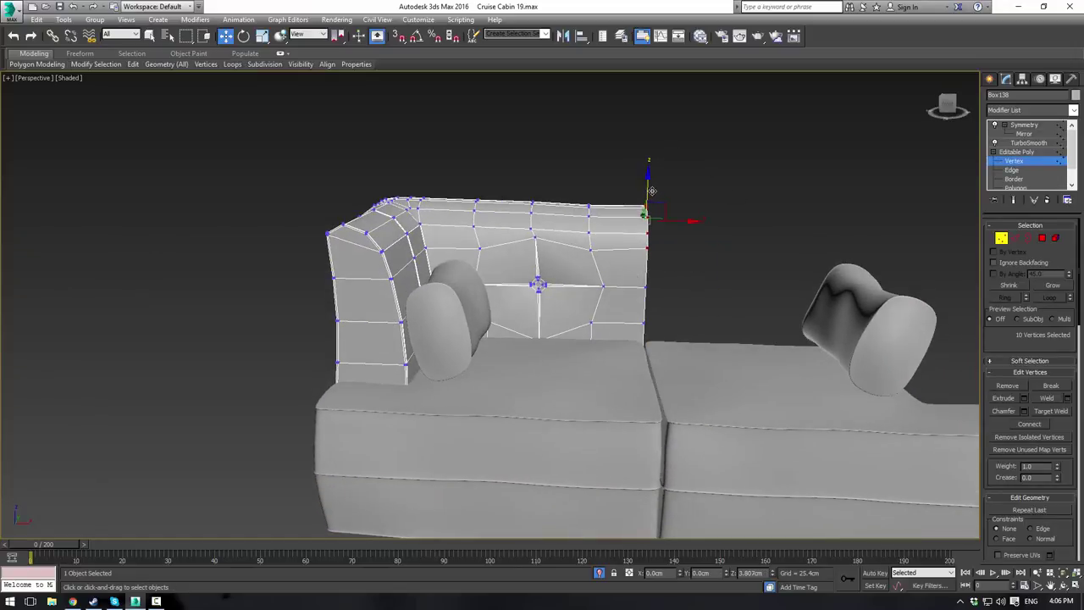
Step: Inspect the smoothed sofa's backrest centre and armrest corner at the Symmetry level and bring up File Explorer
{"action": "left_click", "coordinate": [1014, 152]}
{"action": "left_click", "coordinate": [1026, 125]}
{"action": "left_click", "coordinate": [720, 148]}
{"action": "scroll", "coordinate": [718, 149], "scroll_direction": "down", "scroll_amount": 5}
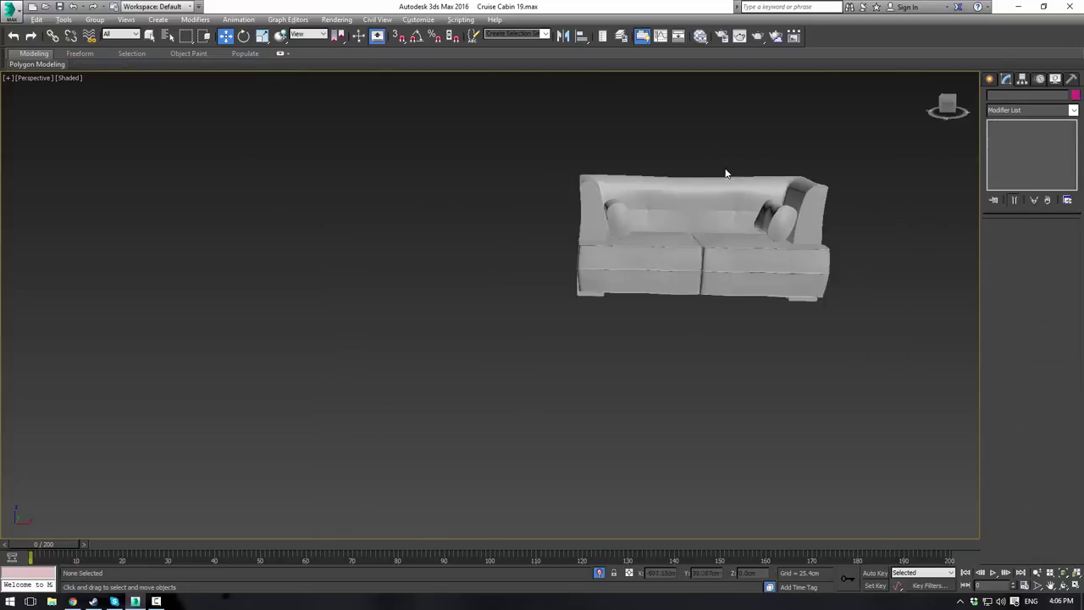
{"action": "middle_click_drag", "start_coordinate": [726, 174], "coordinate": [679, 184], "text": "alt"}
{"action": "scroll", "coordinate": [680, 184], "scroll_direction": "up", "scroll_amount": 6}
{"action": "middle_click_drag", "start_coordinate": [482, 194], "coordinate": [503, 192], "text": "alt"}
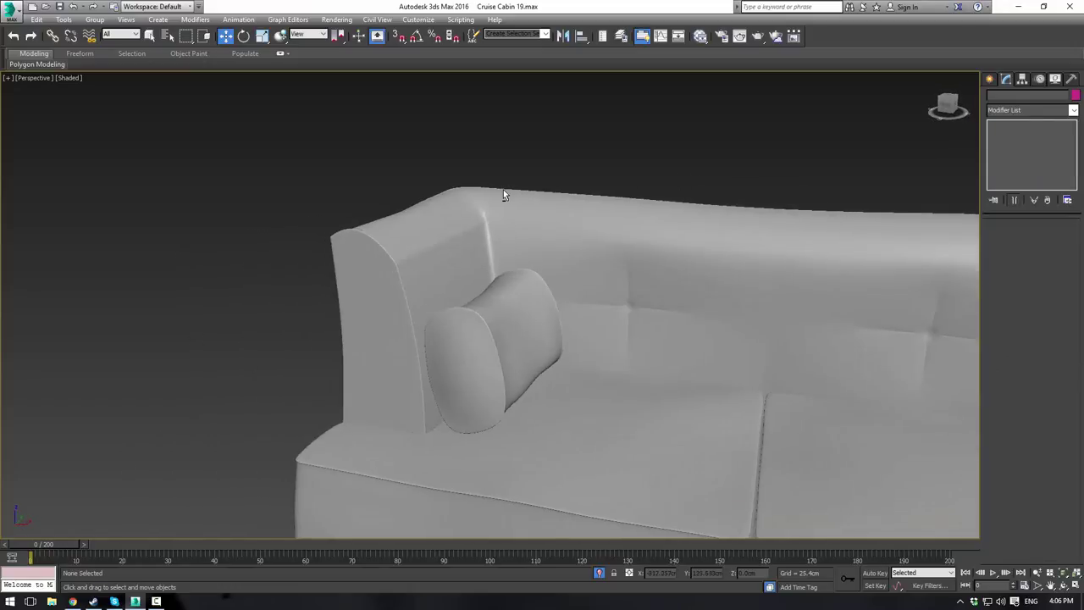
{"action": "left_click", "coordinate": [410, 256]}
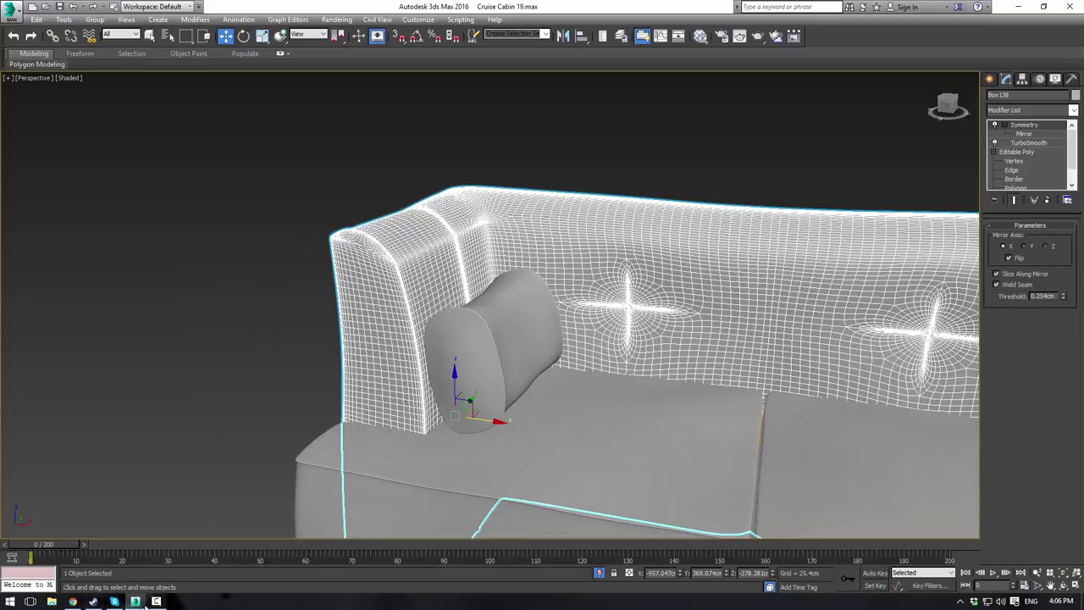
{"action": "left_click", "coordinate": [55, 602]}
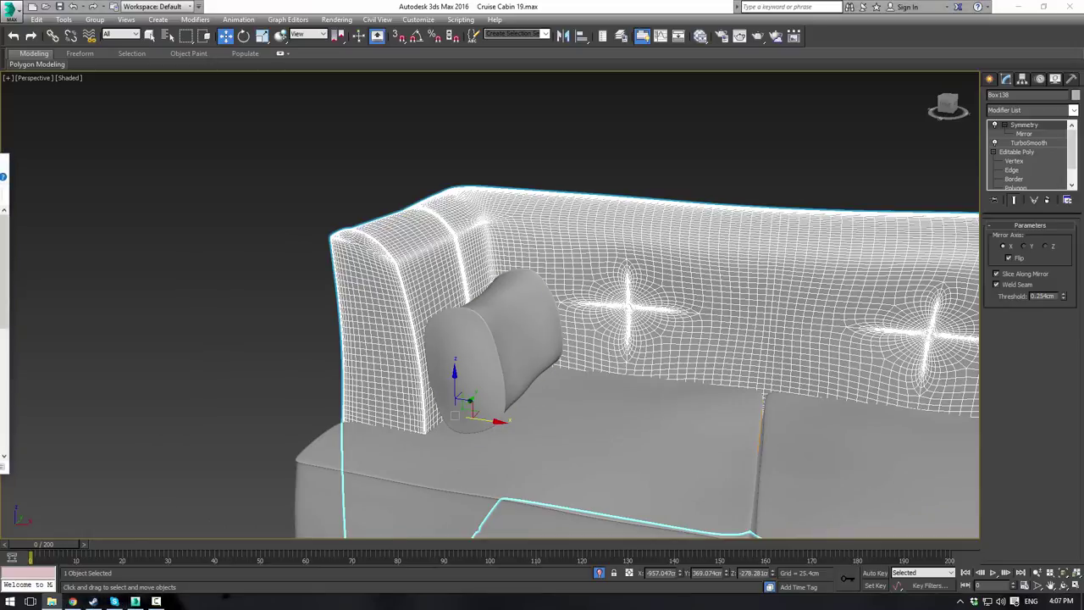
{"action": "middle_click_drag", "start_coordinate": [507, 339], "coordinate": [522, 349]}
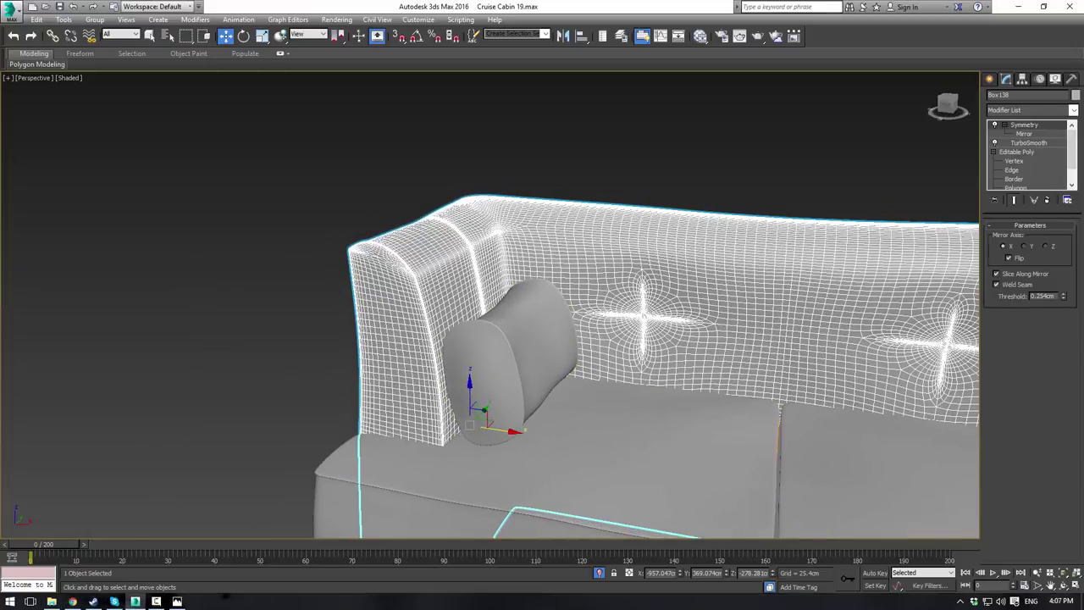
Step: In the frame's inner corner cluster, target-weld the lower armrest-side vertex onto the one directly above it
{"action": "left_click", "coordinate": [1024, 153]}
{"action": "scroll", "coordinate": [575, 257], "scroll_direction": "up", "scroll_amount": 6}
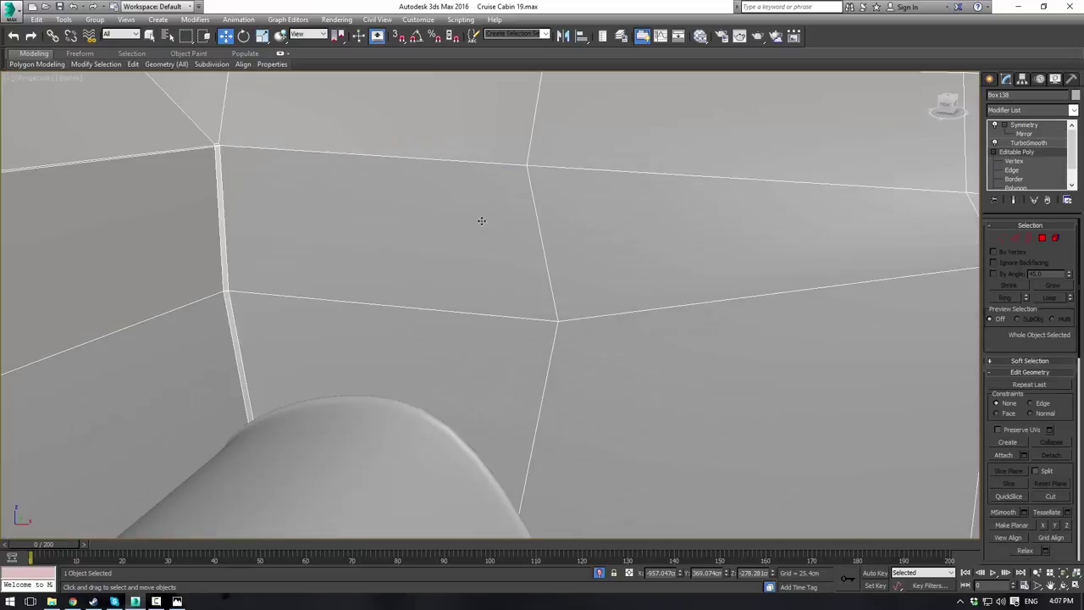
{"action": "scroll", "coordinate": [482, 220], "scroll_direction": "down", "scroll_amount": 5}
{"action": "scroll", "coordinate": [429, 240], "scroll_direction": "up", "scroll_amount": 6}
{"action": "scroll", "coordinate": [429, 240], "scroll_direction": "down", "scroll_amount": 5}
{"action": "scroll", "coordinate": [368, 209], "scroll_direction": "up", "scroll_amount": 6}
{"action": "scroll", "coordinate": [359, 235], "scroll_direction": "down", "scroll_amount": 5}
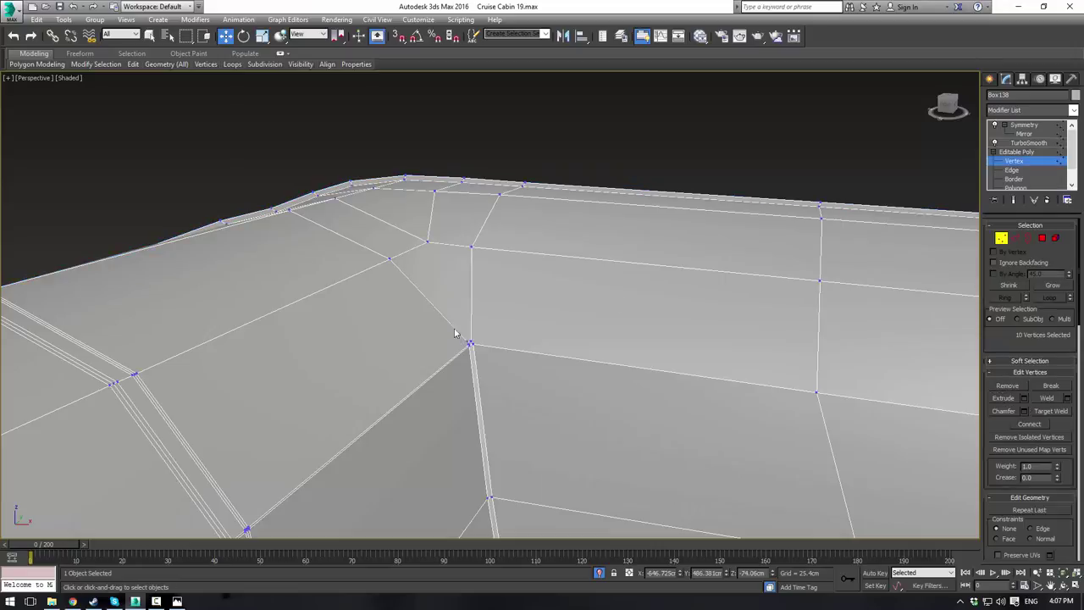
{"action": "left_click_drag", "start_coordinate": [455, 328], "coordinate": [493, 357]}
{"action": "key", "text": "z"}
{"action": "middle_click_drag", "start_coordinate": [493, 359], "coordinate": [448, 356], "text": "alt"}
{"action": "scroll", "coordinate": [448, 356], "scroll_direction": "down", "scroll_amount": 4}
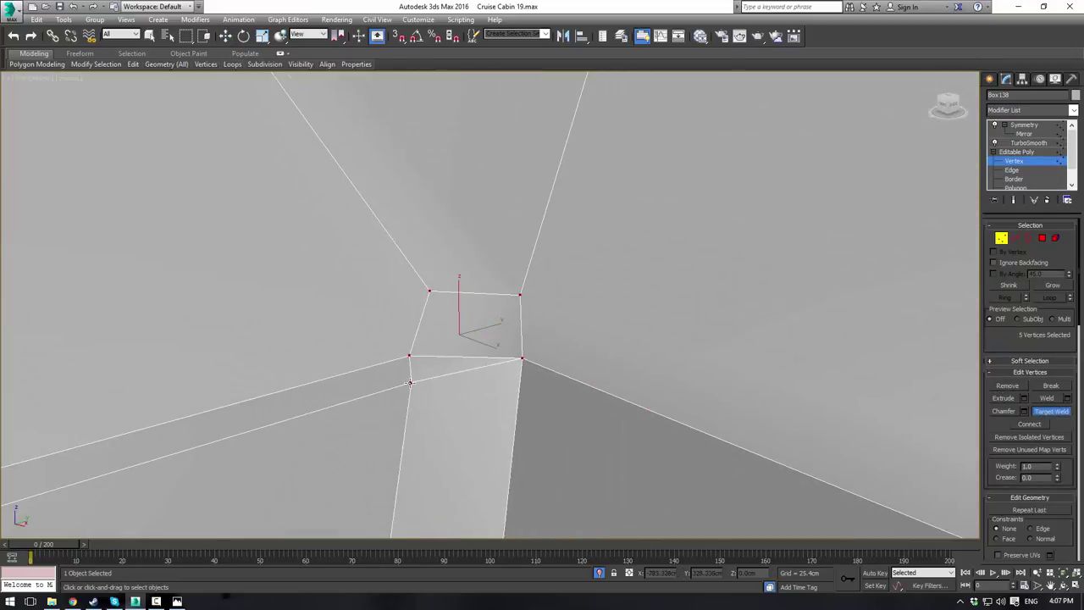
{"action": "left_click", "coordinate": [410, 356]}
Step: At the vertical seam on the armrest's inner face, target-weld the six lower doubled vertices onto the ones directly above them
{"action": "scroll", "coordinate": [317, 331], "scroll_direction": "down", "scroll_amount": 6}
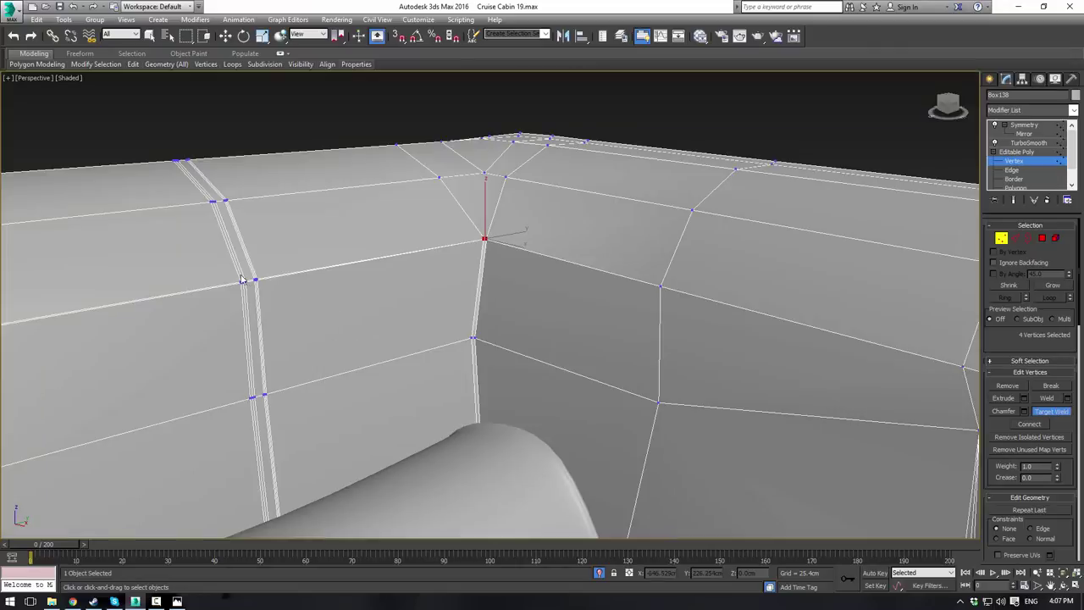
{"action": "middle_click_drag", "start_coordinate": [230, 282], "coordinate": [194, 288]}
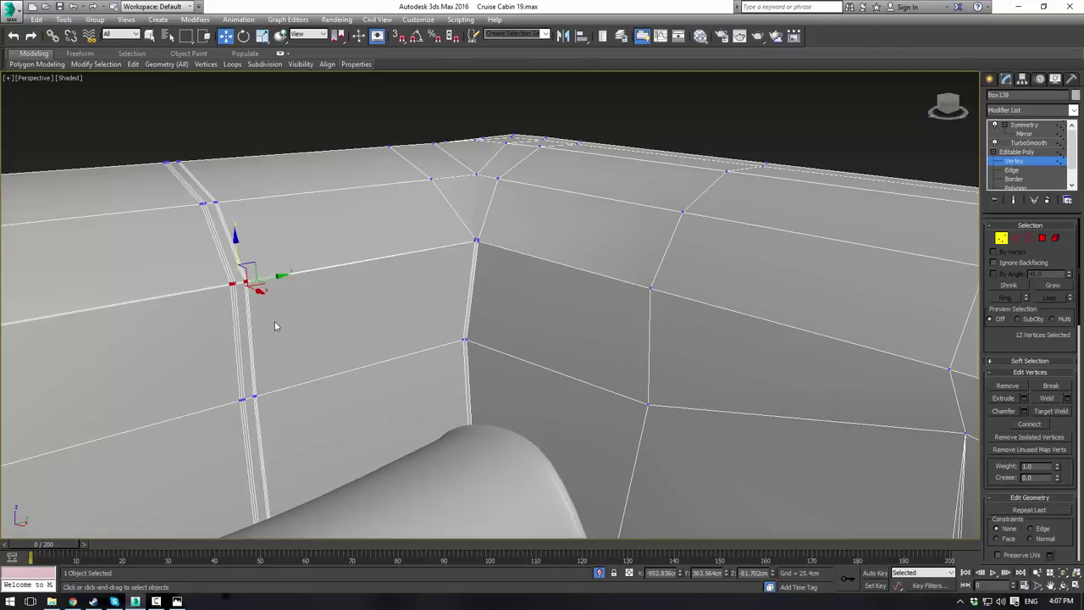
{"action": "key", "text": "z"}
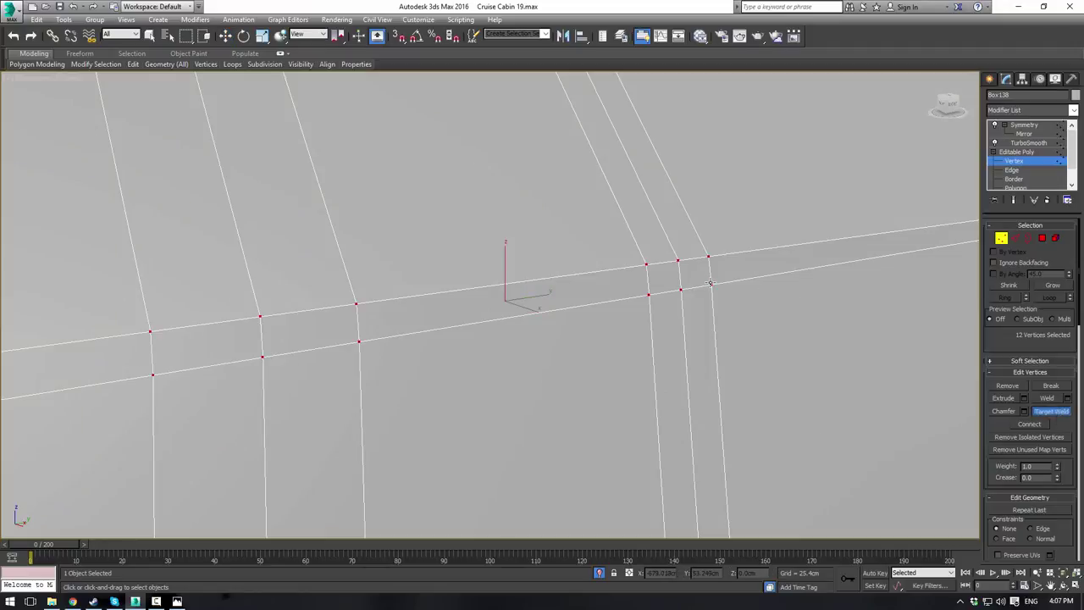
{"action": "left_click", "coordinate": [647, 268]}
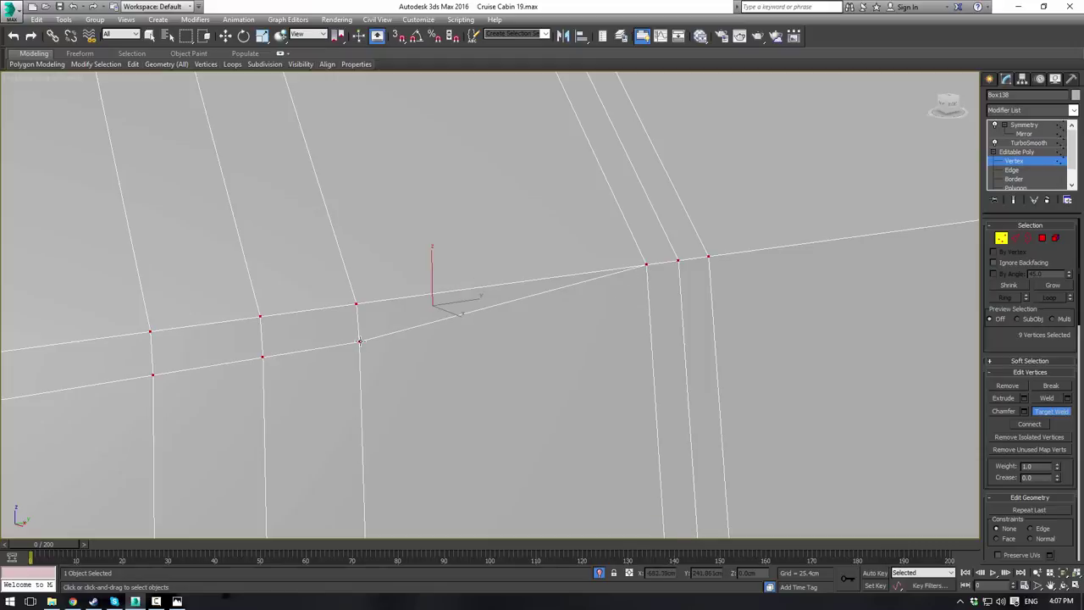
{"action": "left_click", "coordinate": [357, 305]}
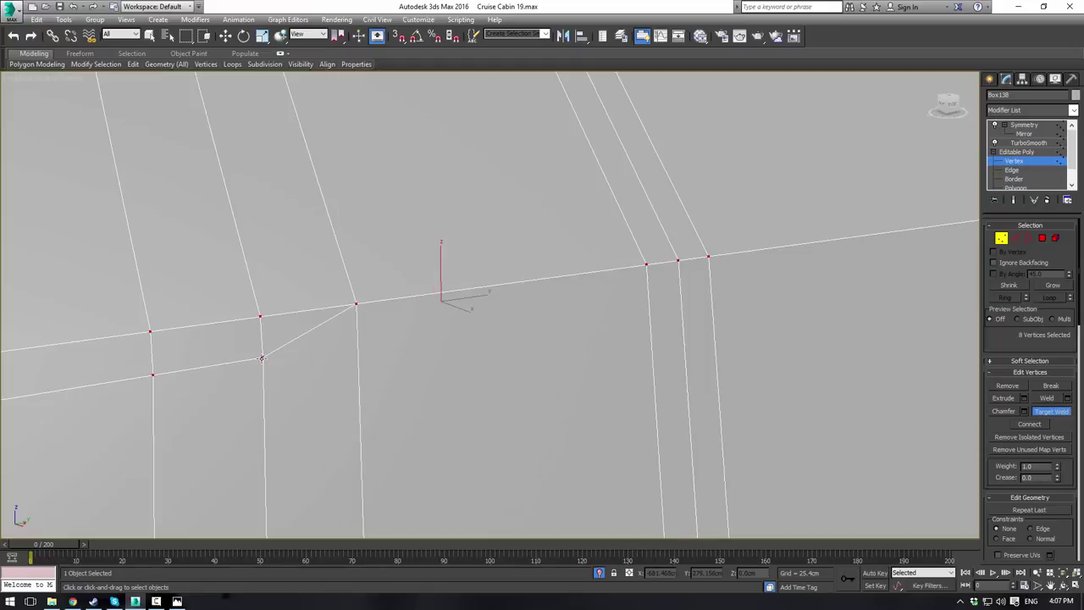
{"action": "left_click", "coordinate": [260, 317]}
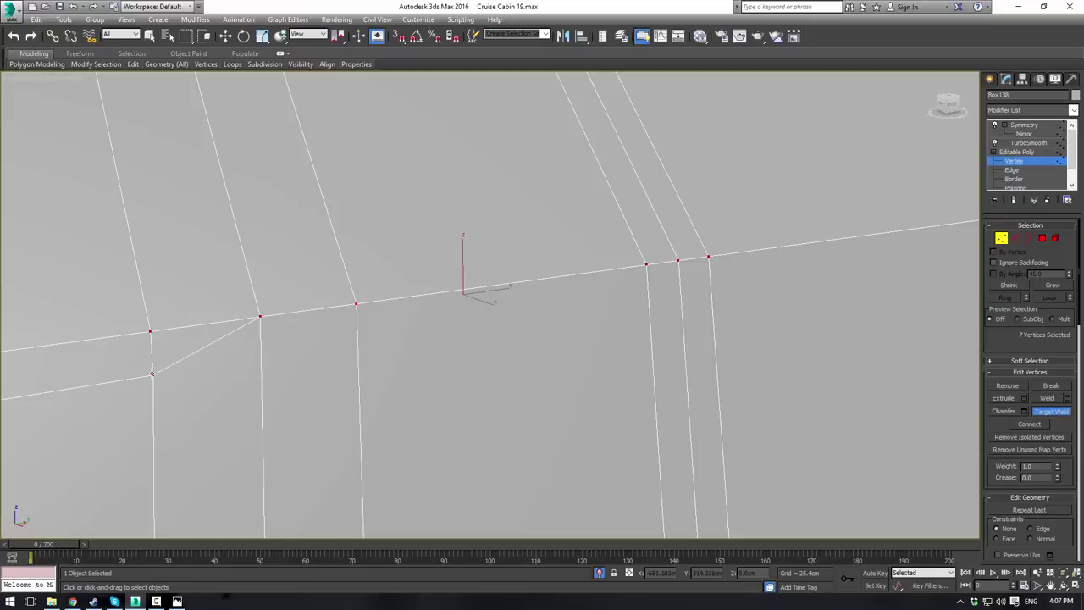
{"action": "scroll", "coordinate": [150, 332], "scroll_direction": "down", "scroll_amount": 3}
Step: Follow the same edge loop to the armrest's front end and target-weld the doubled vertices there into single ones
{"action": "middle_click_drag", "start_coordinate": [152, 331], "coordinate": [737, 303]}
{"action": "scroll", "coordinate": [184, 322], "scroll_direction": "down", "scroll_amount": 3}
{"action": "scroll", "coordinate": [387, 337], "scroll_direction": "down", "scroll_amount": 3}
{"action": "scroll", "coordinate": [400, 358], "scroll_direction": "down", "scroll_amount": 3}
{"action": "middle_click_drag", "start_coordinate": [367, 344], "coordinate": [610, 266]}
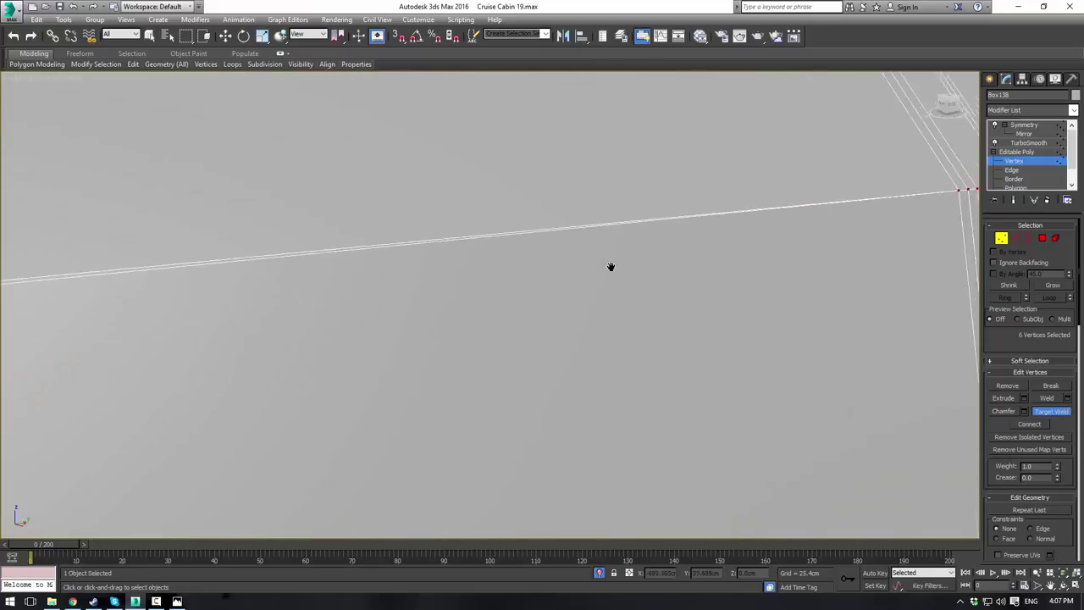
{"action": "scroll", "coordinate": [305, 329], "scroll_direction": "down", "scroll_amount": 2}
{"action": "middle_click_drag", "start_coordinate": [305, 328], "coordinate": [551, 247]}
{"action": "scroll", "coordinate": [273, 298], "scroll_direction": "down", "scroll_amount": 3}
{"action": "scroll", "coordinate": [274, 299], "scroll_direction": "down", "scroll_amount": 3}
{"action": "middle_click_drag", "start_coordinate": [273, 298], "coordinate": [746, 241]}
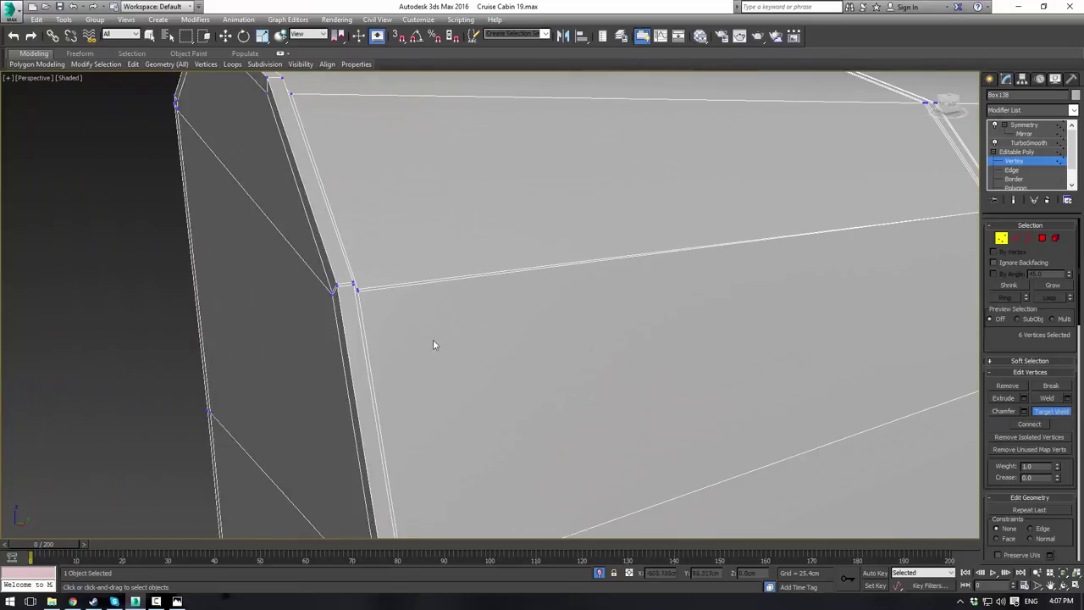
{"action": "scroll", "coordinate": [433, 339], "scroll_direction": "up", "scroll_amount": 3}
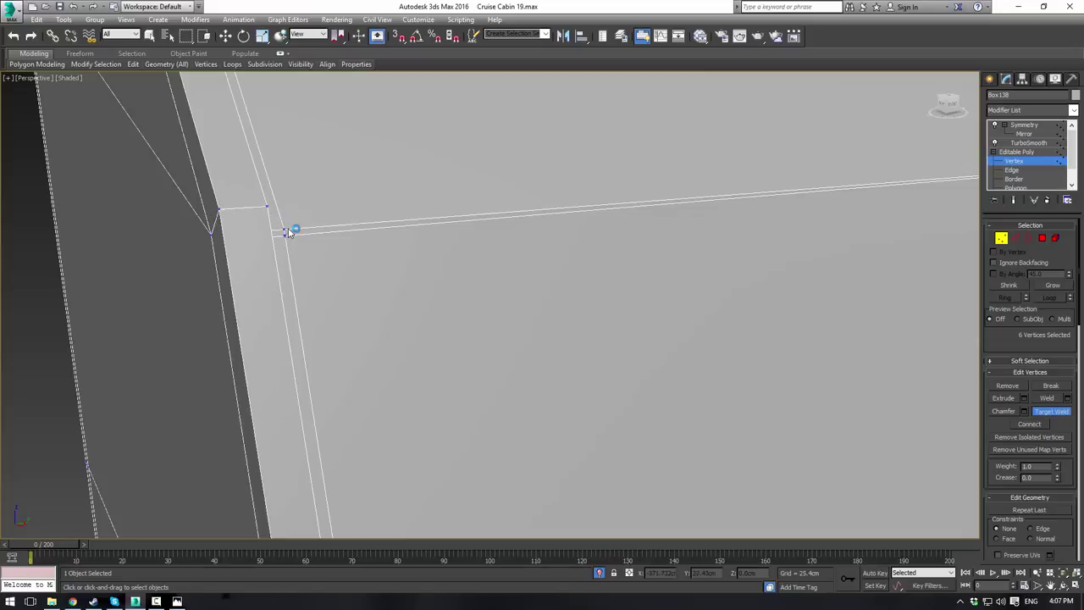
{"action": "middle_click_drag", "start_coordinate": [297, 246], "coordinate": [240, 210], "text": "alt"}
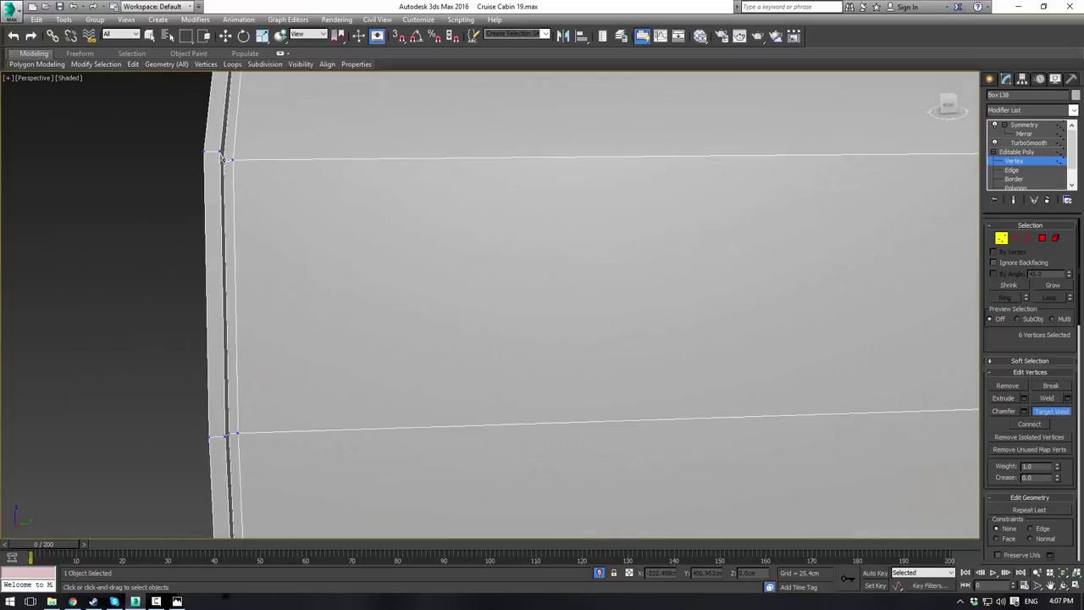
{"action": "middle_click_drag", "start_coordinate": [256, 178], "coordinate": [311, 171], "text": "alt"}
Step: Select the vertices at the armrest front's upper inner bend and examine the surrounding edge flow up close
{"action": "scroll", "coordinate": [311, 171], "scroll_direction": "down", "scroll_amount": 8}
{"action": "middle_click_drag", "start_coordinate": [444, 257], "coordinate": [497, 253], "text": "alt"}
{"action": "scroll", "coordinate": [593, 226], "scroll_direction": "up", "scroll_amount": 5}
{"action": "scroll", "coordinate": [576, 245], "scroll_direction": "down", "scroll_amount": 5}
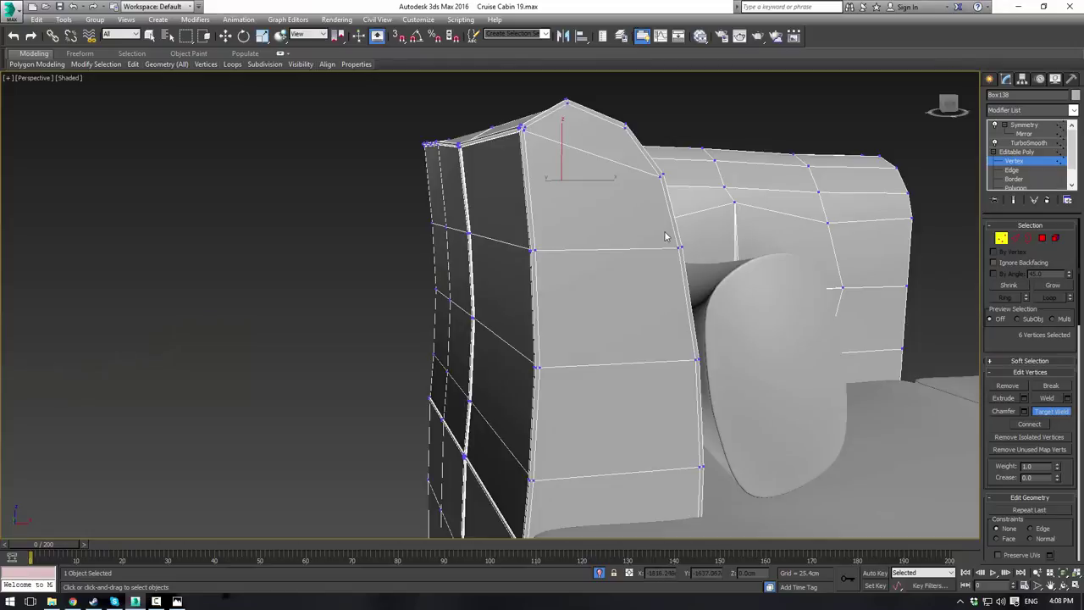
{"action": "left_click_drag", "start_coordinate": [646, 170], "coordinate": [670, 193]}
{"action": "key", "text": "z"}
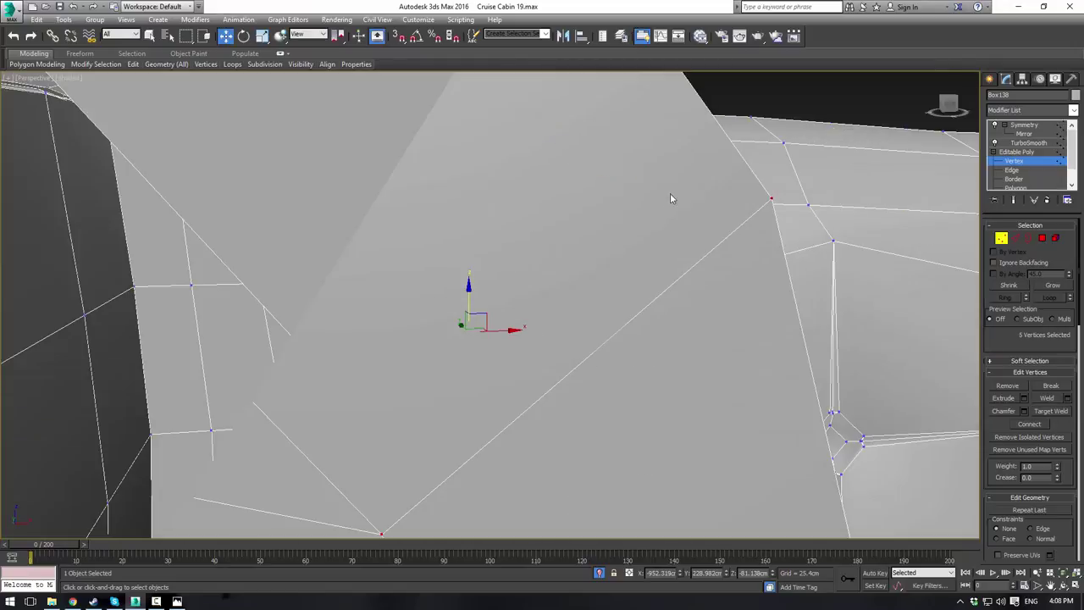
{"action": "middle_click_drag", "start_coordinate": [670, 194], "coordinate": [619, 208], "text": "alt"}
{"action": "scroll", "coordinate": [618, 208], "scroll_direction": "down", "scroll_amount": 3}
{"action": "middle_click_drag", "start_coordinate": [598, 242], "coordinate": [718, 214], "text": "alt"}
Step: Return the frame to its Symmetry level, deselect it, and review the smoothed sofa from the outside
{"action": "left_click", "coordinate": [1010, 153]}
{"action": "left_click", "coordinate": [1023, 125]}
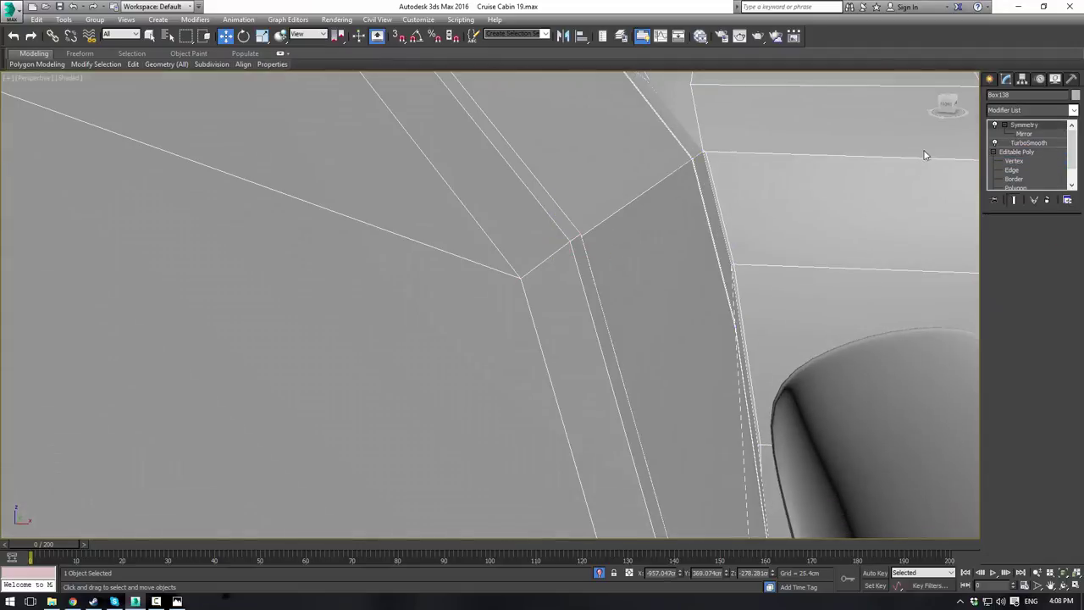
{"action": "scroll", "coordinate": [562, 196], "scroll_direction": "down", "scroll_amount": 3}
{"action": "scroll", "coordinate": [626, 154], "scroll_direction": "down", "scroll_amount": 5}
{"action": "left_click", "coordinate": [762, 105]}
{"action": "middle_click_drag", "start_coordinate": [758, 154], "coordinate": [729, 267]}
{"action": "scroll", "coordinate": [621, 171], "scroll_direction": "down", "scroll_amount": 2}
{"action": "scroll", "coordinate": [709, 247], "scroll_direction": "down", "scroll_amount": 3}
{"action": "scroll", "coordinate": [729, 266], "scroll_direction": "up", "scroll_amount": 5}
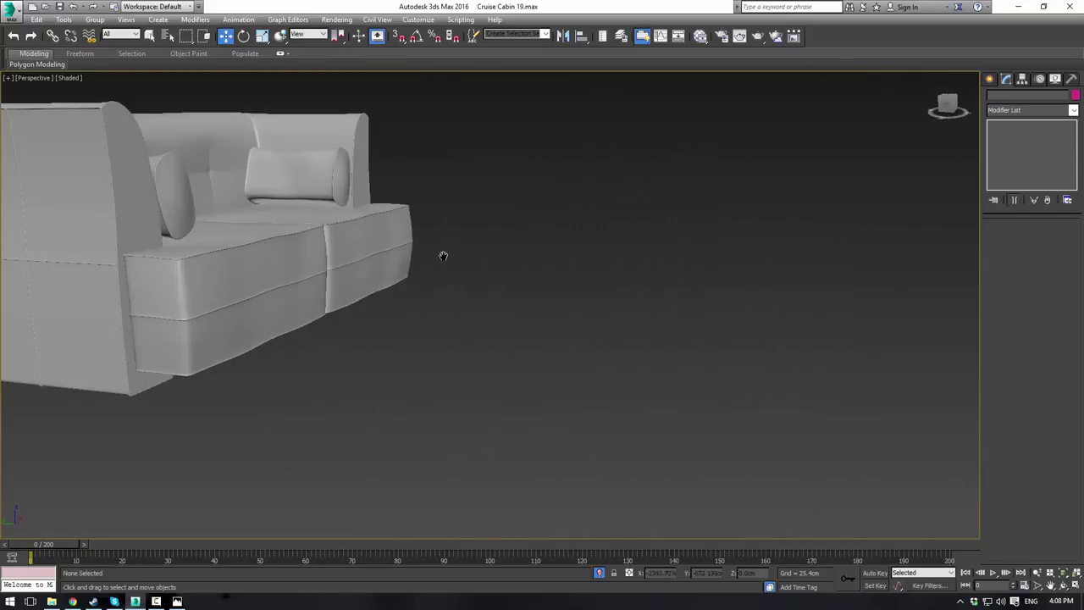
Step: Open the left seat cushion's Editable Poly for vertex editing and frame its side profile in the Left view of the four-viewport layout
{"action": "middle_click_drag", "start_coordinate": [444, 256], "coordinate": [571, 255]}
{"action": "left_click", "coordinate": [375, 275]}
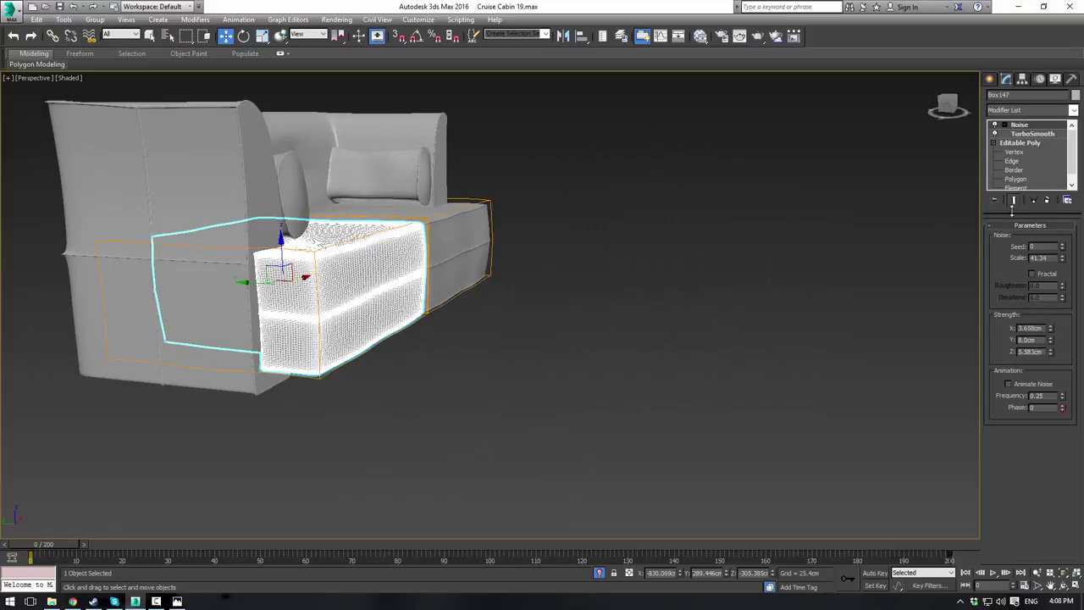
{"action": "left_click", "coordinate": [1011, 161]}
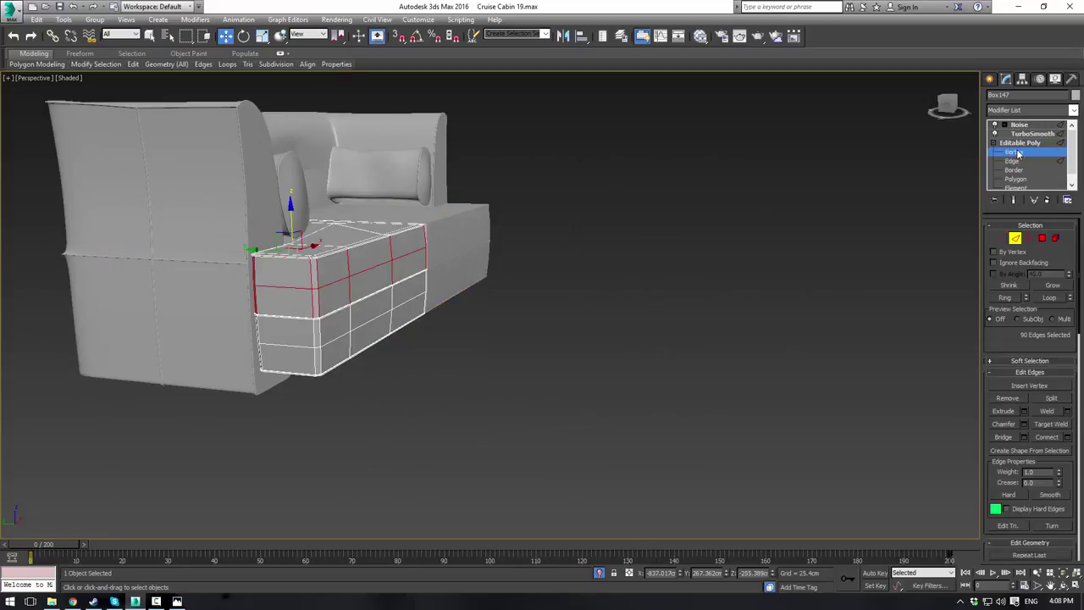
{"action": "left_click", "coordinate": [1018, 152]}
{"action": "middle_click_drag", "start_coordinate": [629, 232], "coordinate": [650, 224], "text": "alt"}
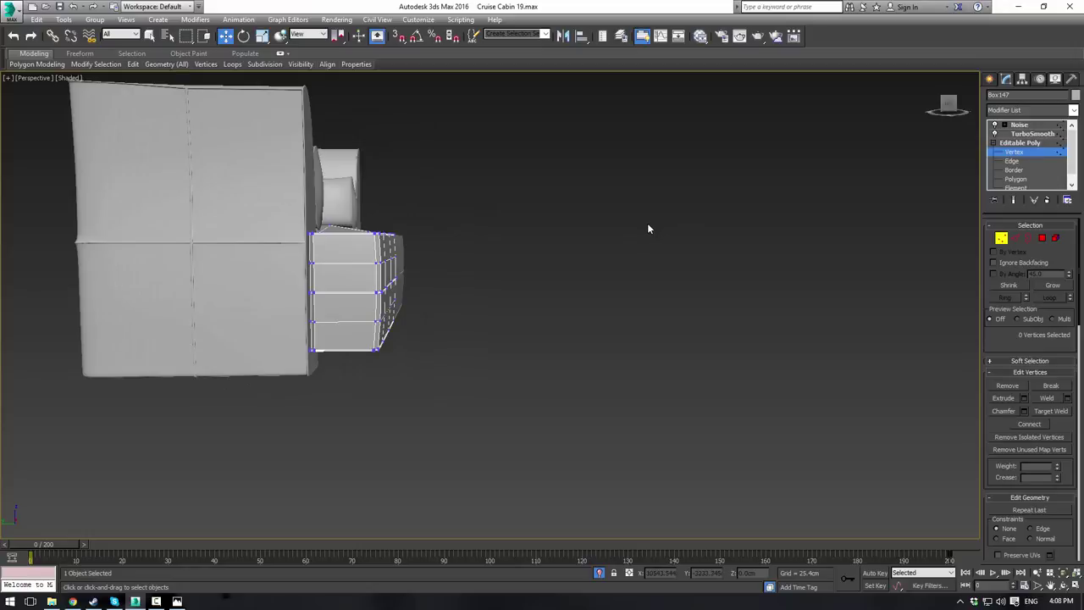
{"action": "key", "text": "alt+w"}
{"action": "scroll", "coordinate": [635, 207], "scroll_direction": "down", "scroll_amount": 5}
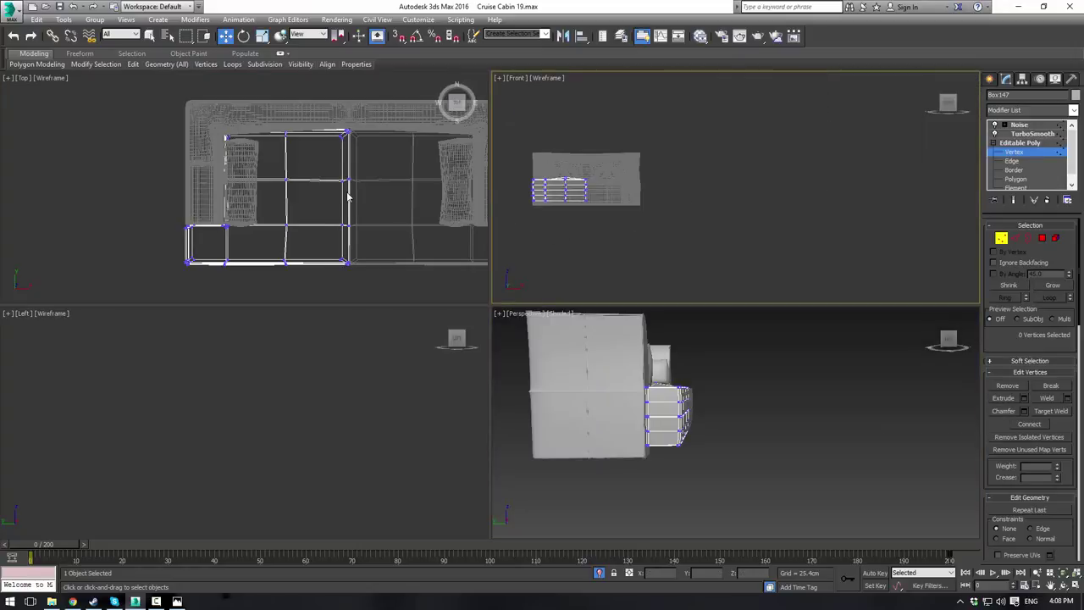
{"action": "scroll", "coordinate": [349, 196], "scroll_direction": "down", "scroll_amount": 5}
{"action": "scroll", "coordinate": [279, 379], "scroll_direction": "down", "scroll_amount": 4}
{"action": "middle_click", "coordinate": [279, 378]}
{"action": "key", "text": "z"}
{"action": "scroll", "coordinate": [239, 405], "scroll_direction": "down", "scroll_amount": 5}
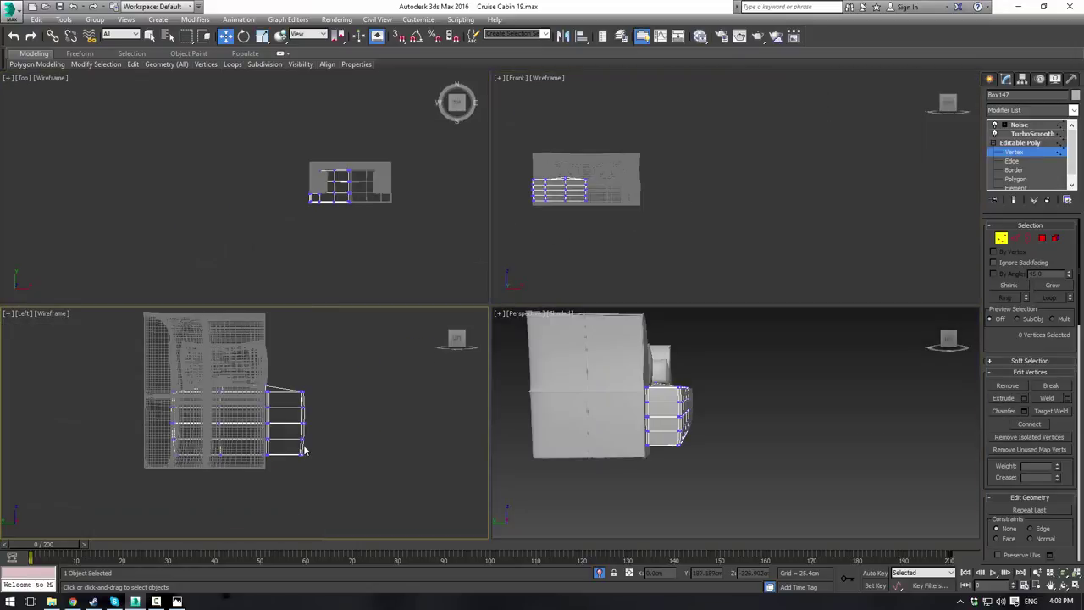
{"action": "scroll", "coordinate": [309, 450], "scroll_direction": "up", "scroll_amount": 5}
{"action": "scroll", "coordinate": [305, 455], "scroll_direction": "down", "scroll_amount": 3}
{"action": "mouse_move", "coordinate": [322, 410]}
{"action": "middle_mouse_down"}
{"action": "mouse_move", "coordinate": [306, 453]}
{"action": "mouse_move", "coordinate": [337, 398]}
{"action": "middle_mouse_up"}
{"action": "scroll", "coordinate": [310, 447], "scroll_direction": "up", "scroll_amount": 3}
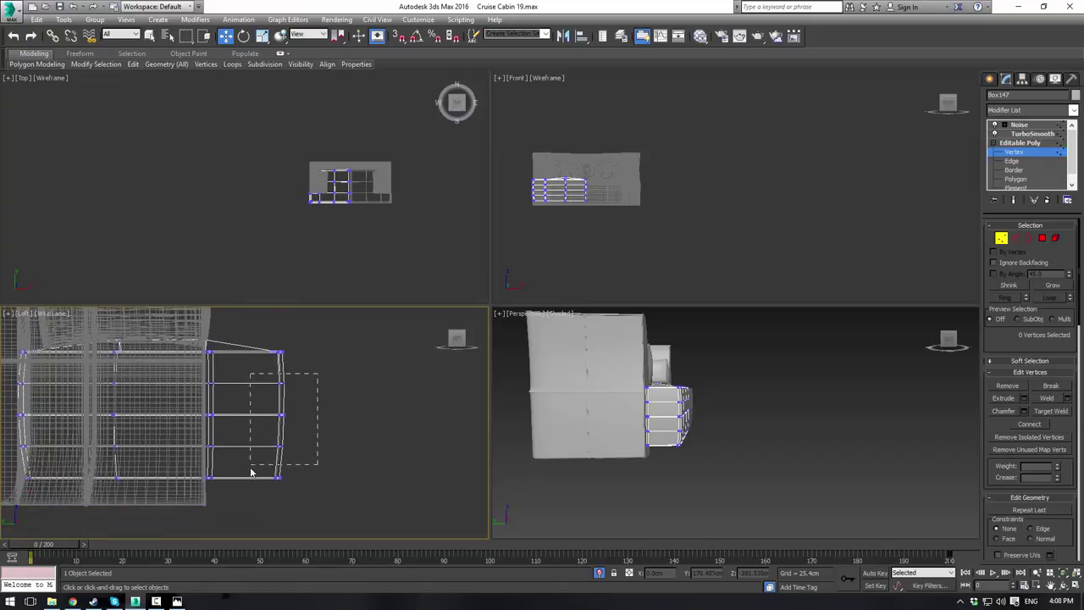
Step: Pull the three middle vertex rows of the cushion's front face outward, the centre row furthest, and check the smoothed bulge
{"action": "left_click_drag", "start_coordinate": [251, 469], "coordinate": [250, 468]}
{"action": "scroll", "coordinate": [297, 426], "scroll_direction": "up", "scroll_amount": 2}
{"action": "left_click_drag", "start_coordinate": [310, 407], "coordinate": [321, 404]}
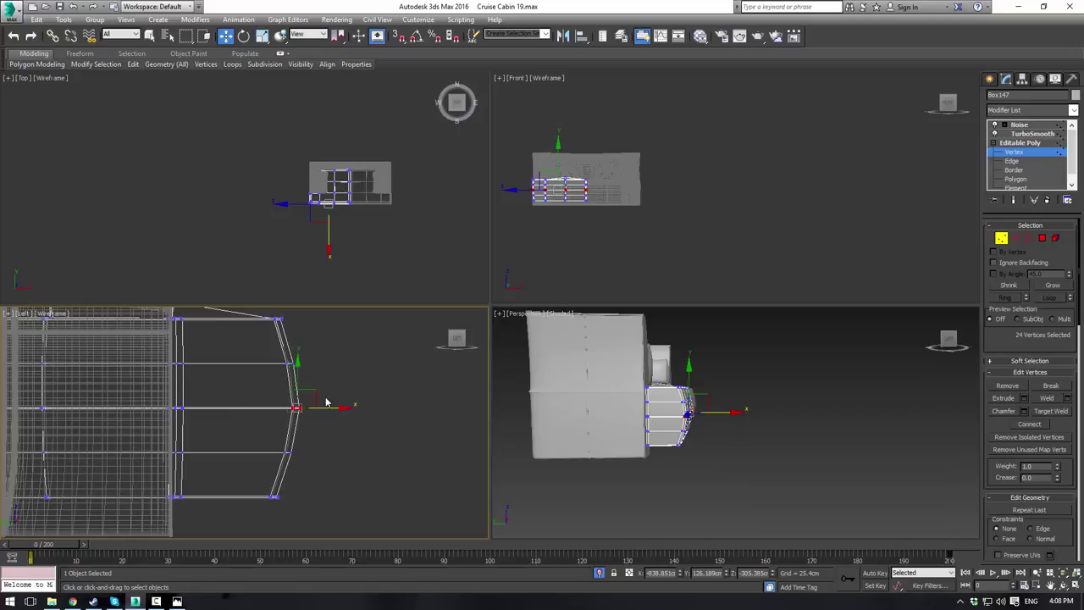
{"action": "middle_click_drag", "start_coordinate": [371, 362], "coordinate": [420, 424]}
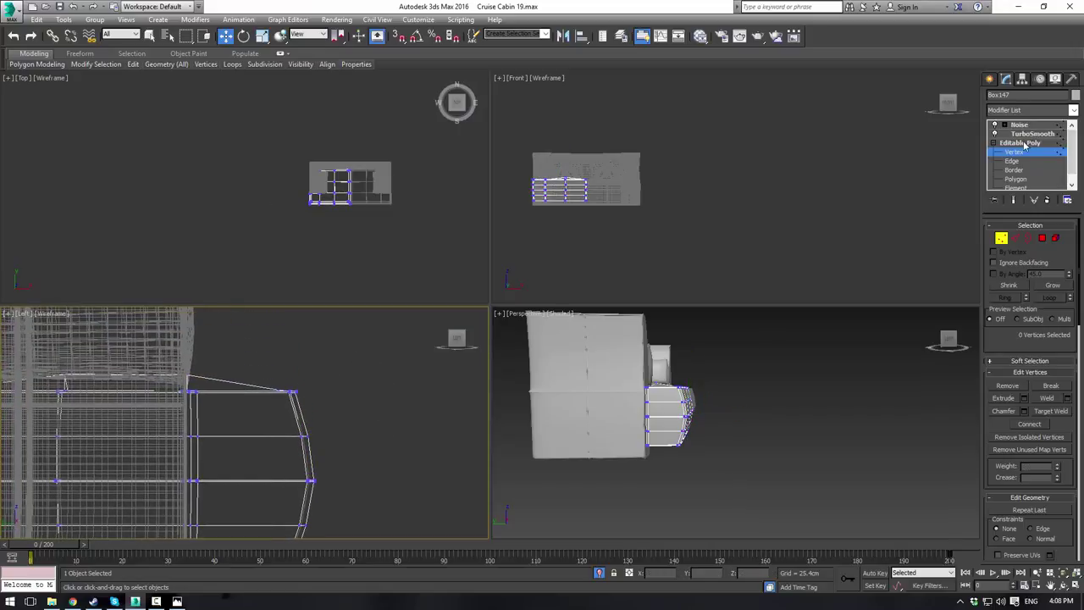
{"action": "left_click", "coordinate": [1025, 144]}
{"action": "left_click", "coordinate": [819, 339]}
{"action": "middle_click_drag", "start_coordinate": [762, 388], "coordinate": [734, 388], "text": "alt"}
{"action": "scroll", "coordinate": [710, 399], "scroll_direction": "up", "scroll_amount": 3}
{"action": "left_click", "coordinate": [535, 423]}
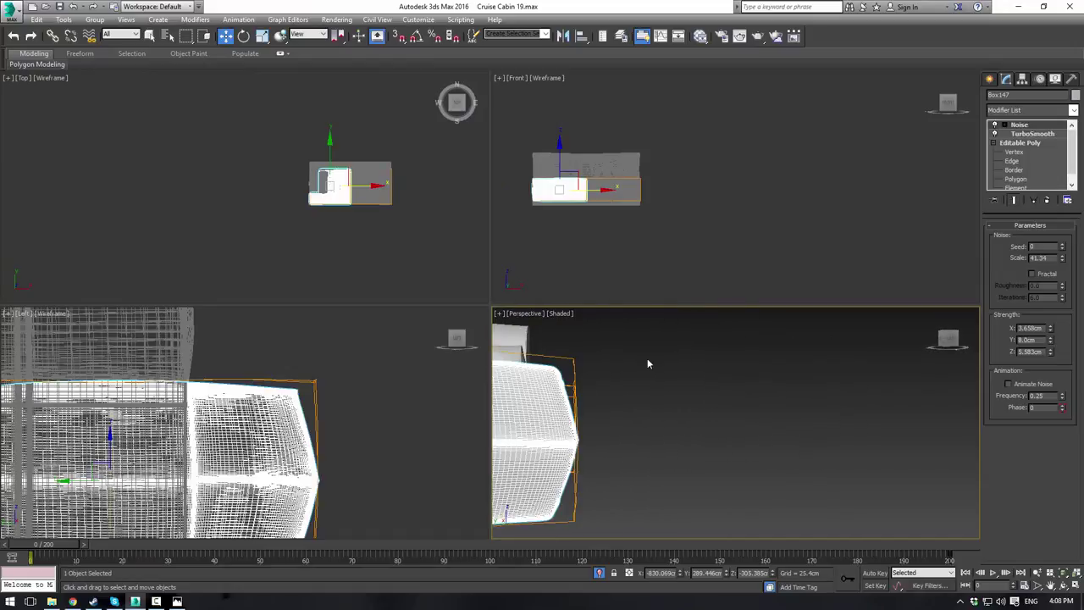
Step: Move the outer vertices just above and below the front face's centre row slightly outward, and review the smoothed cushion
{"action": "left_click", "coordinate": [1013, 154]}
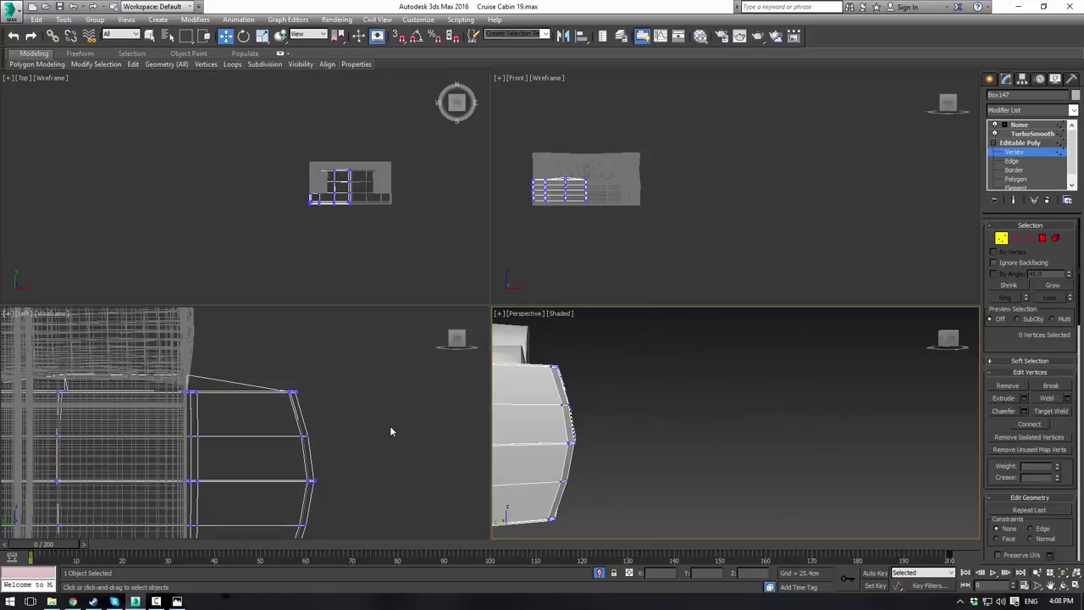
{"action": "middle_click_drag", "start_coordinate": [348, 427], "coordinate": [341, 362]}
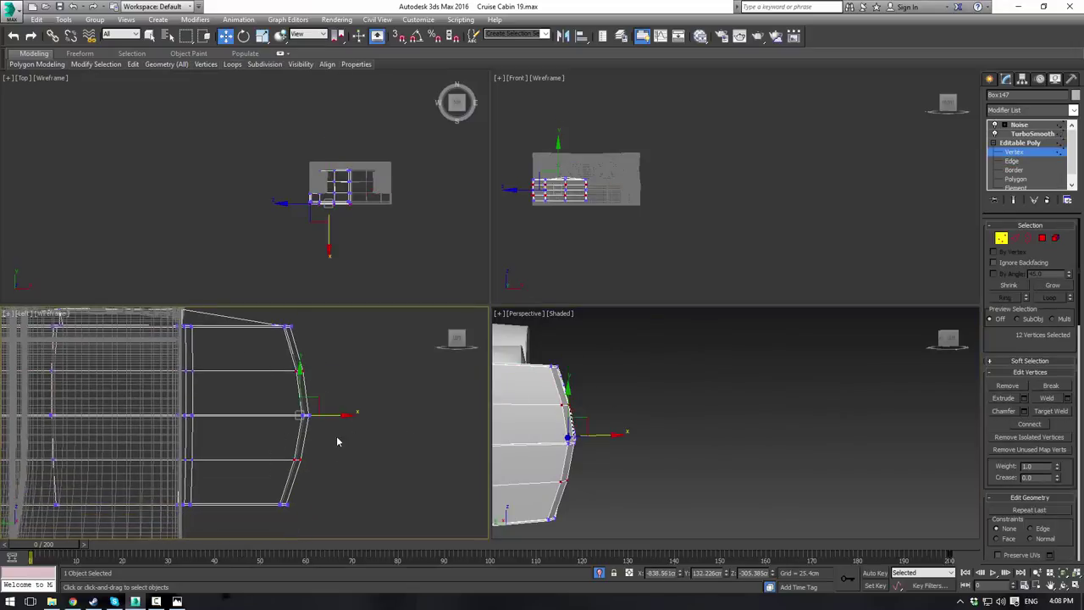
{"action": "left_click_drag", "start_coordinate": [334, 415], "coordinate": [338, 415]}
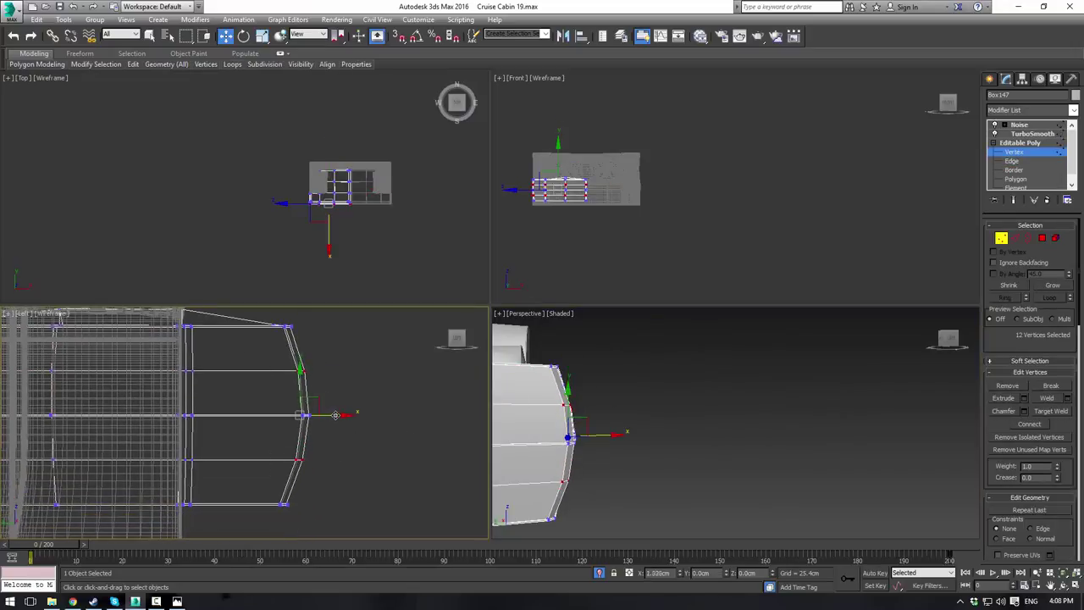
{"action": "left_click", "coordinate": [1016, 144]}
{"action": "left_click", "coordinate": [662, 401]}
{"action": "middle_click_drag", "start_coordinate": [657, 403], "coordinate": [687, 404]}
{"action": "left_click", "coordinate": [686, 403]}
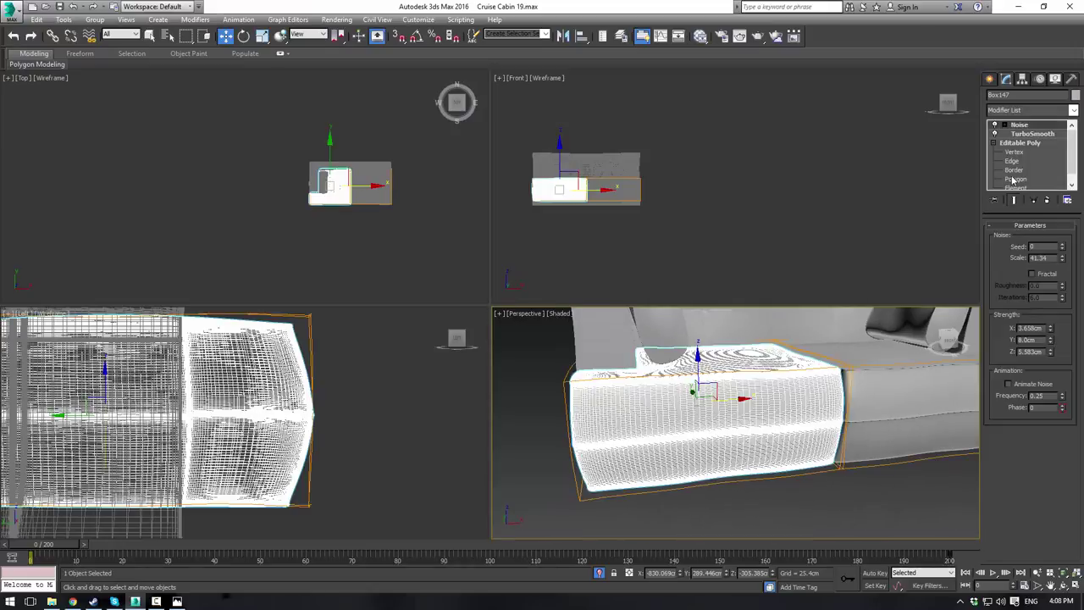
Step: Raise the two central vertices on the cushion's top surface about 12 cm along Z, and review the whole smoothed sofa
{"action": "left_click", "coordinate": [1015, 154]}
{"action": "middle_click_drag", "start_coordinate": [768, 360], "coordinate": [698, 371], "text": "alt"}
{"action": "left_click", "coordinate": [708, 358]}
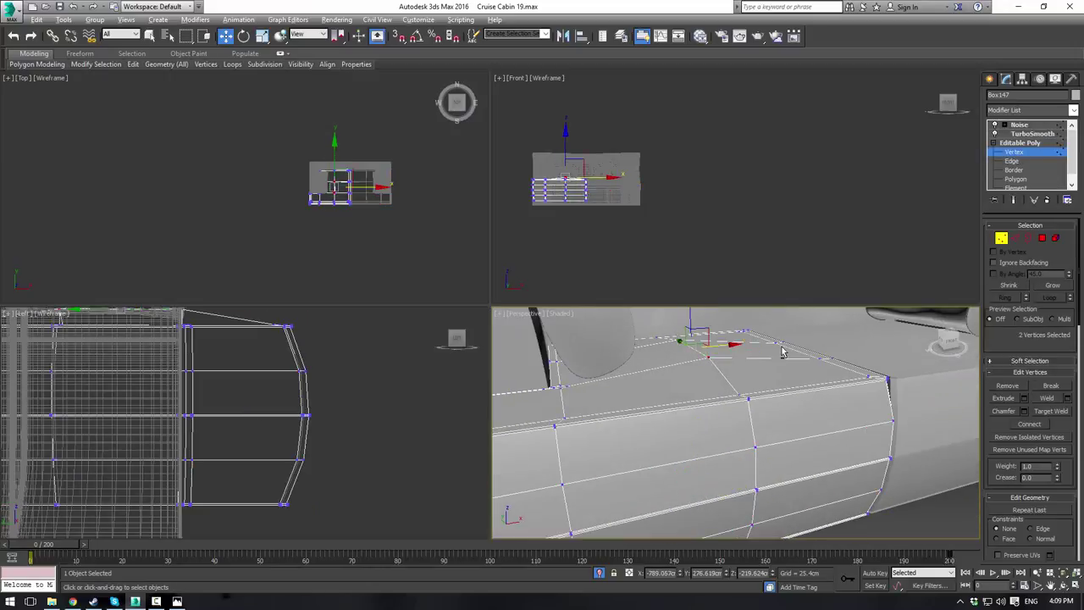
{"action": "middle_click_drag", "start_coordinate": [783, 352], "coordinate": [686, 318], "text": "alt"}
{"action": "left_click_drag", "start_coordinate": [689, 315], "coordinate": [691, 301]}
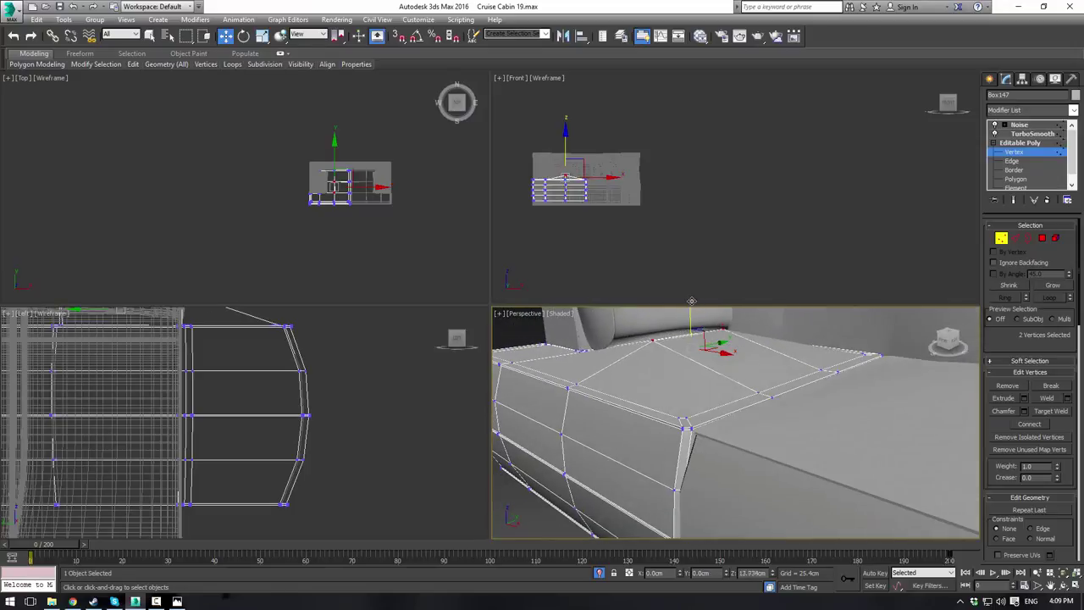
{"action": "left_click", "coordinate": [1025, 144]}
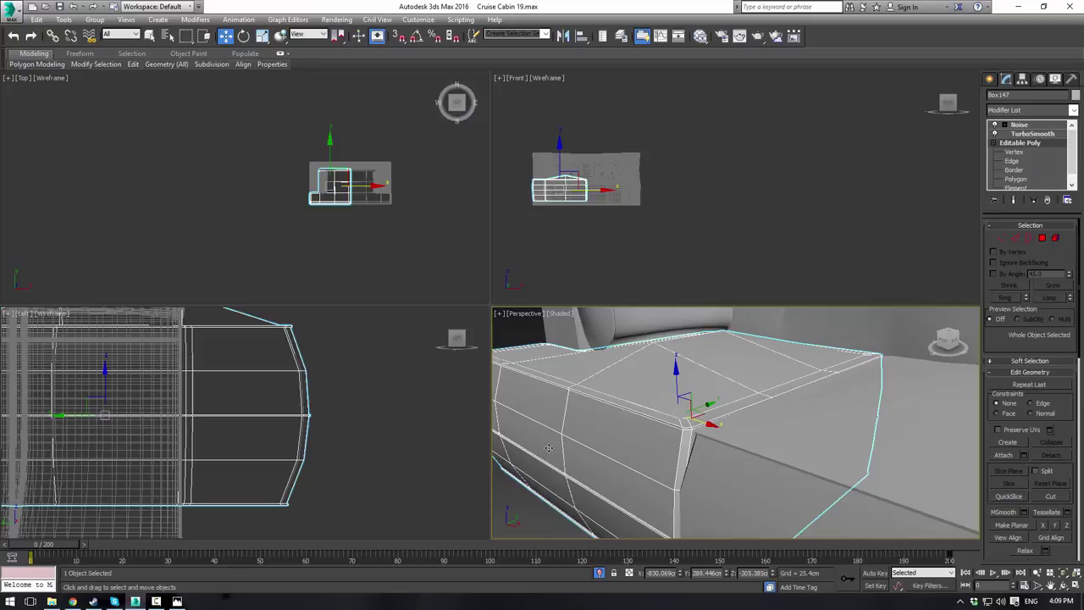
{"action": "left_click", "coordinate": [525, 513]}
{"action": "middle_click_drag", "start_coordinate": [672, 407], "coordinate": [991, 390], "text": "alt"}
{"action": "scroll", "coordinate": [733, 402], "scroll_direction": "down", "scroll_amount": 2}
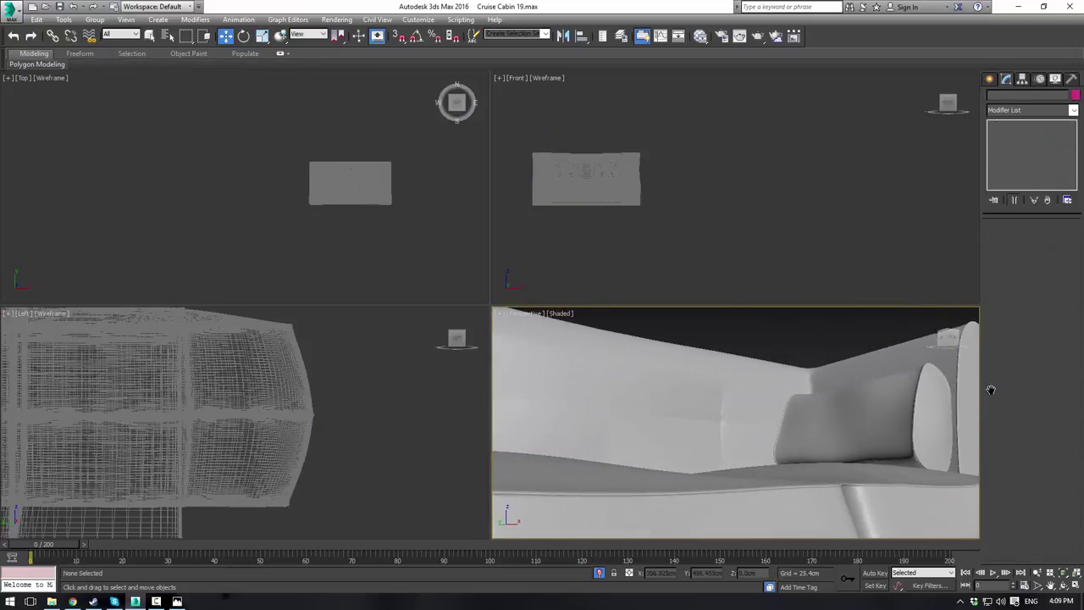
{"action": "scroll", "coordinate": [847, 407], "scroll_direction": "down", "scroll_amount": 3}
{"action": "middle_click_drag", "start_coordinate": [847, 407], "coordinate": [788, 400], "text": "alt"}
{"action": "scroll", "coordinate": [754, 453], "scroll_direction": "down", "scroll_amount": 3}
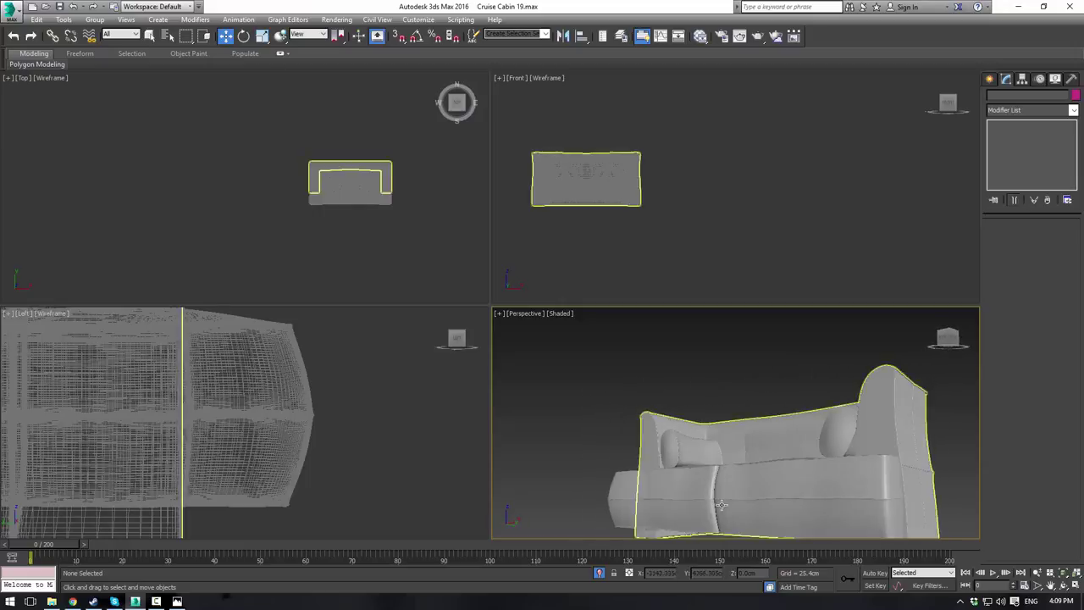
Step: Open the left seat cushion's Editable Poly for vertex editing and frame its outer end in the Front view
{"action": "left_click", "coordinate": [722, 505]}
{"action": "left_click", "coordinate": [1011, 162]}
{"action": "key", "text": "1"}
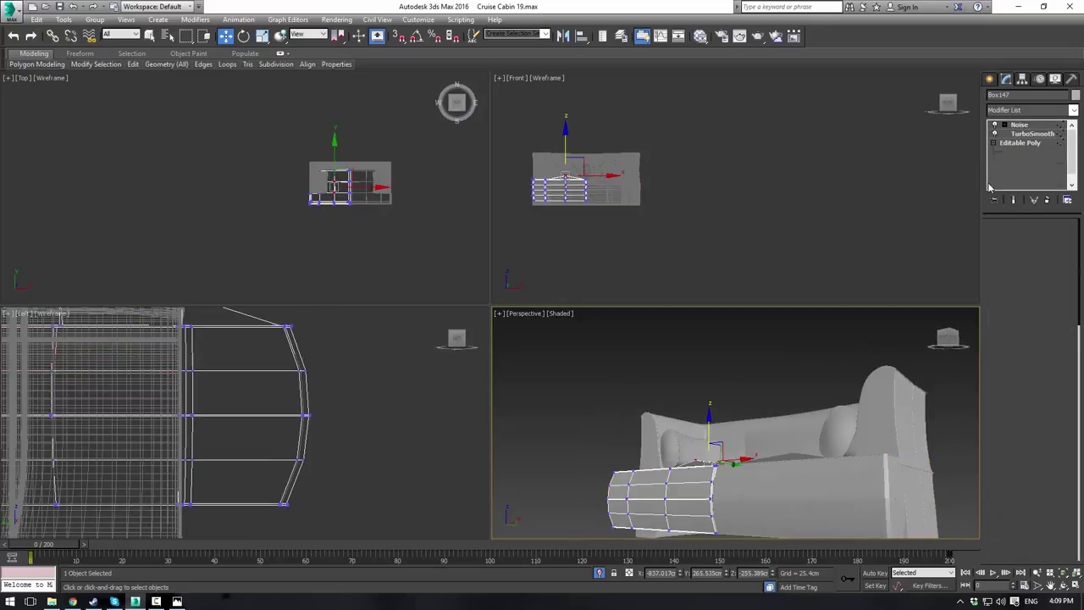
{"action": "middle_click_drag", "start_coordinate": [584, 445], "coordinate": [769, 400], "text": "alt"}
{"action": "scroll", "coordinate": [745, 466], "scroll_direction": "up", "scroll_amount": 5}
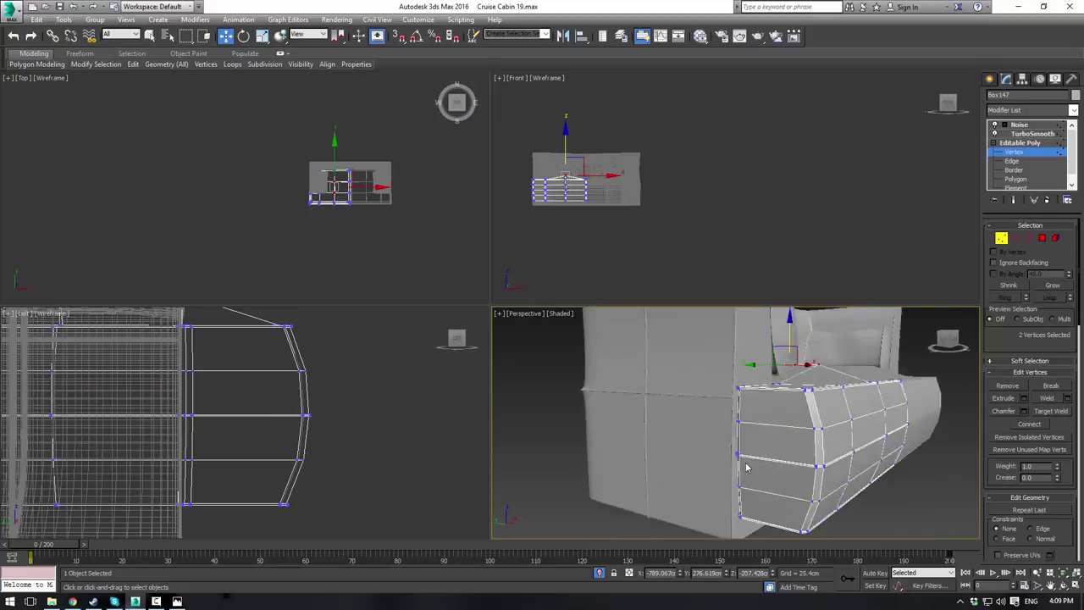
{"action": "middle_click_drag", "start_coordinate": [733, 463], "coordinate": [710, 462], "text": "alt"}
{"action": "middle_click_drag", "start_coordinate": [672, 202], "coordinate": [707, 181]}
{"action": "scroll", "coordinate": [612, 182], "scroll_direction": "up", "scroll_amount": 5}
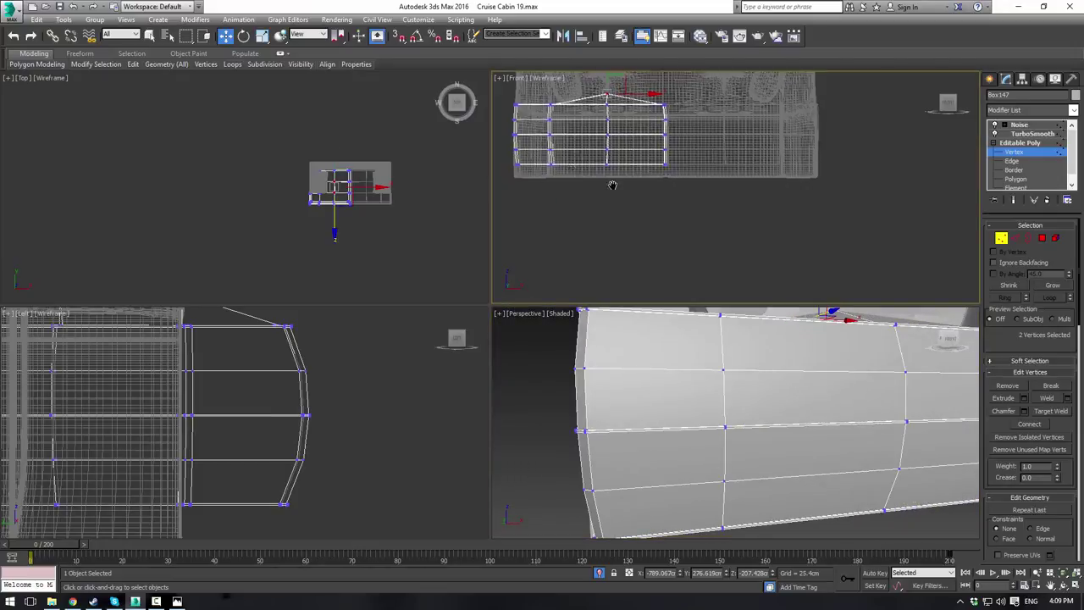
{"action": "middle_click_drag", "start_coordinate": [612, 183], "coordinate": [742, 229]}
{"action": "scroll", "coordinate": [633, 197], "scroll_direction": "up", "scroll_amount": 5}
{"action": "middle_click_drag", "start_coordinate": [630, 142], "coordinate": [627, 179]}
{"action": "scroll", "coordinate": [625, 208], "scroll_direction": "down", "scroll_amount": 2}
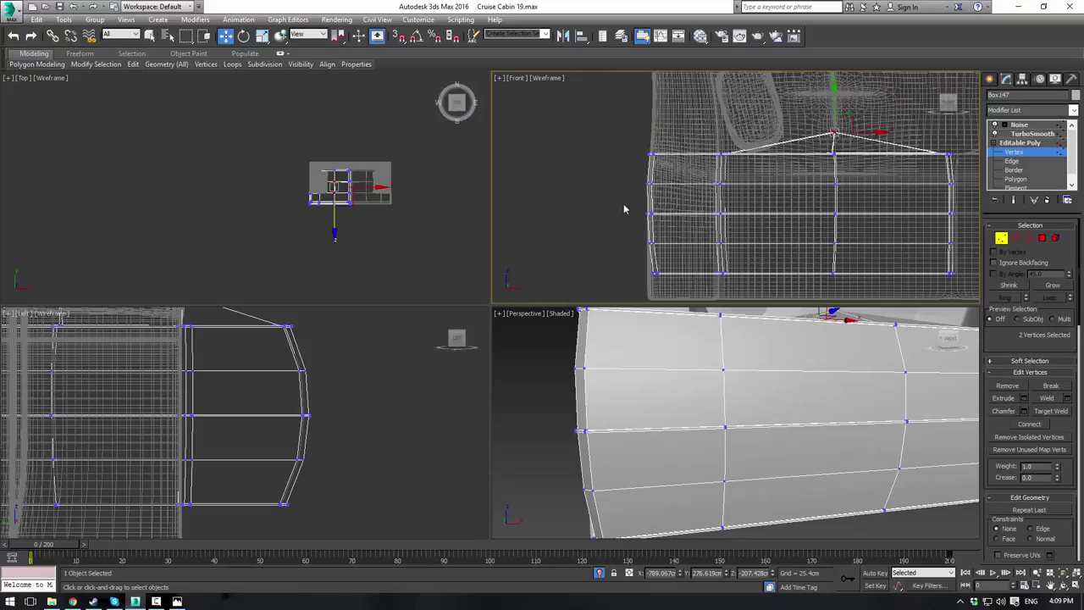
Step: Pull the three middle vertex rows at the cushion's outer end outward, the centre row furthest, and check the smoothed bulge
{"action": "left_click_drag", "start_coordinate": [683, 258], "coordinate": [683, 258]}
{"action": "middle_click_drag", "start_coordinate": [642, 399], "coordinate": [672, 388], "text": "alt"}
{"action": "middle_click_drag", "start_coordinate": [707, 209], "coordinate": [717, 201]}
{"action": "scroll", "coordinate": [714, 198], "scroll_direction": "up", "scroll_amount": 2}
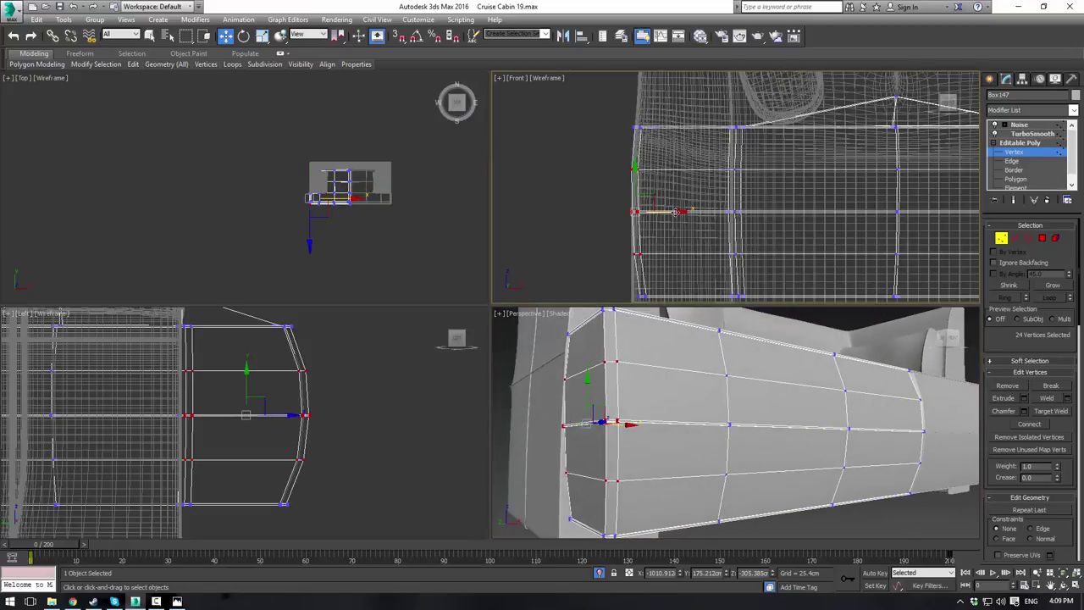
{"action": "left_click_drag", "start_coordinate": [674, 211], "coordinate": [651, 215]}
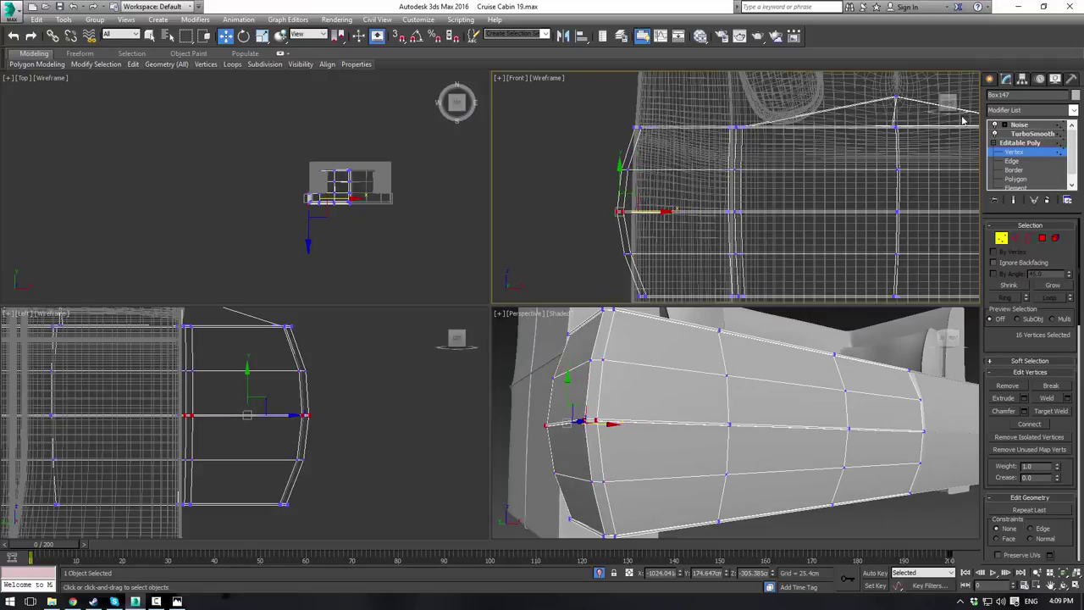
{"action": "left_click", "coordinate": [1018, 125]}
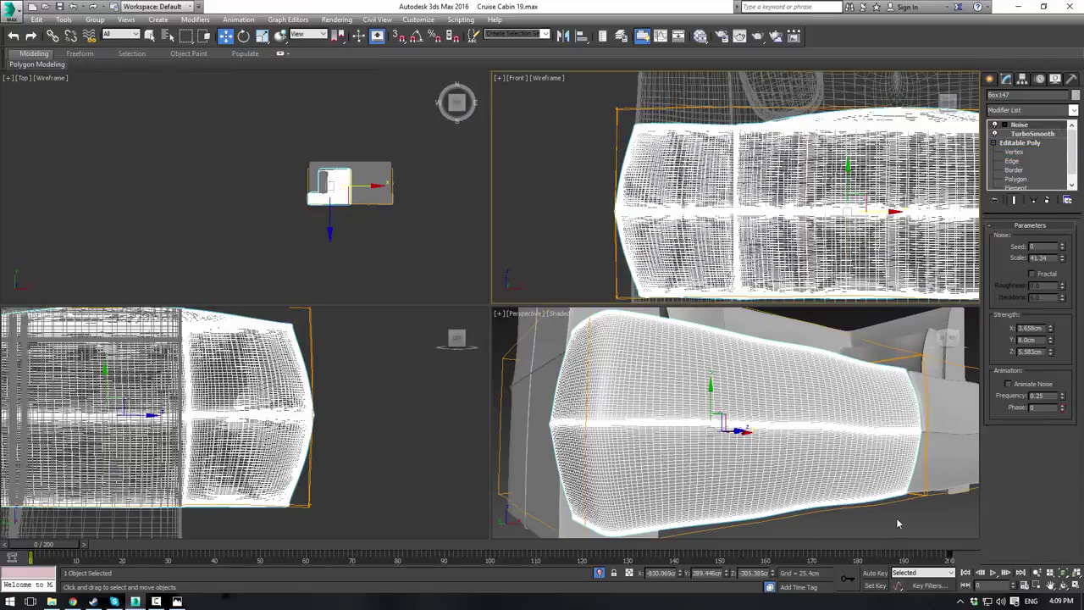
{"action": "left_click", "coordinate": [898, 521]}
{"action": "scroll", "coordinate": [781, 430], "scroll_direction": "down", "scroll_amount": 3}
{"action": "middle_click_drag", "start_coordinate": [778, 431], "coordinate": [753, 416], "text": "alt"}
{"action": "left_click", "coordinate": [784, 378]}
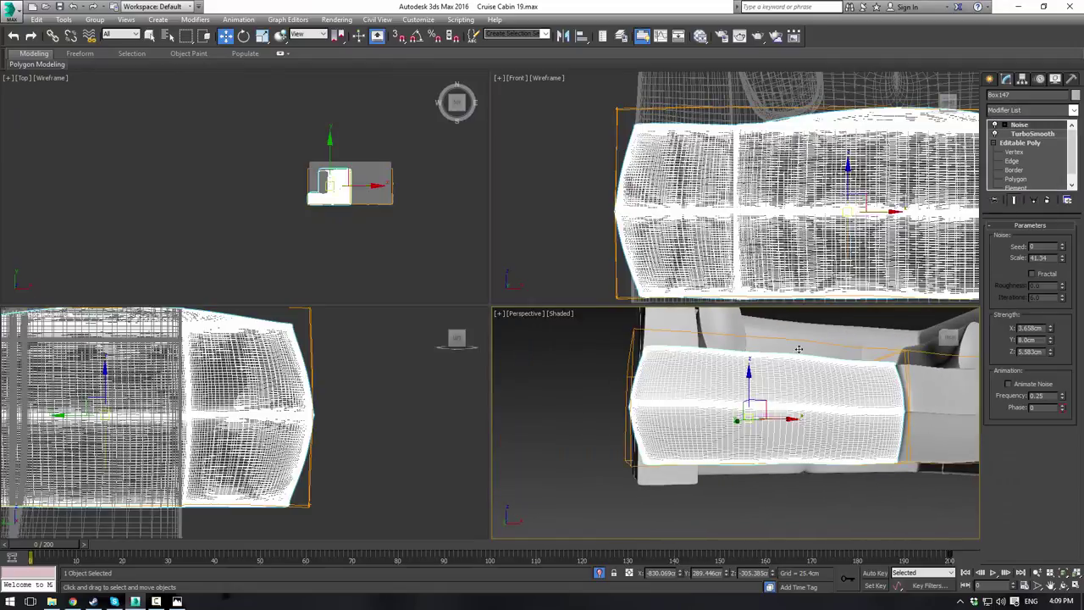
Step: Move the outer-end vertices just above and below the centre row about 2.8 cm further outward along X, and view the smoothed cushion
{"action": "left_click", "coordinate": [1014, 153]}
{"action": "left_click_drag", "start_coordinate": [588, 159], "coordinate": [637, 188]}
{"action": "left_click_drag", "start_coordinate": [591, 239], "coordinate": [665, 272], "text": "ctrl"}
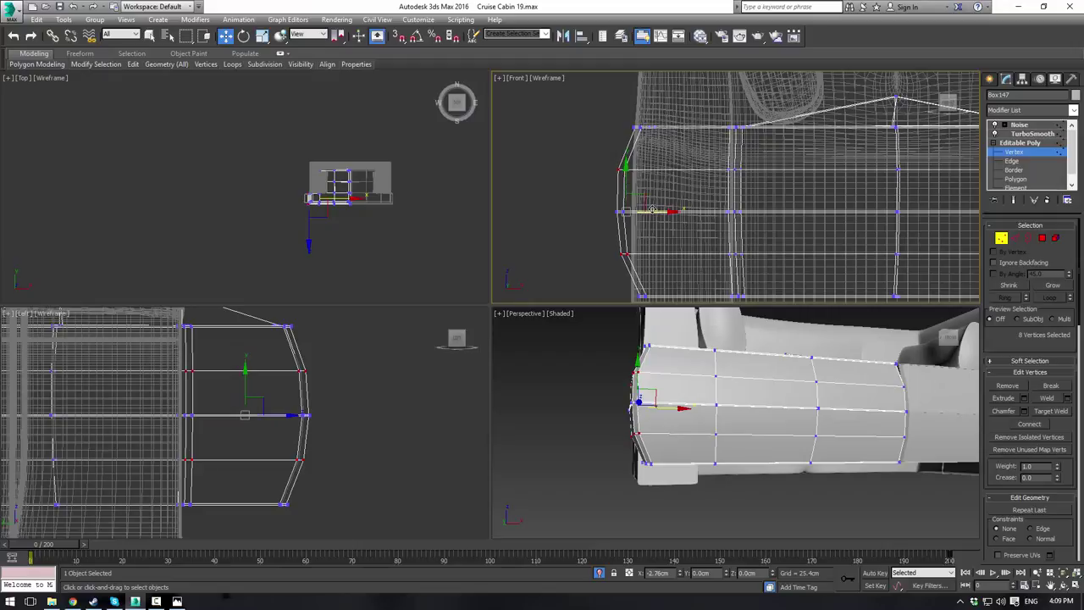
{"action": "left_click", "coordinate": [1021, 144]}
{"action": "left_click", "coordinate": [857, 516]}
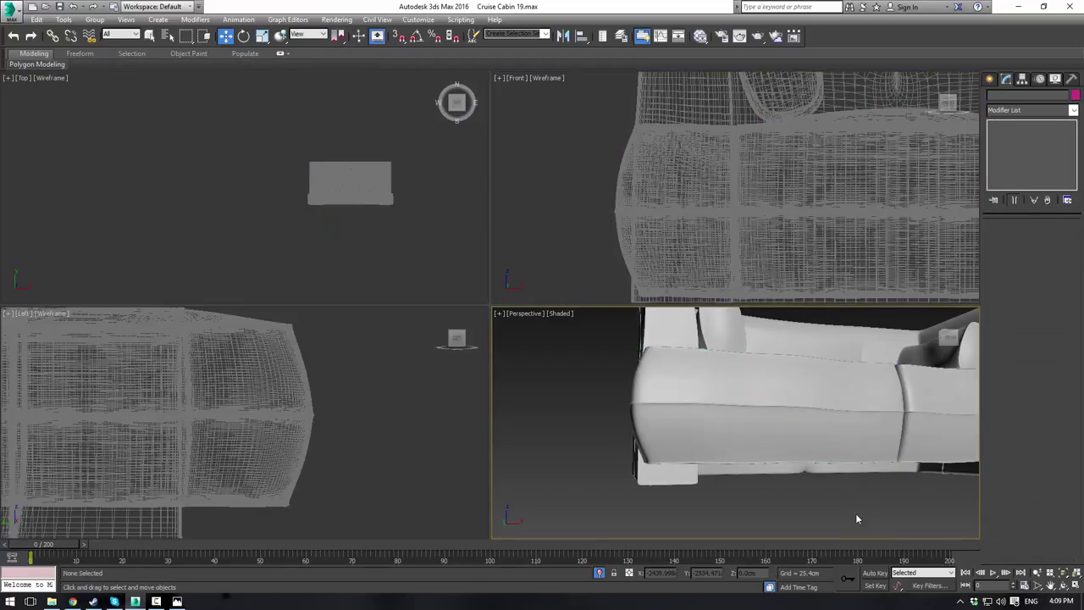
Step: Examine the smoothed sofa from the front, side and above, checking the bulged cushion ends against the armrests and seat base
{"action": "scroll", "coordinate": [792, 431], "scroll_direction": "down", "scroll_amount": 3}
{"action": "middle_click_drag", "start_coordinate": [792, 431], "coordinate": [719, 446], "text": "alt"}
{"action": "scroll", "coordinate": [789, 435], "scroll_direction": "down", "scroll_amount": 5}
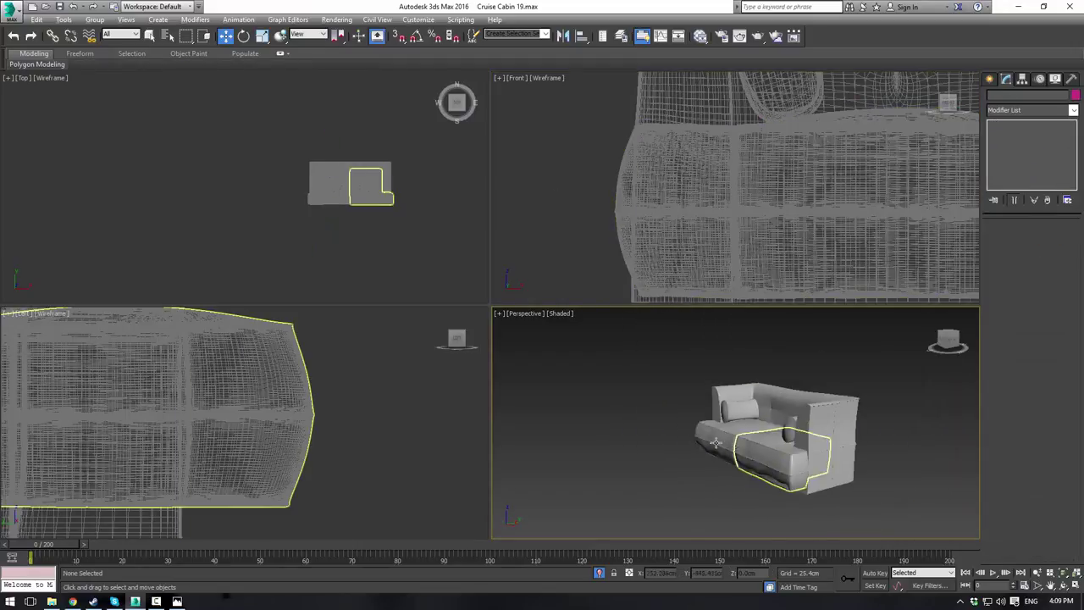
{"action": "middle_click_drag", "start_coordinate": [789, 435], "coordinate": [818, 456], "text": "alt"}
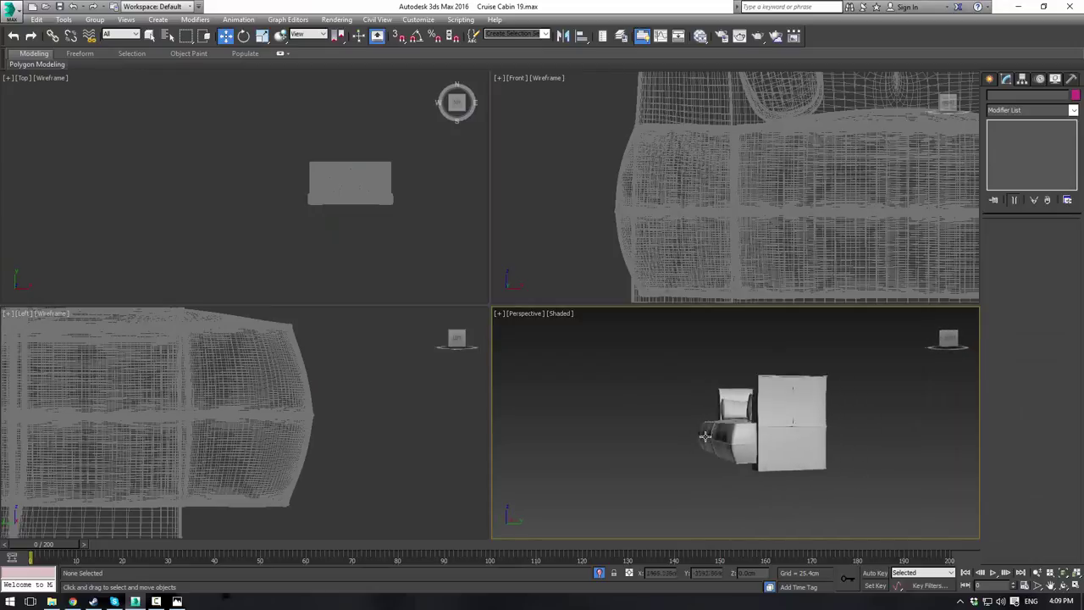
{"action": "scroll", "coordinate": [769, 447], "scroll_direction": "up", "scroll_amount": 4}
{"action": "middle_click_drag", "start_coordinate": [737, 455], "coordinate": [629, 471], "text": "alt"}
{"action": "scroll", "coordinate": [629, 471], "scroll_direction": "down", "scroll_amount": 3}
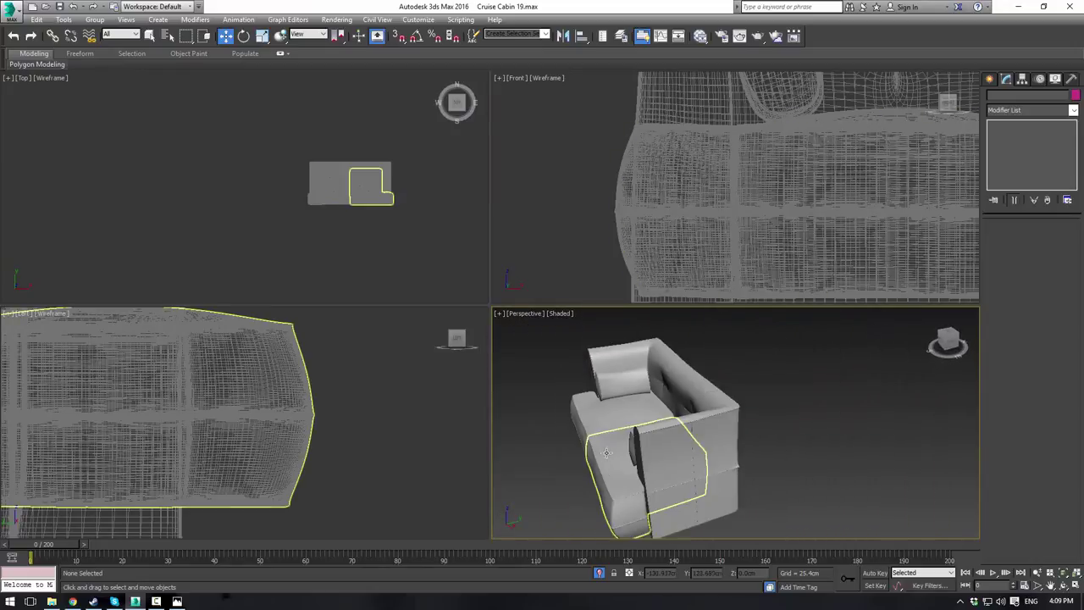
{"action": "middle_click_drag", "start_coordinate": [615, 412], "coordinate": [748, 429], "text": "alt"}
{"action": "scroll", "coordinate": [635, 392], "scroll_direction": "up", "scroll_amount": 4}
{"action": "scroll", "coordinate": [703, 389], "scroll_direction": "up", "scroll_amount": 4}
{"action": "left_click", "coordinate": [702, 389]}
{"action": "scroll", "coordinate": [701, 415], "scroll_direction": "down", "scroll_amount": 3}
{"action": "scroll", "coordinate": [696, 408], "scroll_direction": "up", "scroll_amount": 6}
{"action": "scroll", "coordinate": [688, 413], "scroll_direction": "down", "scroll_amount": 4}
{"action": "scroll", "coordinate": [700, 393], "scroll_direction": "down", "scroll_amount": 5}
{"action": "left_click", "coordinate": [523, 371]}
{"action": "scroll", "coordinate": [709, 401], "scroll_direction": "down", "scroll_amount": 5}
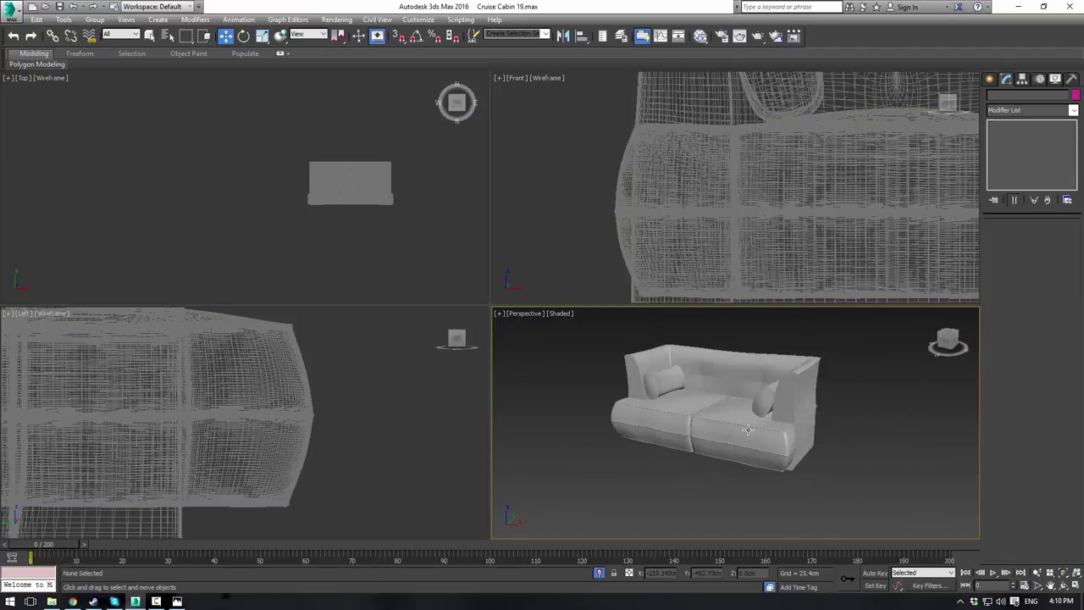
Step: End isolation to show the whole cabin and view the sofa in the scene through the VRayCam001 camera
{"action": "right_click", "coordinate": [551, 347]}
{"action": "left_click", "coordinate": [568, 255]}
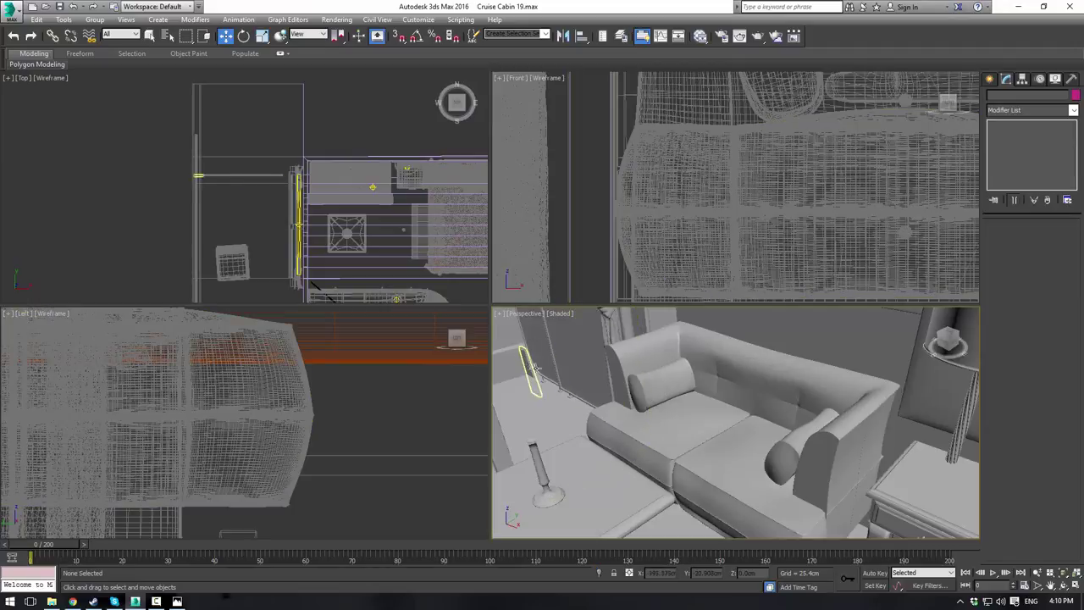
{"action": "key", "text": "c"}
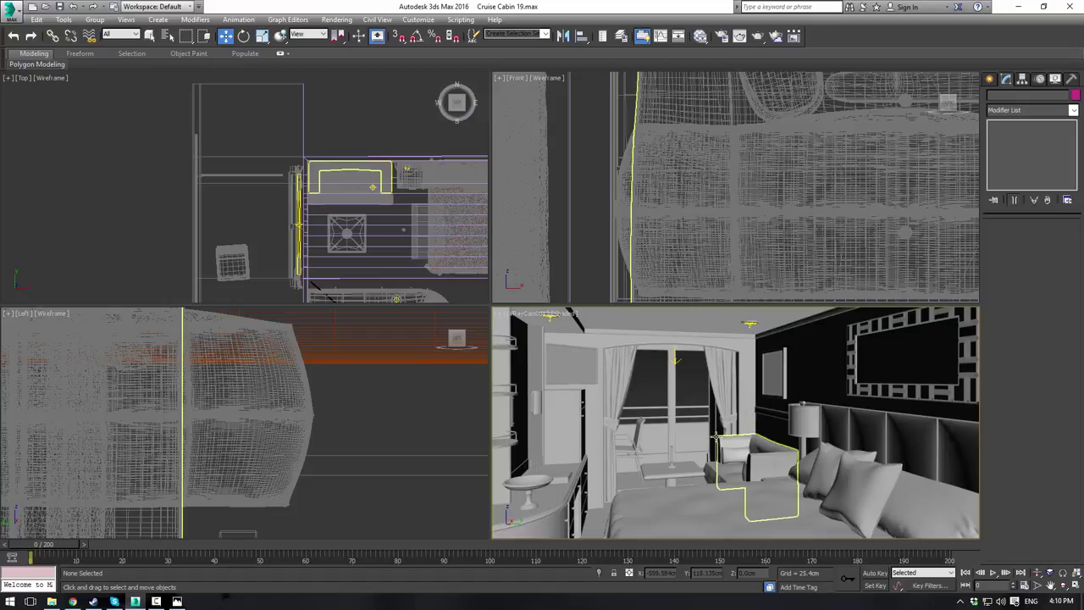
{"action": "left_click", "coordinate": [178, 601]}
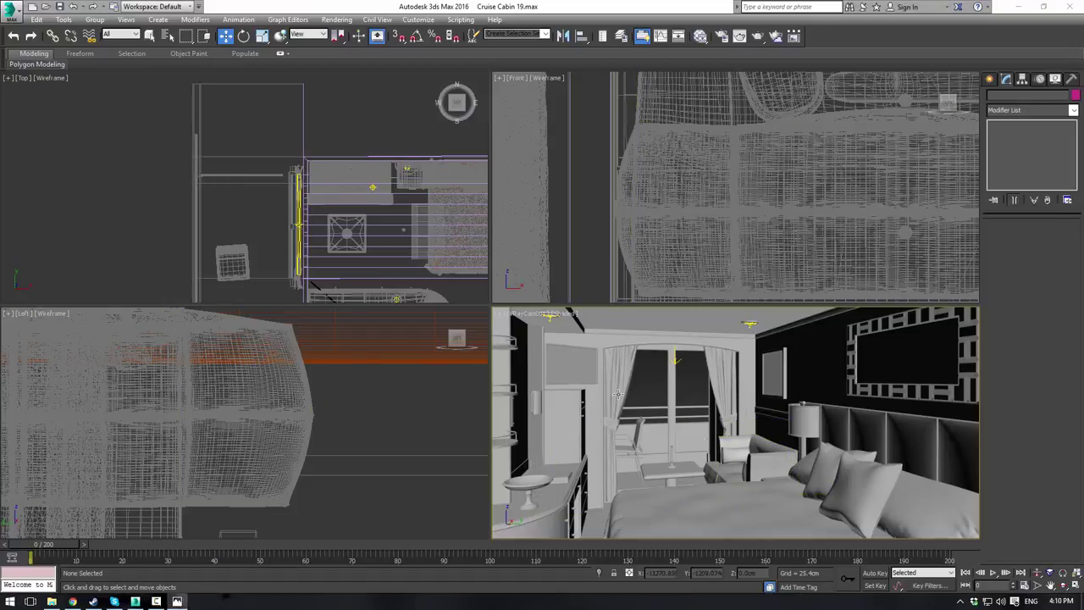
{"action": "left_click", "coordinate": [648, 396]}
Step: Create a tabletop box beside the balcony chair in the Top view, about 406 cm long, 447 cm wide and 28 cm high
{"action": "middle_click_drag", "start_coordinate": [286, 225], "coordinate": [319, 165]}
{"action": "left_click", "coordinate": [990, 78]}
{"action": "left_click", "coordinate": [1019, 153]}
{"action": "middle_click_drag", "start_coordinate": [299, 230], "coordinate": [244, 132]}
{"action": "scroll", "coordinate": [244, 132], "scroll_direction": "up", "scroll_amount": 2}
{"action": "middle_click_drag", "start_coordinate": [244, 132], "coordinate": [251, 149]}
{"action": "scroll", "coordinate": [251, 149], "scroll_direction": "up", "scroll_amount": 2}
{"action": "left_click_drag", "start_coordinate": [176, 152], "coordinate": [274, 244]}
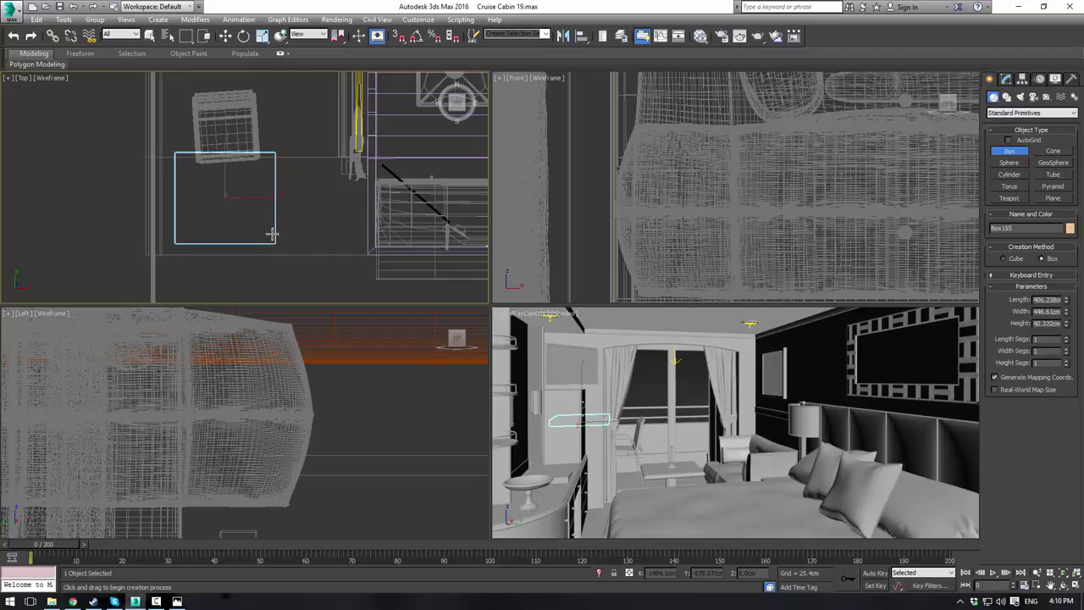
Step: Frame the box in the Front view and move it down and slightly along X to table height over the balcony chair
{"action": "scroll", "coordinate": [709, 175], "scroll_direction": "down", "scroll_amount": 7}
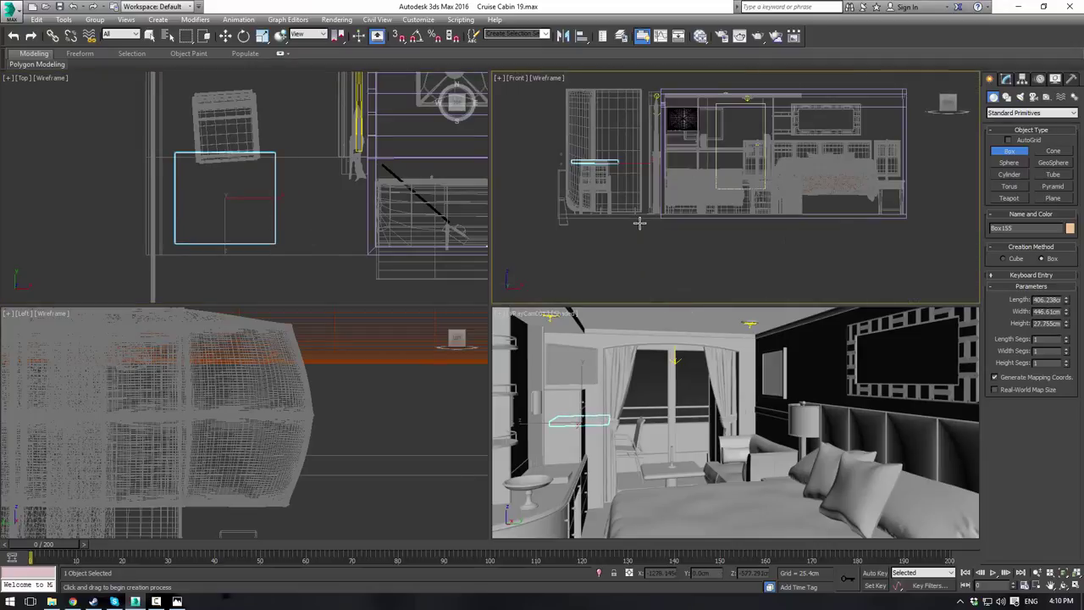
{"action": "scroll", "coordinate": [596, 191], "scroll_direction": "up", "scroll_amount": 3}
{"action": "scroll", "coordinate": [602, 165], "scroll_direction": "up", "scroll_amount": 3}
{"action": "middle_click_drag", "start_coordinate": [620, 171], "coordinate": [654, 194]}
{"action": "key", "text": "w"}
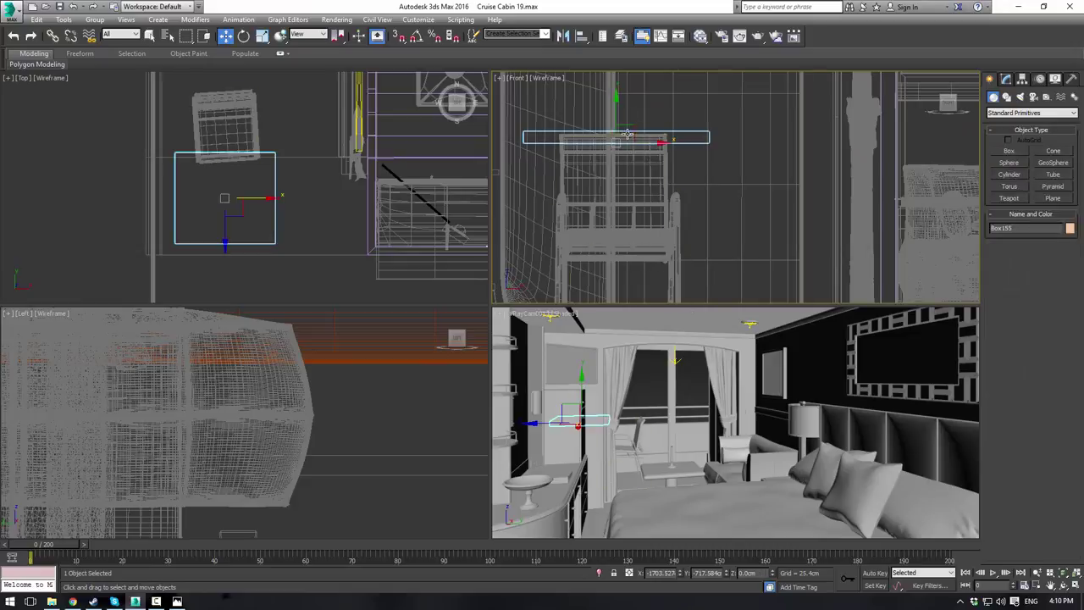
{"action": "left_click_drag", "start_coordinate": [633, 121], "coordinate": [656, 168]}
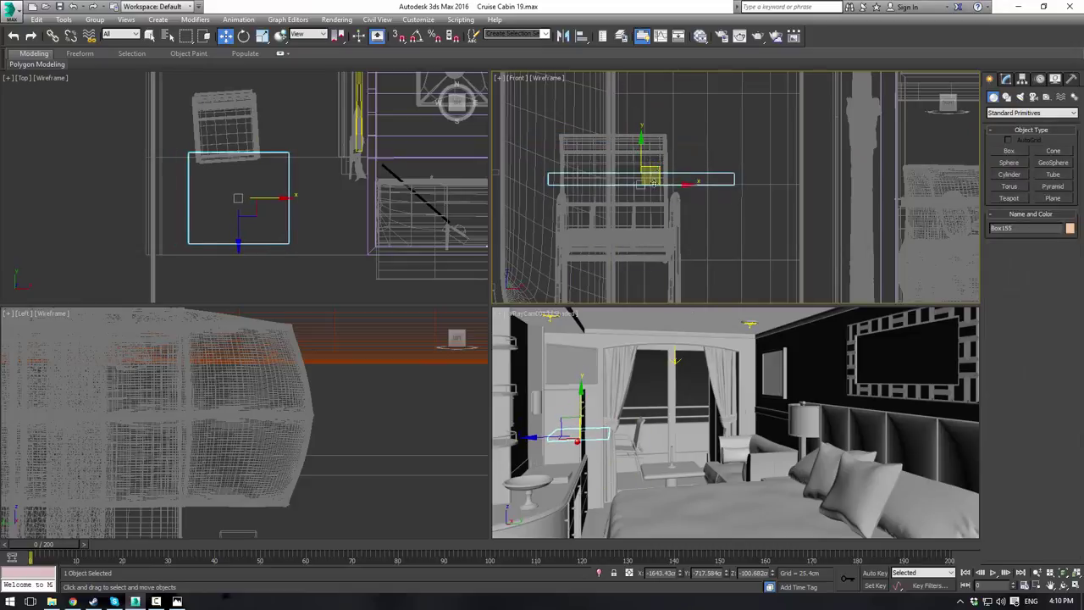
Step: Move the balcony chair about 55 cm and the tabletop box about 110 cm along Y, checking their placement in the camera view
{"action": "left_click", "coordinate": [638, 423]}
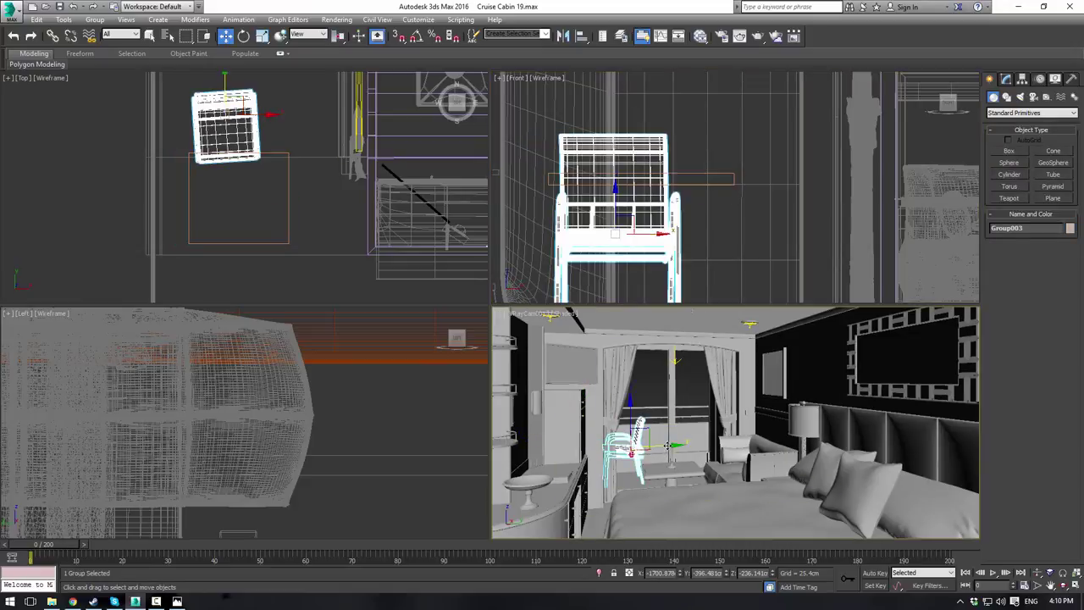
{"action": "left_click_drag", "start_coordinate": [668, 445], "coordinate": [675, 442]}
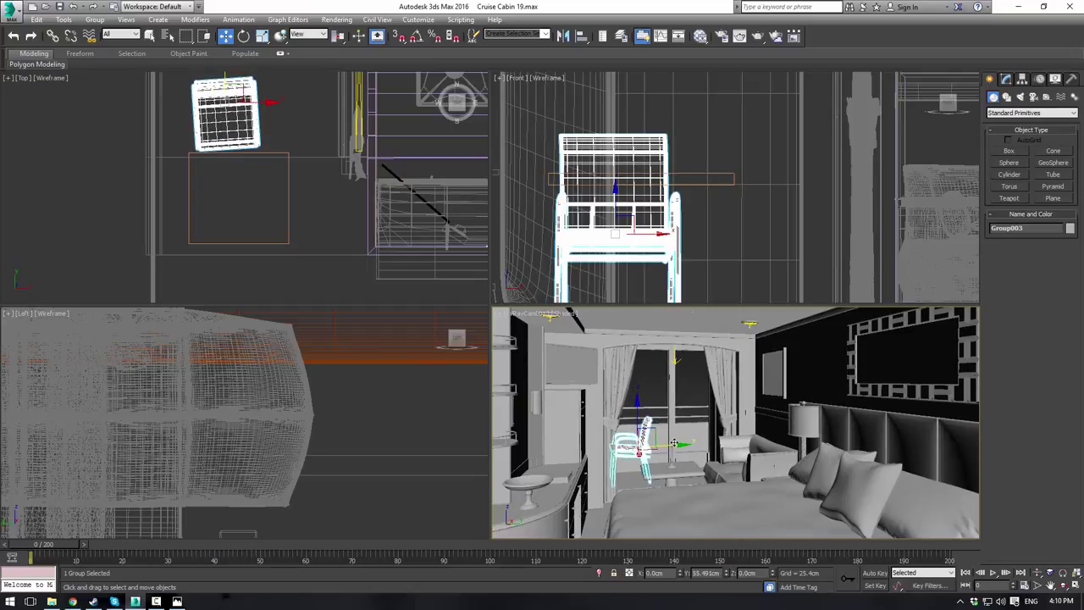
{"action": "left_click", "coordinate": [289, 184]}
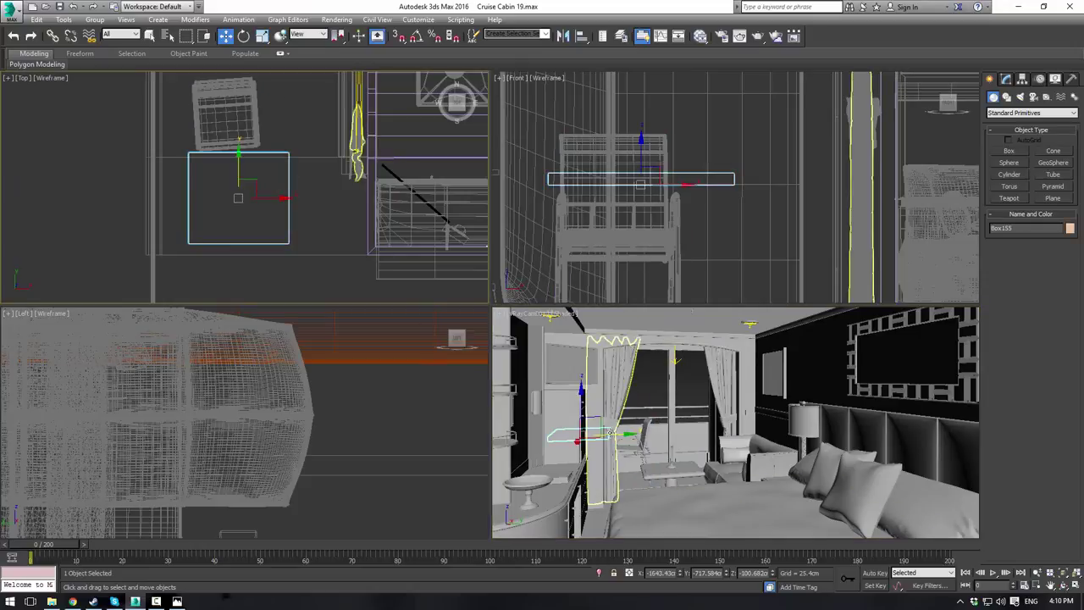
{"action": "left_click_drag", "start_coordinate": [615, 433], "coordinate": [628, 426]}
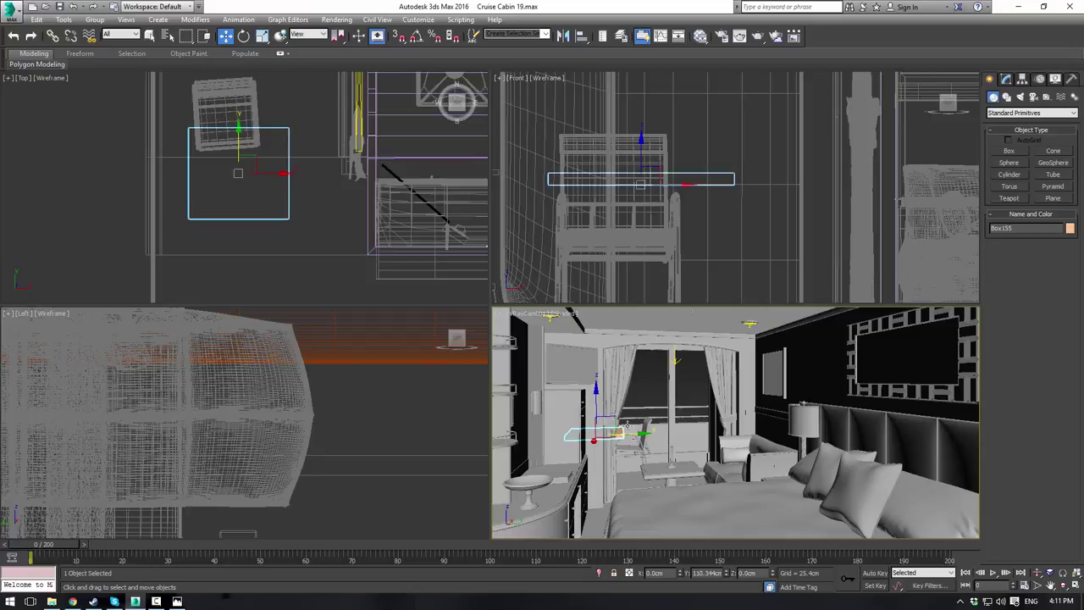
Step: Isolate the tabletop box together with the balcony chair and the balcony floor and wall
{"action": "scroll", "coordinate": [248, 369], "scroll_direction": "down", "scroll_amount": 6}
{"action": "middle_click_drag", "start_coordinate": [339, 395], "coordinate": [192, 433]}
{"action": "scroll", "coordinate": [192, 433], "scroll_direction": "up", "scroll_amount": 2}
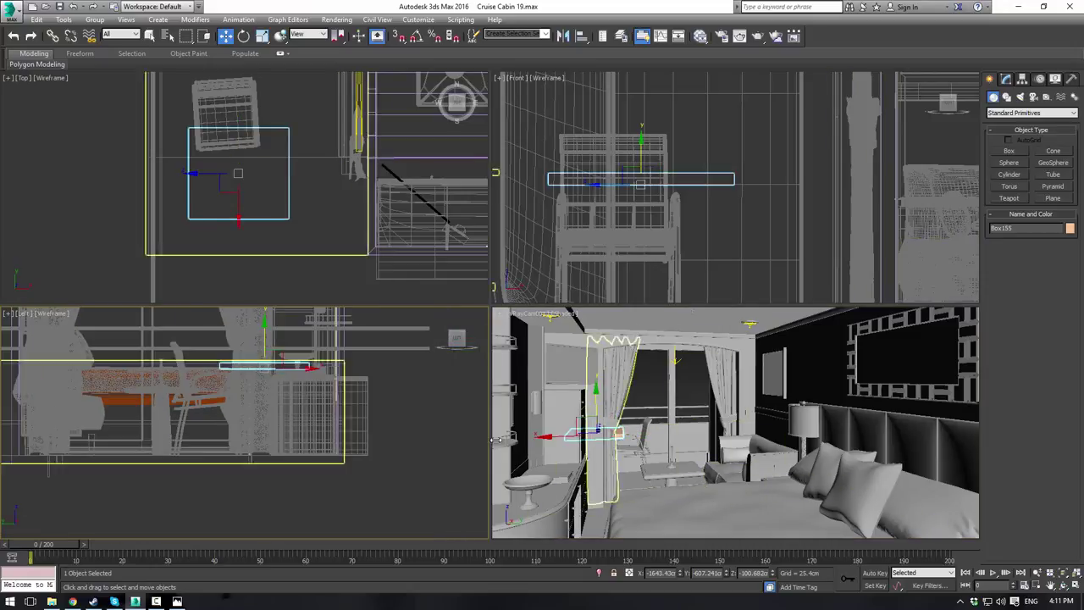
{"action": "left_click", "coordinate": [644, 444], "text": "ctrl"}
{"action": "left_click", "coordinate": [626, 479], "text": "ctrl"}
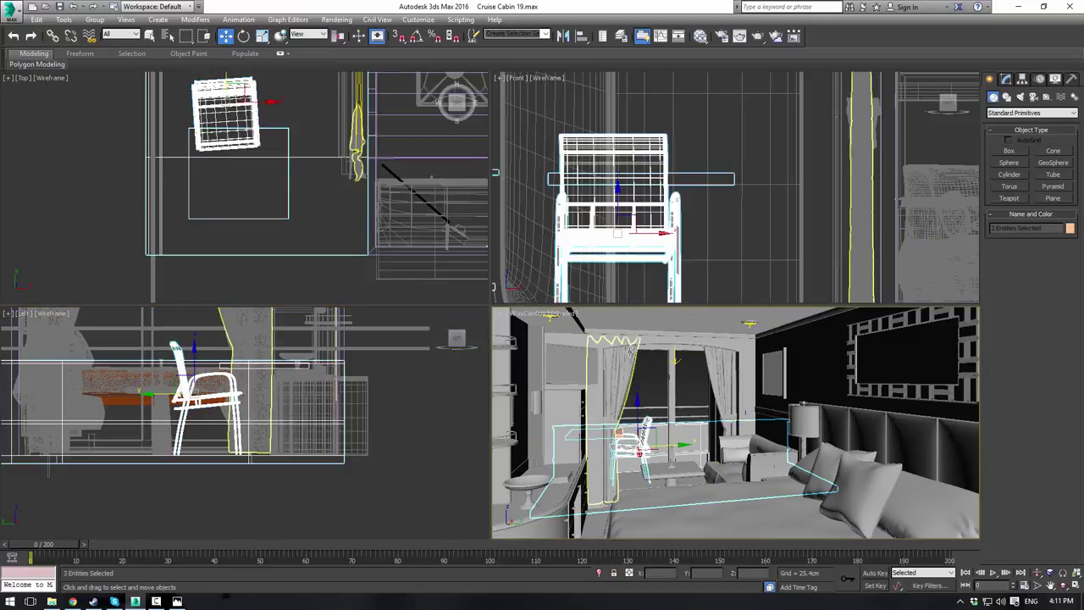
{"action": "right_click", "coordinate": [626, 349]}
{"action": "left_click", "coordinate": [643, 252]}
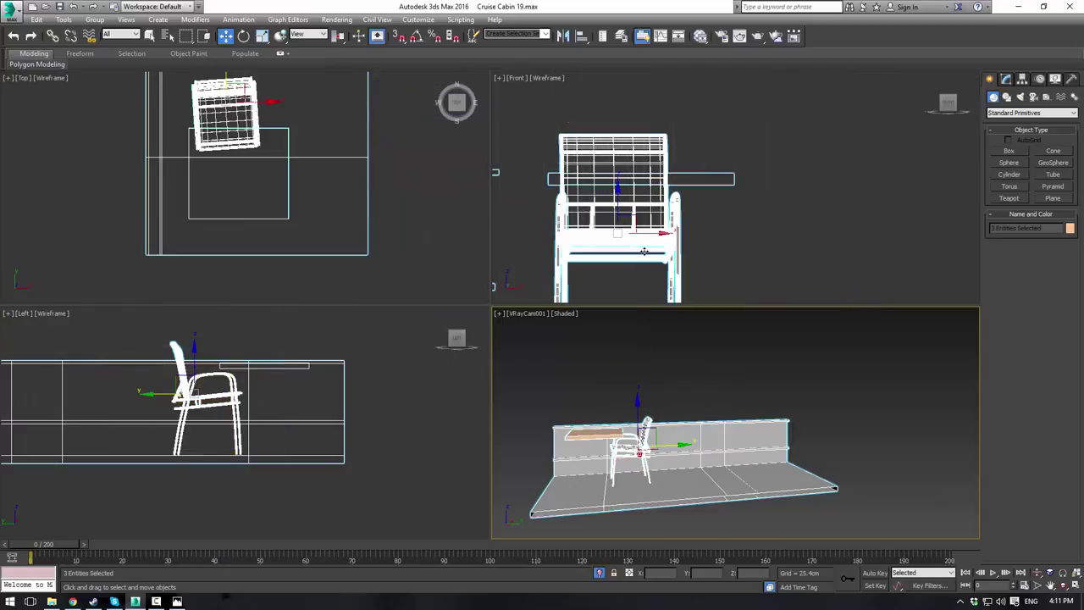
Step: Frame the tabletop box and chair in a maximised Perspective view and convert the box to an Editable Poly for polygon editing
{"action": "left_click", "coordinate": [577, 398]}
{"action": "key", "text": "p"}
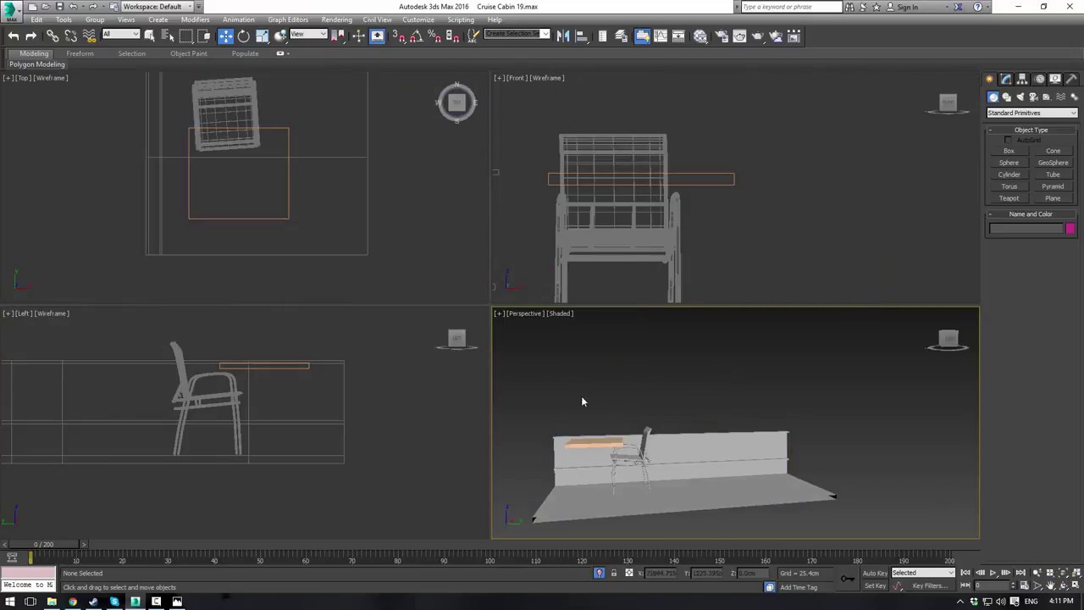
{"action": "key", "text": "alt+w"}
{"action": "middle_click_drag", "start_coordinate": [585, 364], "coordinate": [620, 340], "text": "alt"}
{"action": "scroll", "coordinate": [620, 341], "scroll_direction": "down", "scroll_amount": 5}
{"action": "middle_click_drag", "start_coordinate": [483, 485], "coordinate": [576, 422]}
{"action": "scroll", "coordinate": [431, 395], "scroll_direction": "up", "scroll_amount": 3}
{"action": "scroll", "coordinate": [576, 422], "scroll_direction": "up", "scroll_amount": 3}
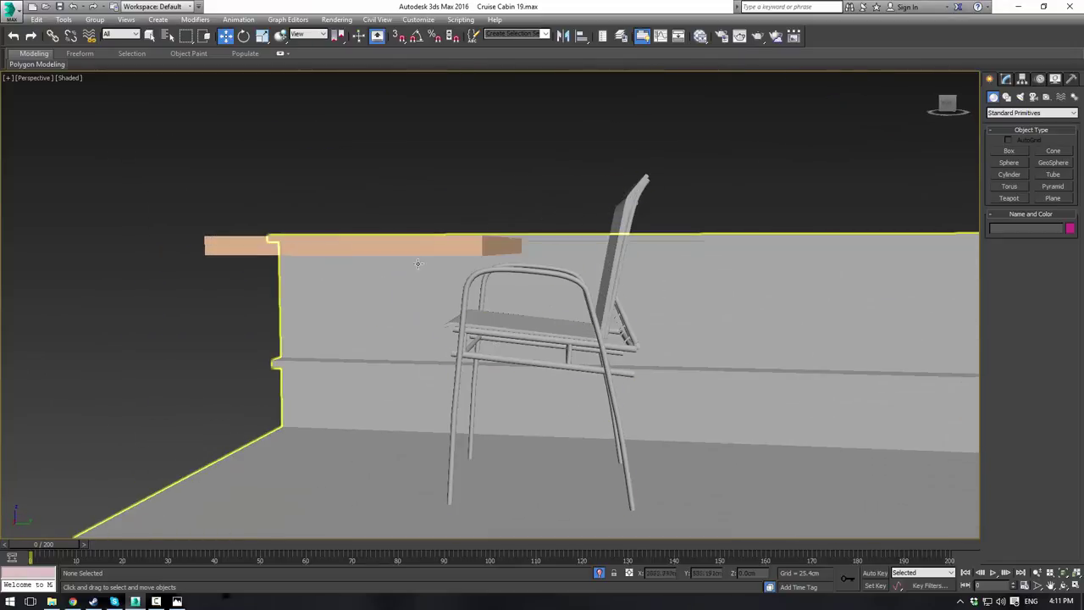
{"action": "left_click", "coordinate": [417, 252]}
{"action": "left_click", "coordinate": [1005, 79]}
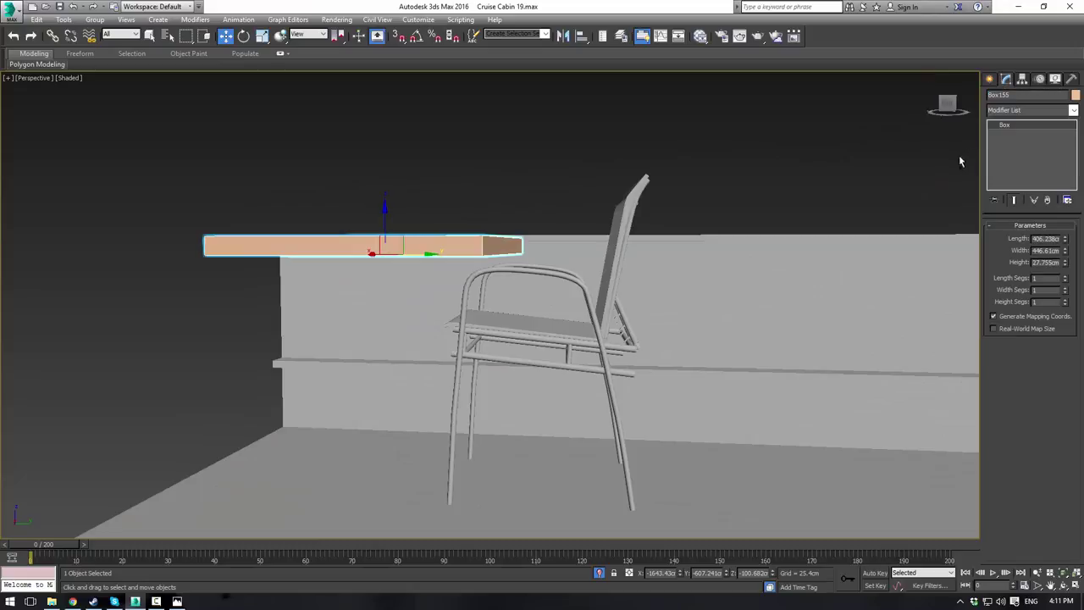
{"action": "left_click", "coordinate": [1041, 239]}
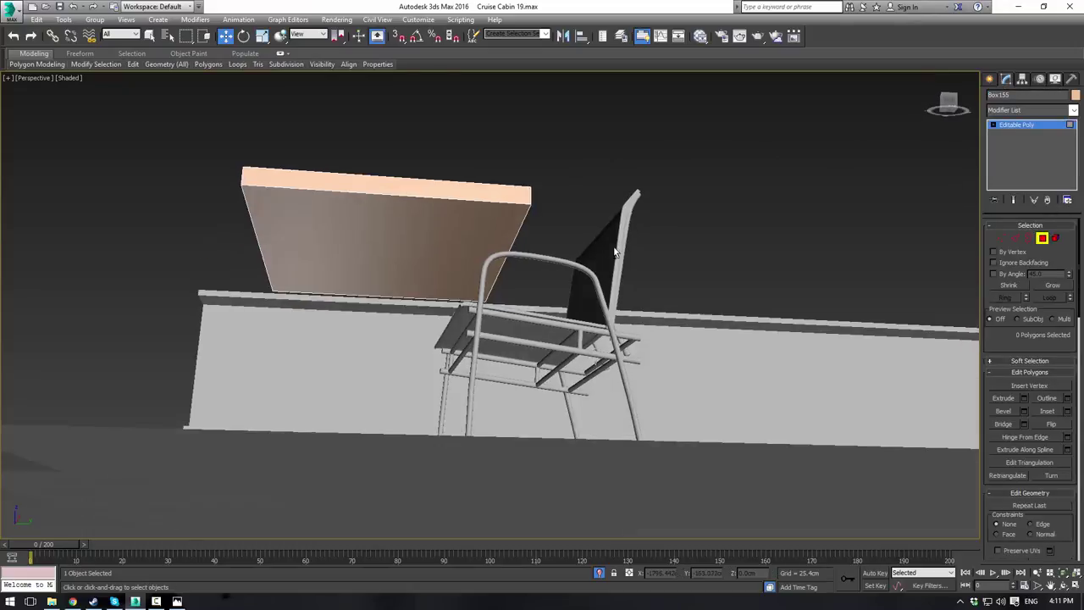
Step: Bevel the tabletop's underside polygon downward with a narrow inset around its edges
{"action": "left_click", "coordinate": [385, 242]}
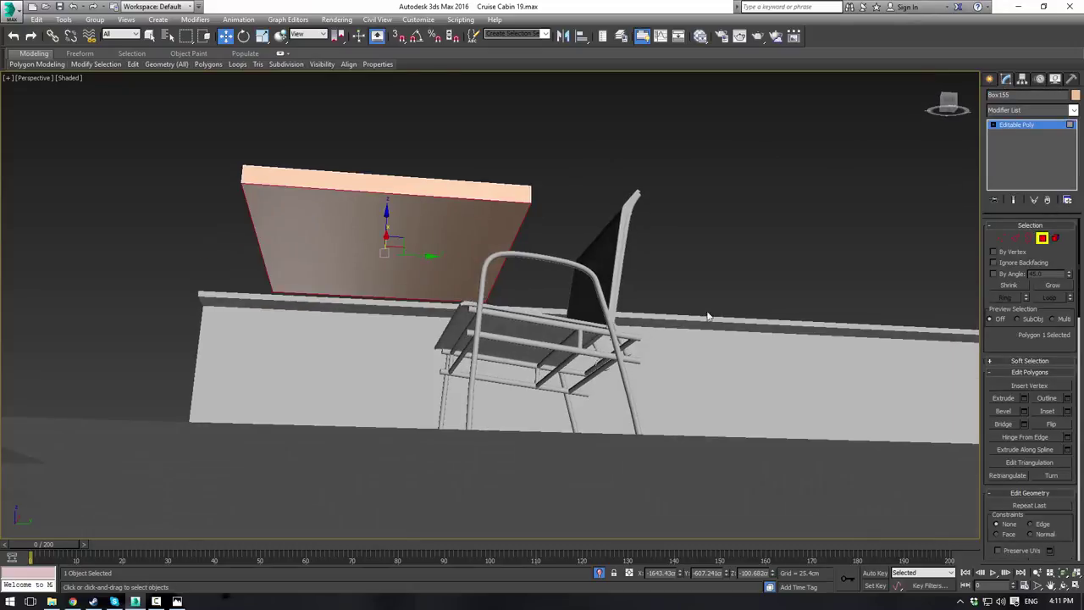
{"action": "left_click", "coordinate": [1004, 412]}
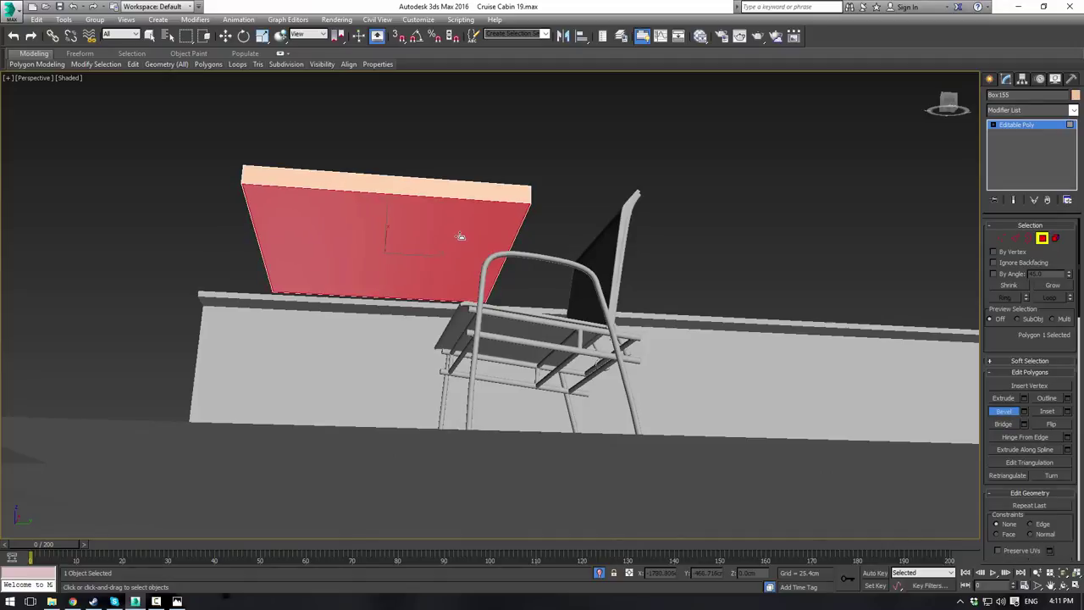
{"action": "left_click_drag", "start_coordinate": [466, 227], "coordinate": [464, 254]}
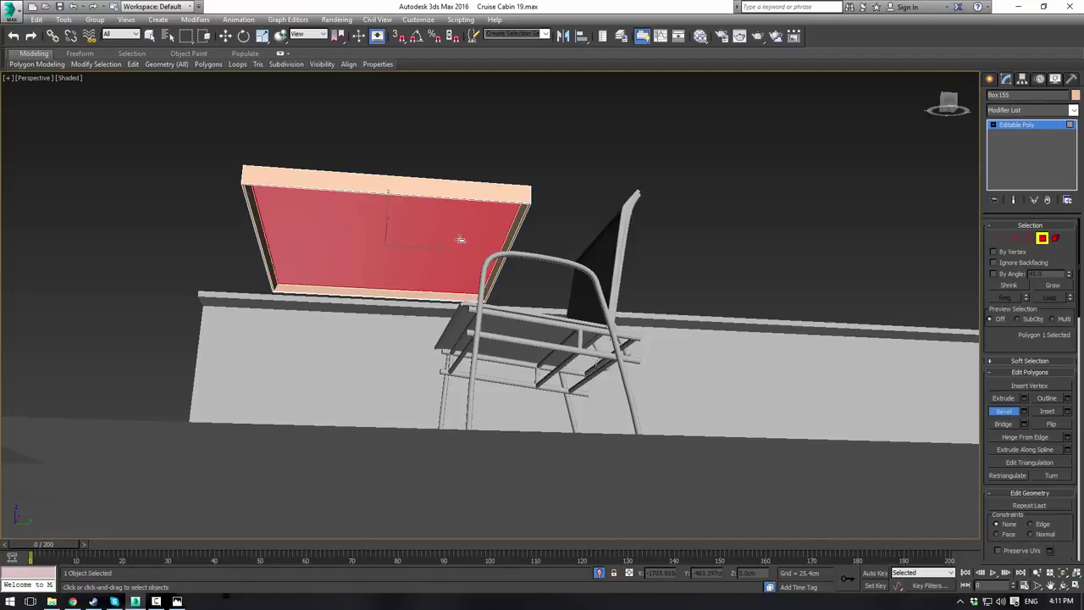
Step: Finish the underside bevel and chamfer the tabletop's four vertical outer corner edges by 2.54 cm
{"action": "left_click", "coordinate": [459, 241]}
{"action": "key", "text": "w"}
{"action": "middle_click_drag", "start_coordinate": [626, 176], "coordinate": [548, 229], "text": "alt"}
{"action": "left_click", "coordinate": [1016, 239]}
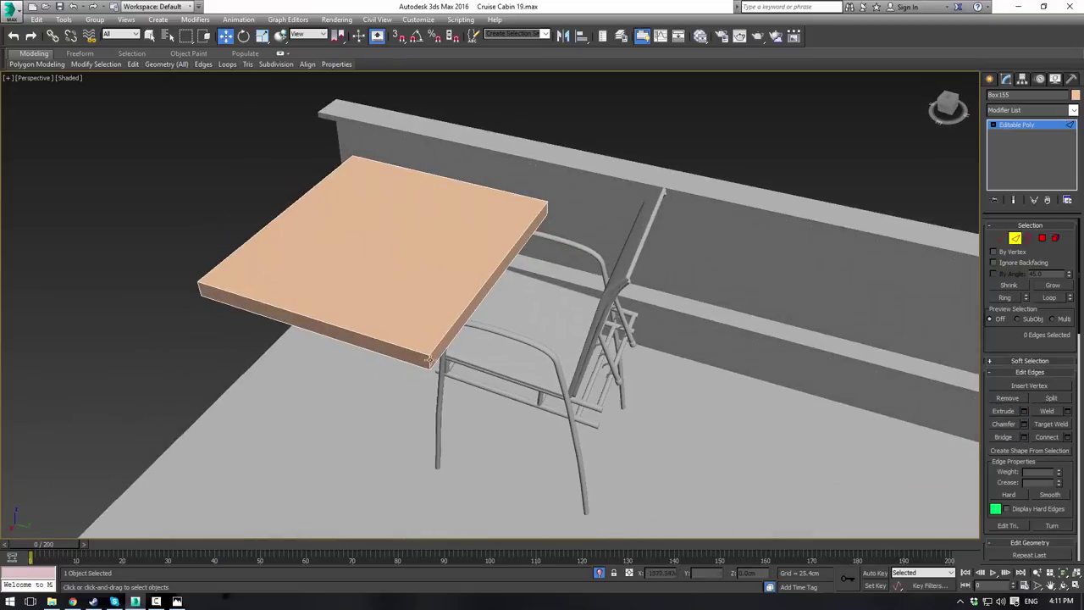
{"action": "left_click", "coordinate": [431, 357]}
{"action": "left_click", "coordinate": [431, 359]}
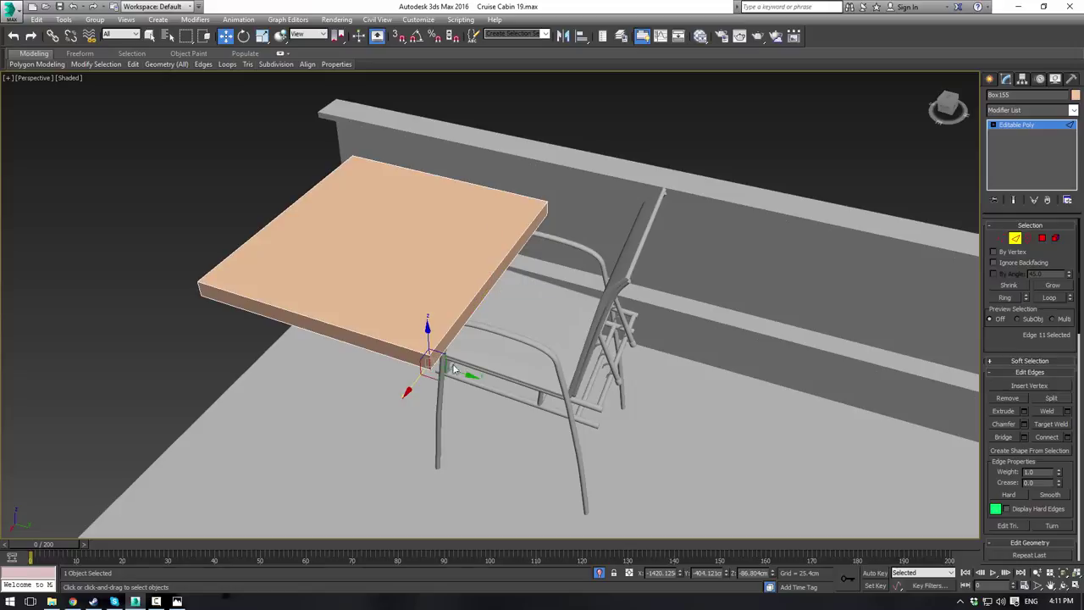
{"action": "left_click", "coordinate": [1003, 297]}
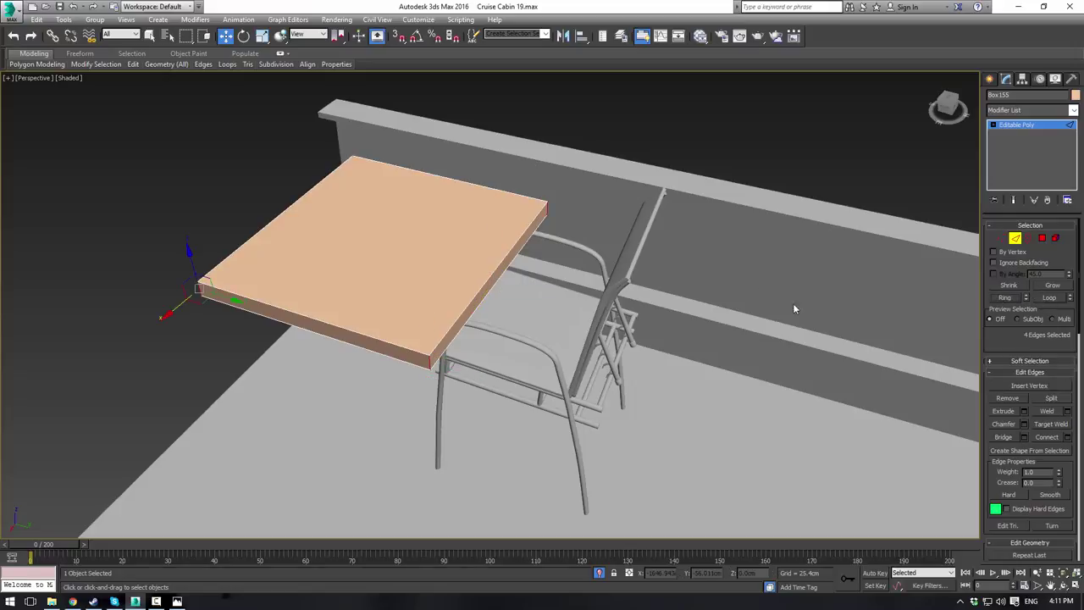
{"action": "left_click", "coordinate": [1024, 425]}
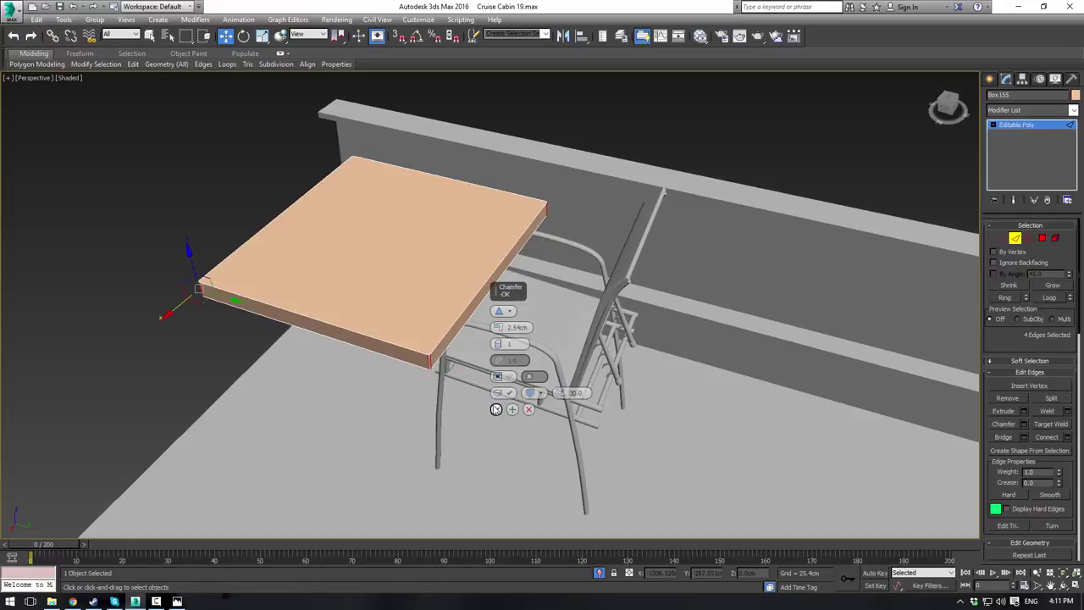
{"action": "left_click", "coordinate": [497, 409]}
Step: Bevel the tabletop's top polygon very slightly to form a thin rim along its upper edges
{"action": "left_click", "coordinate": [1042, 240]}
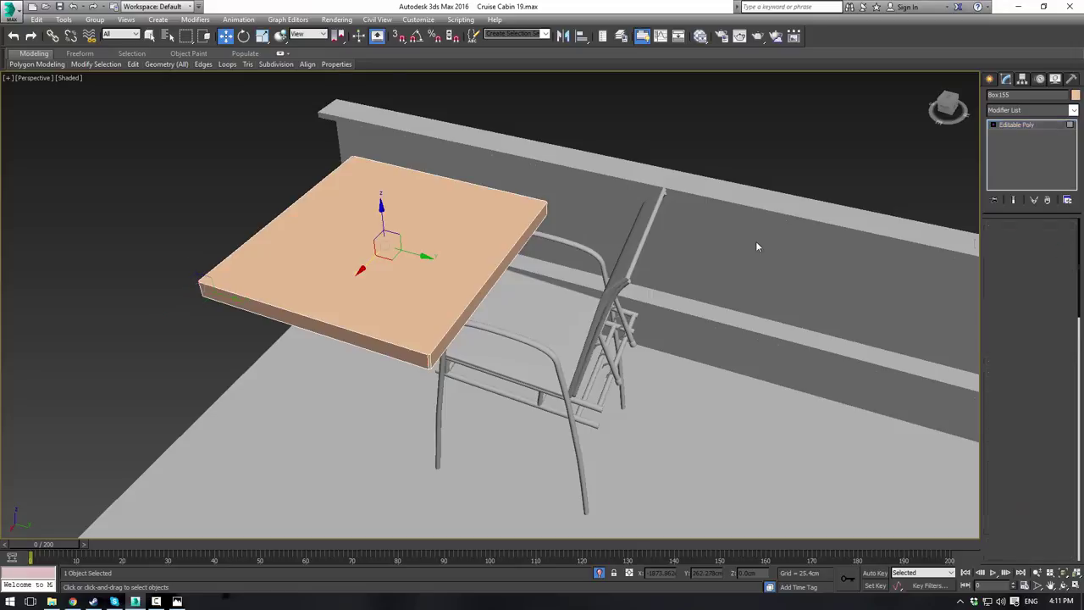
{"action": "left_click", "coordinate": [467, 250]}
{"action": "left_click", "coordinate": [1004, 412]}
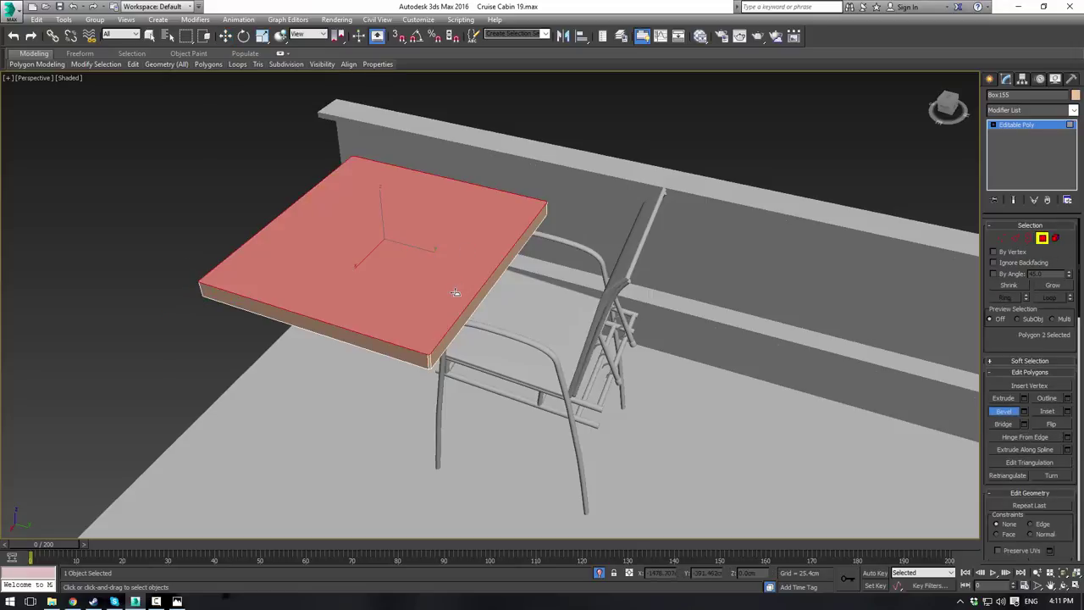
{"action": "left_click", "coordinate": [448, 294]}
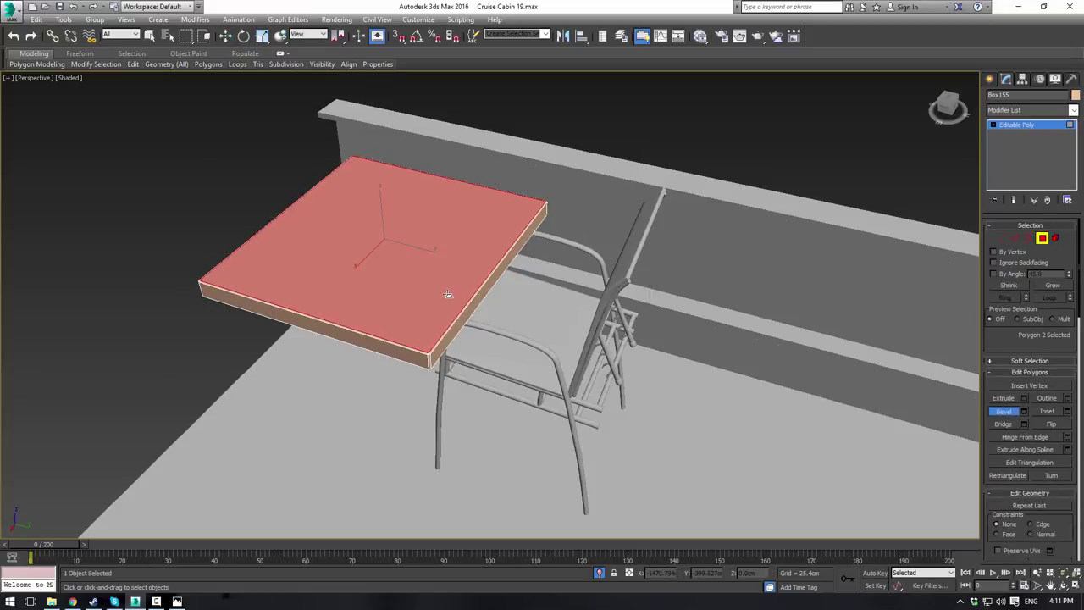
{"action": "right_click", "coordinate": [706, 124]}
{"action": "left_click", "coordinate": [704, 124]}
Step: Apply a TurboSmooth modifier with 2 iterations to the tabletop
{"action": "middle_click_drag", "start_coordinate": [631, 169], "coordinate": [600, 175], "text": "alt"}
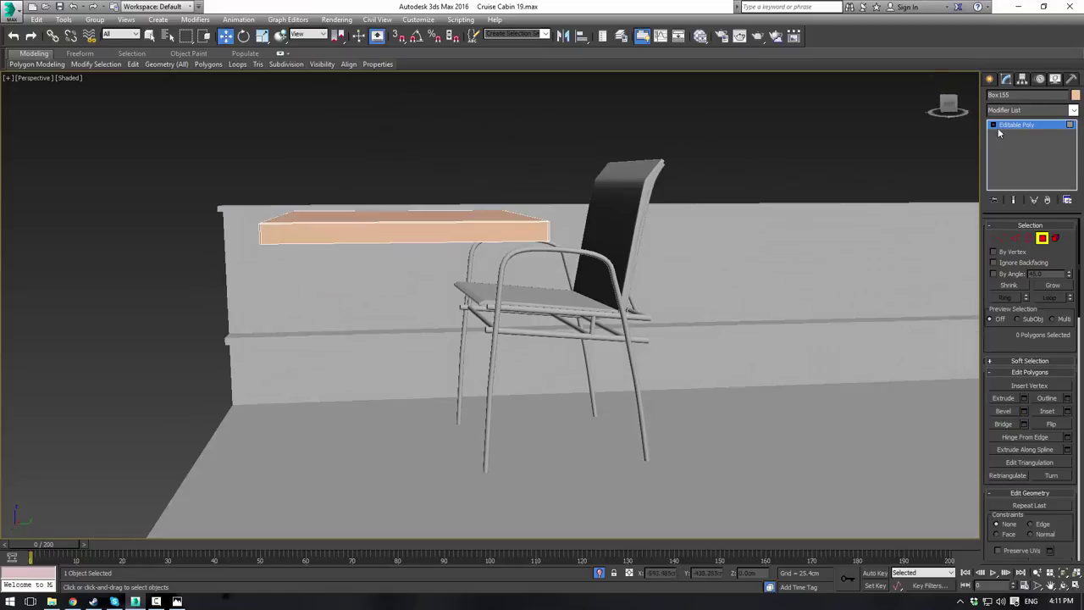
{"action": "middle_click_drag", "start_coordinate": [683, 209], "coordinate": [953, 134], "text": "alt"}
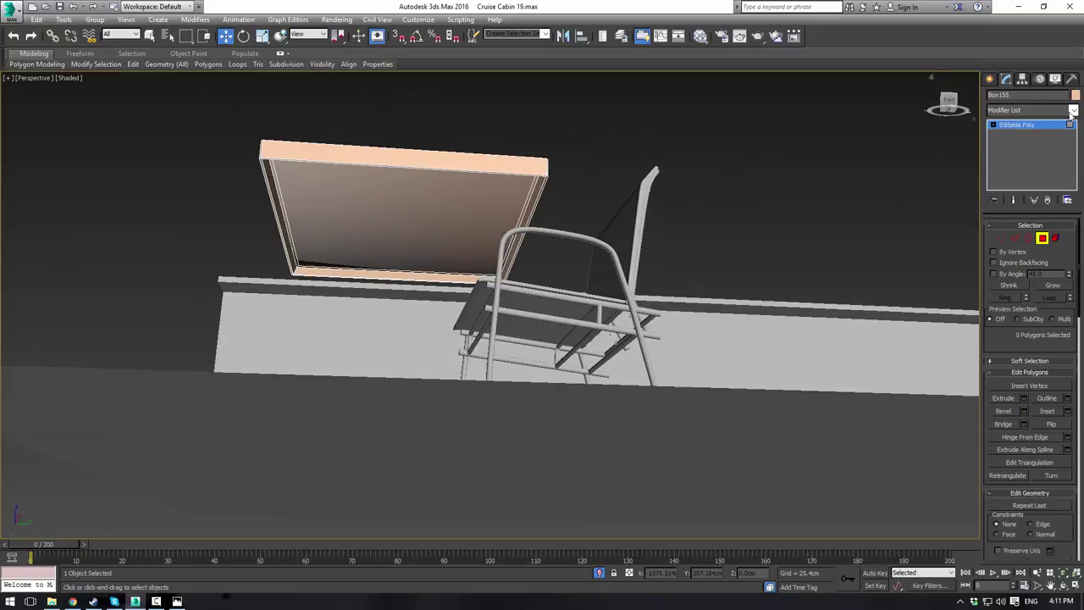
{"action": "left_click", "coordinate": [1040, 125]}
{"action": "left_click", "coordinate": [1075, 112]}
{"action": "key", "text": "t"}
{"action": "key", "text": "t"}
{"action": "key", "text": "t"}
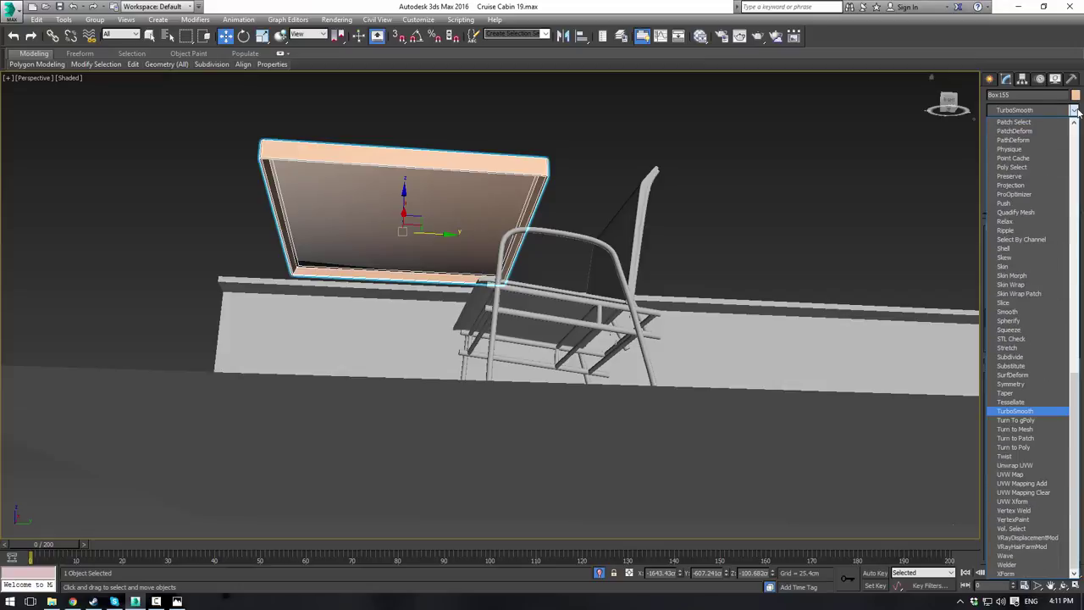
{"action": "key", "text": "Return"}
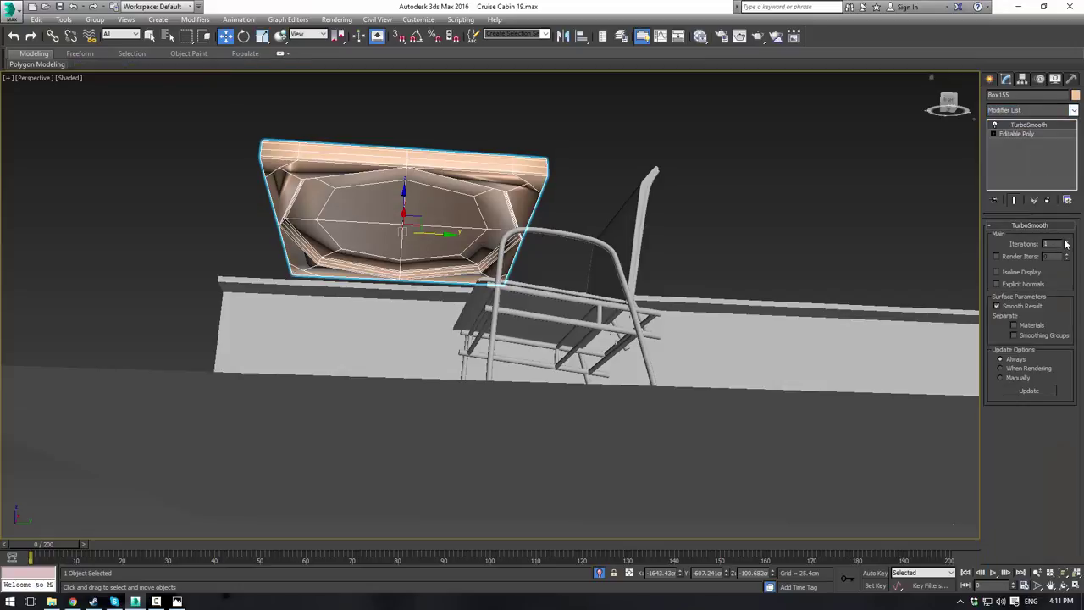
{"action": "left_click", "coordinate": [1066, 242]}
{"action": "left_click", "coordinate": [580, 161]}
{"action": "left_click", "coordinate": [494, 181]}
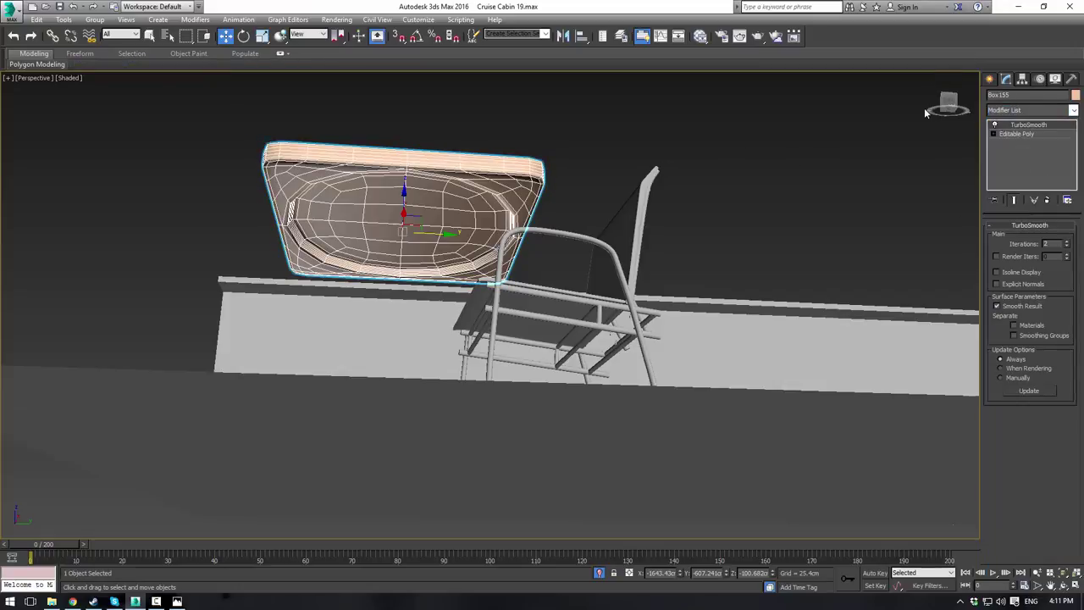
Step: Inset the tabletop's underside polygon well inside the recess and check the smoothed result
{"action": "left_click", "coordinate": [1014, 135]}
{"action": "middle_click_drag", "start_coordinate": [580, 143], "coordinate": [595, 167], "text": "alt"}
{"action": "scroll", "coordinate": [594, 167], "scroll_direction": "up", "scroll_amount": 5}
{"action": "middle_click_drag", "start_coordinate": [419, 245], "coordinate": [657, 135], "text": "alt"}
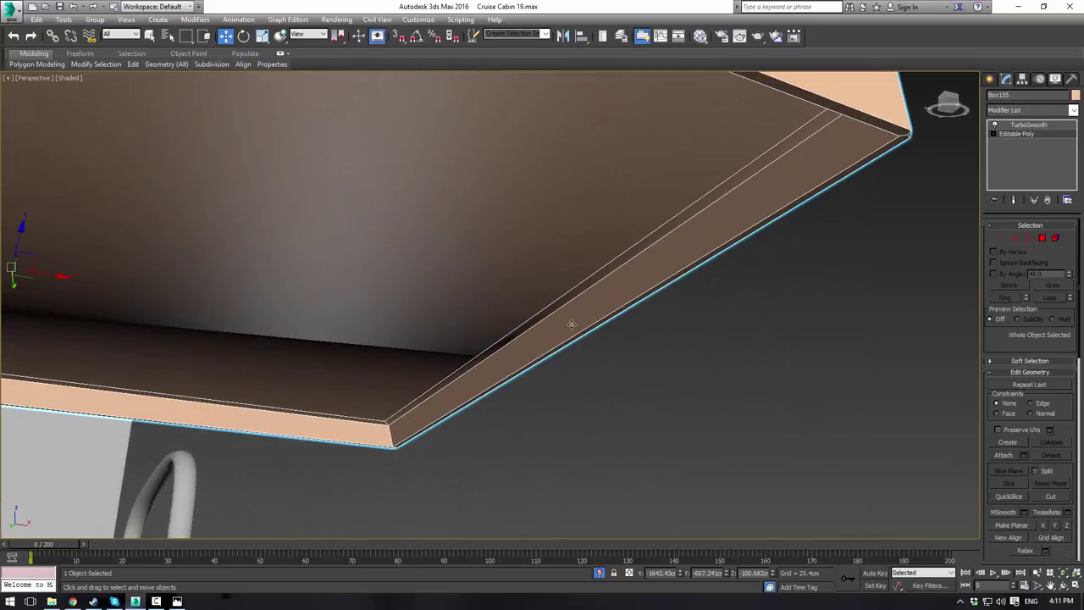
{"action": "left_click", "coordinate": [1043, 238]}
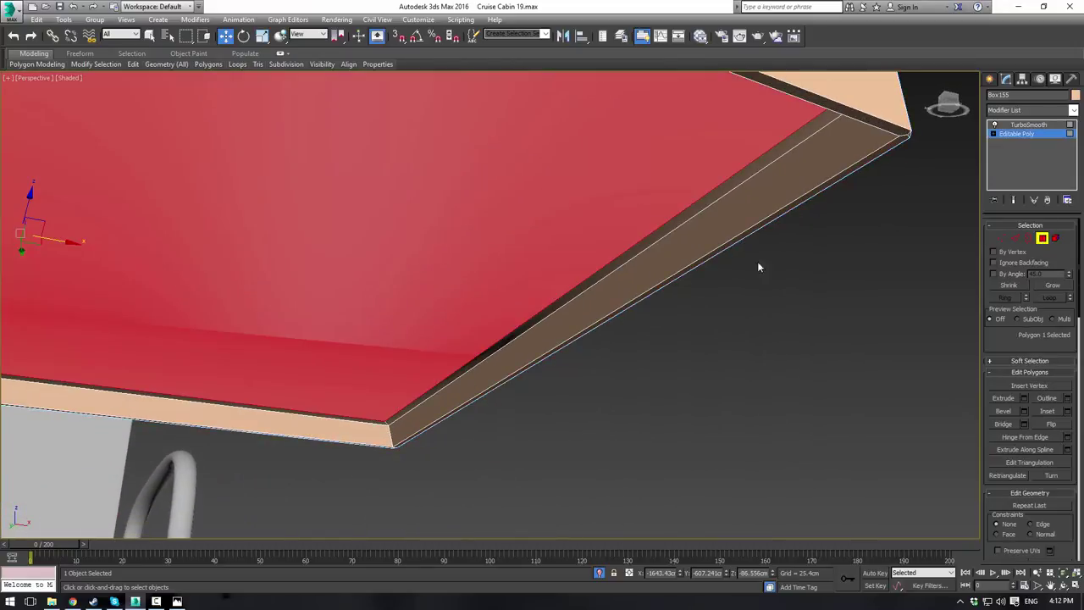
{"action": "left_click", "coordinate": [1051, 413]}
{"action": "left_click_drag", "start_coordinate": [514, 196], "coordinate": [456, 308]}
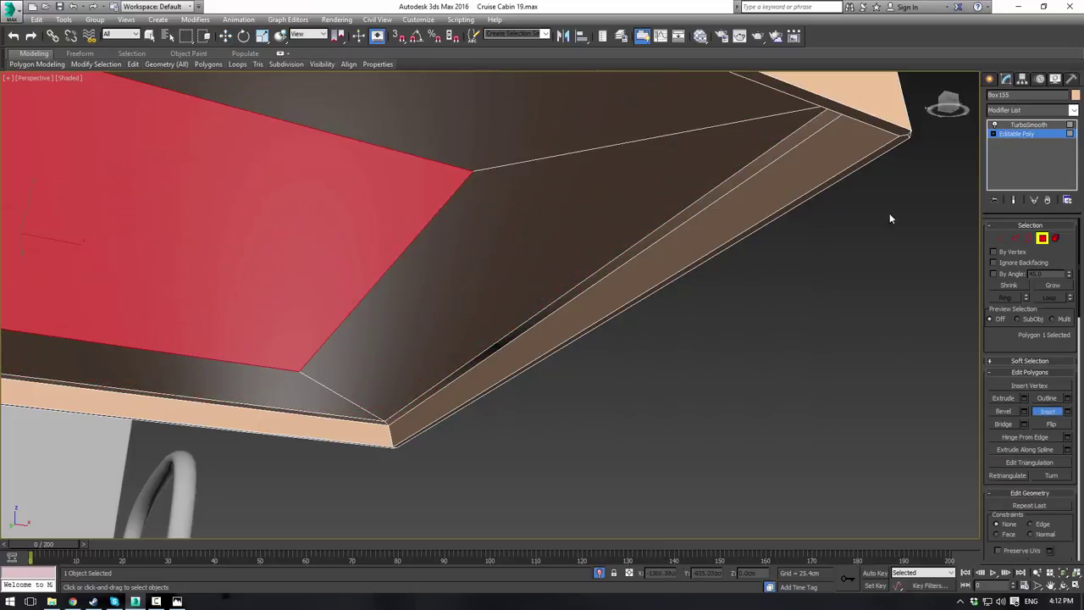
{"action": "left_click", "coordinate": [1015, 134]}
{"action": "left_click", "coordinate": [818, 310]}
{"action": "left_click", "coordinate": [721, 219]}
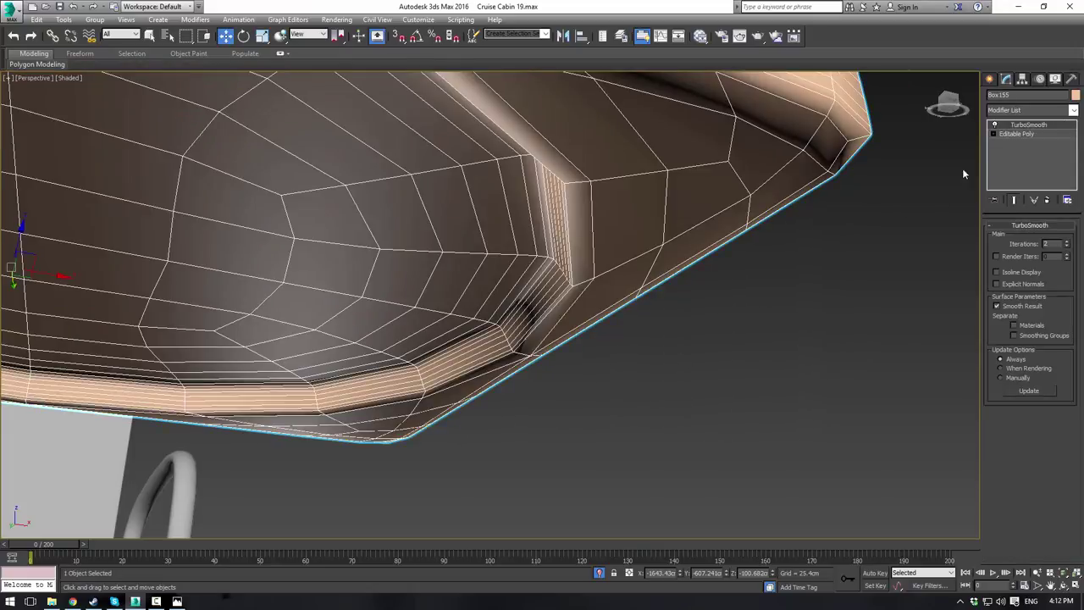
Step: Select a vertical inner corner edge of the underside recess and extend the selection by loop and ring
{"action": "left_click", "coordinate": [1023, 135]}
{"action": "left_click", "coordinate": [1009, 238]}
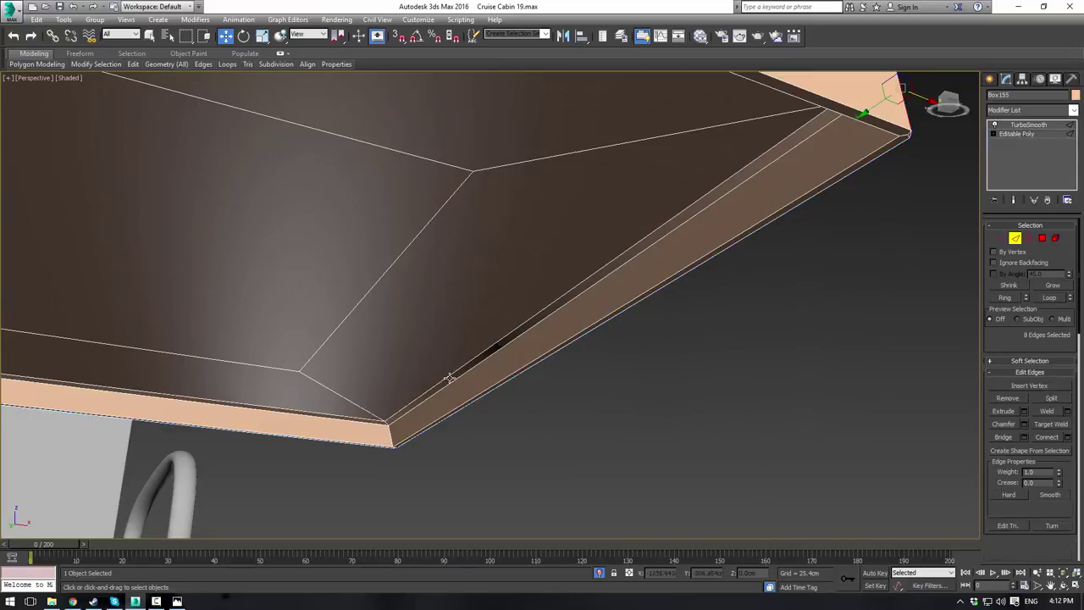
{"action": "left_click", "coordinate": [391, 433]}
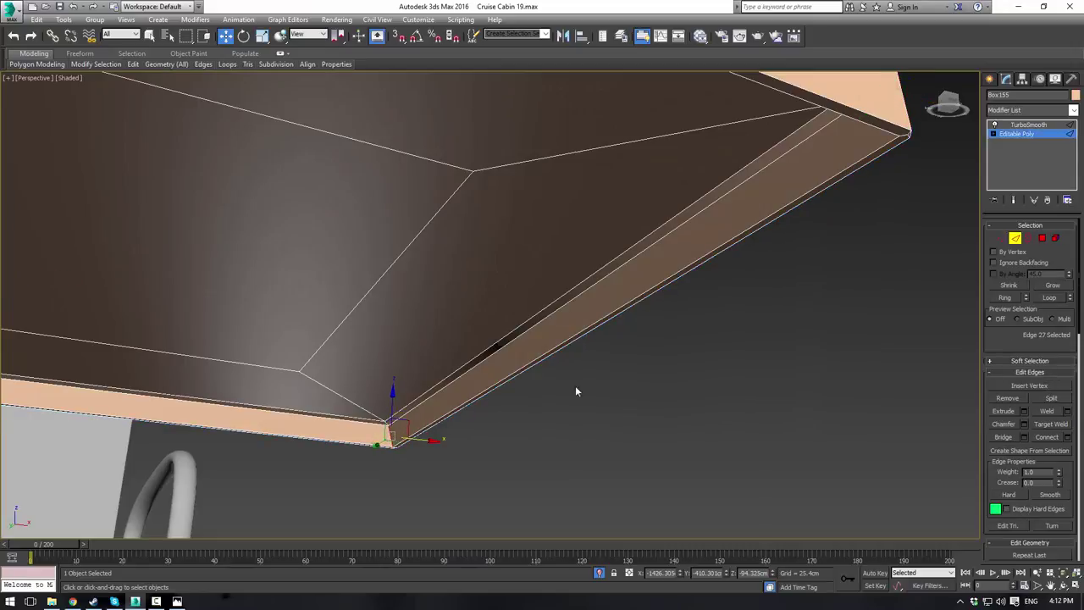
{"action": "left_click", "coordinate": [1050, 298]}
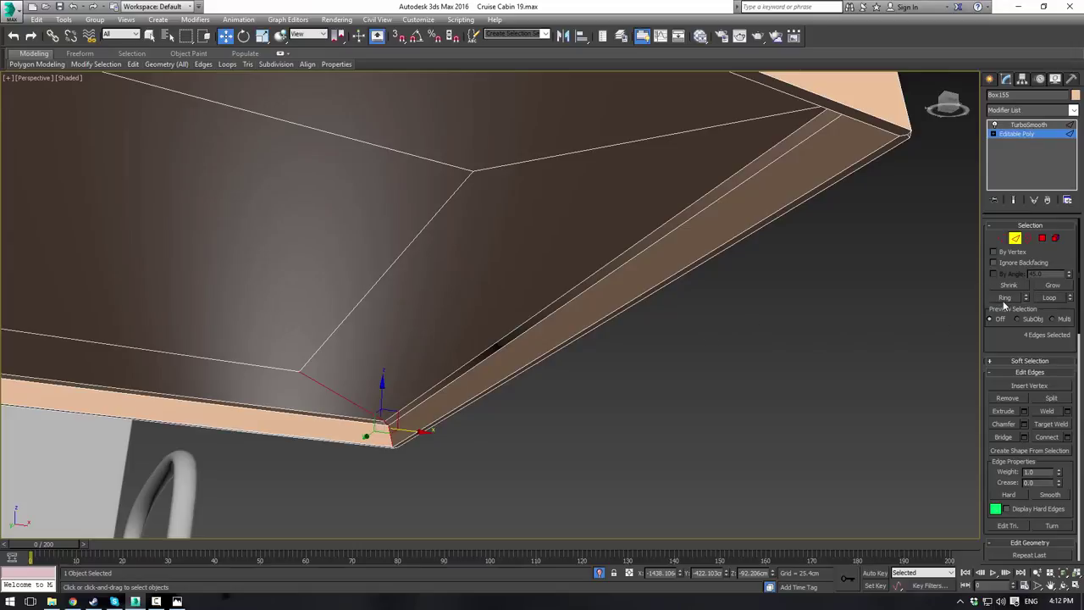
{"action": "left_click", "coordinate": [1004, 302]}
{"action": "middle_click_drag", "start_coordinate": [644, 301], "coordinate": [446, 246], "text": "alt"}
{"action": "scroll", "coordinate": [446, 246], "scroll_direction": "down", "scroll_amount": 5}
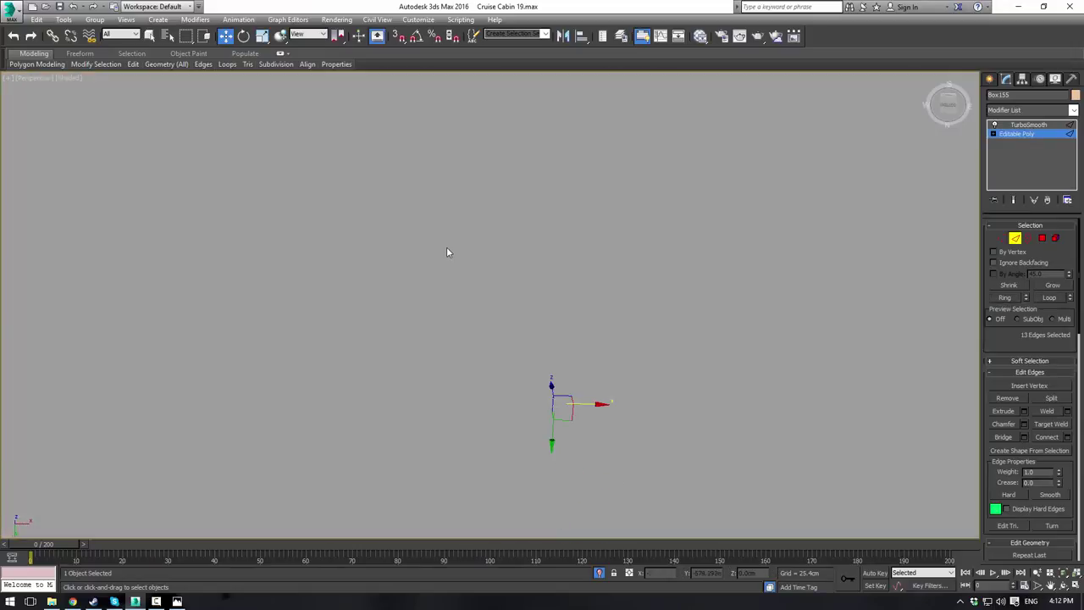
Step: Deselect the diagonal edges at the corners of the underside inset
{"action": "scroll", "coordinate": [513, 277], "scroll_direction": "up", "scroll_amount": 5}
{"action": "scroll", "coordinate": [504, 258], "scroll_direction": "up", "scroll_amount": 4}
{"action": "middle_click_drag", "start_coordinate": [514, 279], "coordinate": [670, 333], "text": "alt"}
{"action": "middle_click_drag", "start_coordinate": [559, 307], "coordinate": [627, 322]}
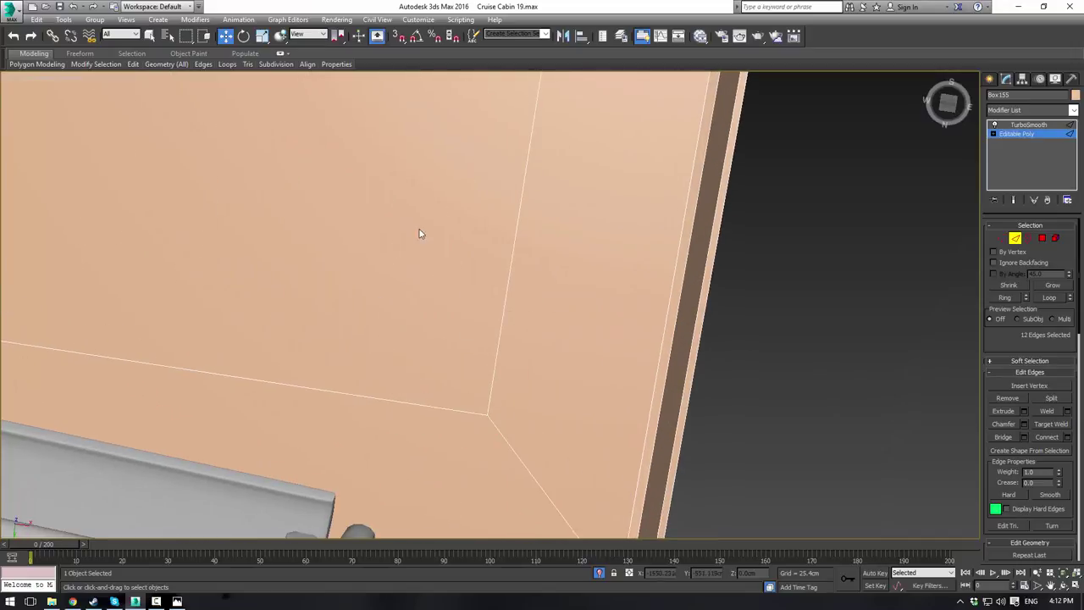
{"action": "middle_click_drag", "start_coordinate": [421, 233], "coordinate": [466, 407]}
{"action": "middle_click_drag", "start_coordinate": [487, 225], "coordinate": [505, 312]}
{"action": "left_click_drag", "start_coordinate": [568, 187], "coordinate": [701, 255], "text": "alt"}
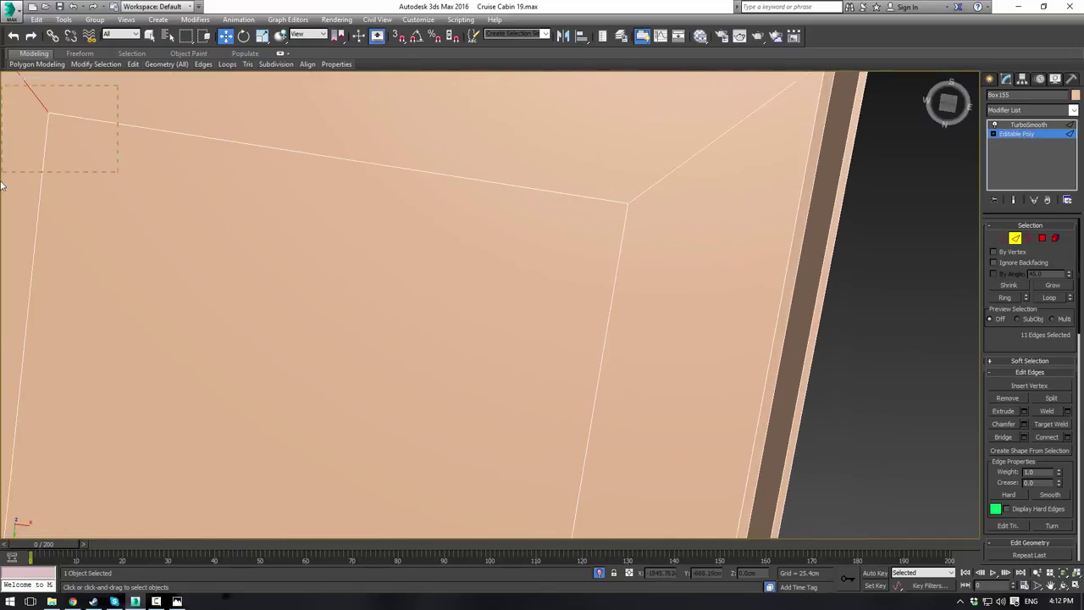
{"action": "left_click_drag", "start_coordinate": [1, 184], "coordinate": [1, 188], "text": "alt"}
{"action": "middle_click_drag", "start_coordinate": [161, 474], "coordinate": [387, 111]}
{"action": "left_click_drag", "start_coordinate": [327, 375], "coordinate": [218, 448], "text": "alt"}
{"action": "middle_click_drag", "start_coordinate": [371, 296], "coordinate": [390, 366], "text": "alt"}
{"action": "middle_click_drag", "start_coordinate": [537, 385], "coordinate": [450, 343], "text": "alt"}
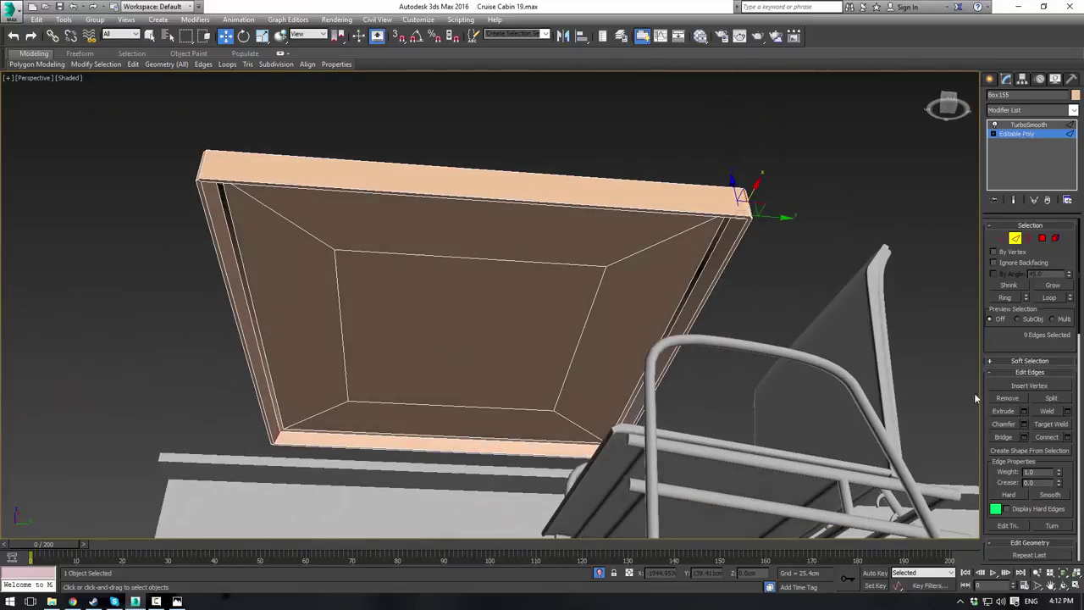
Step: Chamfer the remaining selected recess corner edges by 2.54 cm
{"action": "middle_click_drag", "start_coordinate": [717, 266], "coordinate": [675, 302], "text": "alt"}
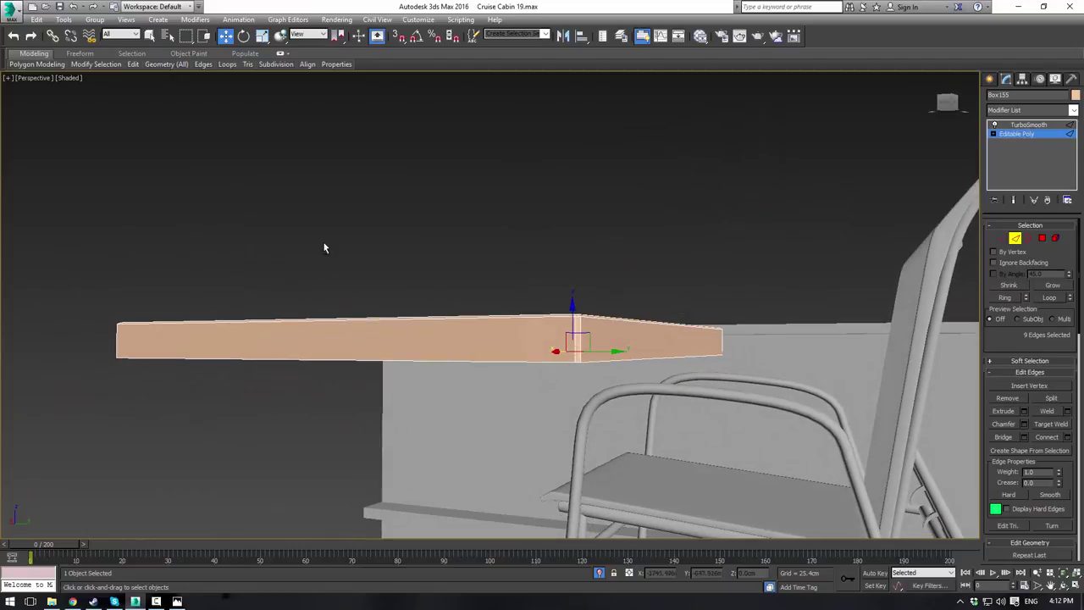
{"action": "left_click_drag", "start_coordinate": [67, 230], "coordinate": [763, 323]}
{"action": "mouse_move", "coordinate": [792, 346]}
{"action": "middle_mouse_down", "text": "alt"}
{"action": "mouse_move", "coordinate": [744, 330]}
{"action": "mouse_move", "coordinate": [771, 367]}
{"action": "mouse_move", "coordinate": [783, 363]}
{"action": "middle_mouse_up", "text": "alt"}
{"action": "left_click", "coordinate": [1025, 424]}
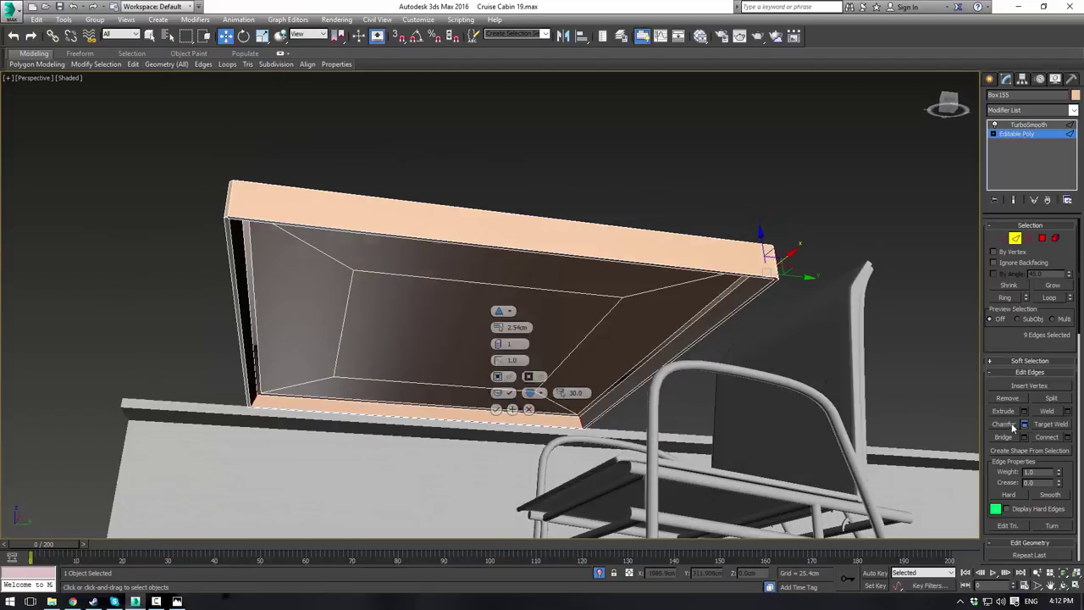
{"action": "left_click", "coordinate": [495, 410]}
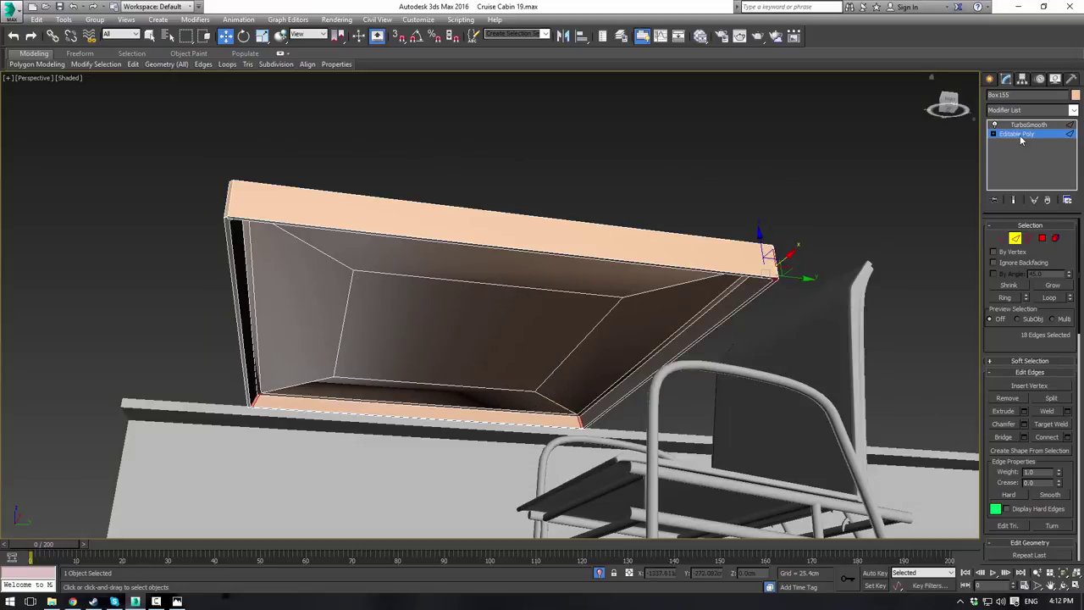
Step: Raise the TurboSmooth iterations to 4 and inspect the tabletop from above and below
{"action": "left_click", "coordinate": [1020, 136]}
{"action": "left_click", "coordinate": [1024, 126]}
{"action": "left_click", "coordinate": [661, 203]}
{"action": "middle_click_drag", "start_coordinate": [661, 204], "coordinate": [658, 268], "text": "alt"}
{"action": "left_click", "coordinate": [658, 269]}
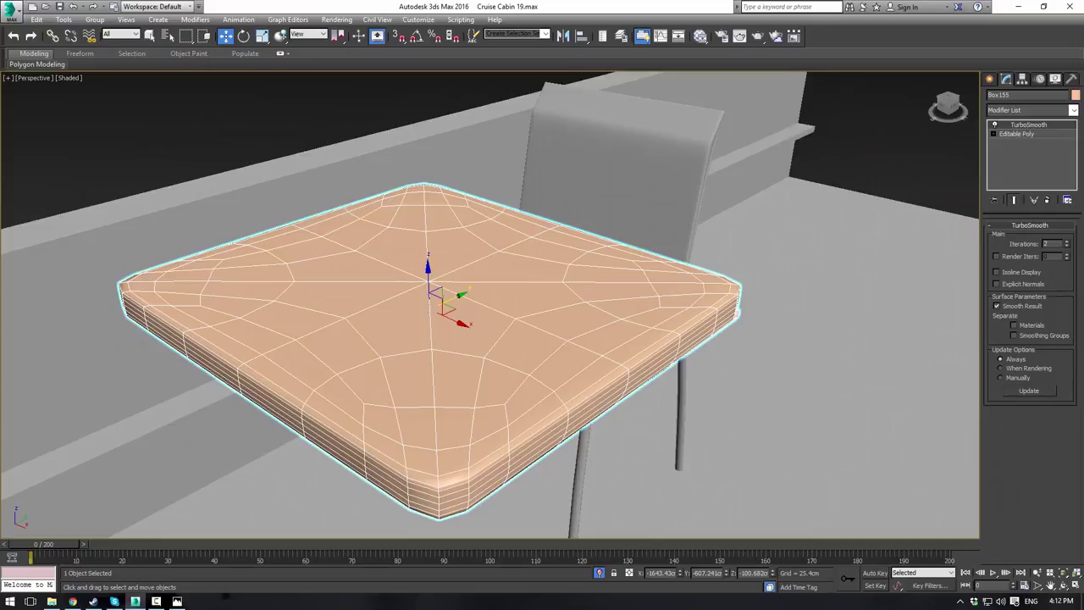
{"action": "left_click", "coordinate": [1066, 242]}
{"action": "left_click", "coordinate": [1066, 241]}
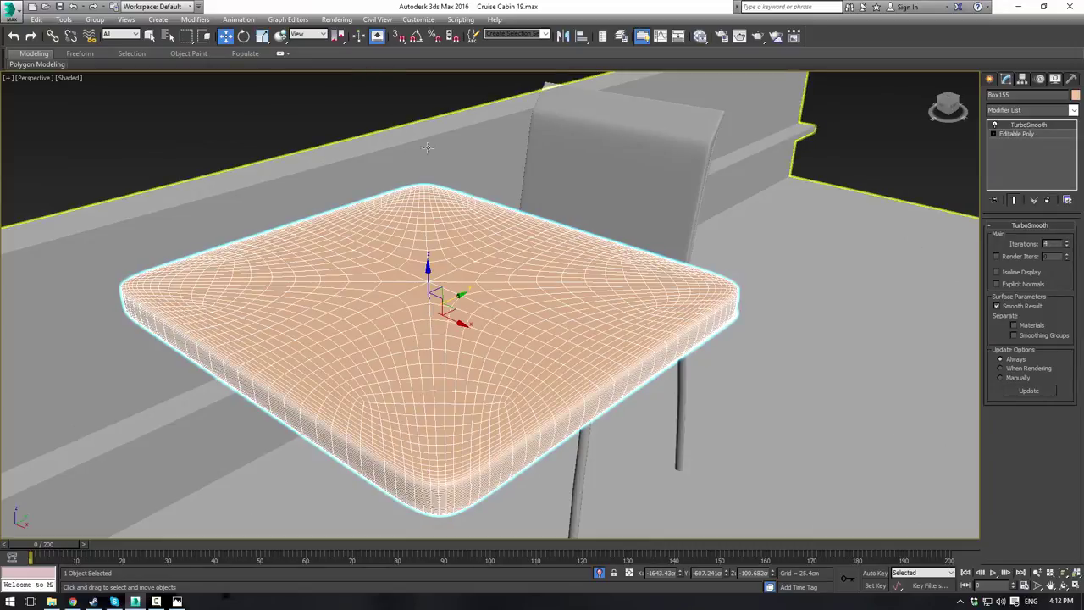
{"action": "left_click", "coordinate": [429, 110]}
{"action": "middle_click_drag", "start_coordinate": [623, 227], "coordinate": [545, 167], "text": "alt"}
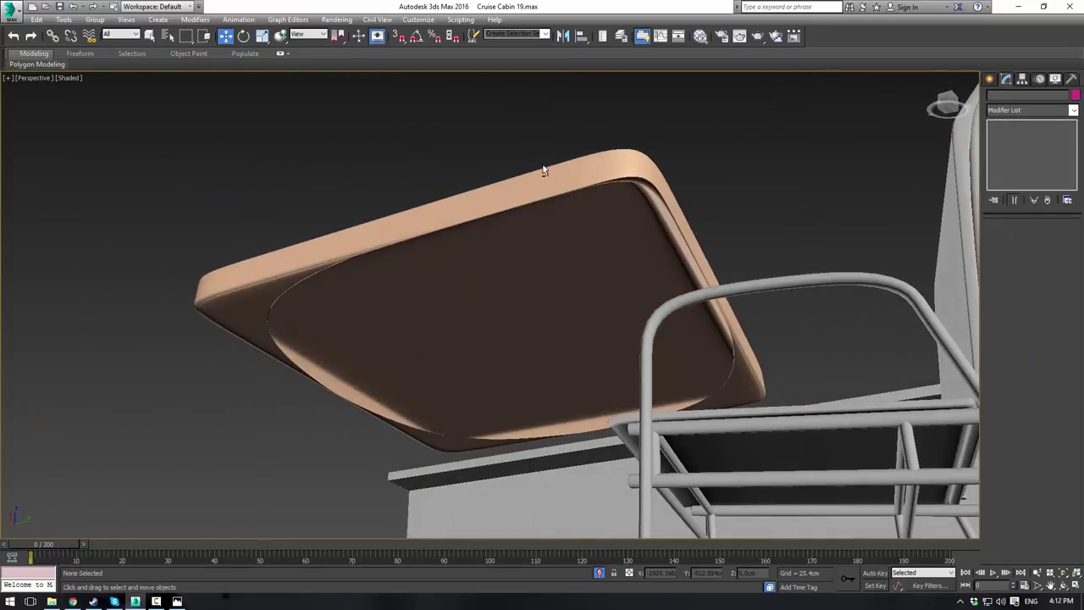
Step: Undo the TurboSmooth iteration increase and the last chamfer of the recess corner edges
{"action": "left_click", "coordinate": [564, 217]}
{"action": "left_click", "coordinate": [1018, 133]}
{"action": "left_click", "coordinate": [874, 188]}
{"action": "key", "text": "ctrl+z"}
{"action": "key", "text": "ctrl+z"}
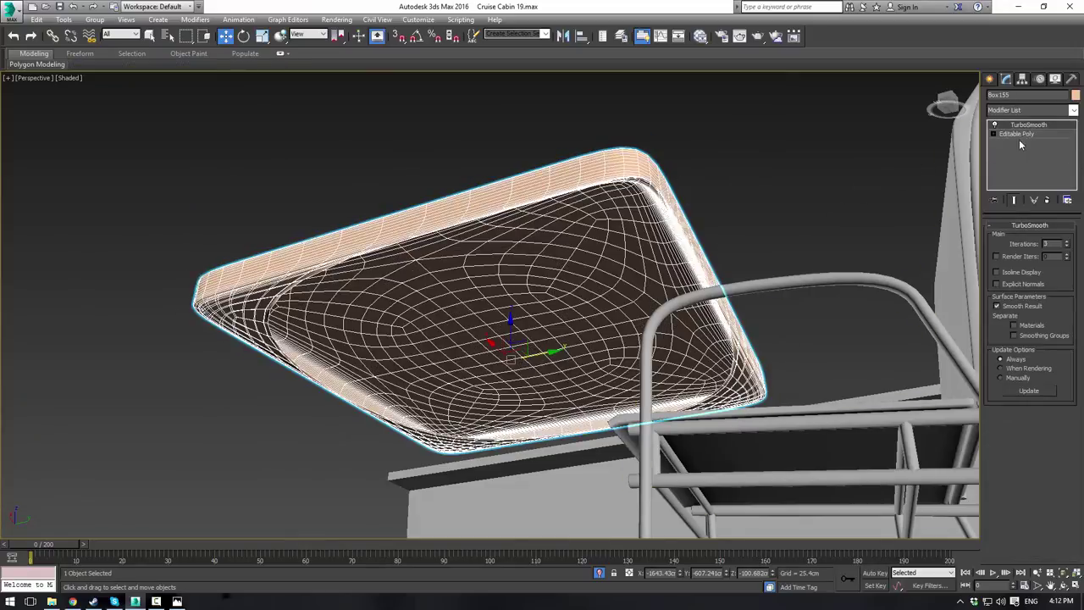
Step: Chamfer only the four vertical inner corner edges of the underside recess by about 1.127 cm
{"action": "left_click", "coordinate": [1019, 135]}
{"action": "middle_click_drag", "start_coordinate": [796, 175], "coordinate": [805, 245], "text": "alt"}
{"action": "scroll", "coordinate": [757, 276], "scroll_direction": "up", "scroll_amount": 5}
{"action": "middle_click_drag", "start_coordinate": [538, 437], "coordinate": [586, 249]}
{"action": "scroll", "coordinate": [576, 344], "scroll_direction": "up", "scroll_amount": 2}
{"action": "scroll", "coordinate": [586, 249], "scroll_direction": "up", "scroll_amount": 1}
{"action": "left_click", "coordinate": [1016, 238]}
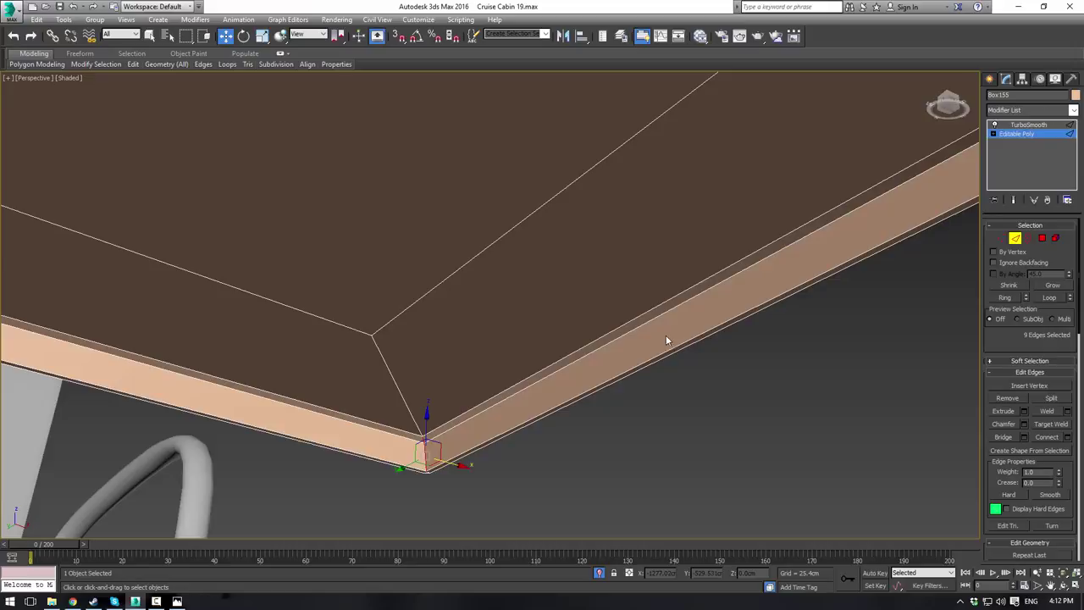
{"action": "left_click", "coordinate": [424, 455]}
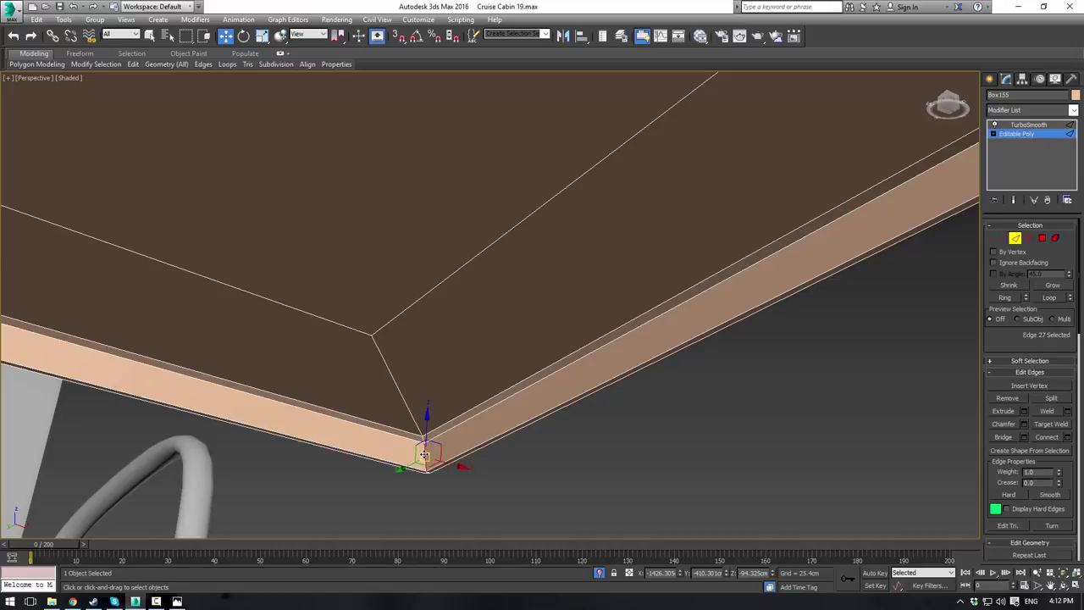
{"action": "left_click", "coordinate": [1003, 298]}
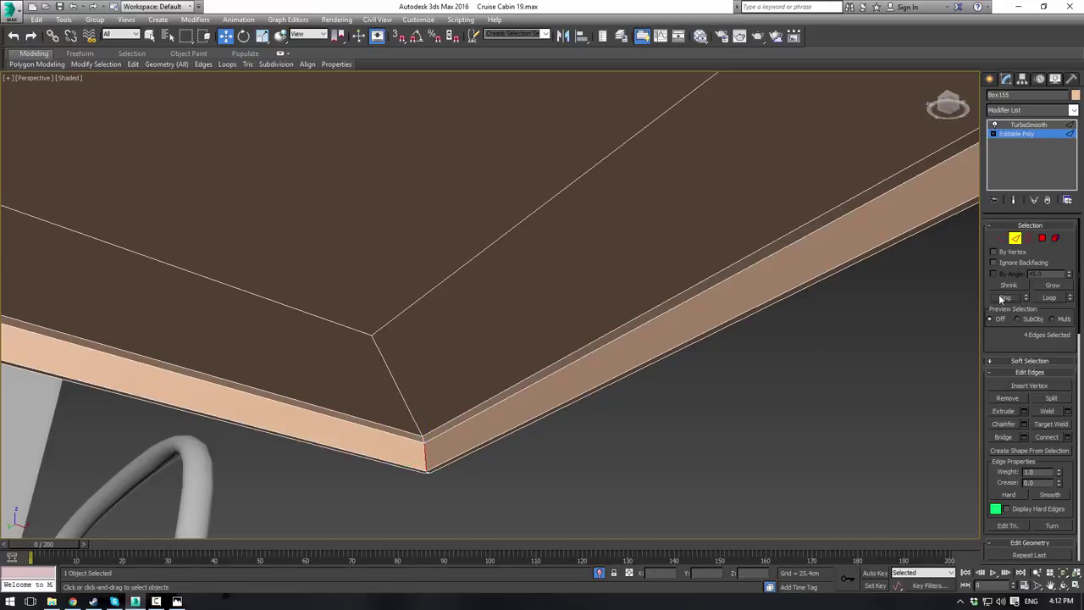
{"action": "left_click", "coordinate": [1023, 423]}
{"action": "left_click_drag", "start_coordinate": [499, 328], "coordinate": [500, 333]}
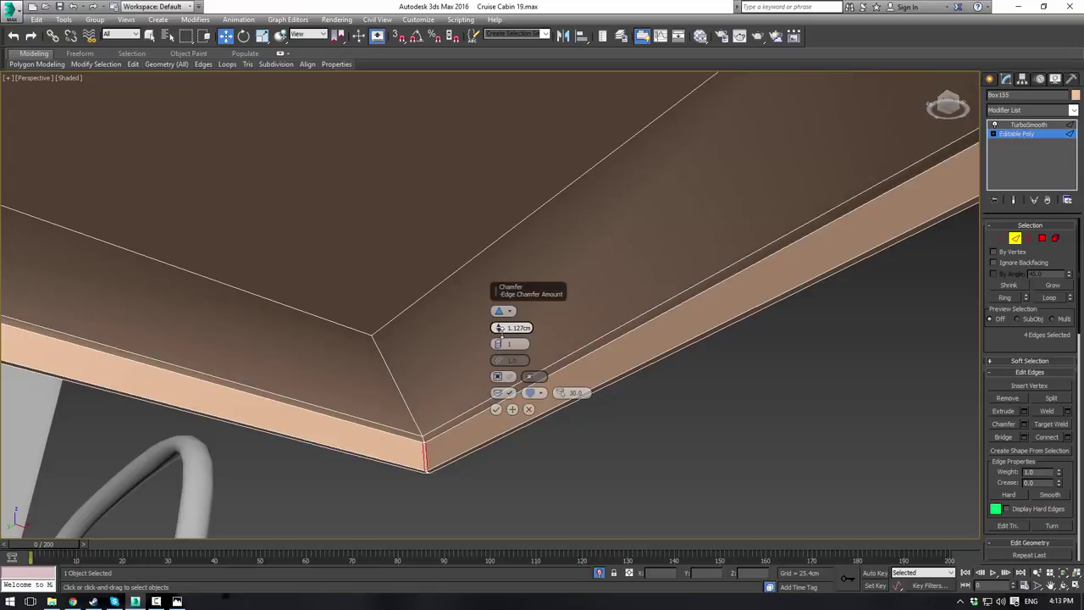
{"action": "left_click", "coordinate": [497, 409]}
{"action": "left_click", "coordinate": [1020, 133]}
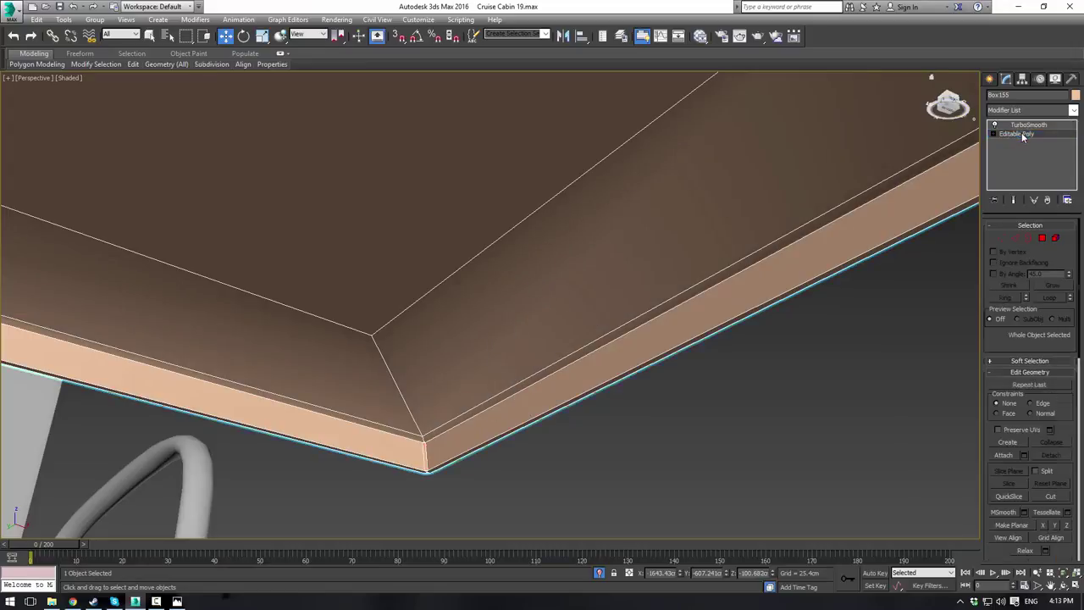
Step: Compare the tabletop's smoothed and unsmoothed shapes from above and below by alternating between the TurboSmooth and Editable Poly levels
{"action": "left_click", "coordinate": [1024, 127]}
{"action": "left_click", "coordinate": [721, 408]}
{"action": "middle_click_drag", "start_coordinate": [721, 408], "coordinate": [483, 431], "text": "alt"}
{"action": "scroll", "coordinate": [700, 393], "scroll_direction": "down", "scroll_amount": 5}
{"action": "left_click", "coordinate": [512, 394]}
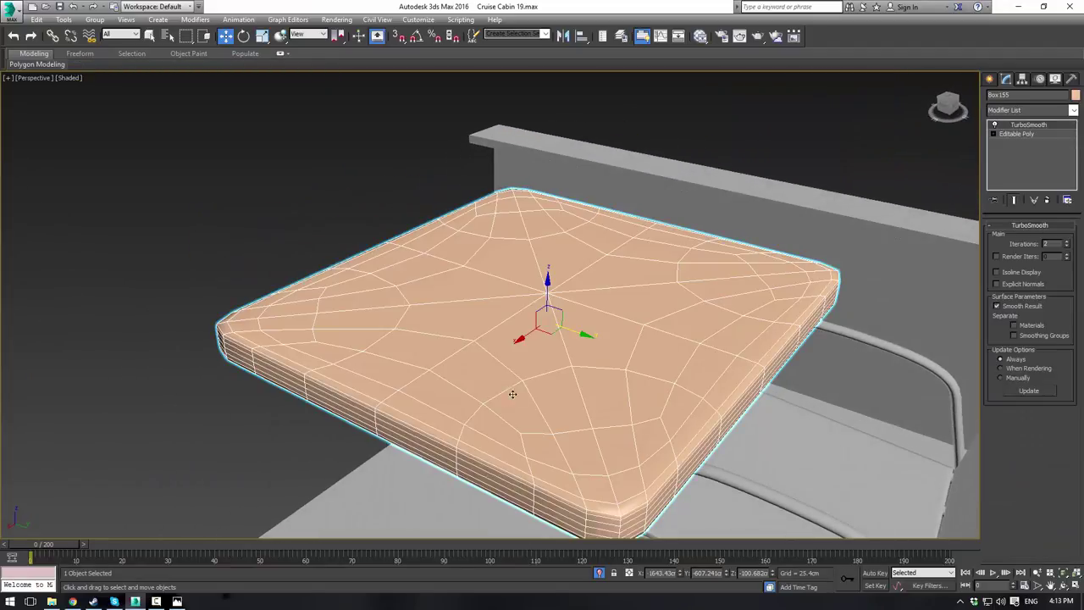
{"action": "left_click", "coordinate": [1027, 135]}
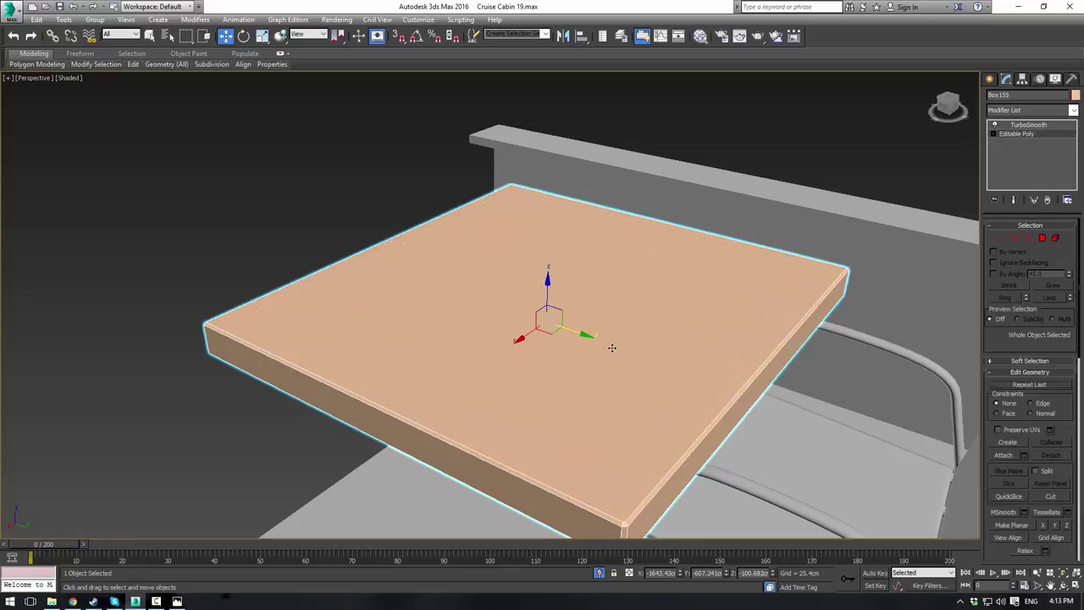
{"action": "middle_click_drag", "start_coordinate": [610, 347], "coordinate": [747, 280], "text": "alt"}
{"action": "scroll", "coordinate": [747, 281], "scroll_direction": "up", "scroll_amount": 8}
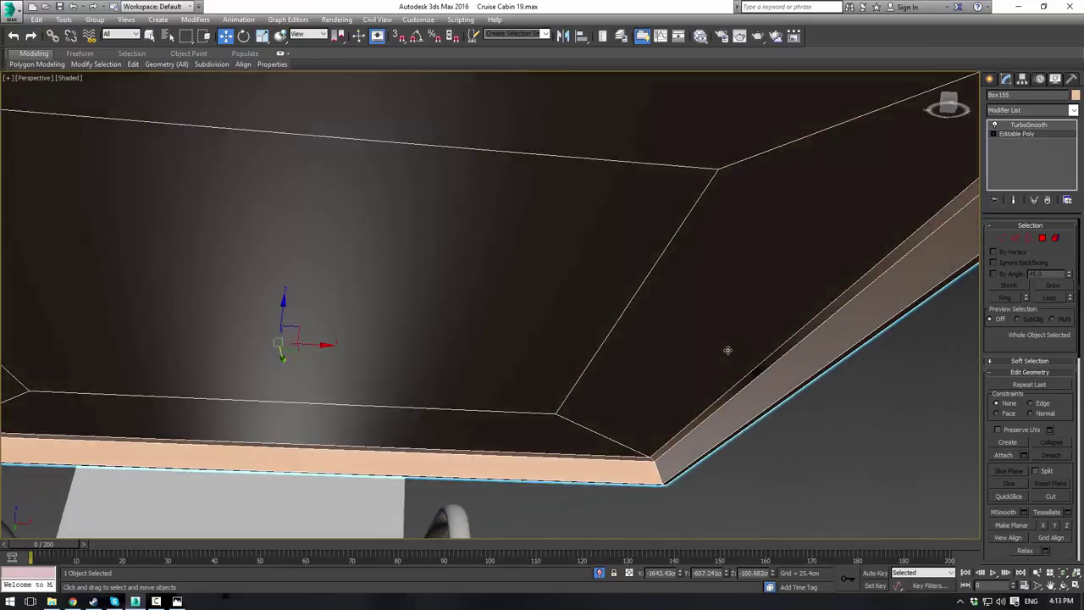
{"action": "middle_click_drag", "start_coordinate": [728, 350], "coordinate": [726, 344], "text": "alt"}
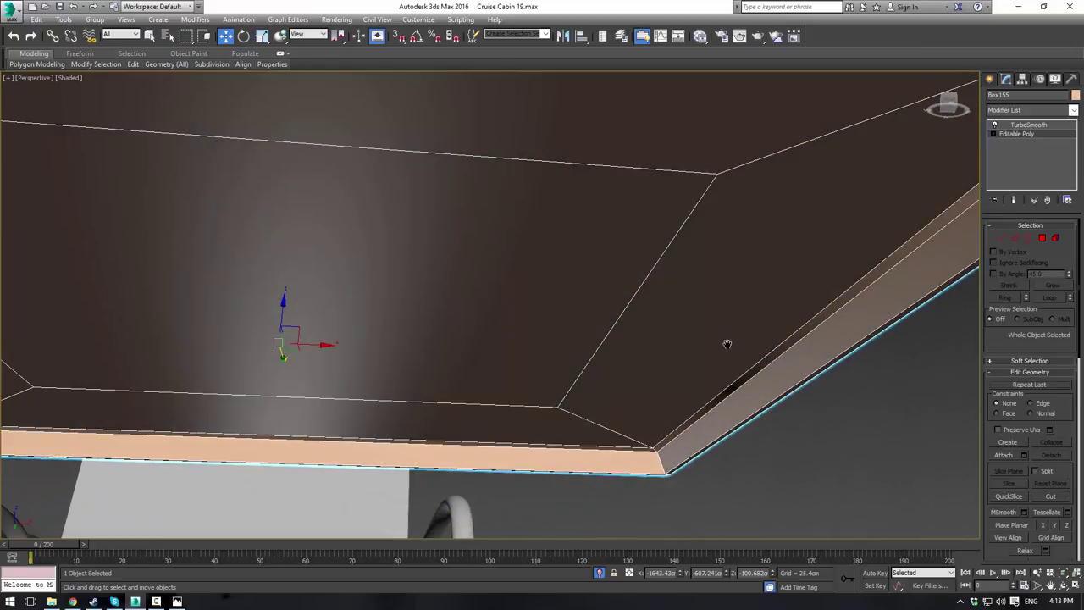
{"action": "scroll", "coordinate": [718, 326], "scroll_direction": "down", "scroll_amount": 3}
{"action": "middle_click_drag", "start_coordinate": [708, 305], "coordinate": [767, 331], "text": "alt"}
{"action": "scroll", "coordinate": [768, 330], "scroll_direction": "down", "scroll_amount": 6}
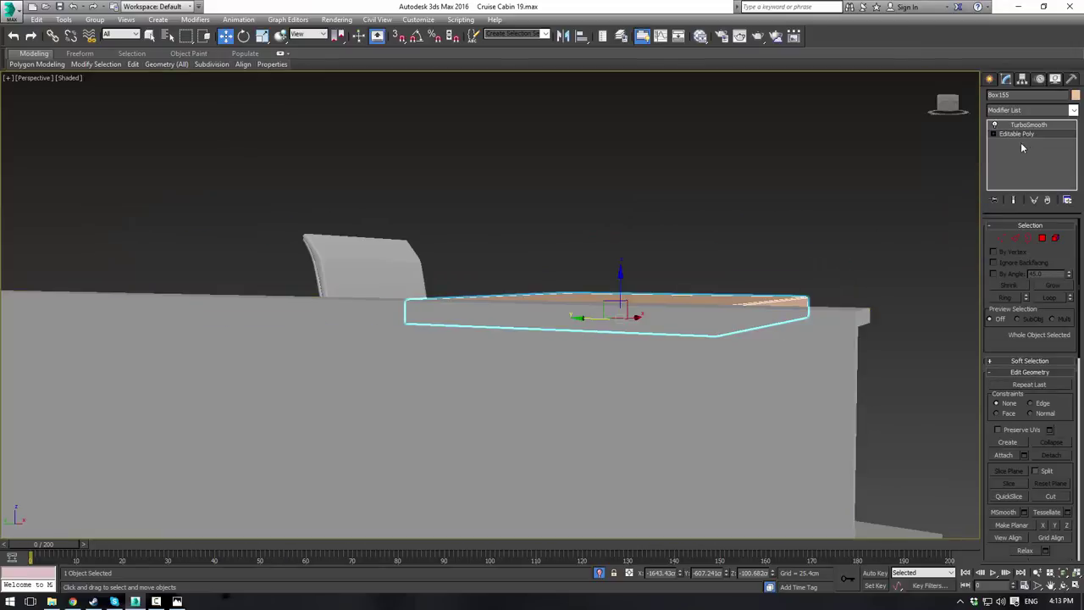
{"action": "left_click", "coordinate": [871, 155]}
{"action": "middle_click_drag", "start_coordinate": [870, 155], "coordinate": [531, 234], "text": "alt"}
{"action": "left_click", "coordinate": [443, 328]}
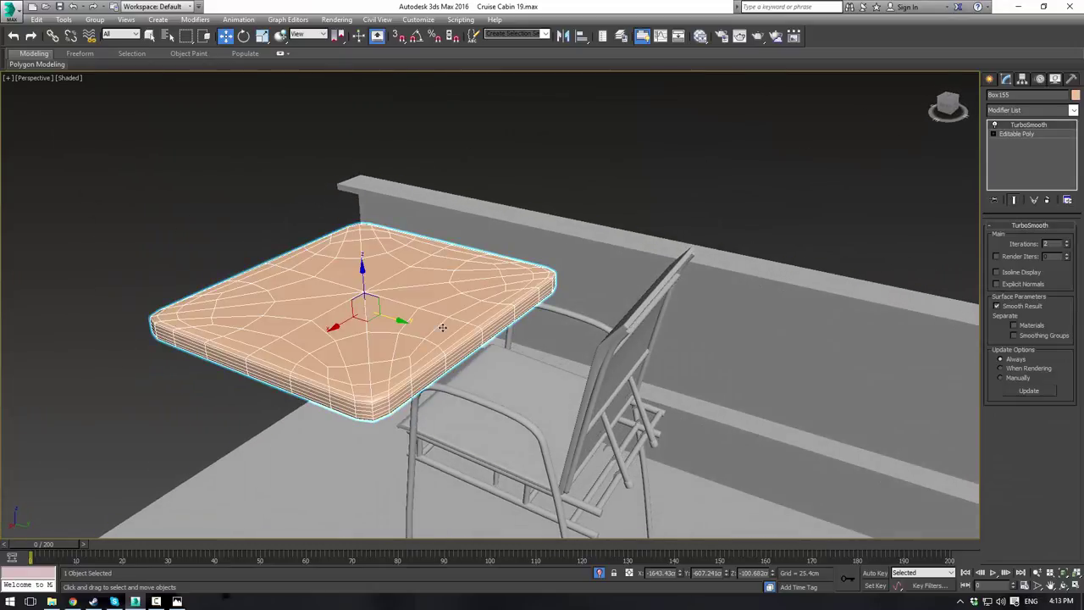
{"action": "left_click", "coordinate": [1021, 136]}
{"action": "scroll", "coordinate": [505, 241], "scroll_direction": "up", "scroll_amount": 5}
{"action": "middle_click_drag", "start_coordinate": [454, 296], "coordinate": [531, 282], "text": "alt"}
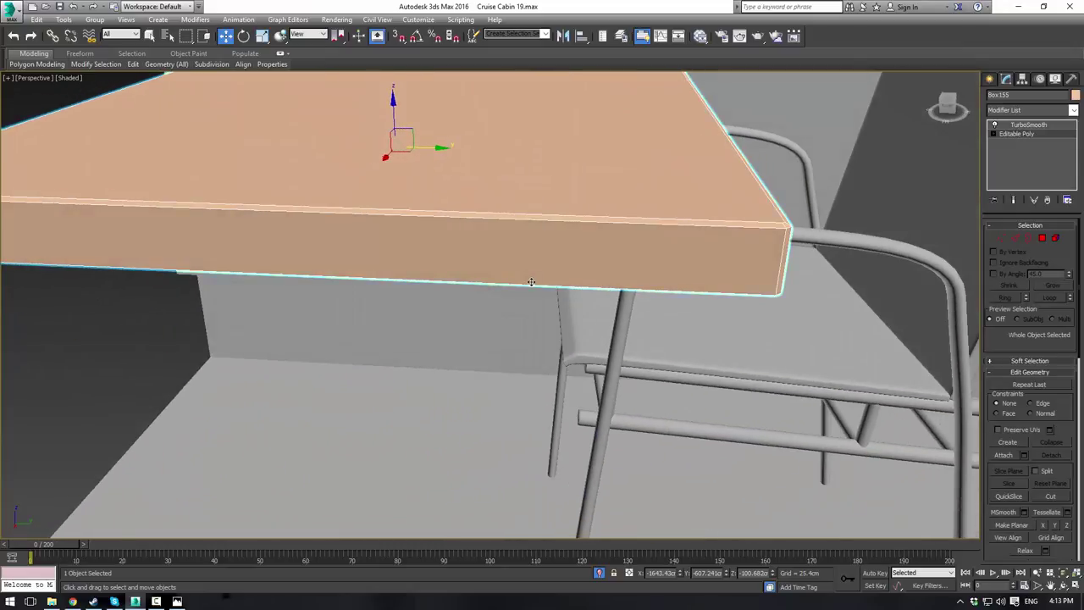
{"action": "scroll", "coordinate": [531, 282], "scroll_direction": "down", "scroll_amount": 5}
{"action": "left_click", "coordinate": [503, 167]}
{"action": "left_click", "coordinate": [529, 239]}
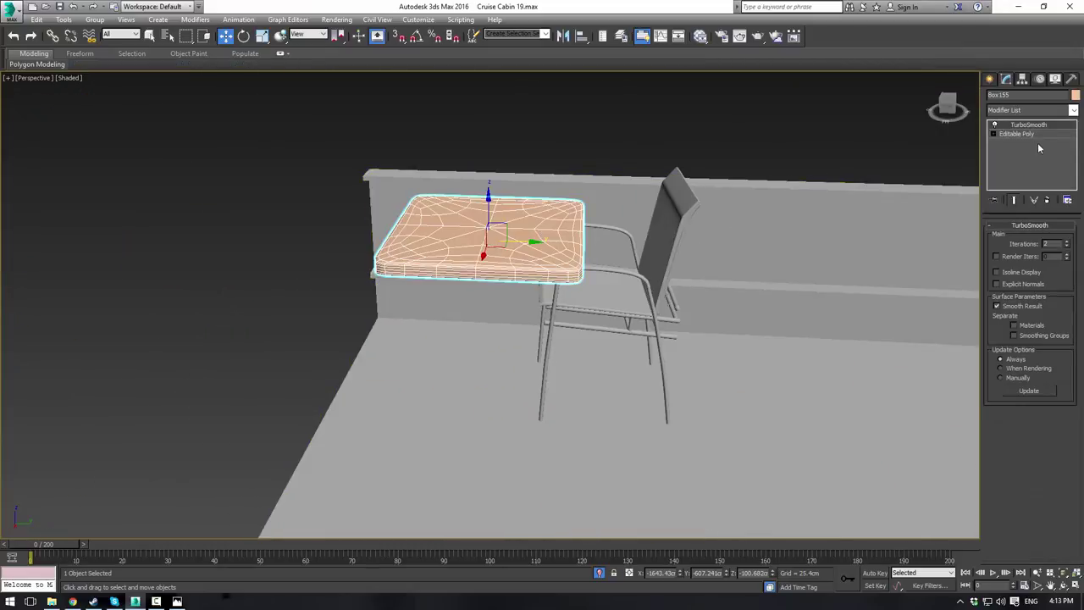
Step: Delete the TurboSmooth modifier from the tabletop and clear the selection
{"action": "right_click", "coordinate": [1035, 125]}
{"action": "left_click", "coordinate": [1014, 145]}
{"action": "left_click", "coordinate": [689, 89]}
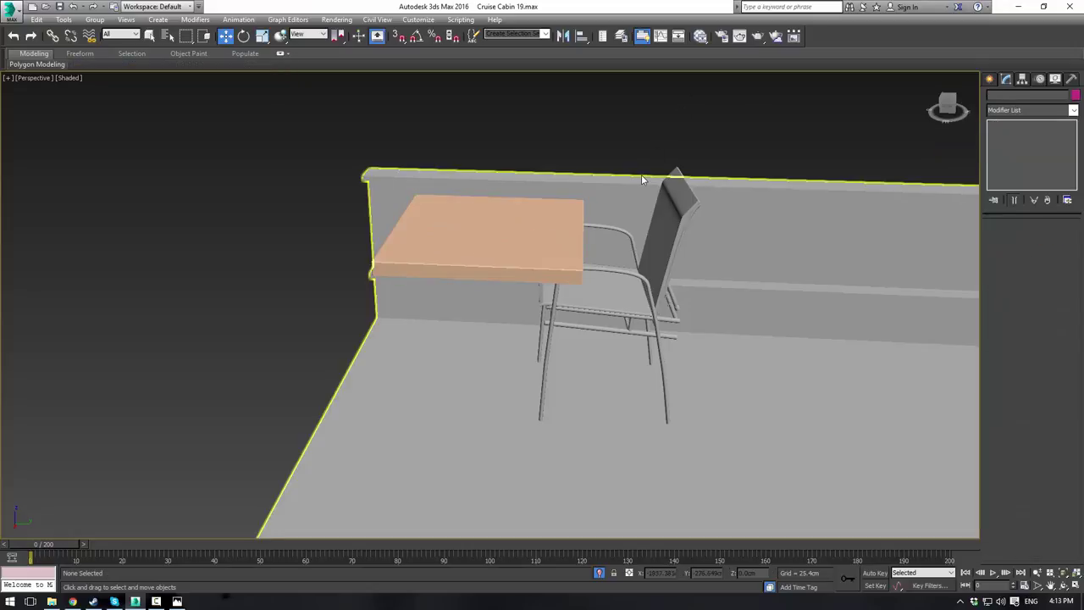
Step: Create a flat cylinder with AutoGrid on the tabletop's recessed underside, about 93.6 cm in radius and 10.6 cm high
{"action": "mouse_move", "coordinate": [641, 175]}
{"action": "middle_mouse_down", "text": "alt"}
{"action": "mouse_move", "coordinate": [552, 164]}
{"action": "mouse_move", "coordinate": [655, 172]}
{"action": "middle_mouse_up", "text": "alt"}
{"action": "mouse_move", "coordinate": [639, 151]}
{"action": "middle_mouse_down", "text": "alt"}
{"action": "mouse_move", "coordinate": [627, 160]}
{"action": "mouse_move", "coordinate": [644, 138]}
{"action": "mouse_move", "coordinate": [741, 156]}
{"action": "mouse_move", "coordinate": [656, 190]}
{"action": "mouse_move", "coordinate": [630, 139]}
{"action": "middle_mouse_up", "text": "alt"}
{"action": "scroll", "coordinate": [630, 139], "scroll_direction": "up", "scroll_amount": 3}
{"action": "left_click", "coordinate": [990, 81]}
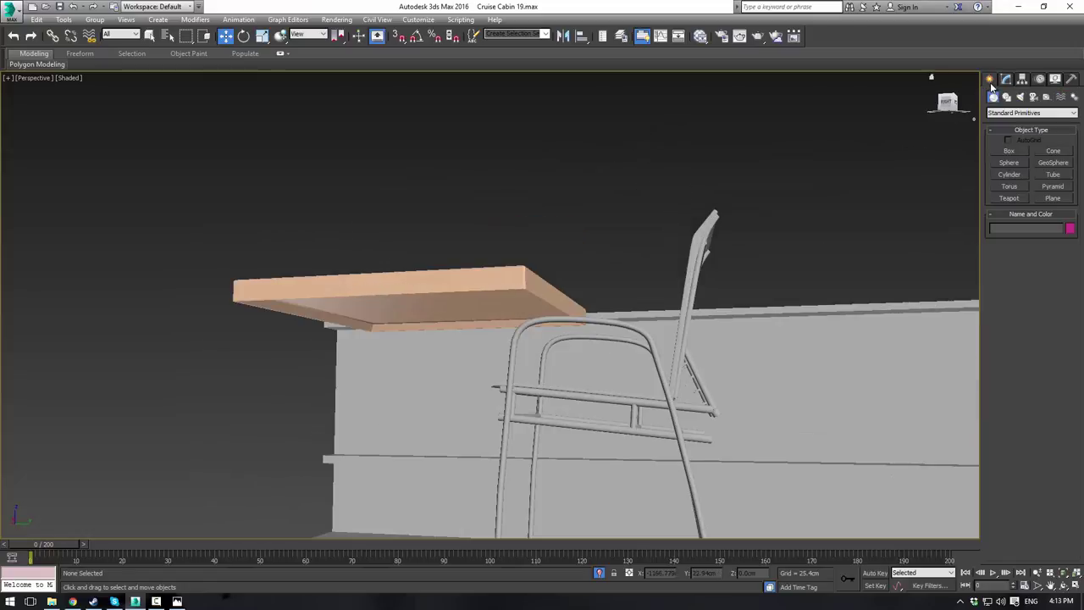
{"action": "left_click", "coordinate": [1010, 177]}
{"action": "middle_click_drag", "start_coordinate": [549, 264], "coordinate": [528, 236], "text": "alt"}
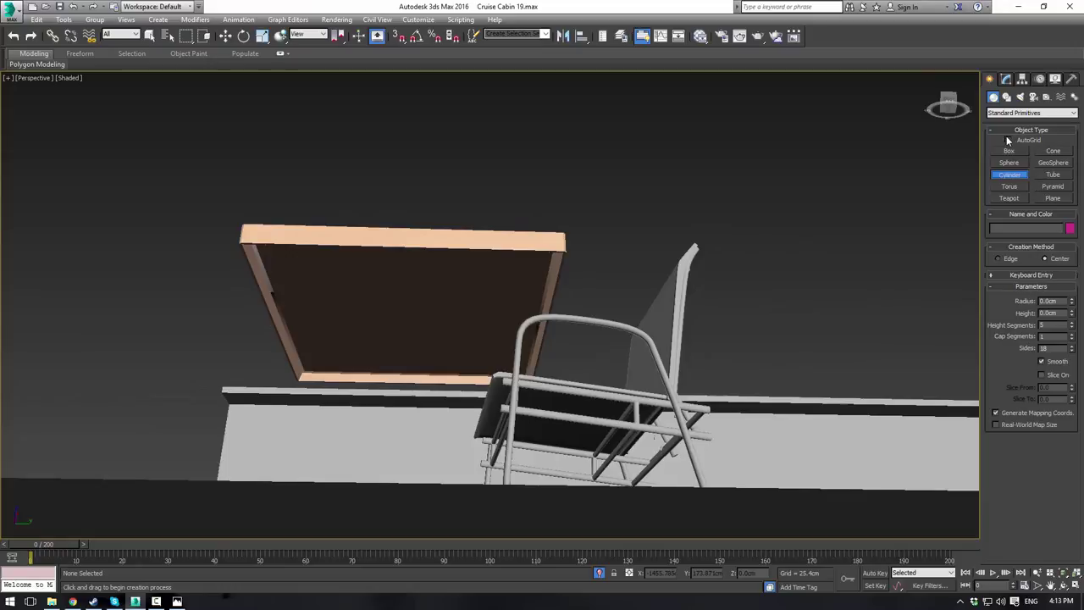
{"action": "left_click_drag", "start_coordinate": [419, 310], "coordinate": [419, 342]}
{"action": "left_click", "coordinate": [418, 344]}
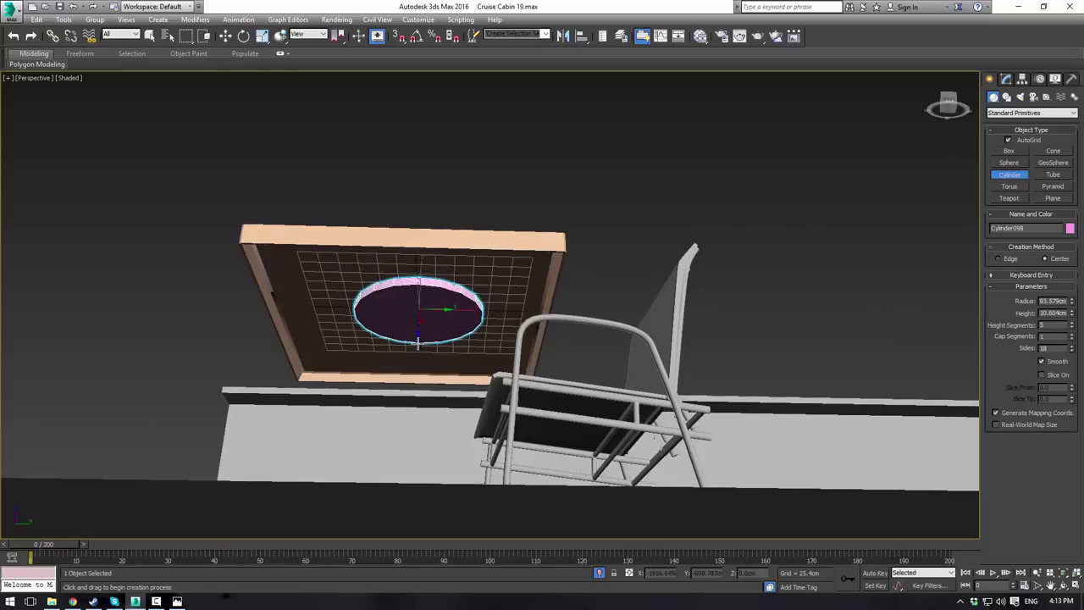
Step: Reduce the disc's height segments to 1 and center it under the tabletop in the Top view
{"action": "left_click", "coordinate": [1006, 79]}
{"action": "right_click", "coordinate": [1071, 265]}
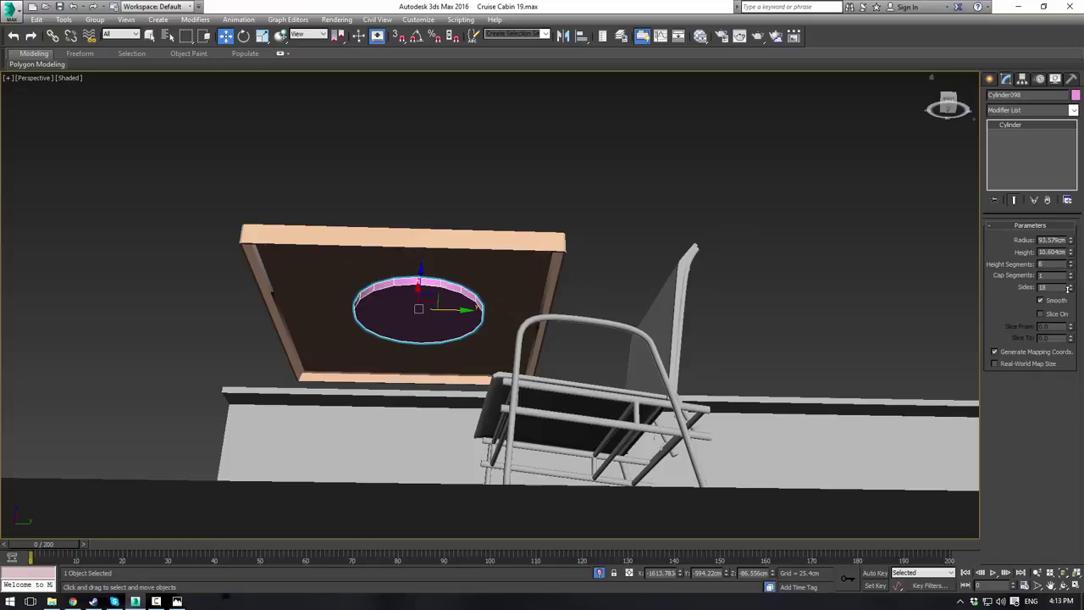
{"action": "key", "text": "alt+w"}
{"action": "scroll", "coordinate": [253, 196], "scroll_direction": "up", "scroll_amount": 4}
{"action": "middle_click_drag", "start_coordinate": [252, 194], "coordinate": [274, 278]}
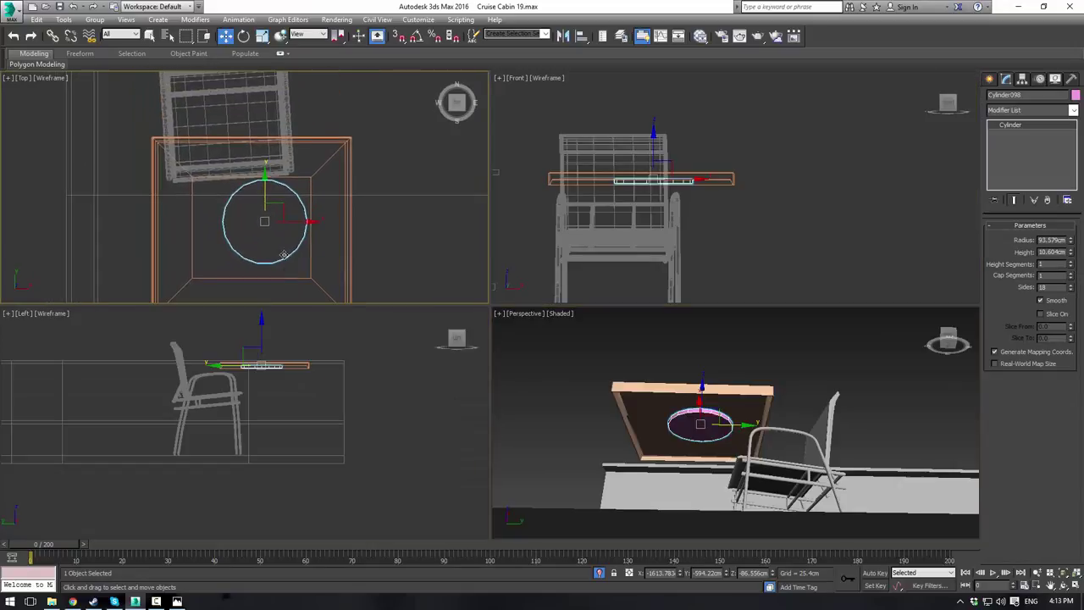
{"action": "left_click_drag", "start_coordinate": [286, 211], "coordinate": [272, 217]}
Step: Copy the disc straight down and resize the copy into a thin post about 6.55 cm in radius and 55.35 cm high
{"action": "middle_click_drag", "start_coordinate": [734, 230], "coordinate": [728, 205]}
{"action": "left_click_drag", "start_coordinate": [637, 117], "coordinate": [637, 173], "text": "shift"}
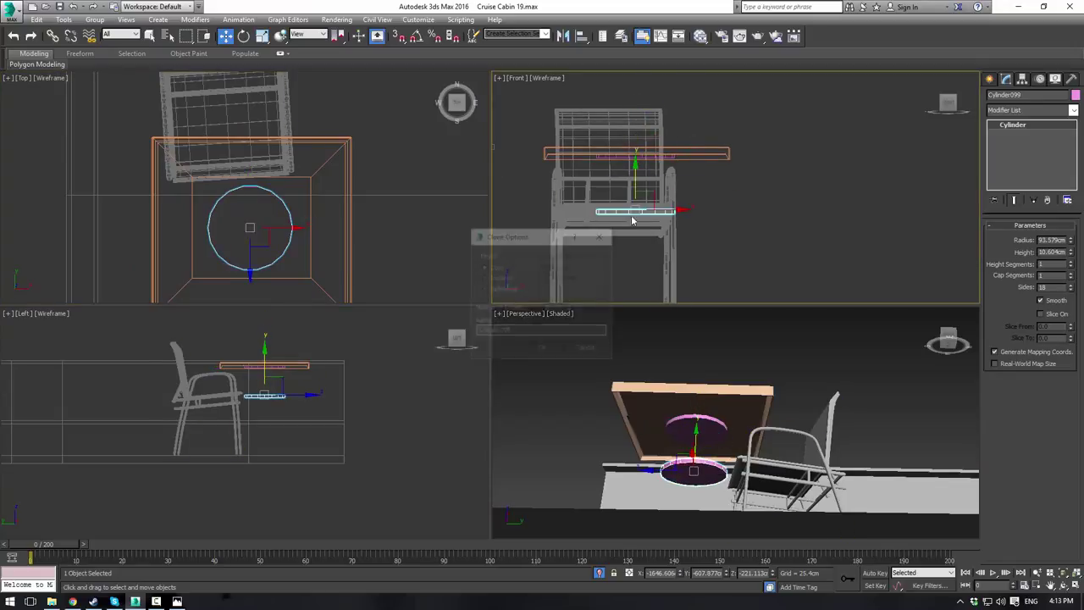
{"action": "left_click", "coordinate": [552, 354]}
{"action": "left_click_drag", "start_coordinate": [1073, 243], "coordinate": [1055, 292]}
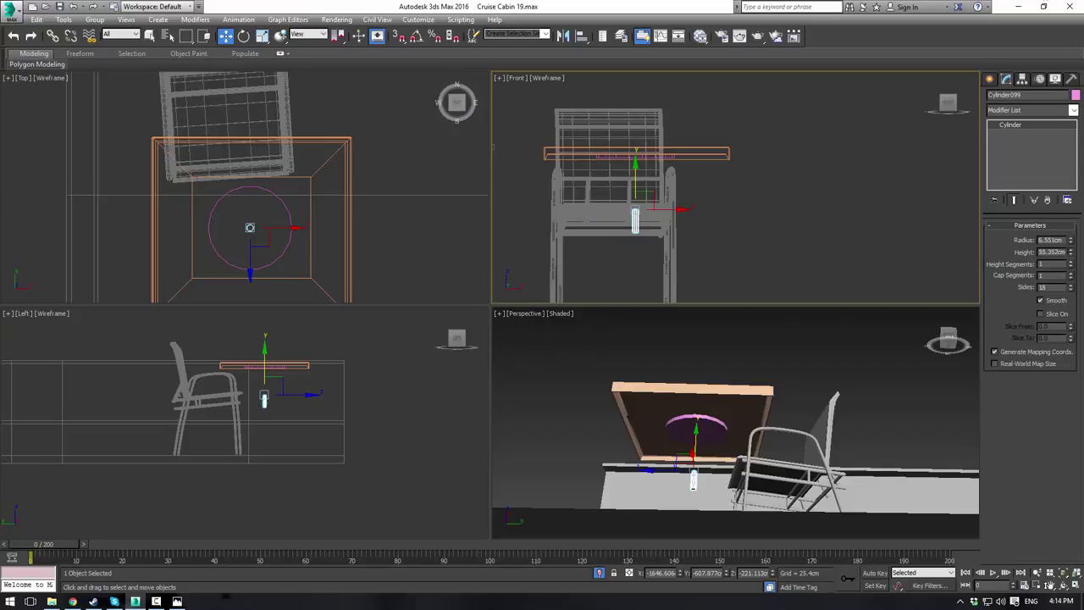
Step: Convert the post to Editable Poly and raise its upper vertices to meet the disc under the tabletop
{"action": "scroll", "coordinate": [630, 348], "scroll_direction": "up", "scroll_amount": 3}
{"action": "middle_click_drag", "start_coordinate": [627, 279], "coordinate": [627, 273]}
{"action": "scroll", "coordinate": [627, 274], "scroll_direction": "up", "scroll_amount": 3}
{"action": "key", "text": "ctrl+e"}
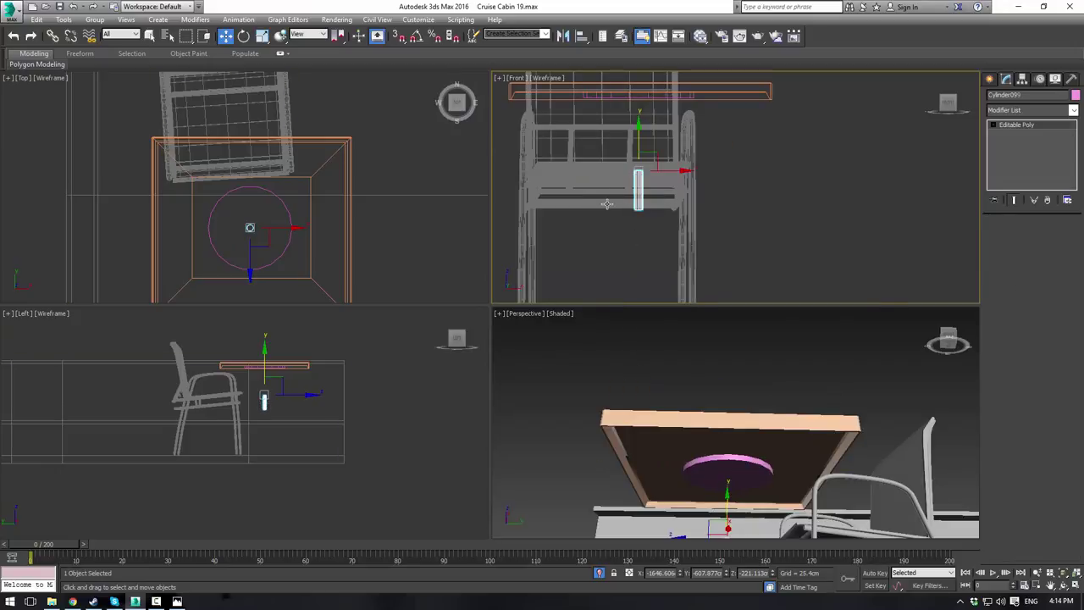
{"action": "key", "text": "1"}
{"action": "left_click_drag", "start_coordinate": [614, 140], "coordinate": [681, 176]}
{"action": "middle_click_drag", "start_coordinate": [675, 141], "coordinate": [664, 188]}
{"action": "left_click_drag", "start_coordinate": [547, 154], "coordinate": [628, 116]}
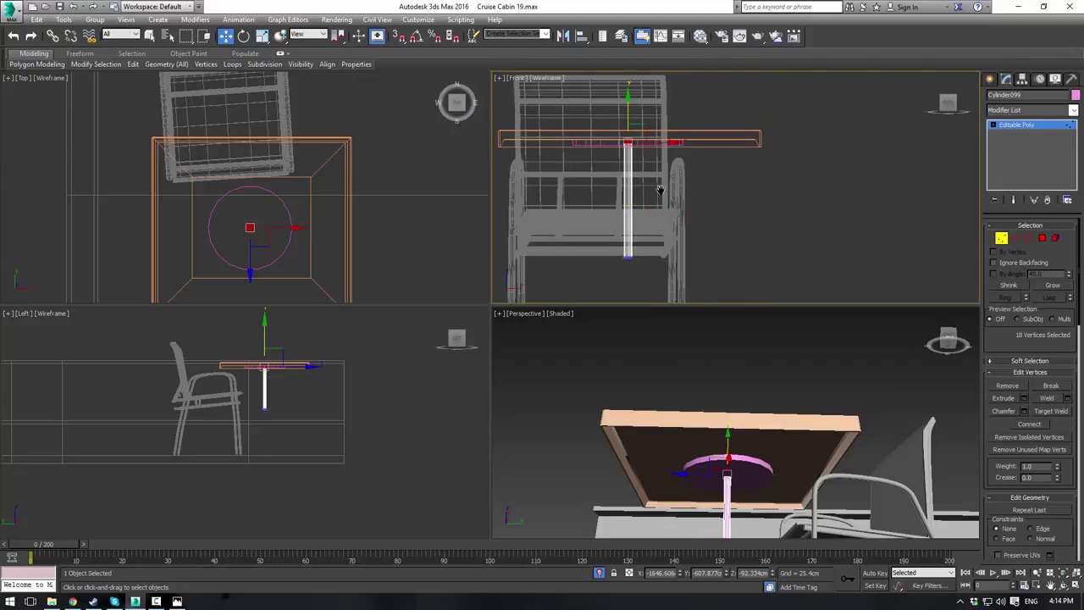
Step: Lower the post's bottom vertices to the balcony floor and leave vertex editing
{"action": "middle_click_drag", "start_coordinate": [616, 215], "coordinate": [610, 116]}
{"action": "left_click_drag", "start_coordinate": [567, 157], "coordinate": [686, 225]}
{"action": "left_click_drag", "start_coordinate": [621, 133], "coordinate": [615, 253]}
{"action": "left_click", "coordinate": [1014, 126]}
{"action": "scroll", "coordinate": [806, 147], "scroll_direction": "down", "scroll_amount": 2}
{"action": "middle_click_drag", "start_coordinate": [725, 137], "coordinate": [720, 176]}
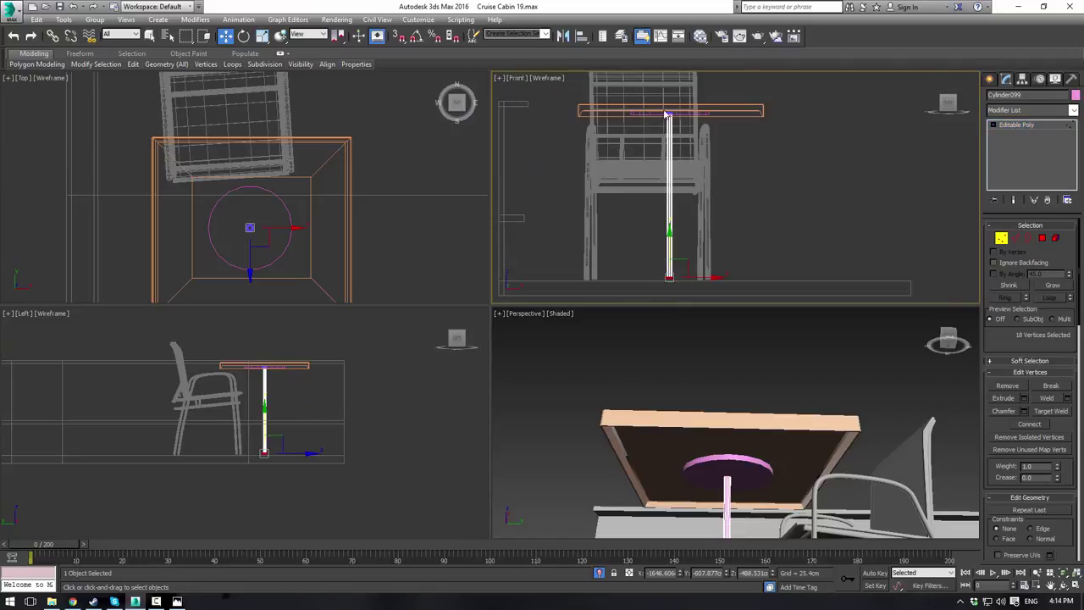
{"action": "left_click", "coordinate": [714, 120]}
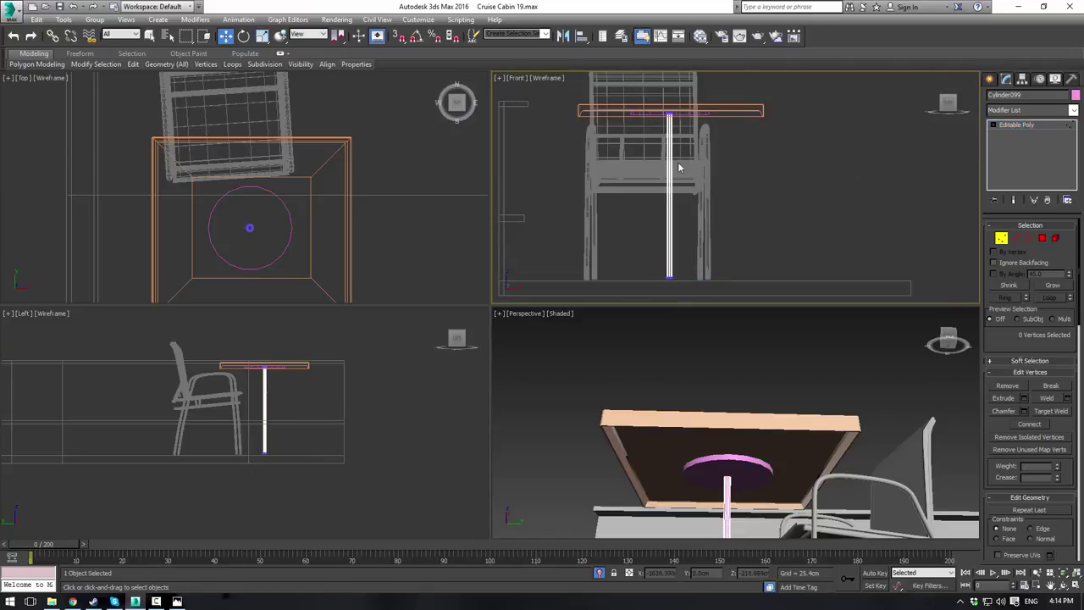
{"action": "left_click", "coordinate": [724, 458]}
{"action": "left_click", "coordinate": [1008, 126]}
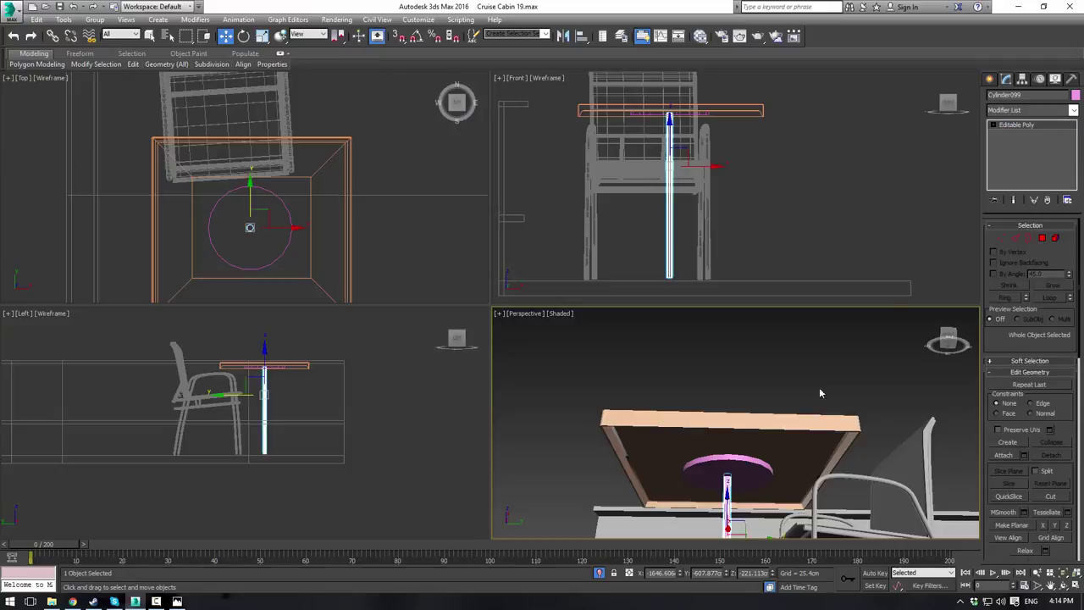
Step: Copy the disc under the tabletop down to the floor as the table's base
{"action": "left_click", "coordinate": [756, 467]}
{"action": "mouse_move", "coordinate": [662, 125]}
{"action": "middle_mouse_down"}
{"action": "mouse_move", "coordinate": [675, 100]}
{"action": "mouse_move", "coordinate": [657, 139]}
{"action": "middle_mouse_up"}
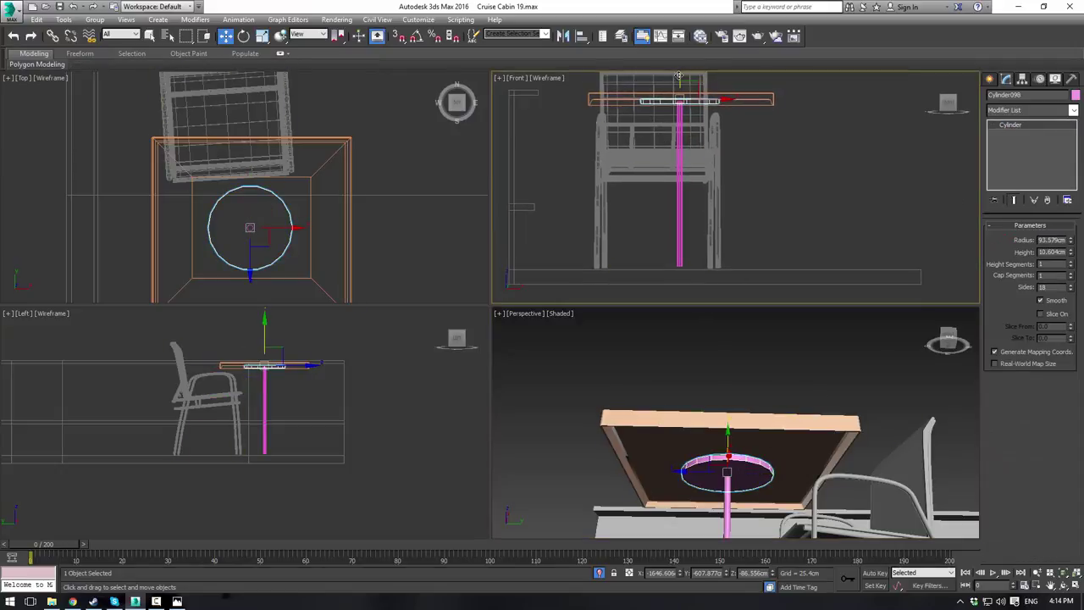
{"action": "left_click_drag", "start_coordinate": [677, 76], "coordinate": [676, 240], "text": "shift"}
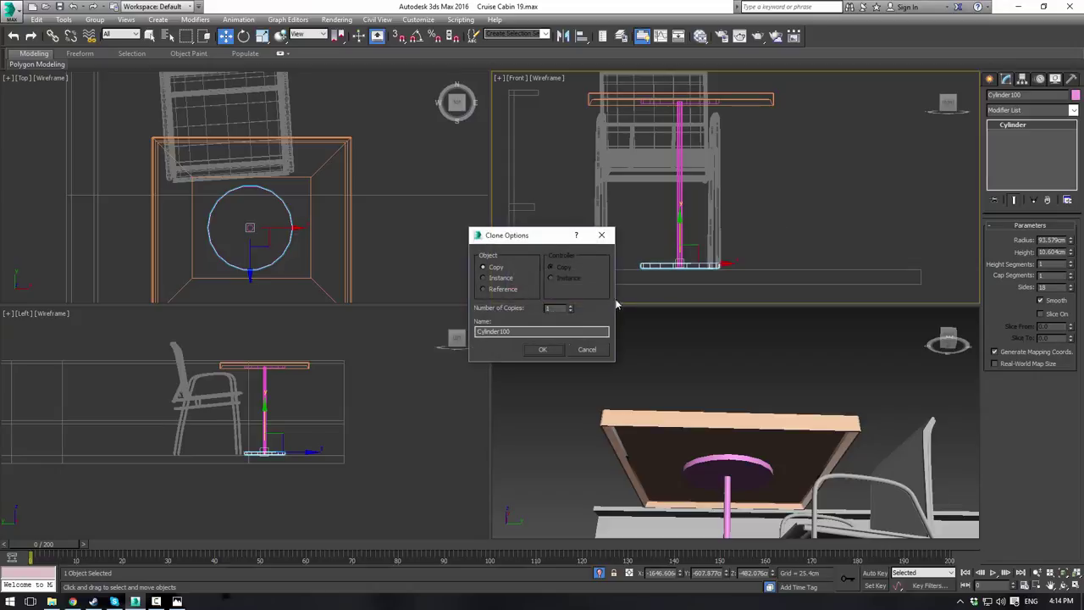
{"action": "left_click", "coordinate": [551, 348]}
{"action": "left_click", "coordinate": [787, 225]}
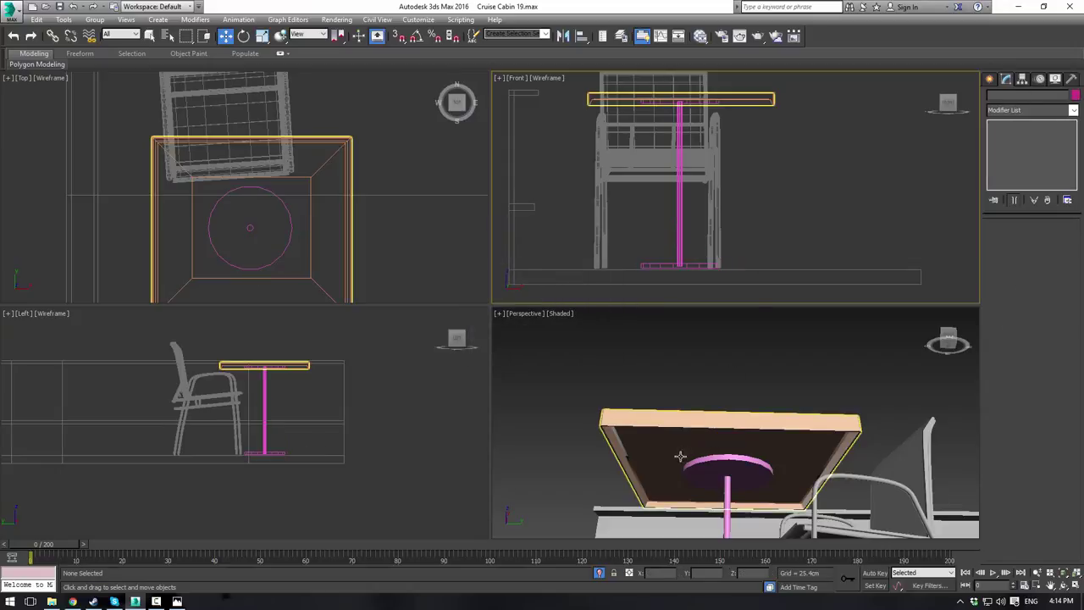
Step: Select the tabletop, both discs and the post, and assign them the grey custom object color
{"action": "mouse_move", "coordinate": [677, 436]}
{"action": "middle_mouse_down", "text": "alt"}
{"action": "mouse_move", "coordinate": [671, 412]}
{"action": "mouse_move", "coordinate": [675, 464]}
{"action": "mouse_move", "coordinate": [772, 480]}
{"action": "mouse_move", "coordinate": [666, 445]}
{"action": "mouse_move", "coordinate": [677, 430]}
{"action": "middle_mouse_up", "text": "alt"}
{"action": "left_click", "coordinate": [678, 432]}
{"action": "left_click", "coordinate": [712, 463], "text": "ctrl"}
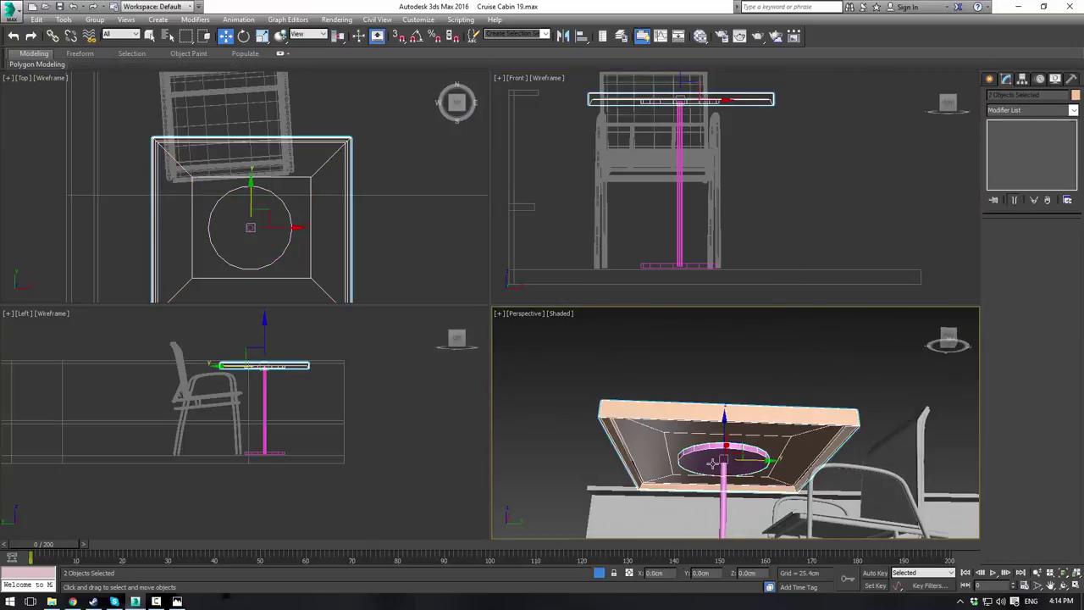
{"action": "left_click", "coordinate": [724, 490], "text": "ctrl"}
{"action": "middle_click_drag", "start_coordinate": [728, 398], "coordinate": [726, 443], "text": "alt"}
{"action": "middle_click_drag", "start_coordinate": [720, 508], "coordinate": [703, 393]}
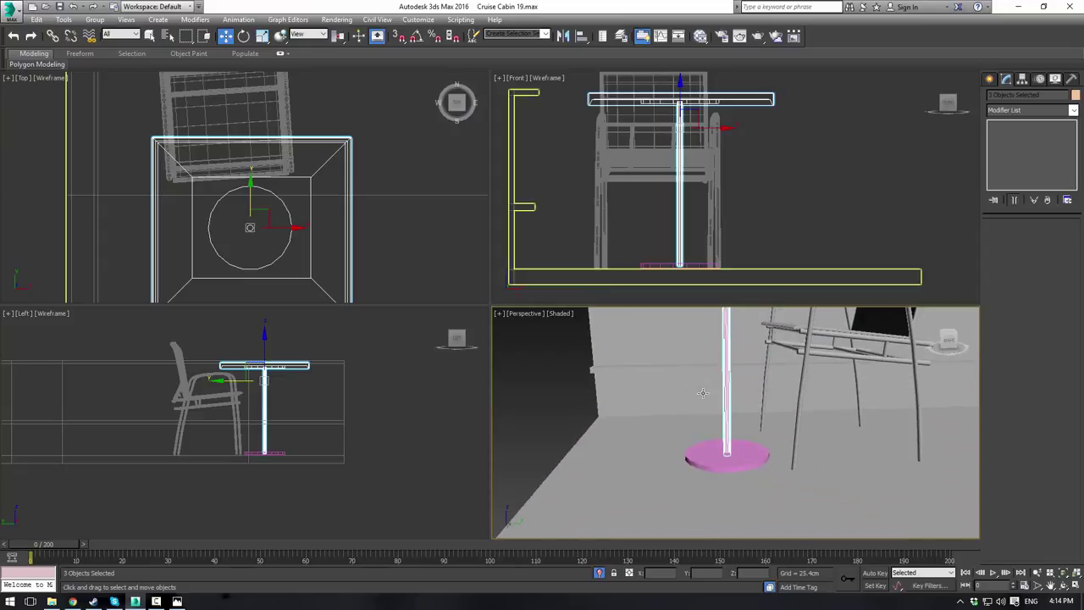
{"action": "left_click", "coordinate": [726, 458], "text": "ctrl"}
{"action": "right_click", "coordinate": [590, 394]}
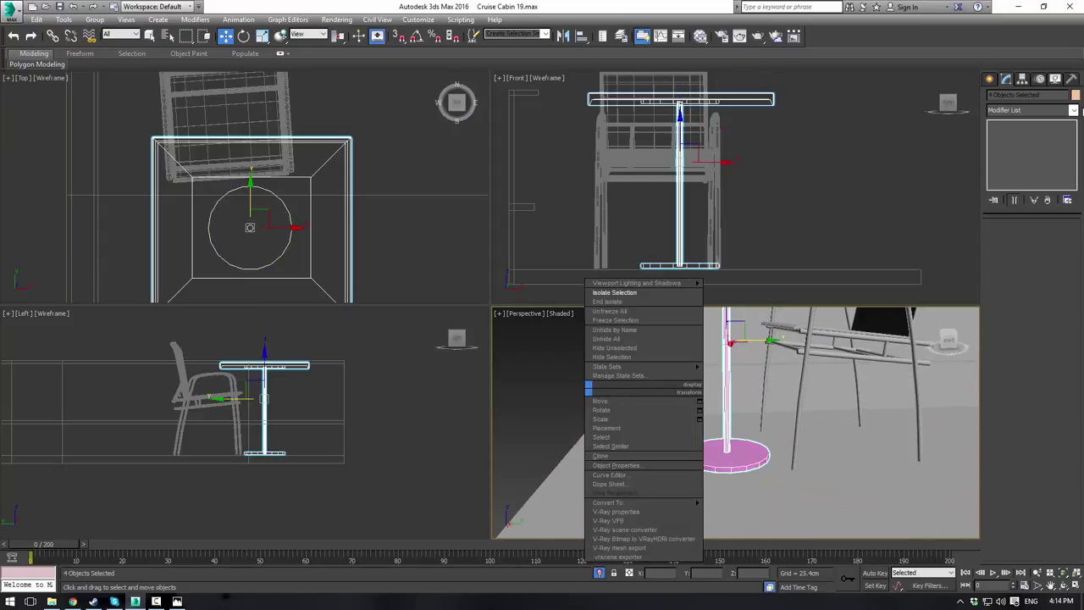
{"action": "left_click", "coordinate": [1075, 98]}
{"action": "left_click", "coordinate": [615, 327]}
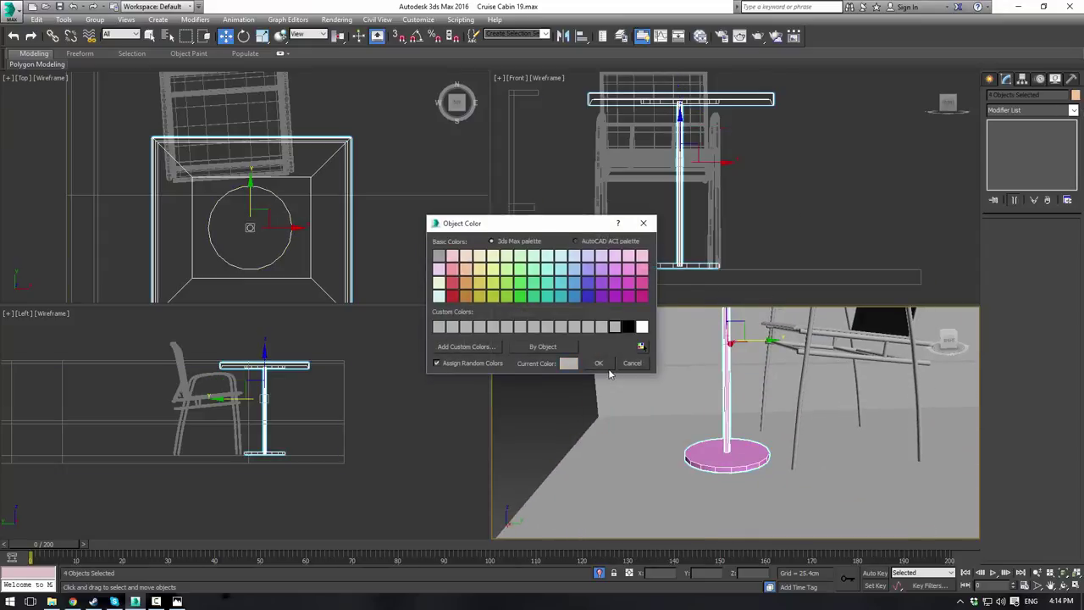
{"action": "left_click", "coordinate": [601, 364]}
{"action": "left_click", "coordinate": [559, 399]}
Step: End the isolation mode and switch the Perspective viewport to the cabin's camera view
{"action": "right_click", "coordinate": [559, 399]}
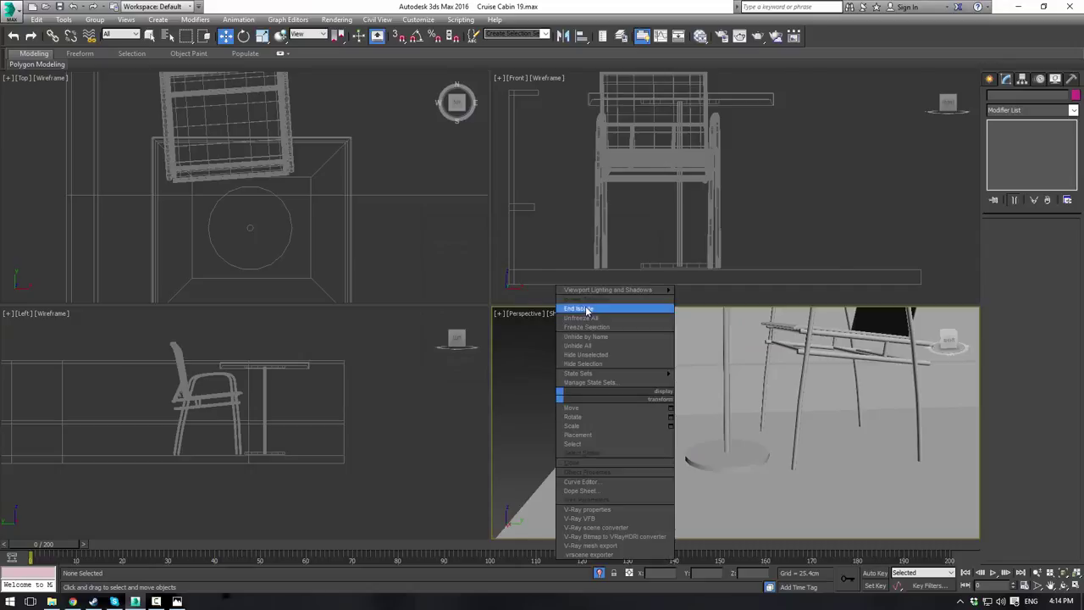
{"action": "left_click", "coordinate": [588, 311]}
{"action": "key", "text": "c"}
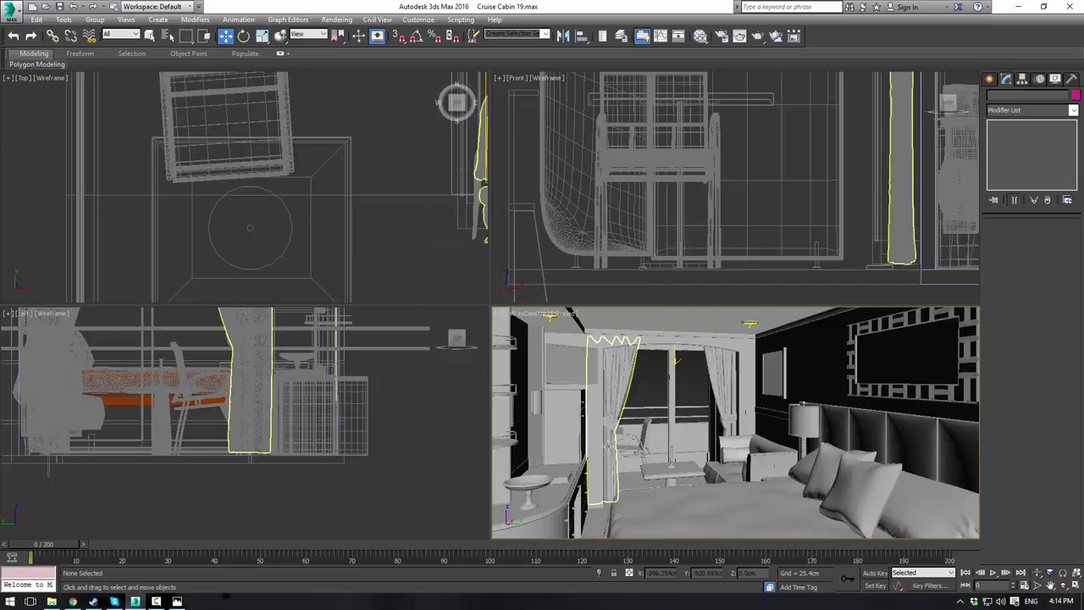
Step: Thin the tabletop by lowering its upper vertices to about Z -82.37 cm in the Front view, then deselect it
{"action": "left_click", "coordinate": [619, 433]}
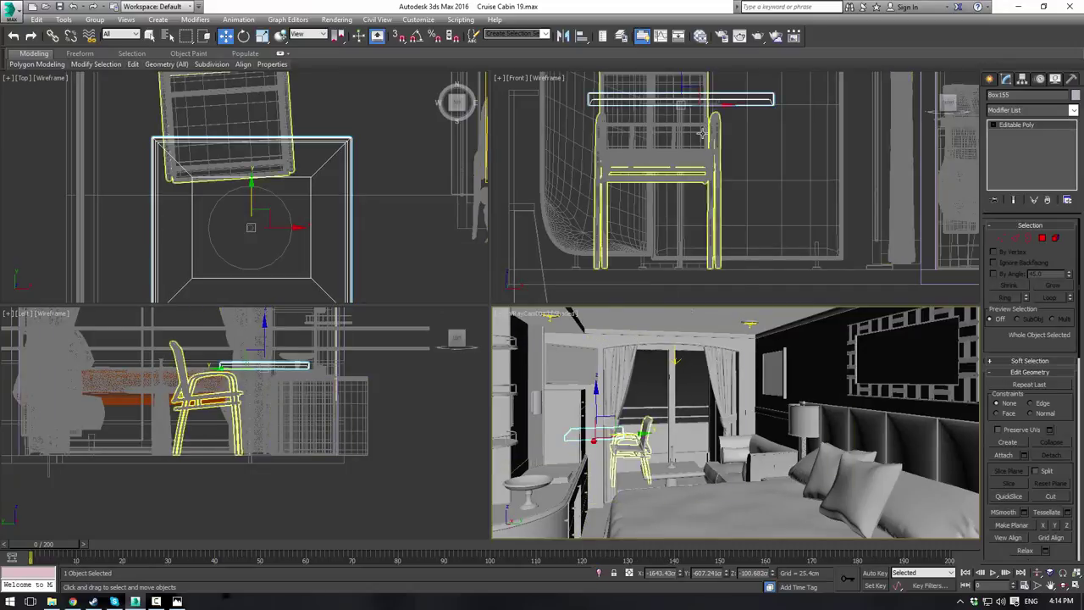
{"action": "middle_click_drag", "start_coordinate": [702, 126], "coordinate": [712, 212]}
{"action": "scroll", "coordinate": [682, 165], "scroll_direction": "up", "scroll_amount": 3}
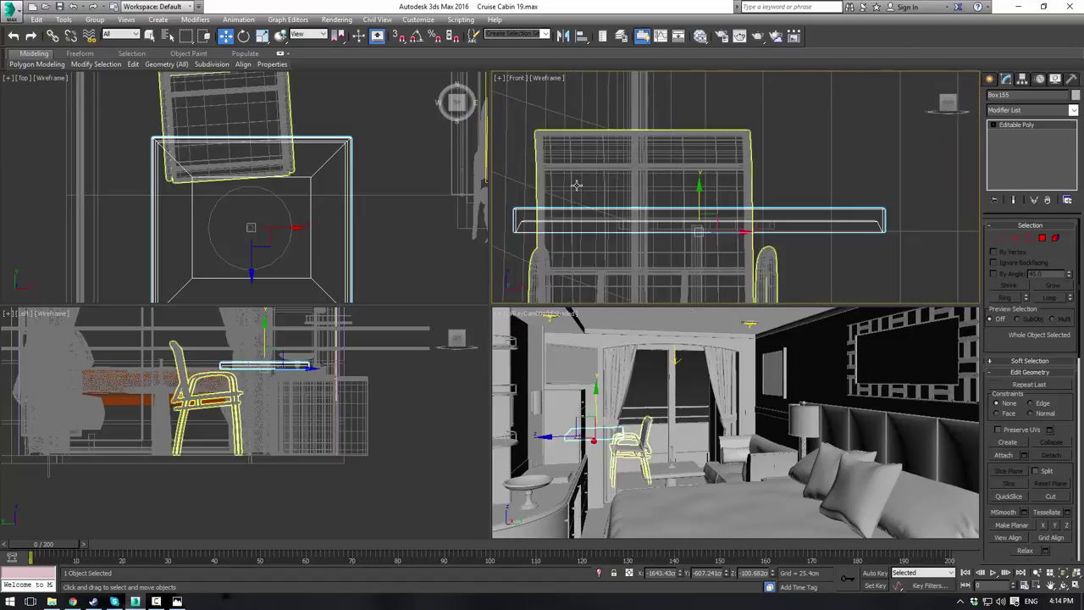
{"action": "middle_click_drag", "start_coordinate": [535, 192], "coordinate": [559, 175]}
{"action": "key", "text": "q"}
{"action": "key", "text": "1"}
{"action": "left_click_drag", "start_coordinate": [527, 165], "coordinate": [957, 199]}
{"action": "key", "text": "w"}
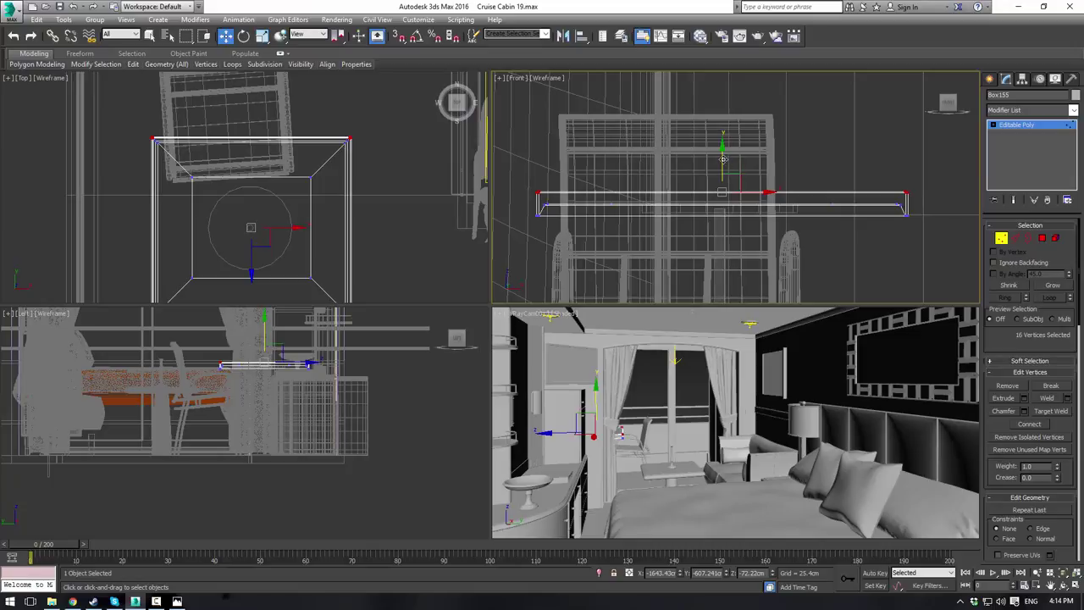
{"action": "left_click_drag", "start_coordinate": [724, 160], "coordinate": [730, 168]}
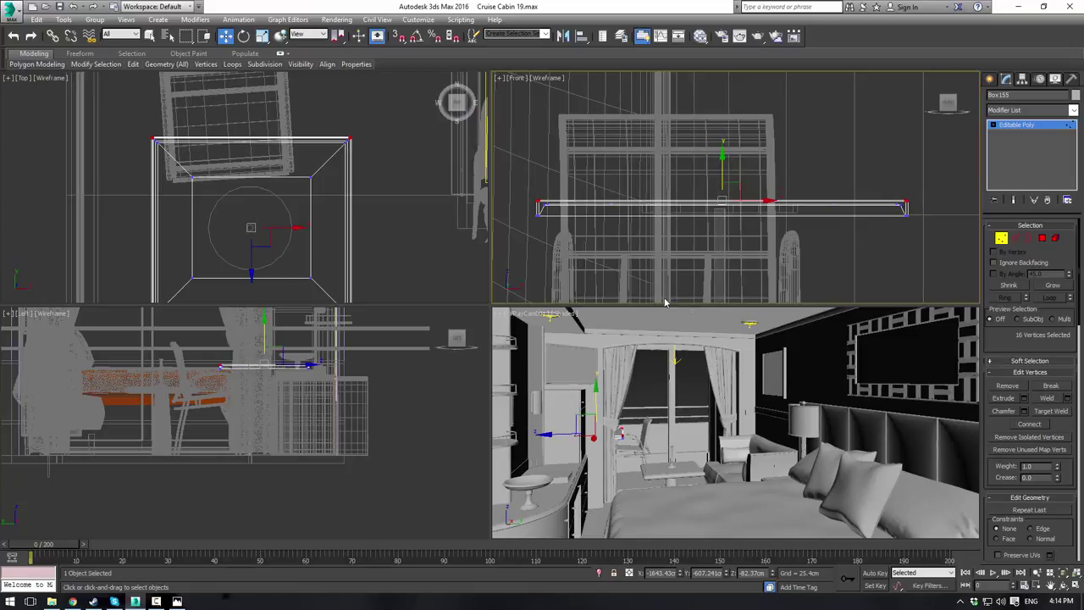
{"action": "left_click", "coordinate": [1008, 129]}
{"action": "left_click", "coordinate": [634, 395]}
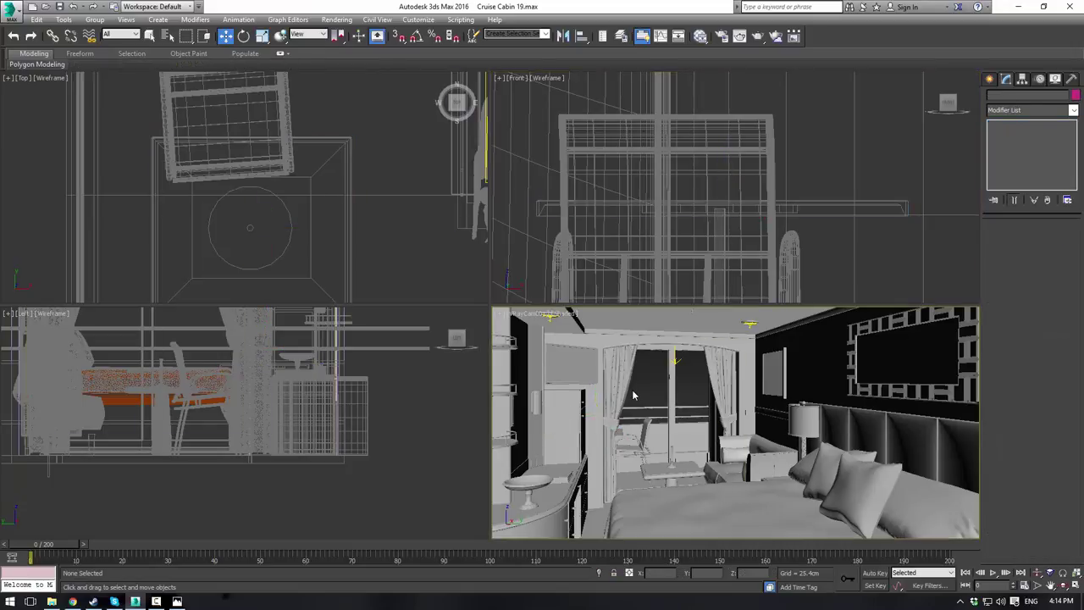
Step: Save the scene as a new file, Cruise Cabin 20.max, with the camera view maximized
{"action": "key", "text": "alt+space"}
{"action": "left_click", "coordinate": [647, 383]}
{"action": "key", "text": "alt+w"}
{"action": "left_click", "coordinate": [11, 12]}
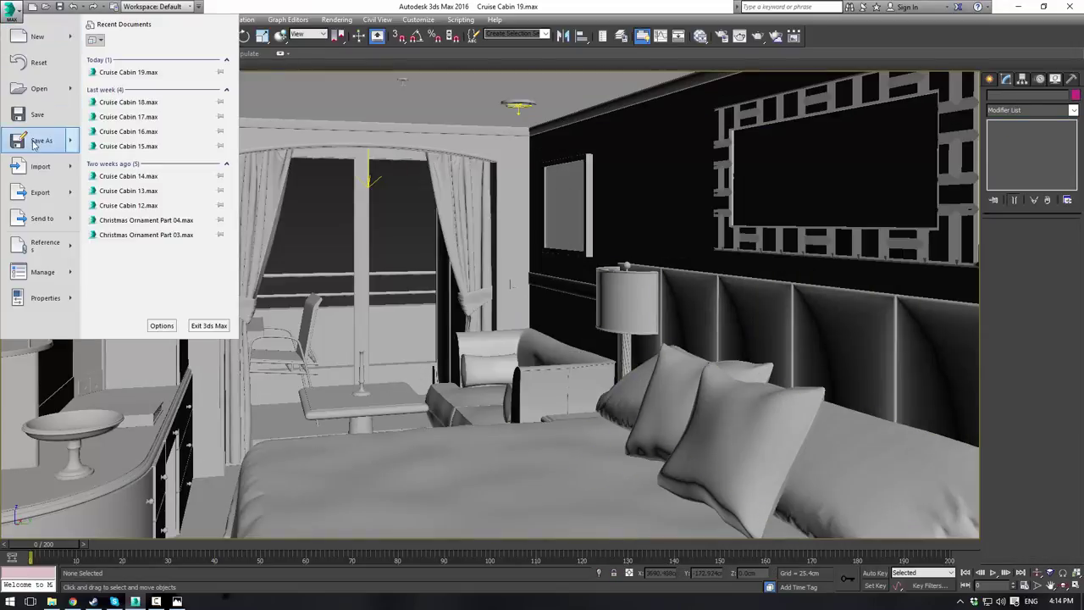
{"action": "left_click", "coordinate": [35, 143]}
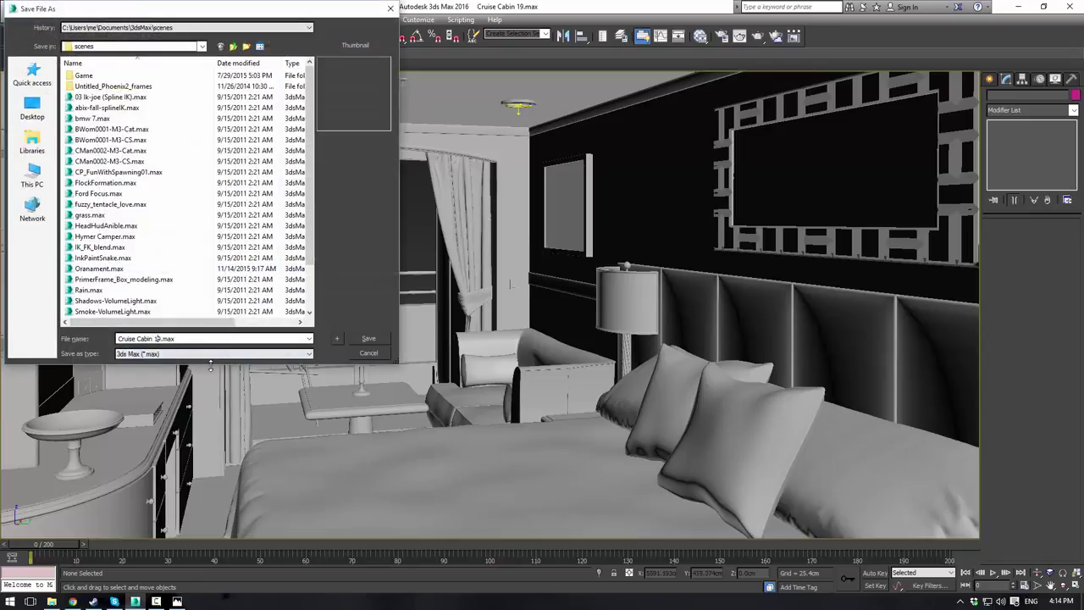
{"action": "key", "text": "Return"}
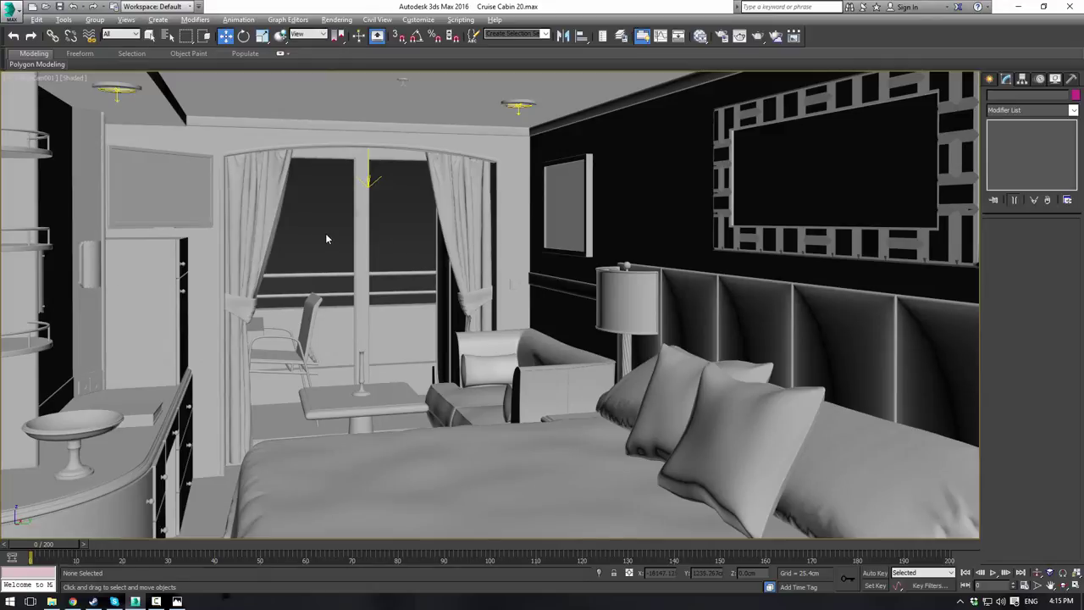
Step: Rotate the whole balcony table slightly counterclockwise in the Top view to match the chair's angle, and check it in the camera view
{"action": "key", "text": "alt+w"}
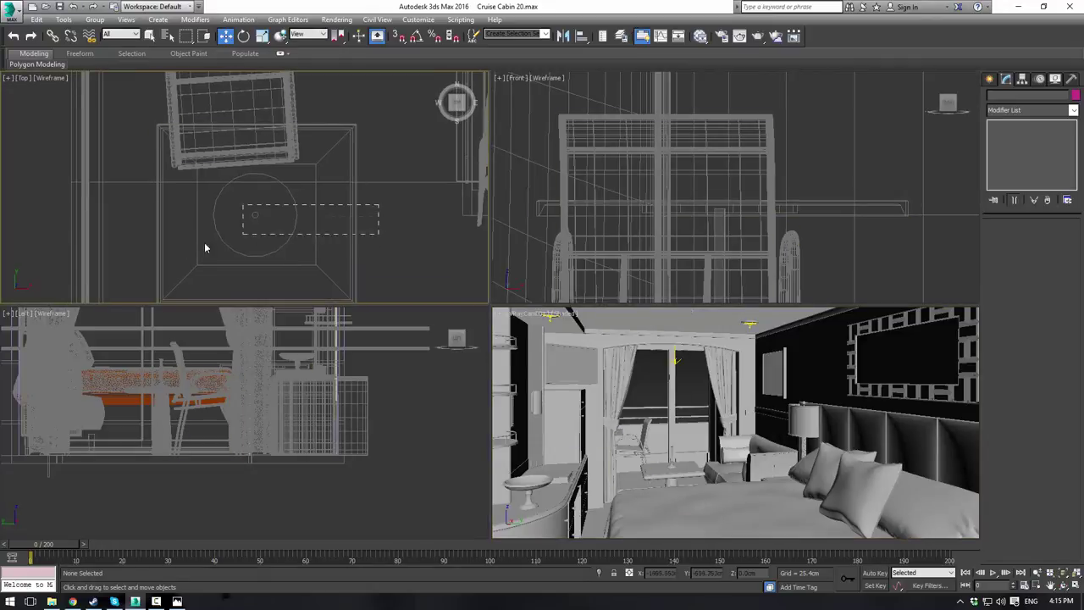
{"action": "left_click_drag", "start_coordinate": [204, 248], "coordinate": [183, 248]}
{"action": "key", "text": "e"}
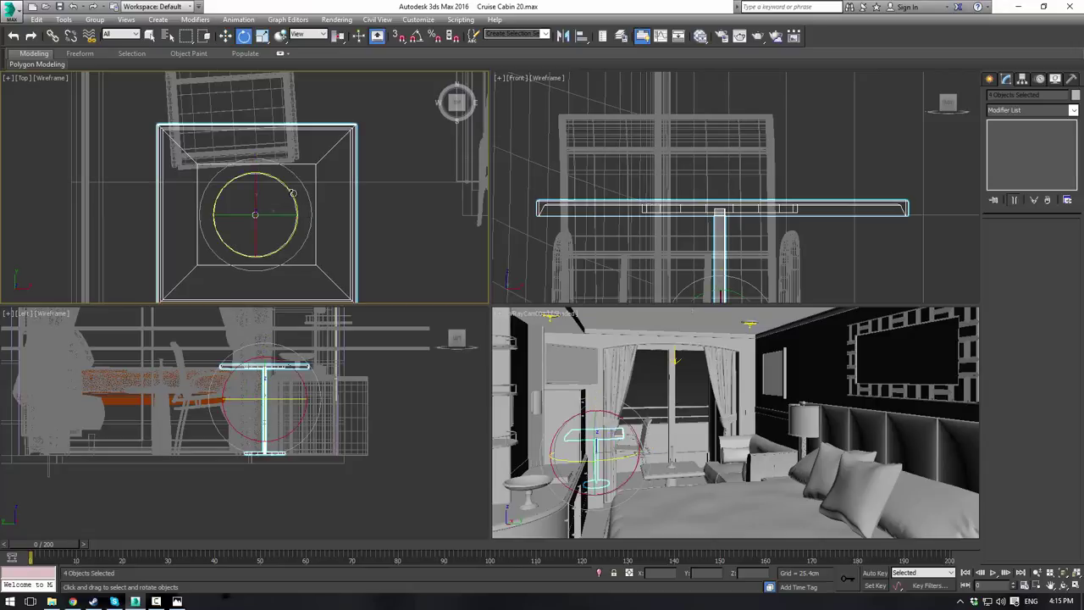
{"action": "left_click_drag", "start_coordinate": [293, 193], "coordinate": [288, 185]}
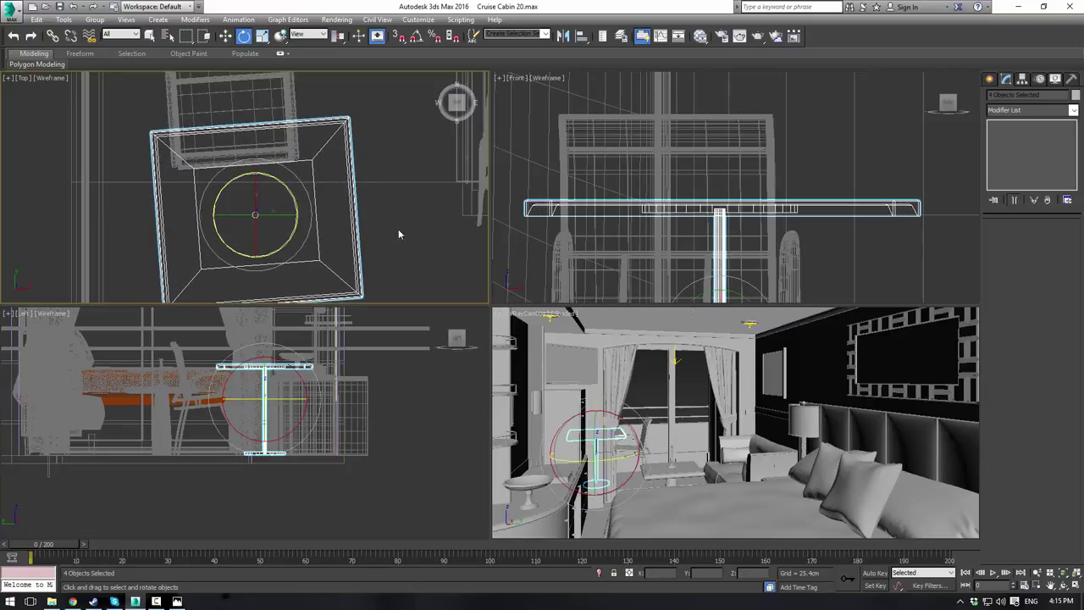
{"action": "left_click", "coordinate": [400, 234]}
{"action": "right_click", "coordinate": [661, 384]}
{"action": "key", "text": "alt+w"}
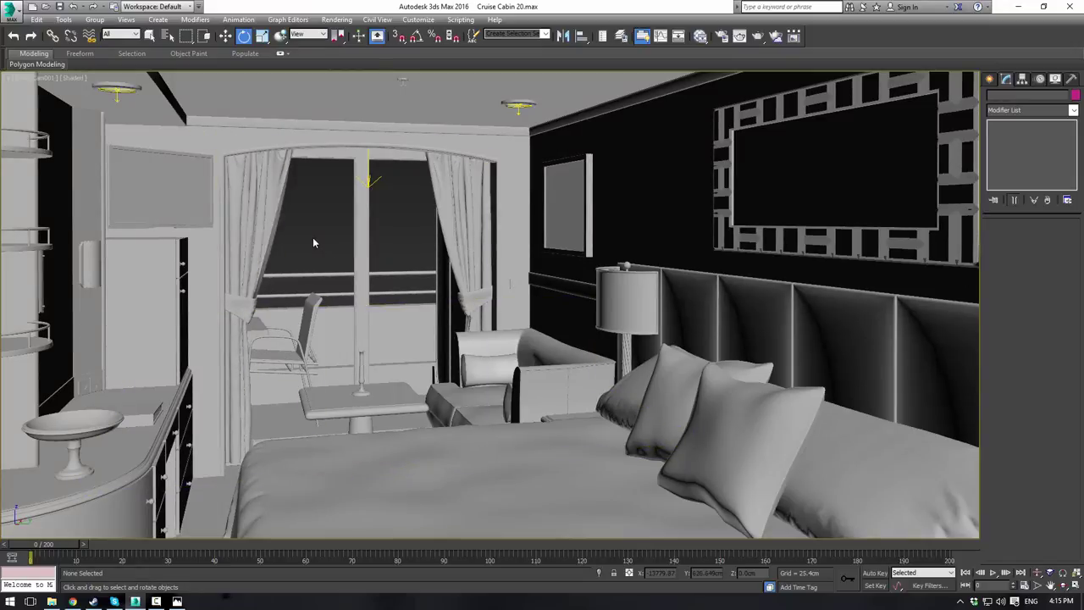
{"action": "key", "text": "alt+w"}
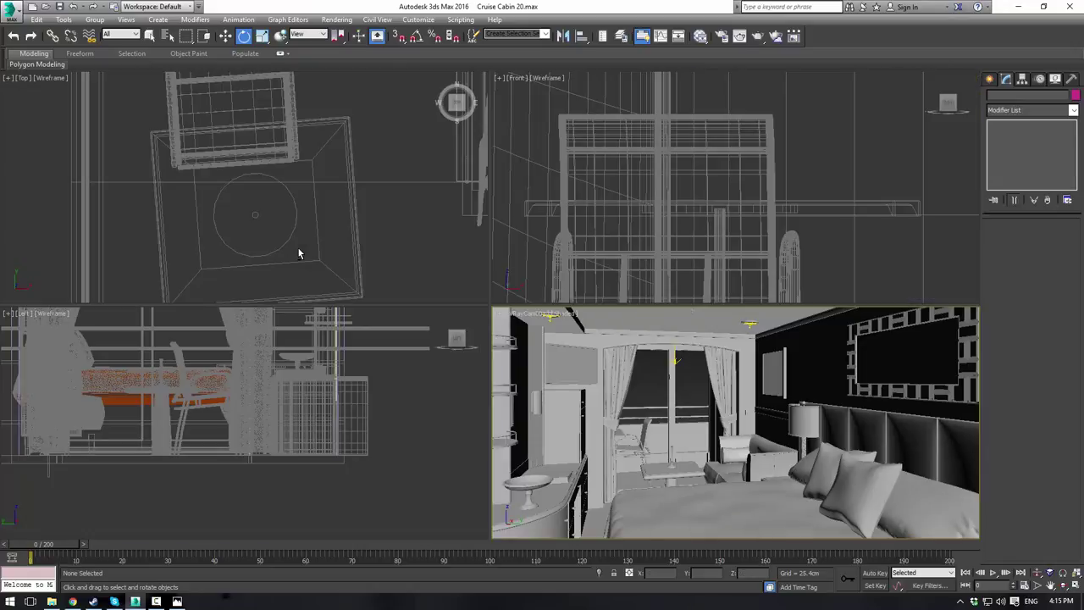
Step: Raise the balcony table's tabletop by about 17 cm in the Front view
{"action": "scroll", "coordinate": [645, 185], "scroll_direction": "down", "scroll_amount": 6}
{"action": "scroll", "coordinate": [646, 187], "scroll_direction": "down", "scroll_amount": 1}
{"action": "middle_click_drag", "start_coordinate": [646, 188], "coordinate": [674, 218]}
{"action": "scroll", "coordinate": [674, 219], "scroll_direction": "up", "scroll_amount": 1}
{"action": "scroll", "coordinate": [677, 179], "scroll_direction": "up", "scroll_amount": 2}
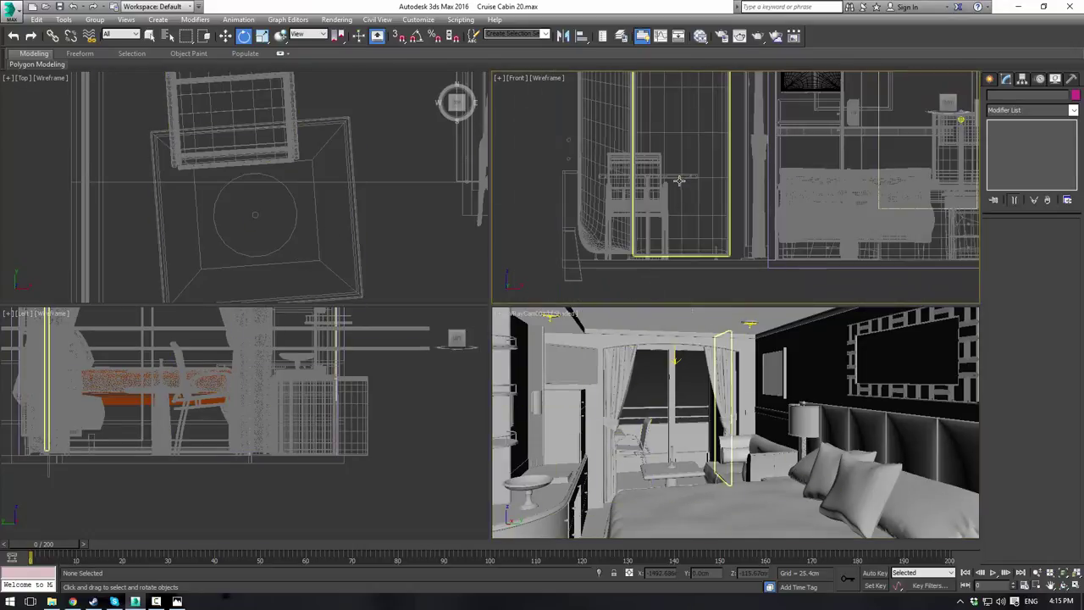
{"action": "left_click", "coordinate": [678, 177]}
{"action": "scroll", "coordinate": [652, 188], "scroll_direction": "up", "scroll_amount": 6}
{"action": "key", "text": "w"}
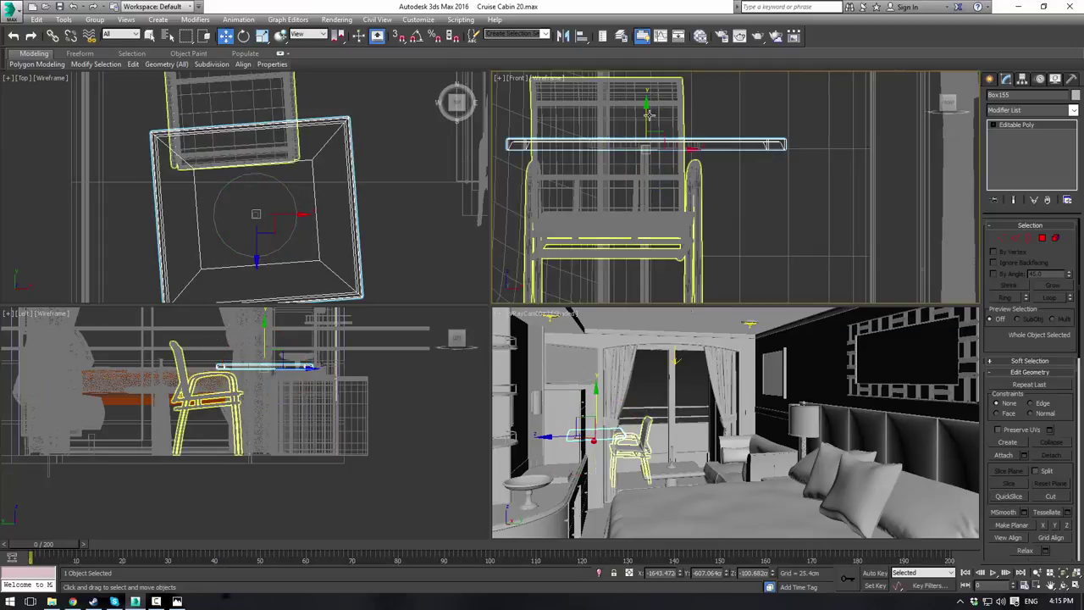
{"action": "left_click_drag", "start_coordinate": [643, 117], "coordinate": [652, 106]}
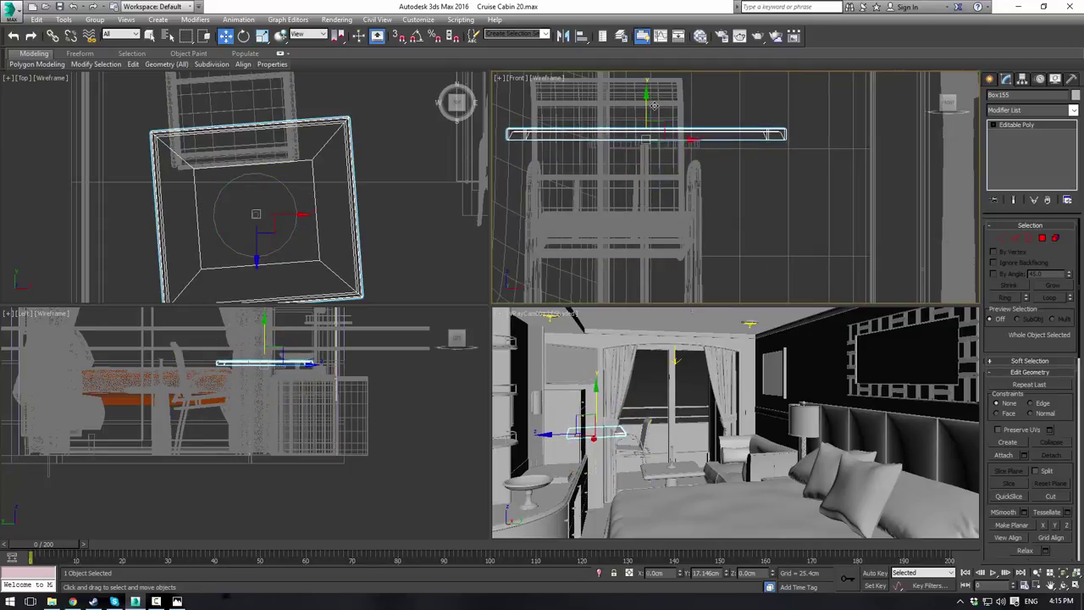
Step: Raise the top vertices of the table's post to about Z -77.13 cm, then leave vertex editing
{"action": "left_click", "coordinate": [644, 153]}
{"action": "key", "text": "1"}
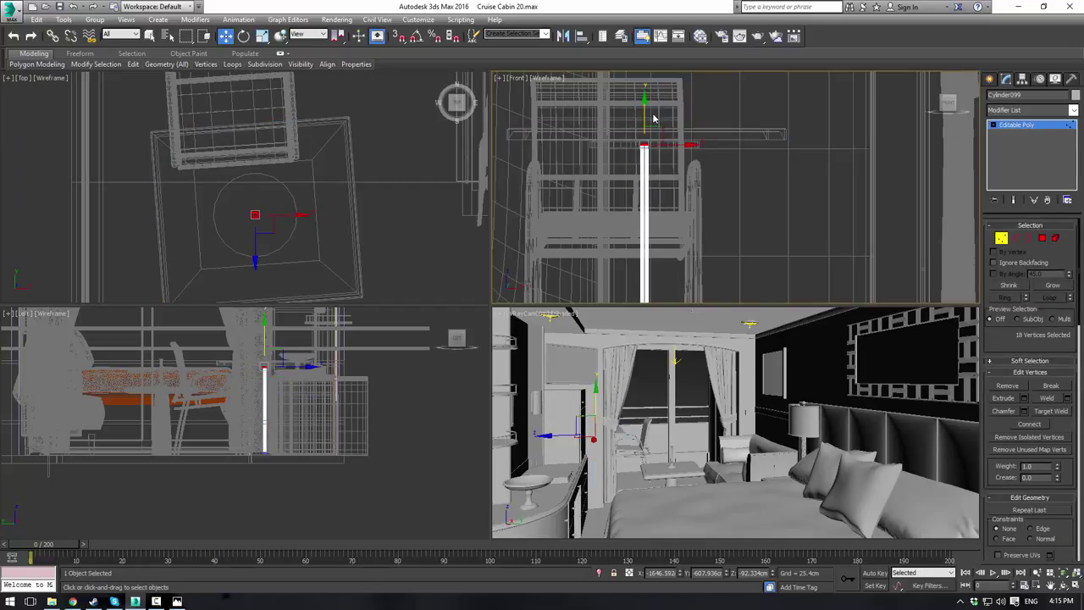
{"action": "left_click_drag", "start_coordinate": [645, 111], "coordinate": [645, 102]}
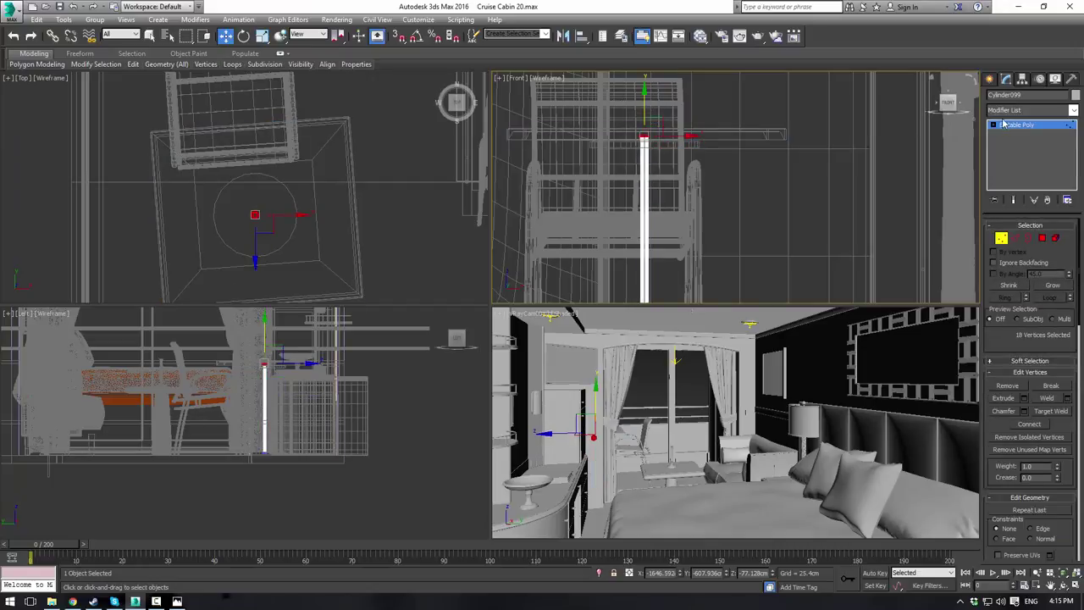
{"action": "left_click", "coordinate": [1014, 126]}
Step: Move the disc beneath the tabletop up to about Z -72.32 cm in the Front view
{"action": "left_click", "coordinate": [663, 145]}
{"action": "left_click", "coordinate": [652, 96]}
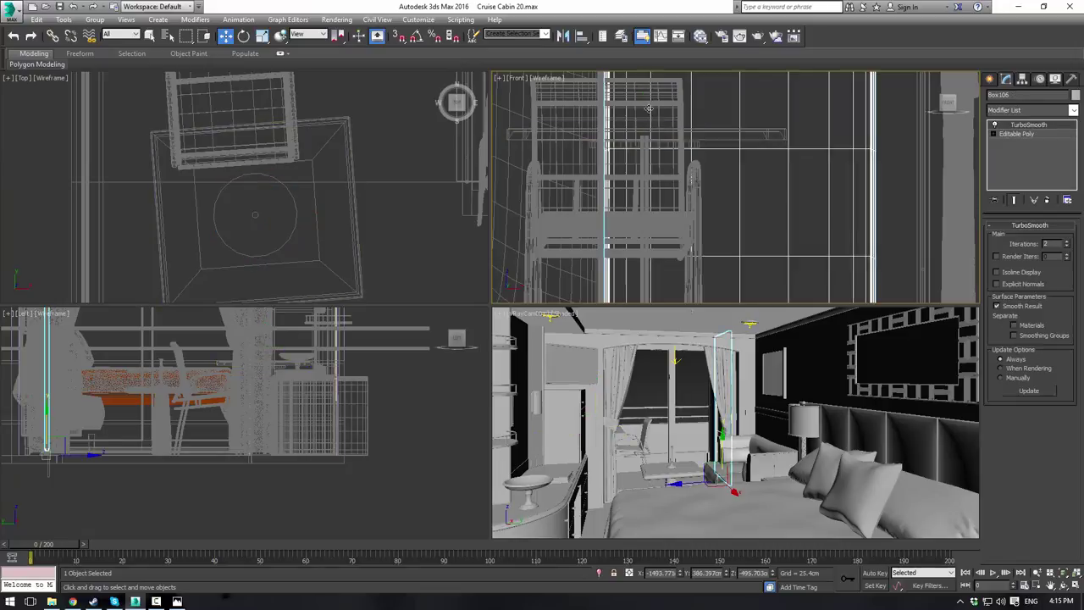
{"action": "left_click", "coordinate": [698, 145]}
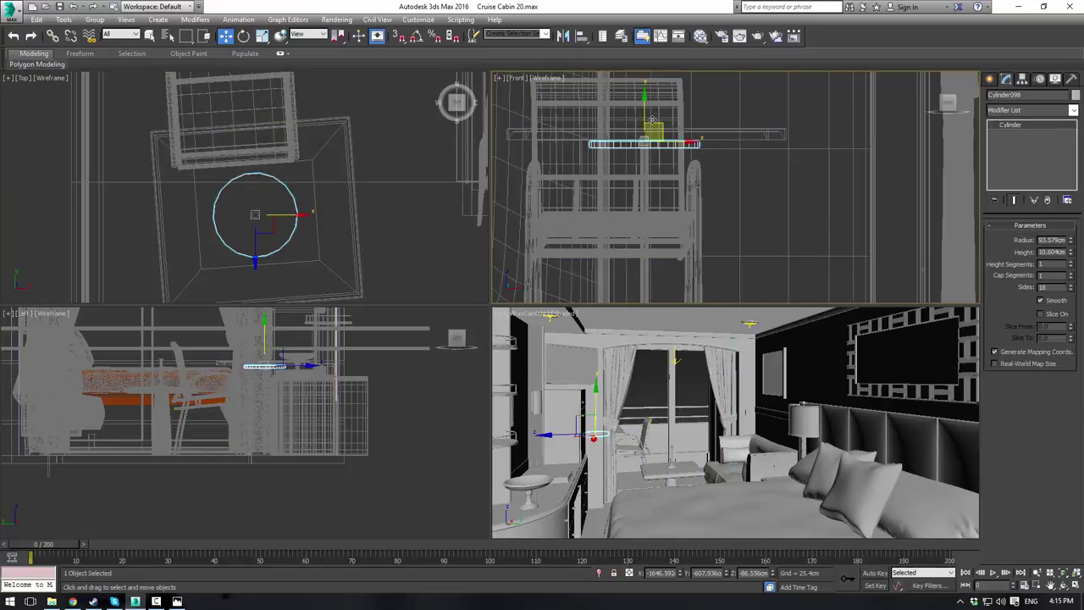
{"action": "left_click_drag", "start_coordinate": [645, 113], "coordinate": [654, 105]}
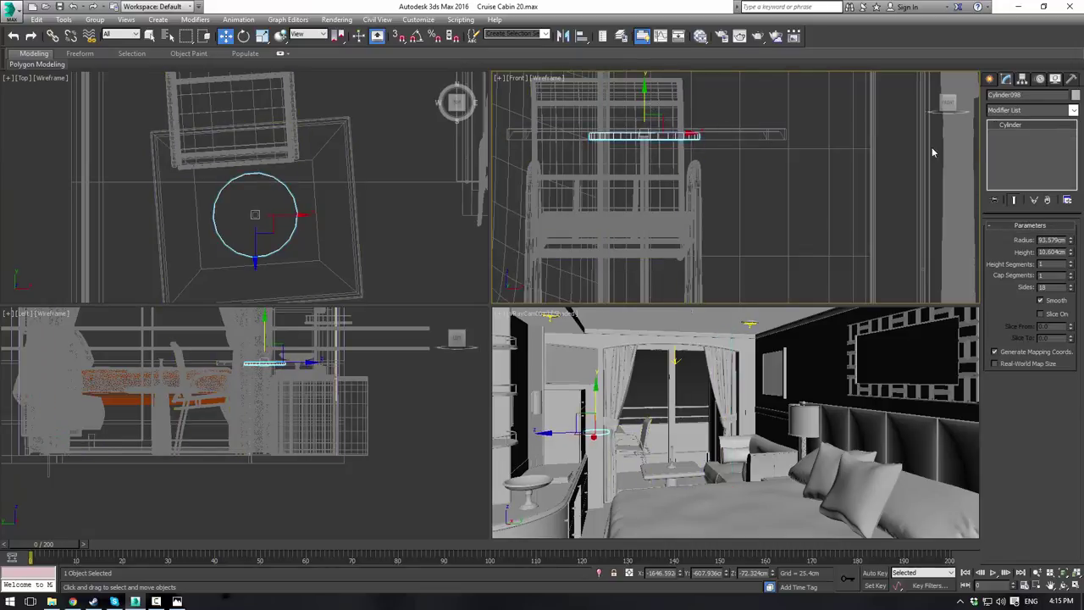
Step: Examine the balcony table and chair in the maximized camera view using wireframe, edged-faces and plain shaded display
{"action": "left_click", "coordinate": [694, 387]}
{"action": "key", "text": "alt+w"}
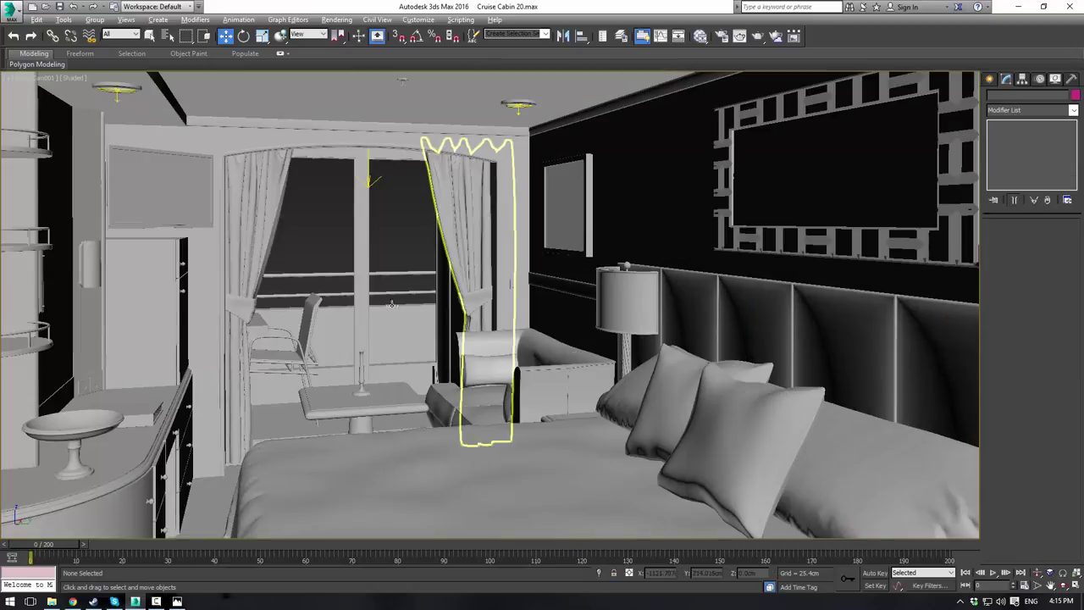
{"action": "left_click", "coordinate": [260, 321]}
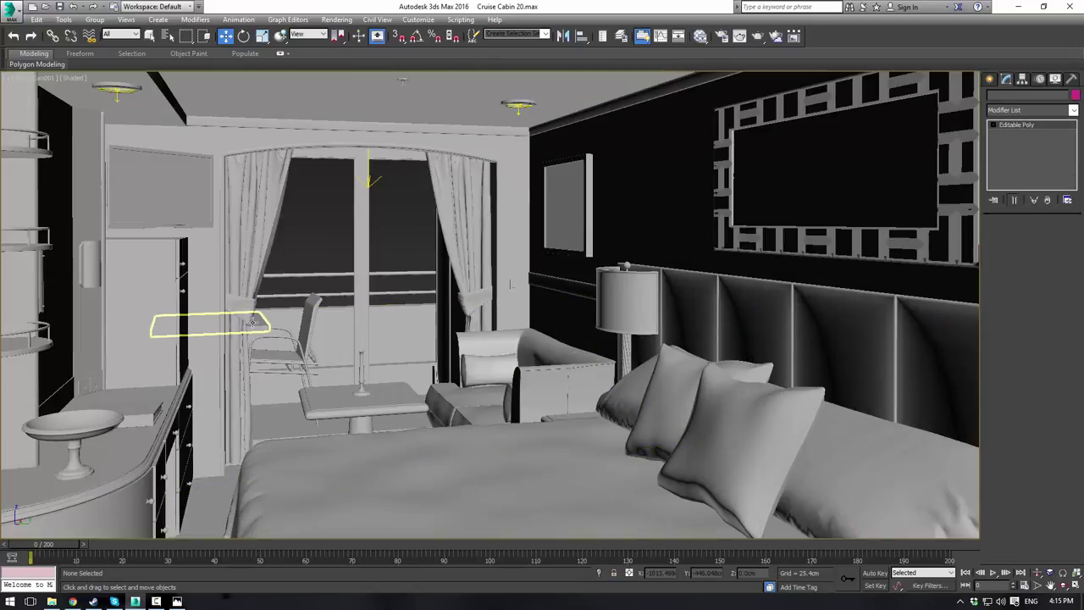
{"action": "left_click", "coordinate": [313, 233]}
{"action": "key", "text": "F3"}
{"action": "key", "text": "F3"}
{"action": "key", "text": "F3"}
{"action": "key", "text": "F3"}
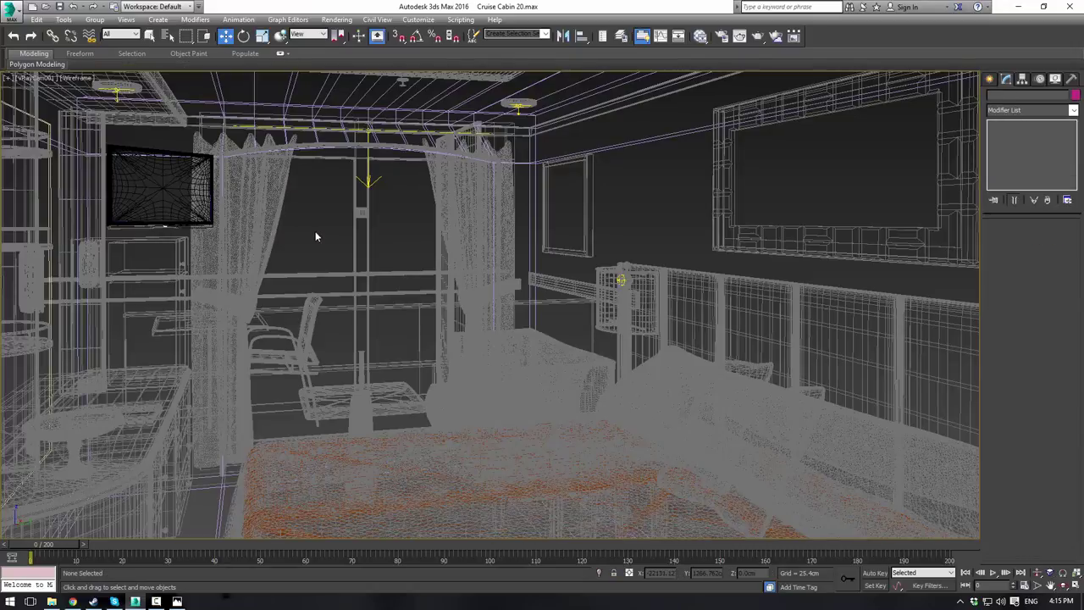
{"action": "key", "text": "F4"}
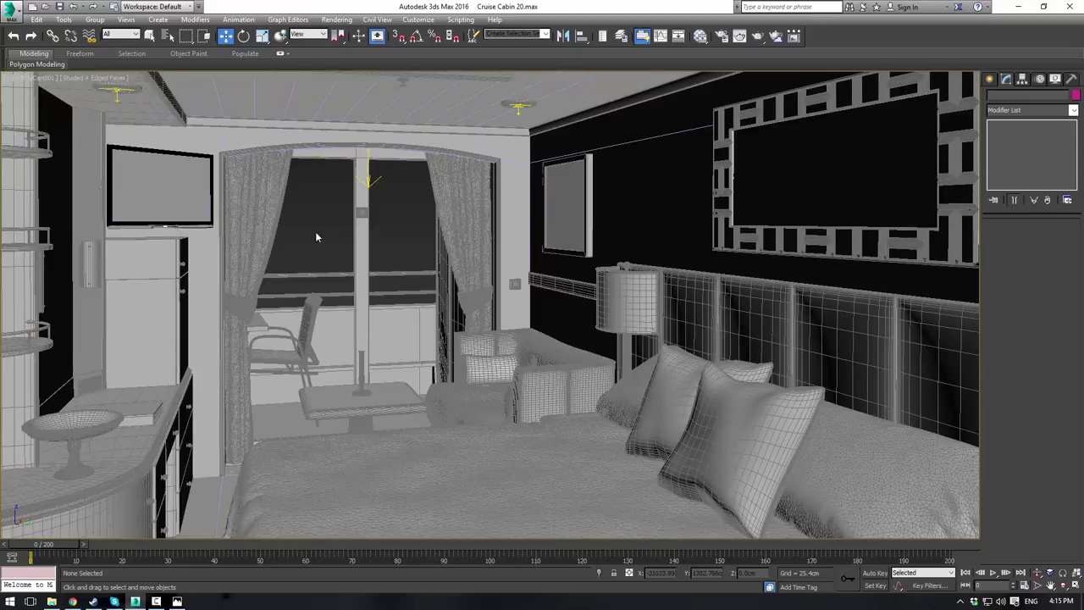
{"action": "key", "text": "F4"}
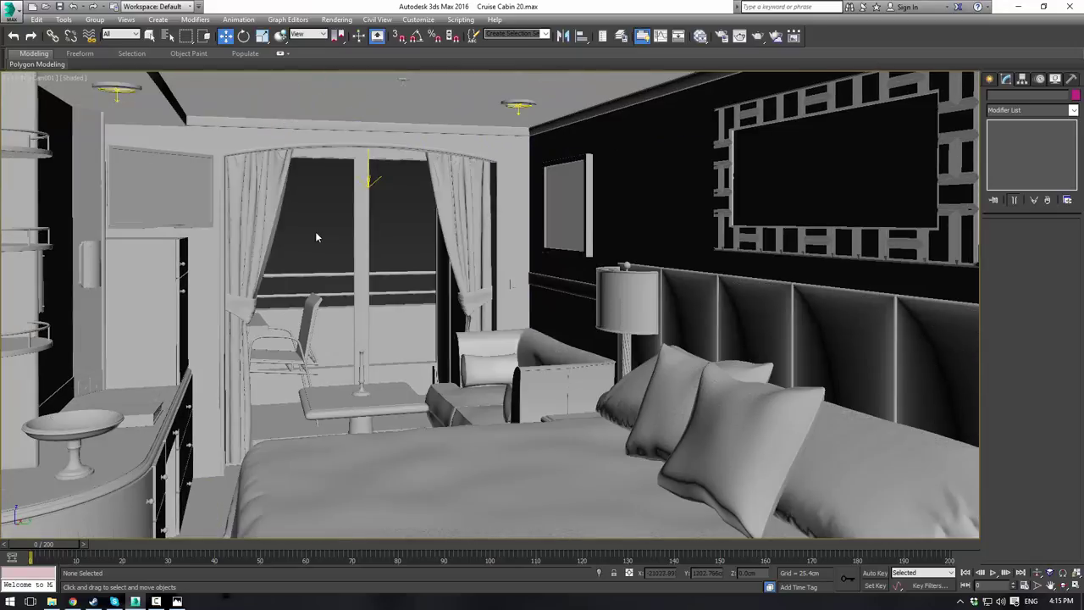
Step: Switch to the Perspective view and create a tube with radii of about 187 and 151 cm on the floor beside the desk
{"action": "key", "text": "p"}
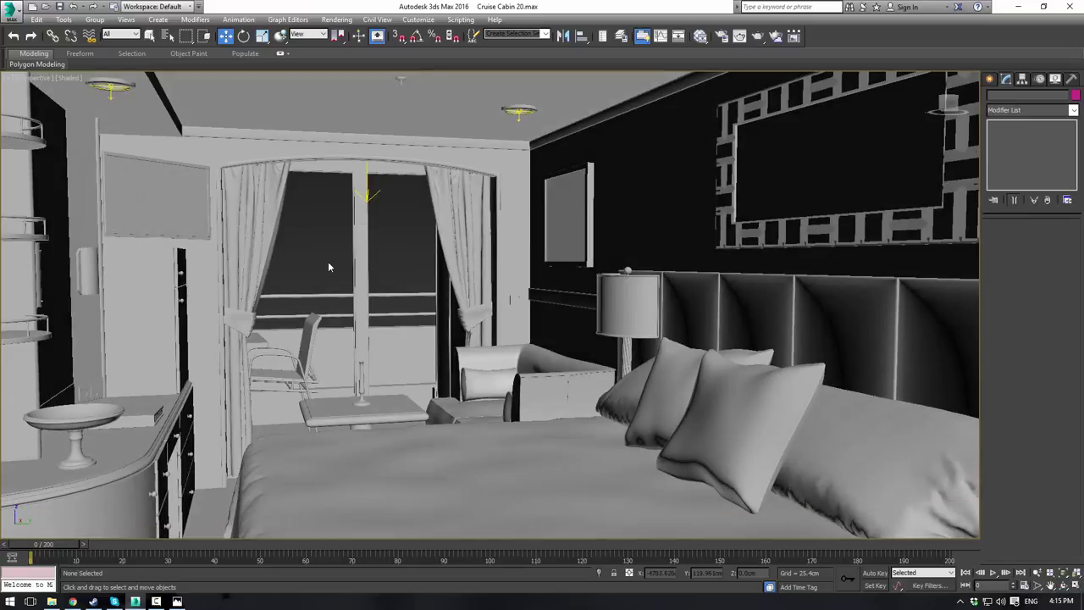
{"action": "scroll", "coordinate": [346, 283], "scroll_direction": "down", "scroll_amount": 5}
{"action": "mouse_move", "coordinate": [428, 283]}
{"action": "middle_mouse_down", "text": "alt"}
{"action": "mouse_move", "coordinate": [414, 310]}
{"action": "mouse_move", "coordinate": [430, 271]}
{"action": "middle_mouse_up", "text": "alt"}
{"action": "scroll", "coordinate": [431, 271], "scroll_direction": "up", "scroll_amount": 5}
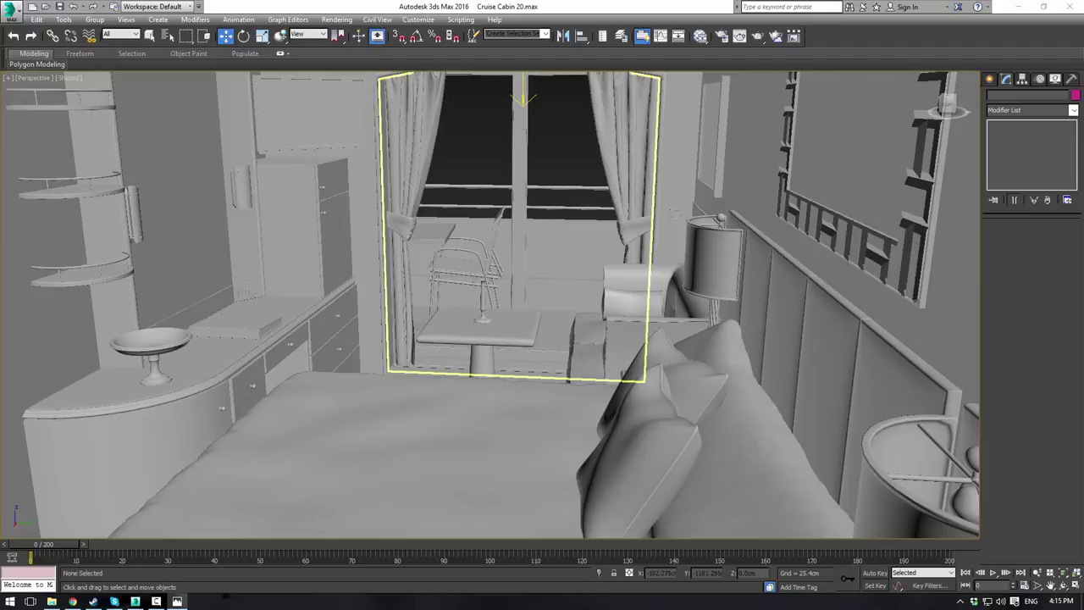
{"action": "left_click_drag", "start_coordinate": [0, 53], "coordinate": [0, 14]}
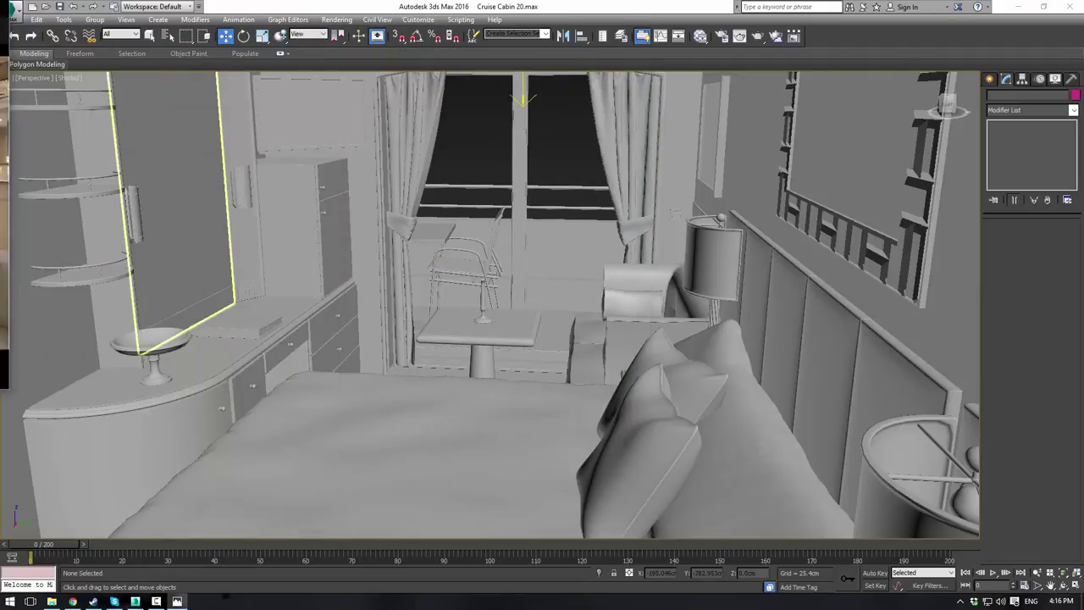
{"action": "middle_click_drag", "start_coordinate": [335, 360], "coordinate": [426, 331], "text": "alt"}
{"action": "left_click", "coordinate": [990, 81]}
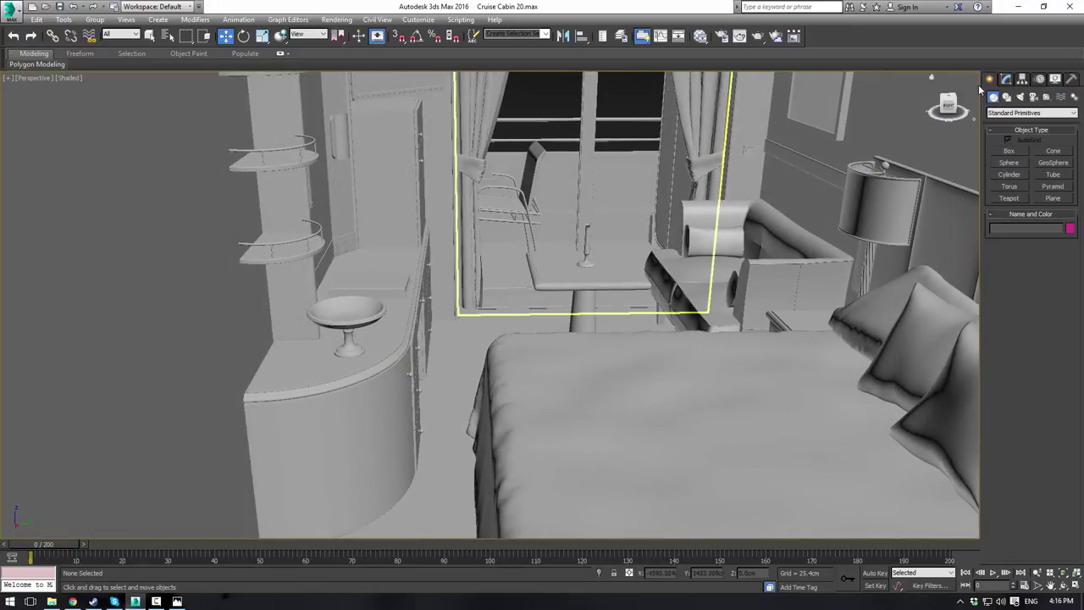
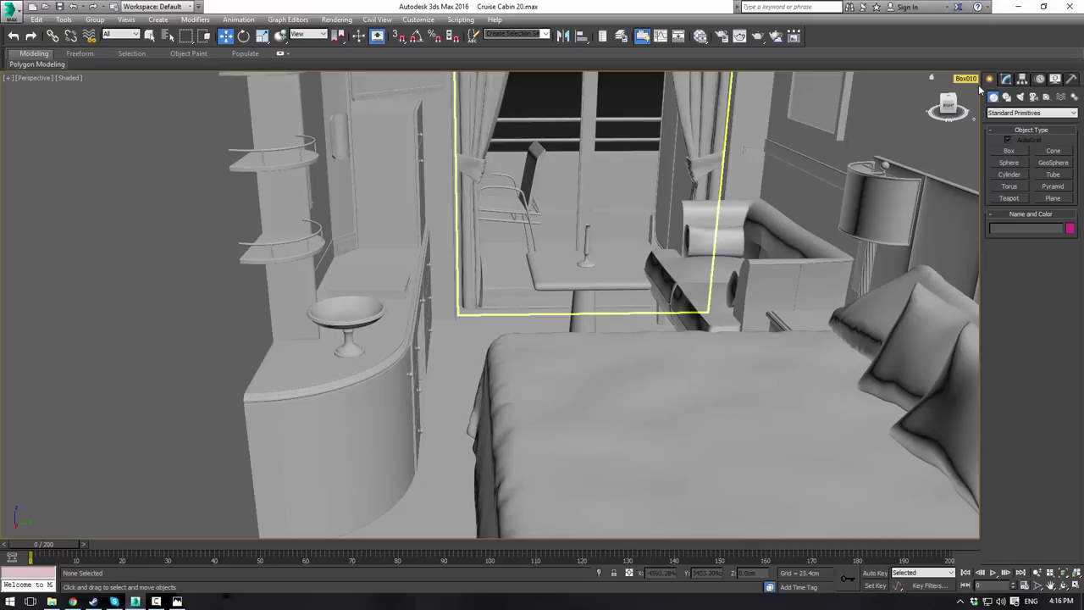
{"action": "left_click", "coordinate": [1009, 174]}
{"action": "middle_click_drag", "start_coordinate": [497, 301], "coordinate": [650, 225], "text": "alt"}
{"action": "left_click", "coordinate": [1052, 177]}
{"action": "left_click_drag", "start_coordinate": [458, 390], "coordinate": [452, 437]}
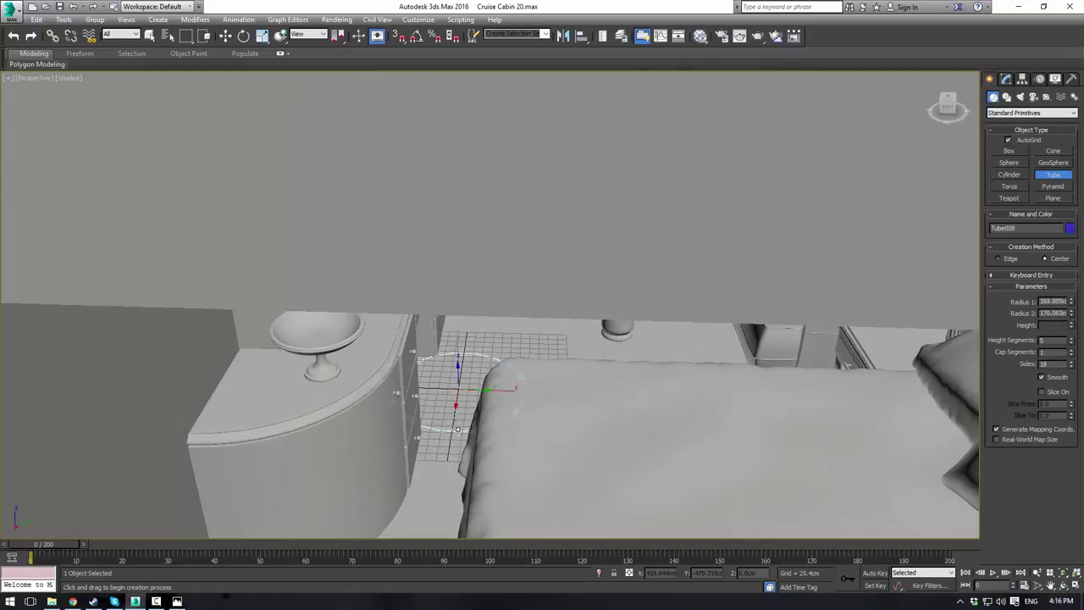
{"action": "left_click", "coordinate": [452, 431]}
{"action": "left_click", "coordinate": [454, 422]}
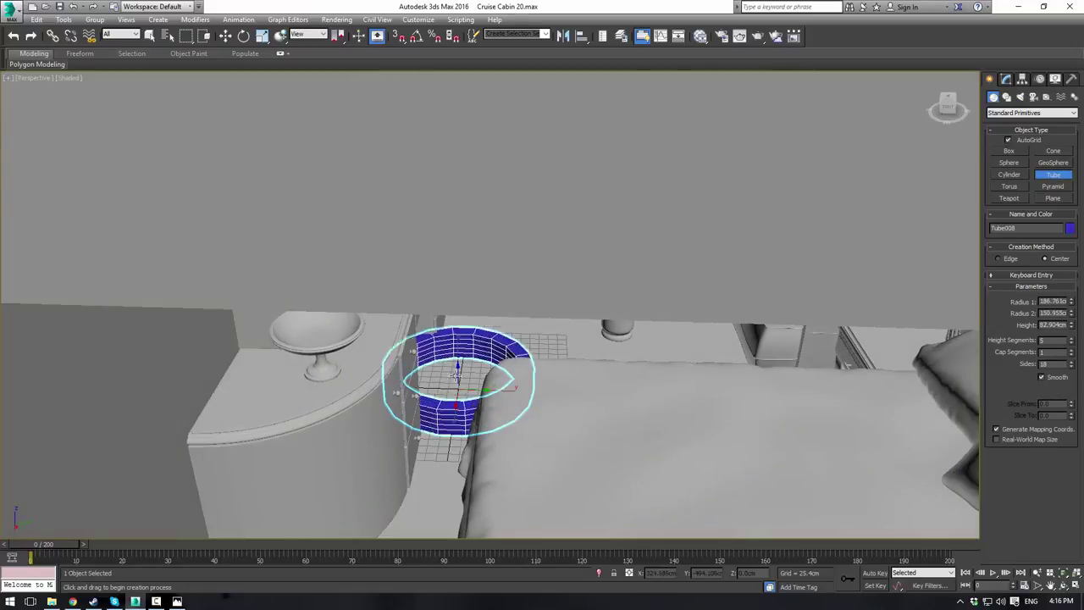
{"action": "left_click", "coordinate": [469, 338]}
Step: Move the tube to the desk's drawer front at about X -366.54, Y -652.52 cm and inspect it shaded in the Perspective view
{"action": "mouse_move", "coordinate": [470, 337]}
{"action": "middle_mouse_down", "text": "alt"}
{"action": "mouse_move", "coordinate": [505, 307]}
{"action": "mouse_move", "coordinate": [438, 319]}
{"action": "mouse_move", "coordinate": [458, 319]}
{"action": "mouse_move", "coordinate": [460, 307]}
{"action": "mouse_move", "coordinate": [439, 328]}
{"action": "mouse_move", "coordinate": [439, 314]}
{"action": "mouse_move", "coordinate": [428, 319]}
{"action": "middle_mouse_up", "text": "alt"}
{"action": "key", "text": "F3"}
{"action": "key", "text": "w"}
{"action": "key", "text": "alt+w"}
{"action": "scroll", "coordinate": [321, 149], "scroll_direction": "up", "scroll_amount": 8}
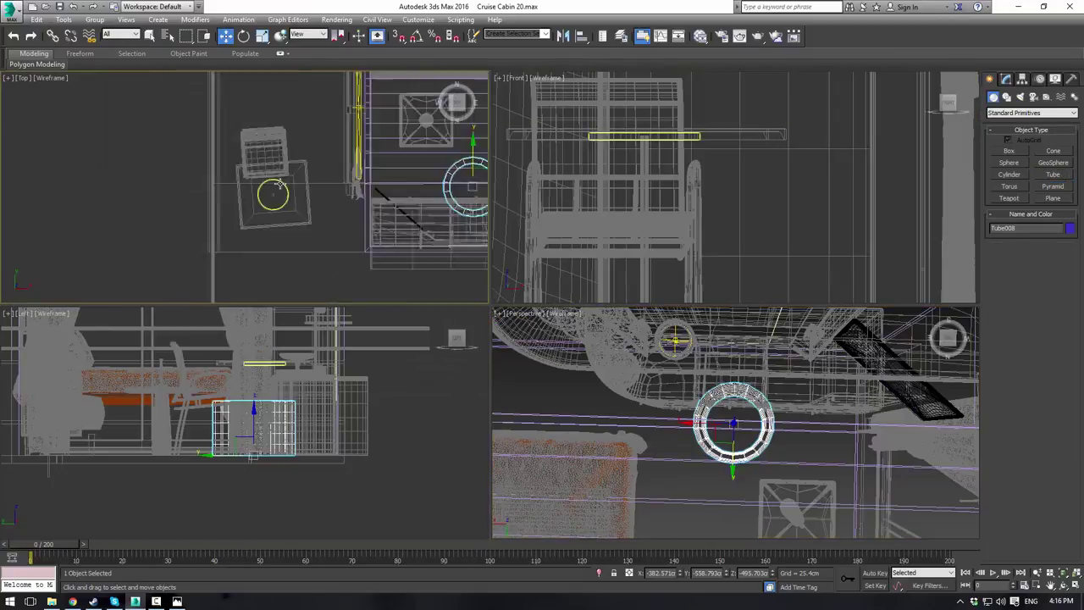
{"action": "middle_click_drag", "start_coordinate": [321, 149], "coordinate": [274, 220]}
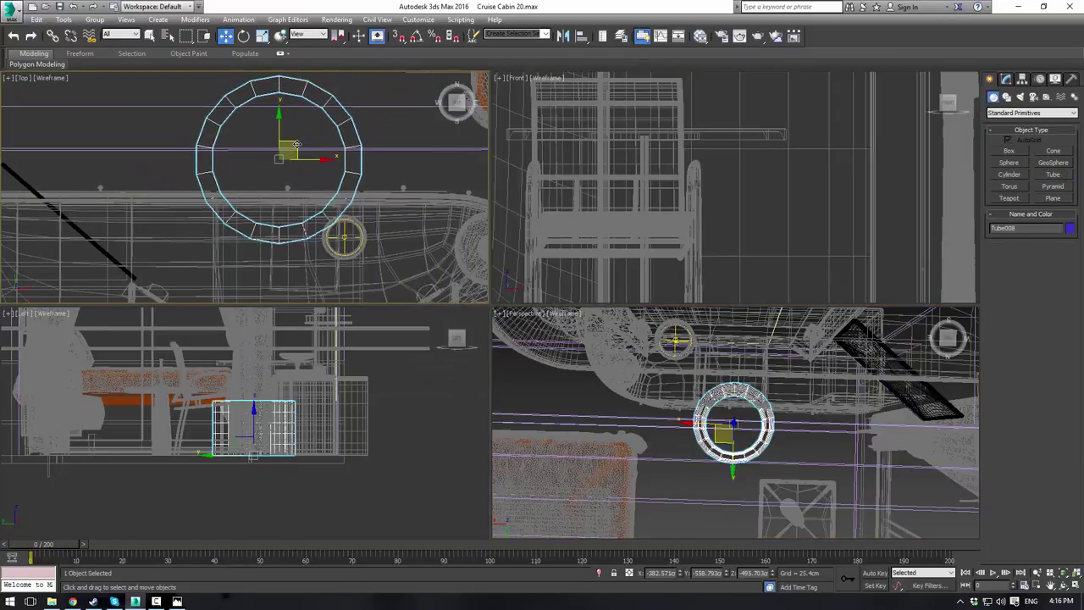
{"action": "scroll", "coordinate": [295, 144], "scroll_direction": "up", "scroll_amount": 2}
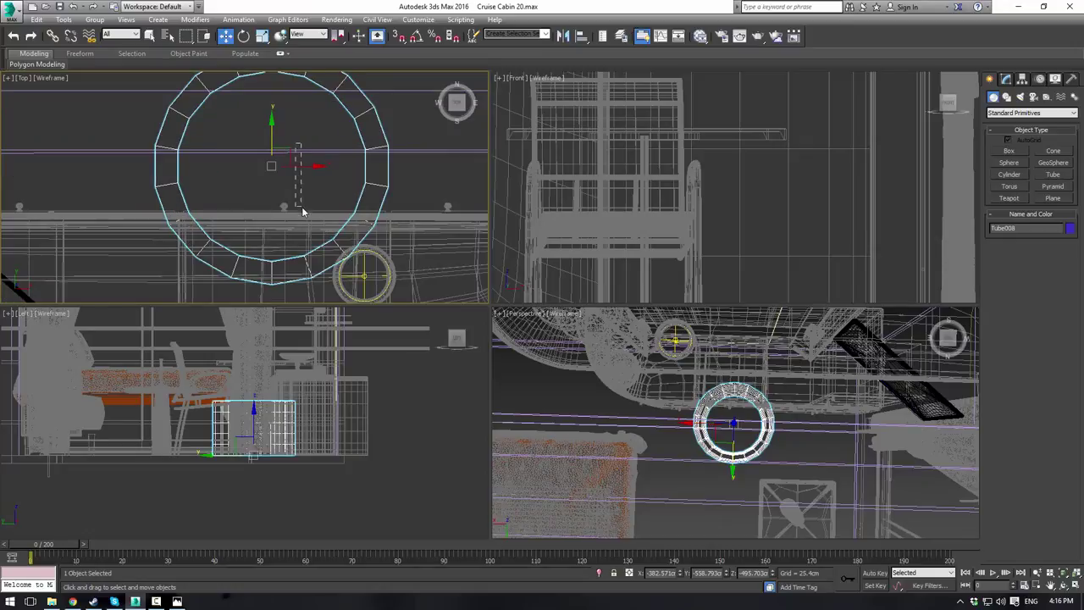
{"action": "left_click_drag", "start_coordinate": [302, 211], "coordinate": [303, 211]}
{"action": "left_click", "coordinate": [388, 182]}
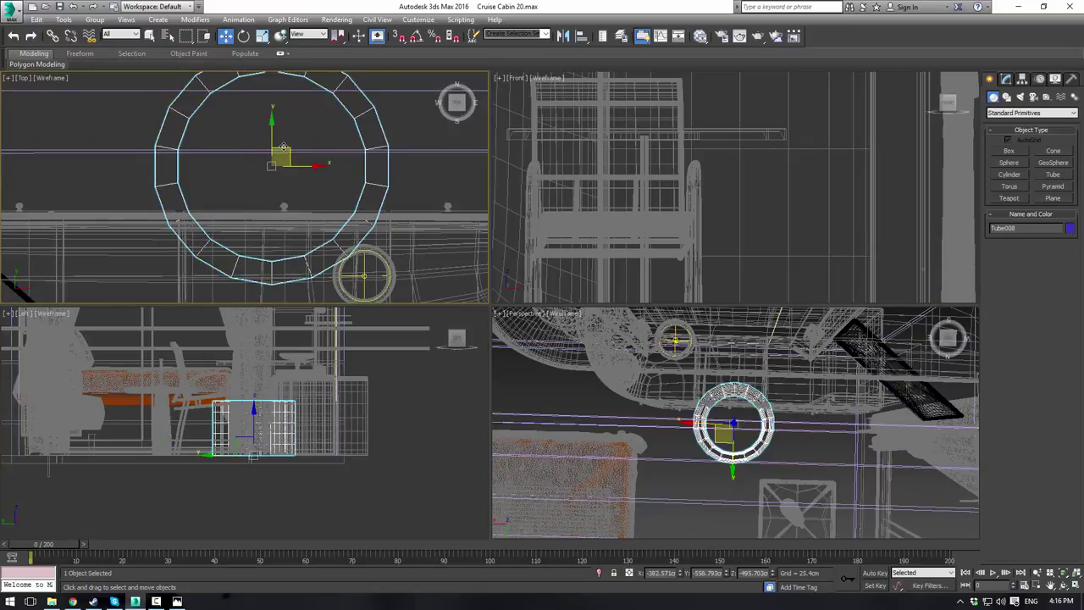
{"action": "left_click_drag", "start_coordinate": [283, 147], "coordinate": [293, 206]}
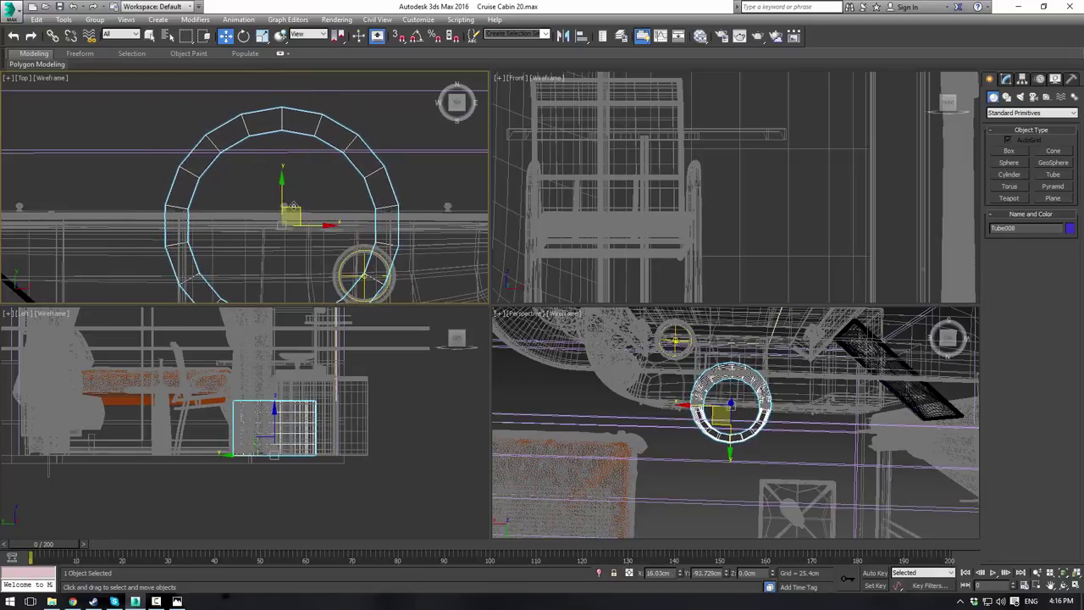
{"action": "middle_click_drag", "start_coordinate": [705, 439], "coordinate": [704, 384], "text": "alt"}
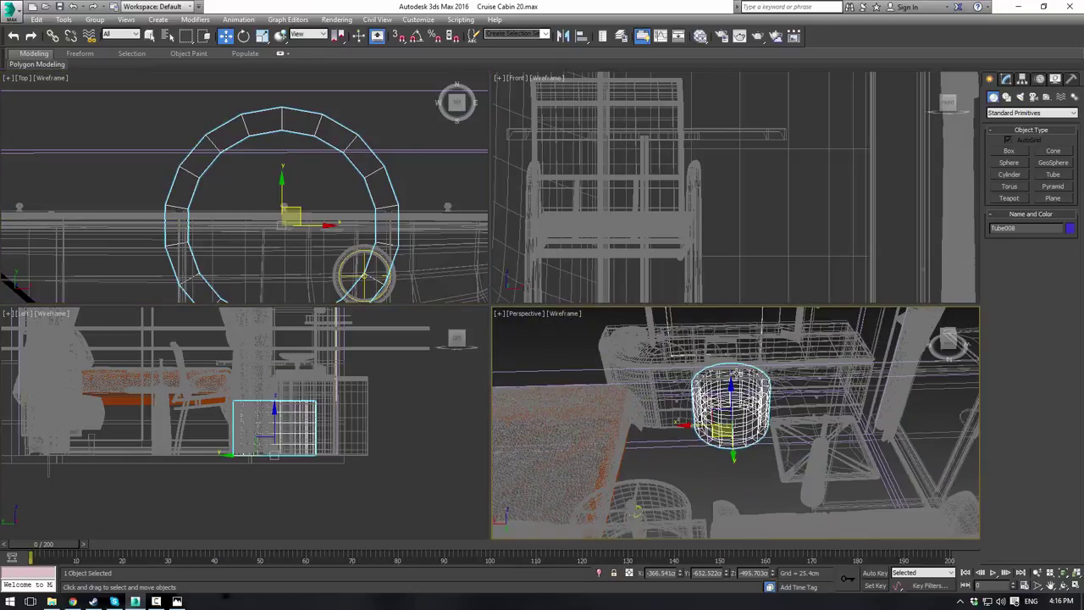
{"action": "scroll", "coordinate": [705, 383], "scroll_direction": "up", "scroll_amount": 3}
{"action": "key", "text": "F3"}
{"action": "scroll", "coordinate": [692, 403], "scroll_direction": "up", "scroll_amount": 2}
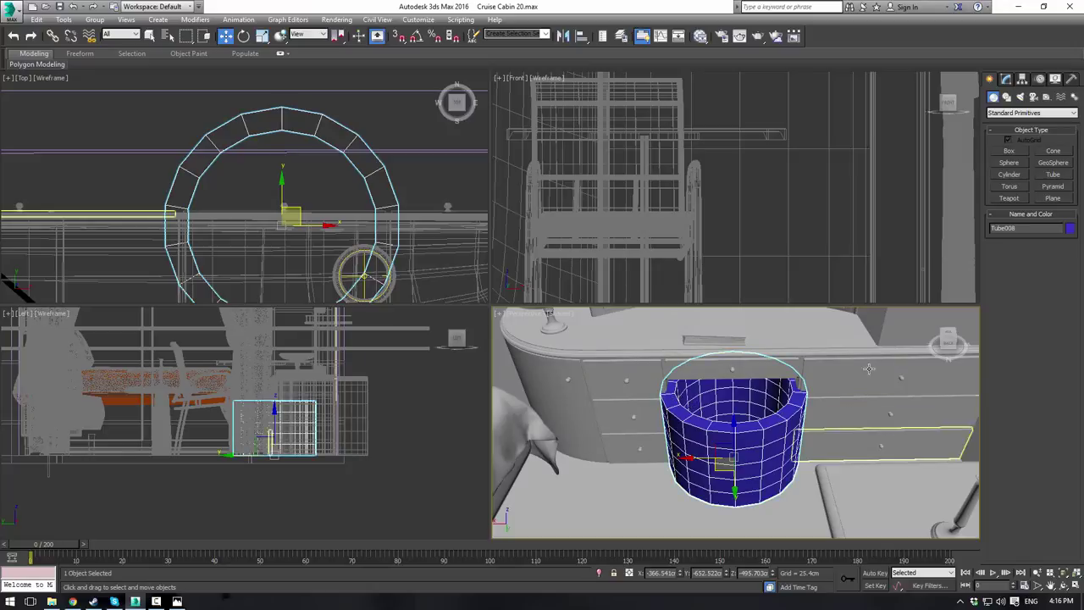
Step: Convert the tube at the desk's drawer front to an Editable Poly
{"action": "left_click", "coordinate": [1006, 78]}
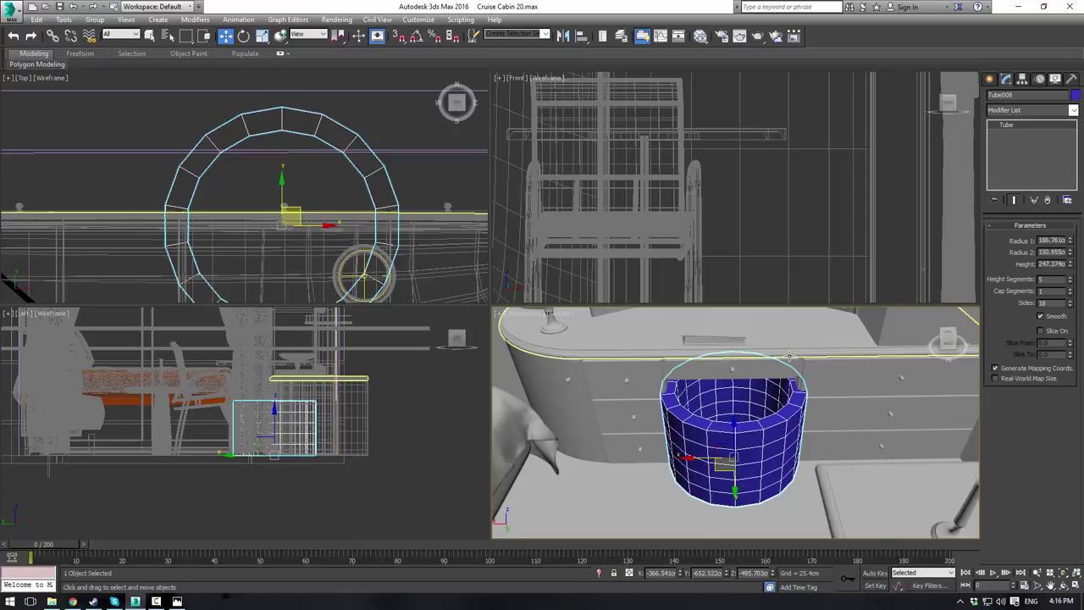
{"action": "key", "text": "alt+c"}
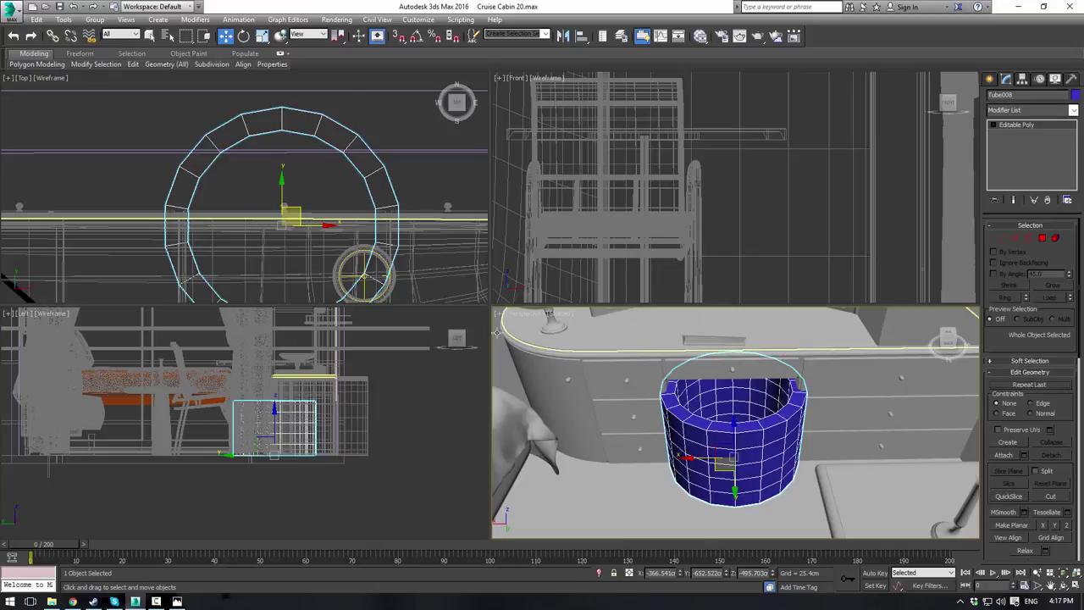
{"action": "scroll", "coordinate": [268, 208], "scroll_direction": "down", "scroll_amount": 2}
{"action": "middle_click_drag", "start_coordinate": [268, 209], "coordinate": [243, 149]}
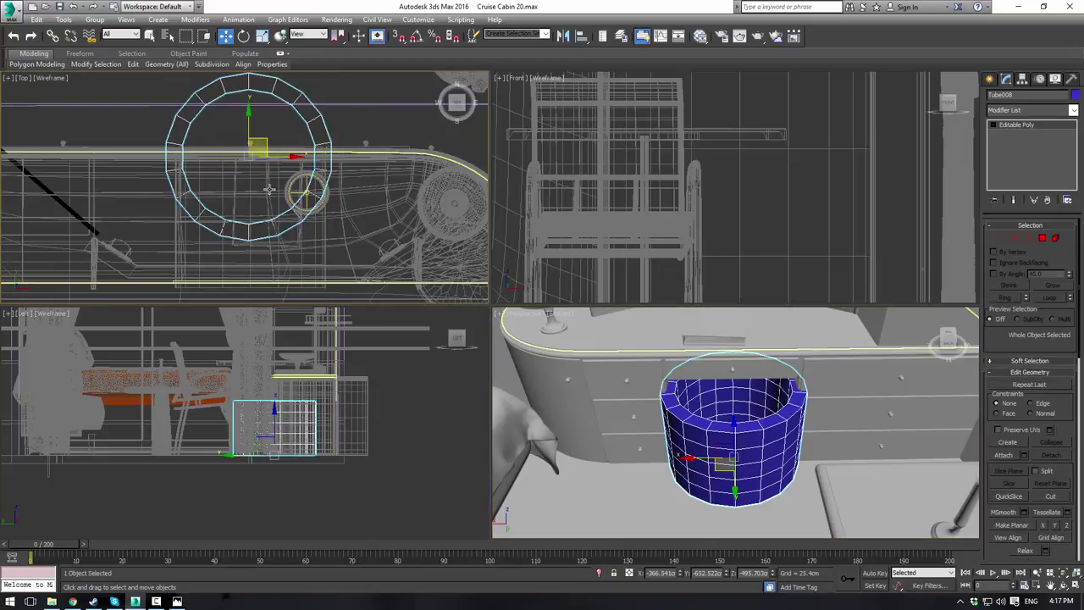
Step: Delete the tube's polygons on the desk side, from the drawer front inward, leaving the half facing the room
{"action": "left_click", "coordinate": [1047, 241]}
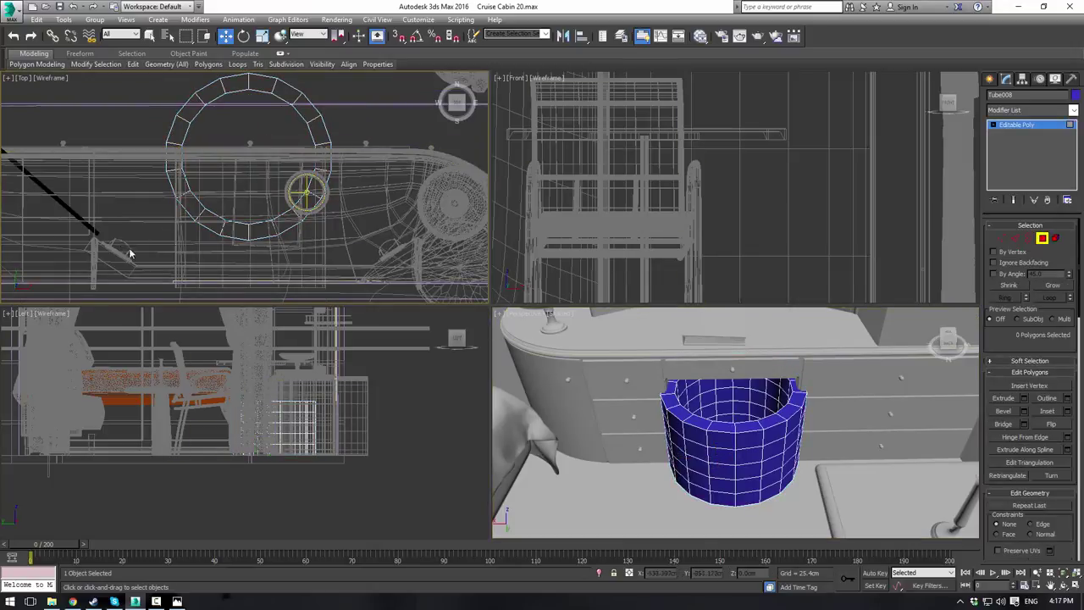
{"action": "scroll", "coordinate": [425, 159], "scroll_direction": "up", "scroll_amount": 2}
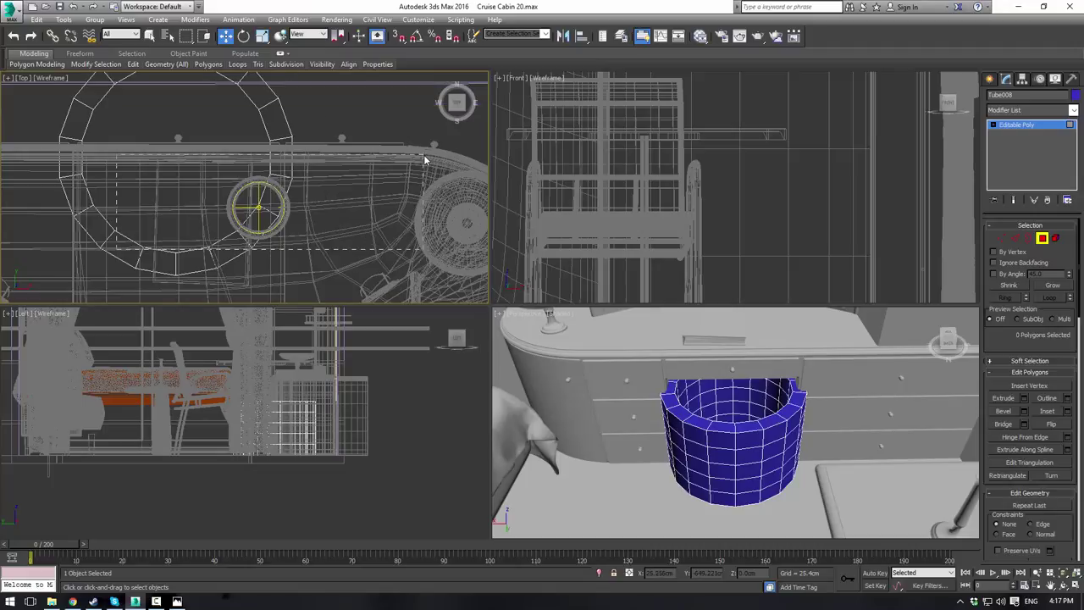
{"action": "left_click_drag", "start_coordinate": [424, 155], "coordinate": [288, 261]}
{"action": "left_click_drag", "start_coordinate": [290, 212], "coordinate": [329, 193]}
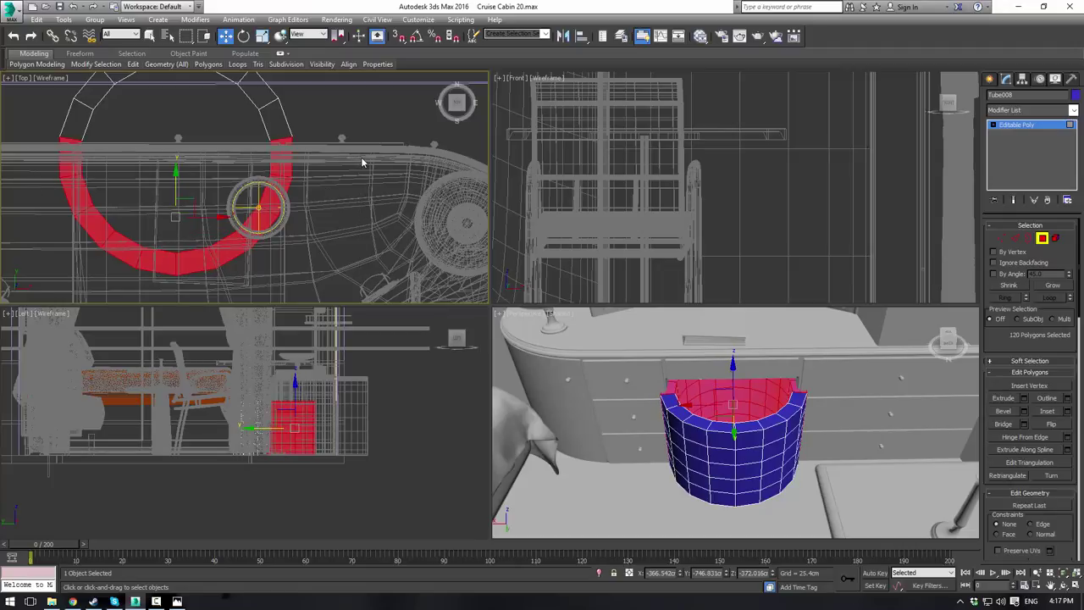
{"action": "key", "text": "Delete"}
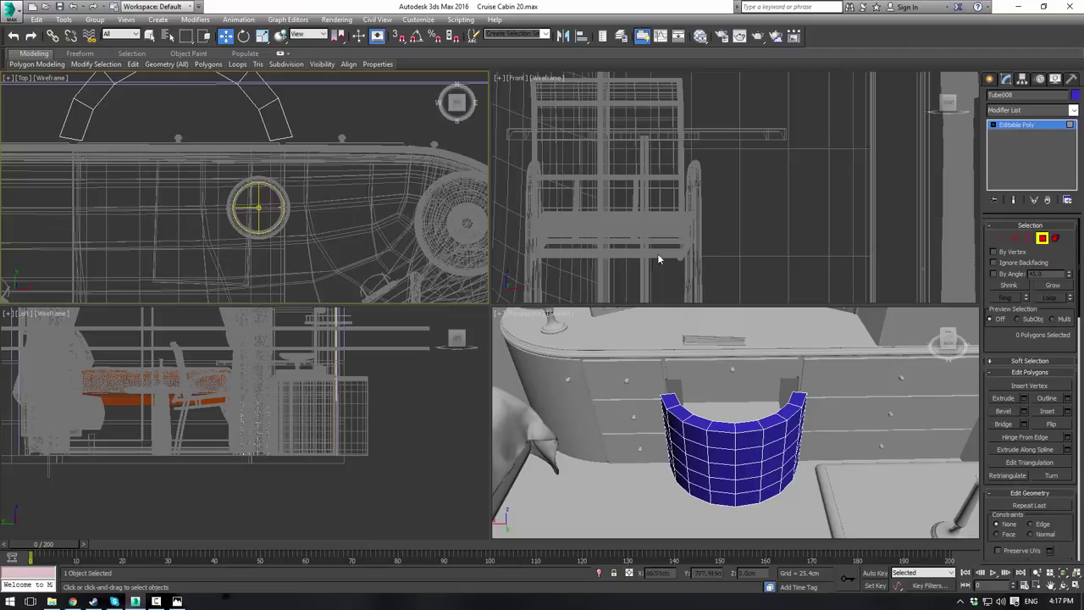
{"action": "left_click", "coordinate": [1034, 126]}
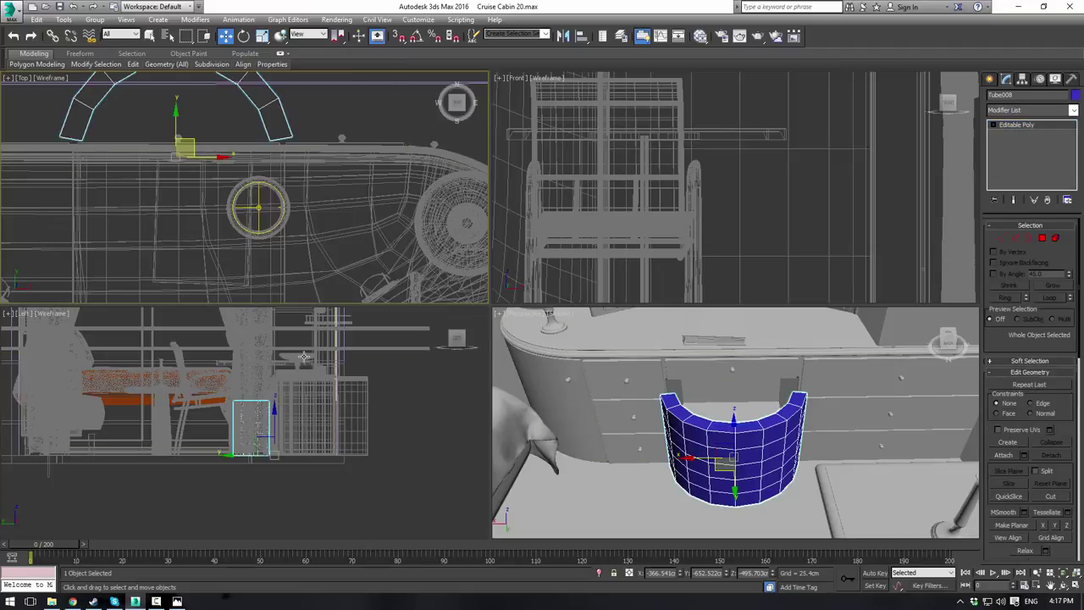
Step: Switch back to the camera view, raise the half tube to about Z -352.64 cm and shift it off the desk to about Y -627.61 cm
{"action": "right_click", "coordinate": [586, 421]}
{"action": "key", "text": "c"}
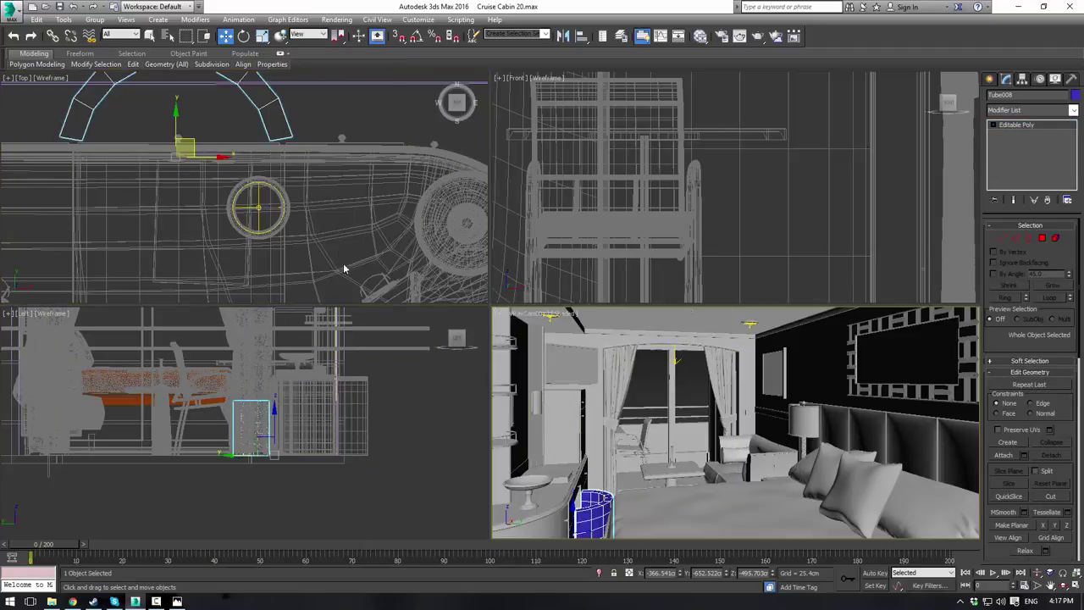
{"action": "scroll", "coordinate": [626, 226], "scroll_direction": "down", "scroll_amount": 8}
{"action": "scroll", "coordinate": [775, 230], "scroll_direction": "up", "scroll_amount": 5}
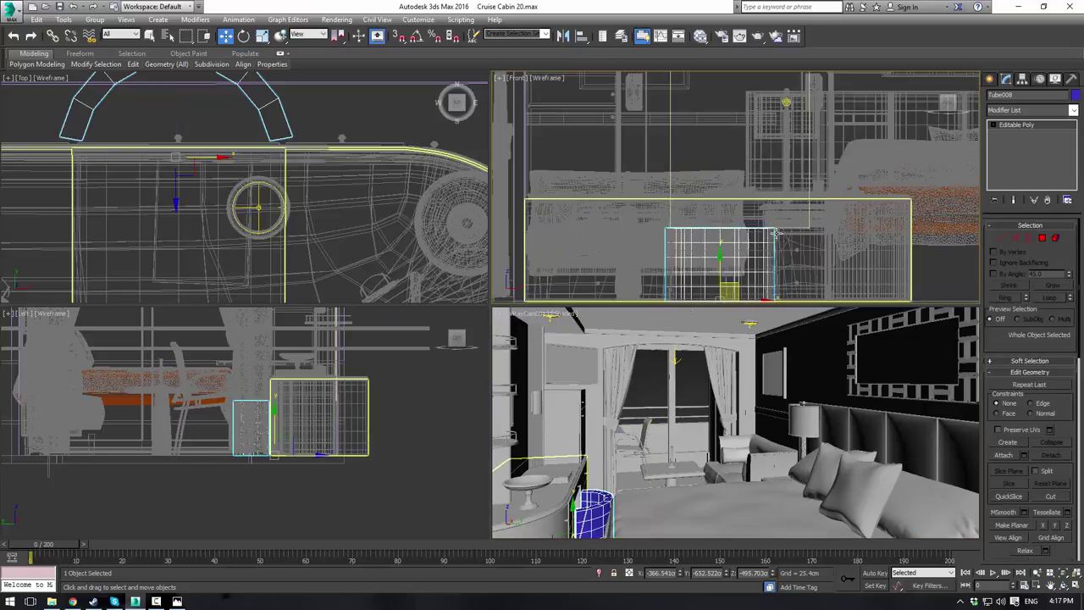
{"action": "left_click_drag", "start_coordinate": [721, 254], "coordinate": [726, 216]}
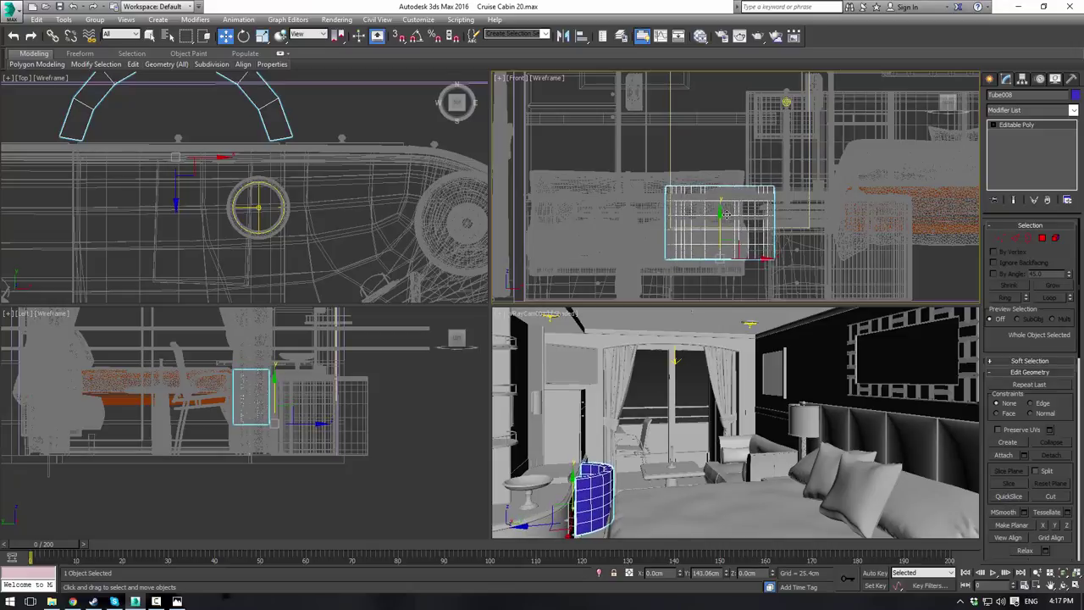
{"action": "scroll", "coordinate": [257, 189], "scroll_direction": "down", "scroll_amount": 3}
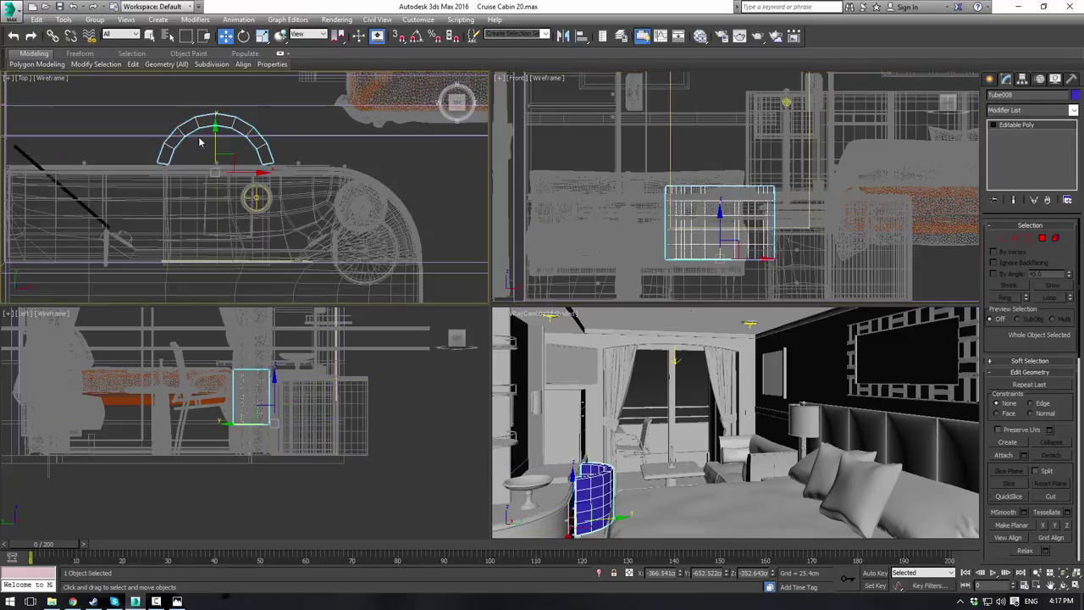
{"action": "left_click_drag", "start_coordinate": [214, 129], "coordinate": [217, 124]}
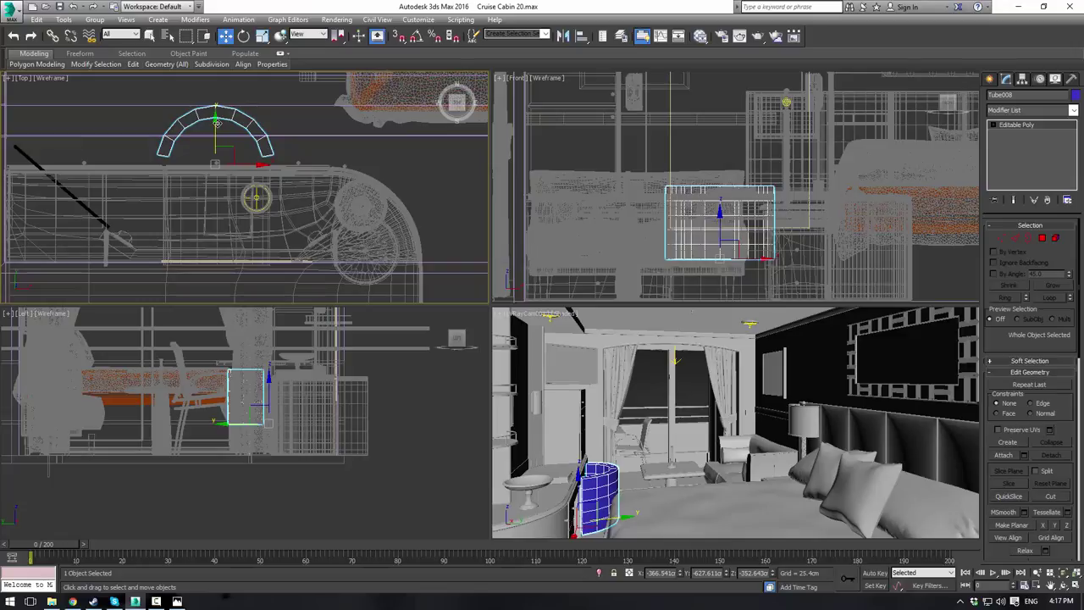
Step: Scale the half tube's height to about 124% and lower it to about Z -391.21 cm in the Left view
{"action": "left_click", "coordinate": [1001, 239]}
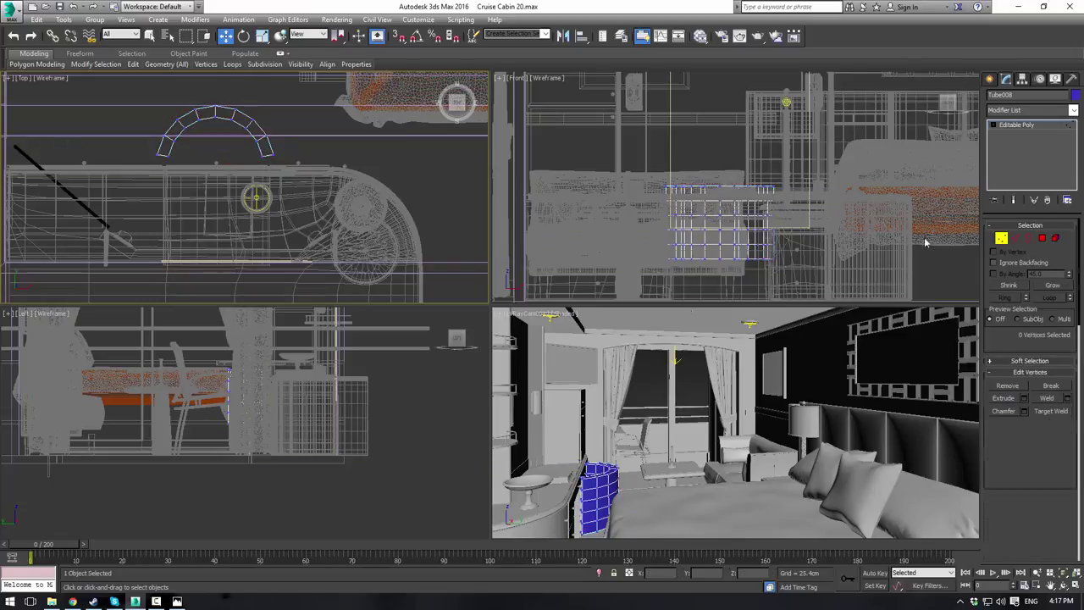
{"action": "left_click", "coordinate": [1014, 129]}
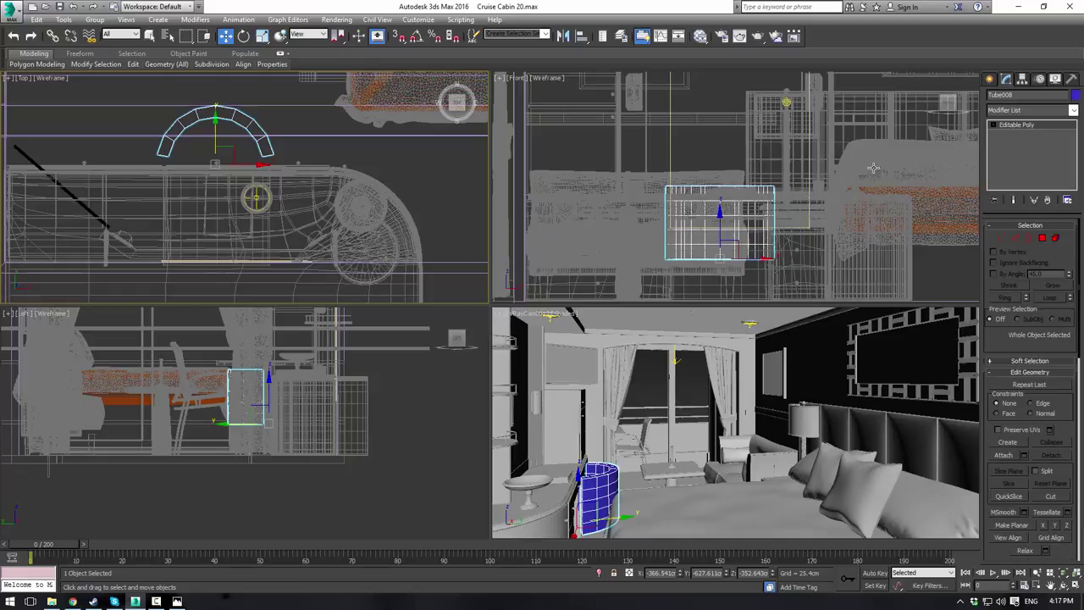
{"action": "right_click", "coordinate": [324, 446]}
{"action": "key", "text": "r"}
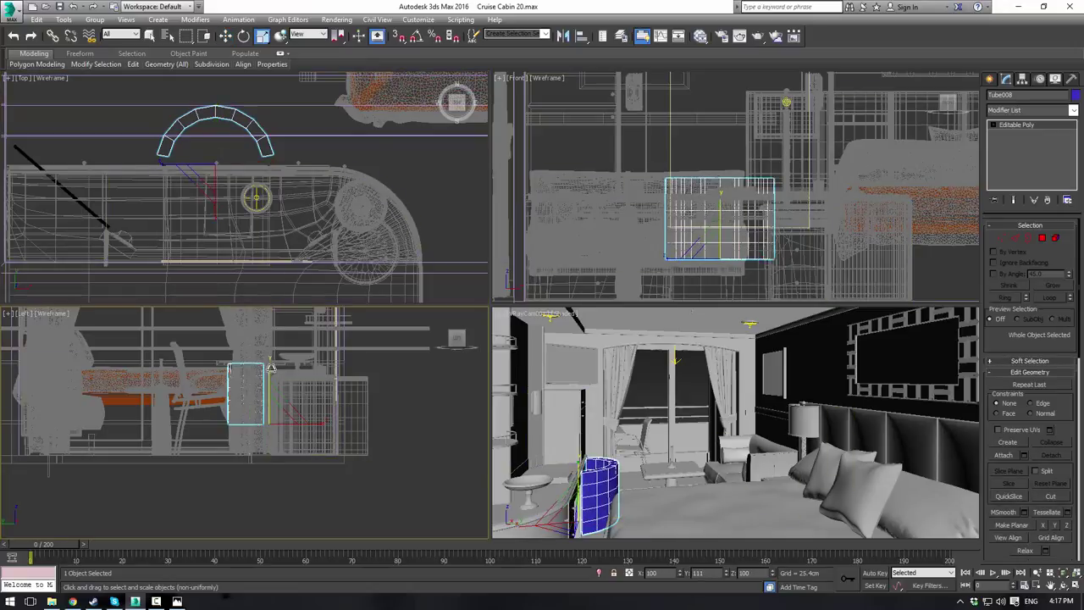
{"action": "mouse_move", "coordinate": [272, 378]}
{"action": "left_mouse_down"}
{"action": "mouse_move", "coordinate": [273, 362]}
{"action": "mouse_move", "coordinate": [268, 386]}
{"action": "left_mouse_up"}
{"action": "key", "text": "w"}
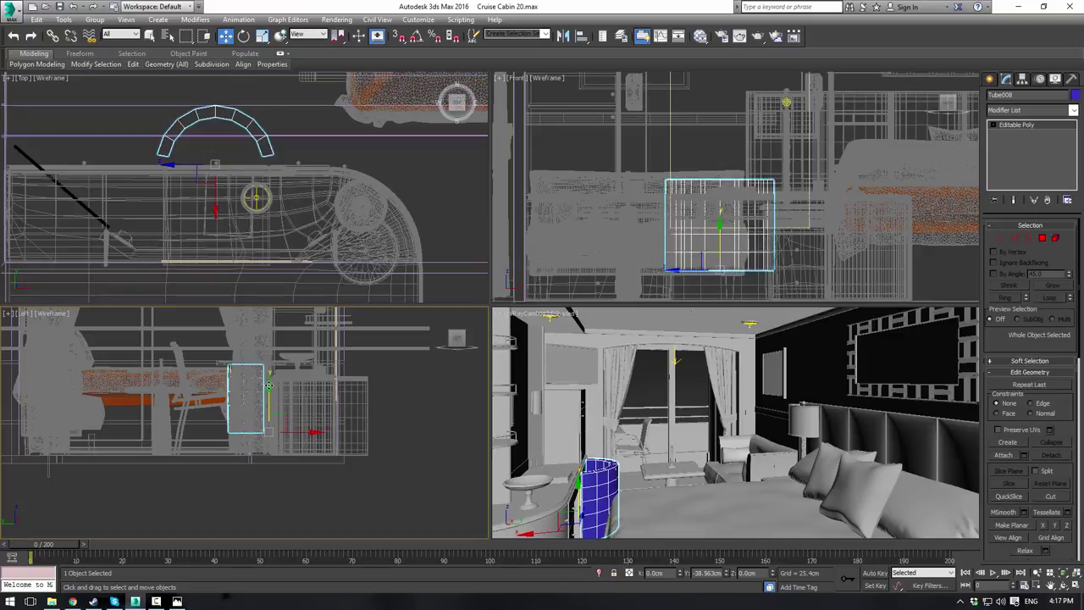
Step: Examine the half tube's position against the desk and its open end in the Perspective view
{"action": "right_click", "coordinate": [632, 413]}
{"action": "key", "text": "p"}
{"action": "middle_click_drag", "start_coordinate": [632, 415], "coordinate": [677, 358]}
{"action": "scroll", "coordinate": [669, 373], "scroll_direction": "up", "scroll_amount": 2}
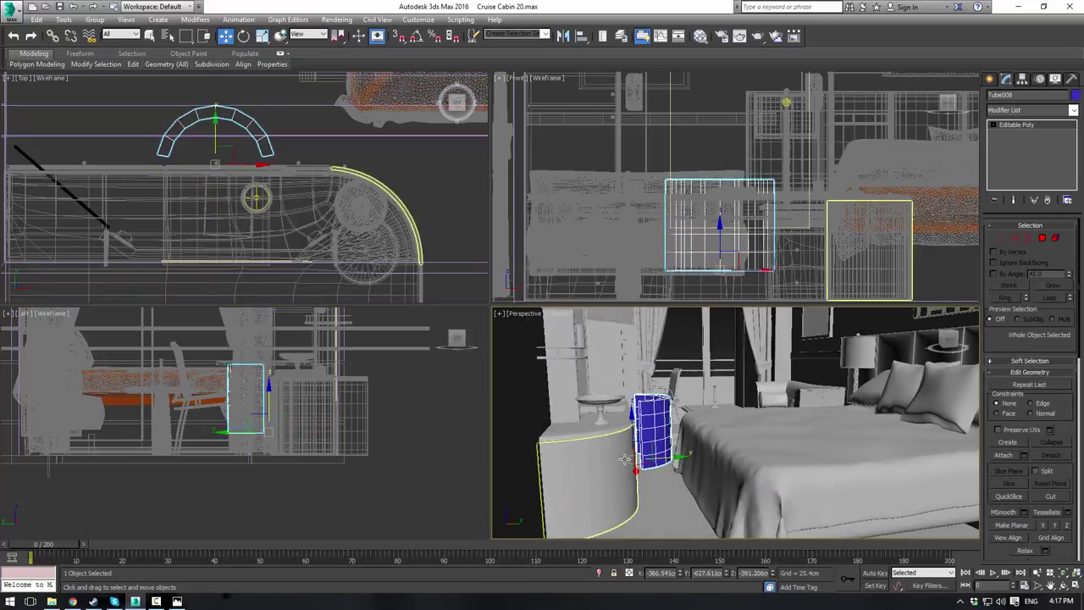
{"action": "mouse_move", "coordinate": [622, 474]}
{"action": "middle_mouse_down", "text": "alt"}
{"action": "mouse_move", "coordinate": [618, 431]}
{"action": "mouse_move", "coordinate": [630, 441]}
{"action": "mouse_move", "coordinate": [620, 451]}
{"action": "mouse_move", "coordinate": [631, 441]}
{"action": "mouse_move", "coordinate": [627, 475]}
{"action": "middle_mouse_up", "text": "alt"}
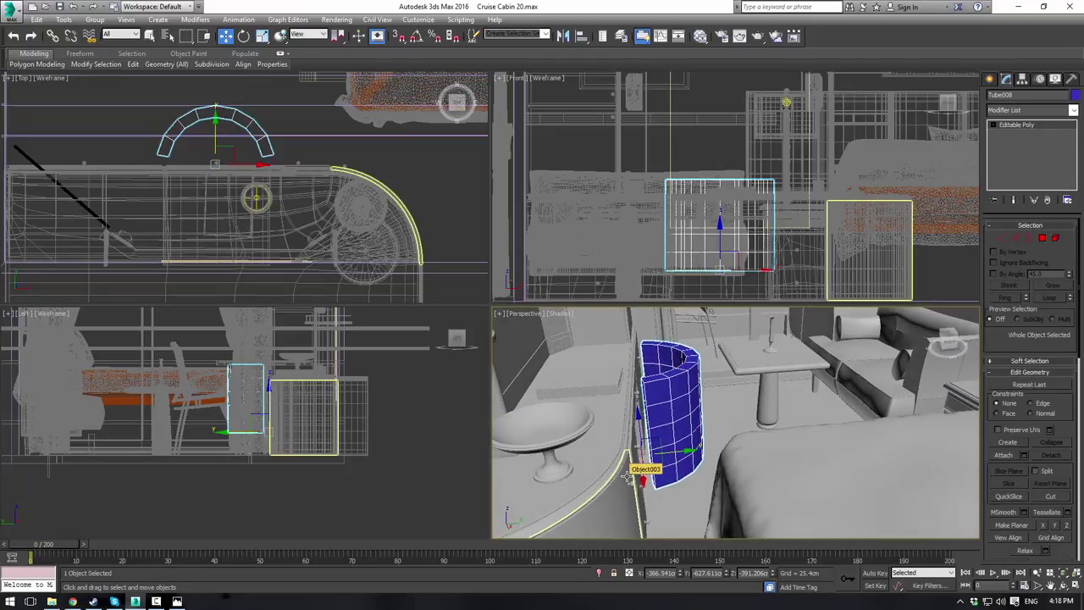
{"action": "middle_click_drag", "start_coordinate": [745, 455], "coordinate": [741, 415], "text": "alt"}
{"action": "scroll", "coordinate": [740, 414], "scroll_direction": "up", "scroll_amount": 5}
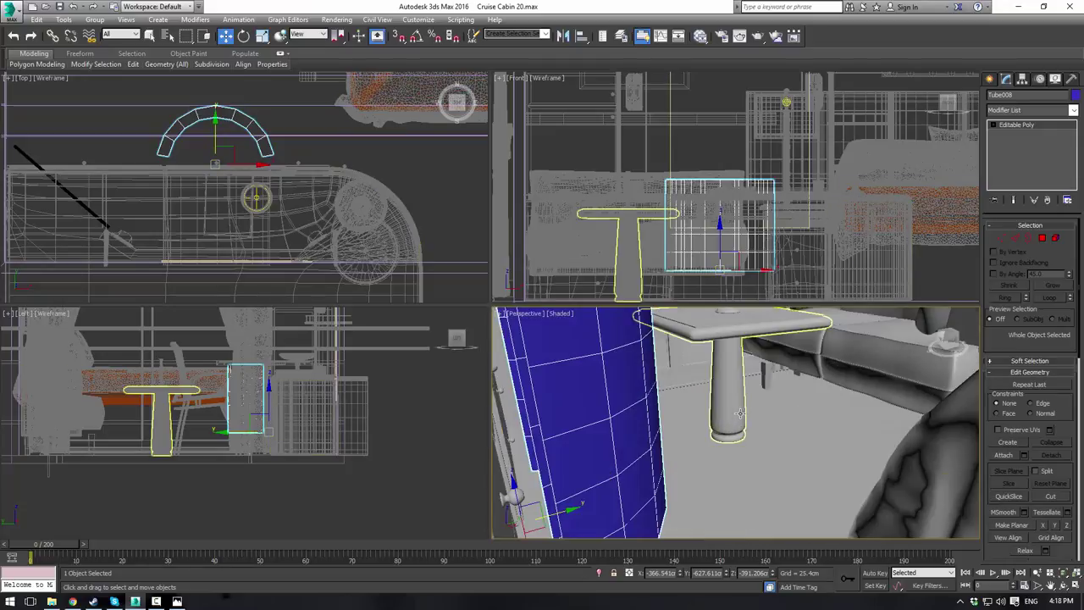
{"action": "middle_click_drag", "start_coordinate": [671, 386], "coordinate": [691, 410], "text": "alt"}
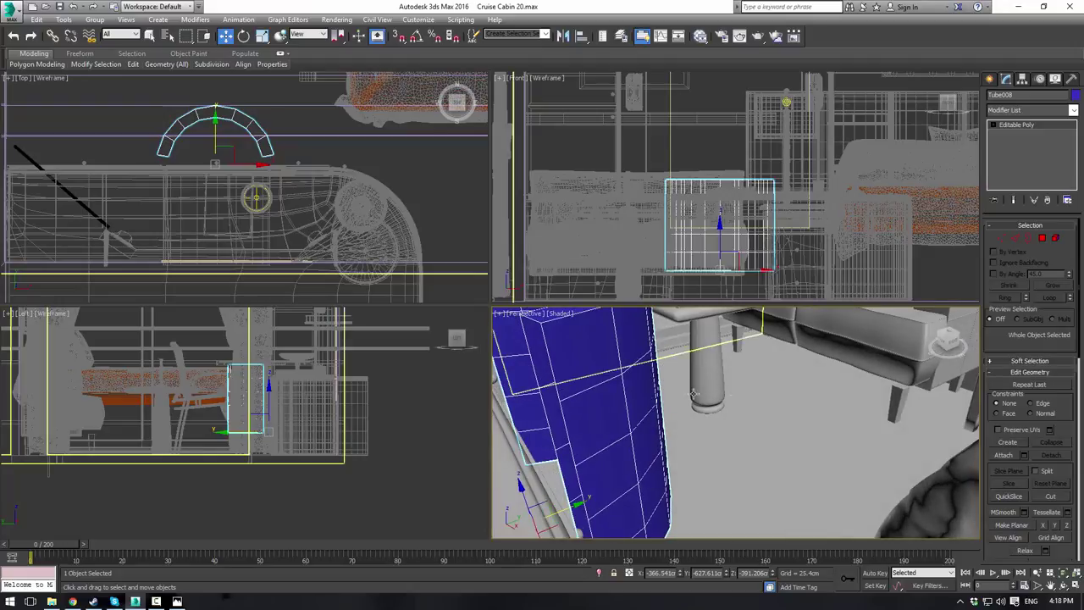
Step: Create a polygon across the top segment of the half tube's open end
{"action": "left_click", "coordinate": [1042, 238]}
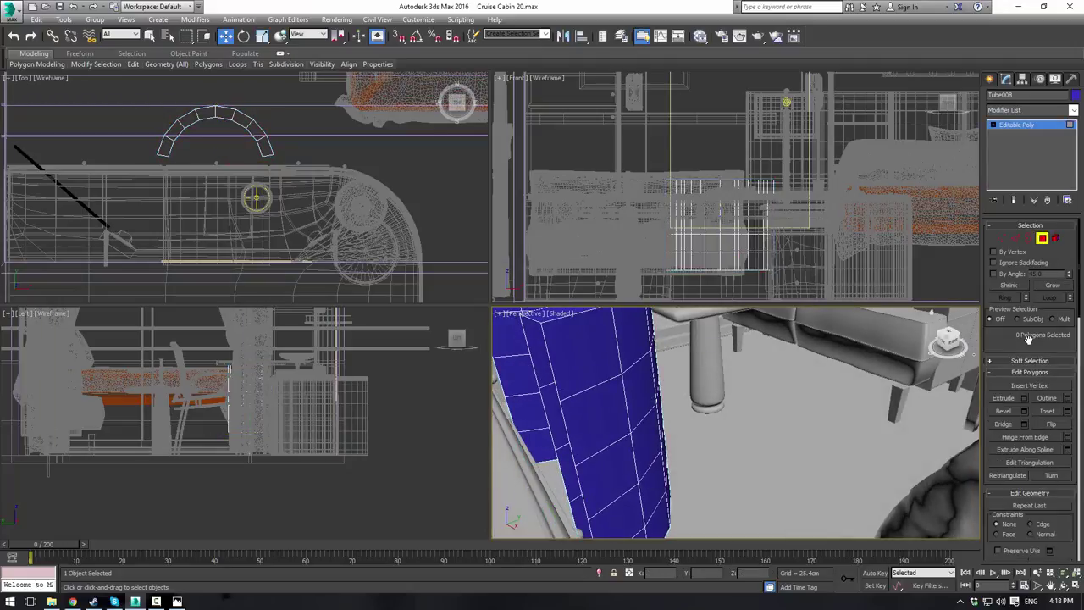
{"action": "scroll", "coordinate": [1024, 354], "scroll_direction": "down", "scroll_amount": 5}
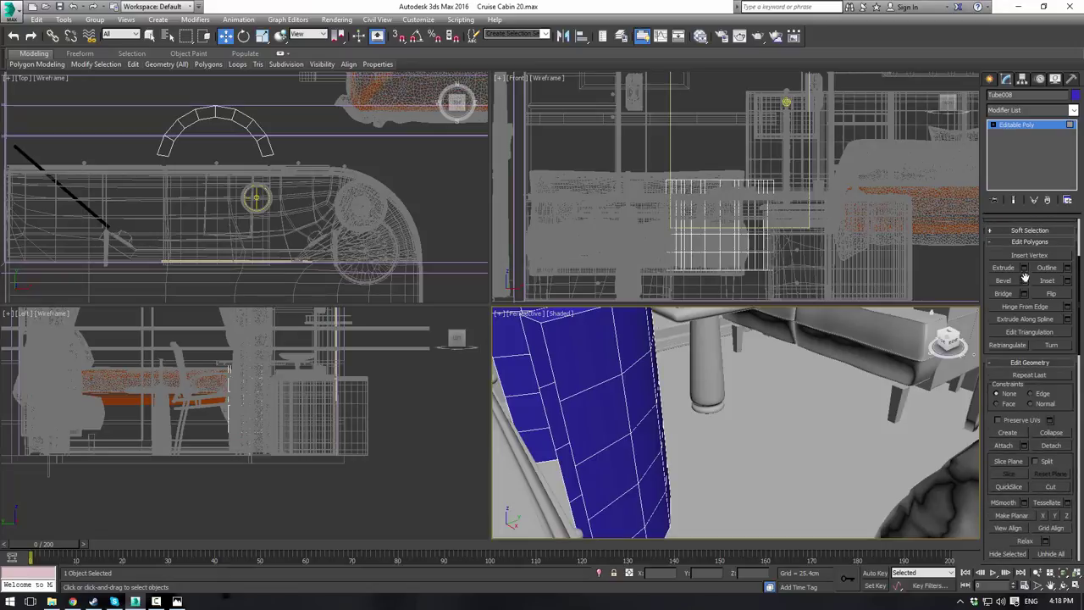
{"action": "left_click", "coordinate": [1015, 434]}
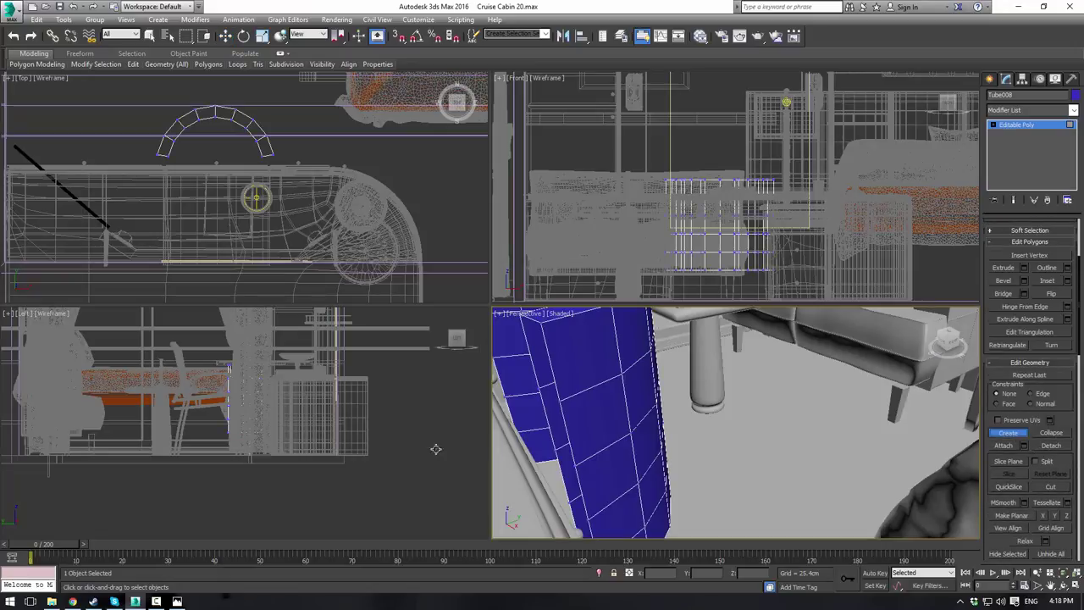
{"action": "left_click", "coordinate": [539, 391]}
{"action": "middle_click_drag", "start_coordinate": [531, 327], "coordinate": [535, 351]}
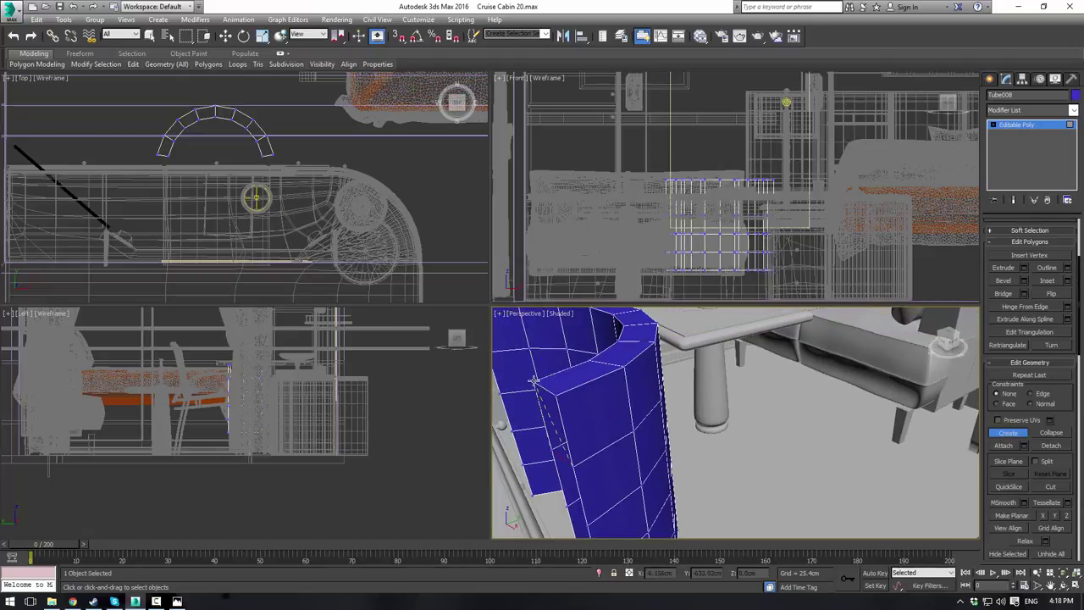
{"action": "left_click", "coordinate": [534, 383]}
{"action": "double_click", "coordinate": [557, 396]}
{"action": "middle_click_drag", "start_coordinate": [558, 396], "coordinate": [597, 401], "text": "alt"}
{"action": "left_click", "coordinate": [1019, 126]}
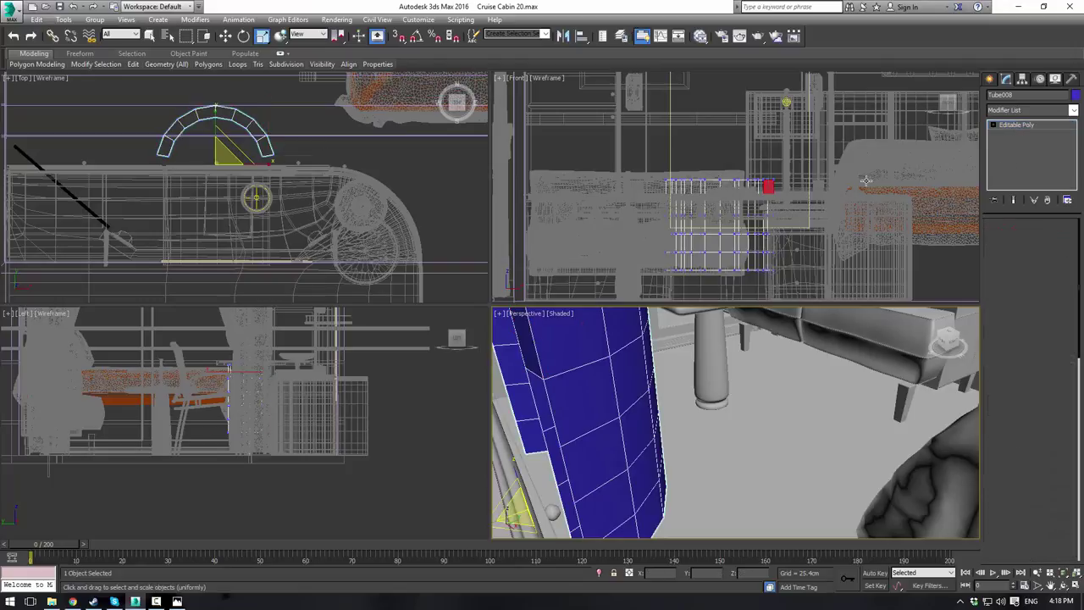
Step: Isolate the half tube and face its open ends in the maximized Perspective view
{"action": "right_click", "coordinate": [631, 353]}
{"action": "left_click", "coordinate": [657, 257]}
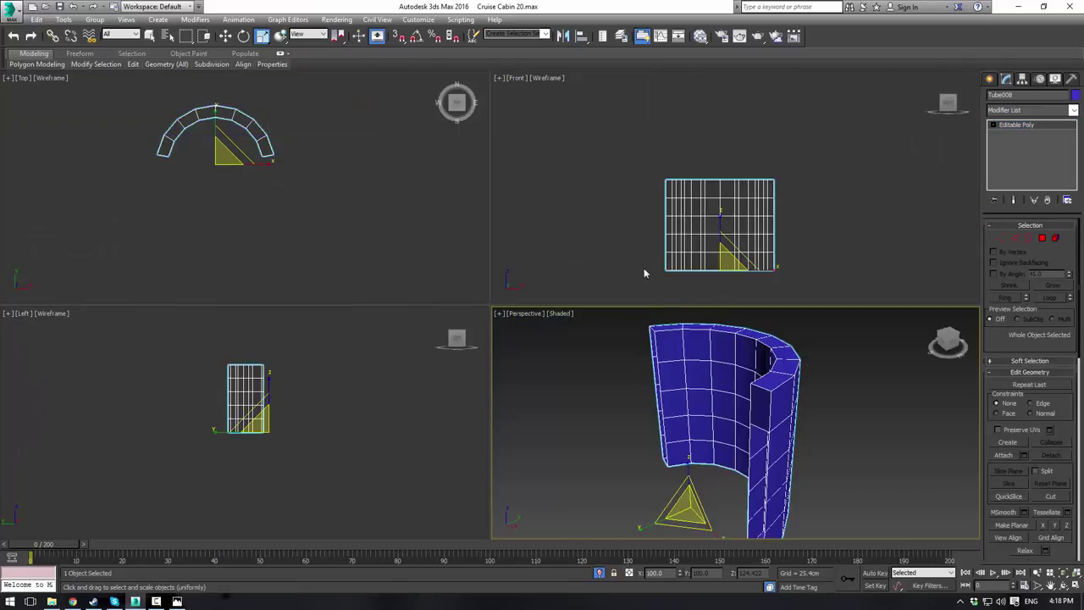
{"action": "key", "text": "alt+w"}
{"action": "middle_click_drag", "start_coordinate": [666, 344], "coordinate": [682, 321], "text": "alt"}
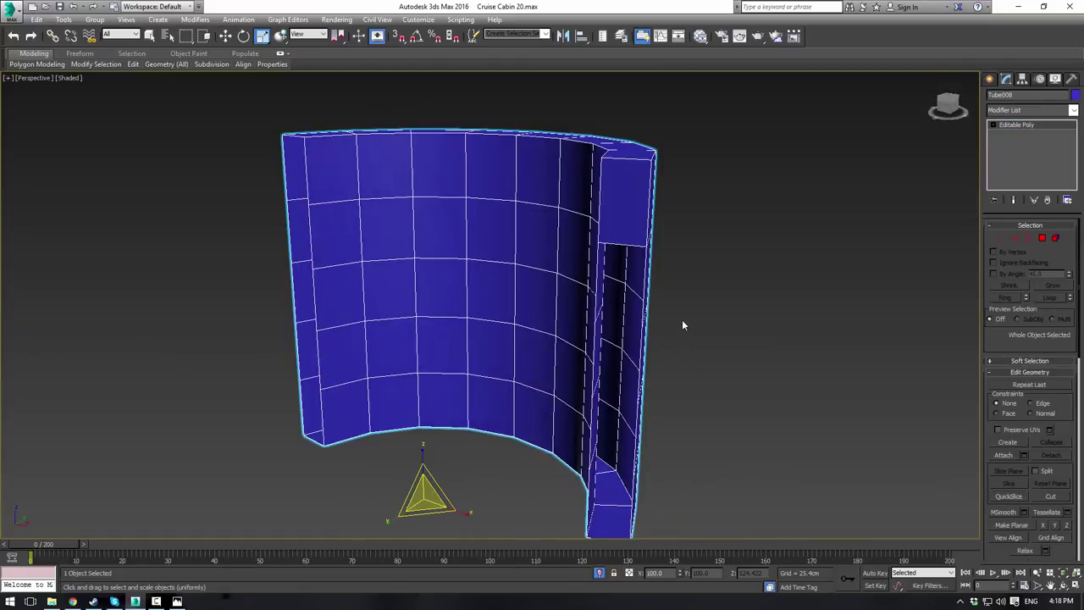
{"action": "left_click", "coordinate": [1019, 241]}
{"action": "middle_click_drag", "start_coordinate": [779, 288], "coordinate": [825, 293], "text": "alt"}
Step: Create a polygon across the third segment from the top on the partly closed end of the half tube
{"action": "left_click", "coordinate": [1043, 239]}
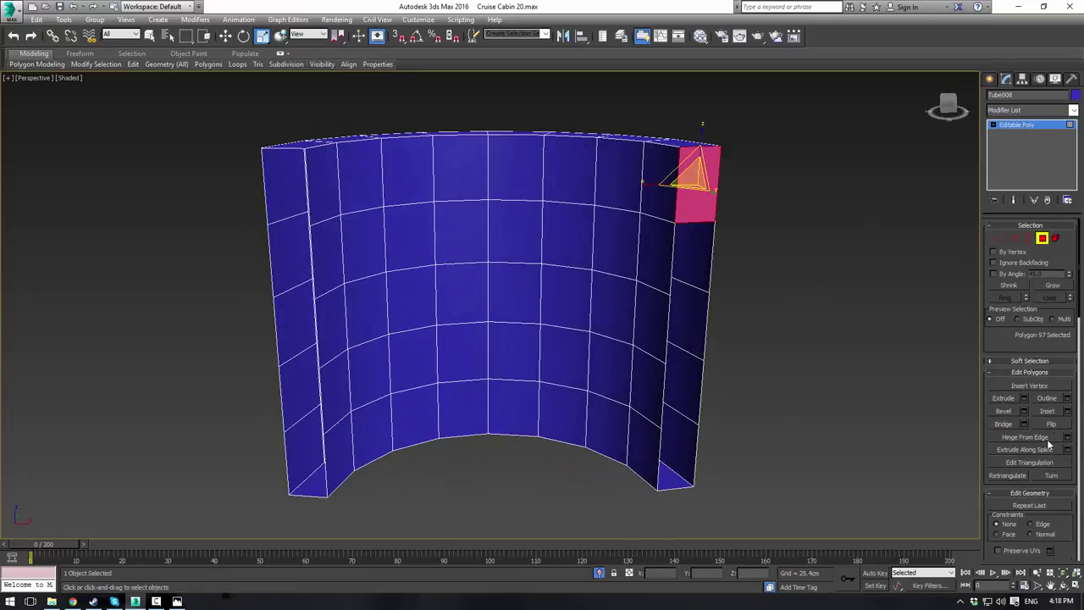
{"action": "scroll", "coordinate": [1048, 449], "scroll_direction": "down", "scroll_amount": 5}
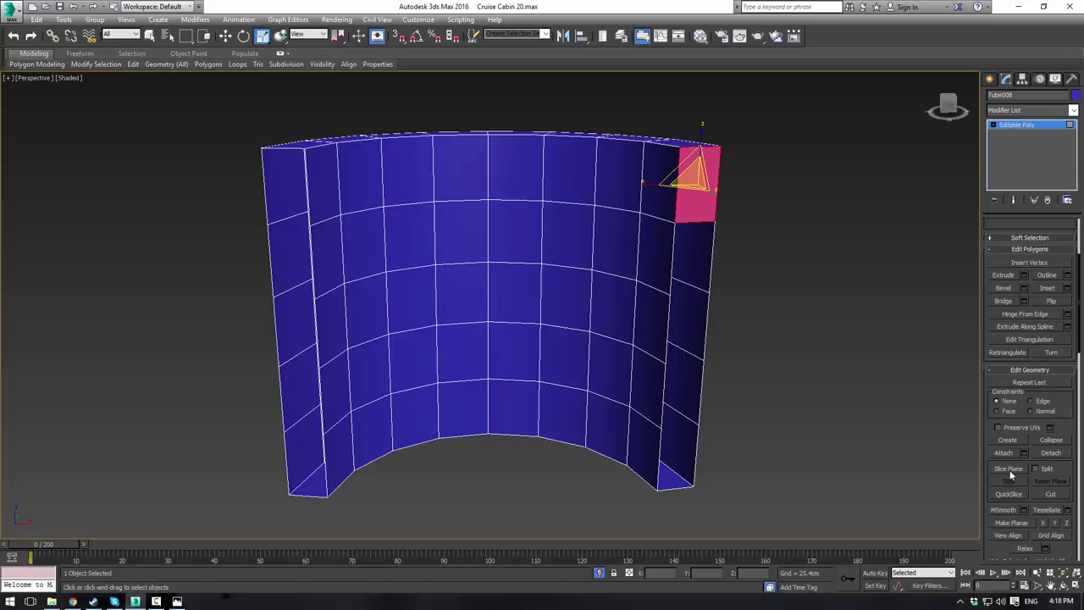
{"action": "left_click", "coordinate": [1011, 440]}
{"action": "left_click", "coordinate": [704, 360]}
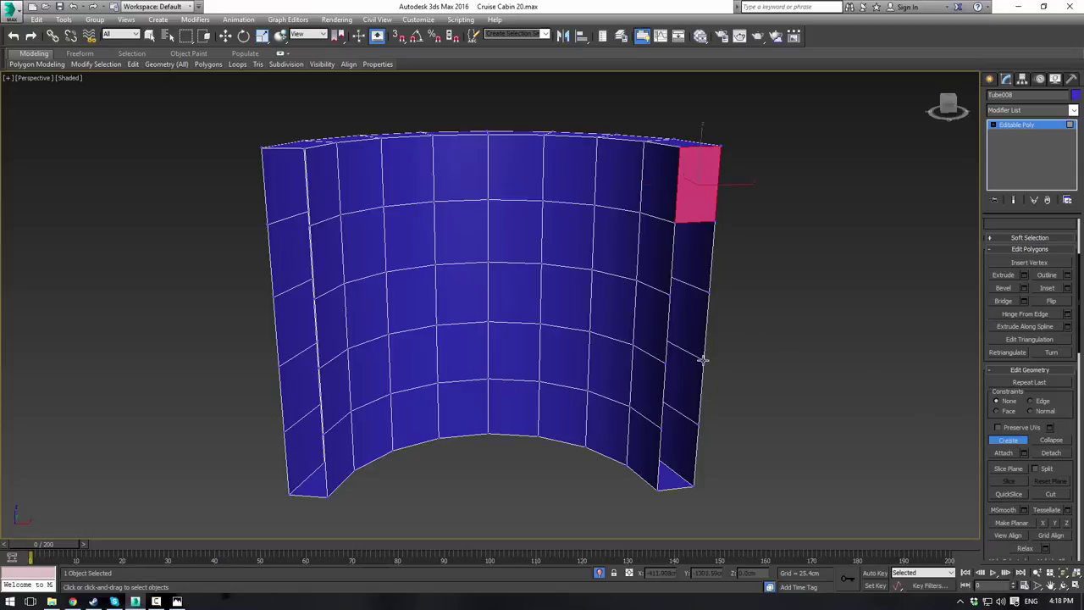
{"action": "left_click", "coordinate": [666, 363]}
{"action": "left_click", "coordinate": [669, 293]}
{"action": "left_click", "coordinate": [709, 293]}
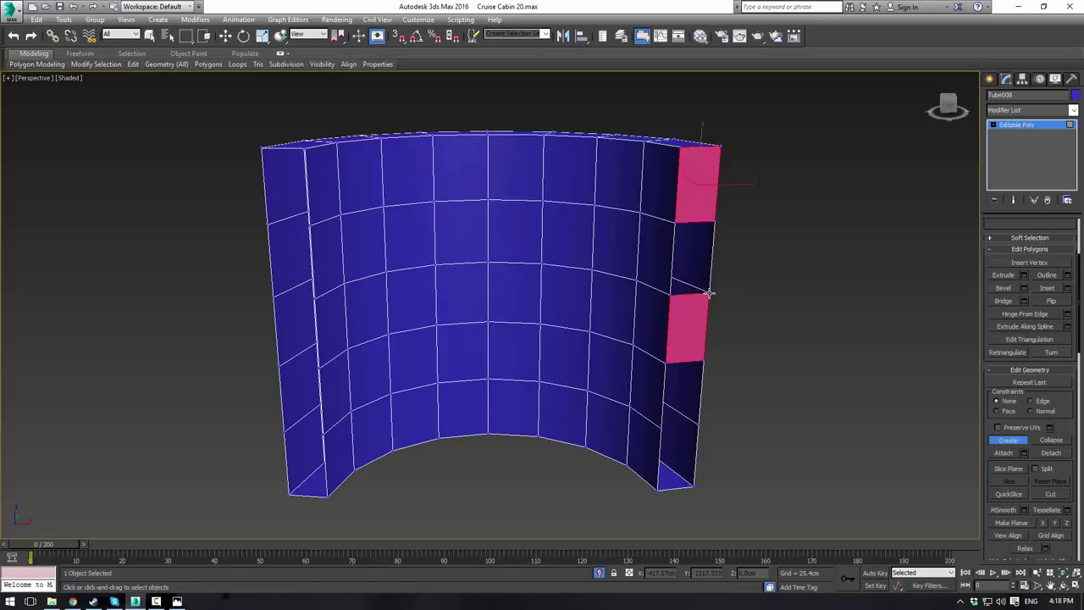
Step: Create a polygon across the bottom segment of the same end of the half tube
{"action": "left_click", "coordinate": [694, 487]}
{"action": "left_click", "coordinate": [658, 489]}
{"action": "left_click", "coordinate": [661, 428]}
{"action": "double_click", "coordinate": [698, 423]}
{"action": "right_click", "coordinate": [774, 327]}
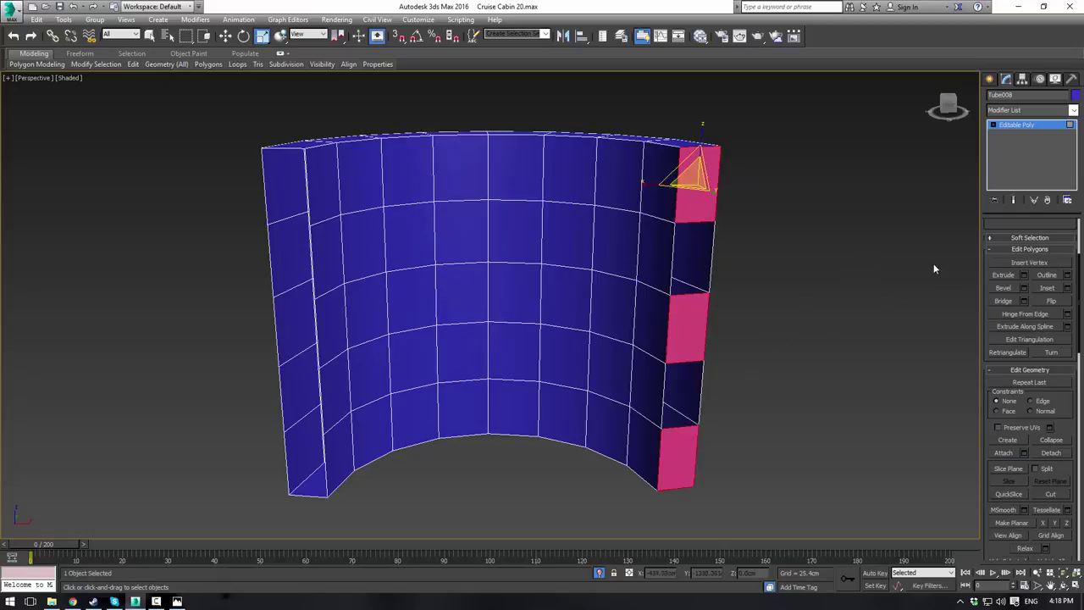
Step: Cap the open border of the second segment from the top on that end of the half tube
{"action": "left_click", "coordinate": [993, 126]}
{"action": "left_click", "coordinate": [1014, 153]}
{"action": "left_click", "coordinate": [713, 239]}
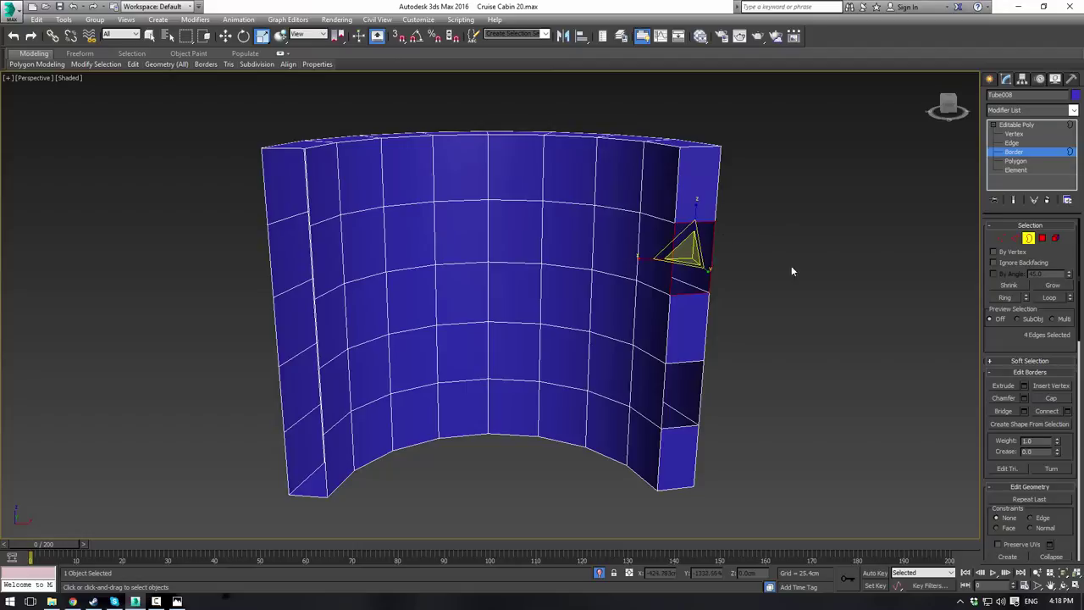
{"action": "left_click", "coordinate": [1049, 399]}
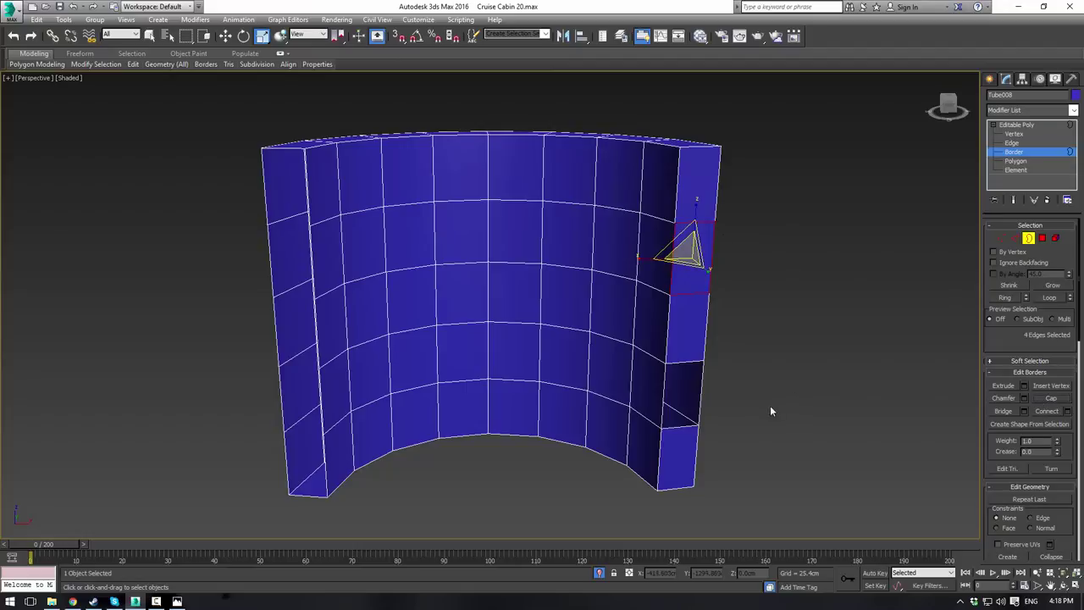
Step: Cap the fourth segment's open border on that end and the full-height open border on the half tube's opposite end
{"action": "left_click", "coordinate": [700, 388]}
{"action": "left_click", "coordinate": [1051, 398]}
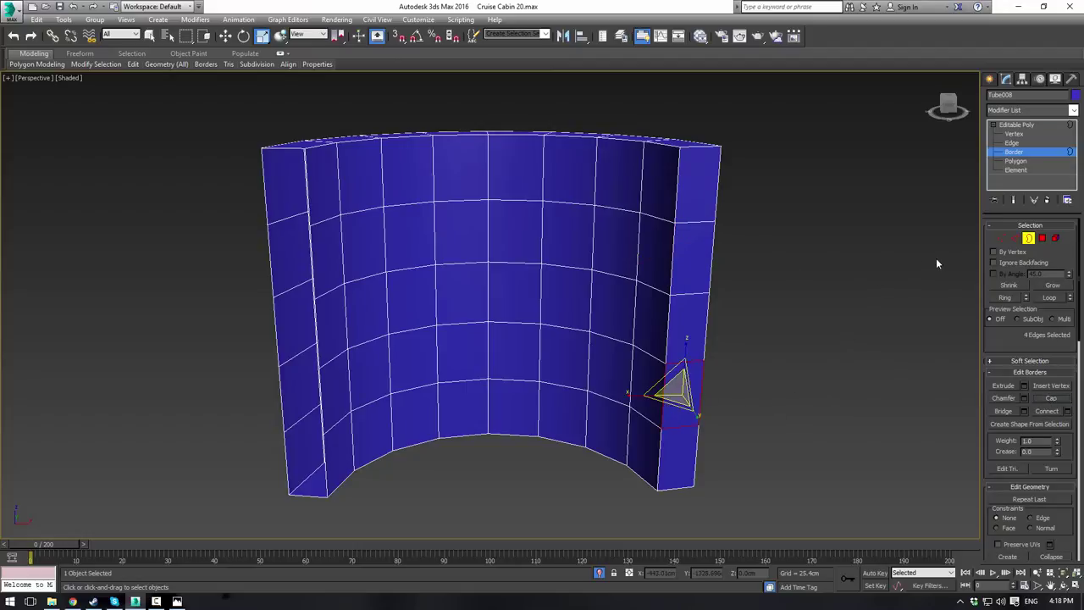
{"action": "middle_click_drag", "start_coordinate": [554, 286], "coordinate": [700, 250]}
{"action": "middle_click_drag", "start_coordinate": [661, 253], "coordinate": [696, 259], "text": "alt"}
{"action": "left_click", "coordinate": [549, 209]}
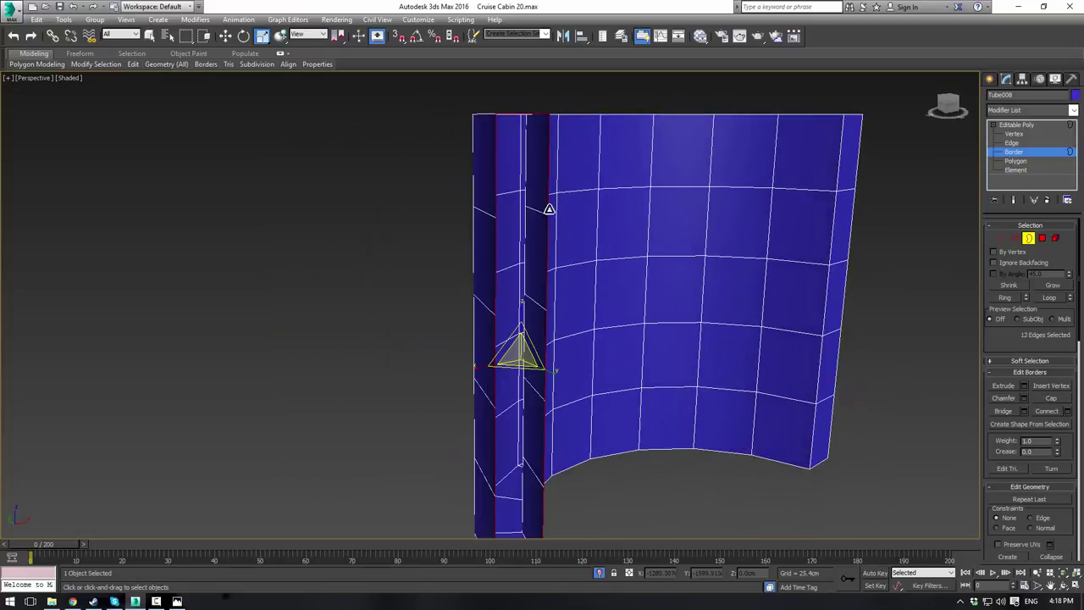
{"action": "left_click", "coordinate": [1047, 401]}
{"action": "left_click", "coordinate": [929, 357]}
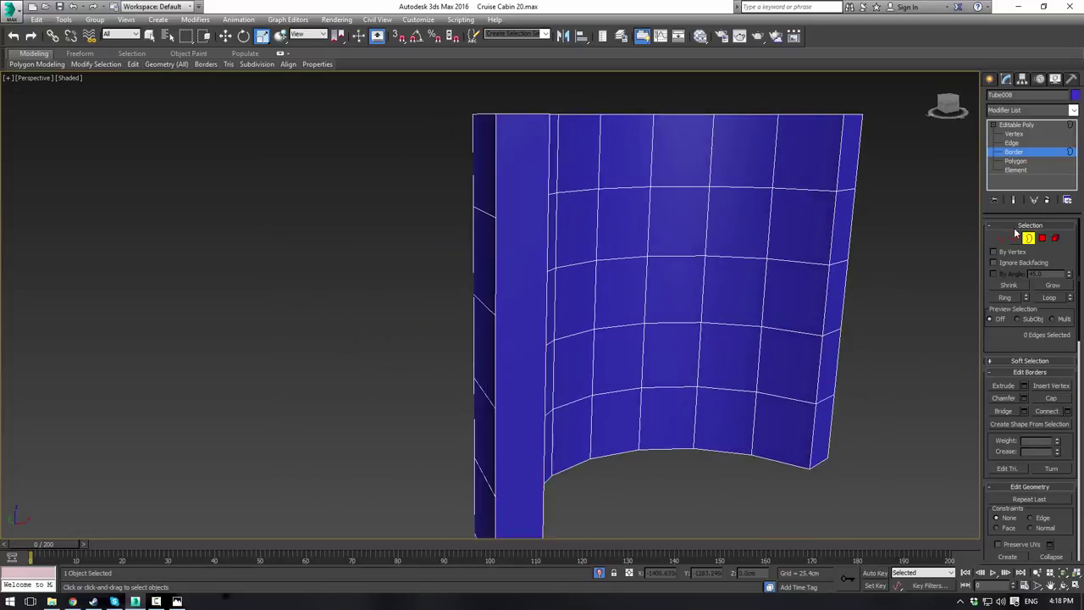
Step: Cut four horizontal edges across the newly capped end face, joining the matching vertices on its inner and outer sides
{"action": "left_click", "coordinate": [1024, 125]}
{"action": "left_click", "coordinate": [1050, 498]}
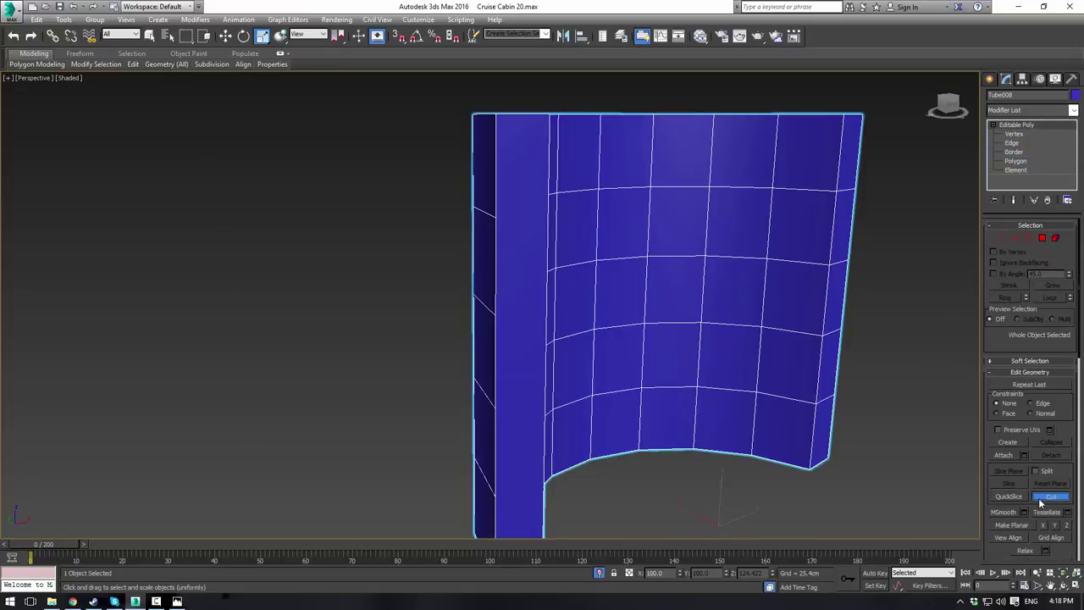
{"action": "middle_click_drag", "start_coordinate": [587, 253], "coordinate": [608, 239], "text": "alt"}
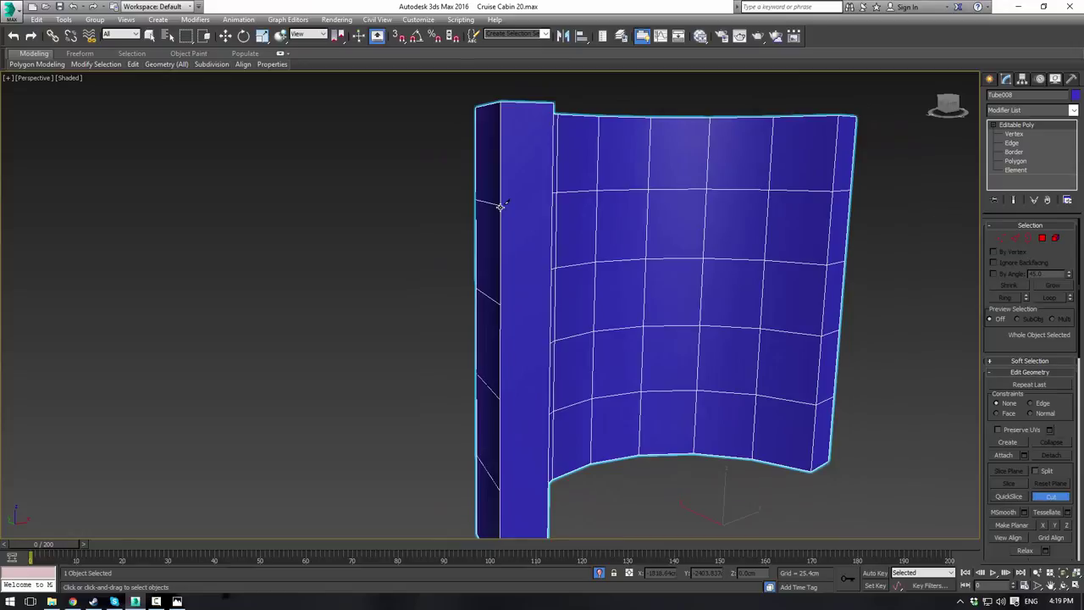
{"action": "left_click", "coordinate": [500, 205]}
{"action": "left_click", "coordinate": [553, 203]}
{"action": "left_click", "coordinate": [501, 303]}
{"action": "left_click", "coordinate": [553, 298]}
{"action": "right_click", "coordinate": [509, 376]}
{"action": "left_click", "coordinate": [500, 399]}
{"action": "left_click", "coordinate": [549, 394]}
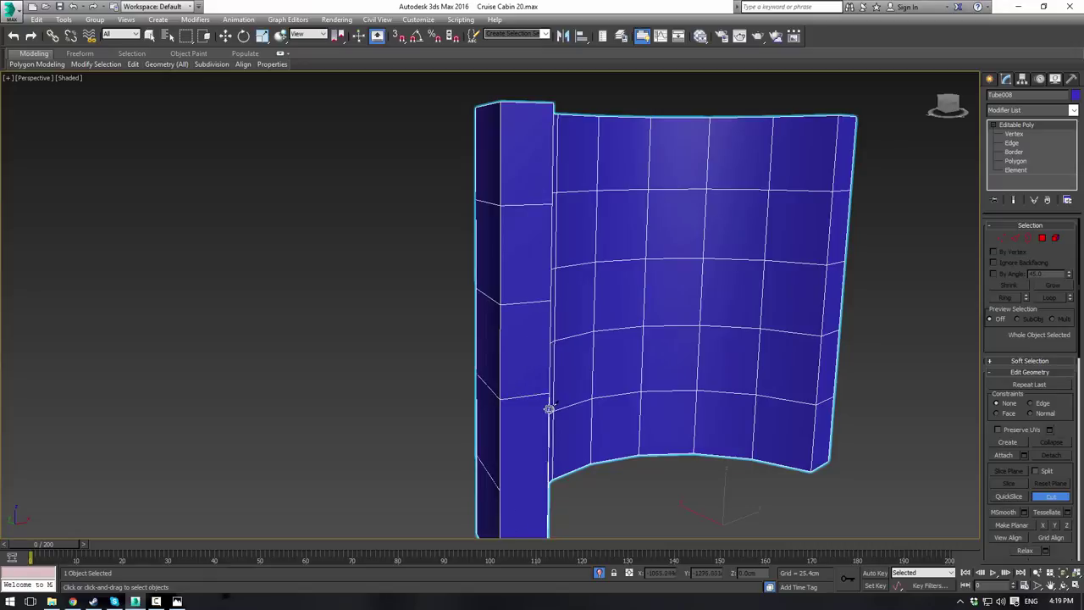
{"action": "left_click", "coordinate": [501, 490]}
{"action": "right_click", "coordinate": [549, 477]}
Step: Select the inner edge loop of the curved top rim and move it down about 28 cm to slope the rim inward
{"action": "scroll", "coordinate": [634, 413], "scroll_direction": "down", "scroll_amount": 4}
{"action": "middle_click_drag", "start_coordinate": [634, 412], "coordinate": [525, 378], "text": "alt"}
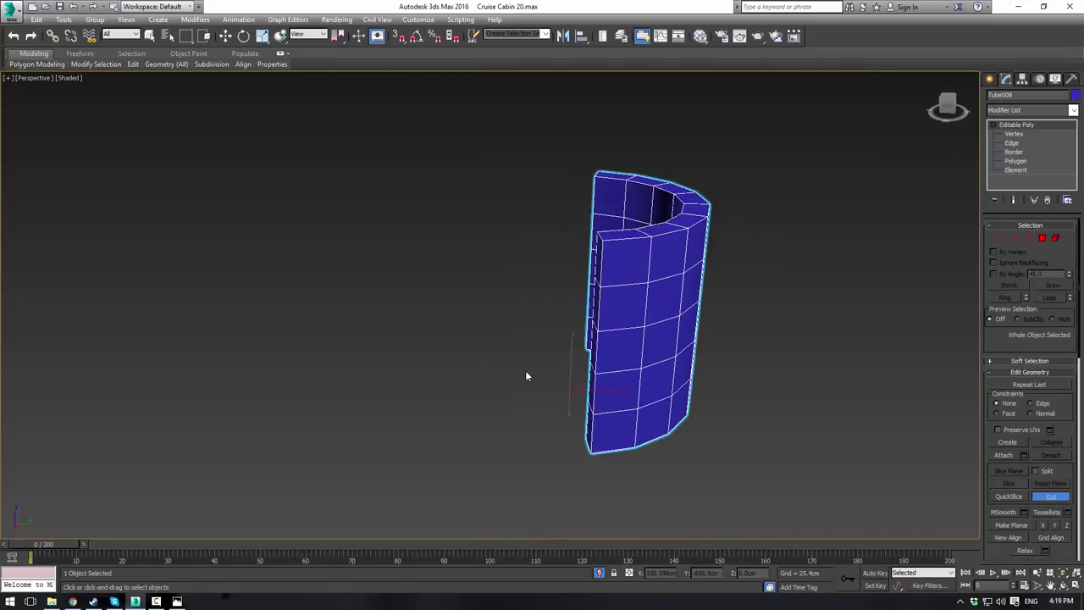
{"action": "middle_click_drag", "start_coordinate": [508, 311], "coordinate": [579, 392], "text": "alt"}
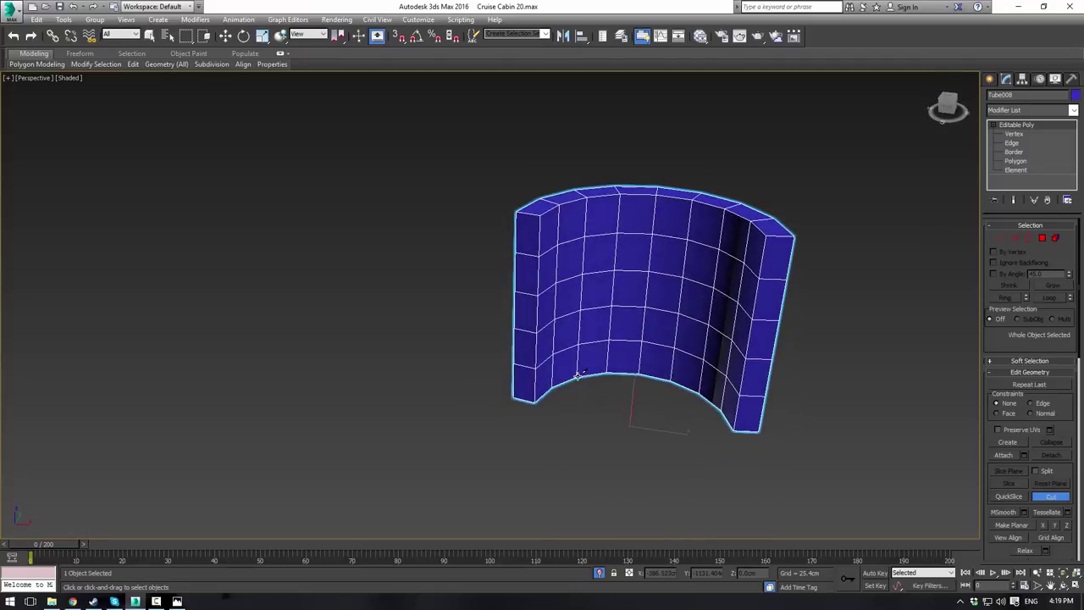
{"action": "left_click", "coordinate": [1002, 239]}
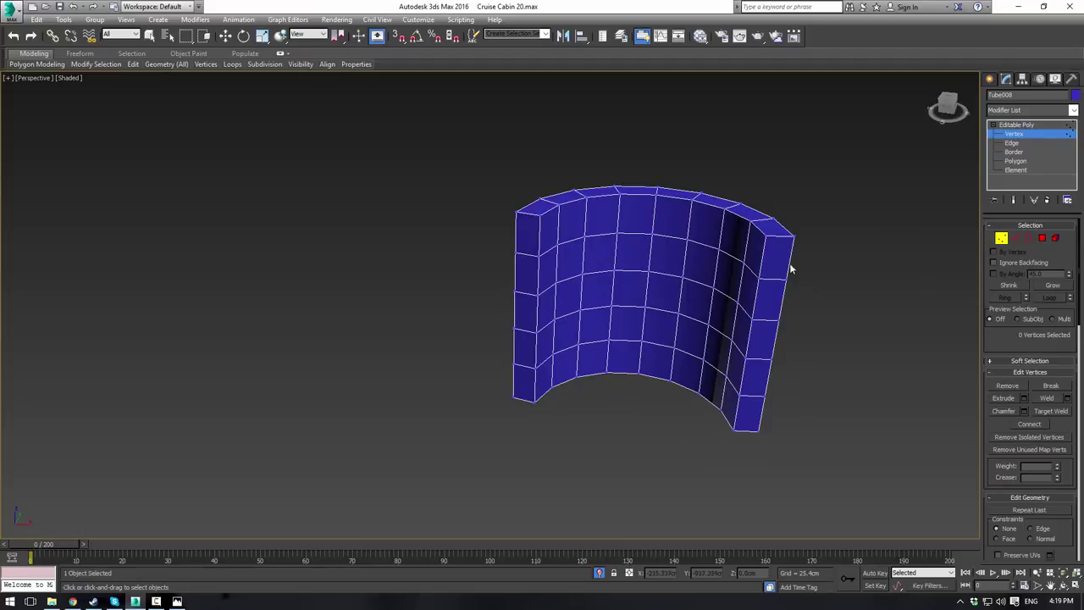
{"action": "left_click", "coordinate": [1019, 239]}
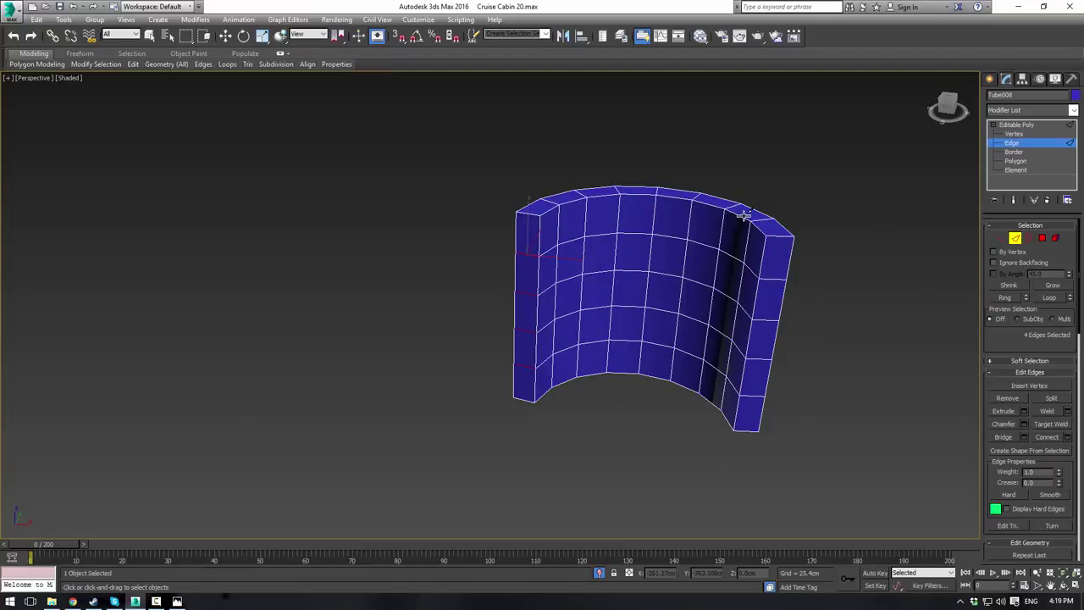
{"action": "key", "text": "r"}
{"action": "right_click", "coordinate": [829, 213]}
{"action": "left_click", "coordinate": [968, 153]}
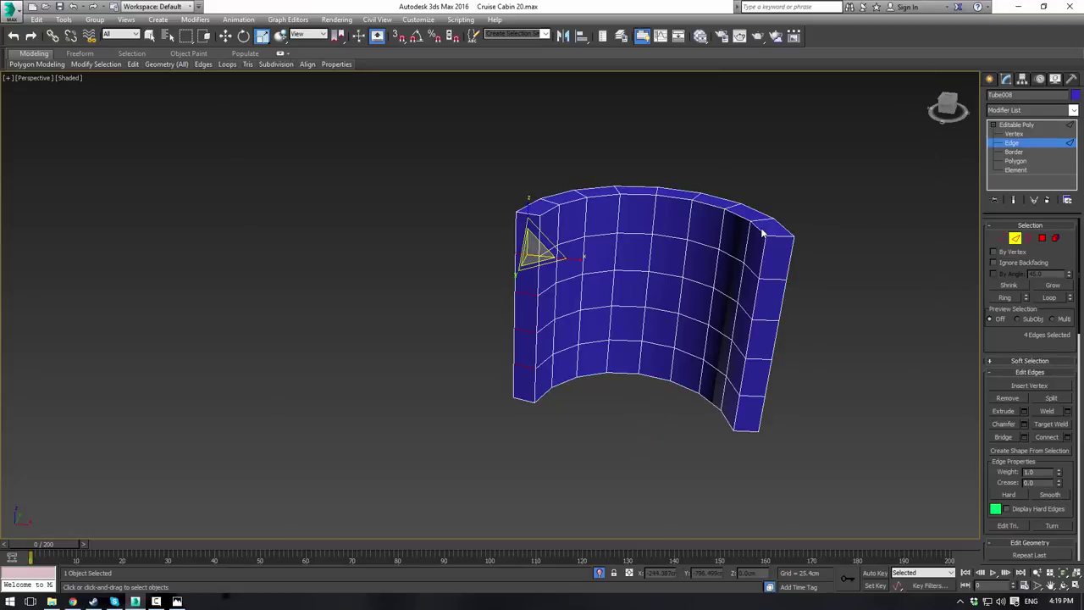
{"action": "left_click", "coordinate": [759, 228]}
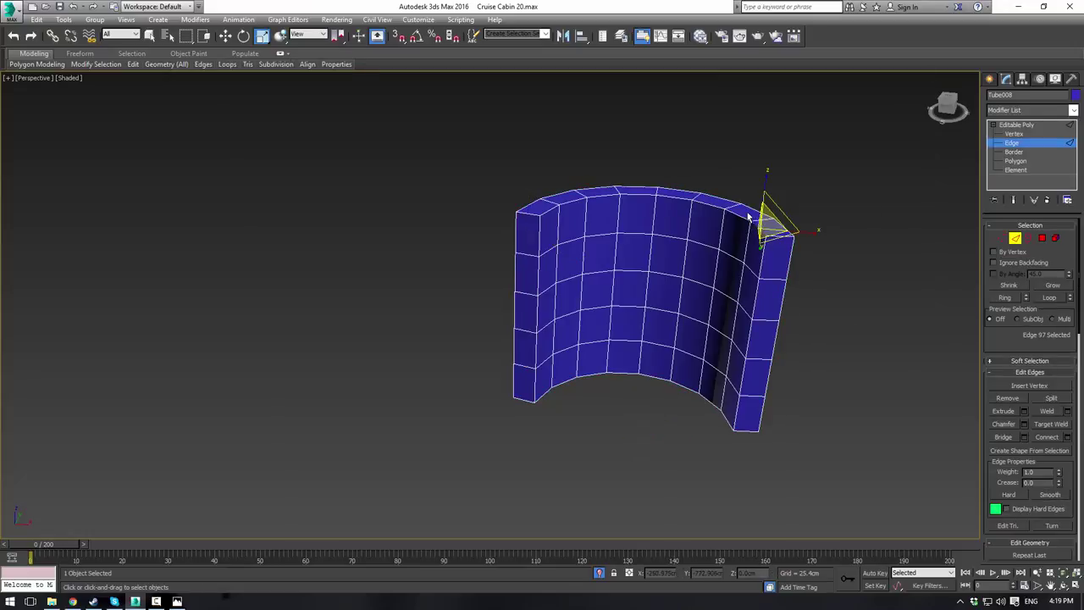
{"action": "left_click", "coordinate": [737, 214], "text": "ctrl"}
{"action": "double_click", "coordinate": [737, 215]}
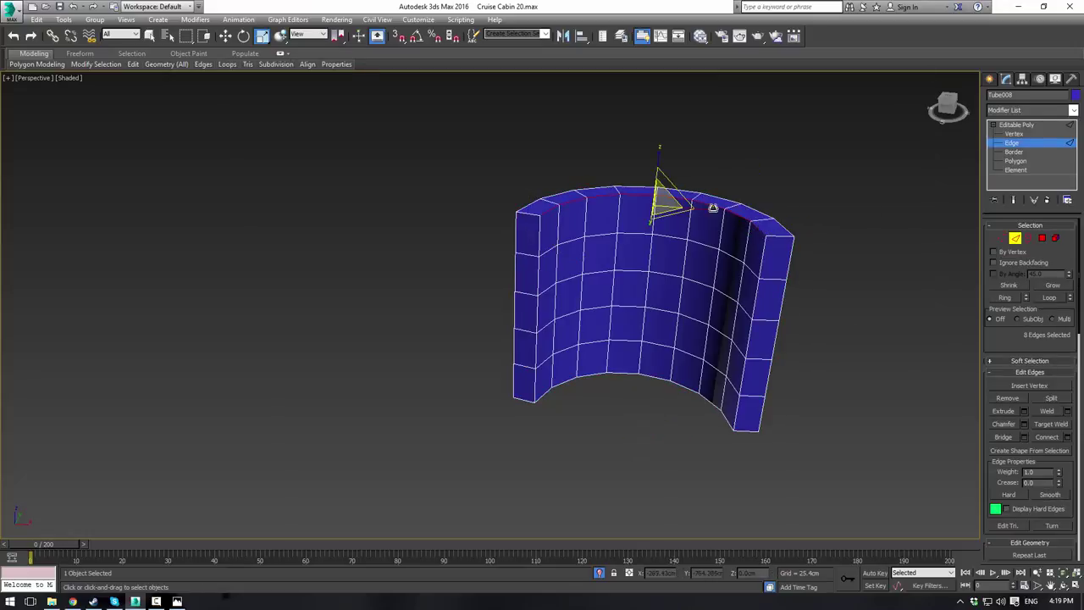
{"action": "key", "text": "w"}
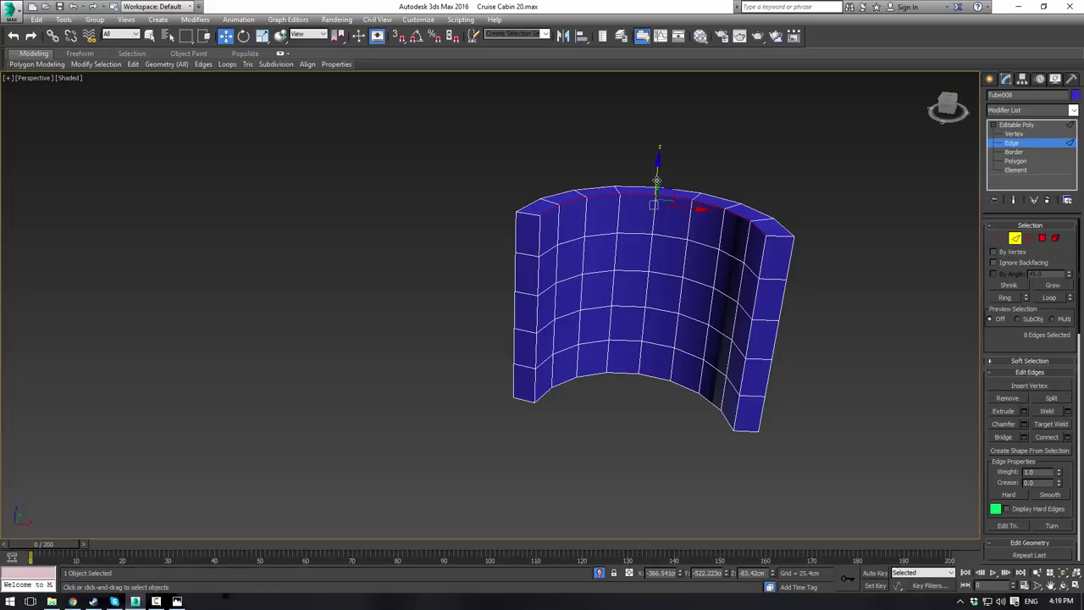
{"action": "left_click_drag", "start_coordinate": [656, 181], "coordinate": [658, 197]}
{"action": "mouse_move", "coordinate": [714, 288]}
{"action": "middle_mouse_down", "text": "alt"}
{"action": "mouse_move", "coordinate": [755, 286]}
{"action": "mouse_move", "coordinate": [730, 282]}
{"action": "middle_mouse_up", "text": "alt"}
{"action": "scroll", "coordinate": [730, 282], "scroll_direction": "up", "scroll_amount": 1}
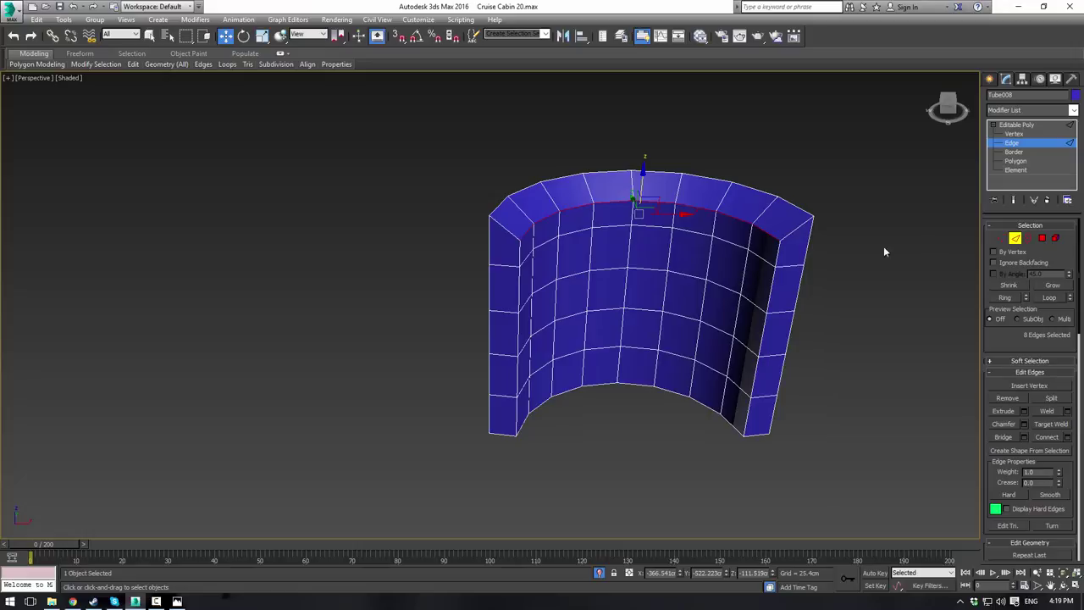
Step: Select the ring of short edges across the top rim and end faces and connect them with a centre edge loop
{"action": "left_click", "coordinate": [797, 227]}
{"action": "double_click", "coordinate": [764, 212]}
{"action": "left_click", "coordinate": [795, 230], "text": "ctrl"}
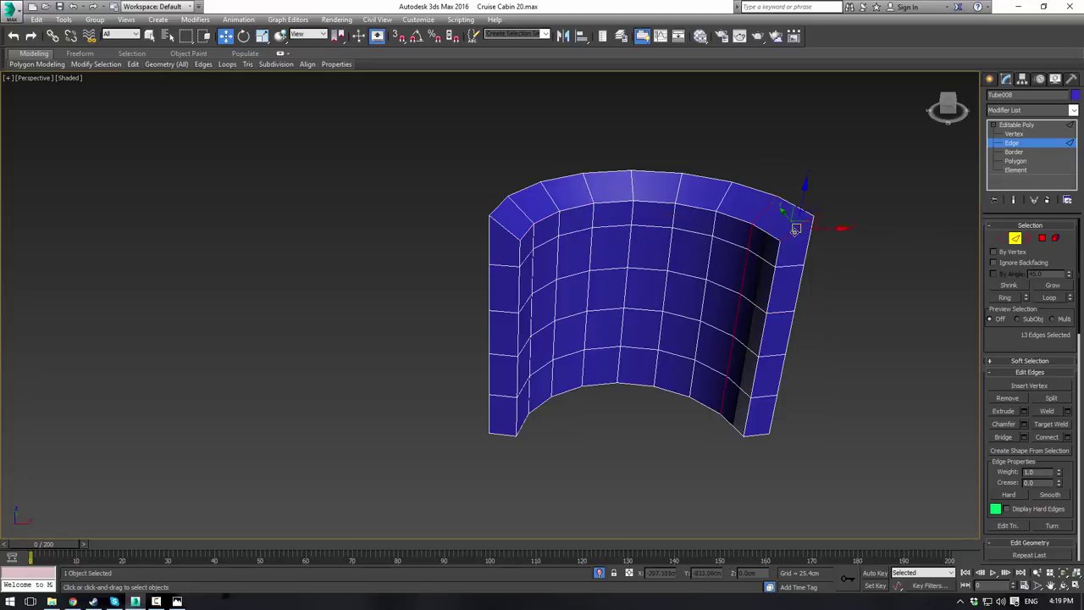
{"action": "left_click", "coordinate": [794, 231]}
{"action": "left_click", "coordinate": [763, 215], "text": "shift"}
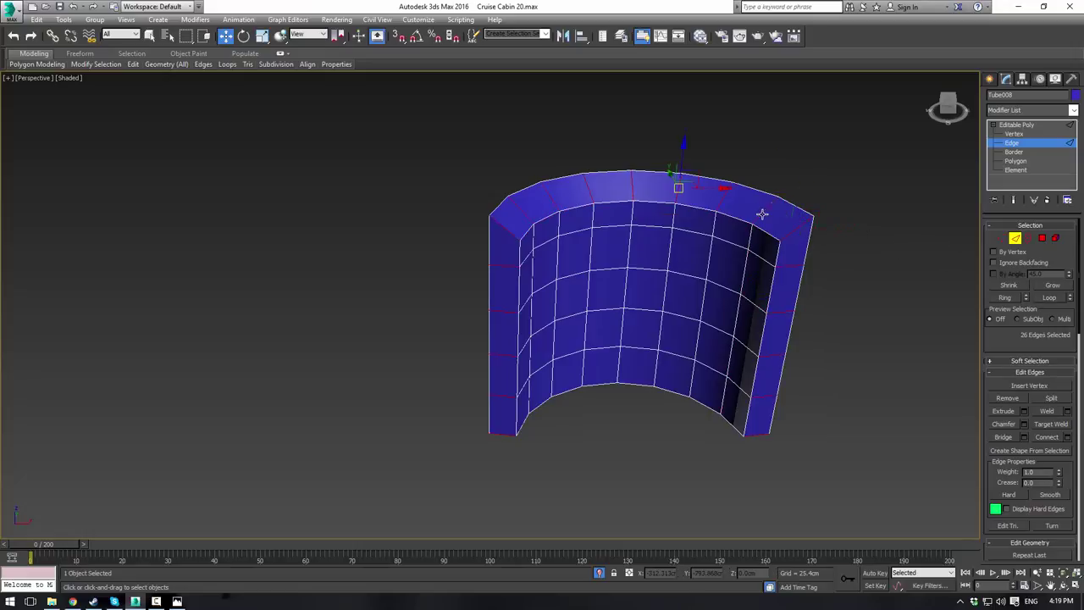
{"action": "left_click", "coordinate": [1049, 436]}
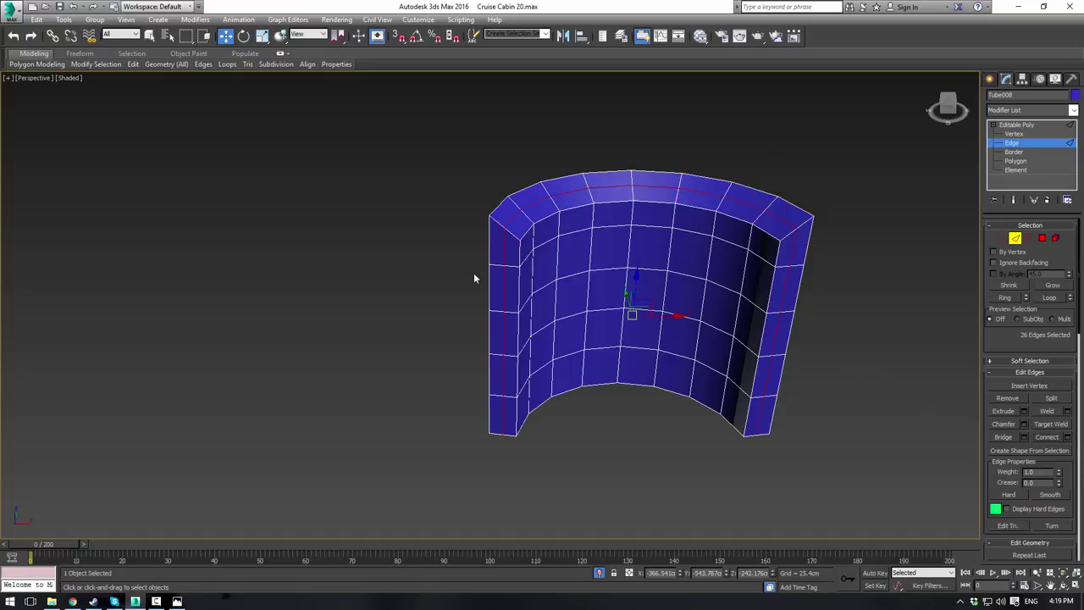
Step: Limit the selection to the centre edges along the curved top rim and raise them slightly to round it
{"action": "left_click_drag", "start_coordinate": [869, 489], "coordinate": [869, 489], "text": "alt"}
{"action": "middle_click_drag", "start_coordinate": [643, 272], "coordinate": [707, 272], "text": "alt"}
{"action": "left_click_drag", "start_coordinate": [640, 165], "coordinate": [635, 159]}
{"action": "left_click", "coordinate": [806, 223]}
{"action": "middle_click_drag", "start_coordinate": [806, 223], "coordinate": [829, 239], "text": "alt"}
Step: Select the ten centre vertices below the top corners on both end faces and move them 7.15 cm outward along negative Y
{"action": "left_click", "coordinate": [1000, 239]}
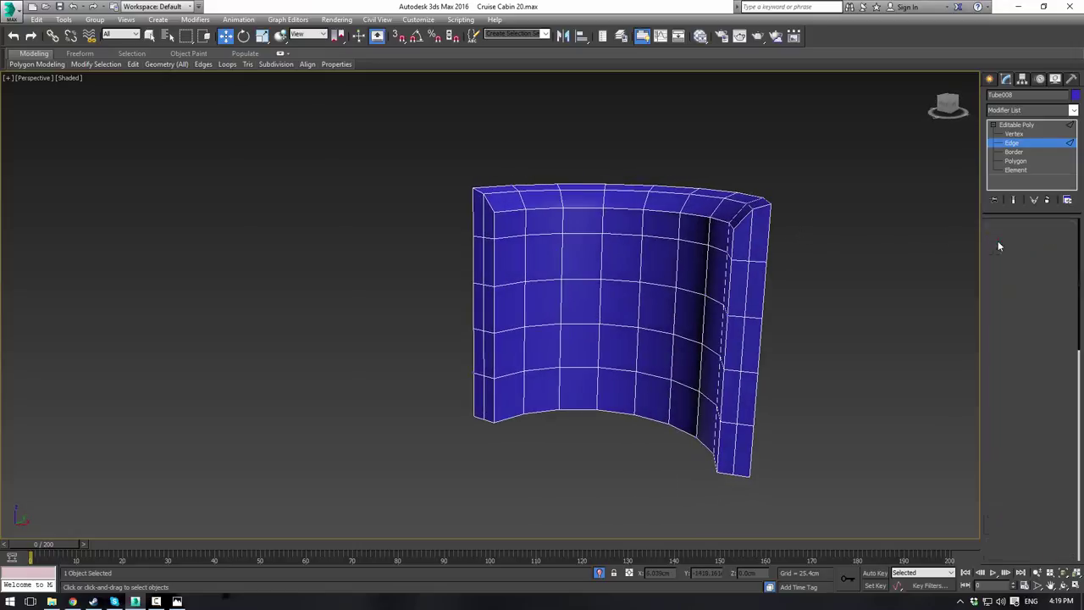
{"action": "left_click", "coordinate": [750, 260]}
{"action": "left_click", "coordinate": [746, 318], "text": "ctrl"}
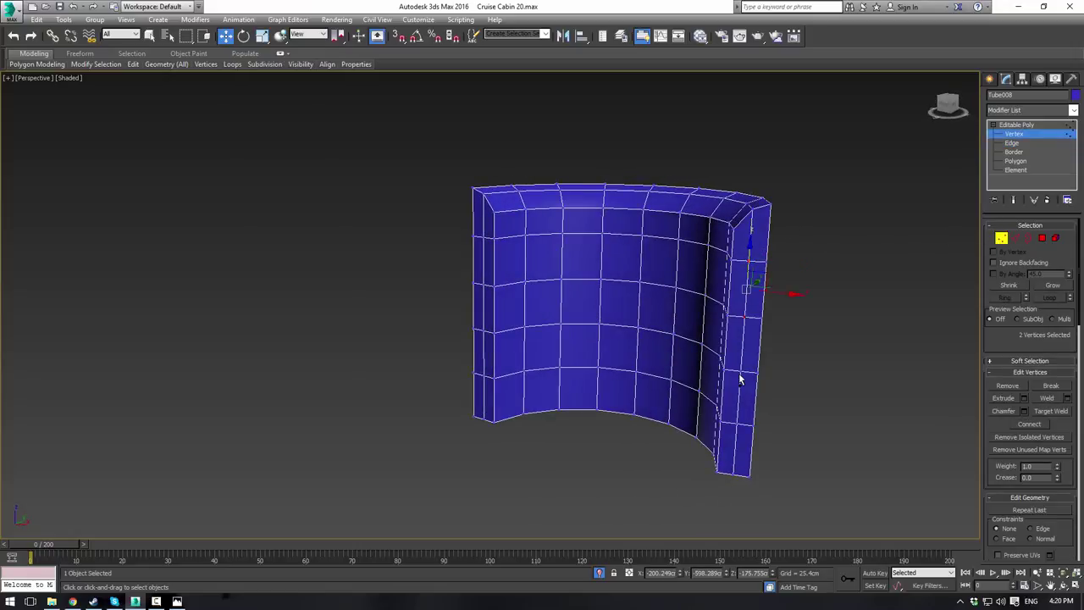
{"action": "left_click", "coordinate": [735, 423], "text": "ctrl"}
{"action": "left_click", "coordinate": [733, 475], "text": "ctrl"}
{"action": "middle_click_drag", "start_coordinate": [689, 443], "coordinate": [604, 362], "text": "alt"}
{"action": "left_click", "coordinate": [435, 265], "text": "ctrl"}
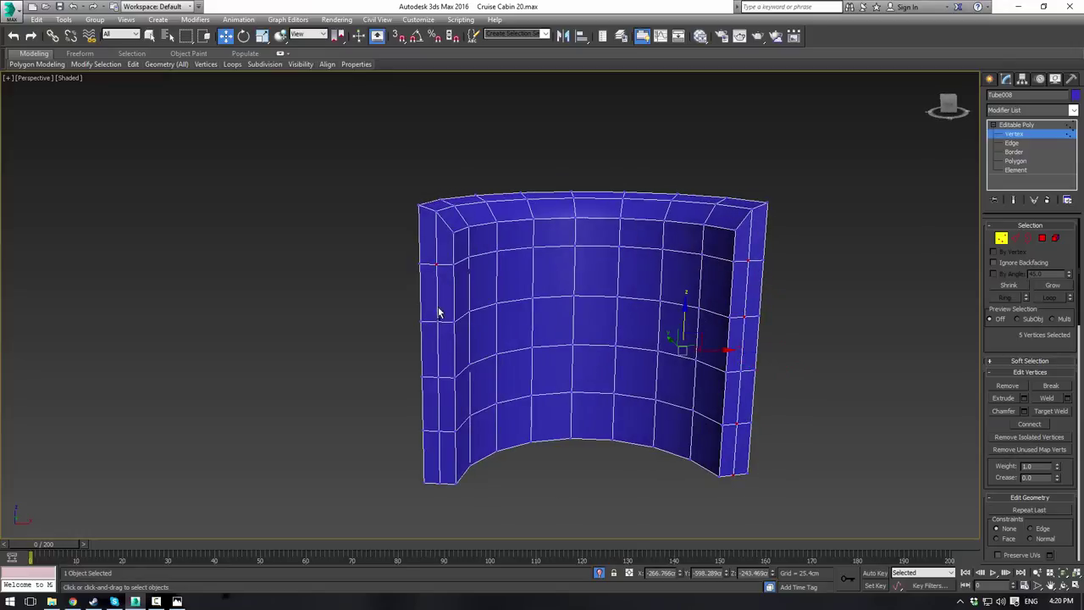
{"action": "left_click", "coordinate": [437, 321], "text": "ctrl"}
{"action": "left_click", "coordinate": [439, 377], "text": "ctrl"}
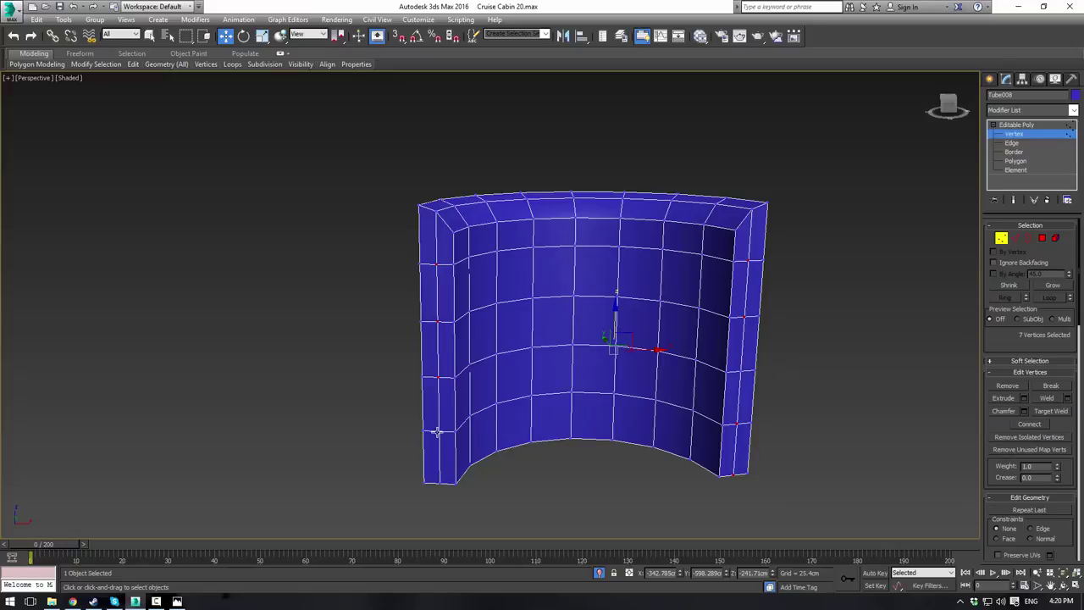
{"action": "left_click", "coordinate": [437, 432], "text": "ctrl"}
{"action": "left_click", "coordinate": [439, 482], "text": "ctrl"}
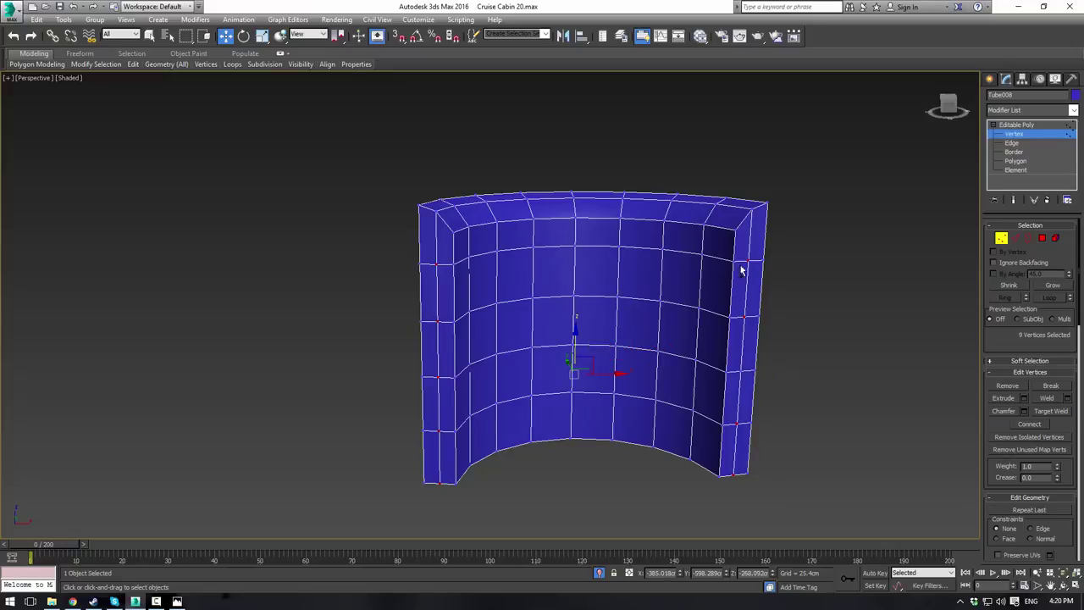
{"action": "left_click", "coordinate": [740, 372], "text": "ctrl"}
{"action": "middle_click_drag", "start_coordinate": [633, 285], "coordinate": [675, 316], "text": "alt"}
{"action": "mouse_move", "coordinate": [570, 360]}
{"action": "left_mouse_down"}
{"action": "mouse_move", "coordinate": [435, 297]}
{"action": "mouse_move", "coordinate": [537, 371]}
{"action": "mouse_move", "coordinate": [589, 361]}
{"action": "left_mouse_up"}
{"action": "right_click", "coordinate": [589, 361]}
{"action": "middle_click_drag", "start_coordinate": [654, 310], "coordinate": [608, 333], "text": "alt"}
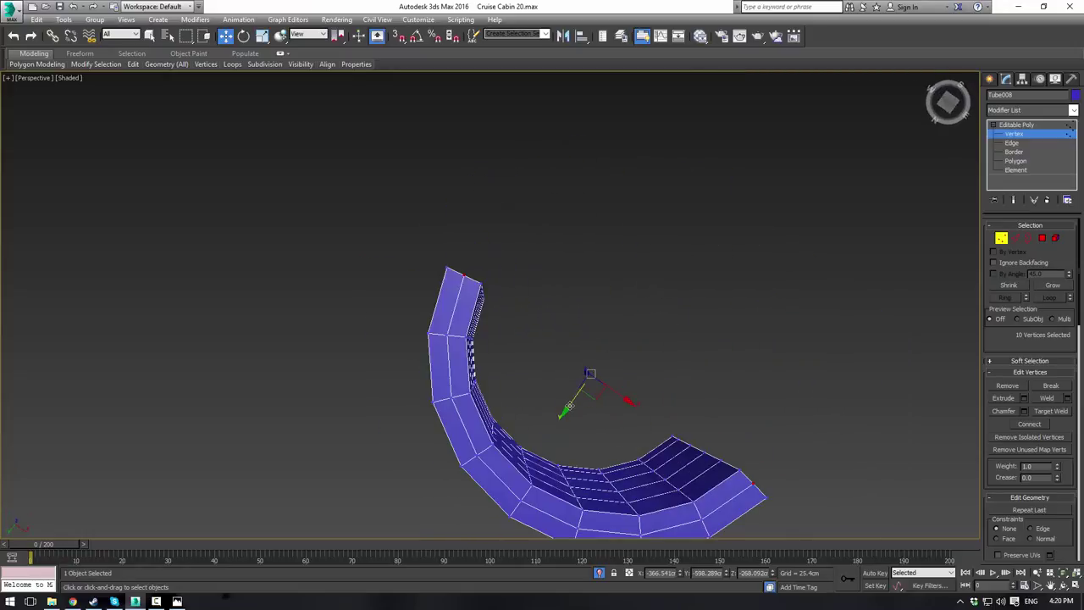
{"action": "left_click_drag", "start_coordinate": [569, 405], "coordinate": [573, 404]}
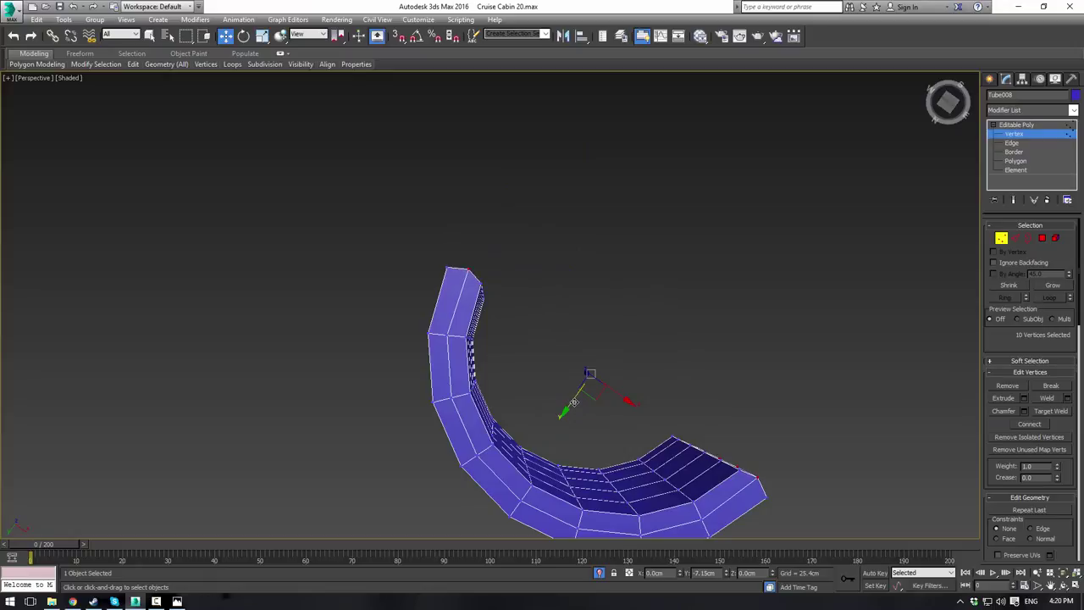
Step: Leave vertex editing and inspect the rounded rim and ends of the half tube from several angles
{"action": "middle_click_drag", "start_coordinate": [544, 331], "coordinate": [588, 416], "text": "alt"}
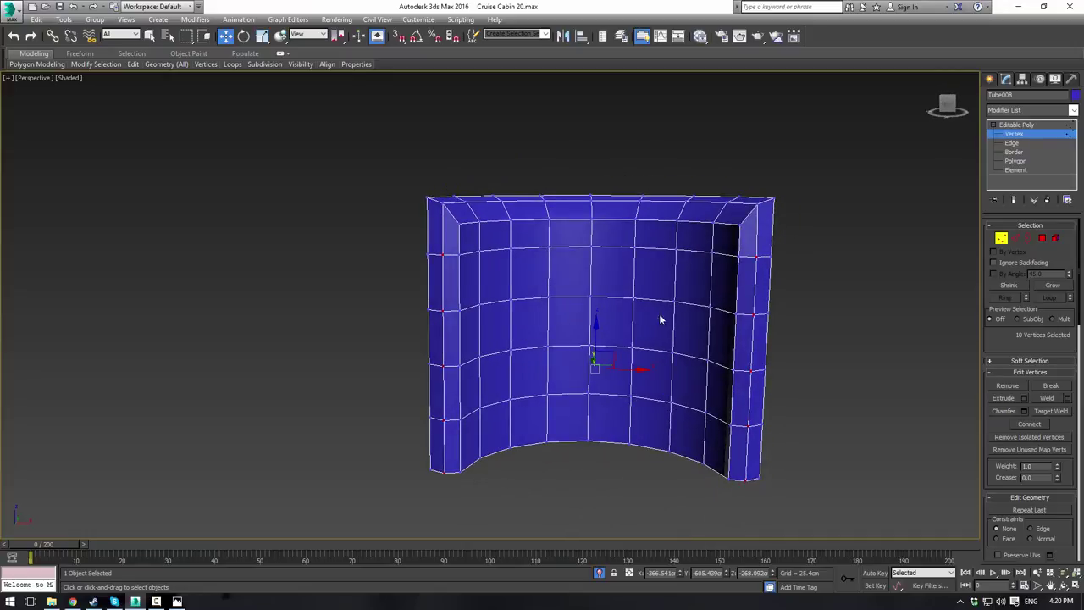
{"action": "middle_click_drag", "start_coordinate": [790, 297], "coordinate": [701, 327], "text": "alt"}
{"action": "left_click", "coordinate": [1026, 126]}
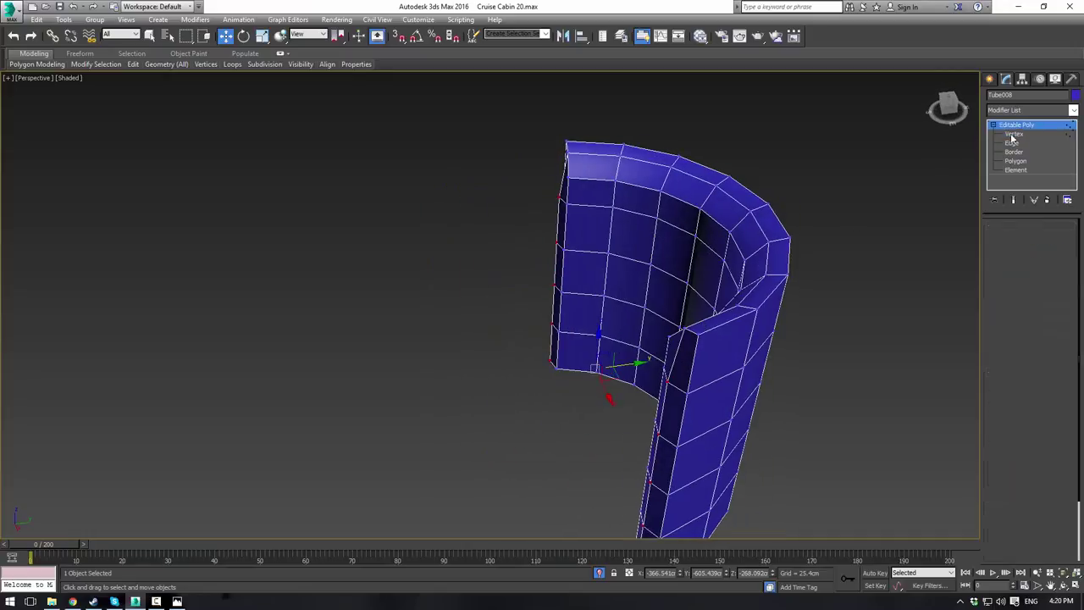
{"action": "left_click", "coordinate": [845, 336]}
{"action": "middle_click_drag", "start_coordinate": [825, 350], "coordinate": [781, 272]}
{"action": "left_click", "coordinate": [637, 222]}
{"action": "middle_click_drag", "start_coordinate": [697, 201], "coordinate": [938, 328]}
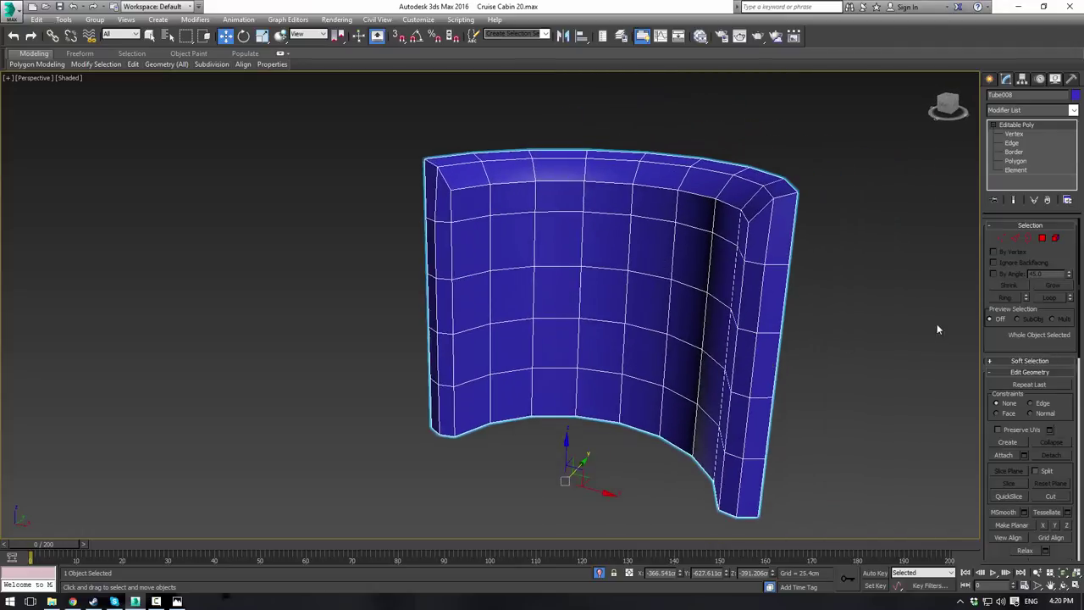
Step: Select the edges outlining one end face of the half tube, including its top, bottom, inner and outer vertical edges
{"action": "left_click", "coordinate": [1014, 239]}
{"action": "left_click", "coordinate": [785, 194]}
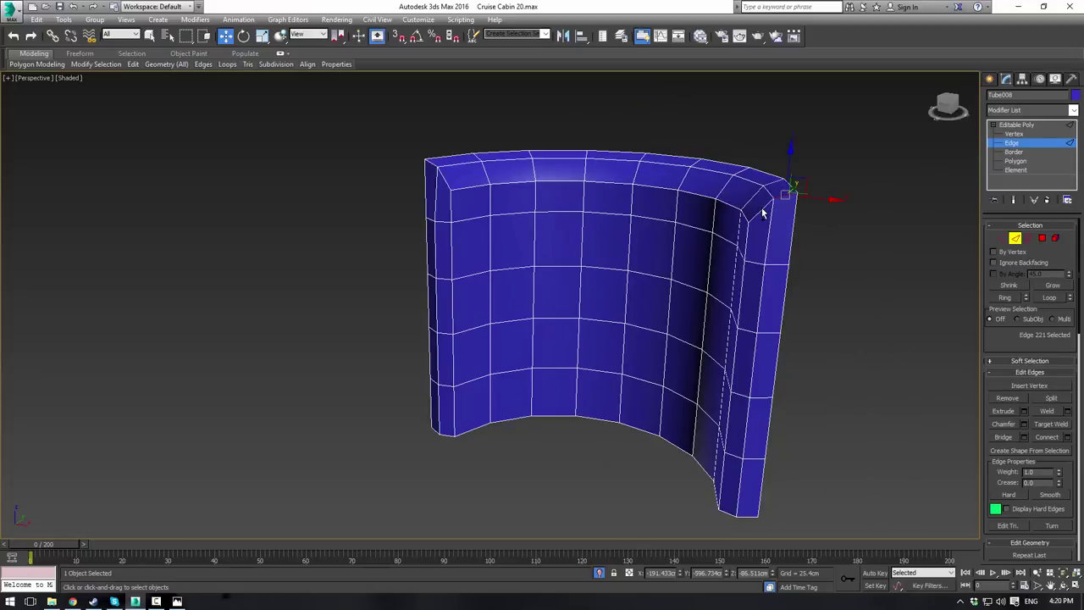
{"action": "left_click", "coordinate": [760, 208], "text": "ctrl"}
{"action": "double_click", "coordinate": [748, 232], "text": "ctrl"}
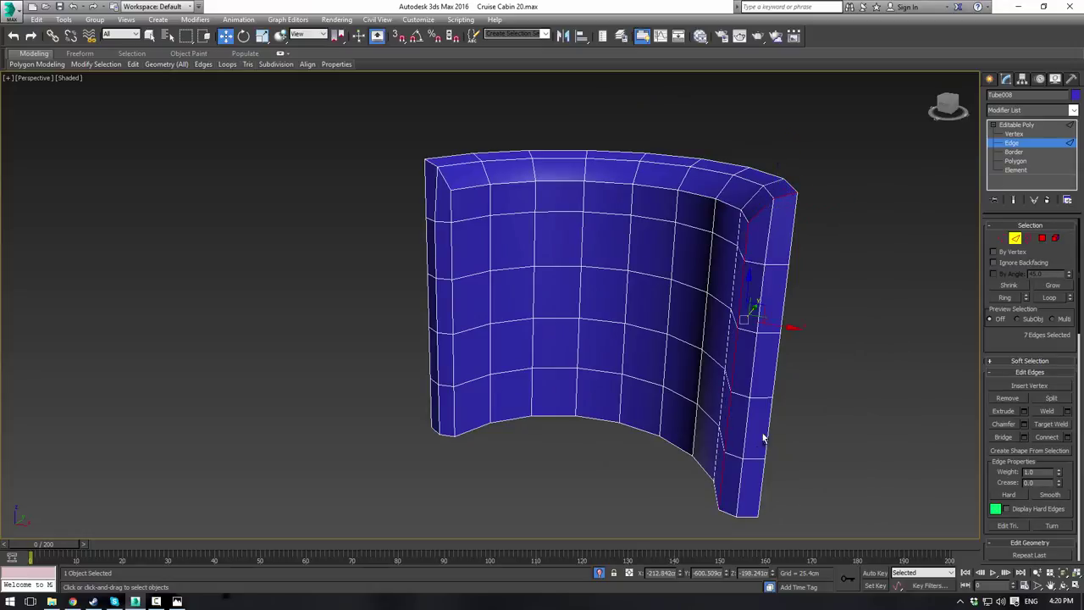
{"action": "left_click", "coordinate": [739, 515], "text": "ctrl"}
{"action": "left_click", "coordinate": [744, 516], "text": "ctrl"}
{"action": "double_click", "coordinate": [760, 495], "text": "ctrl"}
Step: Add the edges outlining the other end face of the half tube to the selection, including its top and bottom edges
{"action": "middle_click_drag", "start_coordinate": [781, 477], "coordinate": [875, 342], "text": "alt"}
{"action": "left_click", "coordinate": [396, 253], "text": "ctrl"}
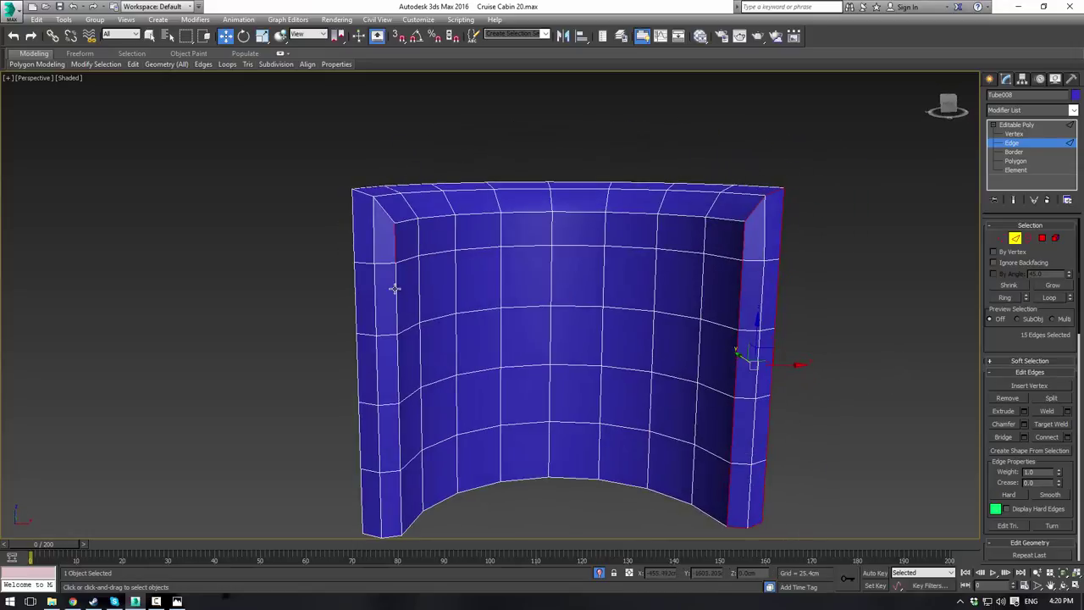
{"action": "double_click", "coordinate": [395, 288], "text": "ctrl"}
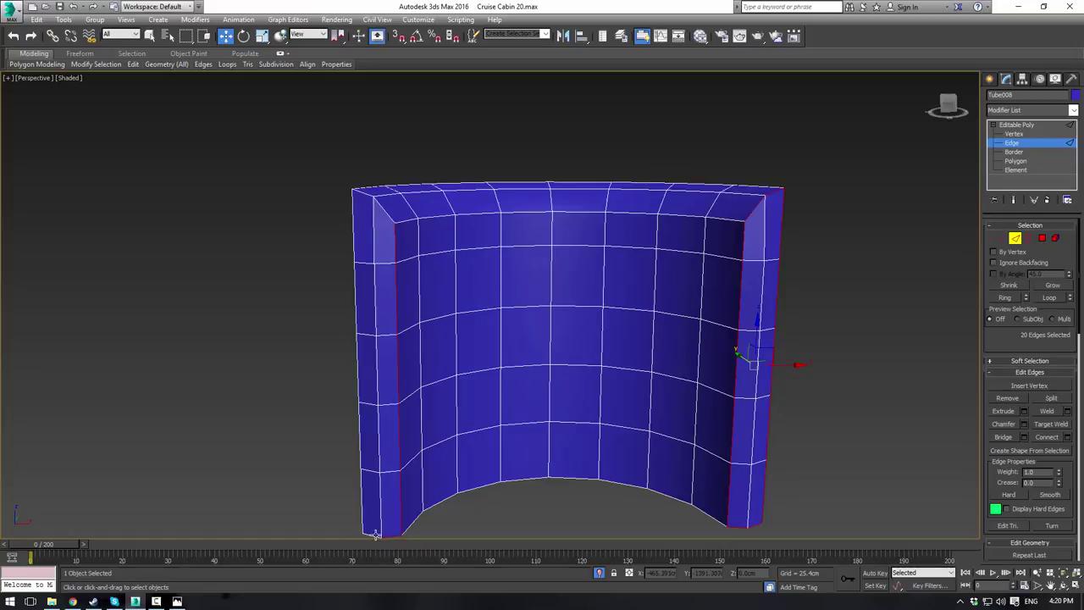
{"action": "double_click", "coordinate": [360, 512], "text": "ctrl"}
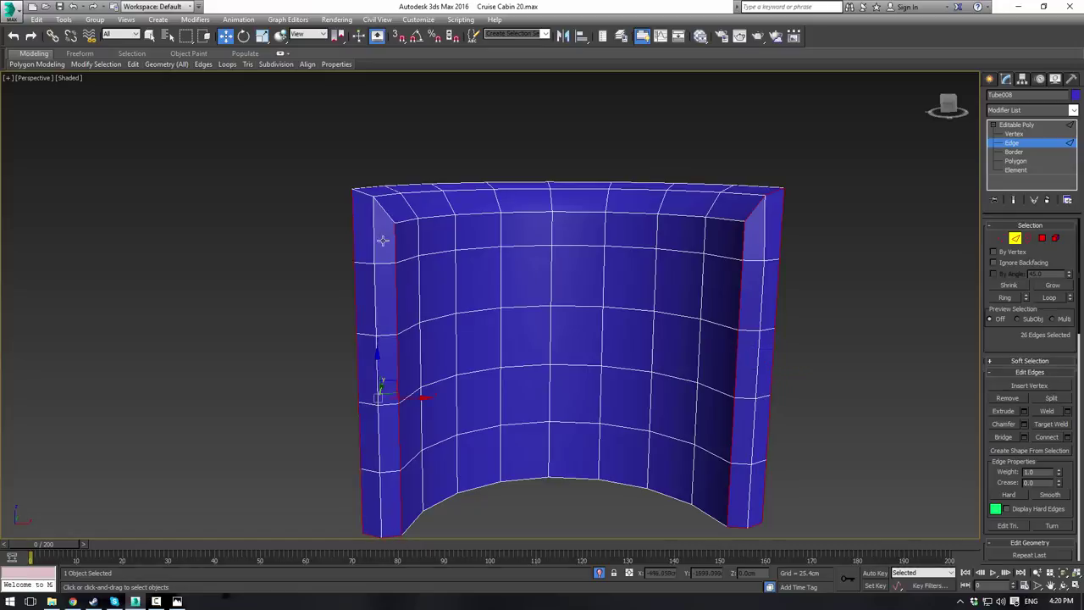
{"action": "left_click", "coordinate": [361, 191], "text": "ctrl"}
{"action": "left_click", "coordinate": [389, 218], "text": "ctrl"}
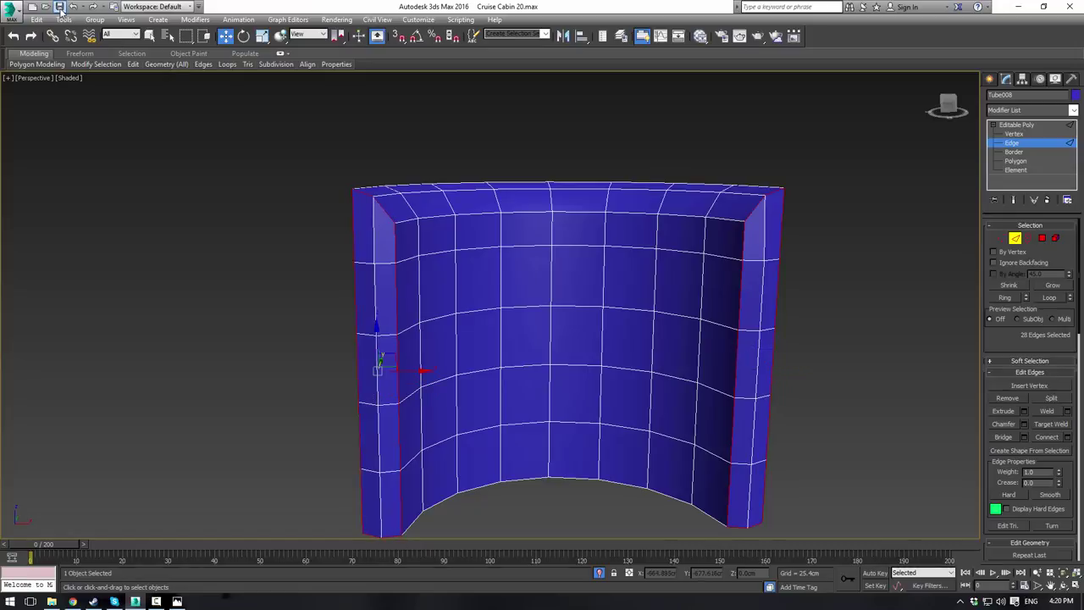
Step: Add the outer top rim edges along the half tube's back, from one end face to the other, to the selection
{"action": "middle_click_drag", "start_coordinate": [441, 238], "coordinate": [542, 336], "text": "alt"}
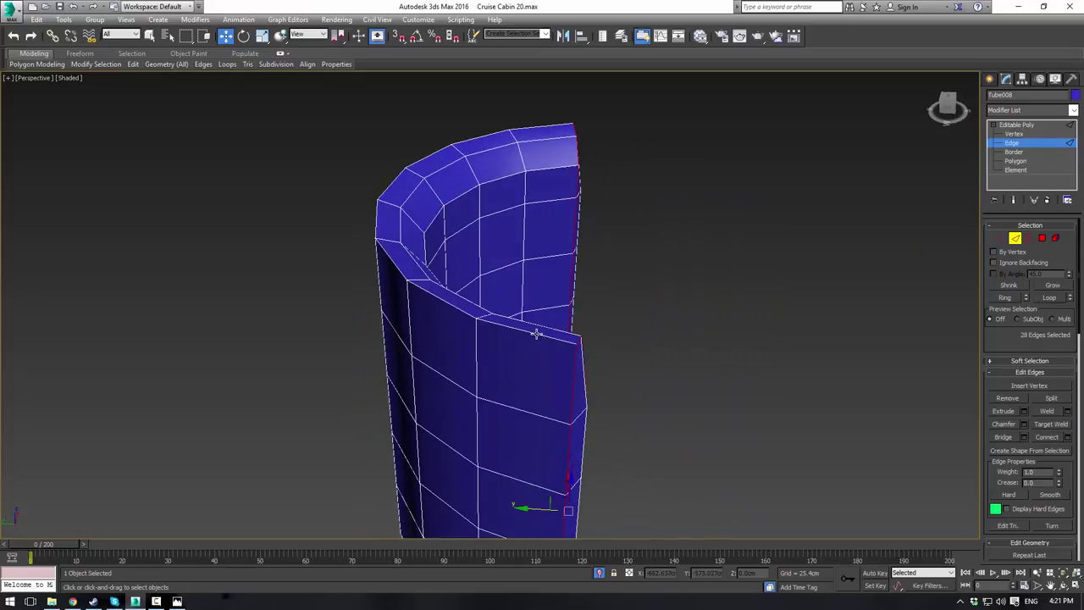
{"action": "left_click", "coordinate": [536, 333], "text": "ctrl"}
{"action": "left_click", "coordinate": [444, 303], "text": "ctrl"}
{"action": "left_click", "coordinate": [394, 265], "text": "ctrl"}
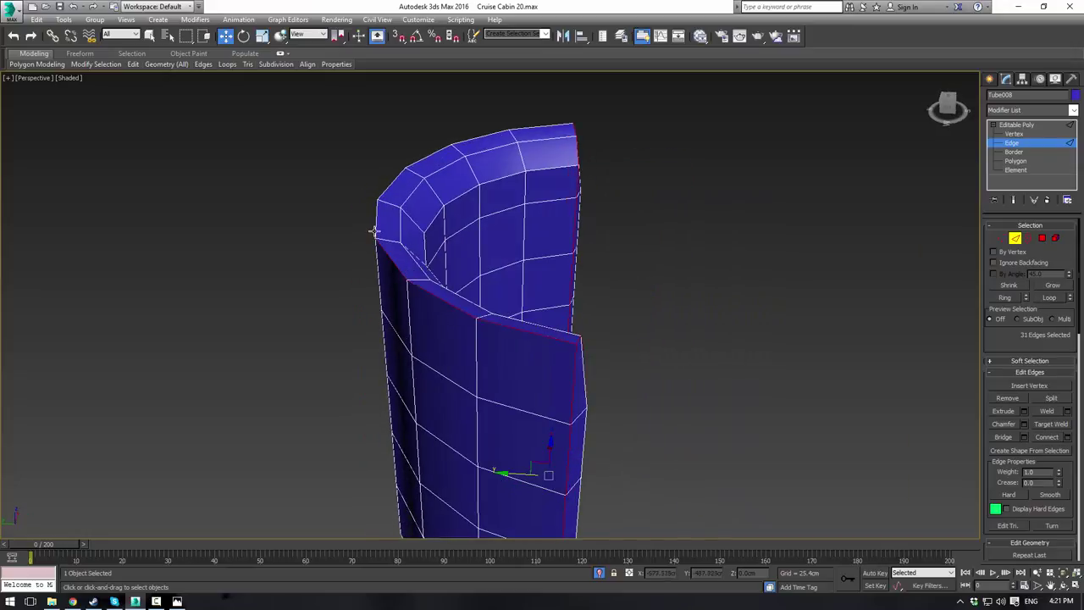
{"action": "left_click", "coordinate": [373, 229], "text": "ctrl"}
{"action": "left_click", "coordinate": [387, 190], "text": "ctrl"}
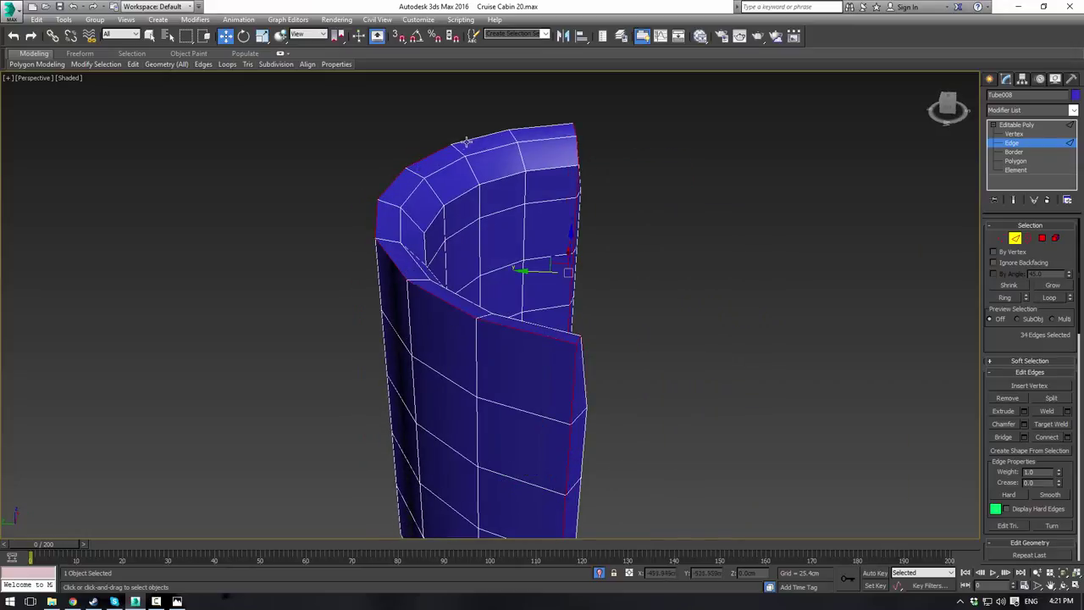
{"action": "left_click", "coordinate": [527, 128], "text": "ctrl"}
Step: Extrude the selected edges twice with a 0.91 cm width, first at a height of -1.792 cm and again at 2.093 cm
{"action": "middle_click_drag", "start_coordinate": [720, 202], "coordinate": [605, 193], "text": "alt"}
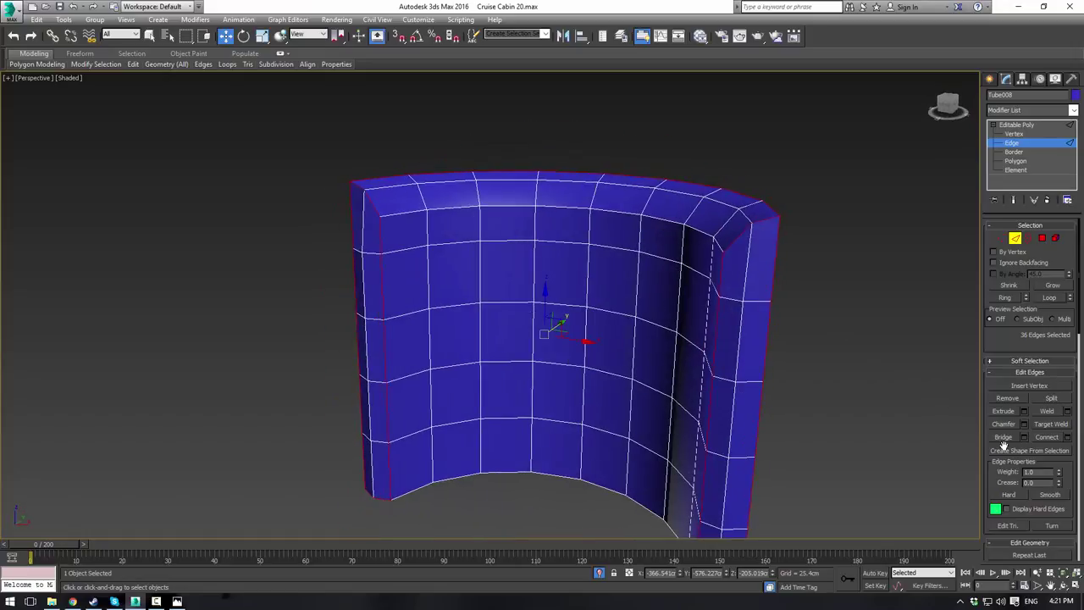
{"action": "left_click", "coordinate": [1025, 412]}
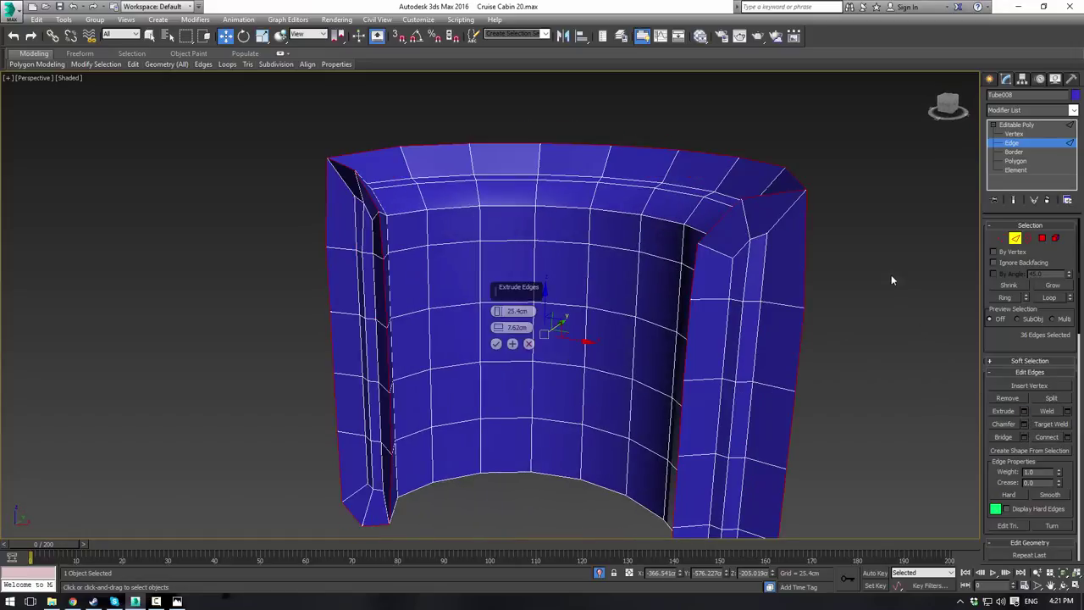
{"action": "middle_click_drag", "start_coordinate": [891, 274], "coordinate": [756, 306], "text": "alt"}
{"action": "left_click_drag", "start_coordinate": [499, 313], "coordinate": [498, 366]}
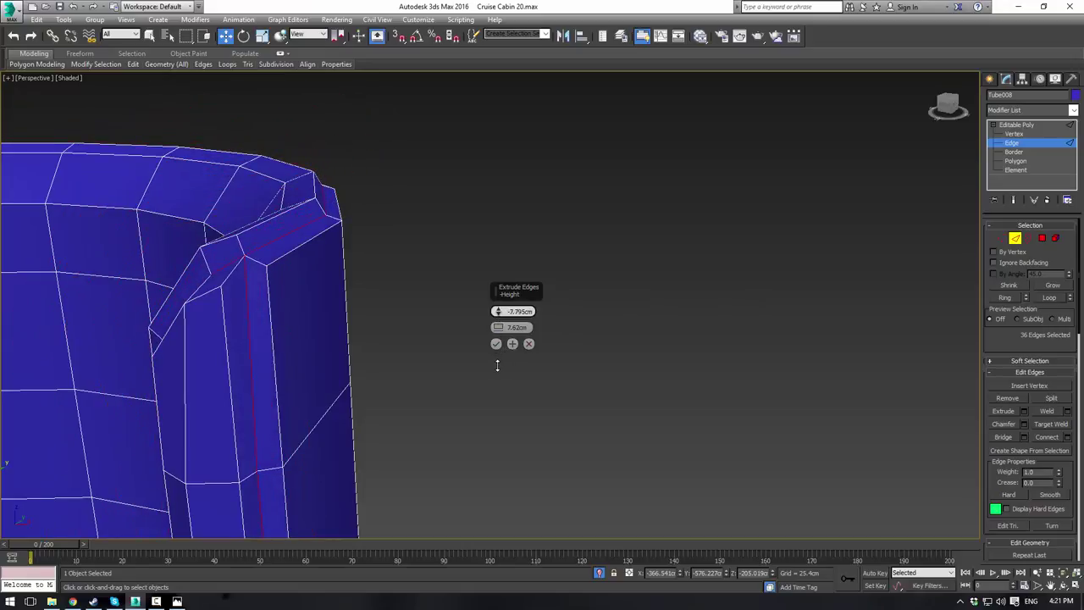
{"action": "left_click_drag", "start_coordinate": [499, 328], "coordinate": [500, 305]}
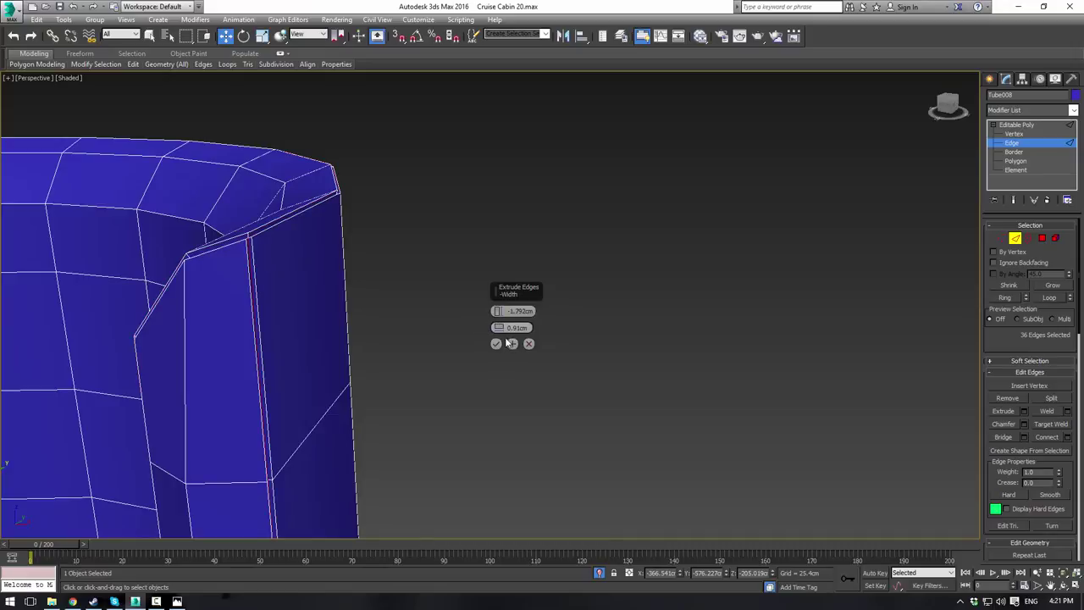
{"action": "left_click", "coordinate": [512, 343]}
{"action": "left_click_drag", "start_coordinate": [498, 314], "coordinate": [499, 306]}
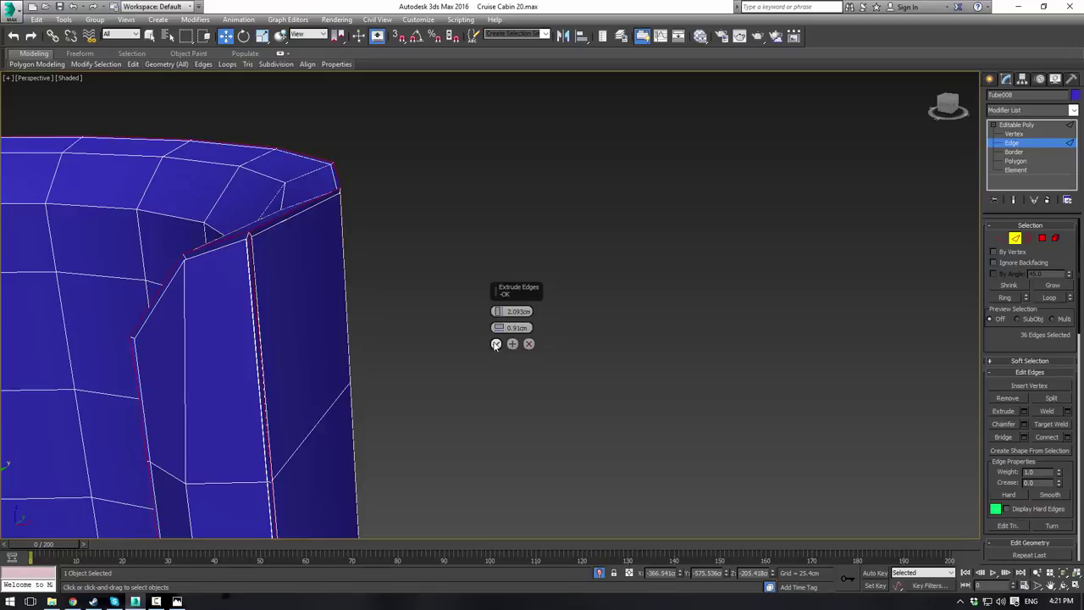
{"action": "left_click", "coordinate": [496, 343]}
Step: Leave edge editing and add a TurboSmooth modifier with 2 iterations to the half tube
{"action": "left_click", "coordinate": [1017, 125]}
{"action": "left_click", "coordinate": [1072, 110]}
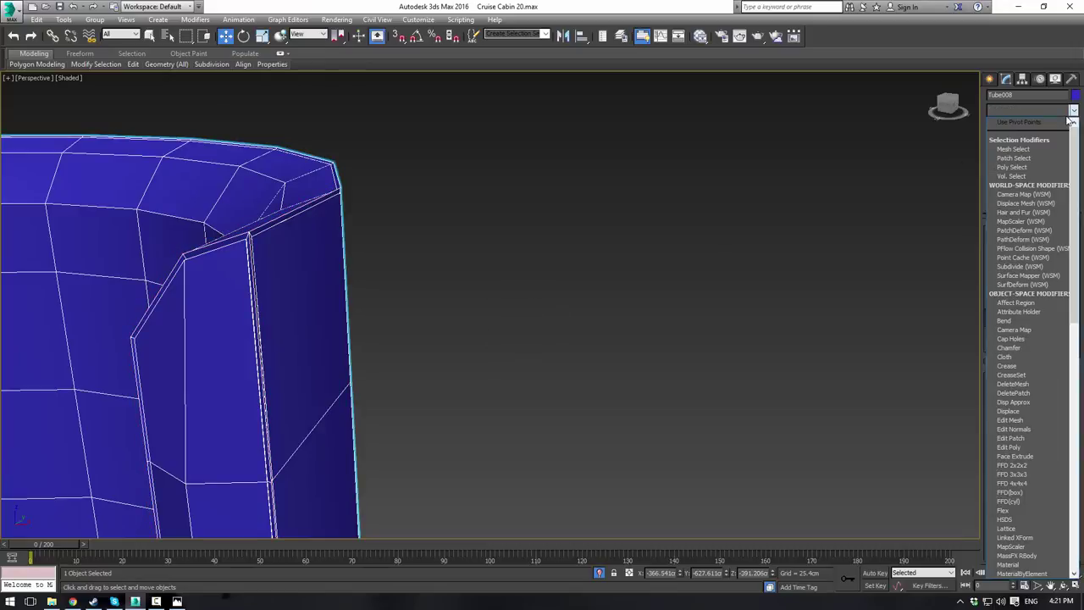
{"action": "key", "text": "t"}
{"action": "key", "text": "t"}
{"action": "key", "text": "t"}
{"action": "key", "text": "Return"}
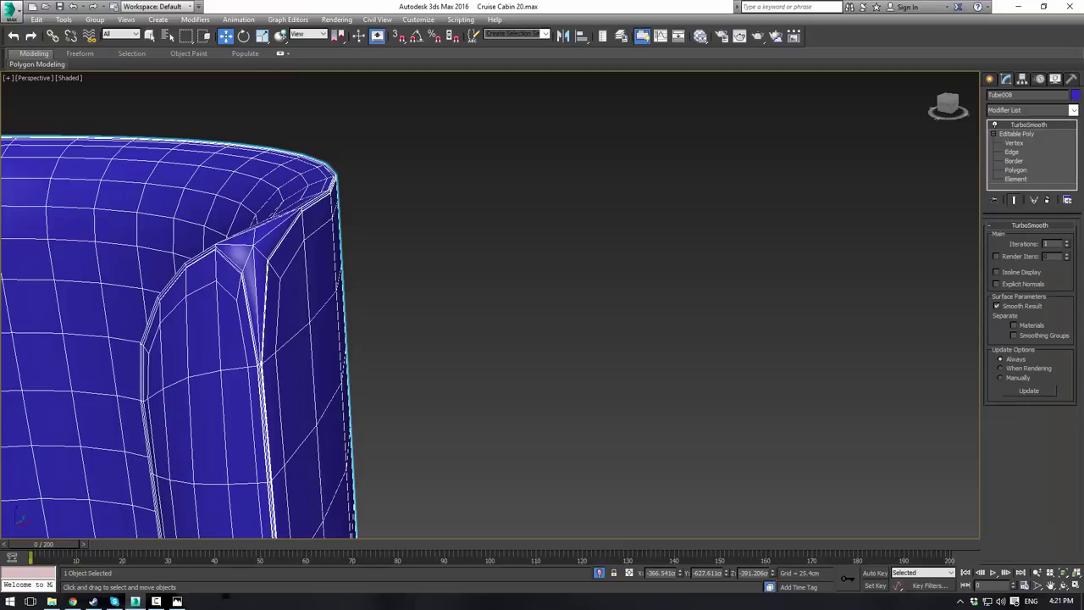
{"action": "left_click", "coordinate": [1066, 242]}
Step: Examine the smoothed half tube's rim, end corners and underside, comparing them with the unsmoothed mesh
{"action": "left_click", "coordinate": [532, 214]}
{"action": "scroll", "coordinate": [531, 214], "scroll_direction": "down", "scroll_amount": 5}
{"action": "middle_click_drag", "start_coordinate": [532, 213], "coordinate": [566, 156]}
{"action": "scroll", "coordinate": [566, 156], "scroll_direction": "up", "scroll_amount": 3}
{"action": "scroll", "coordinate": [387, 181], "scroll_direction": "up", "scroll_amount": 3}
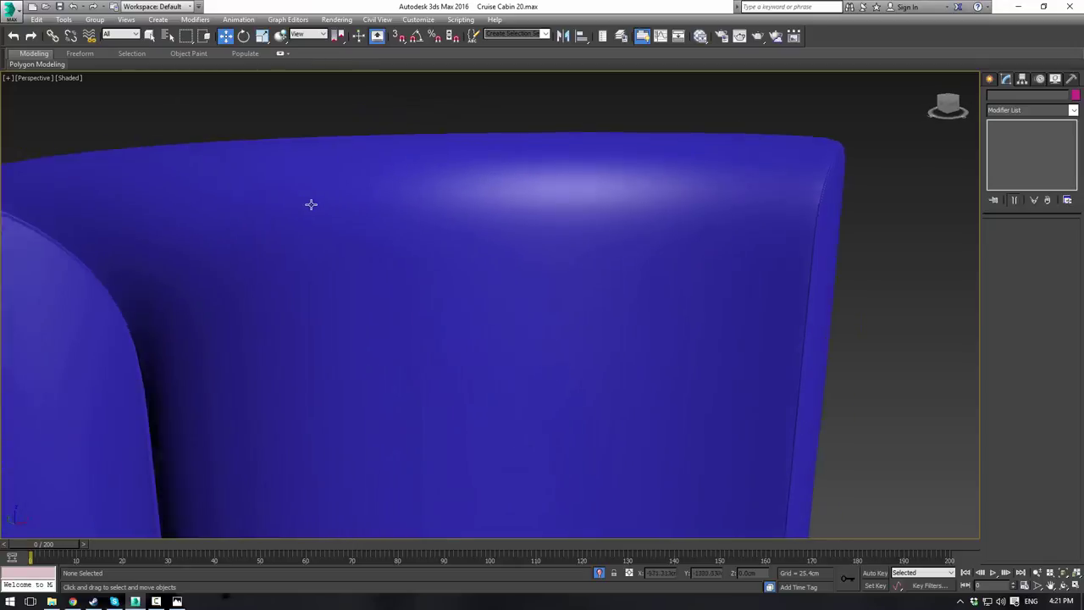
{"action": "middle_click_drag", "start_coordinate": [310, 203], "coordinate": [550, 200], "text": "alt"}
{"action": "left_click", "coordinate": [786, 194]}
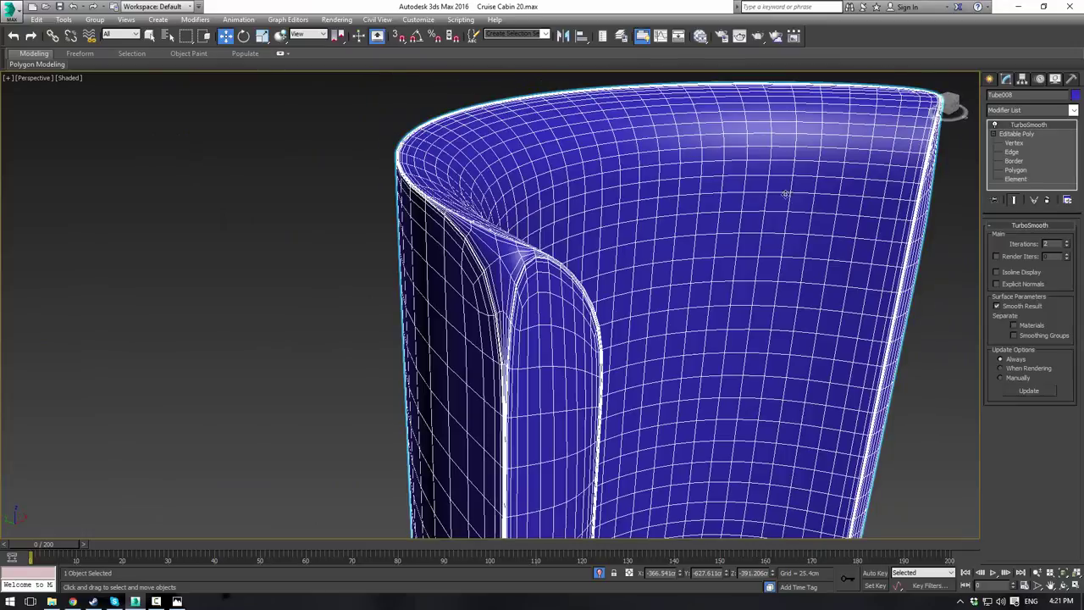
{"action": "left_click", "coordinate": [1039, 135]}
{"action": "left_click", "coordinate": [287, 255]}
{"action": "scroll", "coordinate": [678, 278], "scroll_direction": "down", "scroll_amount": 4}
{"action": "middle_click_drag", "start_coordinate": [678, 279], "coordinate": [558, 218], "text": "alt"}
Step: Reselect the half tube, return to its Editable Poly base and clear the selected edges
{"action": "left_click", "coordinate": [557, 217]}
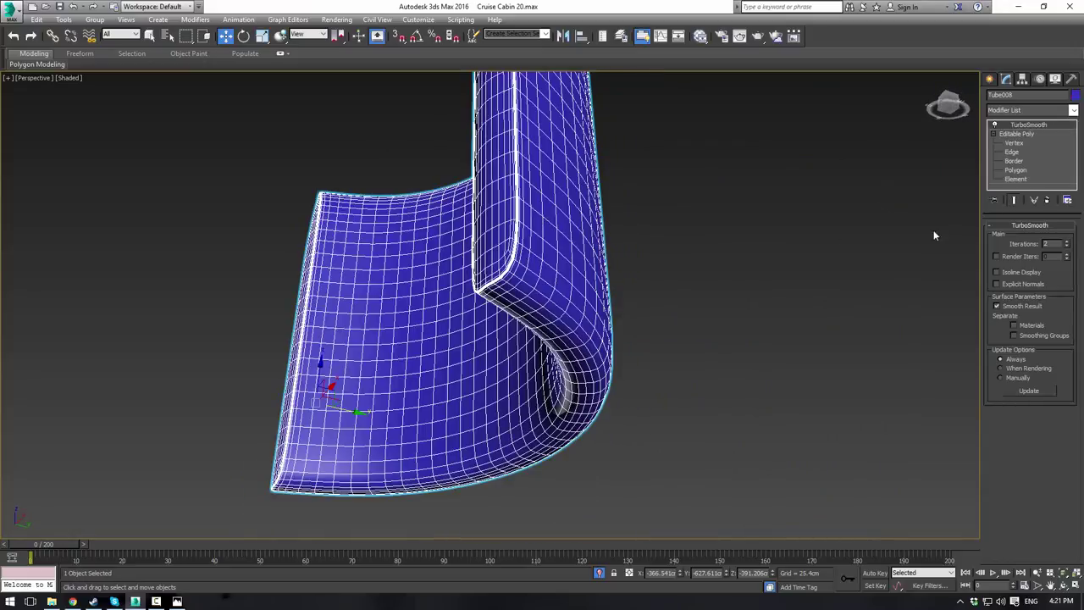
{"action": "left_click", "coordinate": [1023, 136]}
{"action": "left_click", "coordinate": [1015, 161]}
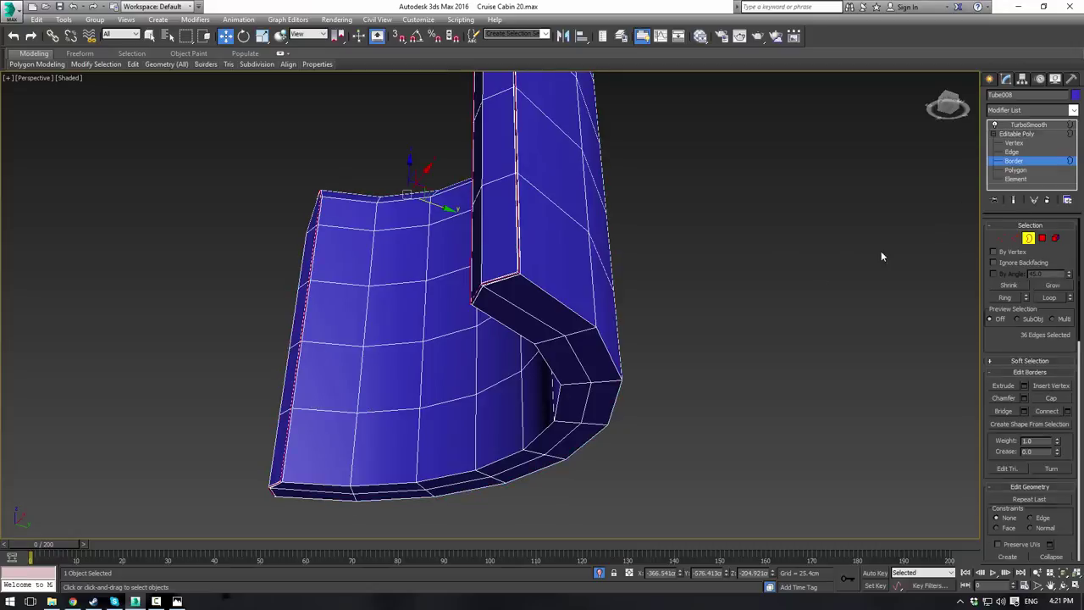
{"action": "middle_click_drag", "start_coordinate": [695, 292], "coordinate": [415, 233], "text": "alt"}
{"action": "scroll", "coordinate": [693, 280], "scroll_direction": "up", "scroll_amount": 2}
{"action": "scroll", "coordinate": [289, 156], "scroll_direction": "up", "scroll_amount": 5}
{"action": "scroll", "coordinate": [283, 159], "scroll_direction": "down", "scroll_amount": 5}
{"action": "left_click", "coordinate": [281, 181]}
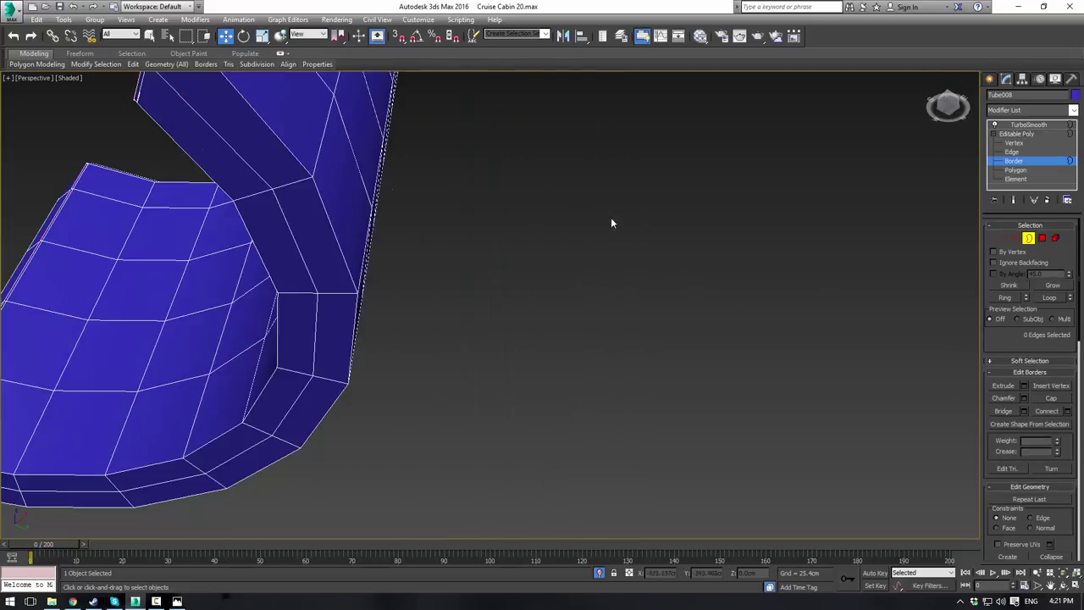
Step: Select the first five polygons of the half tube's underside, starting at one end
{"action": "left_click", "coordinate": [1043, 241]}
{"action": "left_click", "coordinate": [243, 155]}
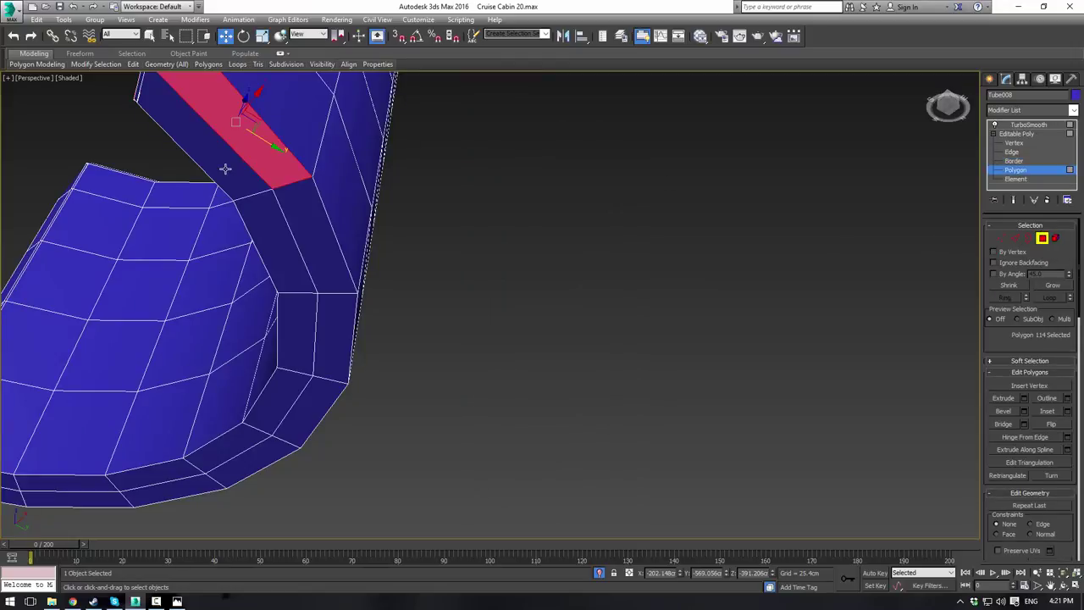
{"action": "left_click", "coordinate": [226, 170], "text": "ctrl"}
{"action": "left_click", "coordinate": [261, 231], "text": "ctrl"}
{"action": "key", "text": "q"}
{"action": "left_click", "coordinate": [326, 238], "text": "ctrl"}
{"action": "left_click", "coordinate": [324, 319], "text": "ctrl"}
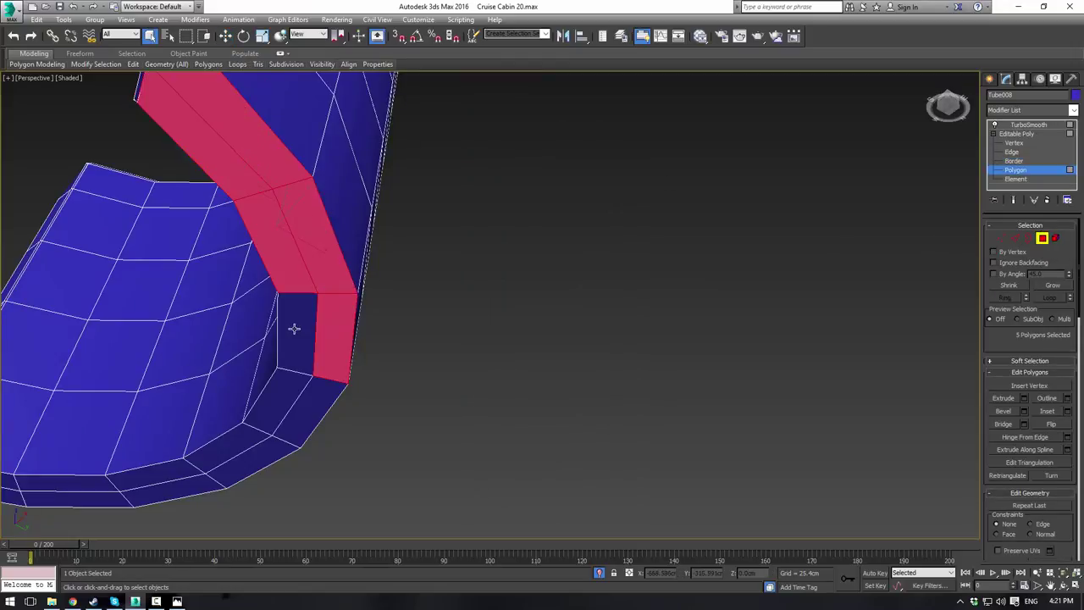
Step: Extend the polygon selection along the rest of the curved underside to the opposite end
{"action": "left_click", "coordinate": [295, 330], "text": "ctrl"}
{"action": "left_click", "coordinate": [283, 393], "text": "ctrl"}
{"action": "left_click", "coordinate": [307, 390], "text": "ctrl"}
{"action": "left_click", "coordinate": [250, 463], "text": "ctrl"}
{"action": "left_click", "coordinate": [224, 447], "text": "ctrl"}
{"action": "left_click", "coordinate": [173, 489], "text": "ctrl"}
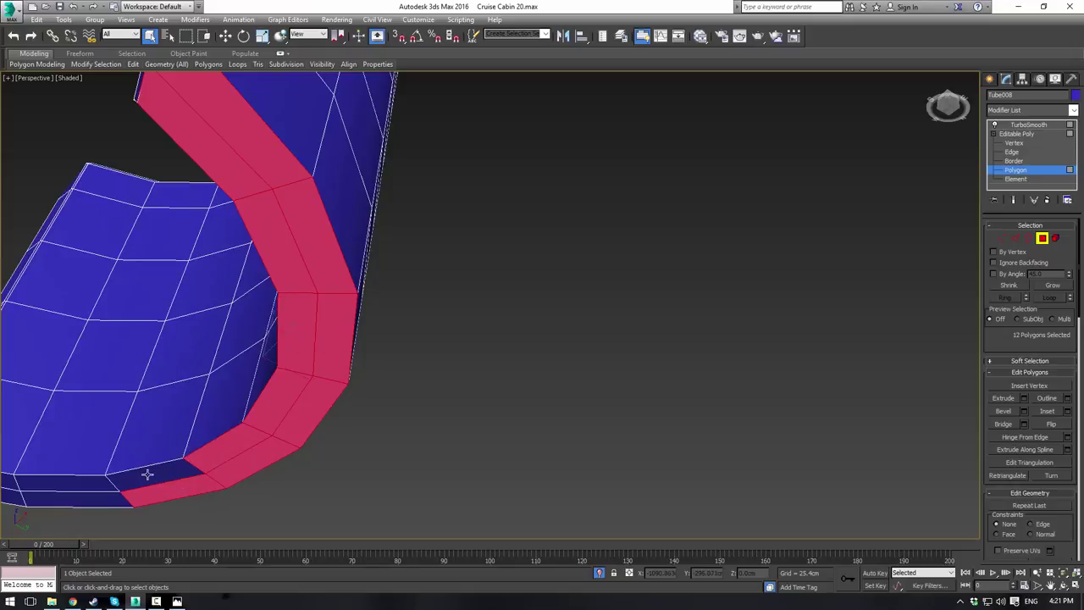
{"action": "left_click", "coordinate": [147, 475], "text": "ctrl"}
{"action": "left_click", "coordinate": [88, 502], "text": "ctrl"}
{"action": "left_click", "coordinate": [66, 481], "text": "ctrl"}
{"action": "middle_click_drag", "start_coordinate": [66, 481], "coordinate": [386, 280]}
{"action": "left_click", "coordinate": [110, 435], "text": "ctrl"}
{"action": "left_click", "coordinate": [107, 421], "text": "ctrl"}
Step: Remove the stray side polygons from the selection, keeping only the 16 underside polygons
{"action": "left_click", "coordinate": [392, 271], "text": "alt"}
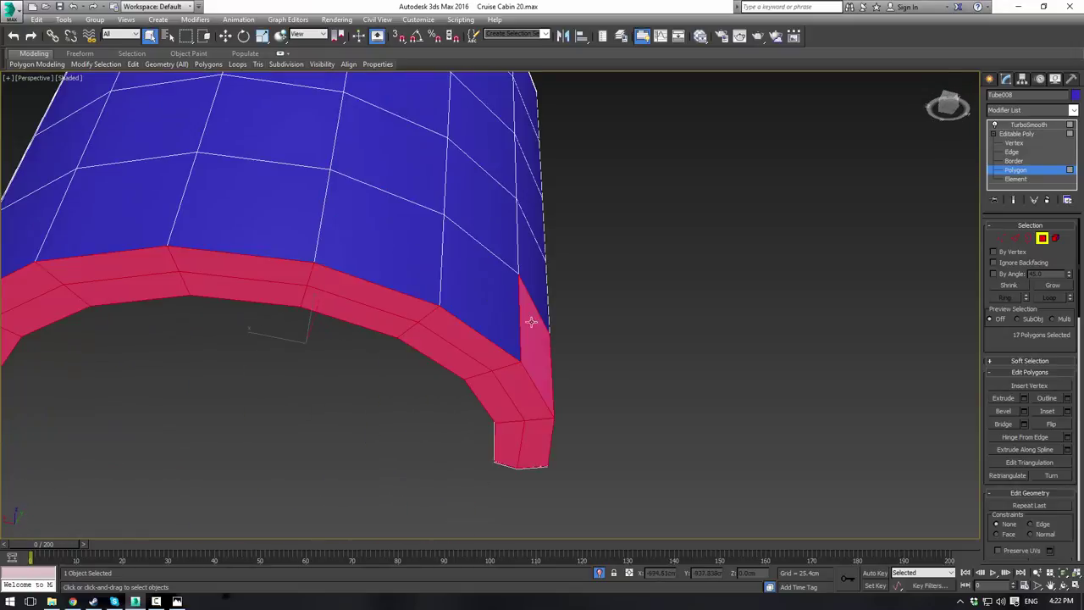
{"action": "left_click", "coordinate": [531, 322], "text": "alt"}
{"action": "mouse_move", "coordinate": [531, 321]}
{"action": "middle_mouse_down", "text": "alt"}
{"action": "mouse_move", "coordinate": [573, 348]}
{"action": "mouse_move", "coordinate": [543, 322]}
{"action": "middle_mouse_up", "text": "alt"}
{"action": "scroll", "coordinate": [437, 301], "scroll_direction": "down", "scroll_amount": 7}
{"action": "middle_click_drag", "start_coordinate": [437, 301], "coordinate": [466, 323], "text": "alt"}
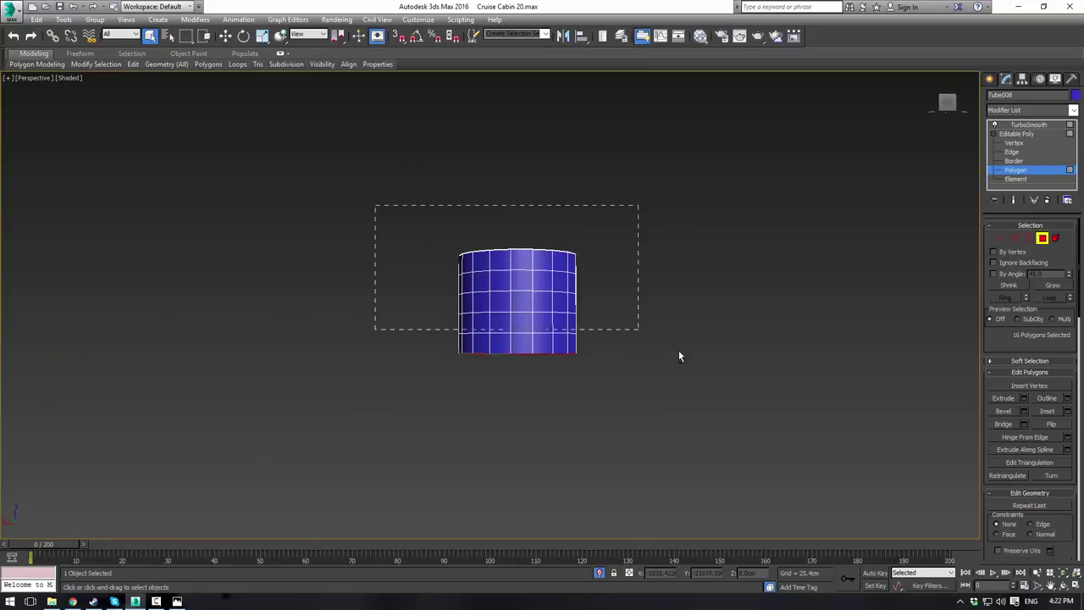
{"action": "left_click_drag", "start_coordinate": [676, 346], "coordinate": [677, 347], "text": "alt"}
{"action": "middle_click_drag", "start_coordinate": [518, 371], "coordinate": [505, 247], "text": "alt"}
{"action": "scroll", "coordinate": [577, 318], "scroll_direction": "up", "scroll_amount": 5}
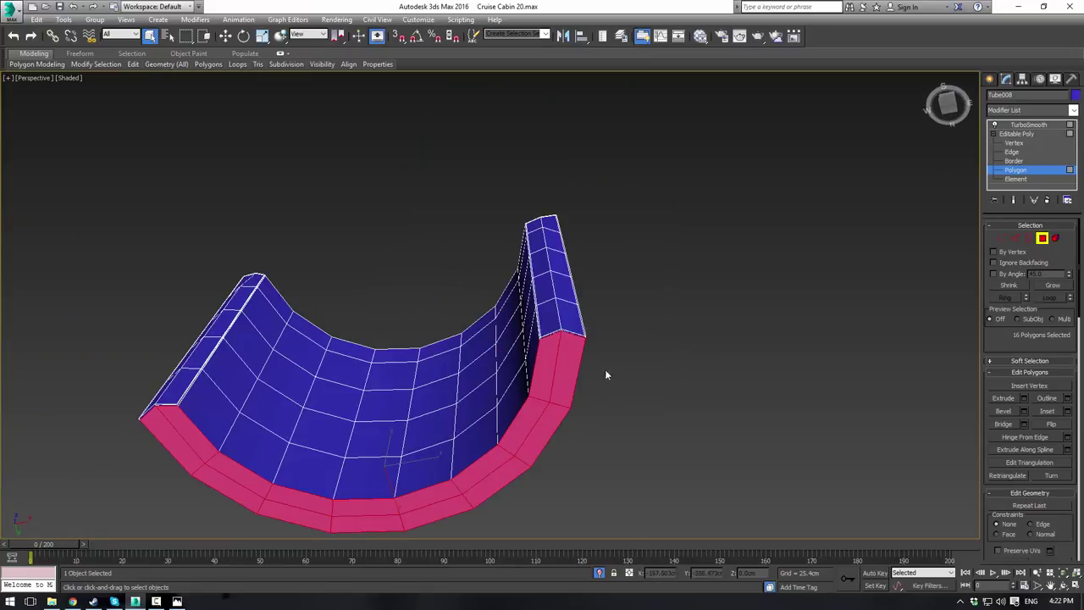
Step: Extrude the 16 underside polygons by a small height to add a thin supporting band along the bottom edge
{"action": "scroll", "coordinate": [604, 373], "scroll_direction": "up", "scroll_amount": 3}
{"action": "left_click", "coordinate": [1024, 398]}
{"action": "middle_click_drag", "start_coordinate": [710, 275], "coordinate": [683, 312], "text": "alt"}
{"action": "left_click_drag", "start_coordinate": [499, 329], "coordinate": [496, 369]}
{"action": "left_click", "coordinate": [495, 345]}
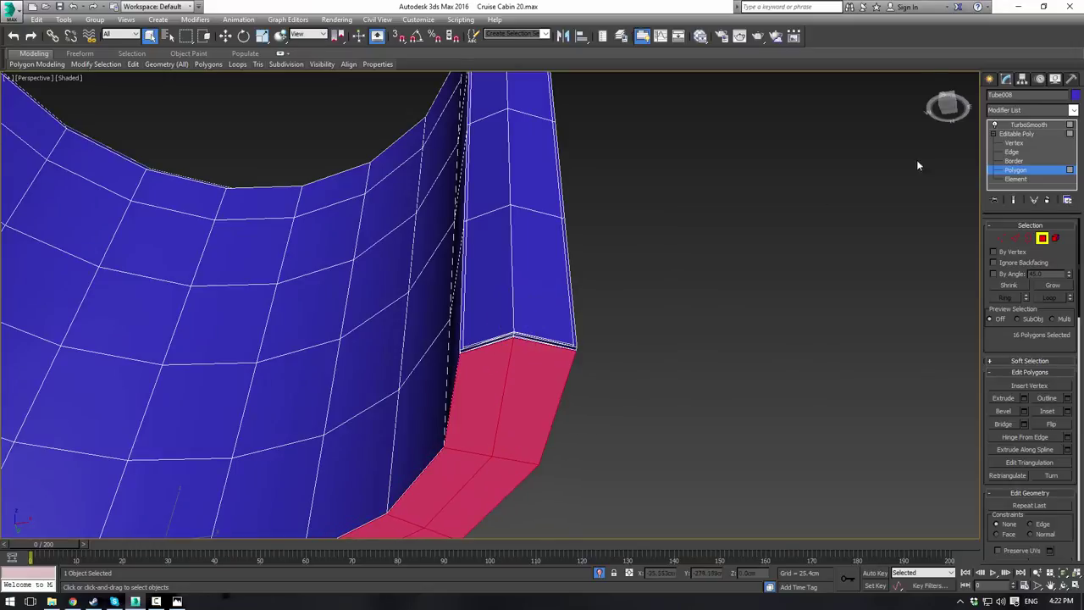
Step: Leave polygon editing and examine the TurboSmooth result on the half tube's lower edge and outer side
{"action": "left_click", "coordinate": [1017, 133]}
{"action": "left_click", "coordinate": [1026, 125]}
{"action": "left_click", "coordinate": [748, 274]}
{"action": "middle_click_drag", "start_coordinate": [748, 275], "coordinate": [609, 306], "text": "alt"}
{"action": "scroll", "coordinate": [597, 266], "scroll_direction": "down", "scroll_amount": 6}
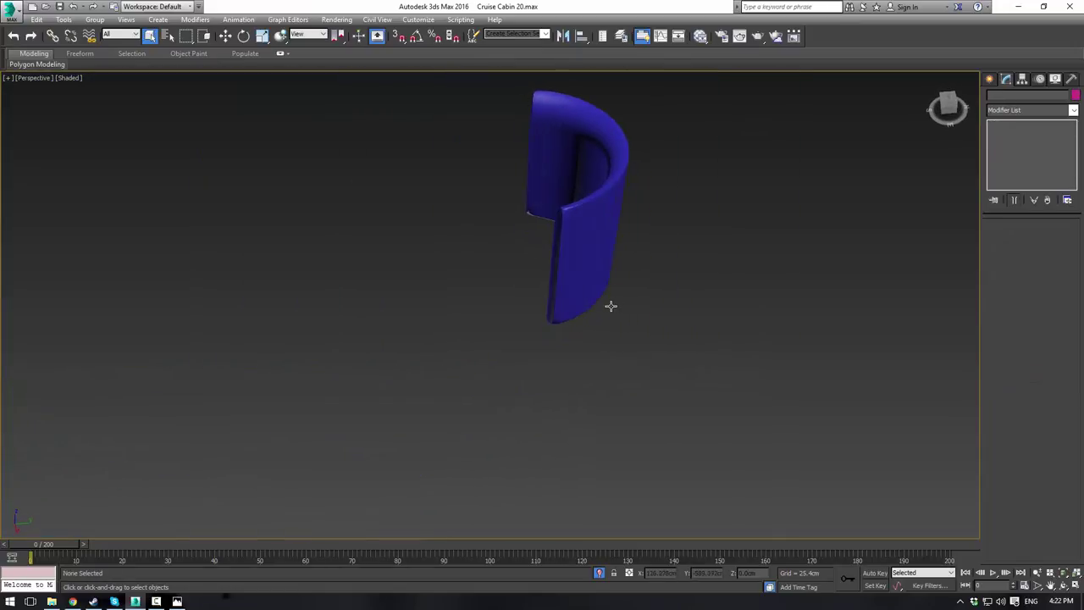
{"action": "scroll", "coordinate": [676, 255], "scroll_direction": "up", "scroll_amount": 8}
{"action": "middle_click_drag", "start_coordinate": [673, 208], "coordinate": [788, 304]}
{"action": "key", "text": "ctrl+z"}
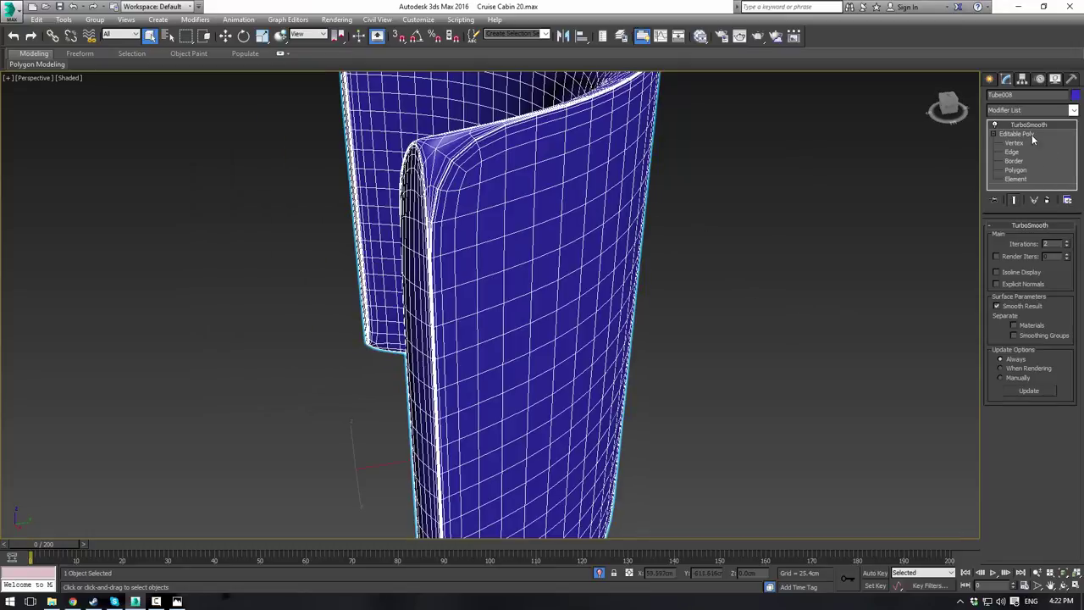
Step: Compare the base mesh with the smoothed result at the half tube's top end corner and over the whole object
{"action": "left_click", "coordinate": [1032, 135]}
{"action": "left_click", "coordinate": [803, 207]}
{"action": "middle_click_drag", "start_coordinate": [569, 171], "coordinate": [607, 234]}
{"action": "scroll", "coordinate": [607, 233], "scroll_direction": "up", "scroll_amount": 4}
{"action": "left_click", "coordinate": [491, 217]}
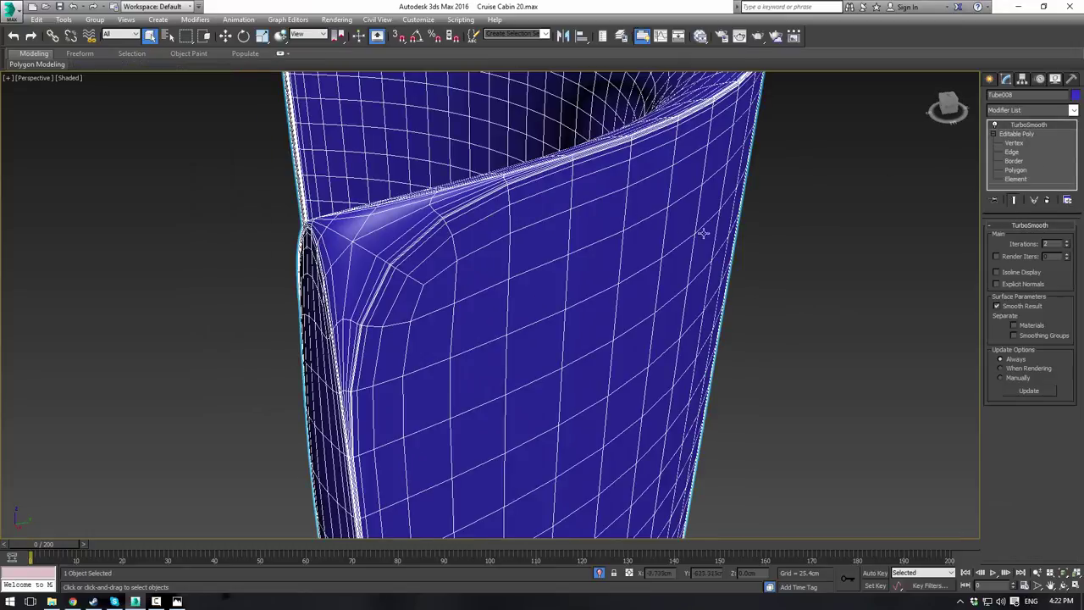
{"action": "left_click", "coordinate": [1021, 133]}
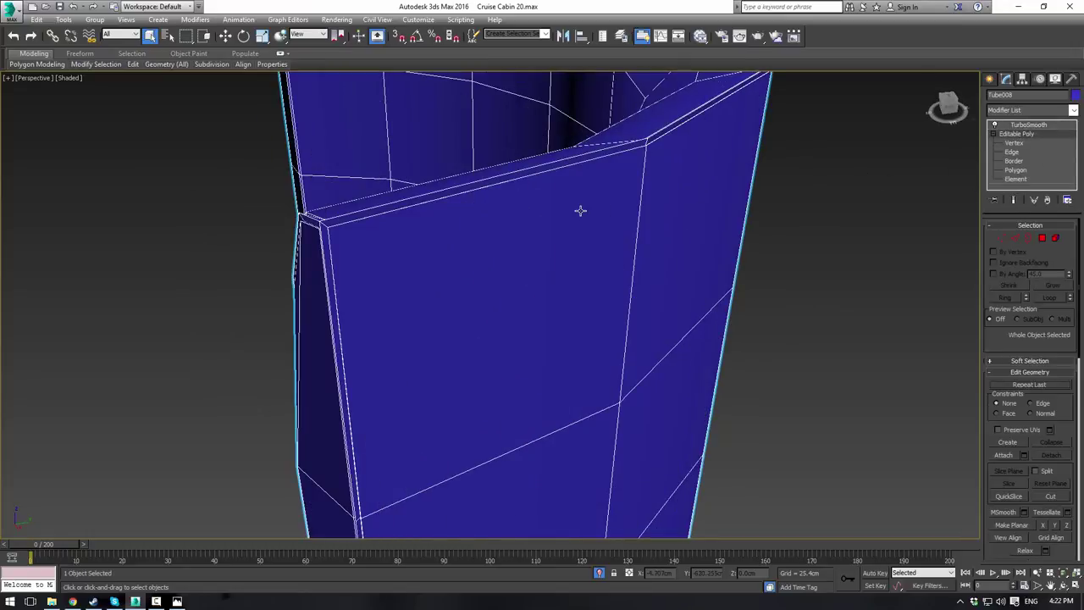
{"action": "middle_click_drag", "start_coordinate": [430, 196], "coordinate": [458, 204], "text": "alt"}
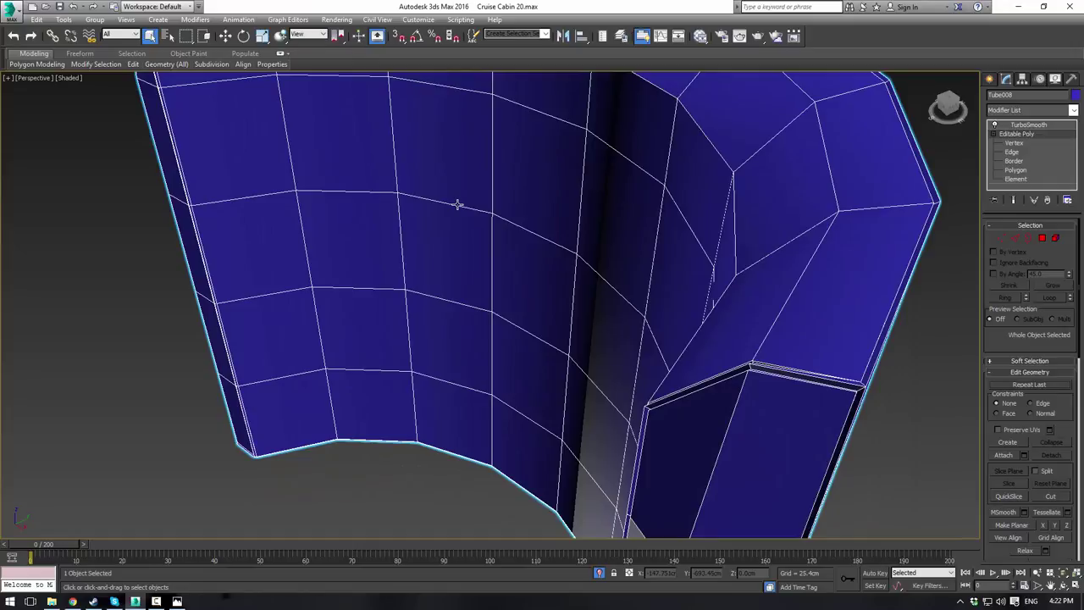
{"action": "scroll", "coordinate": [452, 235], "scroll_direction": "down", "scroll_amount": 5}
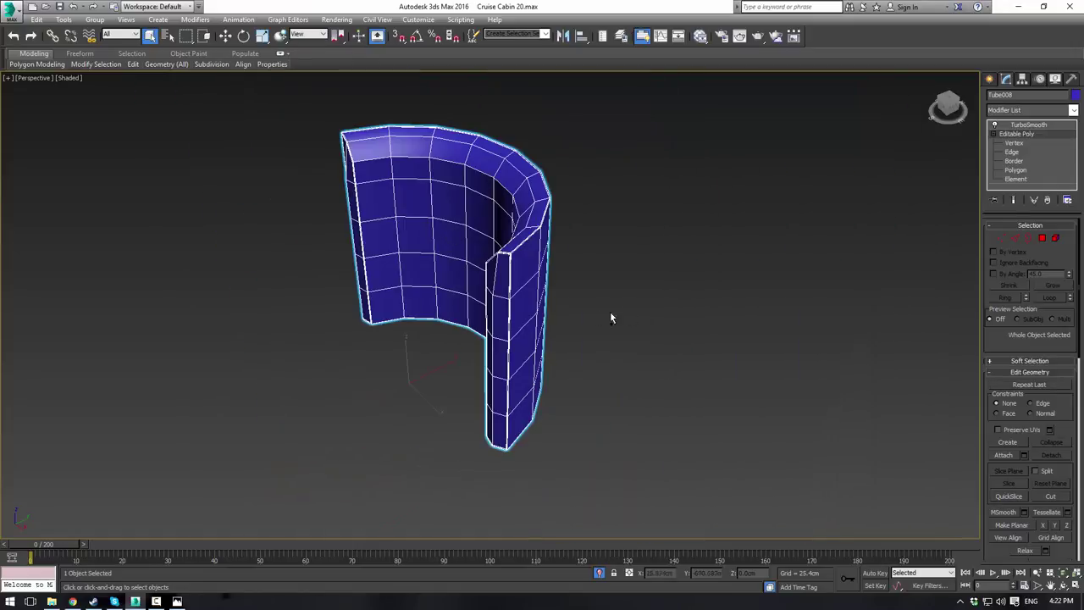
{"action": "left_click", "coordinate": [612, 312]}
{"action": "key", "text": "ctrl+z"}
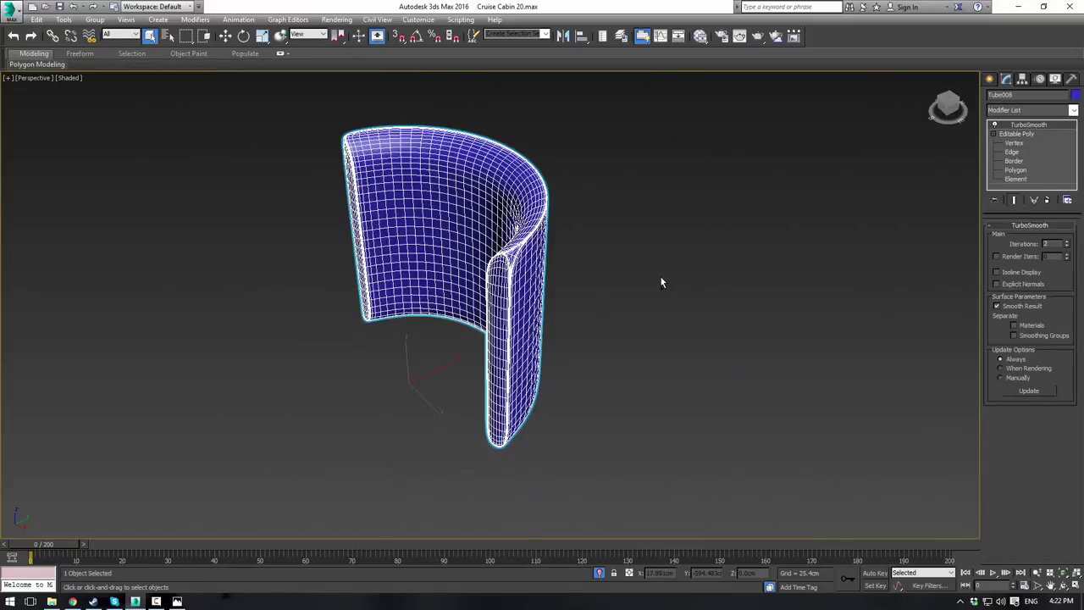
{"action": "left_click", "coordinate": [1026, 135]}
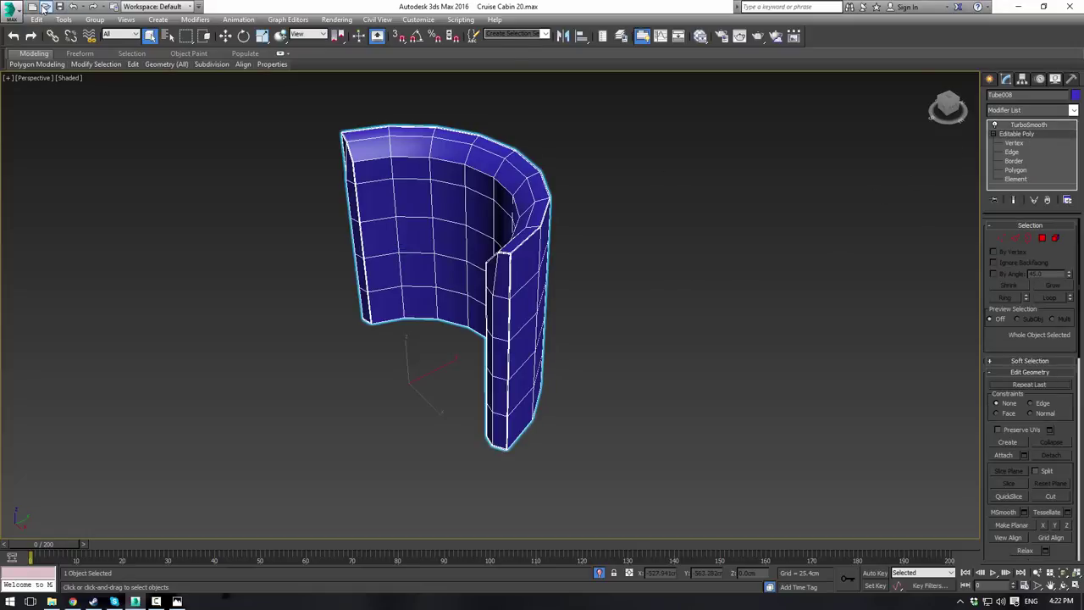
Step: Reopen the Cruise Cabin scene file, discarding the unsaved changes to the half tube
{"action": "left_click", "coordinate": [45, 7]}
{"action": "left_click", "coordinate": [542, 319]}
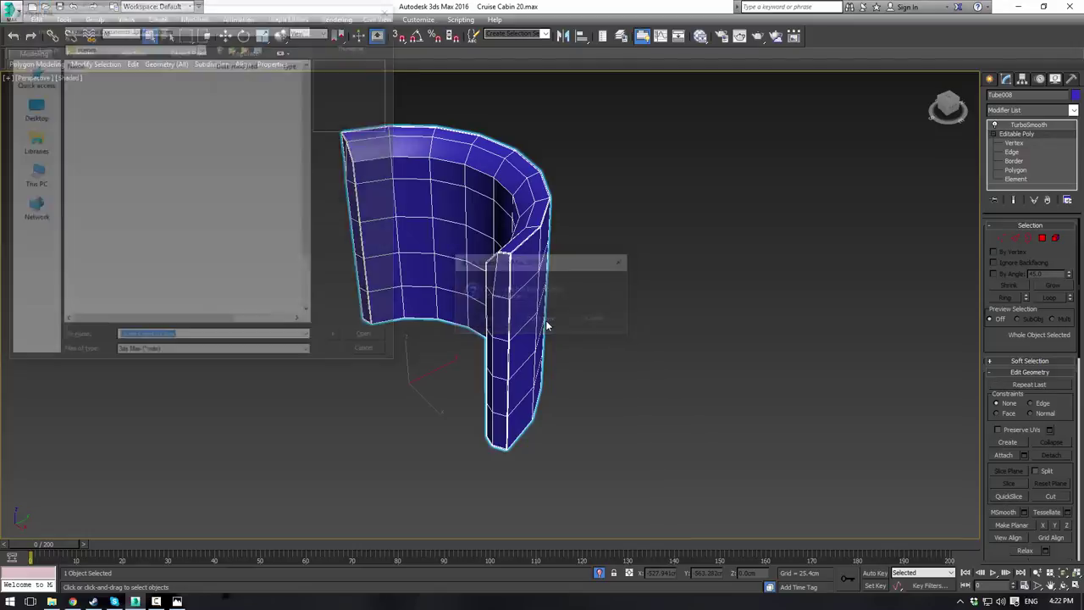
{"action": "left_click", "coordinate": [371, 340]}
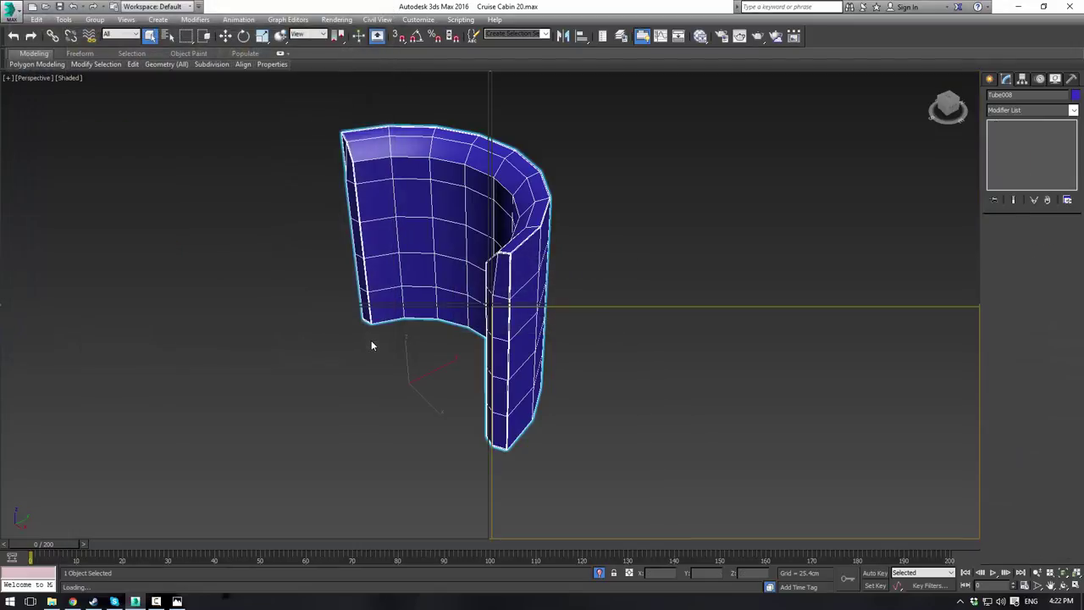
{"action": "left_click", "coordinate": [623, 350]}
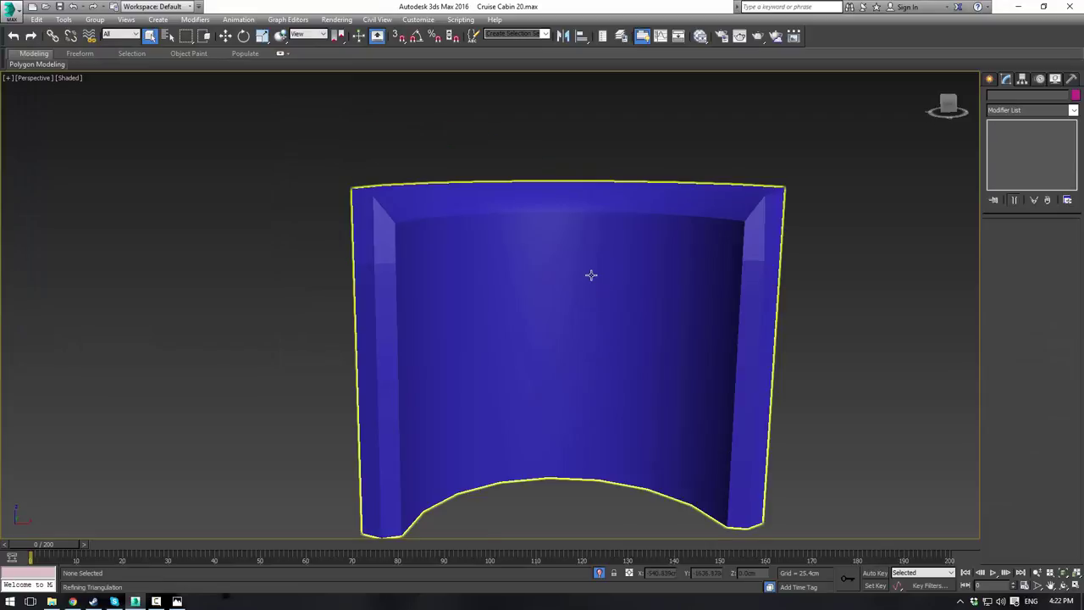
Step: Start edge editing on the half tube and add the outer top rim edges to the existing edge selection
{"action": "middle_click_drag", "start_coordinate": [688, 299], "coordinate": [631, 286], "text": "alt"}
{"action": "left_click", "coordinate": [457, 237]}
{"action": "key", "text": "2"}
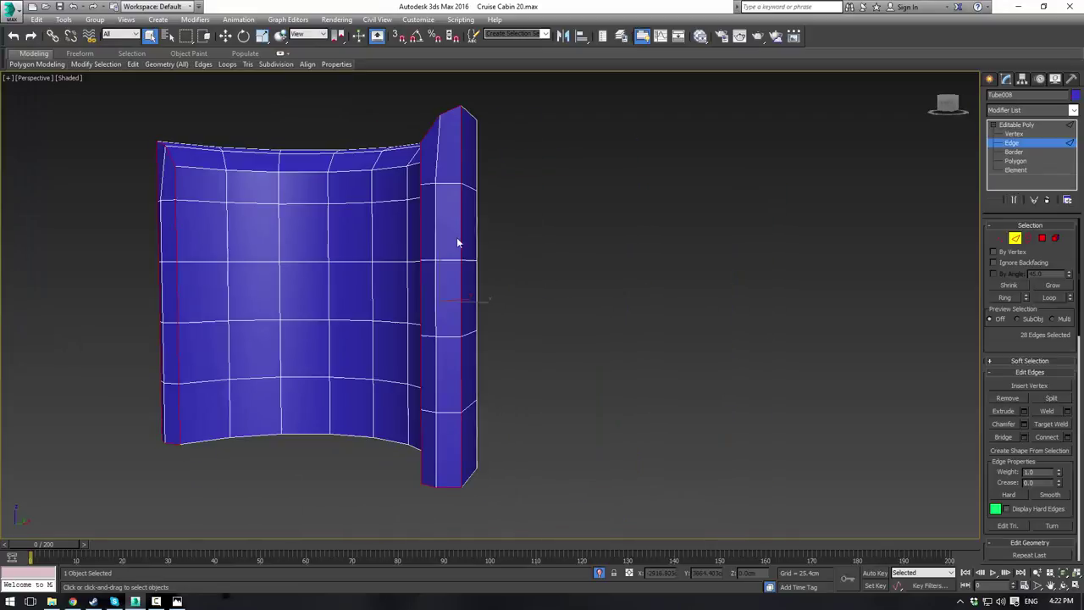
{"action": "scroll", "coordinate": [457, 237], "scroll_direction": "up", "scroll_amount": 3}
{"action": "middle_click_drag", "start_coordinate": [462, 238], "coordinate": [738, 339]}
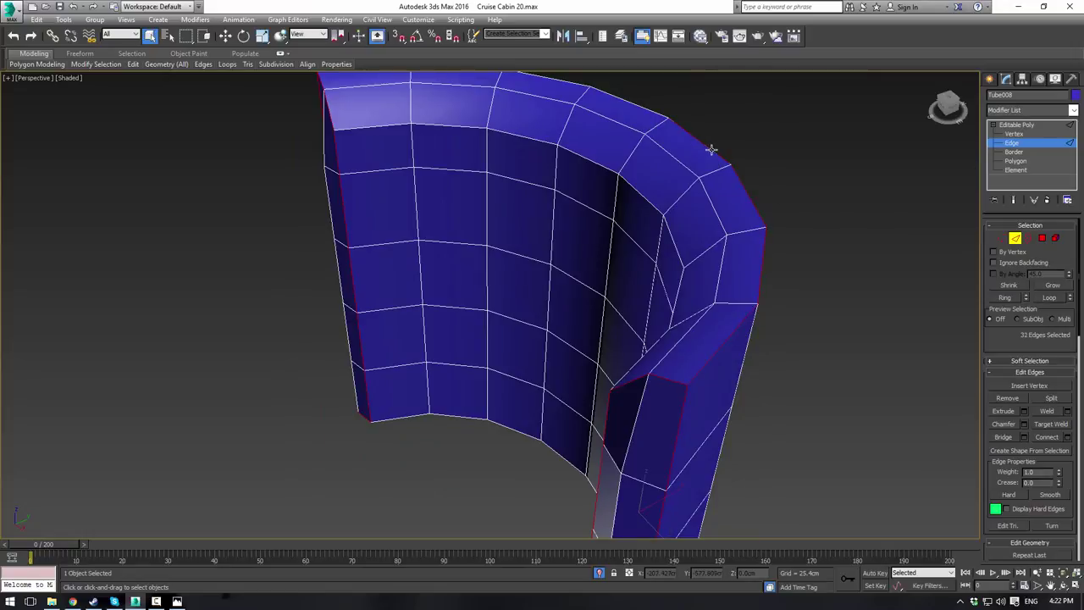
{"action": "left_click", "coordinate": [572, 83], "text": "ctrl"}
{"action": "middle_click_drag", "start_coordinate": [538, 79], "coordinate": [586, 129]}
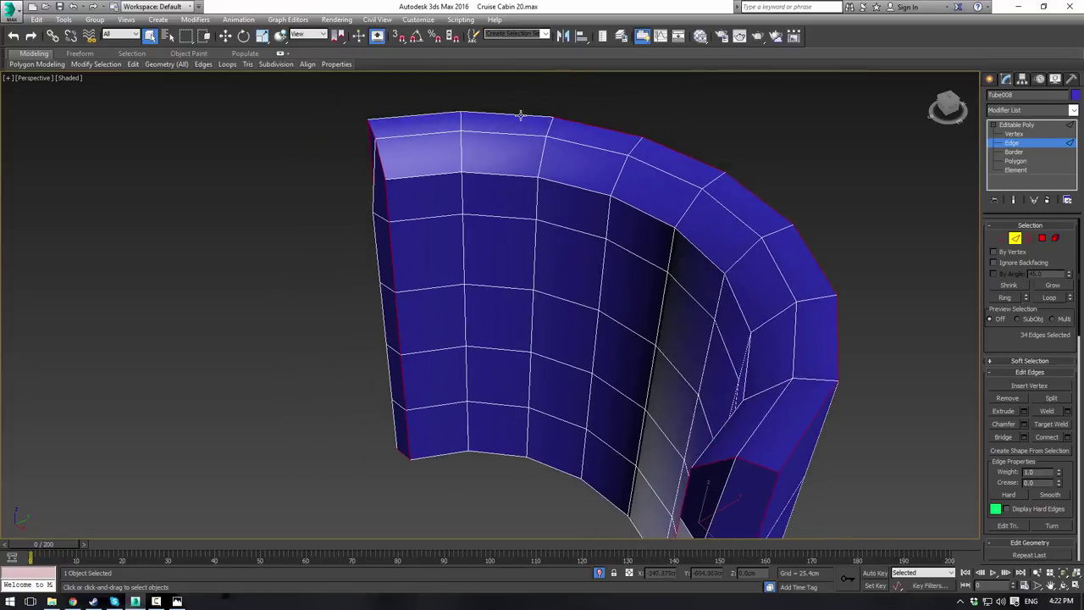
{"action": "left_click", "coordinate": [519, 115], "text": "ctrl"}
{"action": "left_click", "coordinate": [430, 113], "text": "ctrl"}
{"action": "middle_click_drag", "start_coordinate": [431, 112], "coordinate": [760, 351], "text": "alt"}
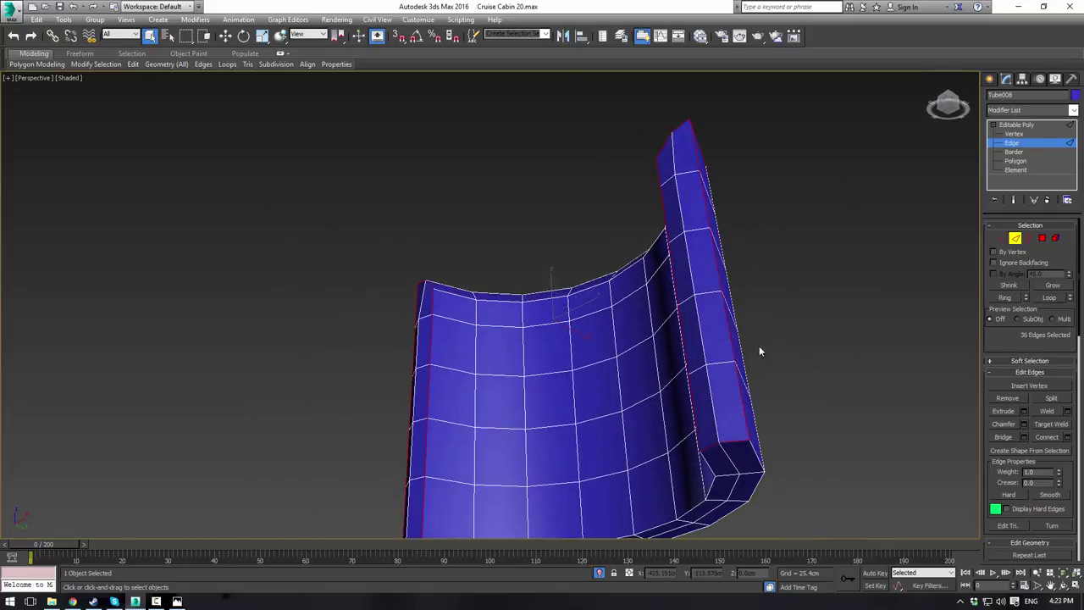
Step: Create a smooth spline shape from the selected border edges of the half tube
{"action": "left_click_drag", "start_coordinate": [1000, 335], "coordinate": [1022, 106]}
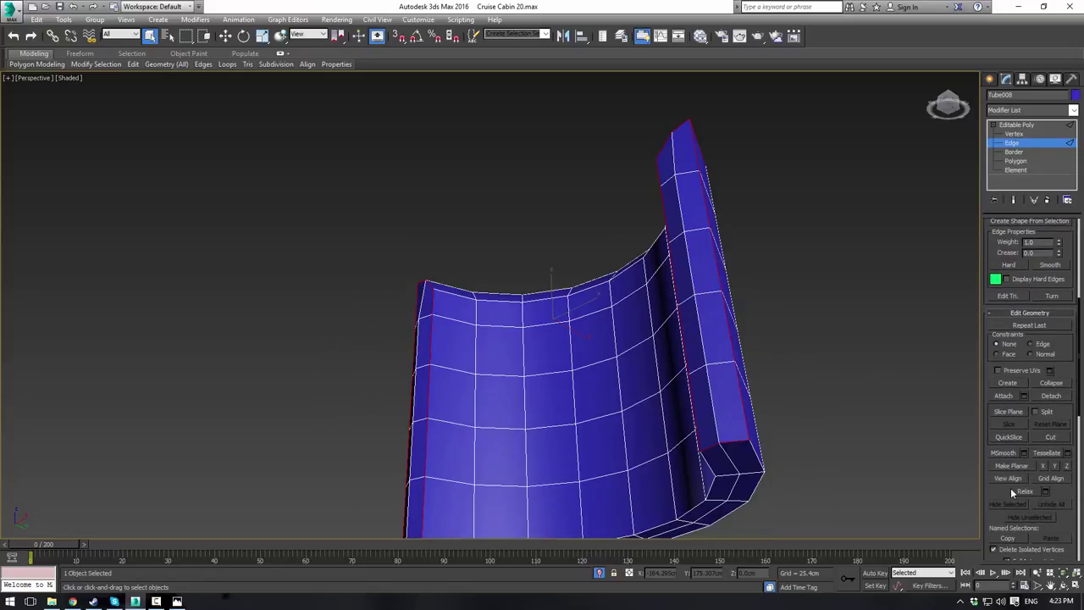
{"action": "mouse_move", "coordinate": [998, 488]}
{"action": "left_mouse_down"}
{"action": "mouse_move", "coordinate": [1014, 285]}
{"action": "mouse_move", "coordinate": [1008, 20]}
{"action": "left_mouse_up"}
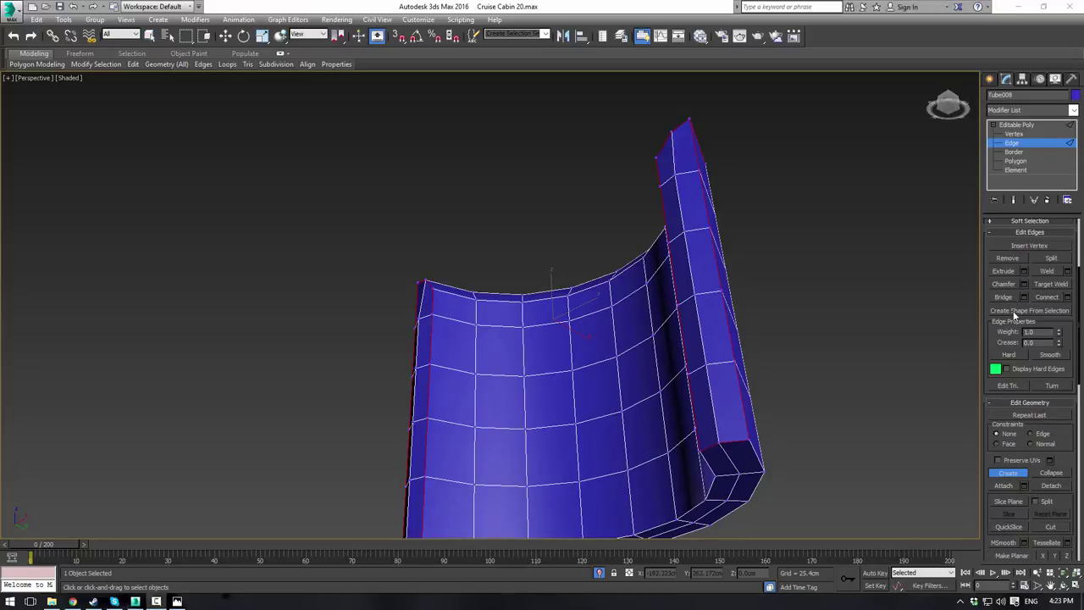
{"action": "left_click", "coordinate": [1014, 312]}
{"action": "left_click", "coordinate": [521, 315]}
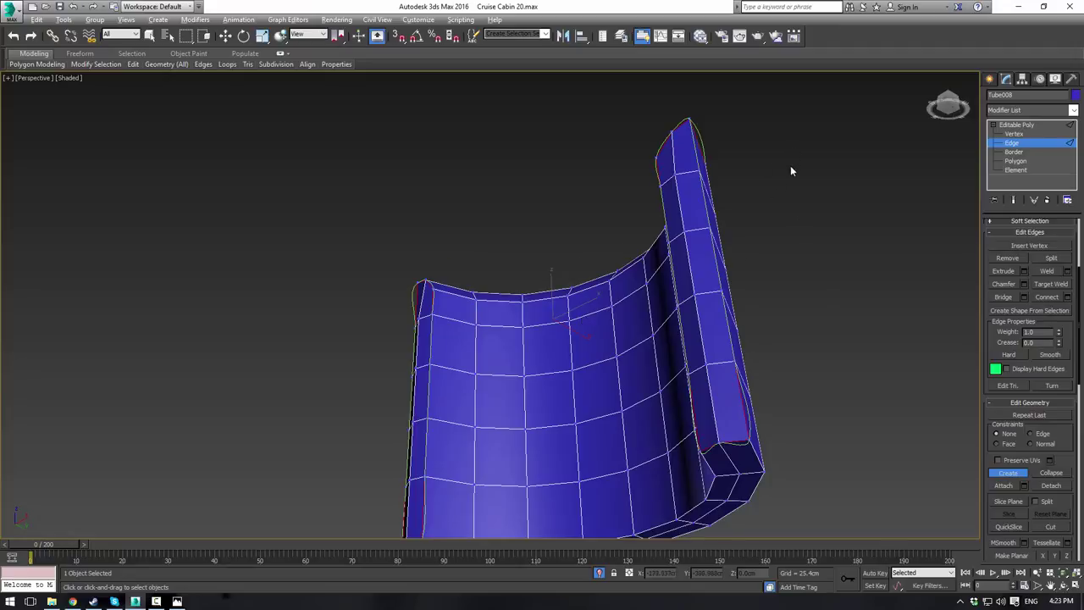
{"action": "middle_click_drag", "start_coordinate": [791, 167], "coordinate": [784, 223], "text": "alt"}
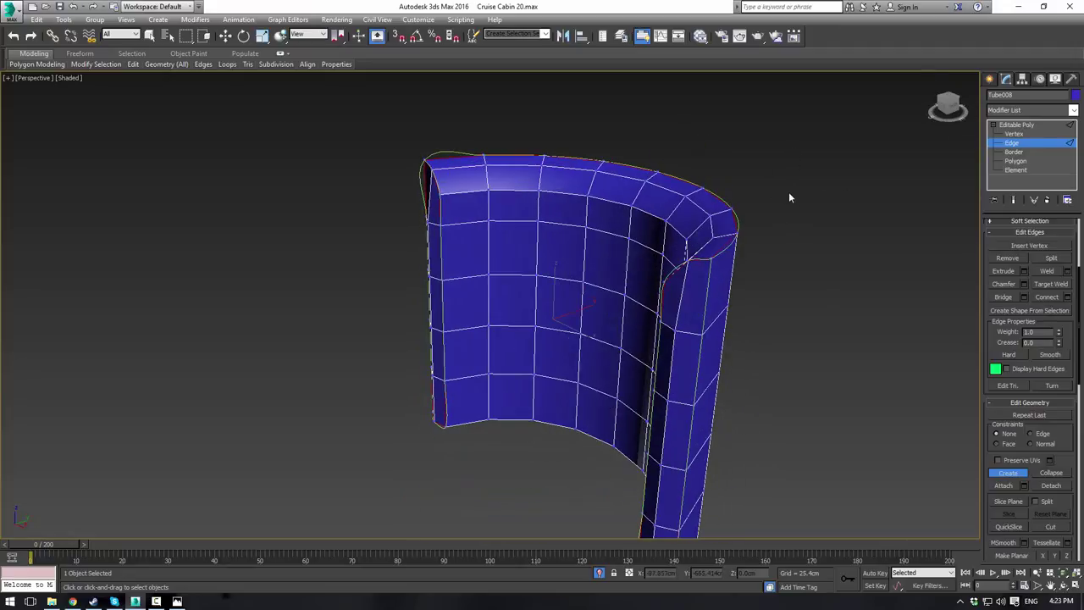
Step: Leave edge editing, select the new spline, and make it renderable in the viewport with a radial thickness of 1.397 cm
{"action": "left_click", "coordinate": [1006, 127]}
{"action": "left_click", "coordinate": [849, 184]}
{"action": "left_click", "coordinate": [734, 216]}
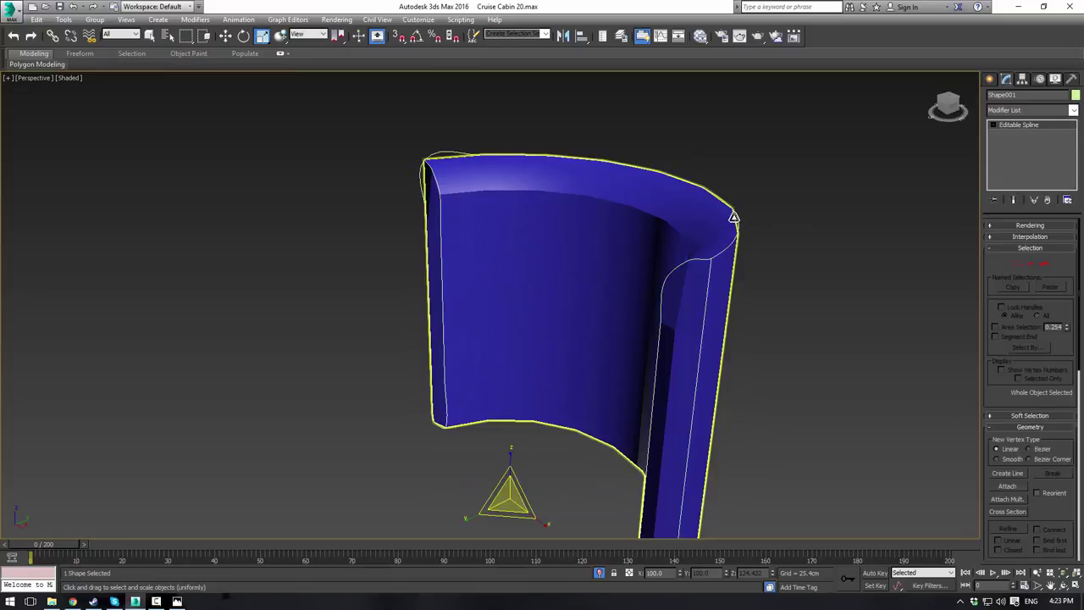
{"action": "left_click", "coordinate": [991, 226]}
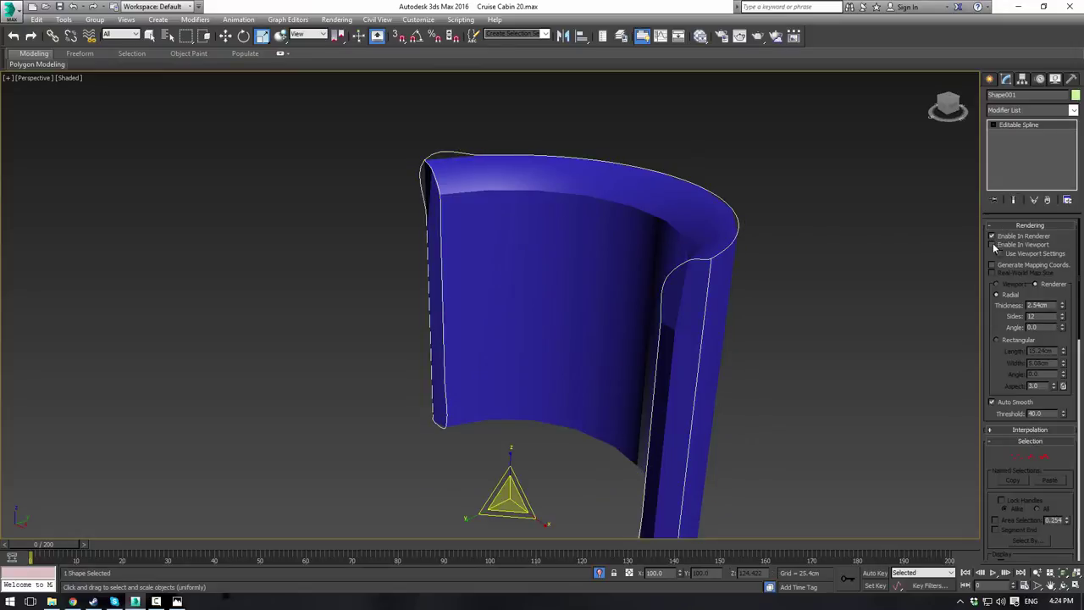
{"action": "left_click", "coordinate": [993, 245]}
{"action": "left_click_drag", "start_coordinate": [1063, 313], "coordinate": [1054, 330]}
{"action": "left_click", "coordinate": [861, 296]}
Step: Convert the spline's vertex at the half tube's upper end corner to Bezier Corner
{"action": "middle_click_drag", "start_coordinate": [861, 297], "coordinate": [1006, 271], "text": "alt"}
{"action": "scroll", "coordinate": [593, 247], "scroll_direction": "up", "scroll_amount": 4}
{"action": "middle_click_drag", "start_coordinate": [304, 184], "coordinate": [542, 226], "text": "alt"}
{"action": "left_click", "coordinate": [245, 175]}
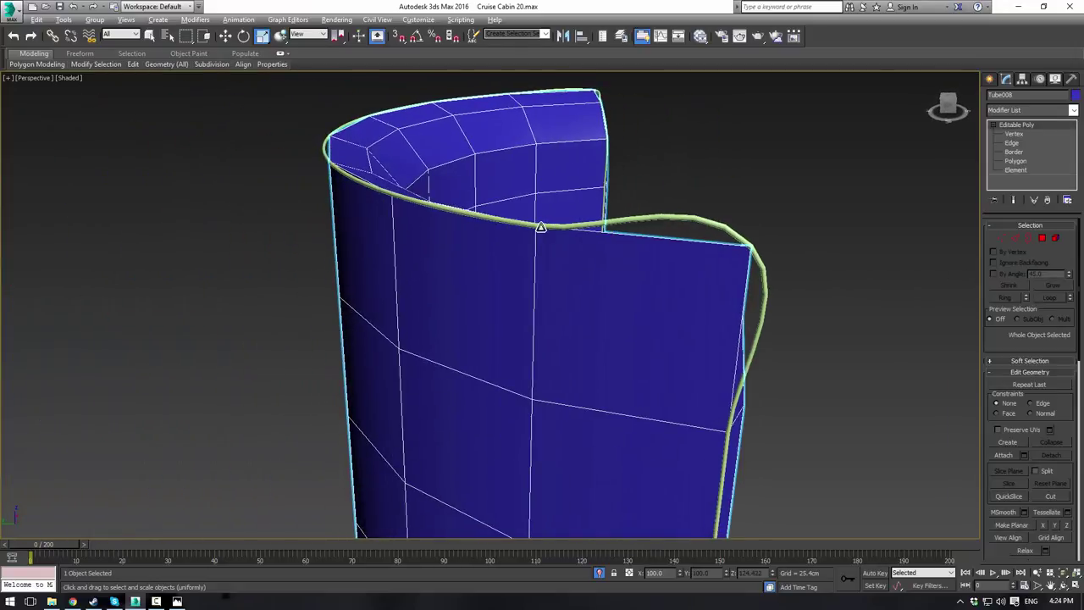
{"action": "left_click", "coordinate": [727, 228]}
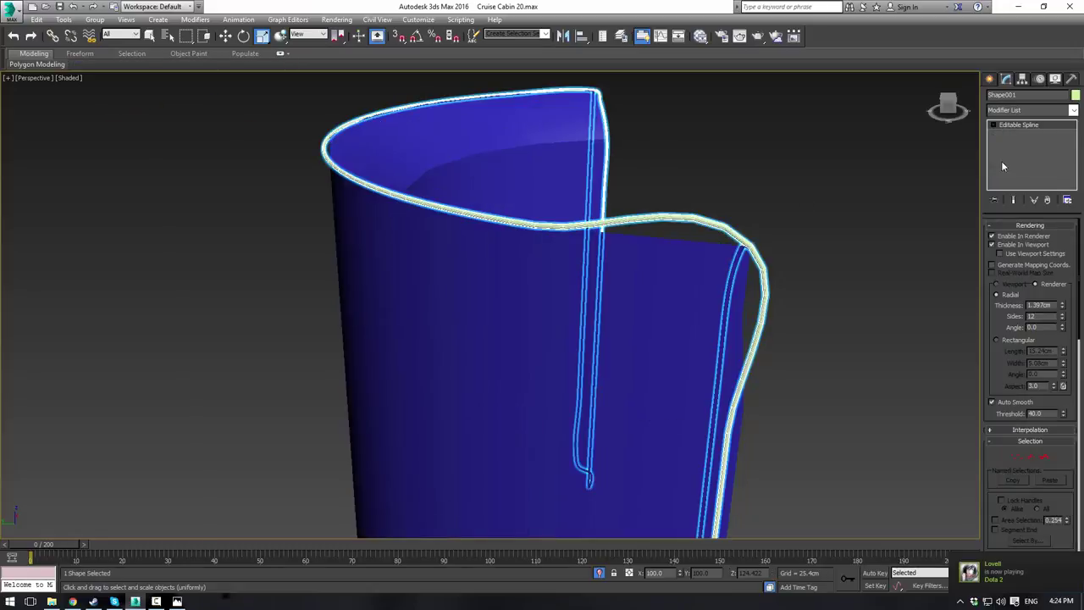
{"action": "left_click", "coordinate": [995, 125]}
{"action": "left_click", "coordinate": [1013, 135]}
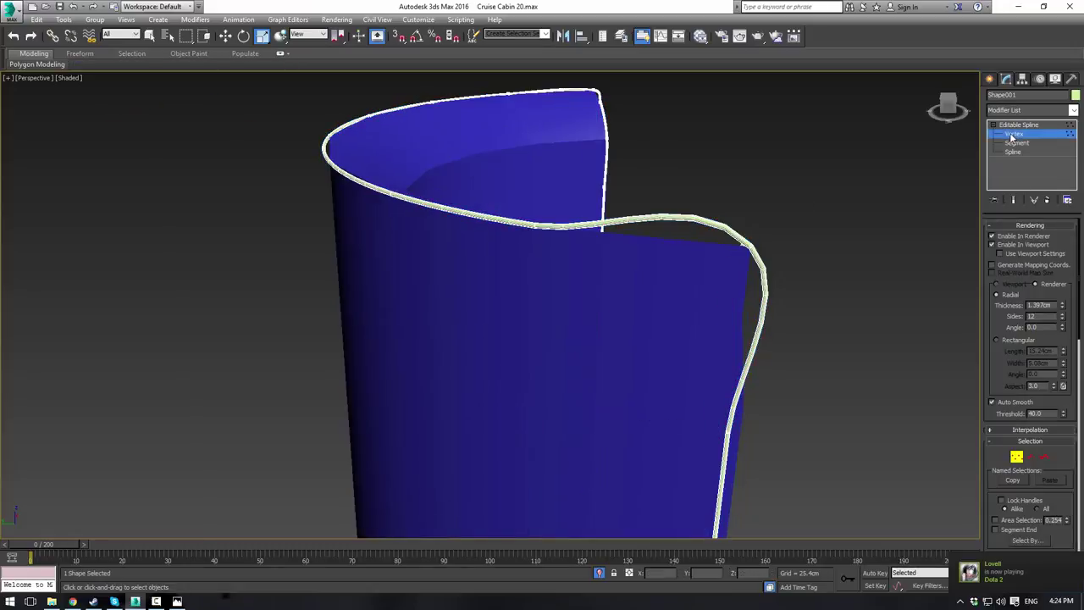
{"action": "left_click_drag", "start_coordinate": [738, 256], "coordinate": [734, 256]}
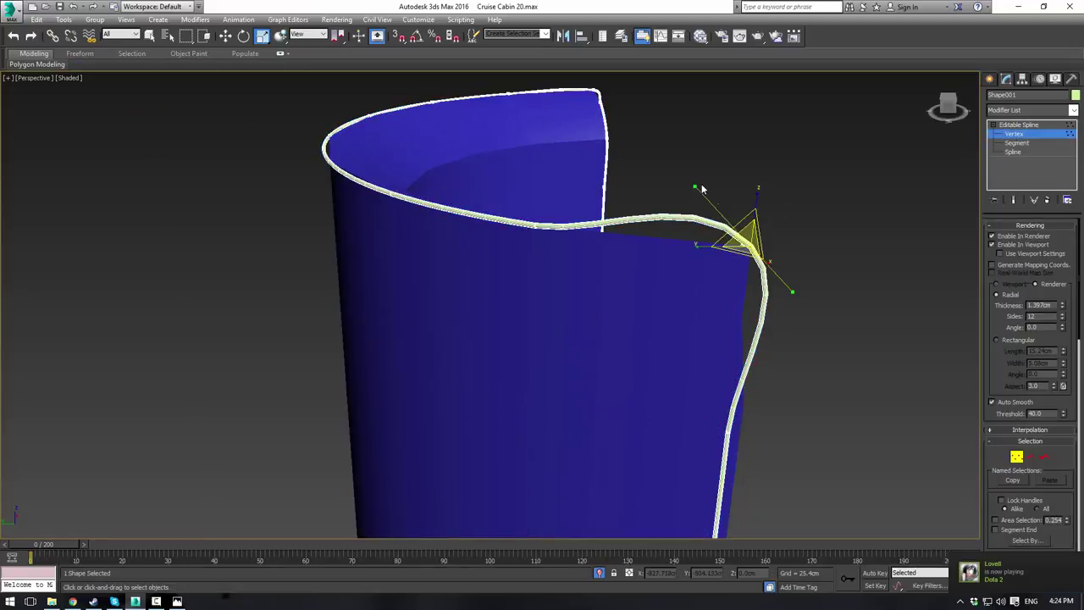
{"action": "right_click", "coordinate": [743, 198]}
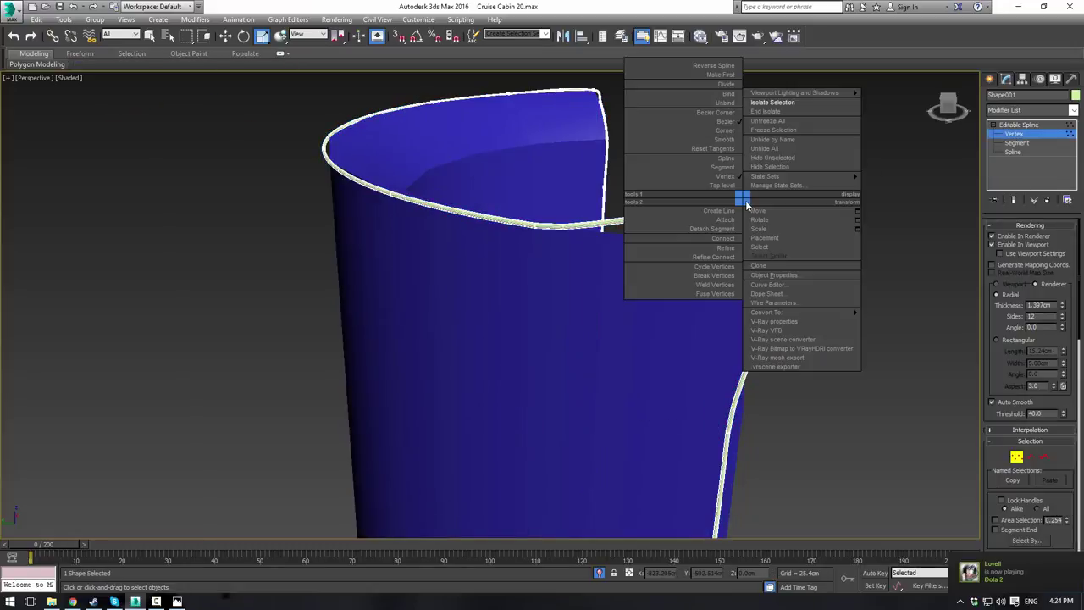
{"action": "left_click", "coordinate": [733, 113]}
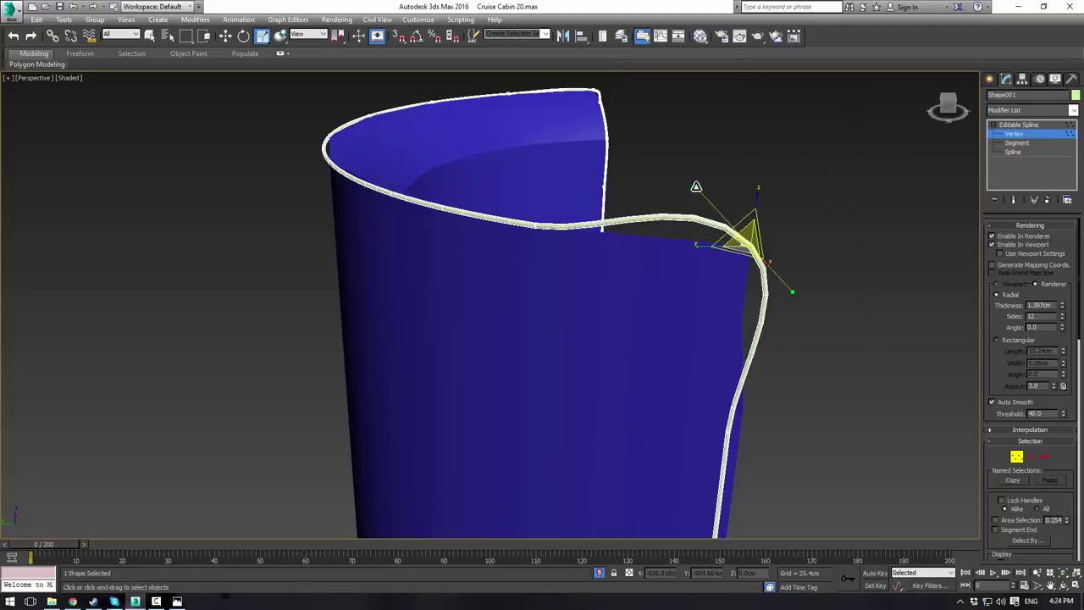
Step: Move the corner vertex's upper tangent handle so the spline follows the half tube's top rim
{"action": "key", "text": "w"}
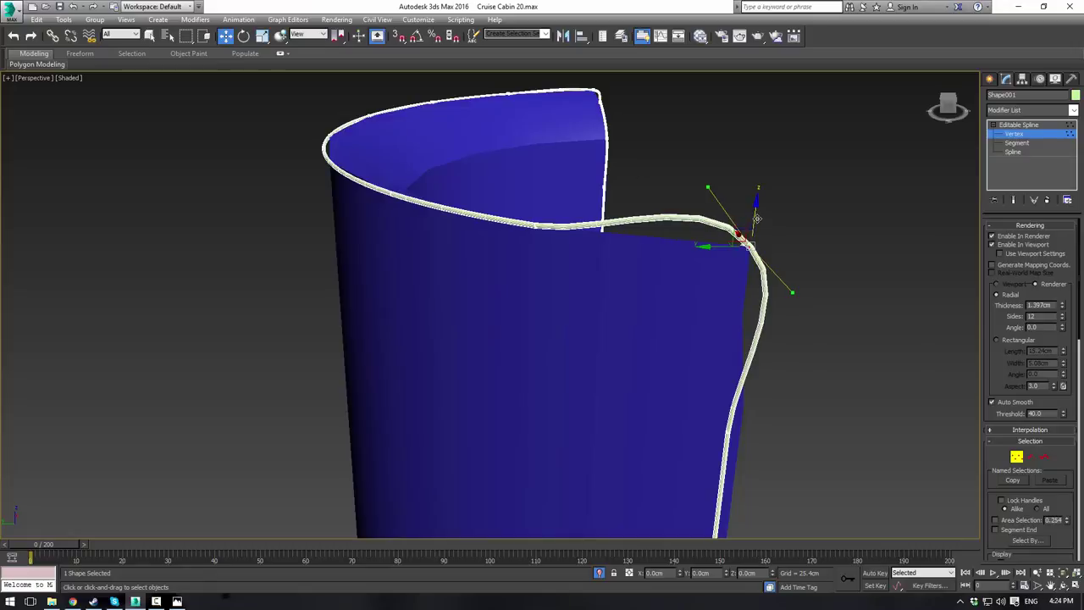
{"action": "left_click_drag", "start_coordinate": [709, 187], "coordinate": [699, 235]}
{"action": "middle_click_drag", "start_coordinate": [751, 250], "coordinate": [692, 292], "text": "alt"}
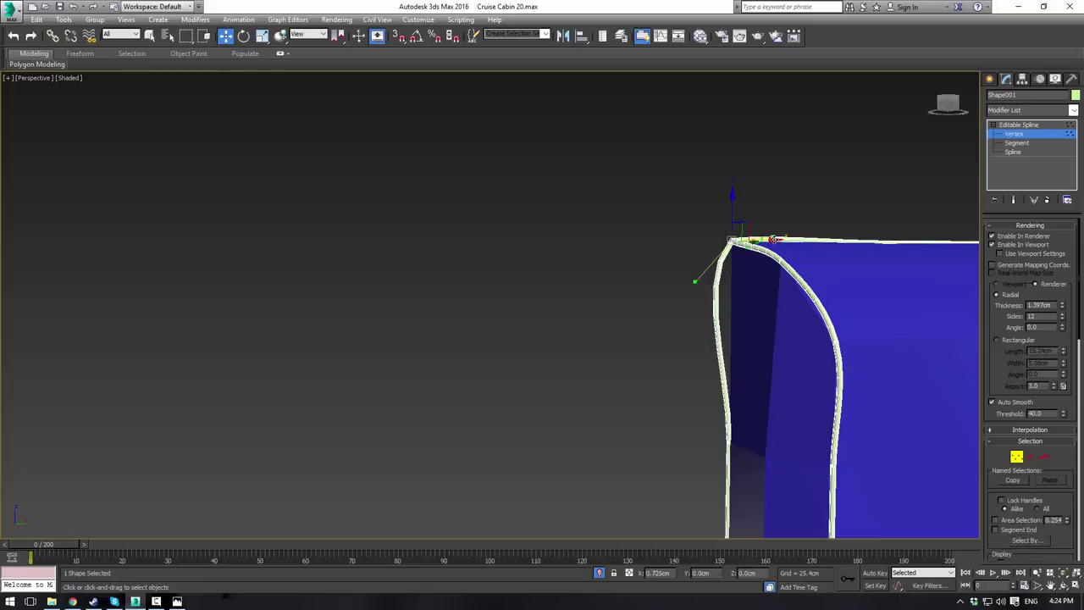
Step: Adjust the corner vertex and its lower tangent handle to bring the spline closer to the half tube's vertical end edge
{"action": "left_click_drag", "start_coordinate": [694, 281], "coordinate": [728, 286]}
{"action": "middle_click_drag", "start_coordinate": [728, 286], "coordinate": [771, 290], "text": "alt"}
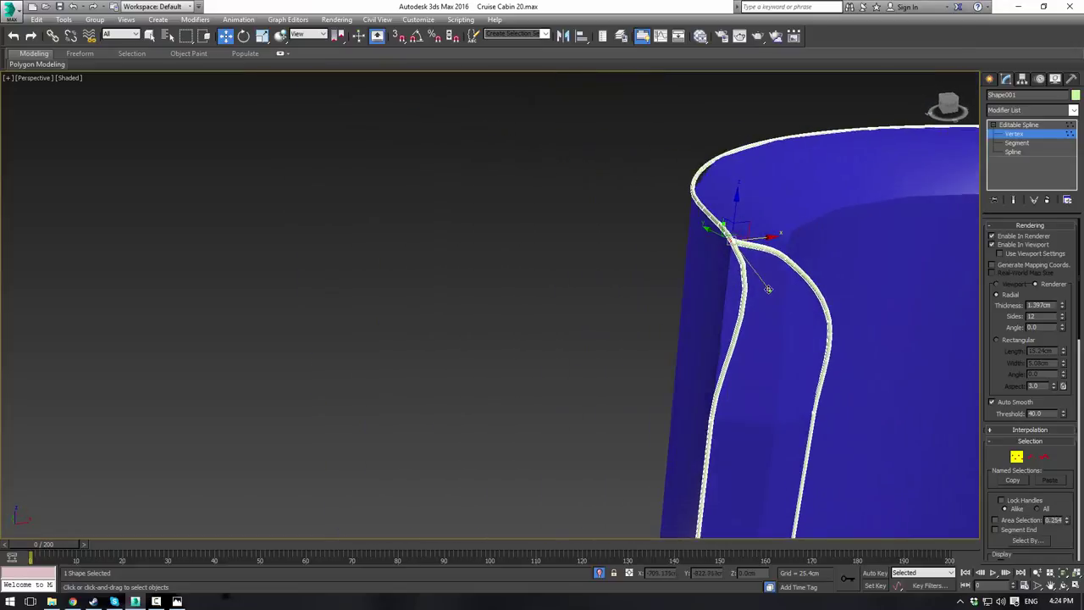
{"action": "left_click_drag", "start_coordinate": [769, 290], "coordinate": [730, 297]}
{"action": "middle_click_drag", "start_coordinate": [730, 297], "coordinate": [797, 276], "text": "alt"}
{"action": "middle_click_drag", "start_coordinate": [687, 255], "coordinate": [687, 273], "text": "alt"}
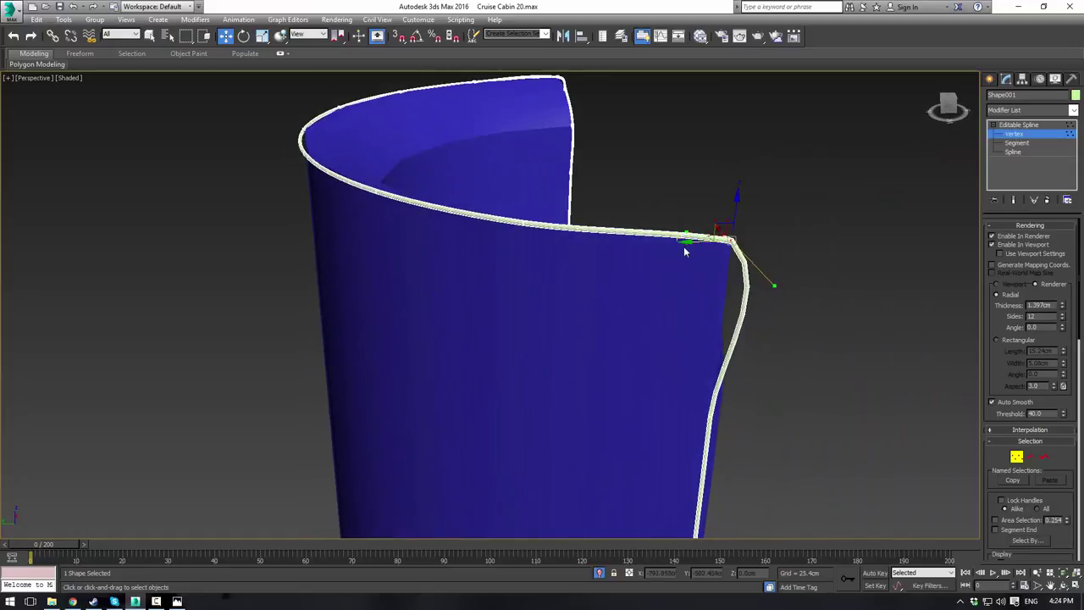
{"action": "left_click_drag", "start_coordinate": [690, 239], "coordinate": [686, 239]}
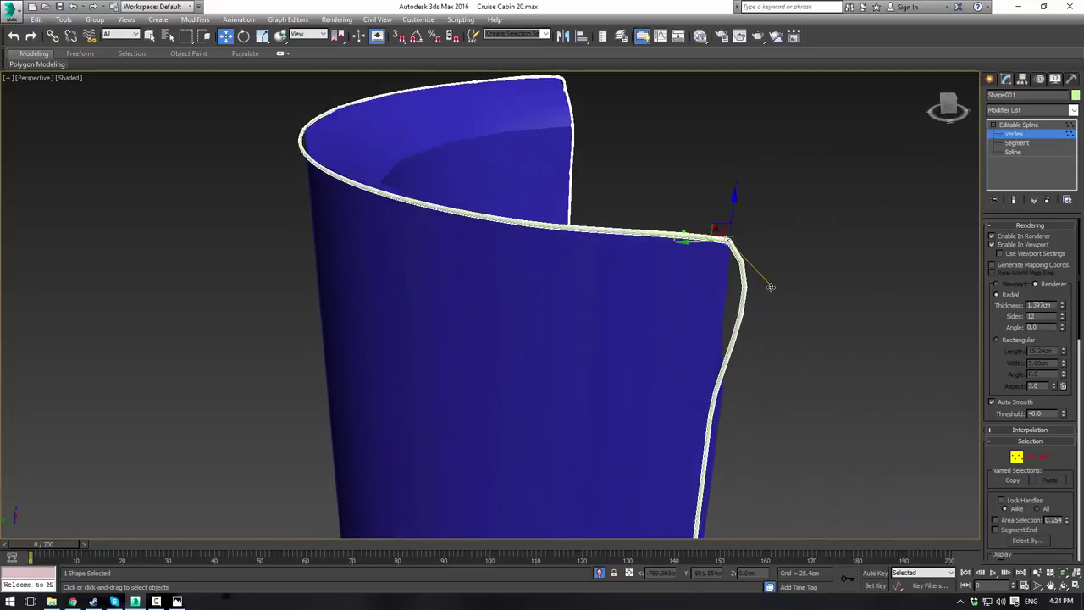
{"action": "left_click_drag", "start_coordinate": [772, 285], "coordinate": [730, 288]}
{"action": "middle_click_drag", "start_coordinate": [731, 287], "coordinate": [675, 352], "text": "alt"}
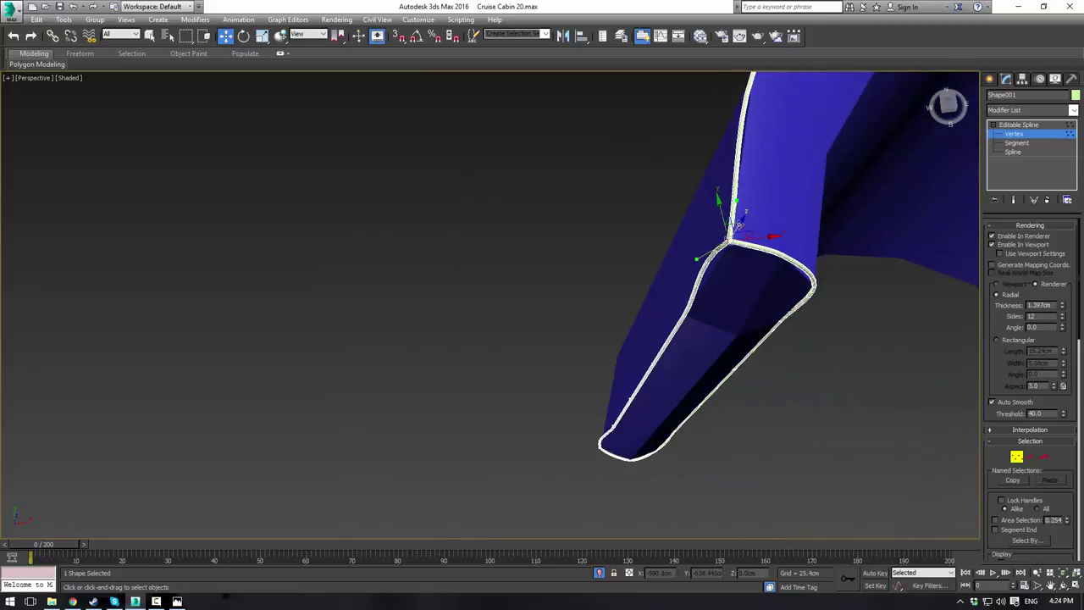
{"action": "left_click_drag", "start_coordinate": [746, 224], "coordinate": [748, 226]}
Step: Straighten the spline along the vertical end edge by moving the corner vertex's lower tangent handle in the Top view
{"action": "key", "text": "alt+w"}
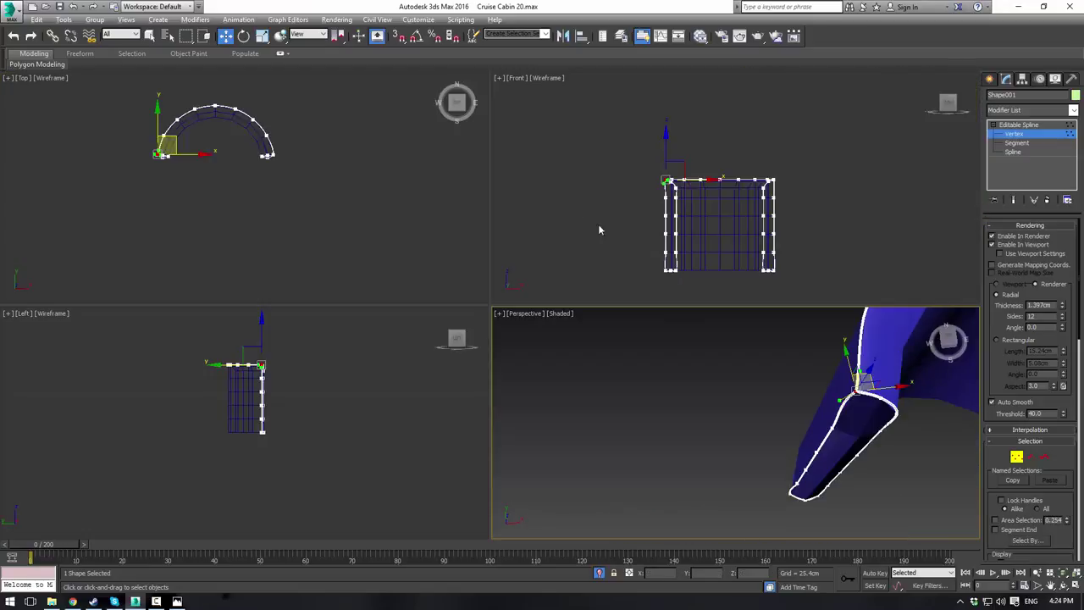
{"action": "middle_click_drag", "start_coordinate": [222, 185], "coordinate": [222, 185]}
{"action": "scroll", "coordinate": [222, 185], "scroll_direction": "up", "scroll_amount": 5}
{"action": "middle_click_drag", "start_coordinate": [48, 102], "coordinate": [348, 167]}
{"action": "scroll", "coordinate": [274, 188], "scroll_direction": "up", "scroll_amount": 7}
{"action": "left_click_drag", "start_coordinate": [159, 188], "coordinate": [222, 200]}
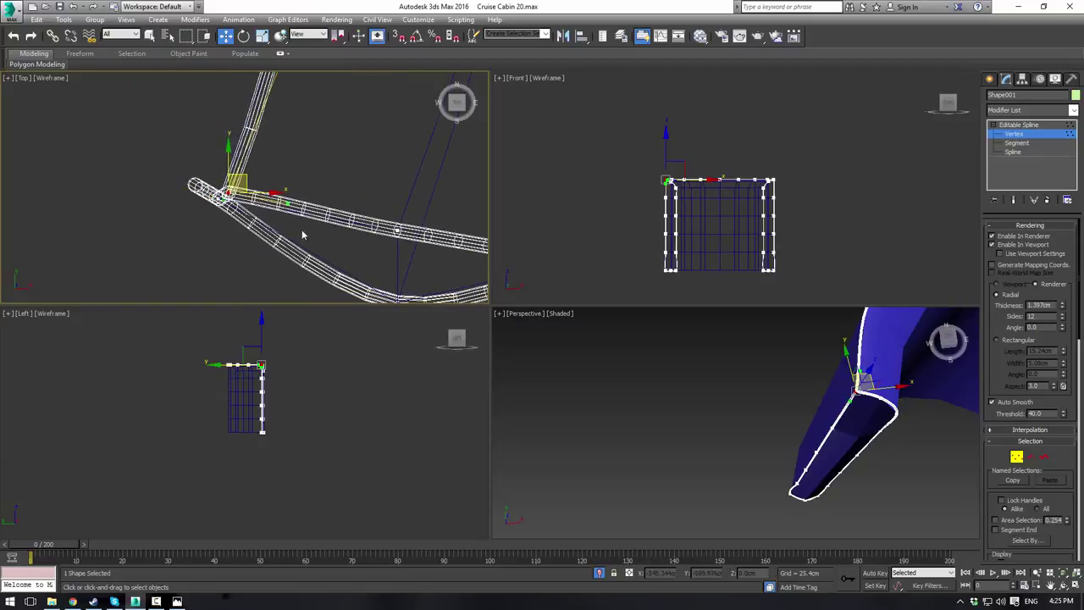
Step: Finish vertex editing of the trim spline and select the blue curved backrest shell in a maximized perspective view
{"action": "scroll", "coordinate": [823, 413], "scroll_direction": "up", "scroll_amount": 5}
{"action": "middle_click_drag", "start_coordinate": [864, 387], "coordinate": [839, 386], "text": "alt"}
{"action": "left_click", "coordinate": [1005, 126]}
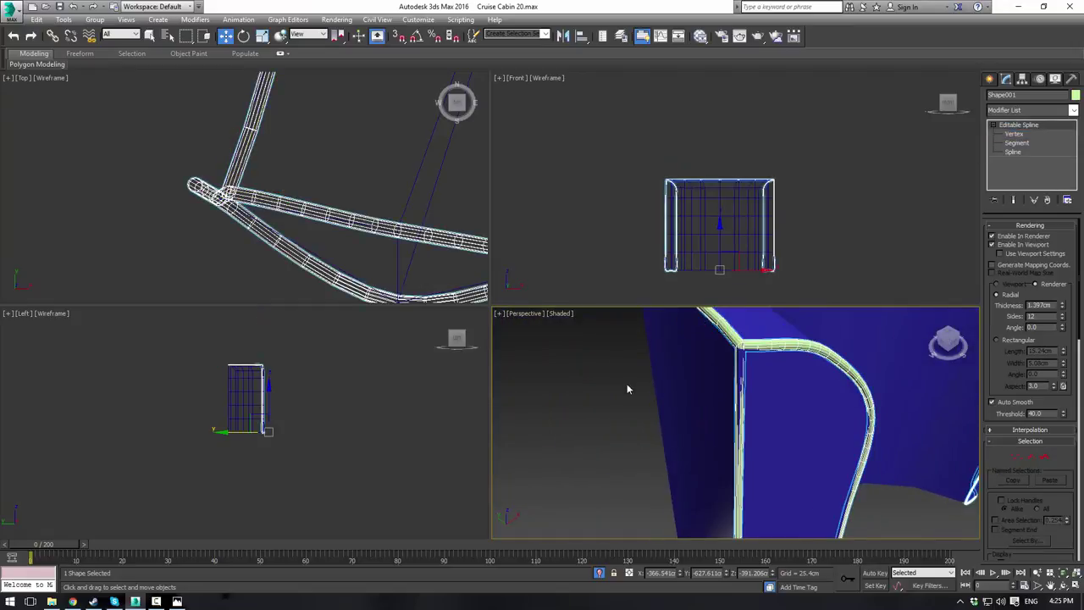
{"action": "left_click", "coordinate": [623, 386]}
{"action": "key", "text": "alt+w"}
{"action": "middle_click_drag", "start_coordinate": [595, 373], "coordinate": [666, 215], "text": "alt"}
{"action": "scroll", "coordinate": [670, 291], "scroll_direction": "down", "scroll_amount": 6}
{"action": "scroll", "coordinate": [666, 215], "scroll_direction": "up", "scroll_amount": 4}
{"action": "left_click", "coordinate": [666, 215]}
{"action": "middle_click_drag", "start_coordinate": [796, 173], "coordinate": [787, 230]}
{"action": "scroll", "coordinate": [788, 230], "scroll_direction": "up", "scroll_amount": 5}
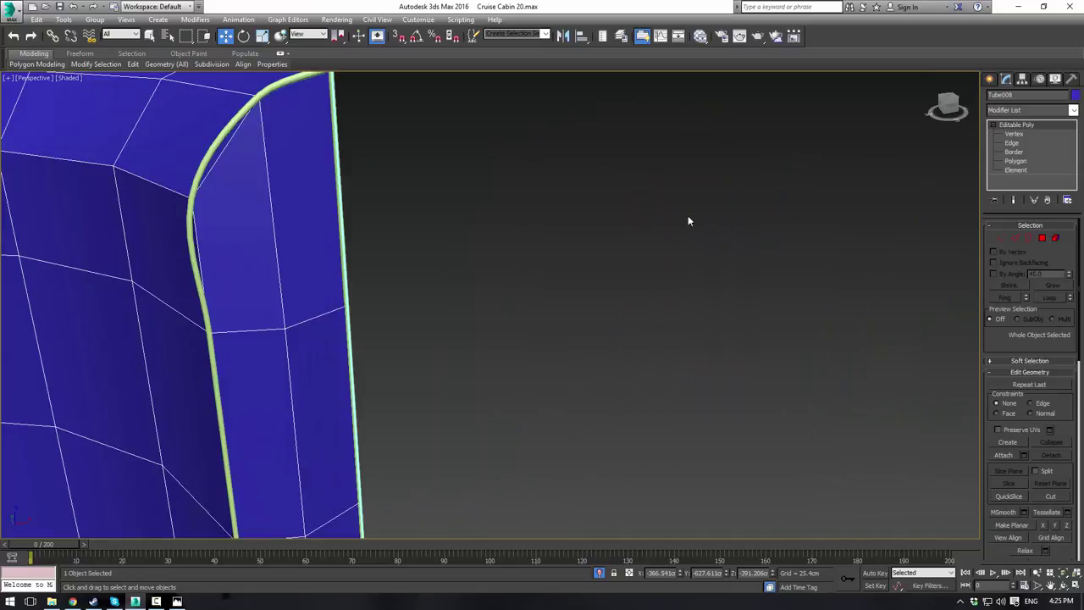
{"action": "middle_click_drag", "start_coordinate": [688, 219], "coordinate": [780, 230]}
{"action": "scroll", "coordinate": [780, 232], "scroll_direction": "down", "scroll_amount": 3}
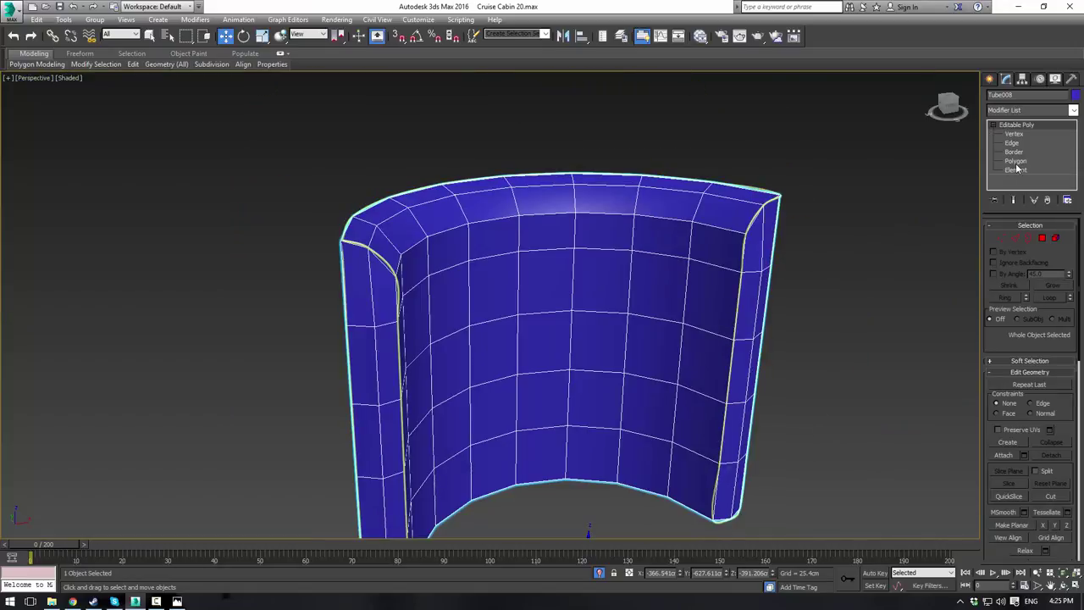
Step: Connect the vertical edges of the shell's lowest row with 1 segment, pinch 0 and slide 97, close to the bottom rim
{"action": "left_click", "coordinate": [1014, 238]}
{"action": "middle_click_drag", "start_coordinate": [789, 356], "coordinate": [784, 162]}
{"action": "middle_click_drag", "start_coordinate": [449, 315], "coordinate": [464, 296], "text": "alt"}
{"action": "left_click_drag", "start_coordinate": [280, 302], "coordinate": [847, 316]}
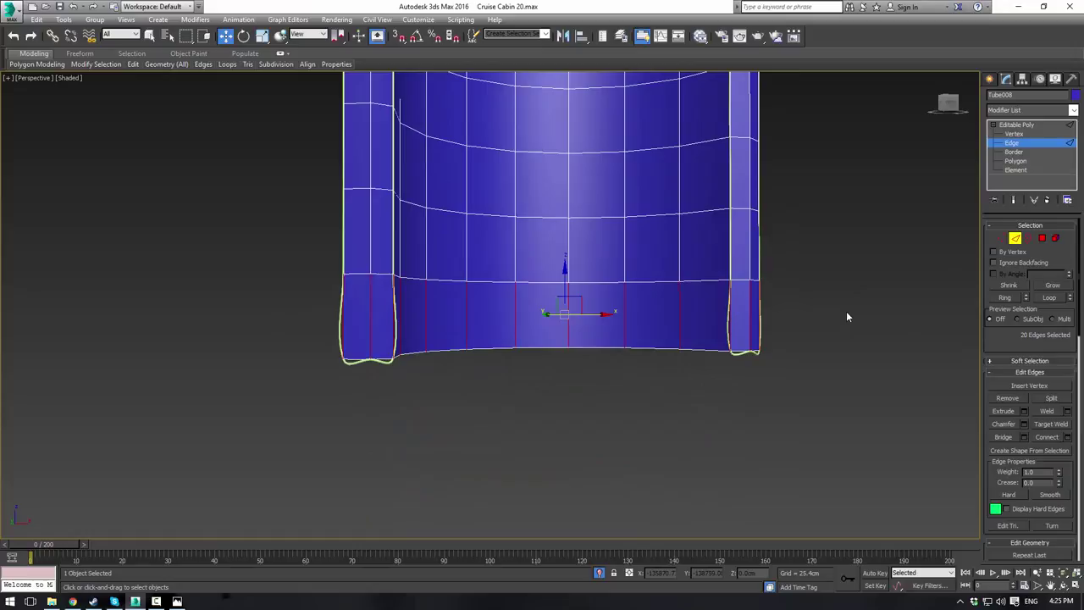
{"action": "left_click", "coordinate": [1067, 437]}
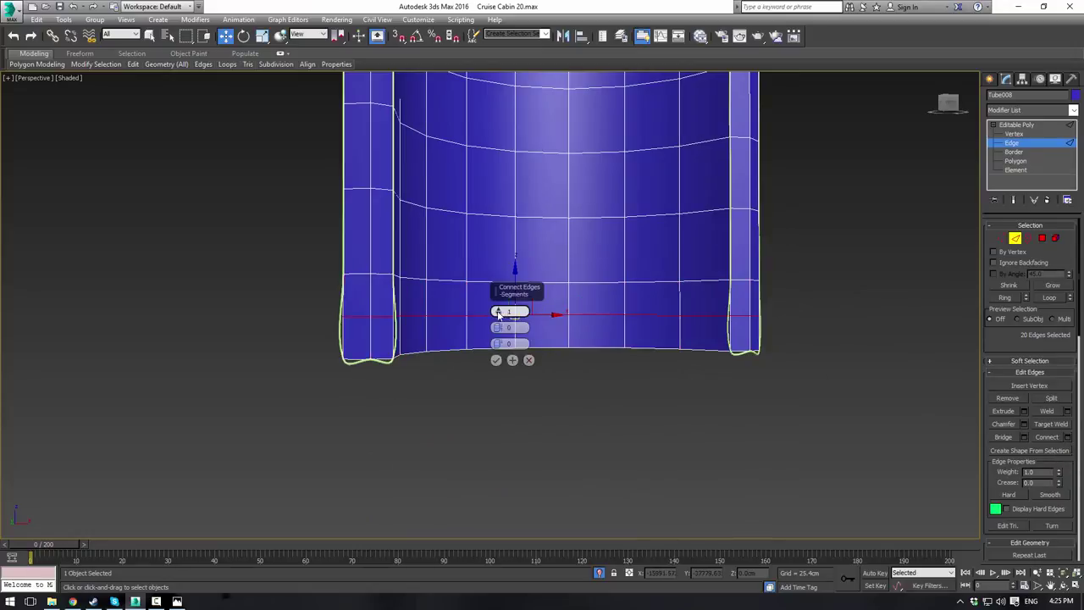
{"action": "left_click_drag", "start_coordinate": [498, 346], "coordinate": [518, 130]}
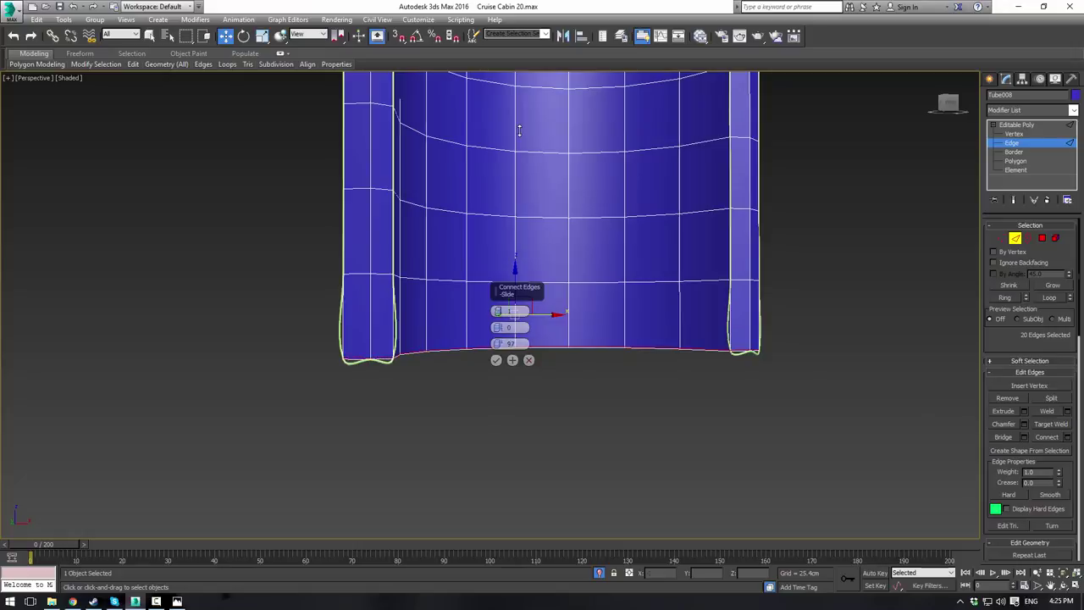
{"action": "left_click", "coordinate": [496, 362]}
Step: Chamfer the outer edge loop along the top of the shell by 2.54 cm
{"action": "middle_click_drag", "start_coordinate": [489, 215], "coordinate": [508, 368], "text": "alt"}
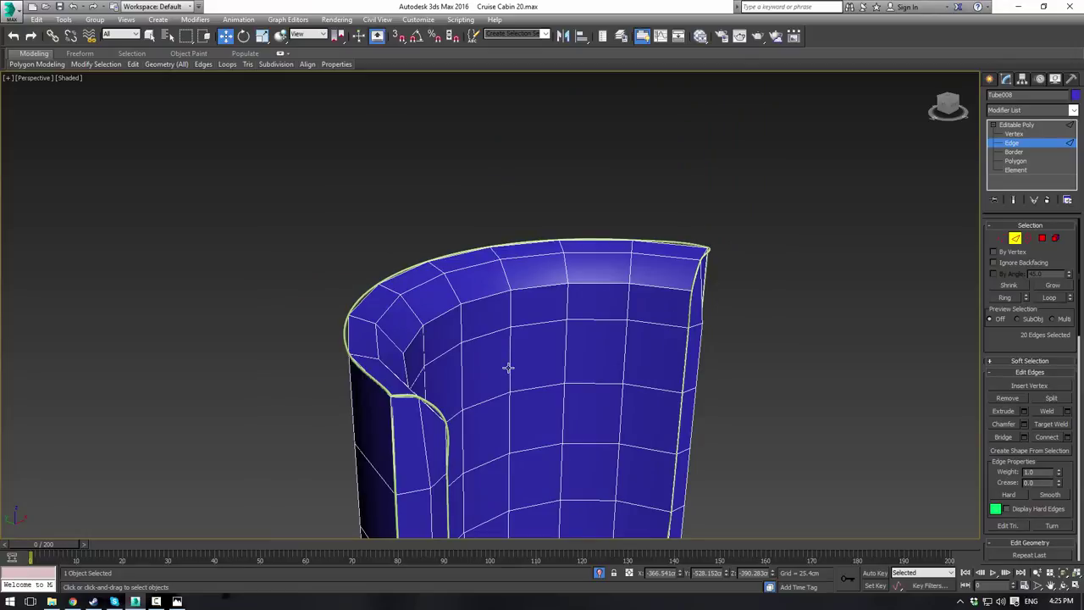
{"action": "left_click", "coordinate": [377, 382]}
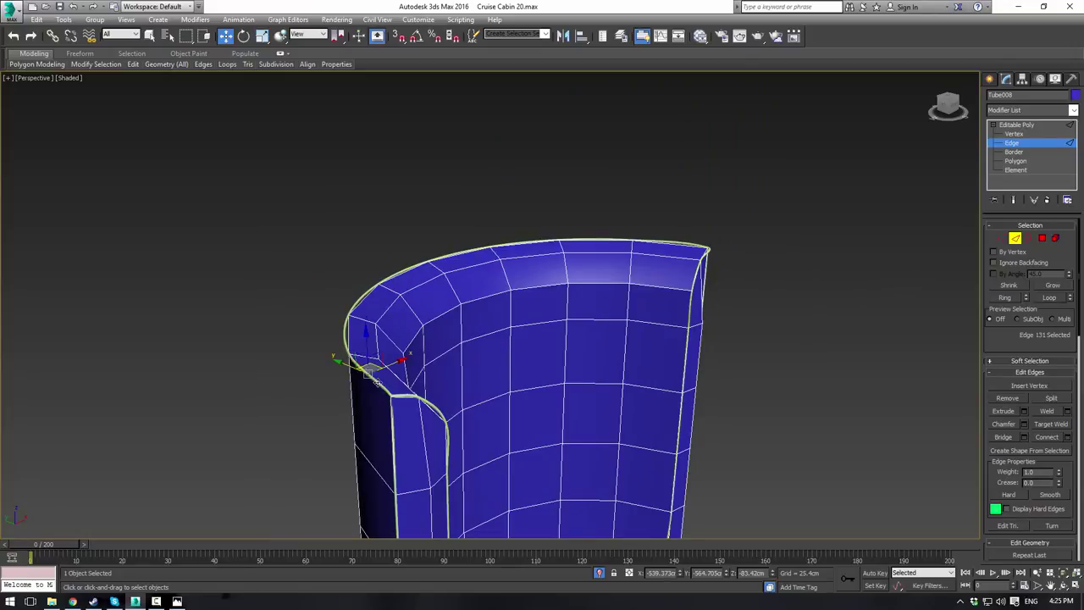
{"action": "double_click", "coordinate": [349, 341]}
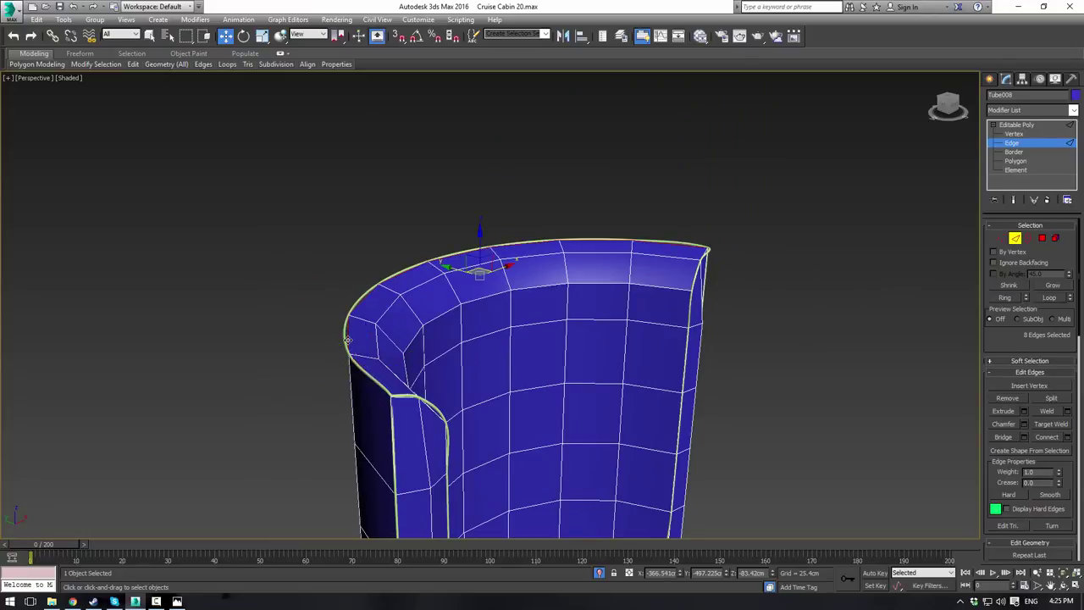
{"action": "left_click", "coordinate": [1024, 424]}
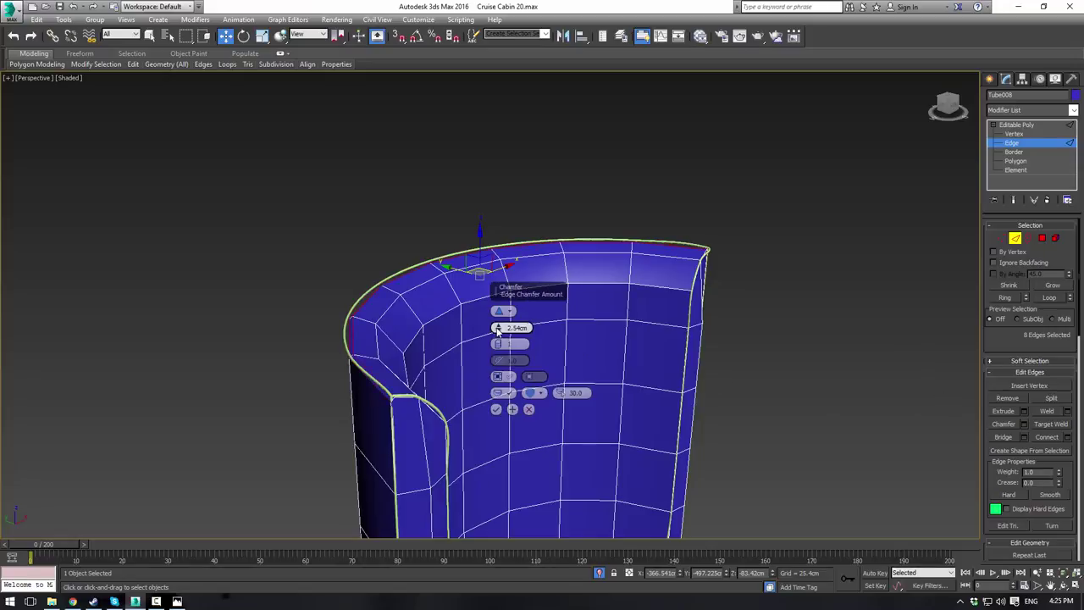
{"action": "left_click", "coordinate": [496, 409]}
Step: Inset all ten polygons of the shell's near end face as one group by slightly less than 2.54 cm
{"action": "middle_click_drag", "start_coordinate": [818, 375], "coordinate": [827, 322]}
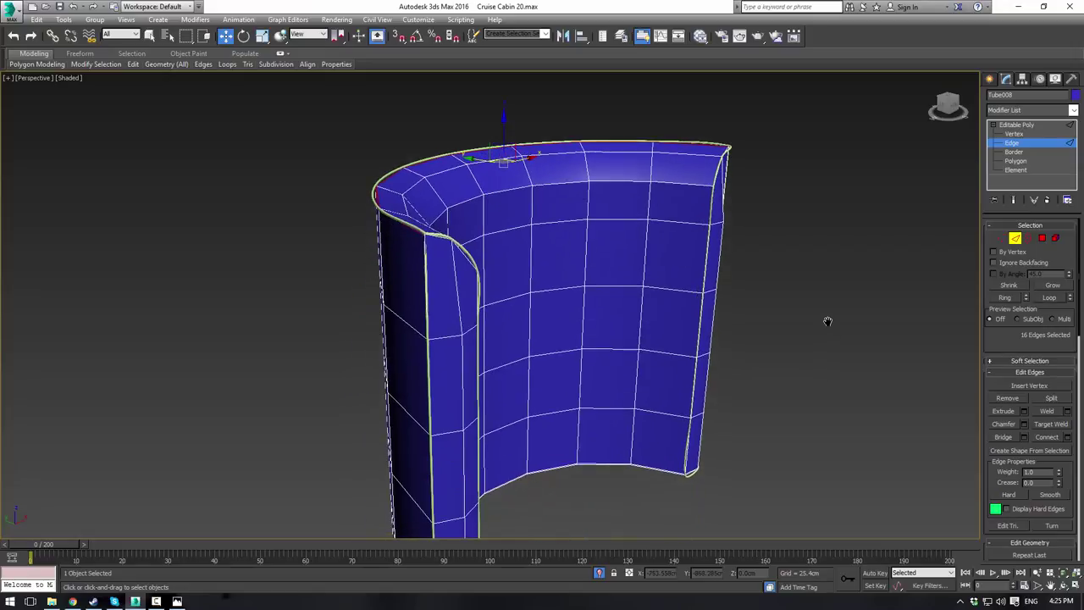
{"action": "left_click", "coordinate": [1043, 240]}
{"action": "left_click", "coordinate": [437, 274]}
{"action": "left_click", "coordinate": [464, 282], "text": "ctrl"}
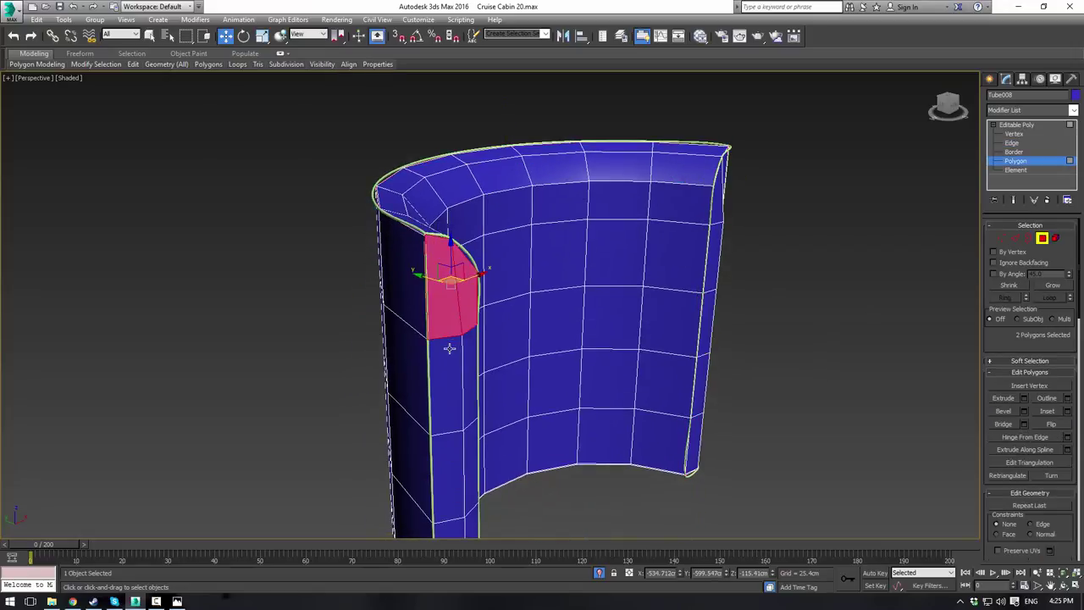
{"action": "left_click", "coordinate": [449, 356], "text": "ctrl"}
{"action": "left_click", "coordinate": [470, 364], "text": "ctrl"}
{"action": "left_click", "coordinate": [459, 441], "text": "ctrl"}
{"action": "left_click", "coordinate": [473, 447], "text": "ctrl"}
{"action": "middle_click_drag", "start_coordinate": [473, 466], "coordinate": [489, 328]}
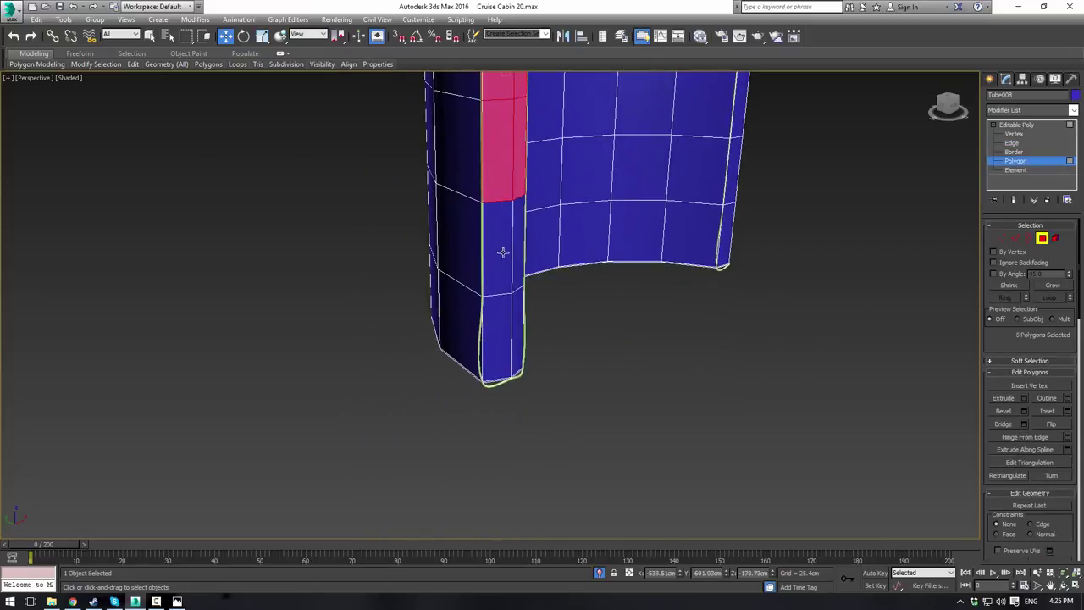
{"action": "left_click", "coordinate": [502, 252], "text": "ctrl"}
{"action": "left_click", "coordinate": [518, 254], "text": "ctrl"}
{"action": "left_click", "coordinate": [494, 317], "text": "ctrl"}
{"action": "left_click", "coordinate": [517, 328], "text": "ctrl"}
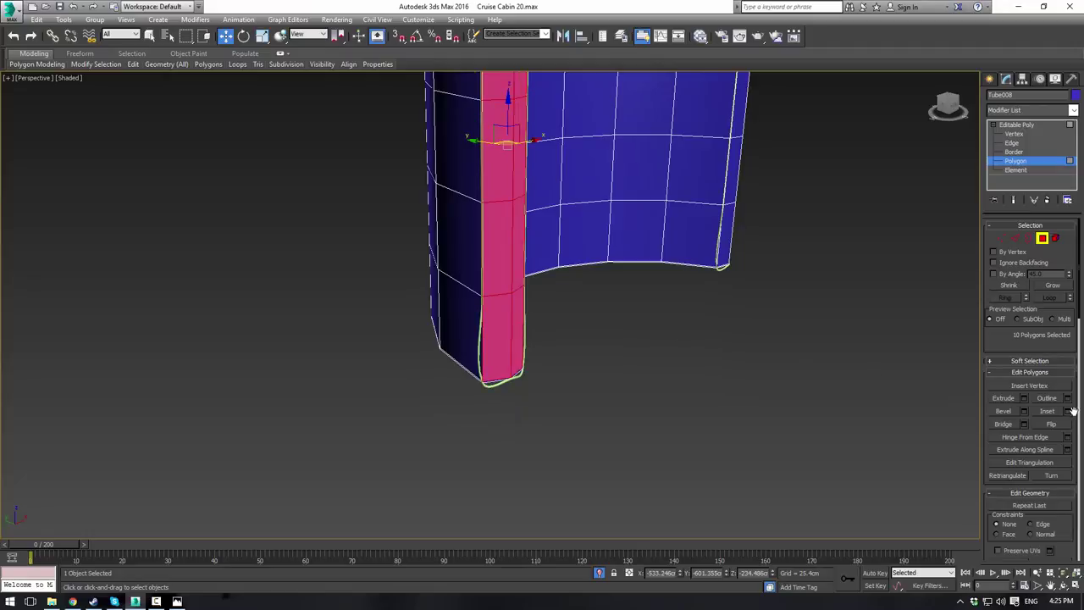
{"action": "left_click", "coordinate": [1069, 412]}
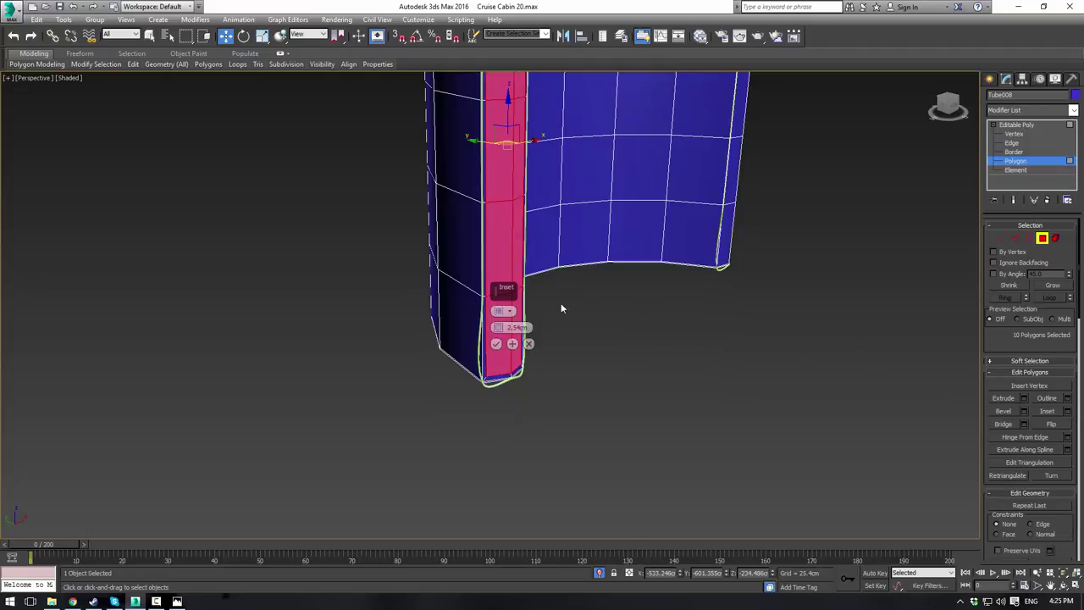
{"action": "left_click_drag", "start_coordinate": [499, 328], "coordinate": [501, 337]}
{"action": "left_click", "coordinate": [496, 344]}
Step: Inset all ten polygons of the shell's opposite end face with the same inset amount and clear the selection
{"action": "middle_click_drag", "start_coordinate": [772, 290], "coordinate": [549, 366], "text": "alt"}
{"action": "left_click", "coordinate": [533, 486]}
{"action": "left_click", "coordinate": [509, 480], "text": "ctrl"}
{"action": "left_click", "coordinate": [513, 439], "text": "ctrl"}
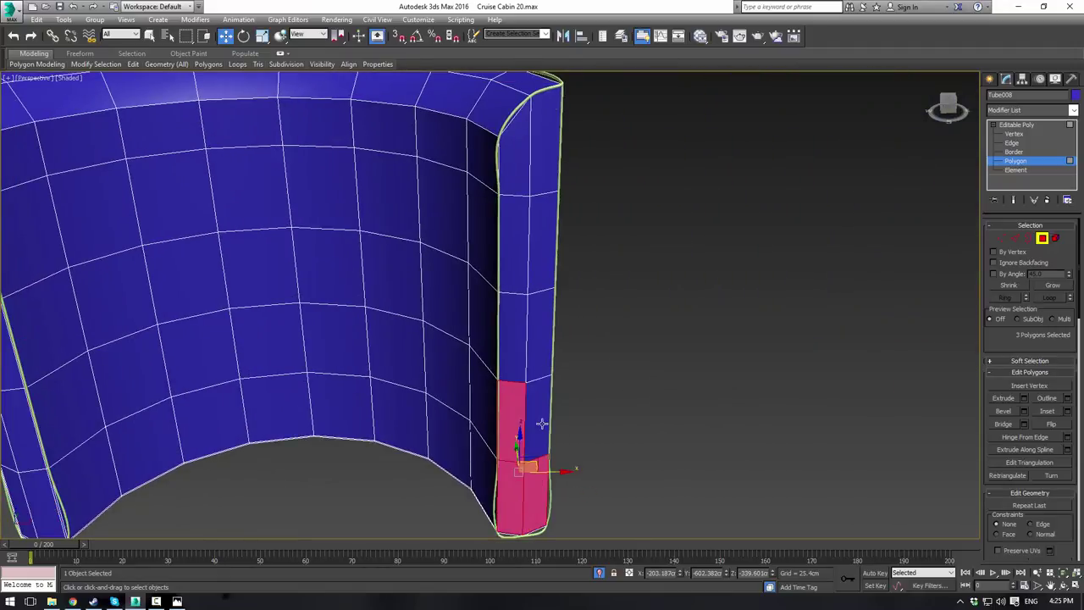
{"action": "left_click", "coordinate": [541, 423], "text": "ctrl"}
{"action": "left_click", "coordinate": [512, 346], "text": "ctrl"}
{"action": "left_click", "coordinate": [533, 329], "text": "ctrl"}
{"action": "left_click", "coordinate": [515, 257], "text": "ctrl"}
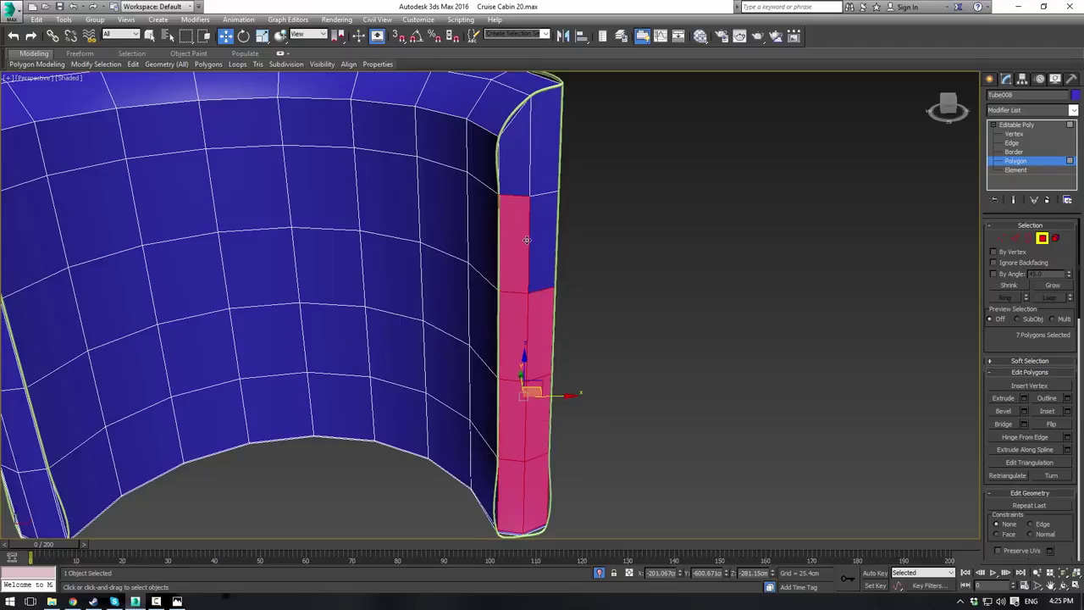
{"action": "left_click", "coordinate": [511, 168], "text": "ctrl"}
{"action": "left_click", "coordinate": [541, 171], "text": "ctrl"}
{"action": "left_click", "coordinate": [537, 223], "text": "ctrl"}
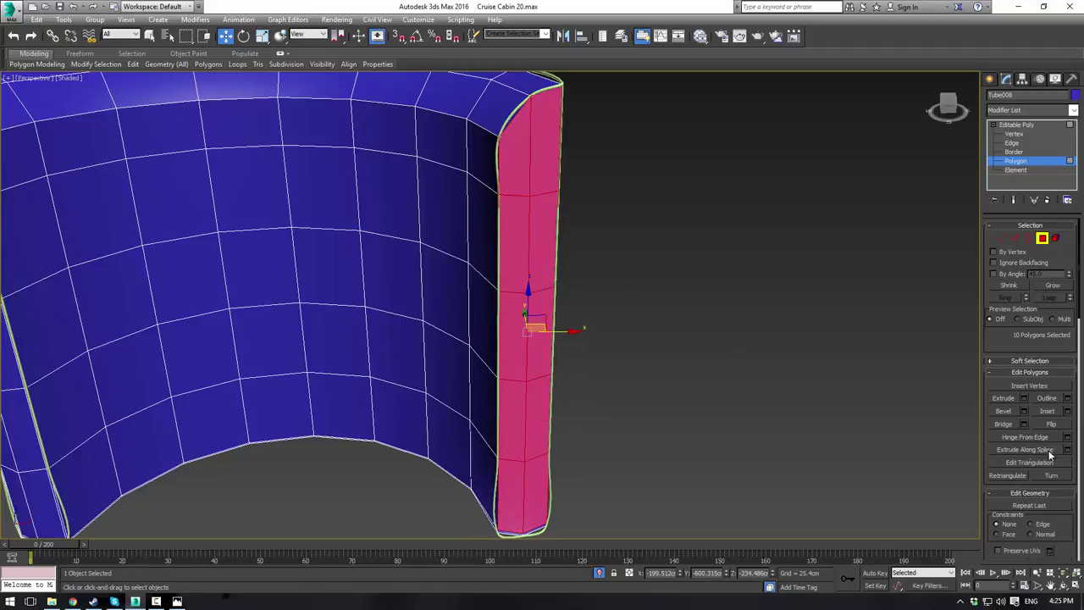
{"action": "left_click", "coordinate": [1068, 412]}
{"action": "left_click", "coordinate": [500, 346]}
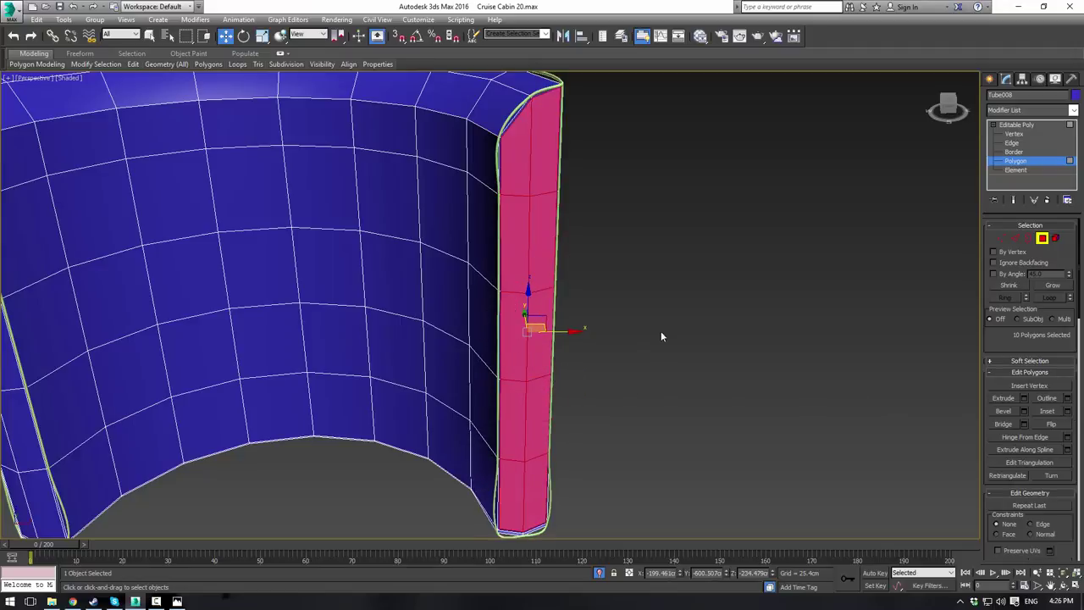
{"action": "left_click", "coordinate": [663, 329]}
Step: Apply a TurboSmooth modifier with 2 iterations to the shell and deselect it
{"action": "middle_click_drag", "start_coordinate": [665, 298], "coordinate": [739, 290]}
{"action": "scroll", "coordinate": [675, 294], "scroll_direction": "down", "scroll_amount": 5}
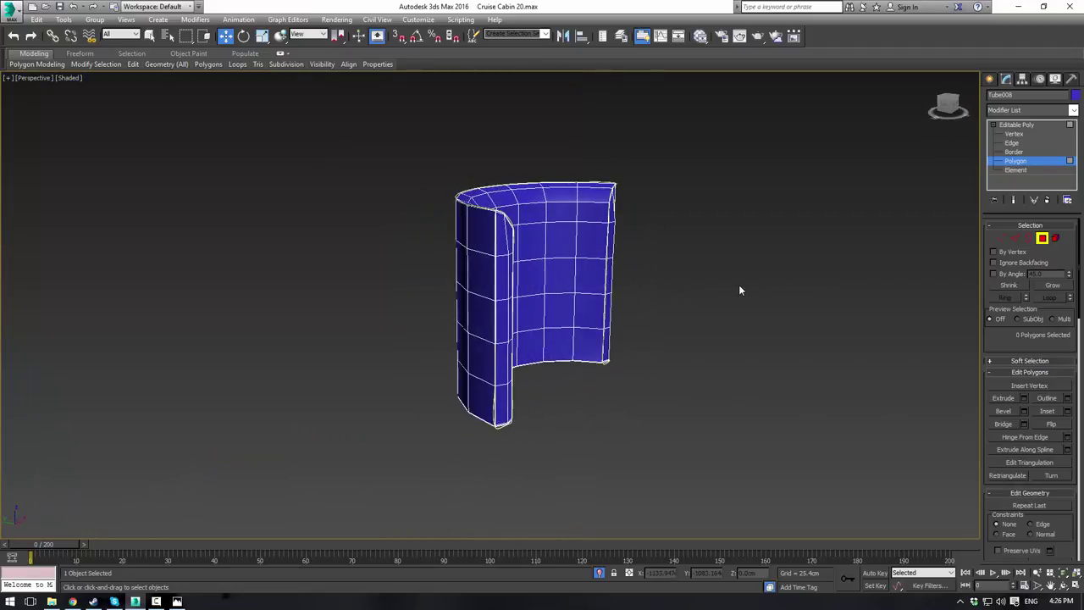
{"action": "left_click", "coordinate": [1024, 123]}
{"action": "left_click", "coordinate": [1073, 110]}
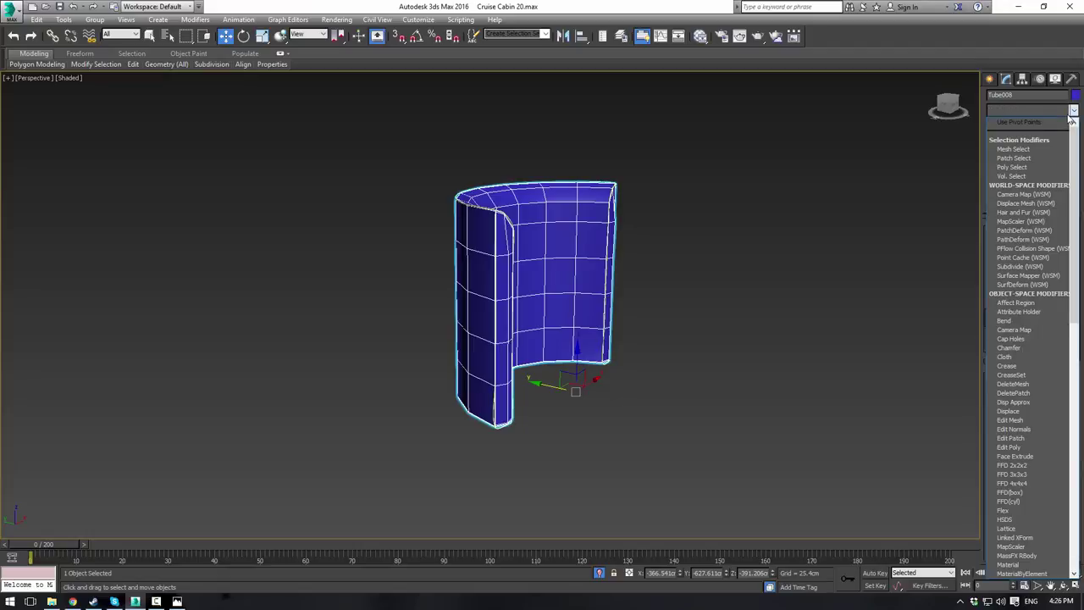
{"action": "type", "text": "tu"}
{"action": "key", "text": "Return"}
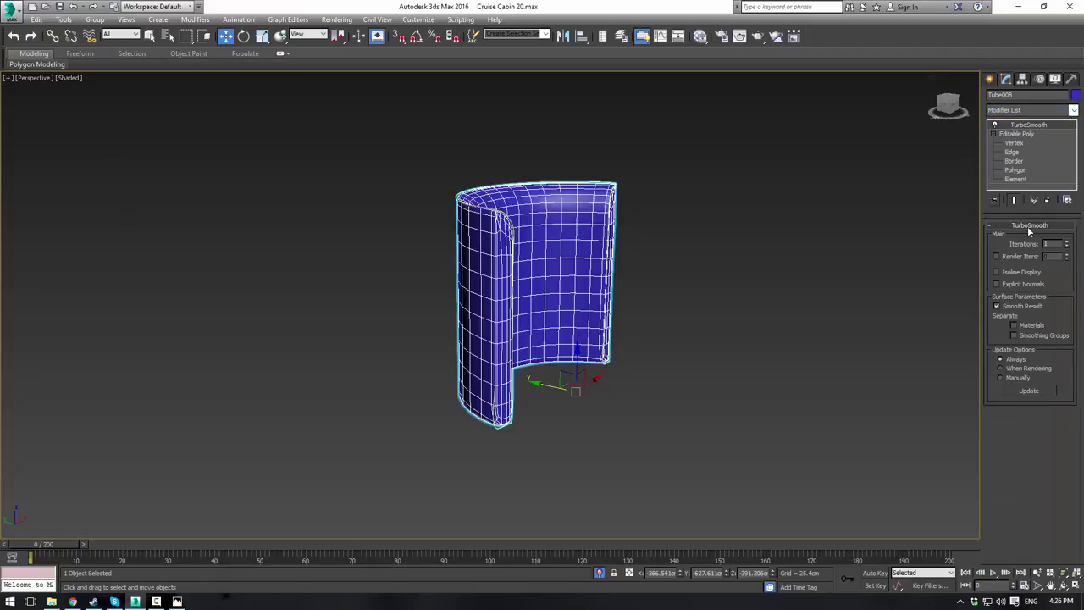
{"action": "left_click", "coordinate": [1068, 241]}
{"action": "left_click", "coordinate": [893, 231]}
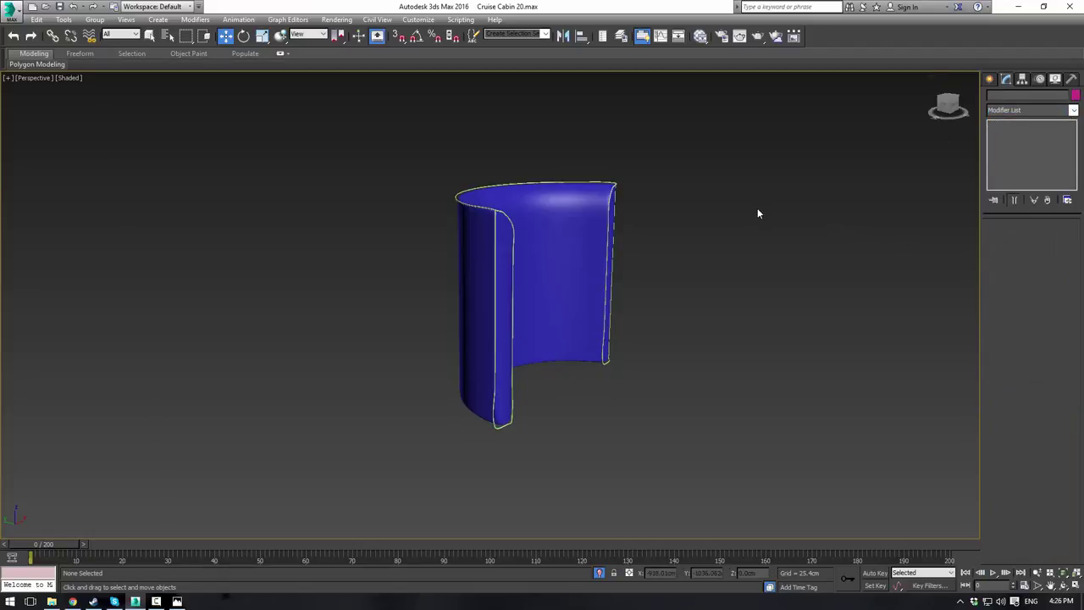
Step: Add an Edit Poly modifier above TurboSmooth on the shell and enable edge selection
{"action": "scroll", "coordinate": [757, 208], "scroll_direction": "up", "scroll_amount": 4}
{"action": "middle_click_drag", "start_coordinate": [736, 219], "coordinate": [690, 217], "text": "alt"}
{"action": "middle_click_drag", "start_coordinate": [381, 229], "coordinate": [484, 252]}
{"action": "left_click", "coordinate": [496, 169]}
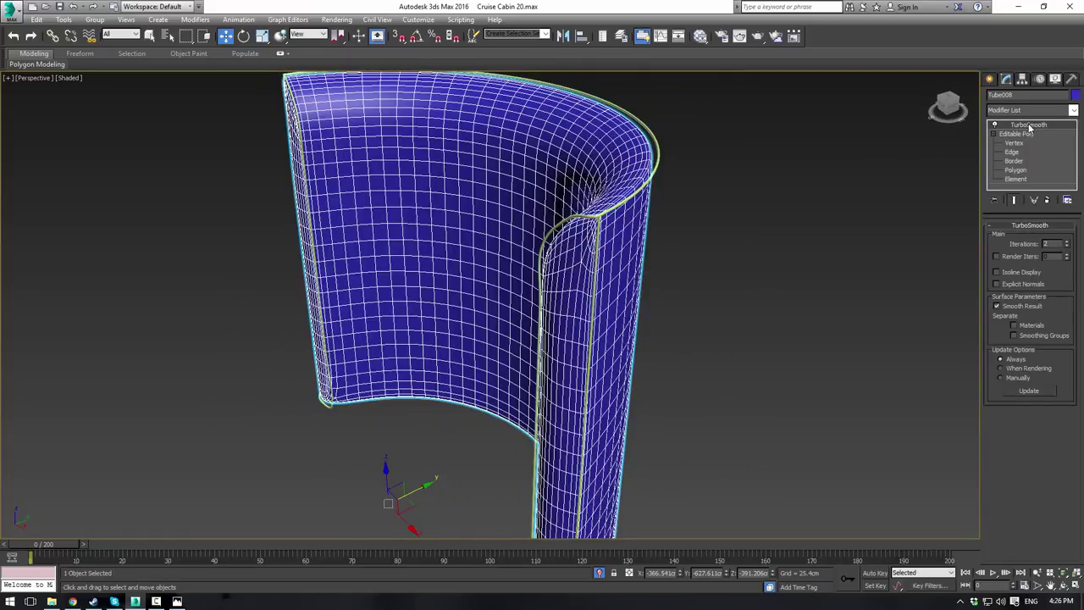
{"action": "left_click", "coordinate": [1074, 111]}
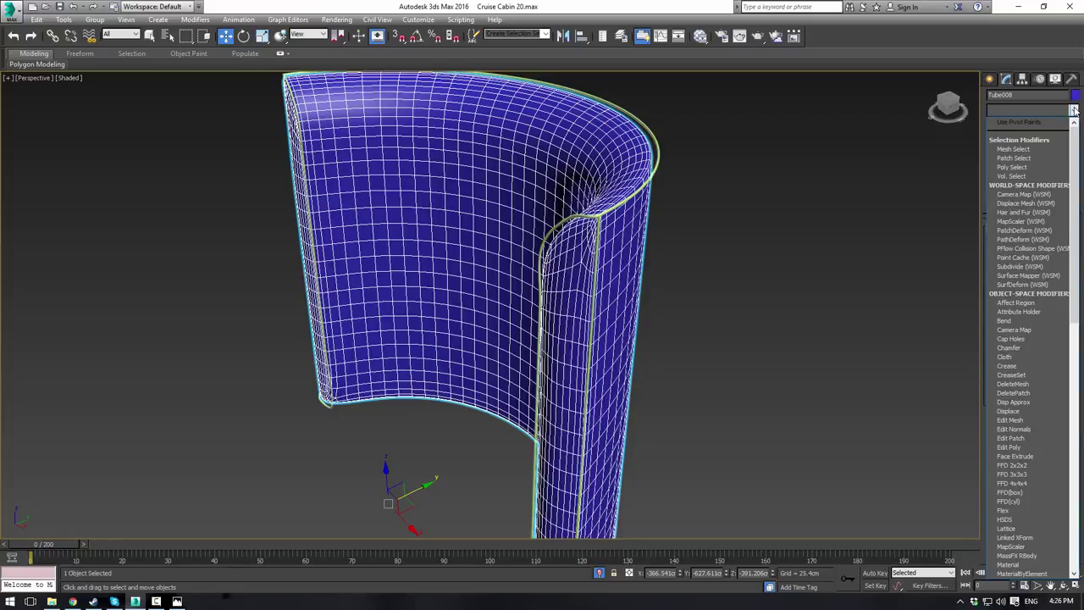
{"action": "key", "text": "e"}
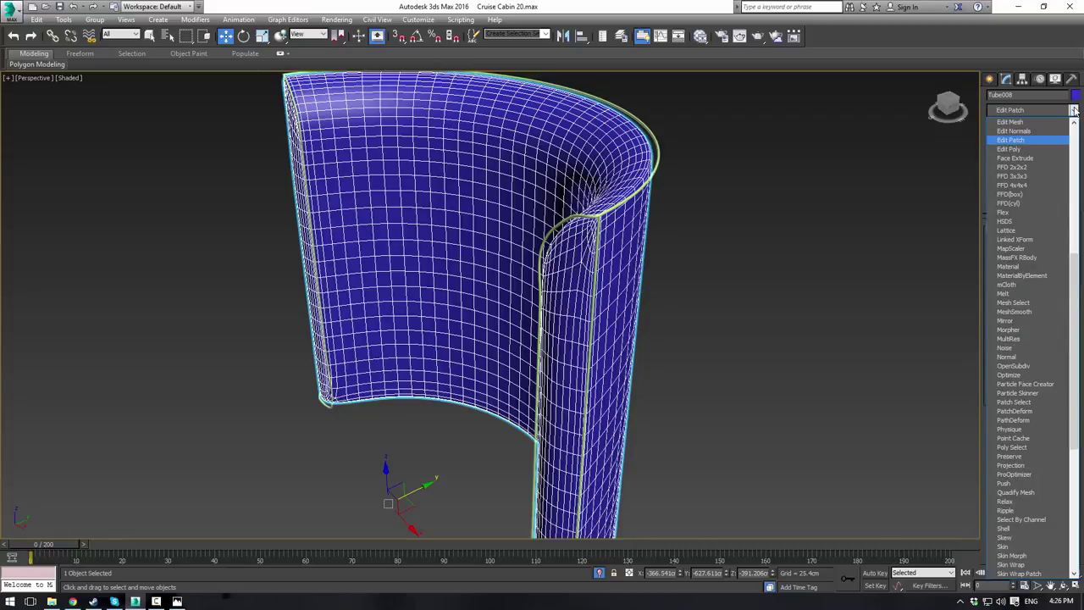
{"action": "left_click", "coordinate": [1038, 149]}
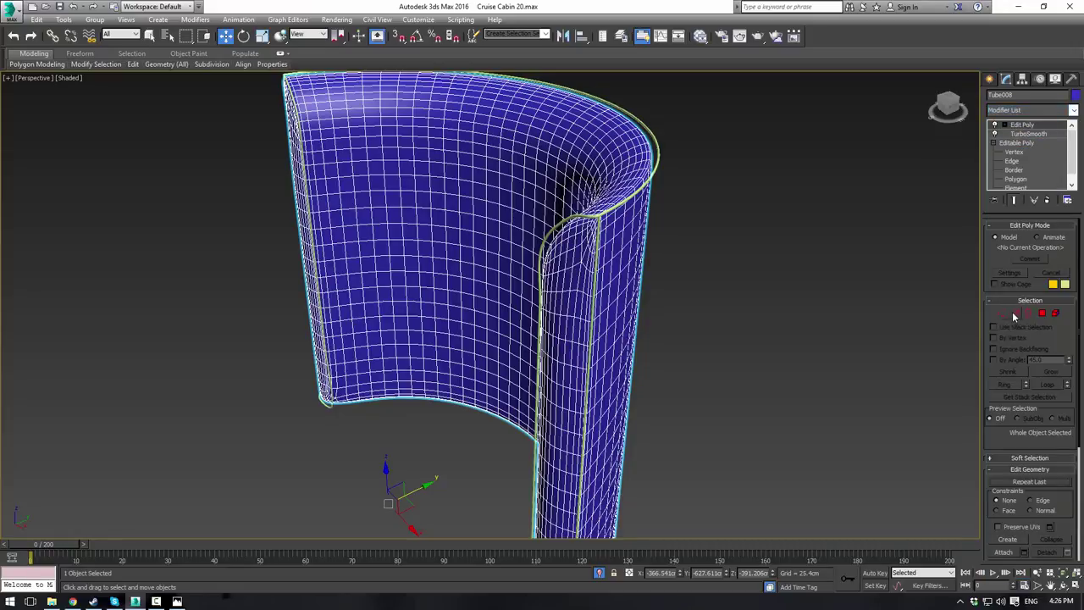
{"action": "left_click", "coordinate": [1015, 313]}
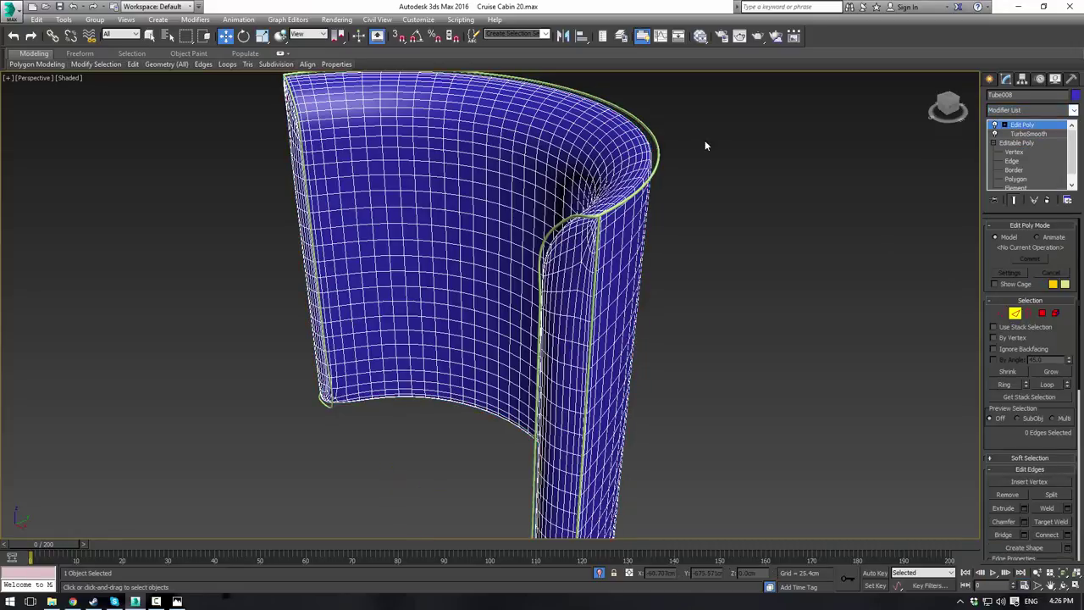
Step: Leave edge selection on the shell and delete the old trim spline running along its rim
{"action": "left_click", "coordinate": [1041, 126]}
{"action": "left_click", "coordinate": [811, 161]}
{"action": "left_click", "coordinate": [655, 141]}
{"action": "key", "text": "Delete"}
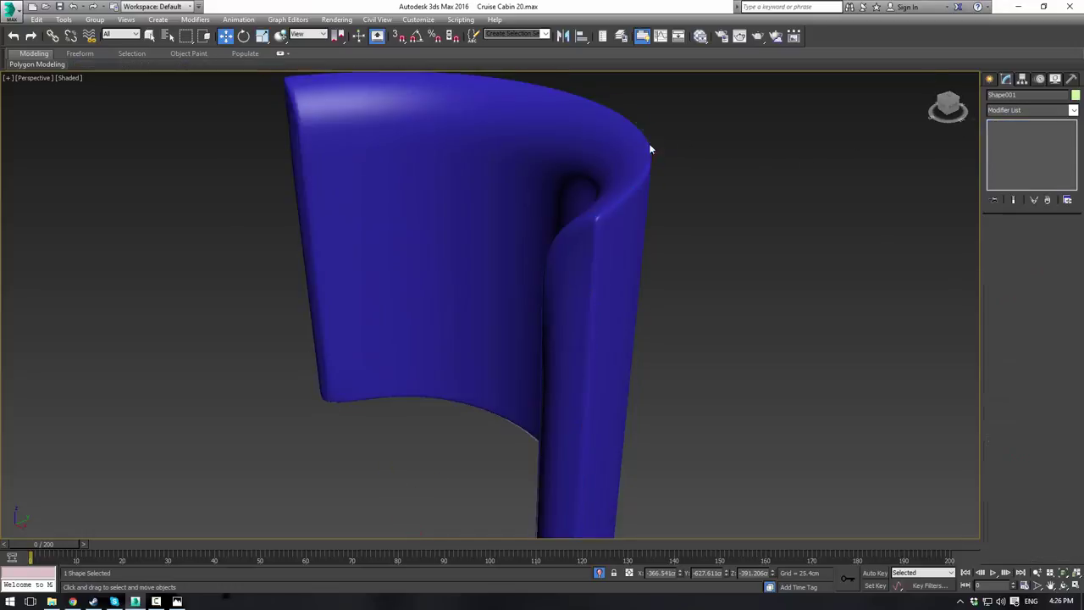
Step: Select the edge loop along the top outer rim of the backrest shell at edge level
{"action": "left_click", "coordinate": [642, 151]}
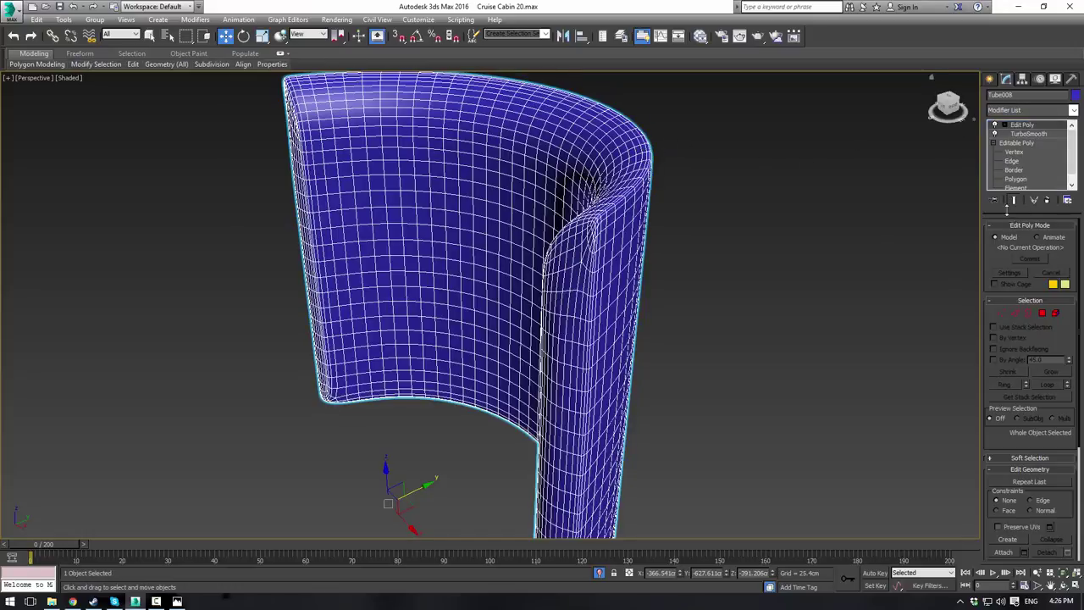
{"action": "left_click", "coordinate": [1015, 314]}
{"action": "scroll", "coordinate": [720, 260], "scroll_direction": "up", "scroll_amount": 8}
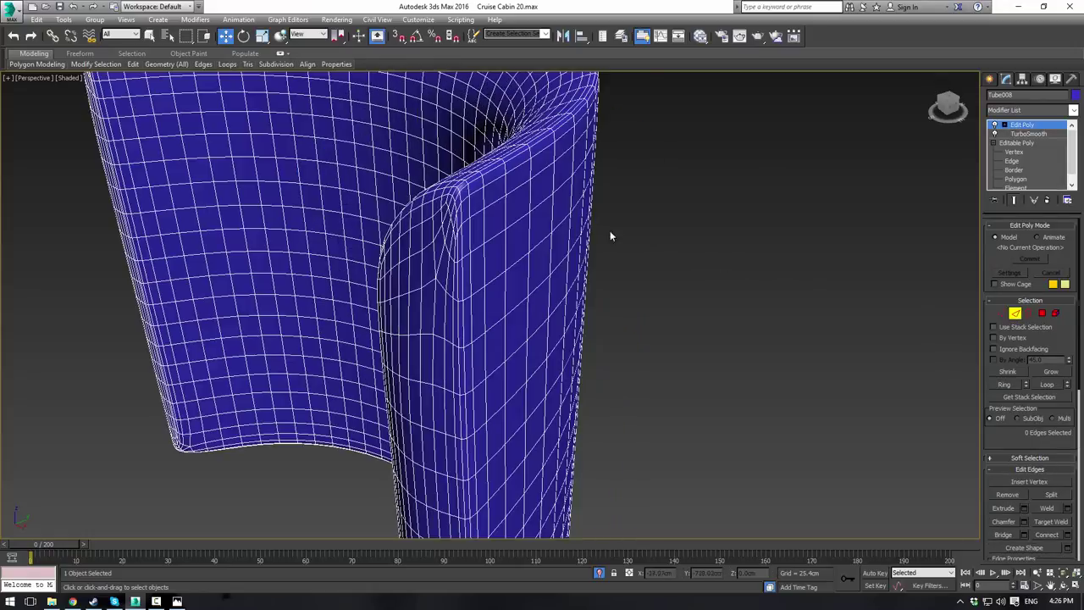
{"action": "left_click", "coordinate": [389, 172]}
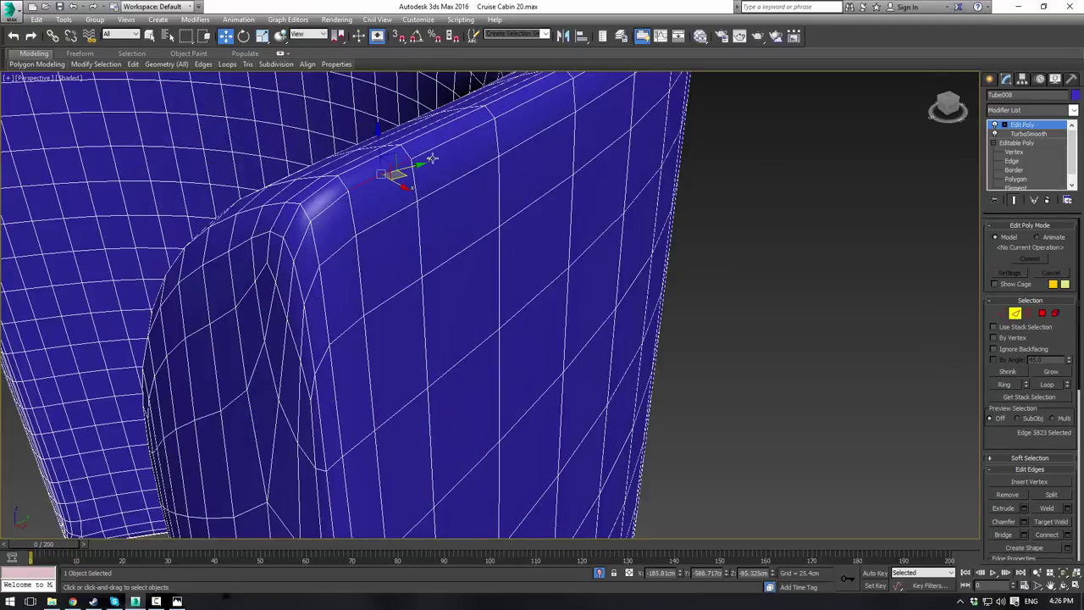
{"action": "double_click", "coordinate": [439, 150]}
{"action": "scroll", "coordinate": [409, 183], "scroll_direction": "down", "scroll_amount": 5}
{"action": "middle_click_drag", "start_coordinate": [410, 183], "coordinate": [526, 229], "text": "alt"}
{"action": "scroll", "coordinate": [524, 232], "scroll_direction": "down", "scroll_amount": 2}
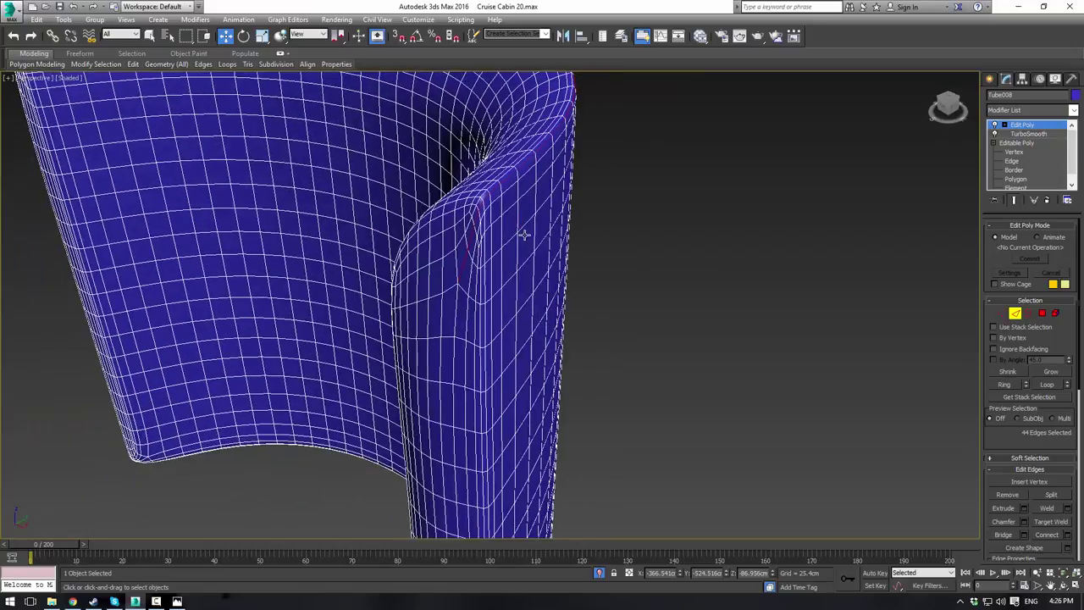
Step: Deselect the stray edges running down the shell's near end face and add that face's border loop to the selection
{"action": "scroll", "coordinate": [475, 238], "scroll_direction": "up", "scroll_amount": 5}
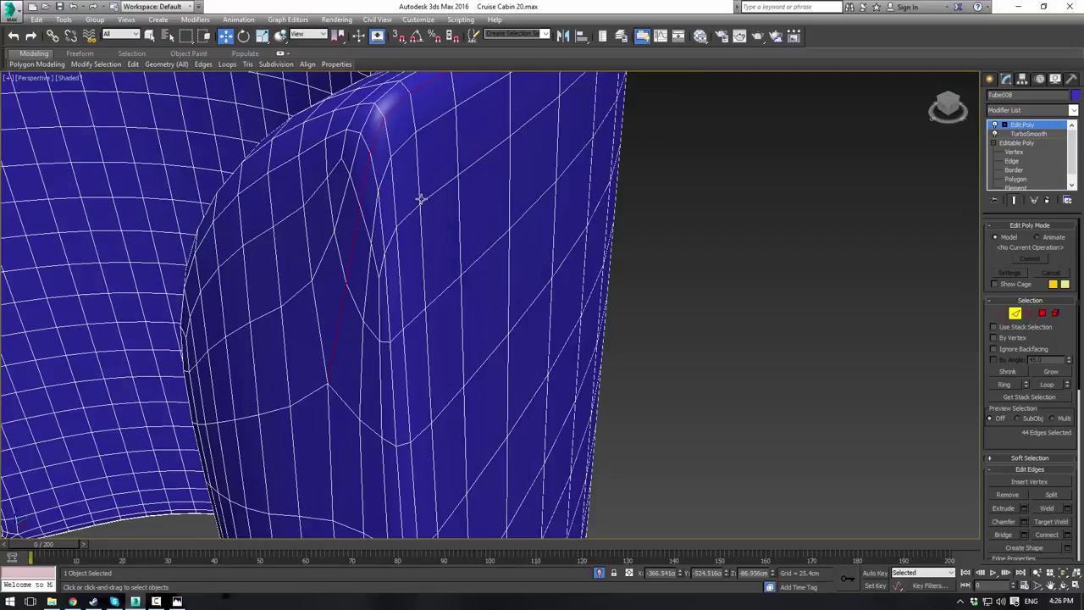
{"action": "left_click", "coordinate": [365, 175], "text": "alt"}
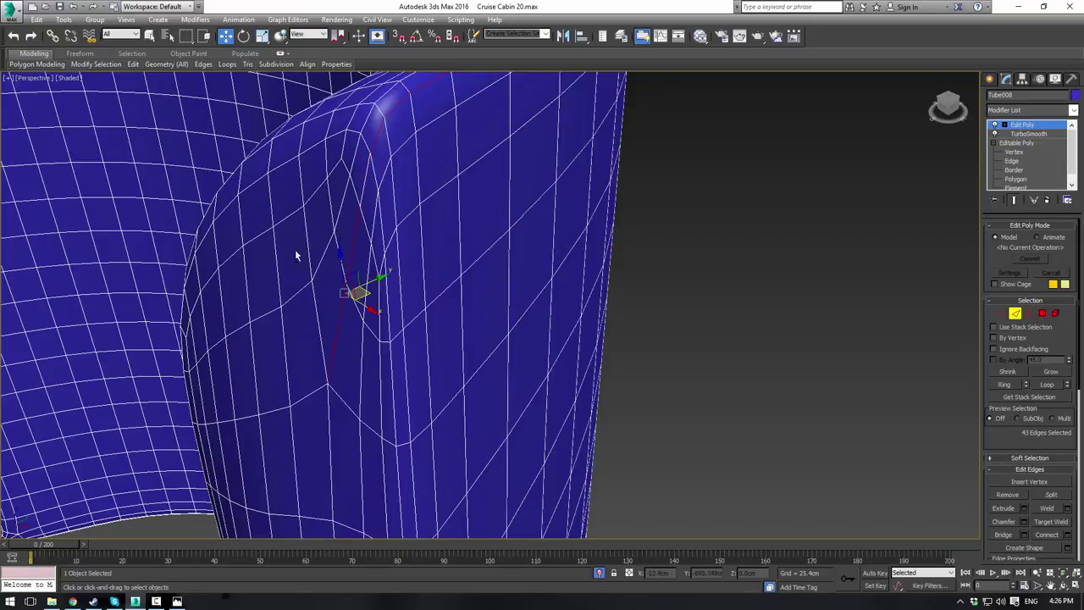
{"action": "left_click_drag", "start_coordinate": [297, 254], "coordinate": [380, 294], "text": "alt"}
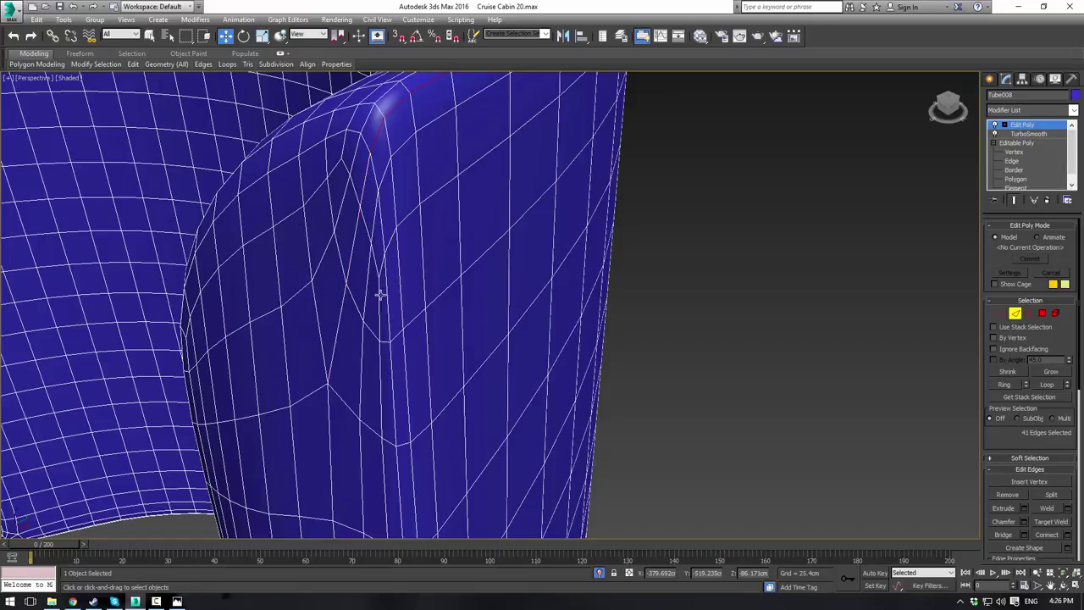
{"action": "double_click", "coordinate": [381, 218], "text": "ctrl"}
{"action": "scroll", "coordinate": [421, 230], "scroll_direction": "down", "scroll_amount": 5}
{"action": "middle_click_drag", "start_coordinate": [438, 211], "coordinate": [618, 216], "text": "alt"}
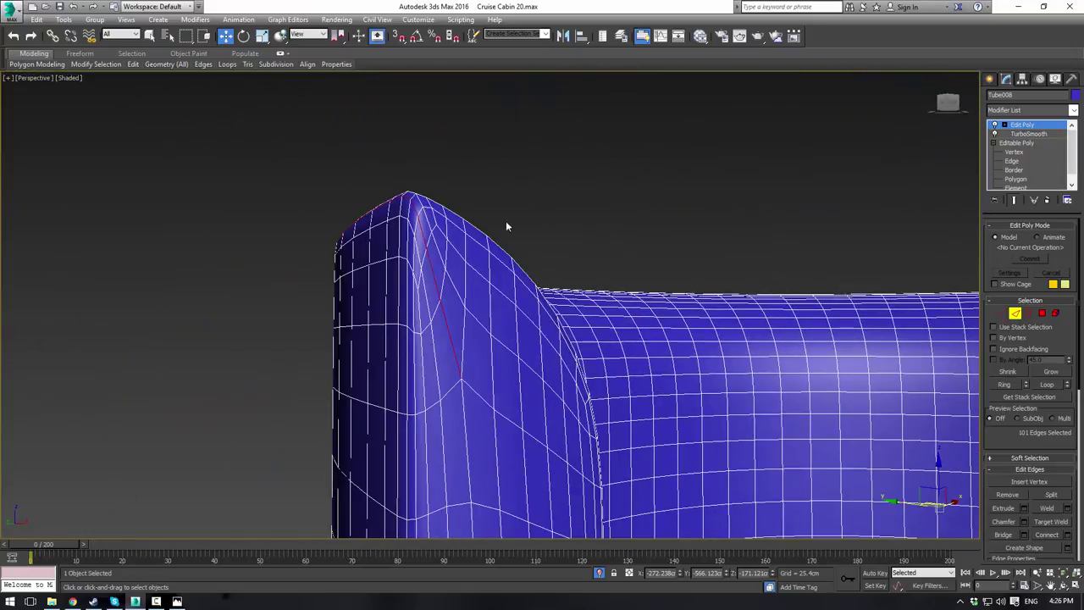
Step: Deselect the stray edges on the shell's opposite end face and add that face's border loop to the selection
{"action": "left_click", "coordinate": [416, 222], "text": "ctrl"}
{"action": "left_click_drag", "start_coordinate": [443, 347], "coordinate": [422, 363], "text": "alt"}
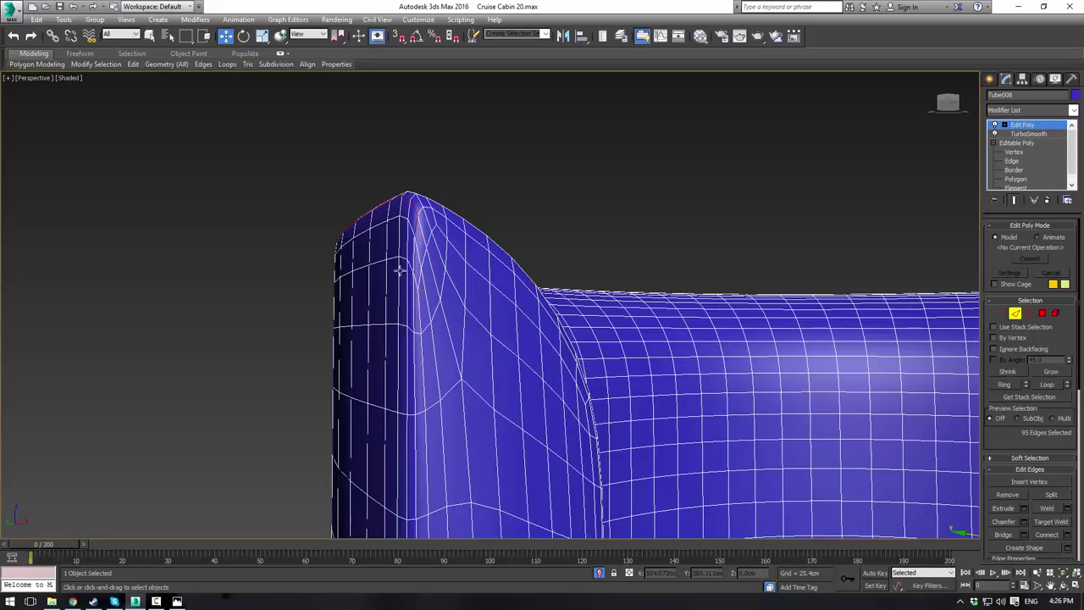
{"action": "double_click", "coordinate": [414, 255], "text": "ctrl"}
{"action": "scroll", "coordinate": [712, 354], "scroll_direction": "down", "scroll_amount": 4}
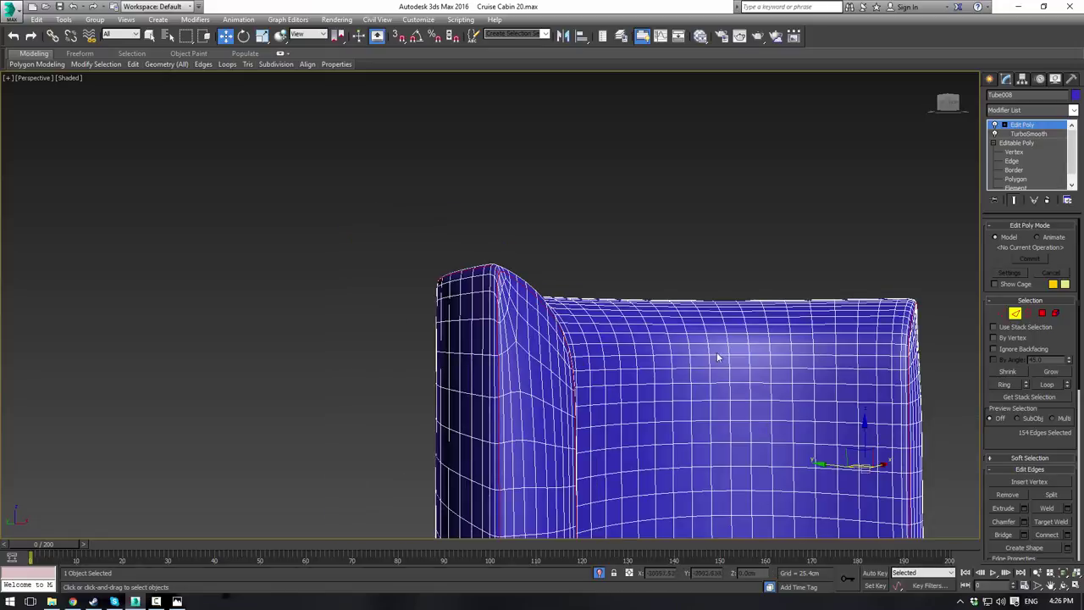
Step: Add the edge loop around the shell's underside rim to the selection
{"action": "middle_click_drag", "start_coordinate": [716, 354], "coordinate": [373, 98], "text": "alt"}
{"action": "scroll", "coordinate": [556, 276], "scroll_direction": "down", "scroll_amount": 4}
{"action": "scroll", "coordinate": [381, 203], "scroll_direction": "up", "scroll_amount": 4}
{"action": "middle_click_drag", "start_coordinate": [588, 278], "coordinate": [533, 212], "text": "alt"}
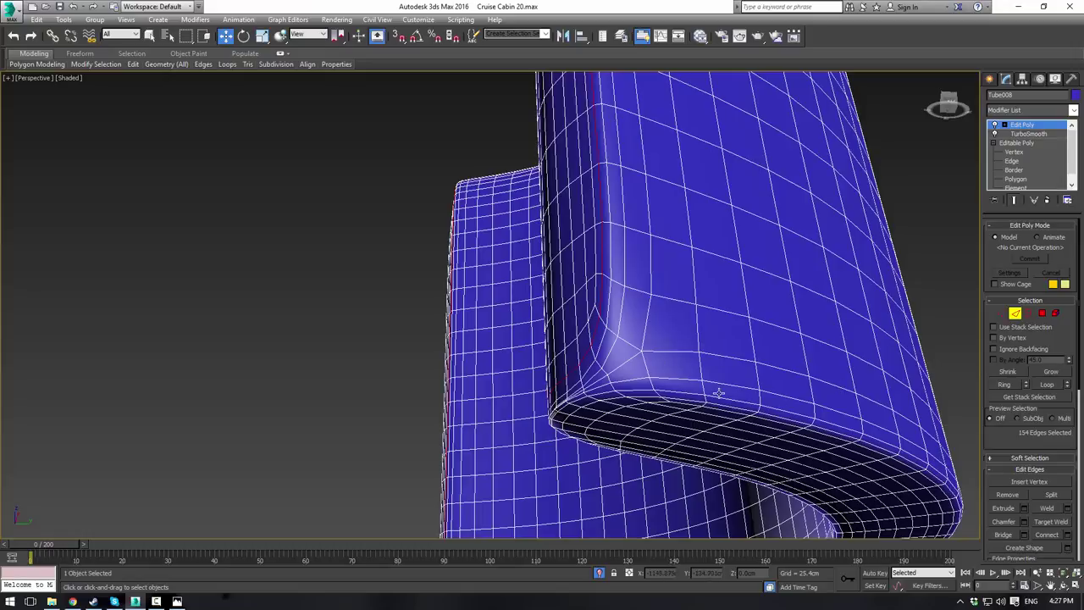
{"action": "middle_click_drag", "start_coordinate": [573, 384], "coordinate": [532, 336], "text": "alt"}
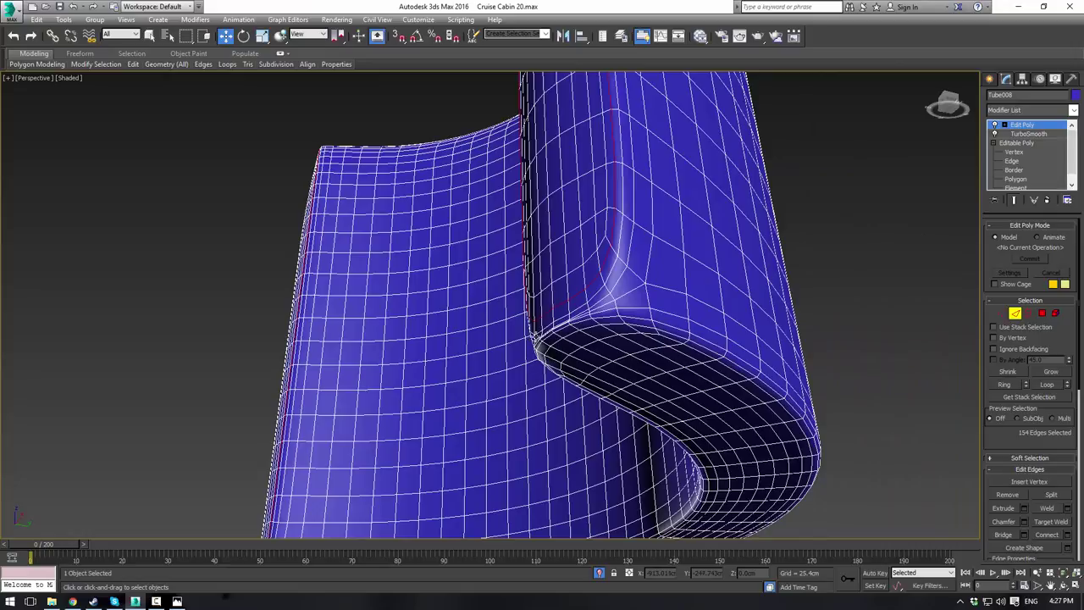
{"action": "left_click", "coordinate": [667, 327], "text": "ctrl"}
{"action": "double_click", "coordinate": [705, 335], "text": "ctrl"}
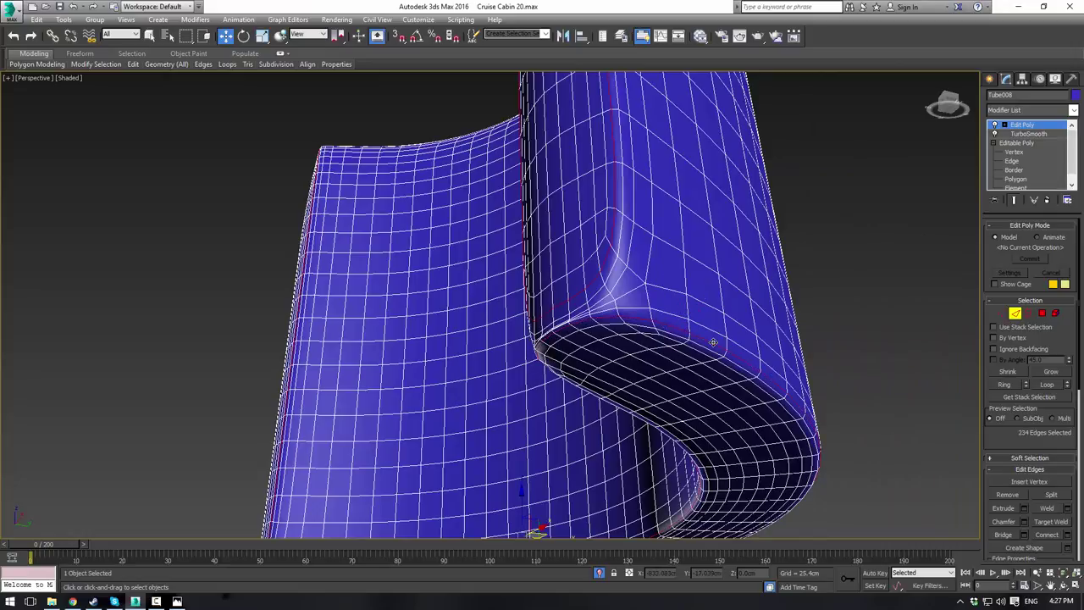
Step: Create a shape from the selected rim edges, leave edge selection and deselect the shell
{"action": "middle_click_drag", "start_coordinate": [715, 335], "coordinate": [419, 337], "text": "alt"}
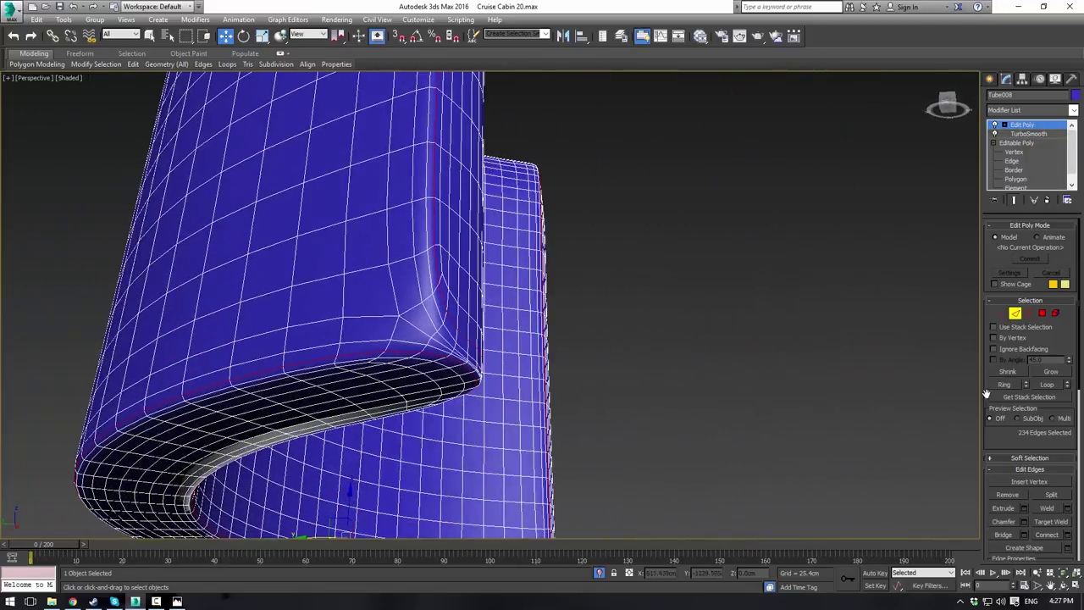
{"action": "left_click_drag", "start_coordinate": [998, 433], "coordinate": [1010, 327]}
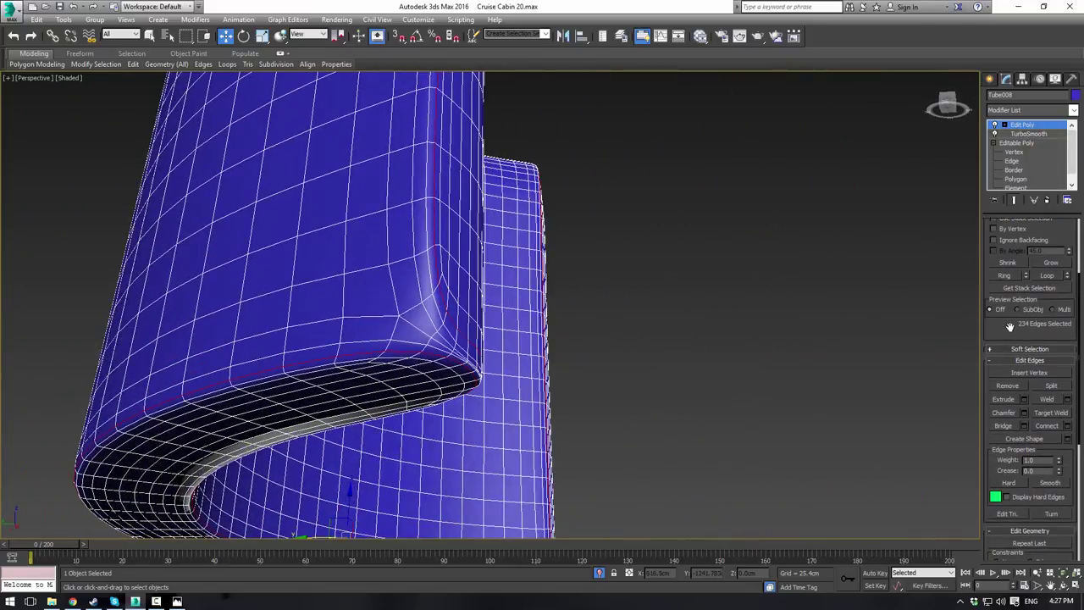
{"action": "left_click", "coordinate": [1018, 440]}
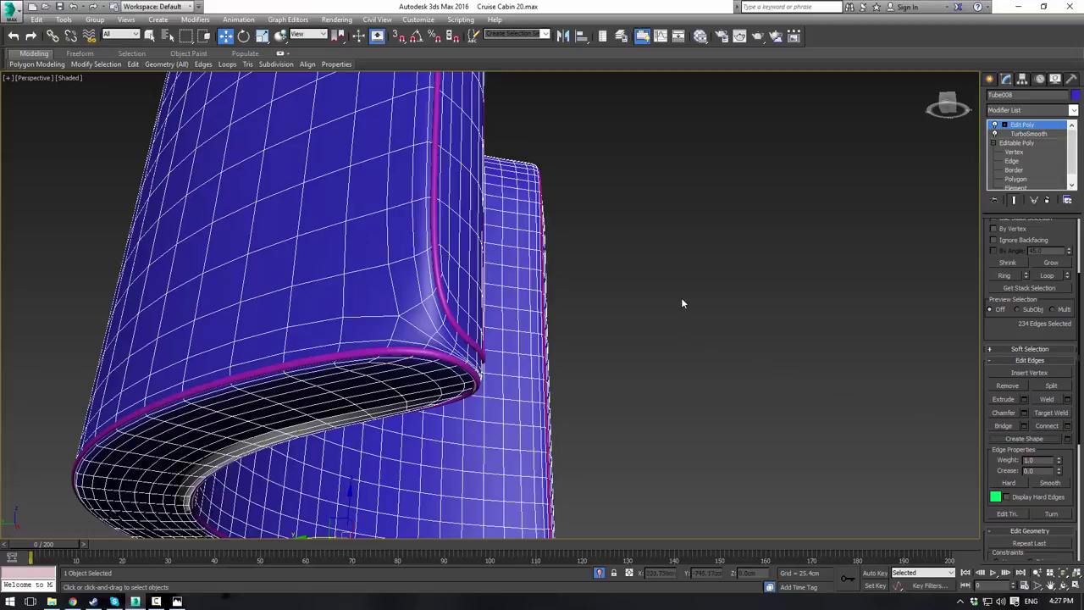
{"action": "middle_click_drag", "start_coordinate": [681, 300], "coordinate": [600, 454], "text": "alt"}
{"action": "scroll", "coordinate": [616, 331], "scroll_direction": "down", "scroll_amount": 3}
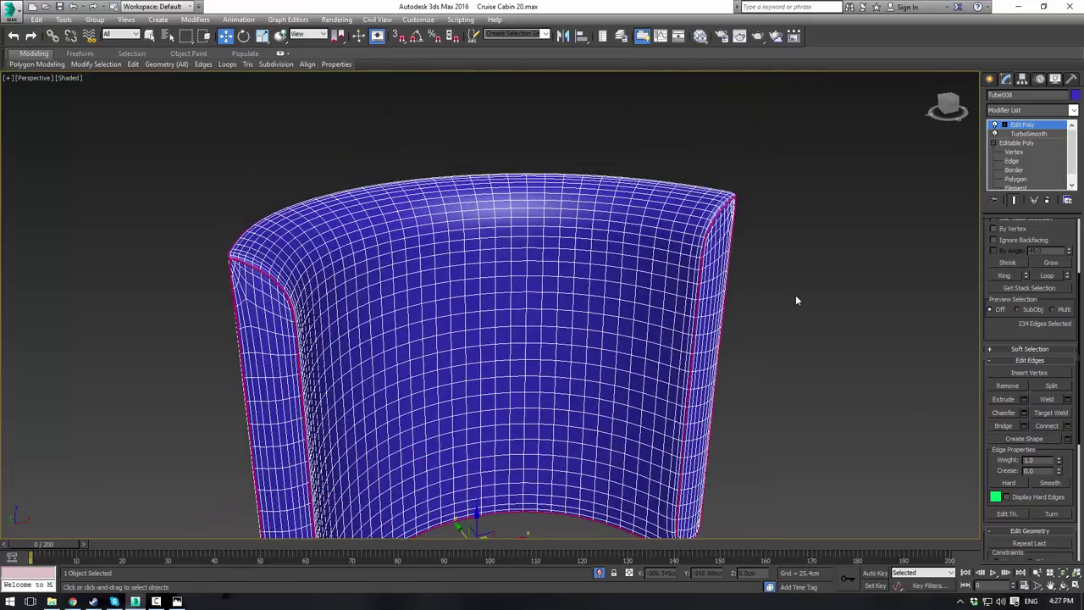
{"action": "middle_click_drag", "start_coordinate": [832, 273], "coordinate": [764, 271], "text": "alt"}
{"action": "left_click", "coordinate": [1019, 126]}
{"action": "left_click", "coordinate": [801, 242]}
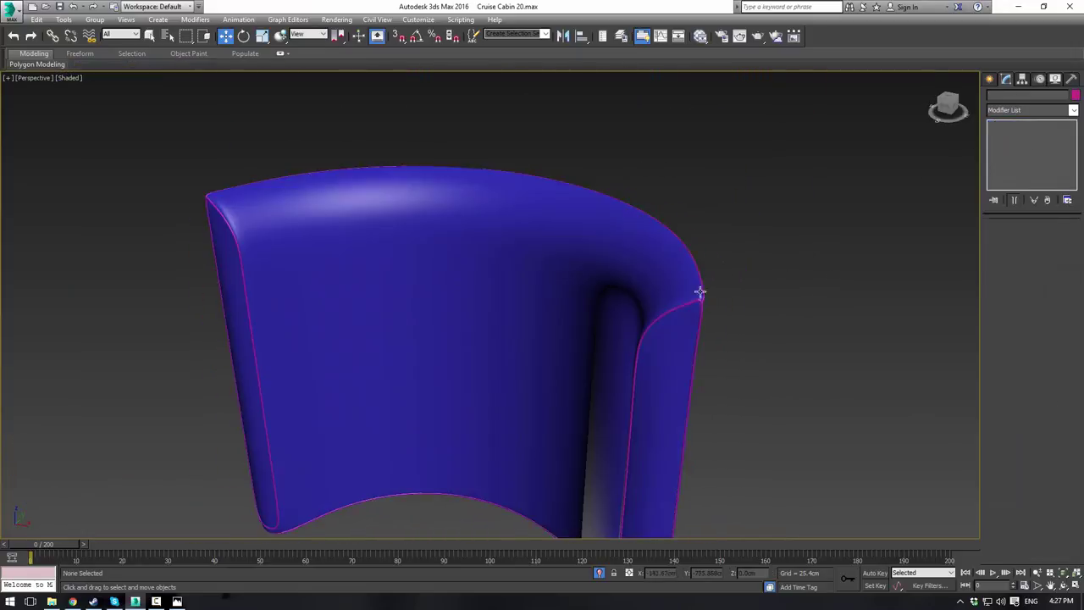
Step: Examine the new trim spline around the shell's rim and back for gaps
{"action": "left_click", "coordinate": [700, 293]}
{"action": "middle_click_drag", "start_coordinate": [700, 292], "coordinate": [722, 291], "text": "alt"}
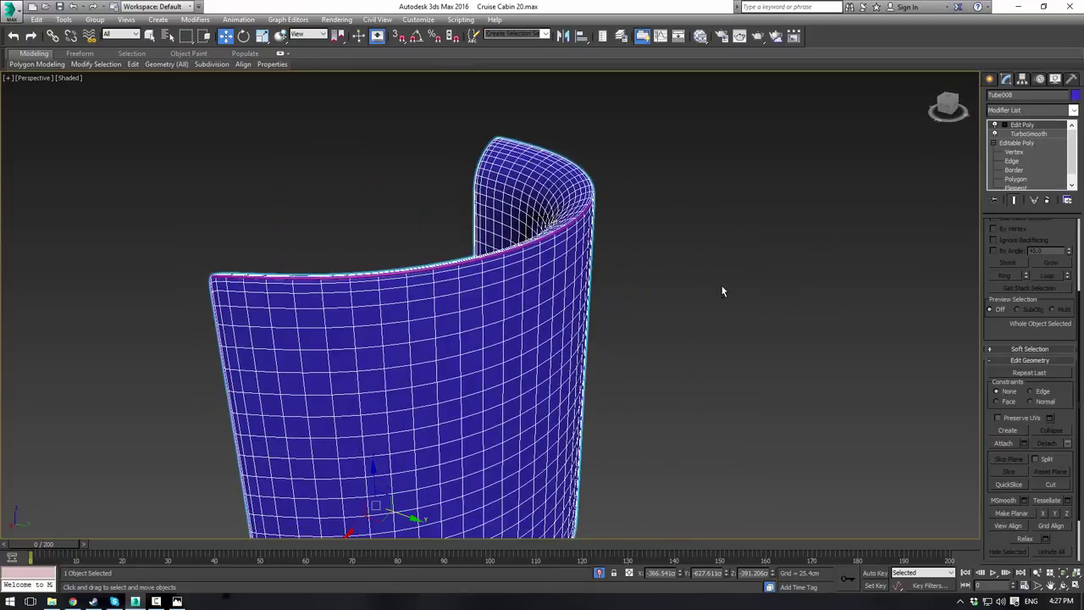
{"action": "left_click", "coordinate": [727, 293]}
{"action": "scroll", "coordinate": [733, 295], "scroll_direction": "down", "scroll_amount": 3}
{"action": "middle_click_drag", "start_coordinate": [652, 302], "coordinate": [783, 272], "text": "alt"}
{"action": "scroll", "coordinate": [651, 301], "scroll_direction": "up", "scroll_amount": 3}
{"action": "left_click", "coordinate": [415, 286]}
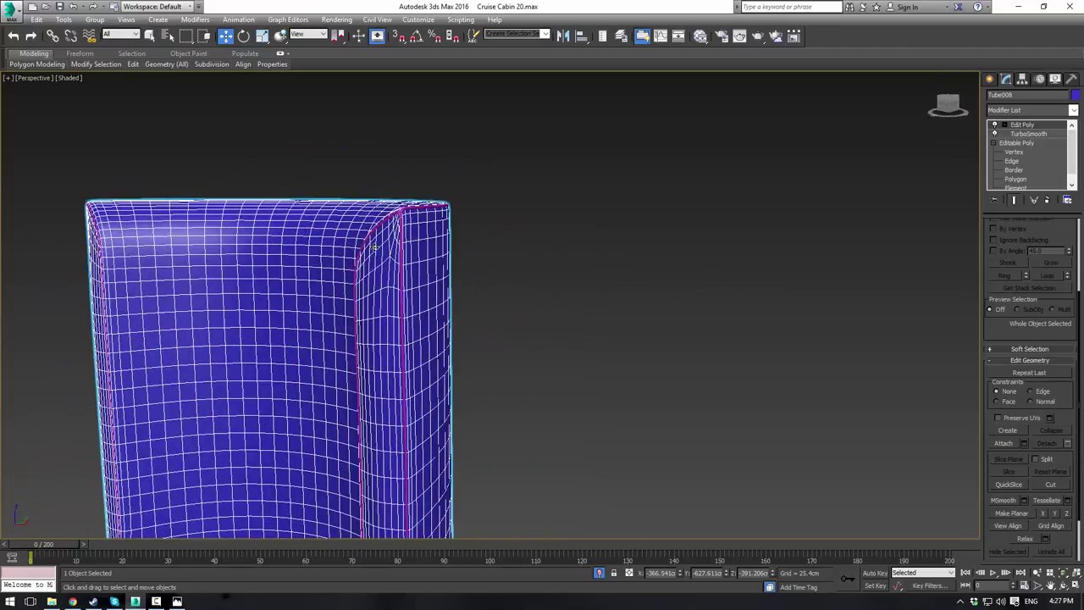
{"action": "left_click", "coordinate": [1007, 125]}
{"action": "left_click", "coordinate": [1024, 143]}
{"action": "middle_click_drag", "start_coordinate": [692, 165], "coordinate": [586, 204], "text": "alt"}
{"action": "left_click", "coordinate": [1020, 126]}
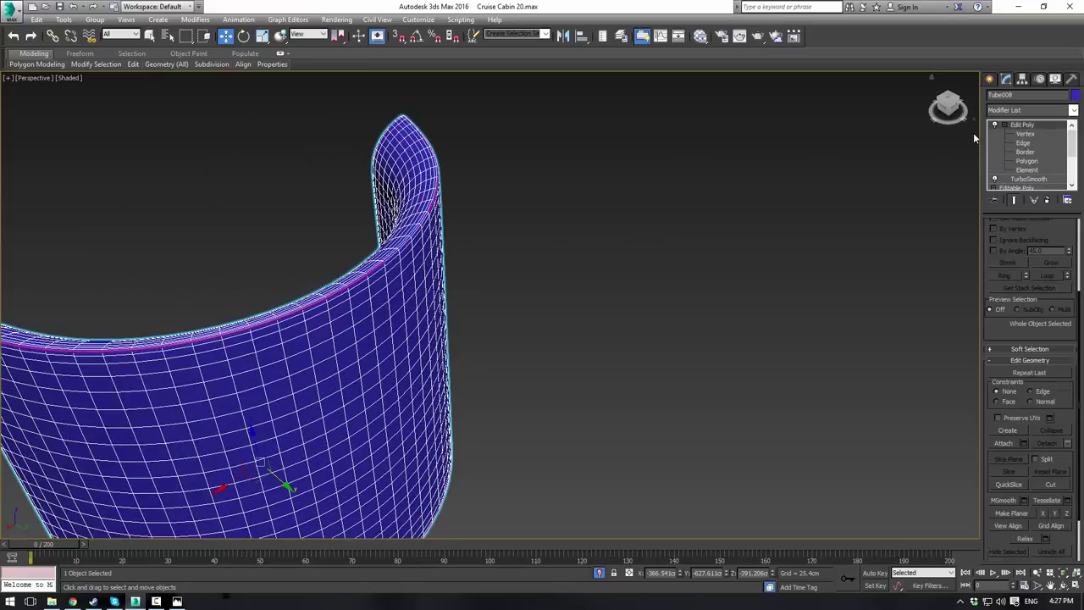
Step: Delete the new trim spline and reselect the shell to edit its edges
{"action": "left_click", "coordinate": [442, 186]}
{"action": "left_click", "coordinate": [439, 185]}
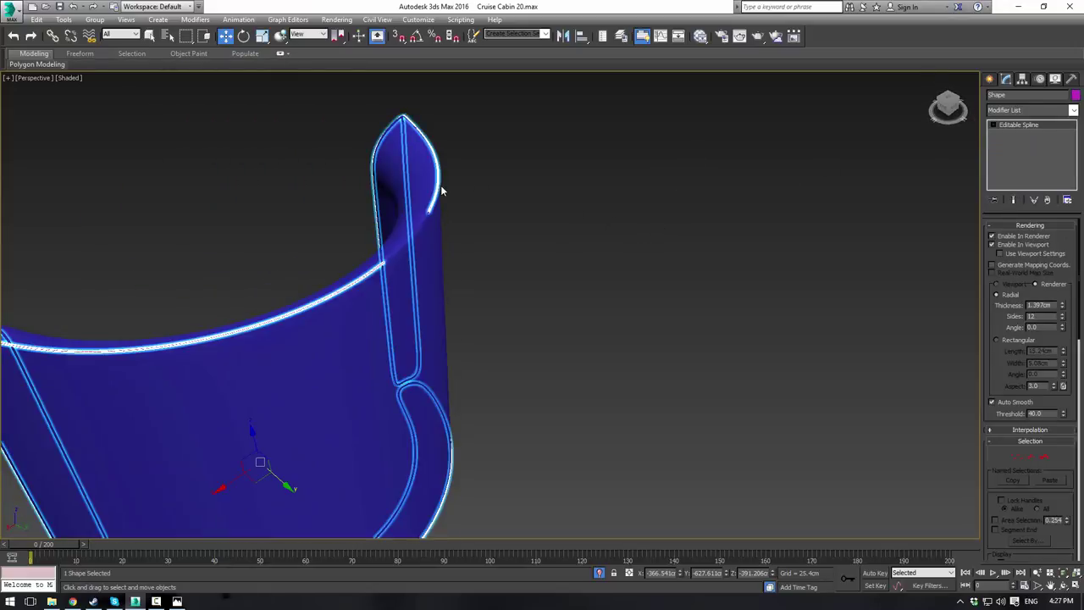
{"action": "key", "text": "Delete"}
{"action": "left_click", "coordinate": [426, 185]}
{"action": "left_click", "coordinate": [1031, 143]}
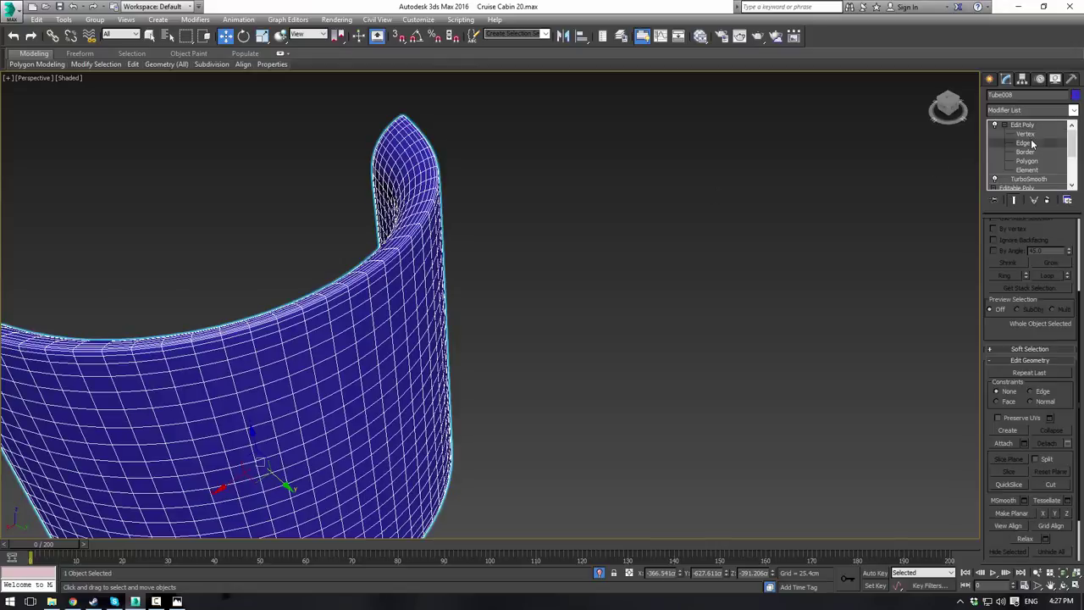
{"action": "left_click", "coordinate": [1025, 143]}
{"action": "left_click", "coordinate": [1029, 145]}
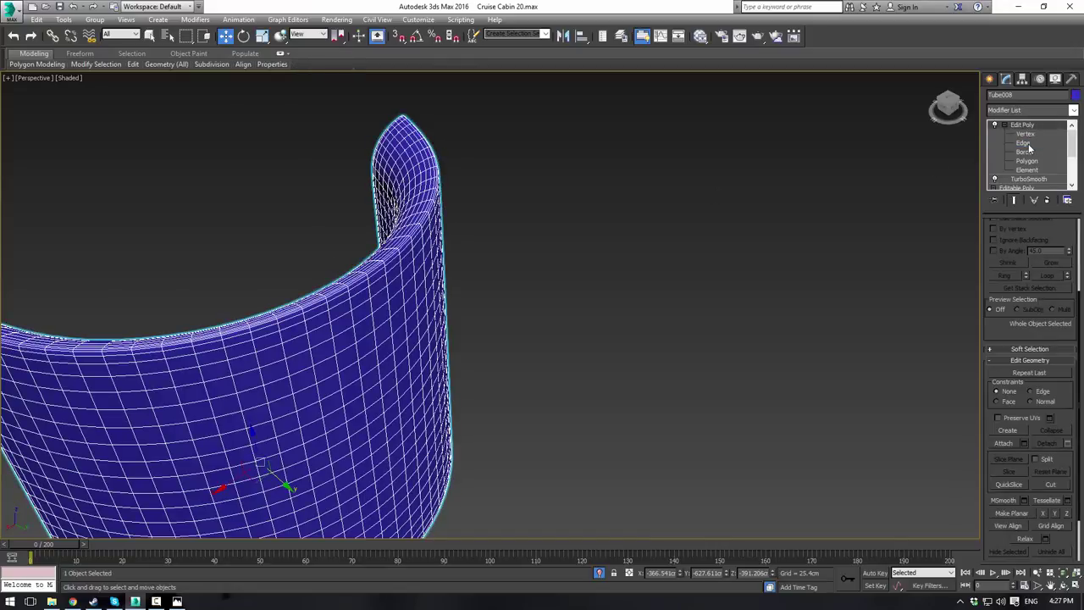
Step: Undo the deletion of the trim spline
{"action": "key", "text": "ctrl+z"}
{"action": "key", "text": "ctrl+z"}
{"action": "key", "text": "ctrl+z"}
{"action": "key", "text": "ctrl+z"}
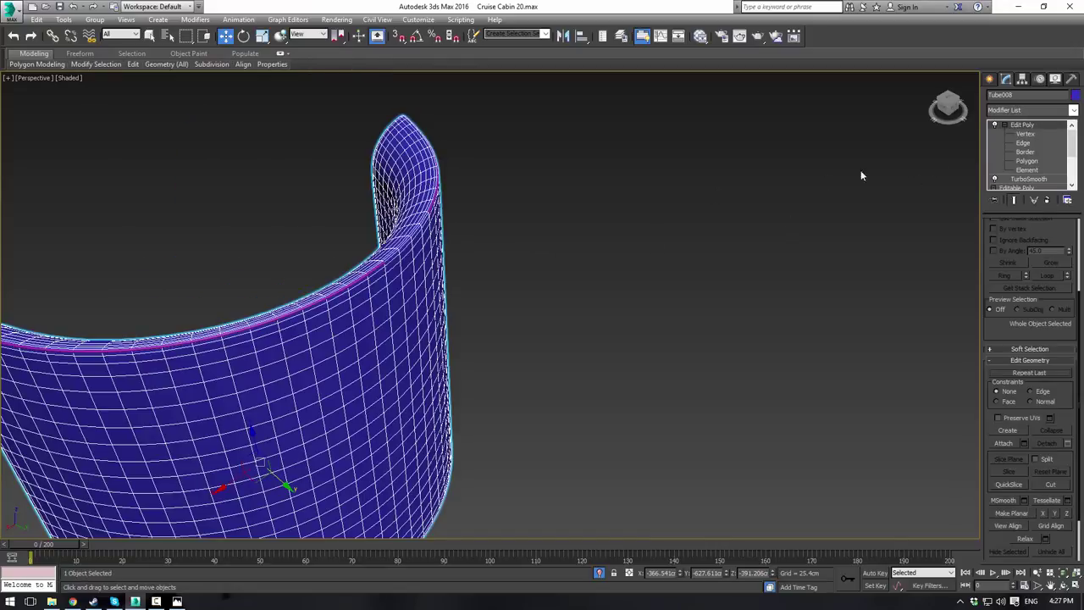
Step: Select a rim edge at the gap in the trim at edge level and clear the selection again
{"action": "left_click", "coordinate": [1025, 143]}
{"action": "scroll", "coordinate": [364, 247], "scroll_direction": "up", "scroll_amount": 5}
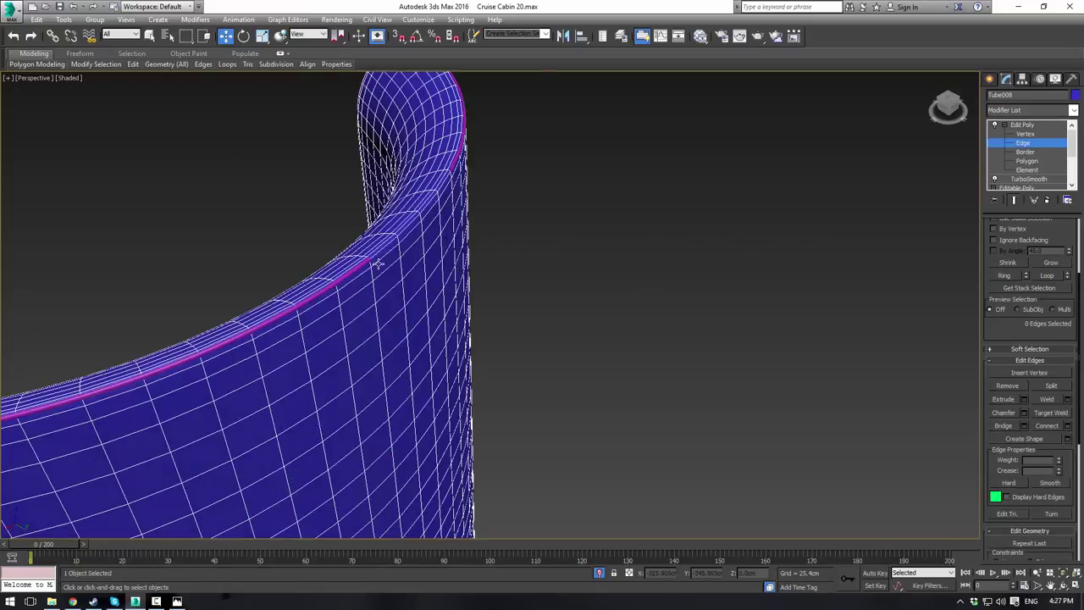
{"action": "left_click", "coordinate": [364, 247]}
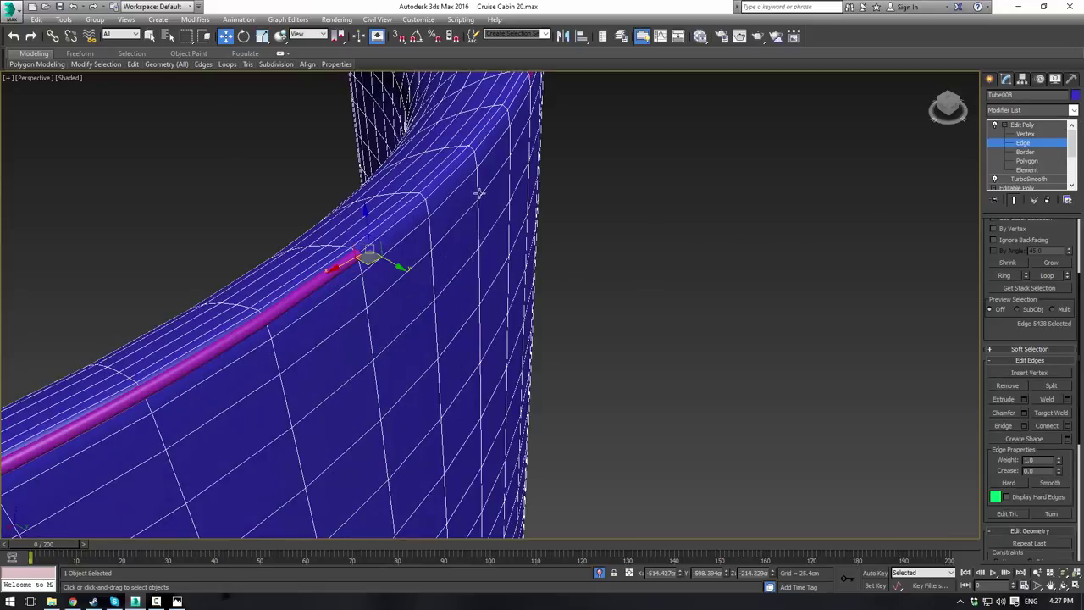
{"action": "left_click", "coordinate": [601, 259]}
{"action": "scroll", "coordinate": [600, 256], "scroll_direction": "down", "scroll_amount": 3}
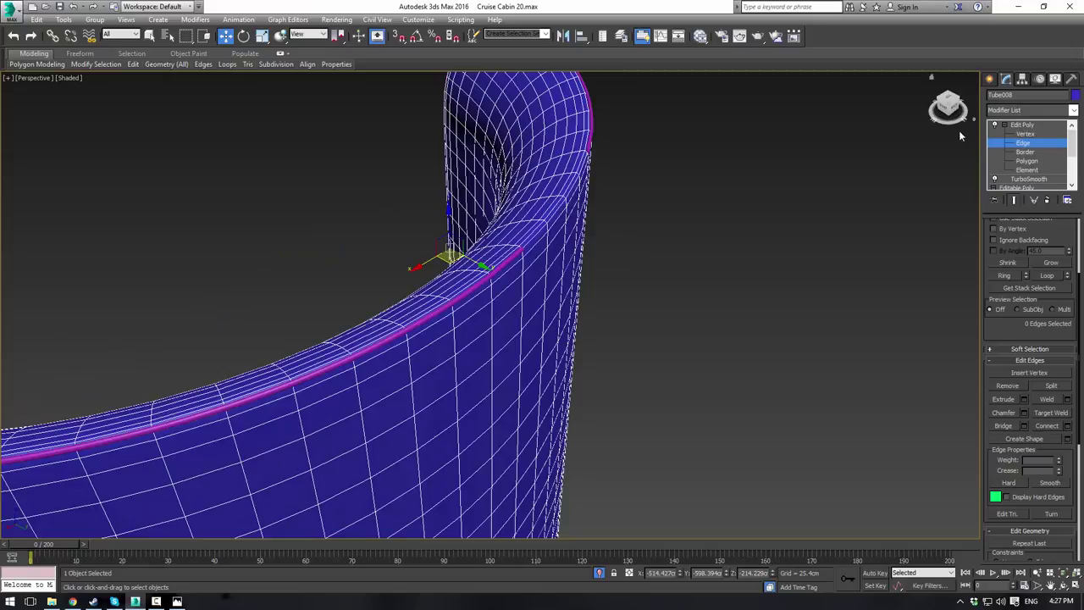
Step: Undo back through the shape creation to recover the earlier rim edge selection
{"action": "key", "text": "ctrl+z"}
{"action": "key", "text": "ctrl+z"}
{"action": "key", "text": "ctrl+z"}
{"action": "key", "text": "ctrl+z"}
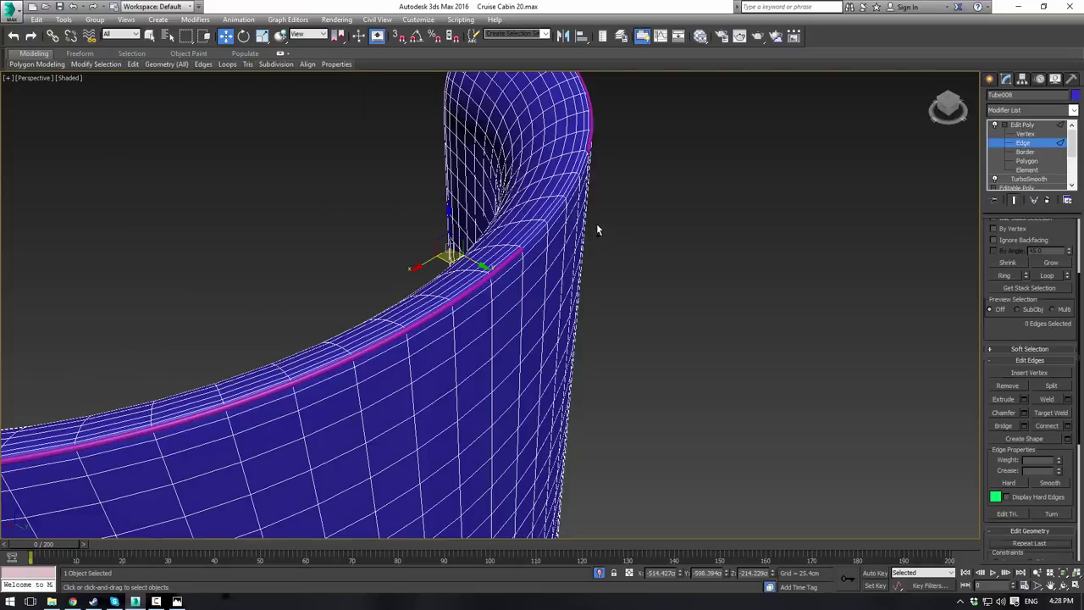
{"action": "key", "text": "ctrl+z"}
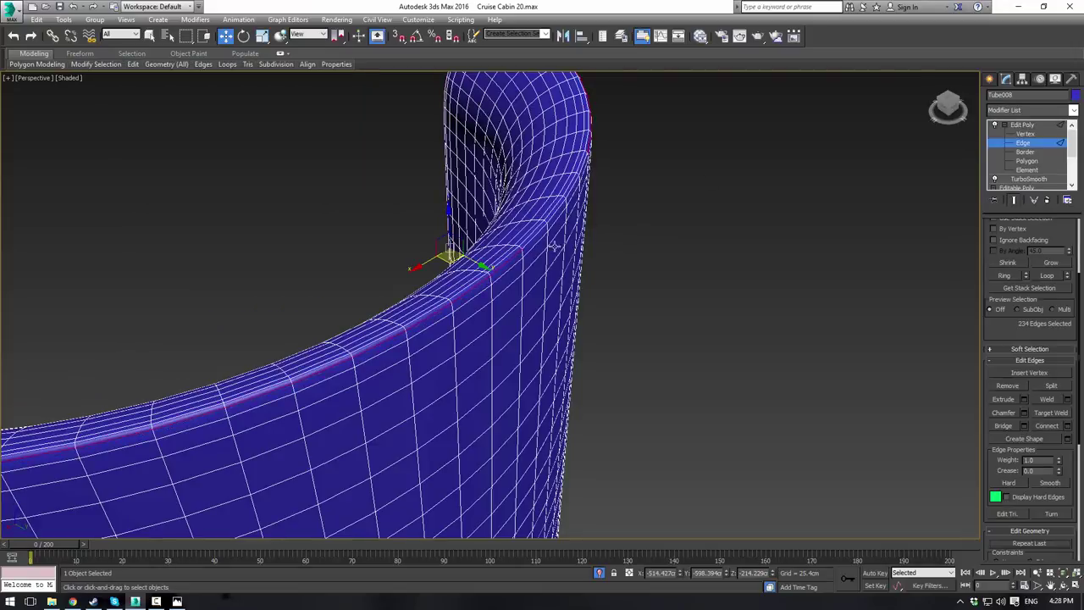
Step: Add the missing edges across the gap in the shell's back top rim to the selection and check the loops all around
{"action": "left_click", "coordinate": [539, 233], "text": "ctrl"}
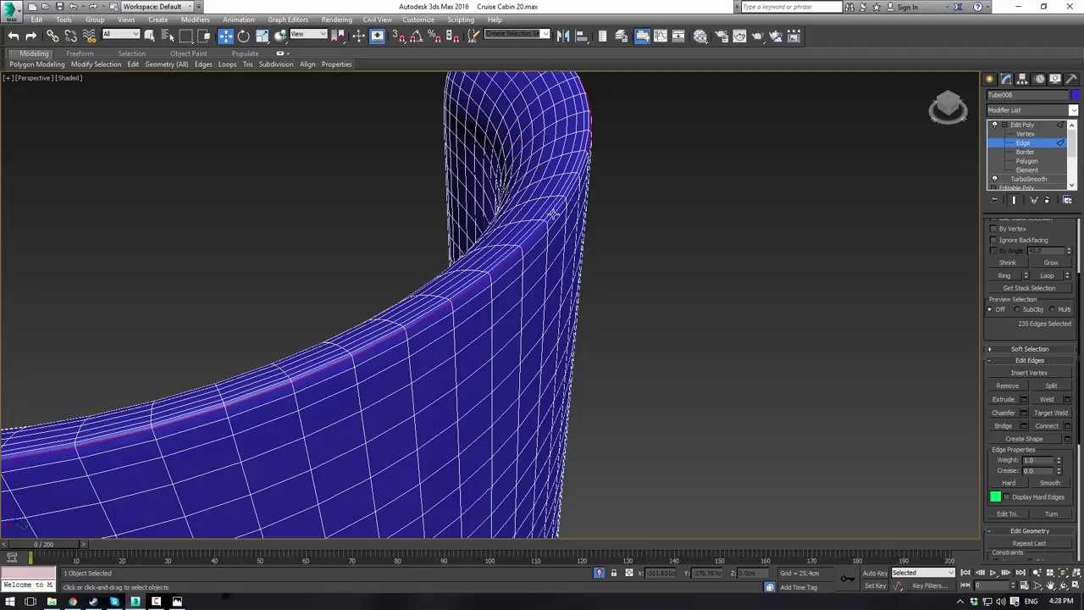
{"action": "middle_click_drag", "start_coordinate": [625, 160], "coordinate": [596, 191], "text": "alt"}
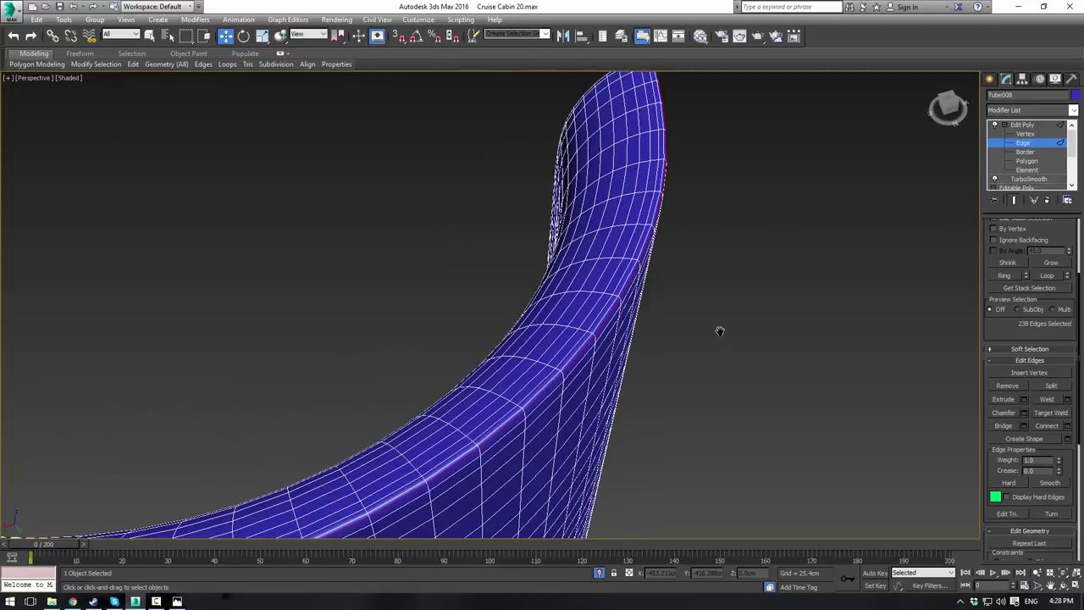
{"action": "scroll", "coordinate": [720, 331], "scroll_direction": "down", "scroll_amount": 7}
{"action": "middle_click_drag", "start_coordinate": [720, 331], "coordinate": [543, 161], "text": "alt"}
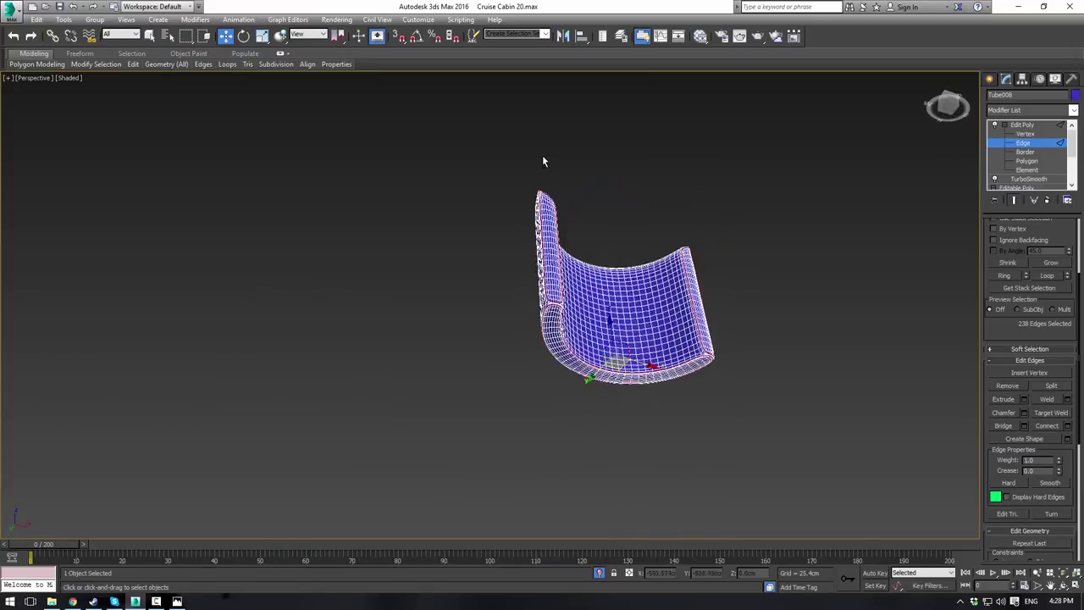
{"action": "scroll", "coordinate": [543, 160], "scroll_direction": "up", "scroll_amount": 5}
{"action": "middle_click_drag", "start_coordinate": [638, 297], "coordinate": [569, 118], "text": "alt"}
{"action": "middle_click_drag", "start_coordinate": [569, 118], "coordinate": [584, 371], "text": "alt"}
Step: Create a shape from the completed rim edge selection and clear the selected edges
{"action": "left_click", "coordinate": [1044, 441]}
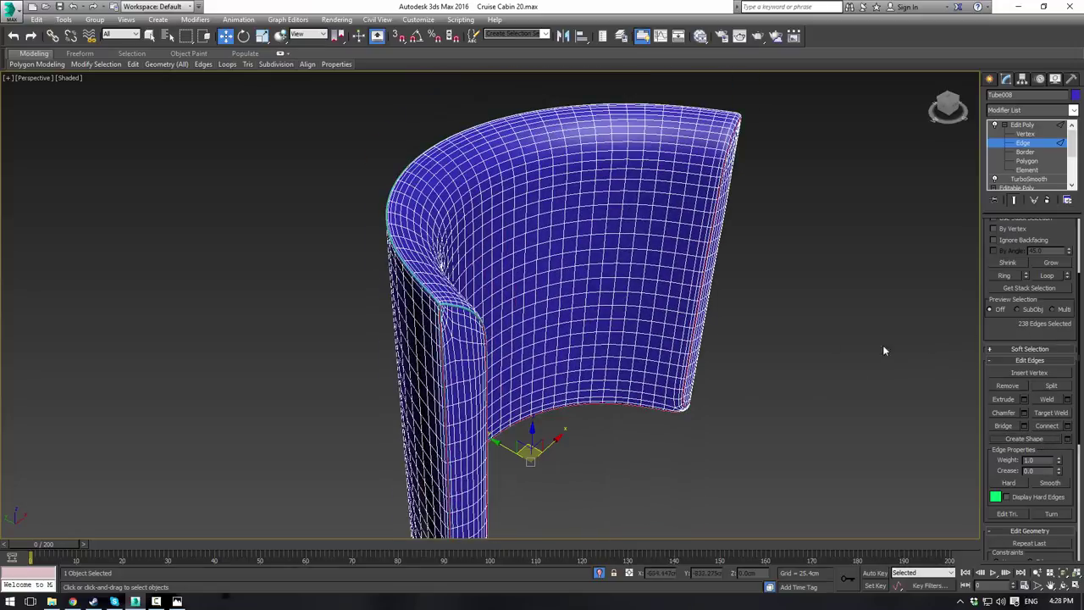
{"action": "left_click", "coordinate": [727, 304]}
{"action": "middle_click_drag", "start_coordinate": [727, 304], "coordinate": [599, 291], "text": "alt"}
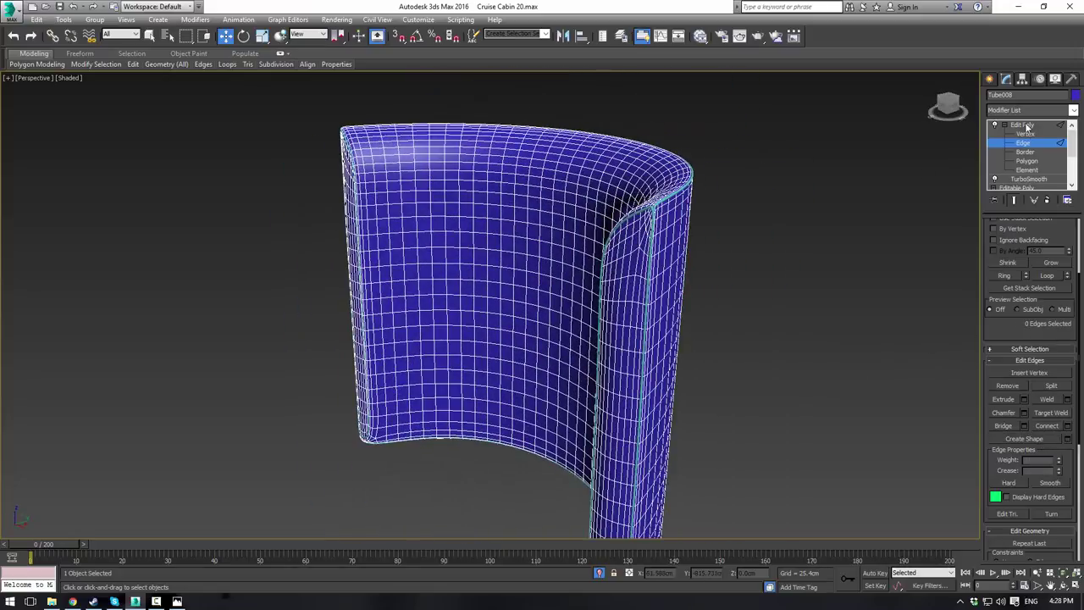
Step: Leave edge level, deselect the shell and inspect the trim along its rim and end faces from several angles
{"action": "left_click", "coordinate": [1016, 126]}
{"action": "left_click", "coordinate": [860, 217]}
{"action": "mouse_move", "coordinate": [772, 211]}
{"action": "middle_mouse_down", "text": "alt"}
{"action": "mouse_move", "coordinate": [763, 218]}
{"action": "mouse_move", "coordinate": [774, 214]}
{"action": "middle_mouse_up", "text": "alt"}
{"action": "scroll", "coordinate": [774, 214], "scroll_direction": "up", "scroll_amount": 5}
{"action": "middle_click_drag", "start_coordinate": [586, 229], "coordinate": [633, 194]}
{"action": "scroll", "coordinate": [633, 195], "scroll_direction": "down", "scroll_amount": 5}
{"action": "middle_click_drag", "start_coordinate": [684, 218], "coordinate": [762, 224], "text": "alt"}
{"action": "key", "text": "z"}
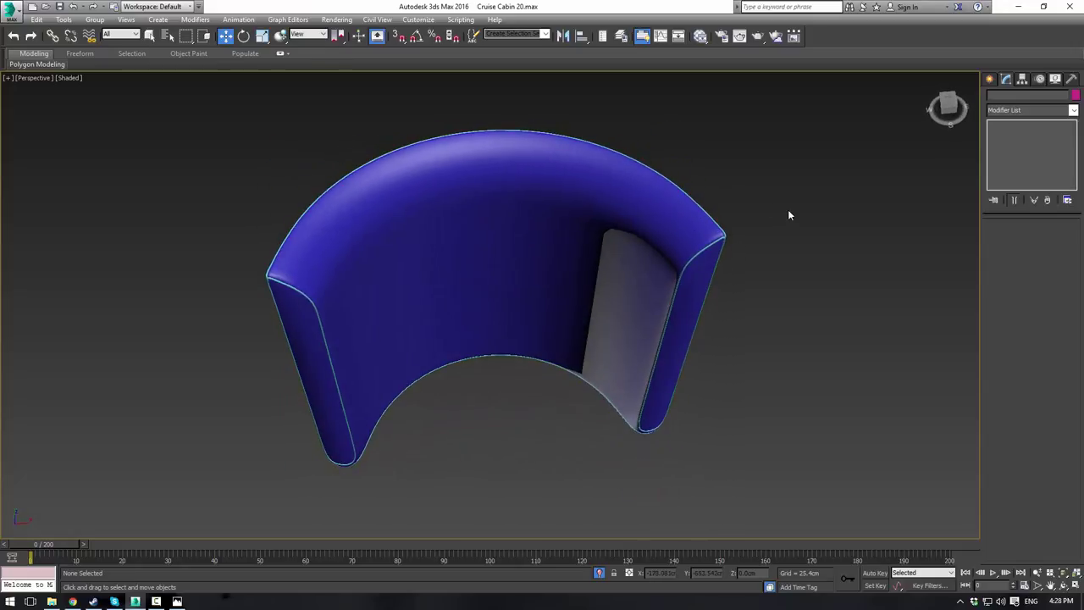
Step: Create a box in the Top view across the shell's open front, about 370 cm wide, 136 cm long and -94 cm high
{"action": "left_click", "coordinate": [990, 80]}
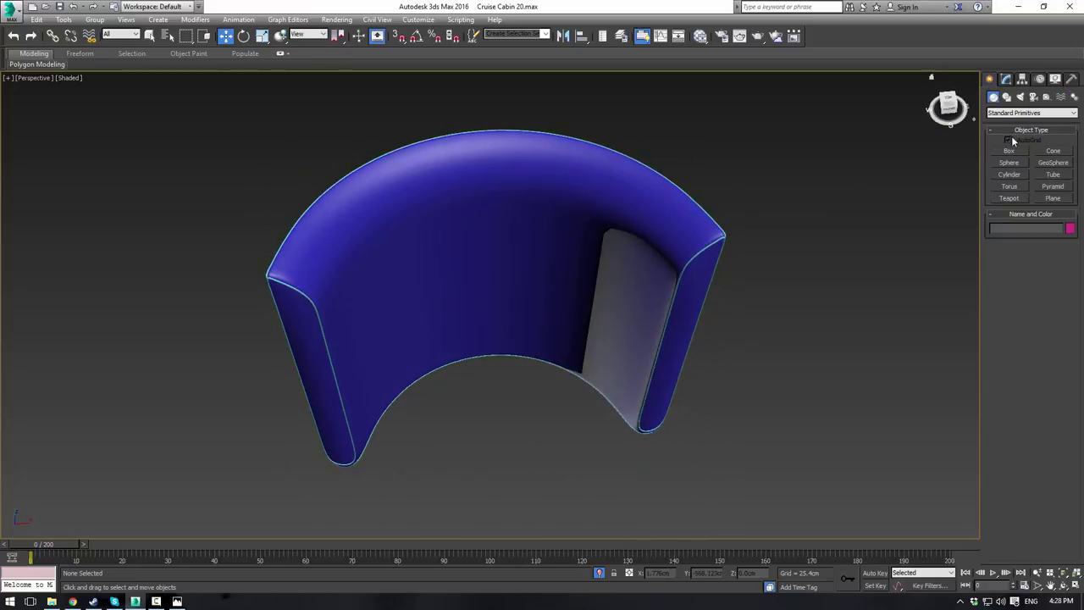
{"action": "left_click", "coordinate": [1010, 151]}
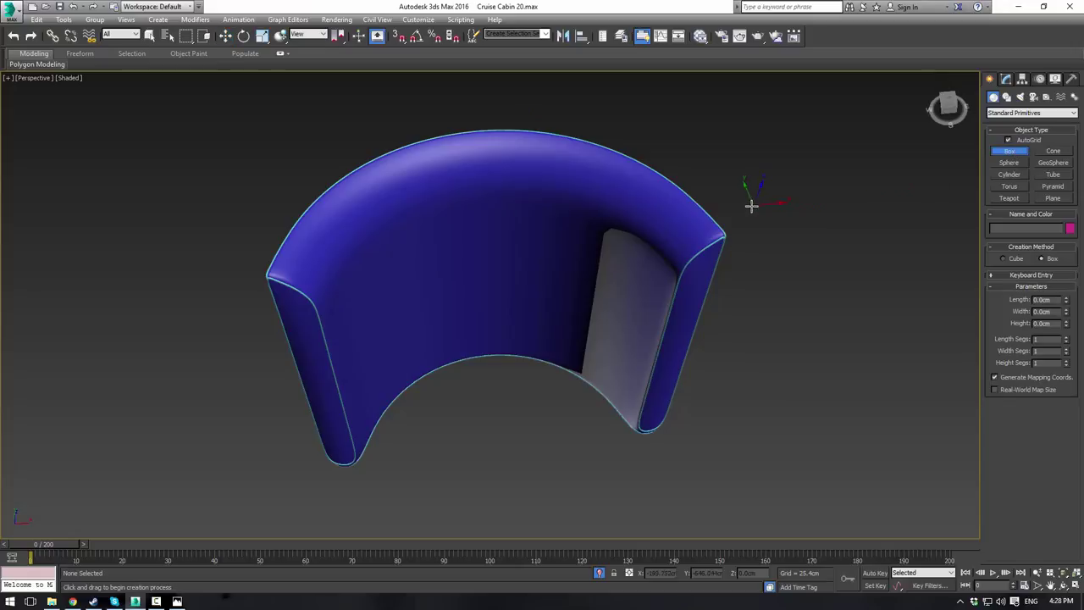
{"action": "key", "text": "alt+w"}
{"action": "scroll", "coordinate": [254, 159], "scroll_direction": "down", "scroll_amount": 10}
{"action": "middle_click_drag", "start_coordinate": [309, 140], "coordinate": [227, 191]}
{"action": "scroll", "coordinate": [246, 186], "scroll_direction": "down", "scroll_amount": 6}
{"action": "scroll", "coordinate": [378, 194], "scroll_direction": "down", "scroll_amount": 2}
{"action": "mouse_move", "coordinate": [363, 198]}
{"action": "middle_mouse_down"}
{"action": "mouse_move", "coordinate": [299, 112]}
{"action": "mouse_move", "coordinate": [312, 201]}
{"action": "mouse_move", "coordinate": [271, 188]}
{"action": "middle_mouse_up"}
{"action": "scroll", "coordinate": [298, 113], "scroll_direction": "up", "scroll_amount": 2}
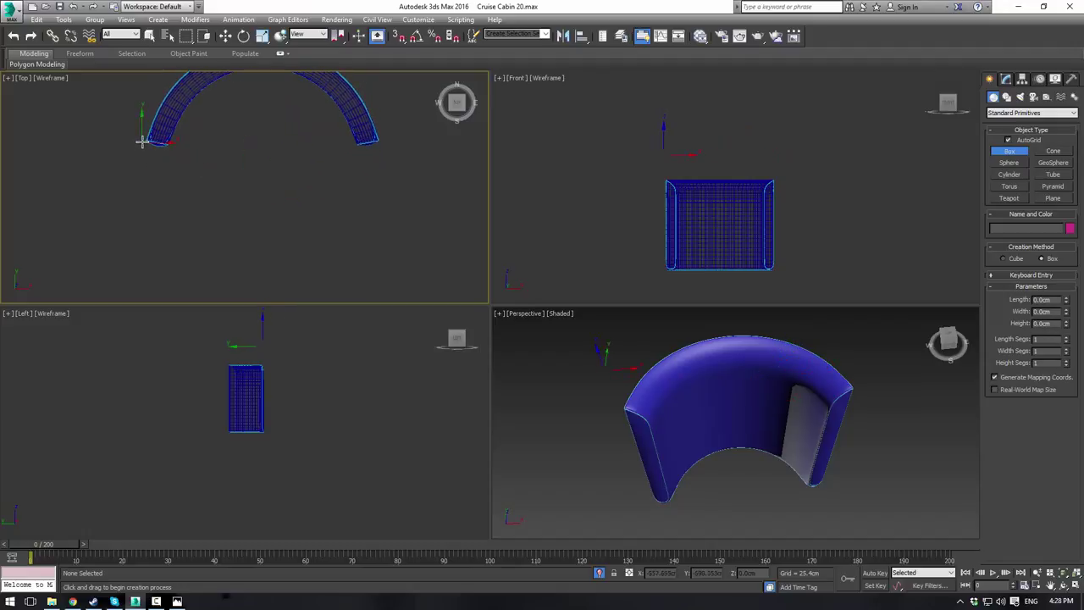
{"action": "mouse_move", "coordinate": [146, 146]}
{"action": "left_mouse_down"}
{"action": "mouse_move", "coordinate": [381, 230]}
{"action": "mouse_move", "coordinate": [373, 289]}
{"action": "mouse_move", "coordinate": [390, 232]}
{"action": "mouse_move", "coordinate": [381, 233]}
{"action": "left_mouse_up"}
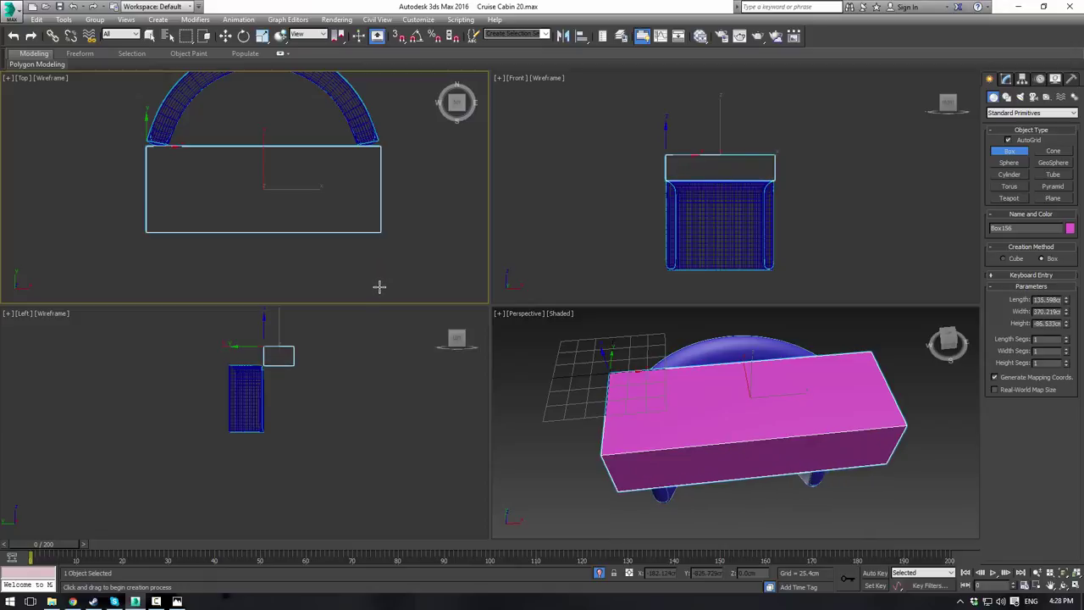
{"action": "left_click", "coordinate": [379, 292]}
Step: Try moving the box down to the lower part of the shell in the Front view, and undo the move
{"action": "middle_click_drag", "start_coordinate": [642, 200], "coordinate": [602, 174]}
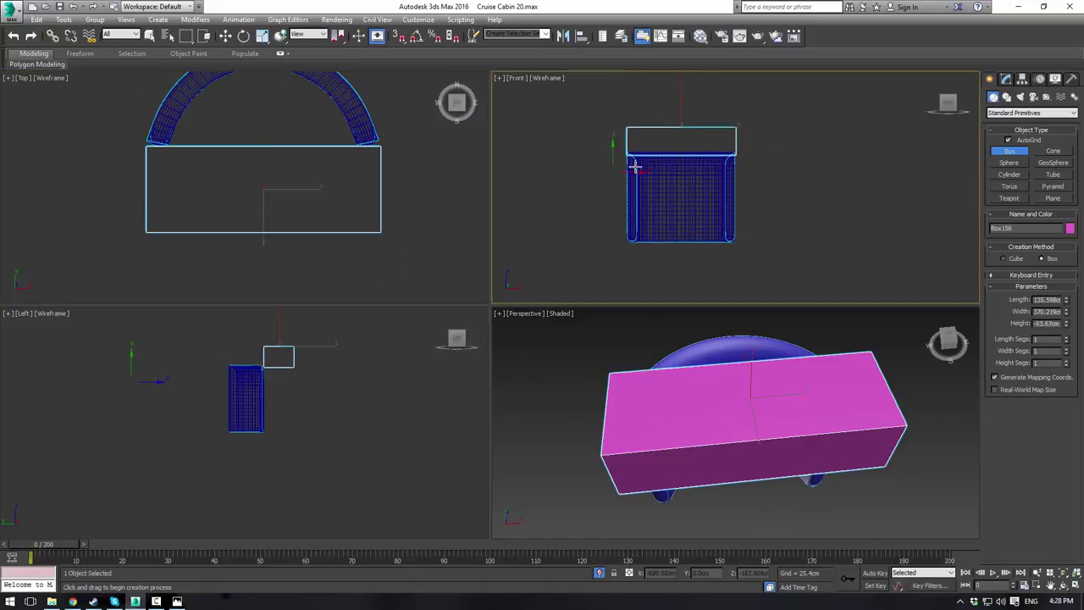
{"action": "key", "text": "w"}
{"action": "left_click_drag", "start_coordinate": [680, 99], "coordinate": [672, 184]}
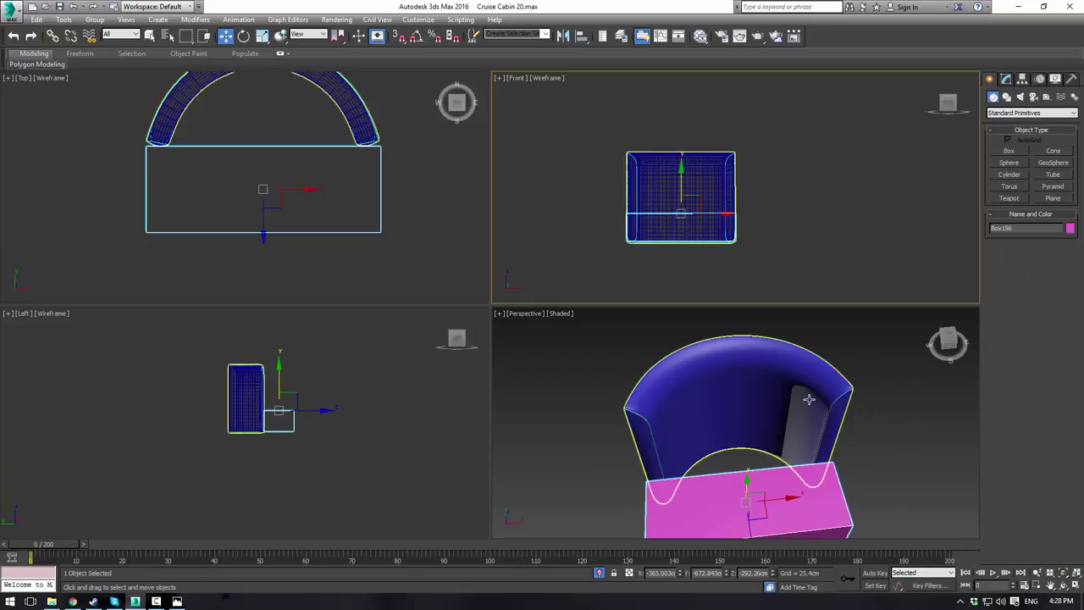
{"action": "middle_click_drag", "start_coordinate": [808, 397], "coordinate": [720, 339], "text": "alt"}
{"action": "left_click", "coordinate": [1007, 78]}
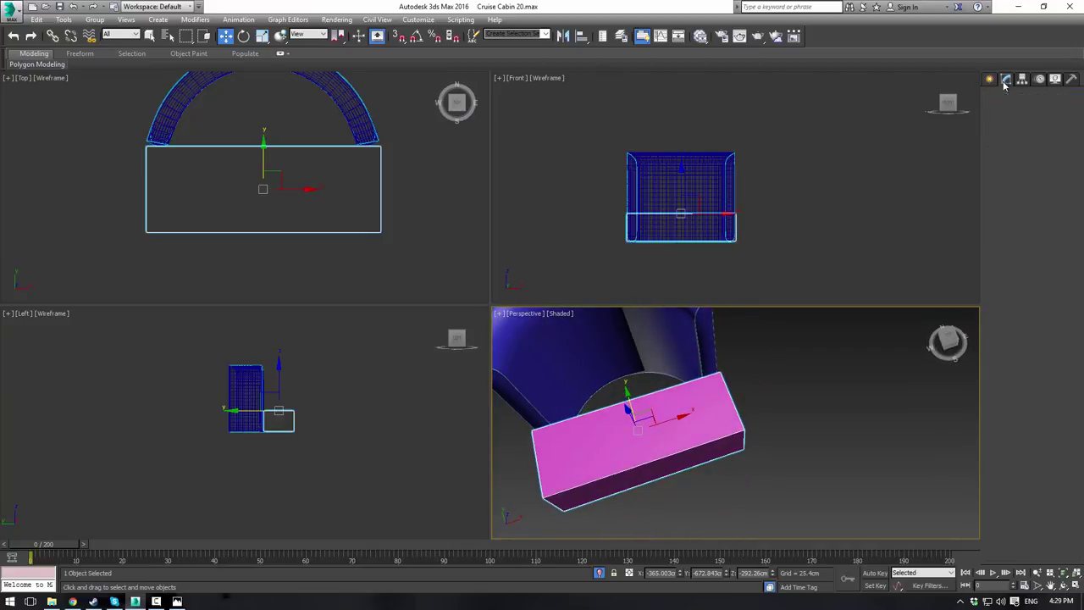
{"action": "key", "text": "ctrl+z"}
Step: Convert the box to an editable poly and connect its four widthwise edges with 7 segments
{"action": "right_click", "coordinate": [927, 222]}
{"action": "left_click", "coordinate": [974, 355]}
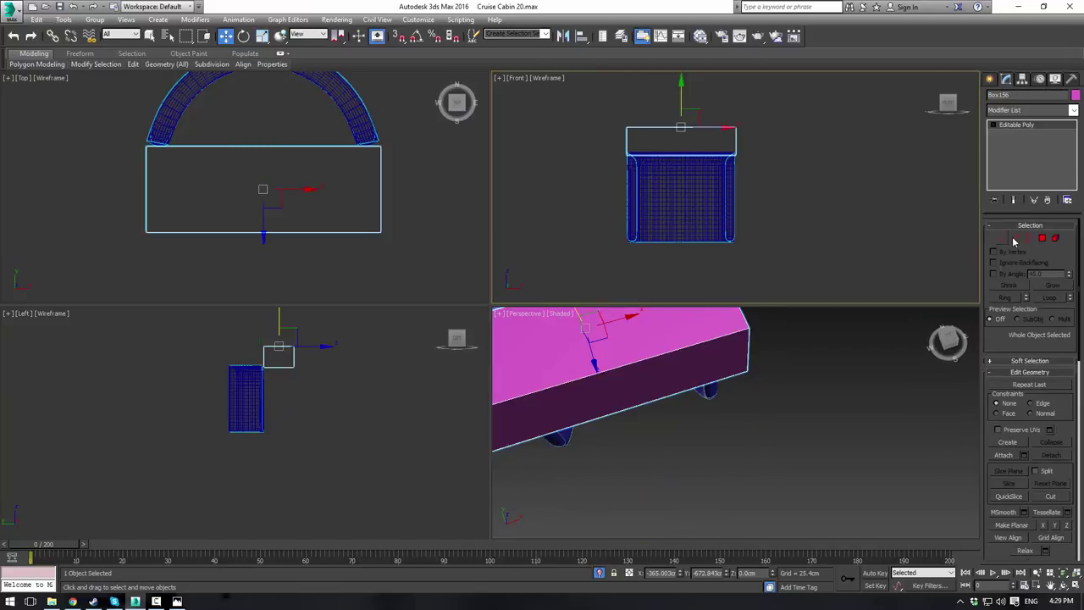
{"action": "left_click", "coordinate": [1015, 239]}
{"action": "left_click_drag", "start_coordinate": [271, 121], "coordinate": [279, 255]}
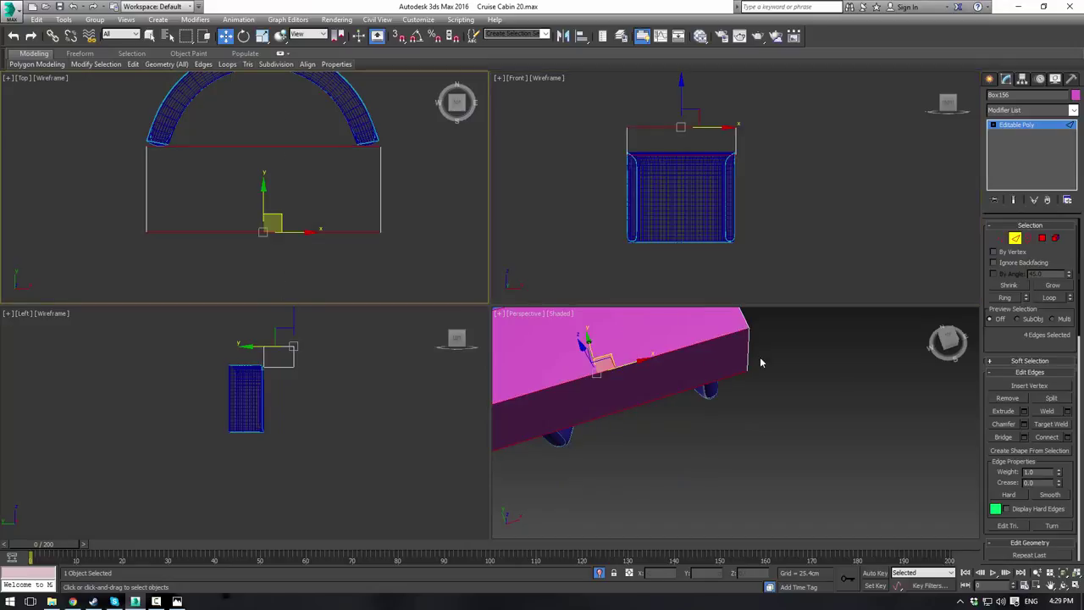
{"action": "left_click", "coordinate": [1067, 437]}
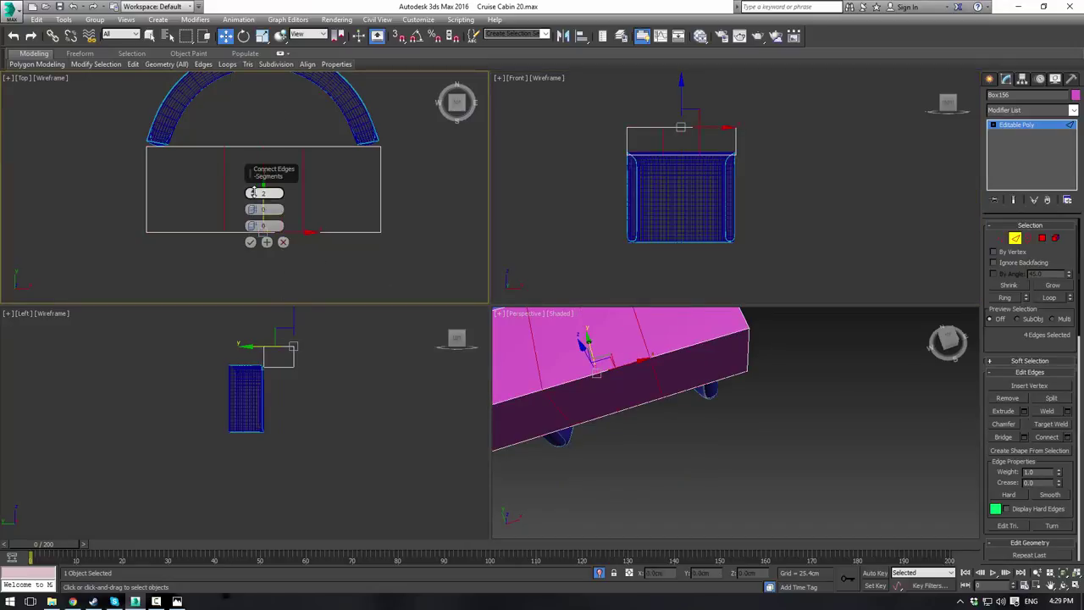
{"action": "left_click", "coordinate": [253, 192]}
{"action": "left_click", "coordinate": [254, 193]}
{"action": "left_click", "coordinate": [254, 192]}
{"action": "left_click", "coordinate": [254, 192]}
{"action": "left_click", "coordinate": [253, 193]}
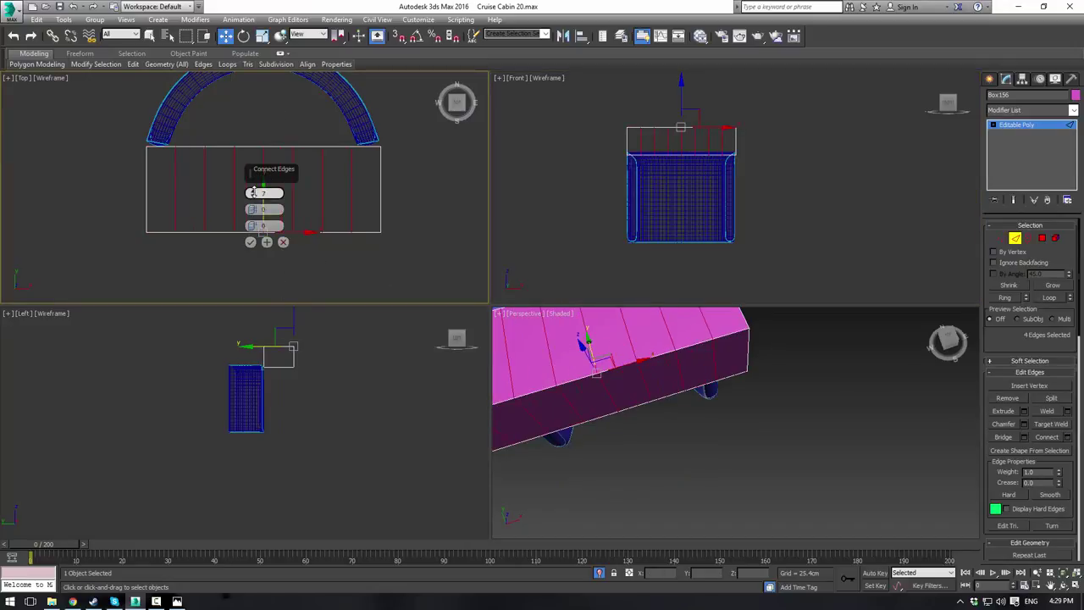
{"action": "left_click", "coordinate": [251, 244]}
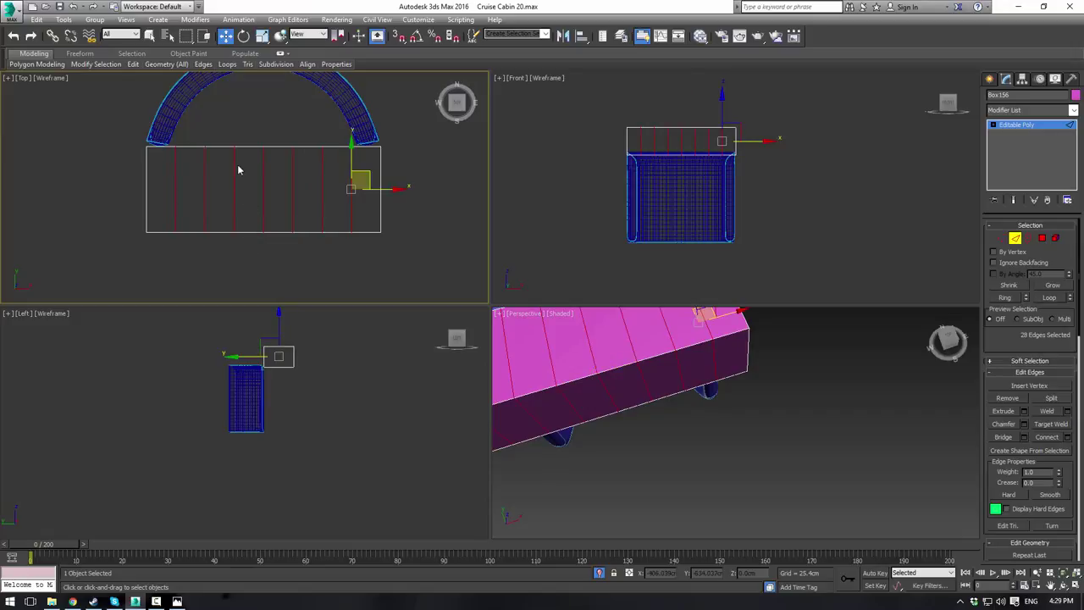
Step: Move the box's back-side vertices, except the two columns at each end, into the shell's opening in the Top view
{"action": "middle_click_drag", "start_coordinate": [239, 169], "coordinate": [244, 193]}
{"action": "key", "text": "1"}
{"action": "left_click_drag", "start_coordinate": [208, 176], "coordinate": [275, 212]}
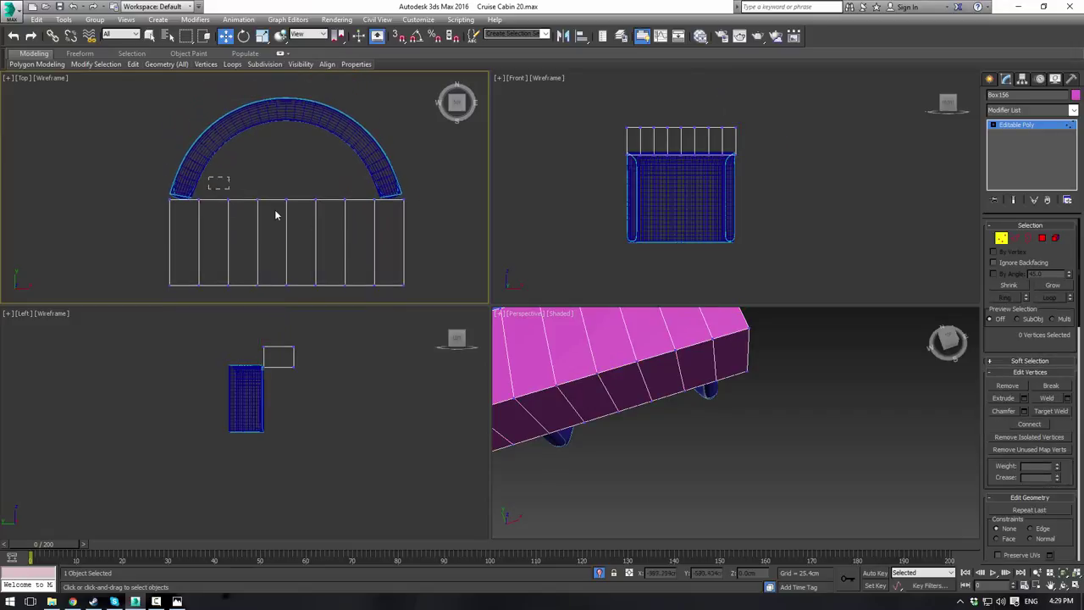
{"action": "left_click_drag", "start_coordinate": [352, 230], "coordinate": [352, 231]}
{"action": "left_click_drag", "start_coordinate": [287, 175], "coordinate": [286, 121]}
Step: Push the three middle columns of back vertices up to the shell's inner curve and nudge the adjacent column on each side
{"action": "scroll", "coordinate": [283, 129], "scroll_direction": "up", "scroll_amount": 4}
{"action": "left_click_drag", "start_coordinate": [356, 201], "coordinate": [356, 202]}
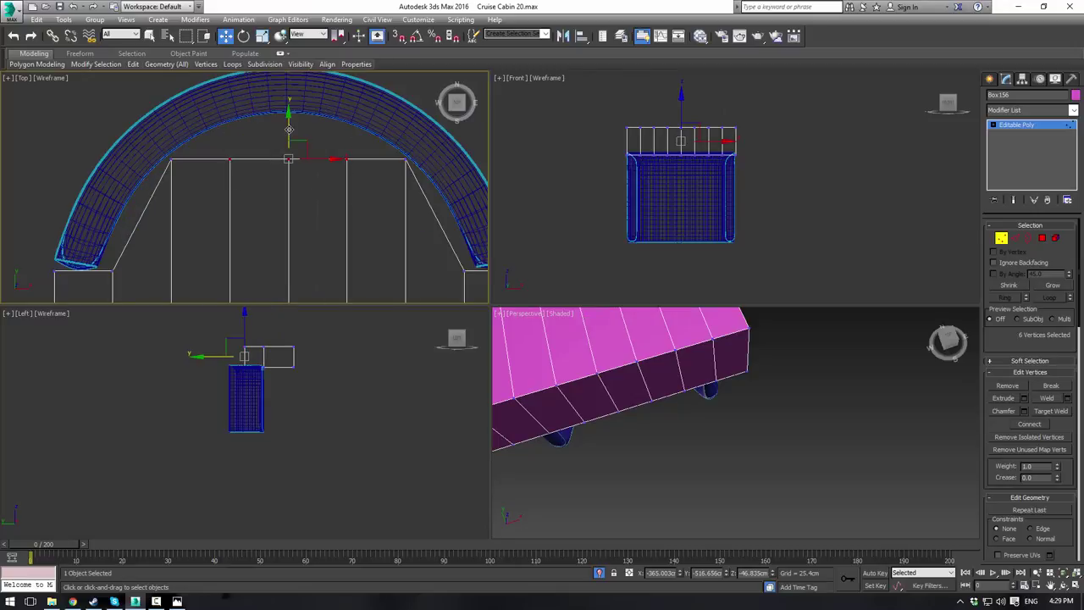
{"action": "left_click_drag", "start_coordinate": [290, 128], "coordinate": [287, 83]}
{"action": "middle_click_drag", "start_coordinate": [288, 191], "coordinate": [289, 146]}
{"action": "left_click_drag", "start_coordinate": [133, 104], "coordinate": [439, 195]}
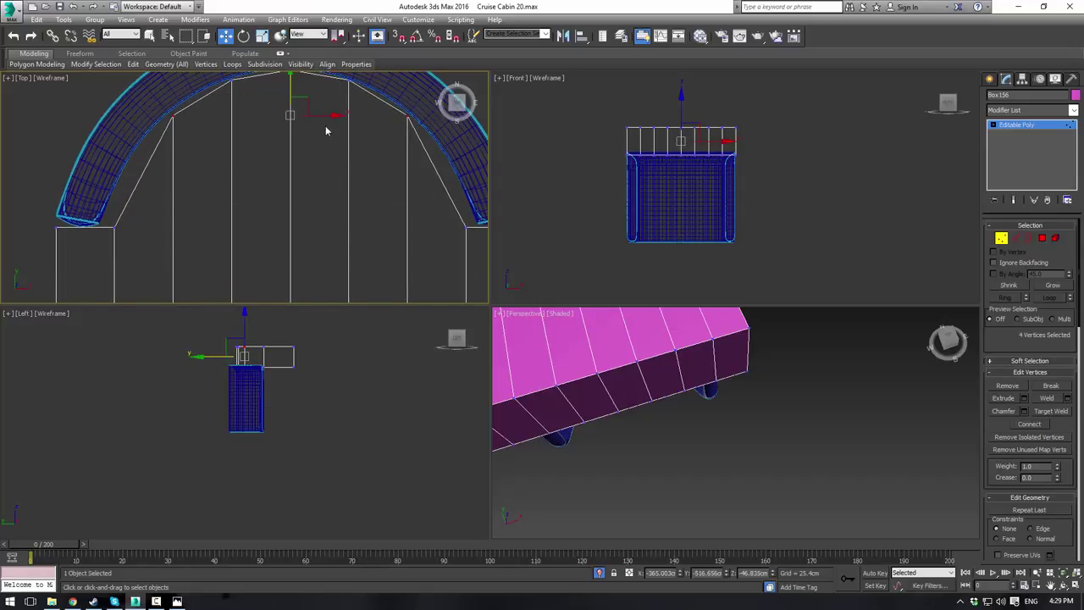
{"action": "left_click_drag", "start_coordinate": [290, 91], "coordinate": [290, 89]}
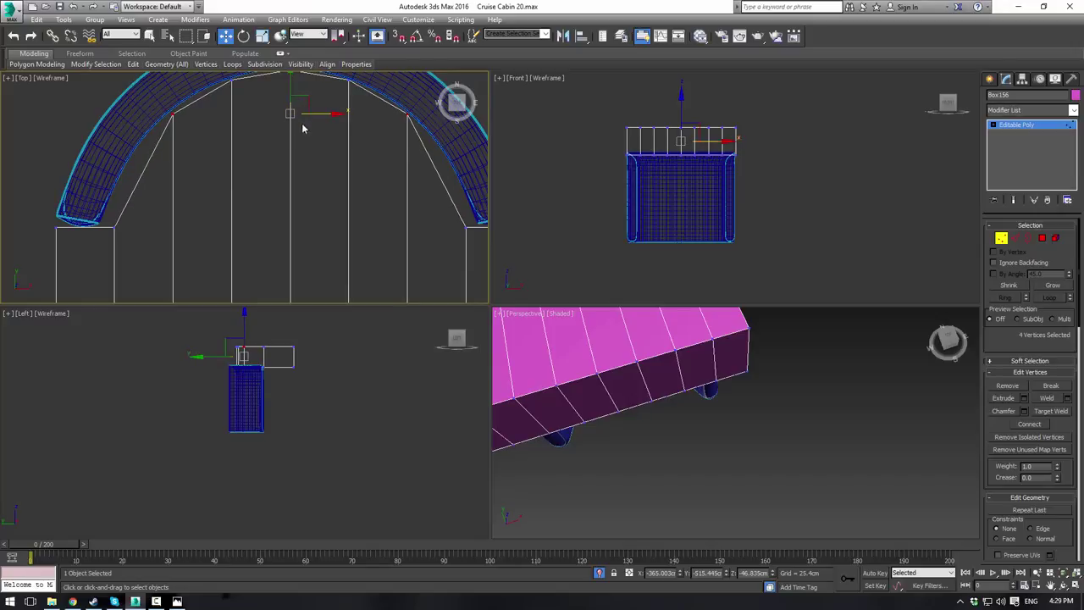
Step: Move the back vertices second from each end of the box together onto the shell's inner surface
{"action": "middle_click_drag", "start_coordinate": [281, 161], "coordinate": [231, 163]}
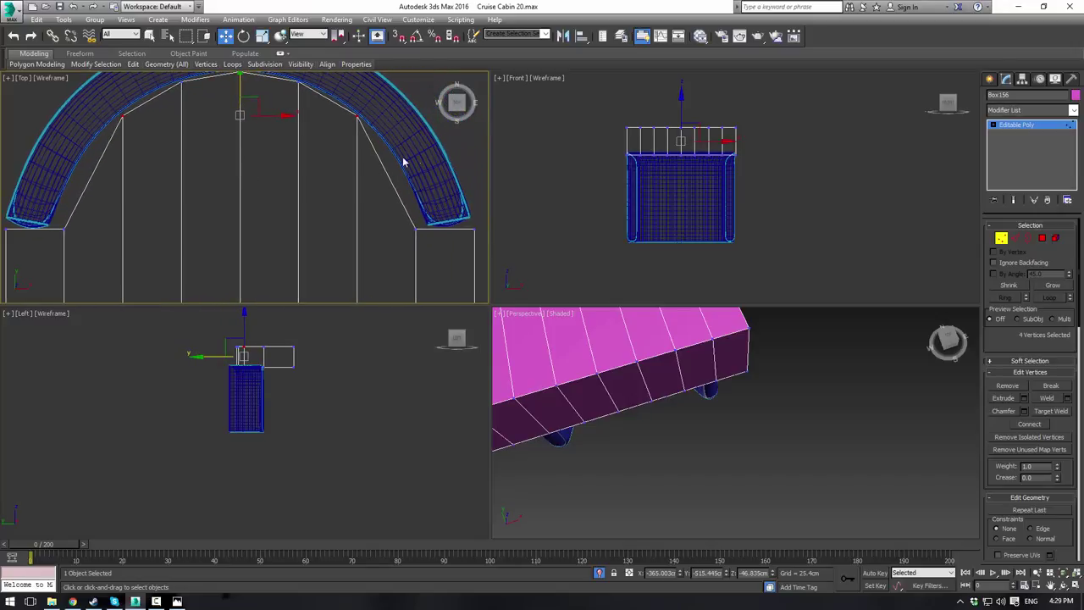
{"action": "left_click", "coordinate": [463, 142]}
{"action": "middle_click_drag", "start_coordinate": [384, 166], "coordinate": [372, 134]}
{"action": "left_click_drag", "start_coordinate": [380, 155], "coordinate": [433, 224]}
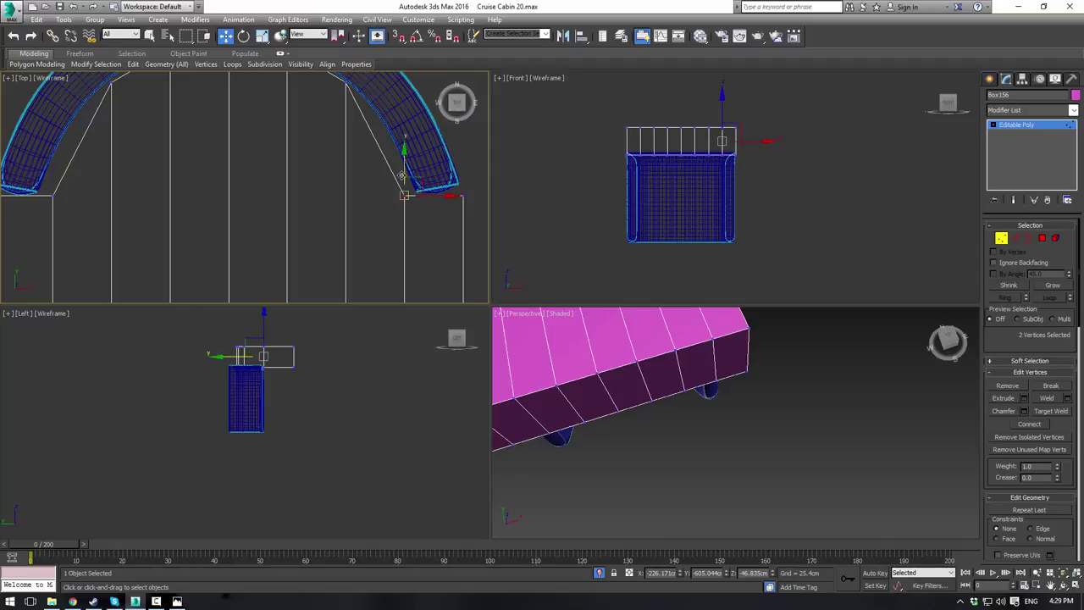
{"action": "left_click_drag", "start_coordinate": [404, 165], "coordinate": [405, 138]}
{"action": "key", "text": "ctrl+z"}
{"action": "left_click_drag", "start_coordinate": [46, 157], "coordinate": [99, 248], "text": "ctrl"}
{"action": "left_click_drag", "start_coordinate": [230, 169], "coordinate": [232, 136]}
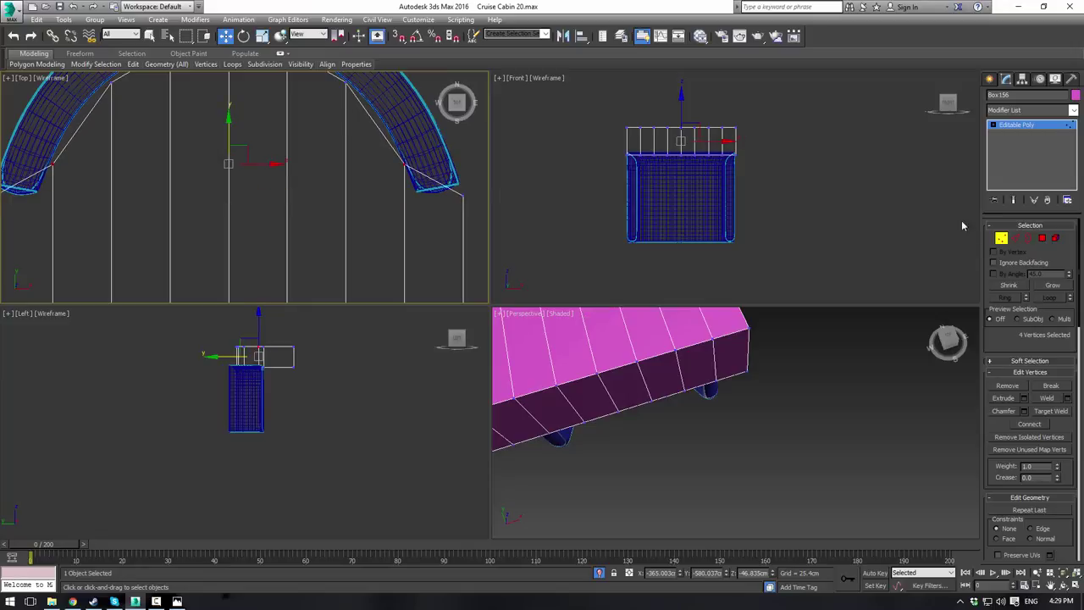
Step: Select the edges of the third-last strip's outer neighbour, second from the box's left end, and connect them with a single segment
{"action": "scroll", "coordinate": [383, 166], "scroll_direction": "down", "scroll_amount": 5}
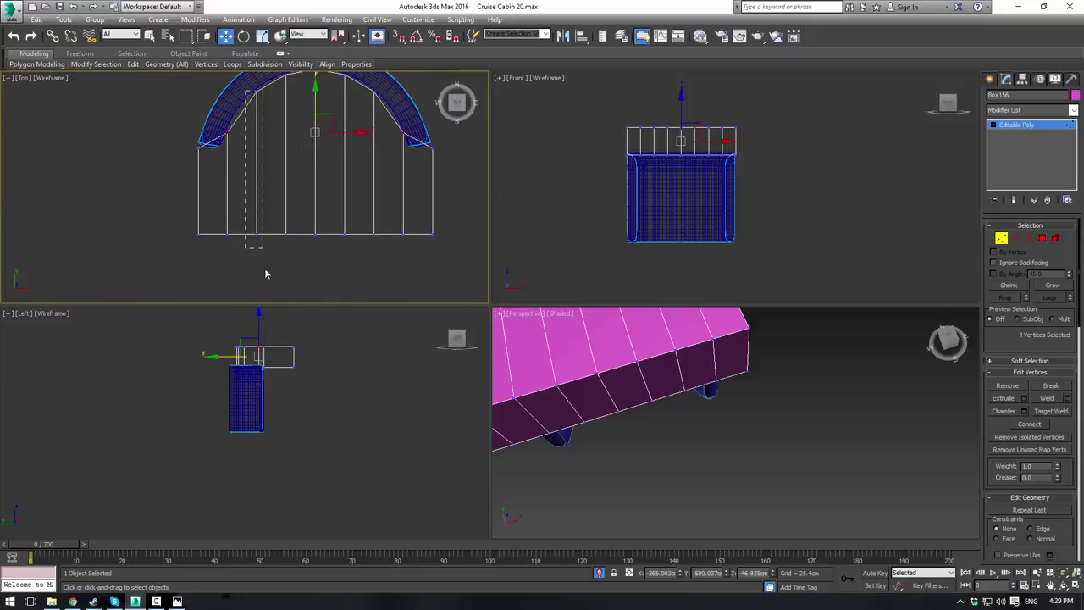
{"action": "left_click_drag", "start_coordinate": [265, 274], "coordinate": [243, 292]}
{"action": "key", "text": "ctrl+z"}
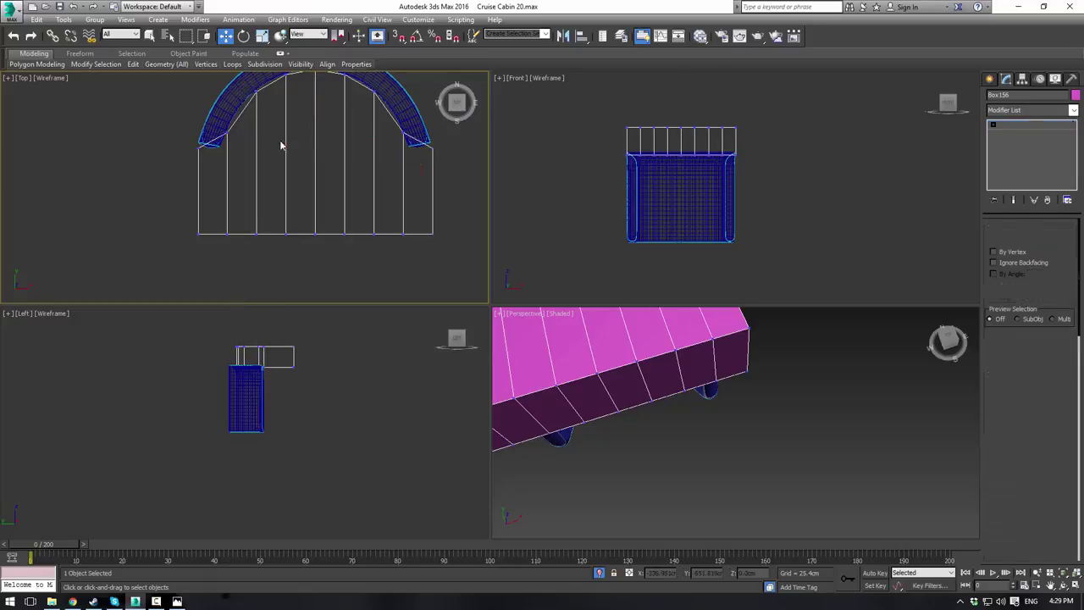
{"action": "key", "text": "2"}
{"action": "left_click_drag", "start_coordinate": [238, 97], "coordinate": [244, 289]}
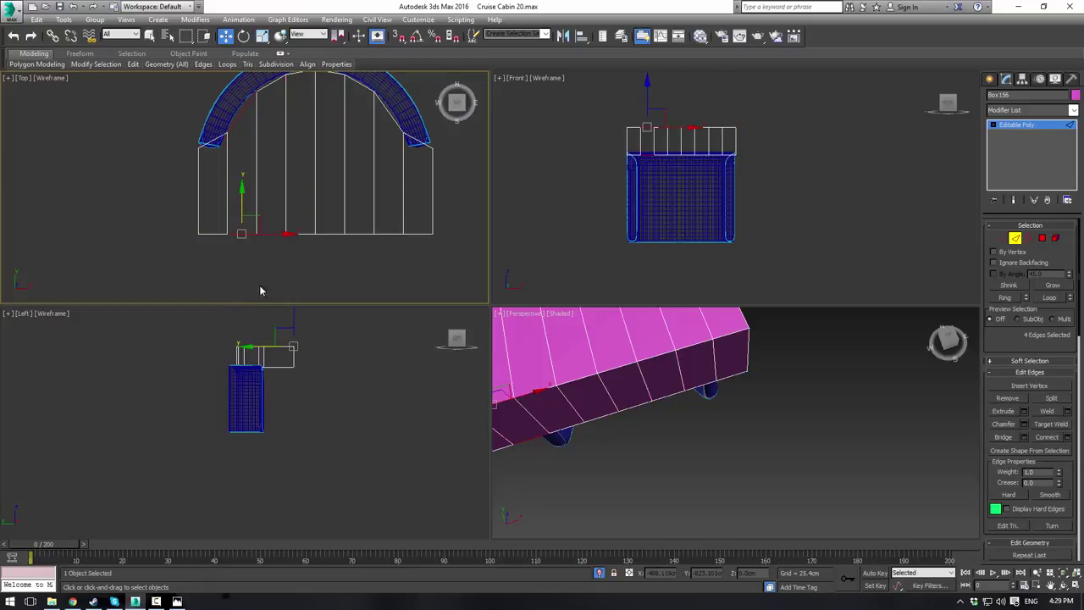
{"action": "left_click", "coordinate": [1069, 437]}
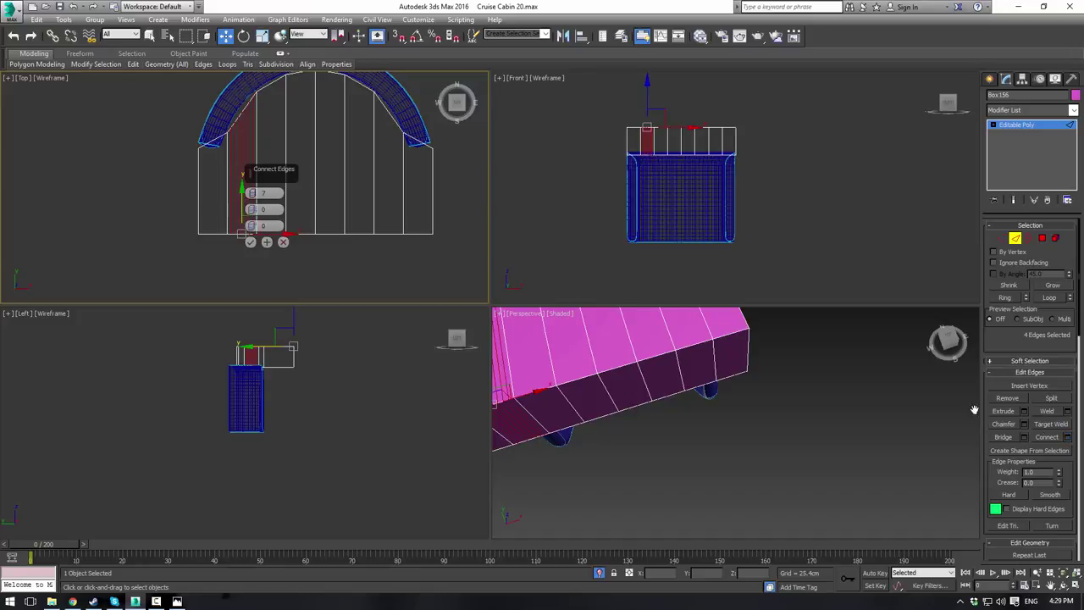
{"action": "left_click", "coordinate": [250, 243]}
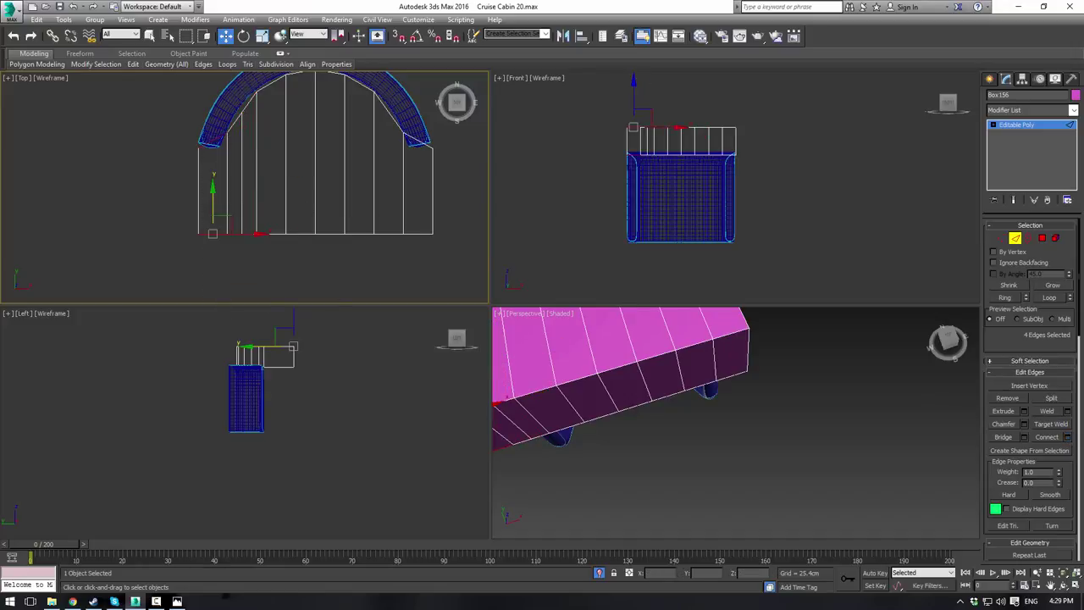
Step: Connect the edges of the remaining strips in the box's left half, adding one dividing loop to each
{"action": "left_click", "coordinate": [1047, 439]}
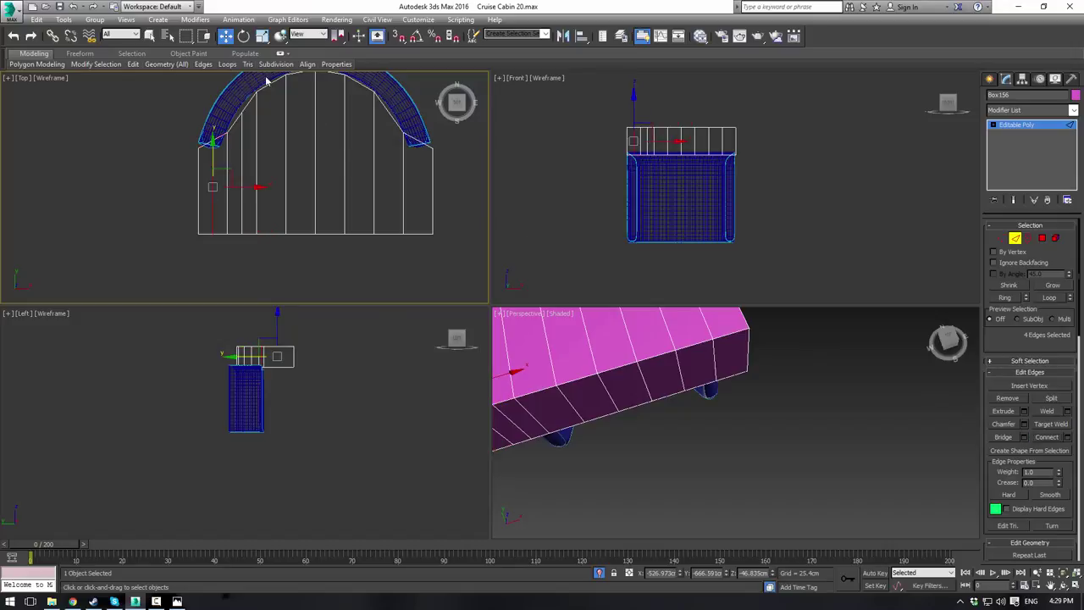
{"action": "left_click_drag", "start_coordinate": [280, 283], "coordinate": [281, 283]}
{"action": "left_click", "coordinate": [1048, 437]}
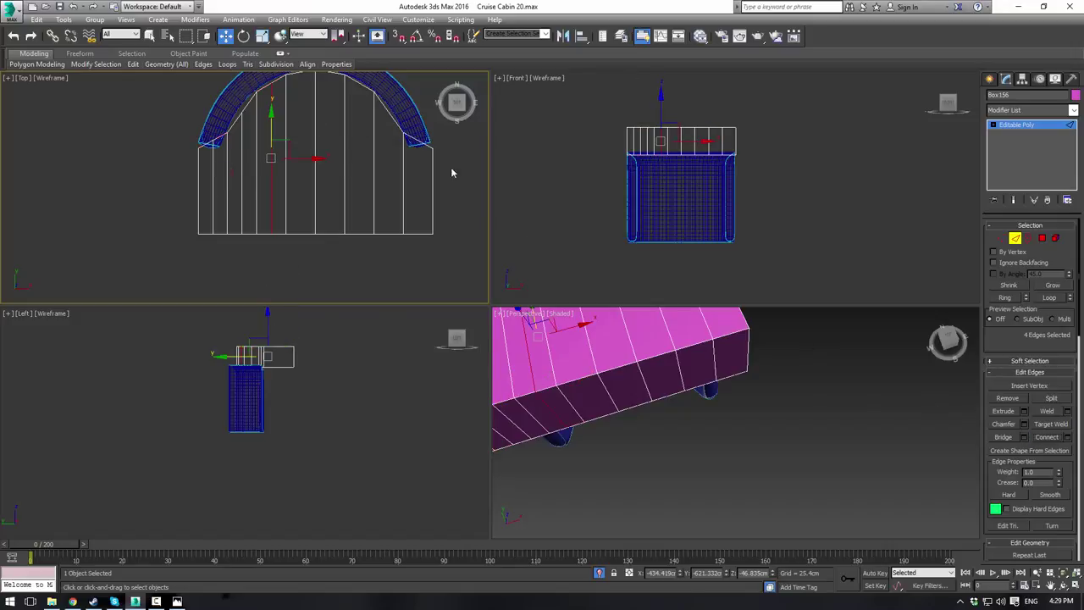
{"action": "middle_click_drag", "start_coordinate": [311, 116], "coordinate": [301, 127]}
{"action": "left_click_drag", "start_coordinate": [286, 80], "coordinate": [289, 300]}
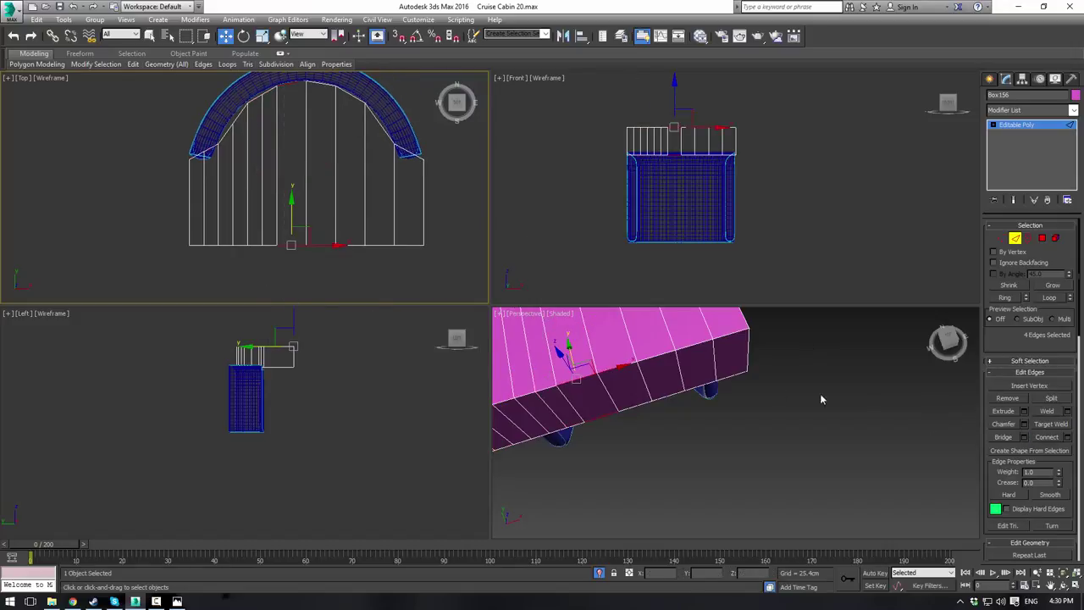
{"action": "left_click", "coordinate": [1049, 440]}
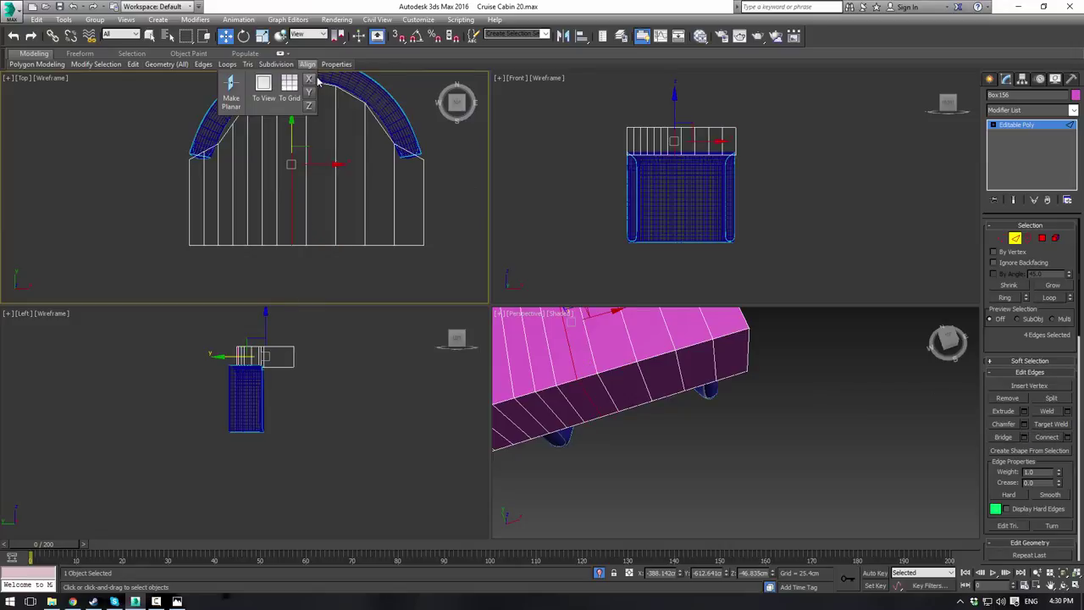
Step: Add one dividing edge loop through the strip just right of the box's centre
{"action": "left_click_drag", "start_coordinate": [327, 85], "coordinate": [328, 275]}
{"action": "key", "text": "ctrl+z"}
{"action": "middle_click_drag", "start_coordinate": [356, 92], "coordinate": [382, 137]}
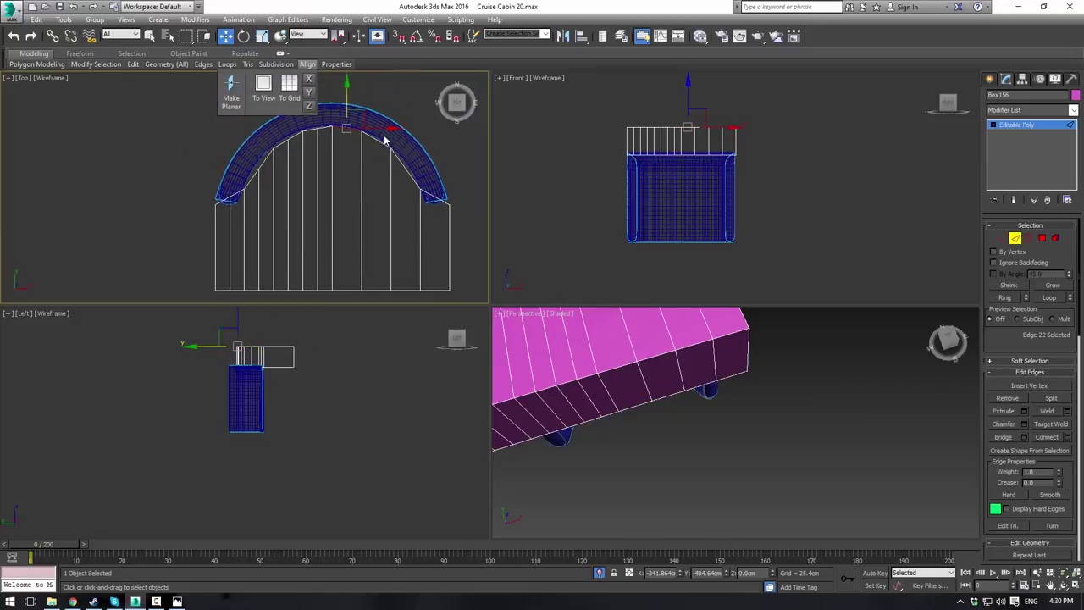
{"action": "left_click", "coordinate": [364, 95]}
{"action": "left_click_drag", "start_coordinate": [356, 306], "coordinate": [356, 309]}
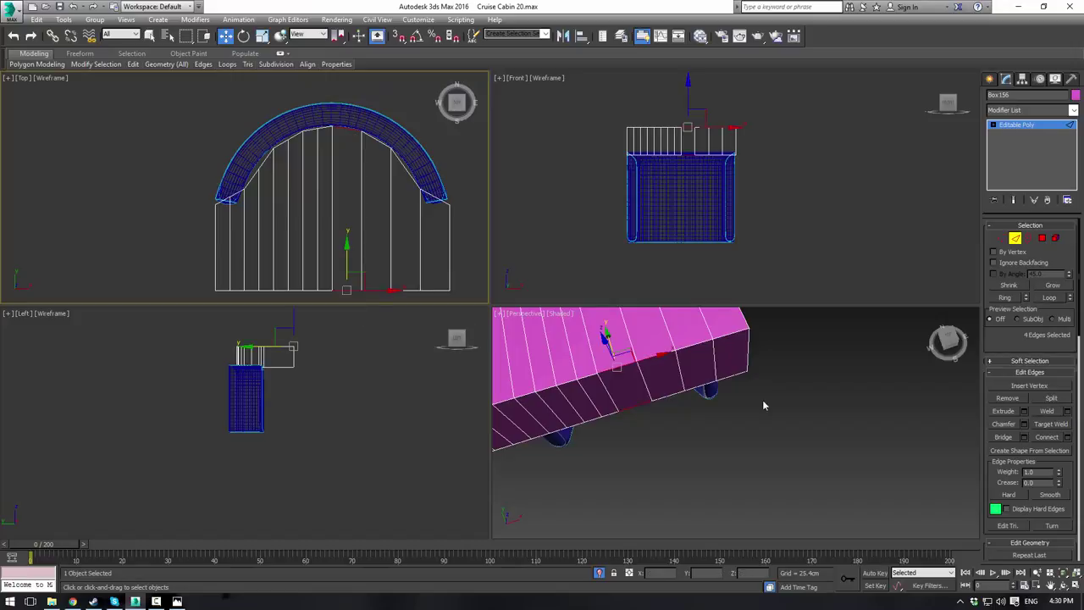
{"action": "left_click", "coordinate": [1048, 438]}
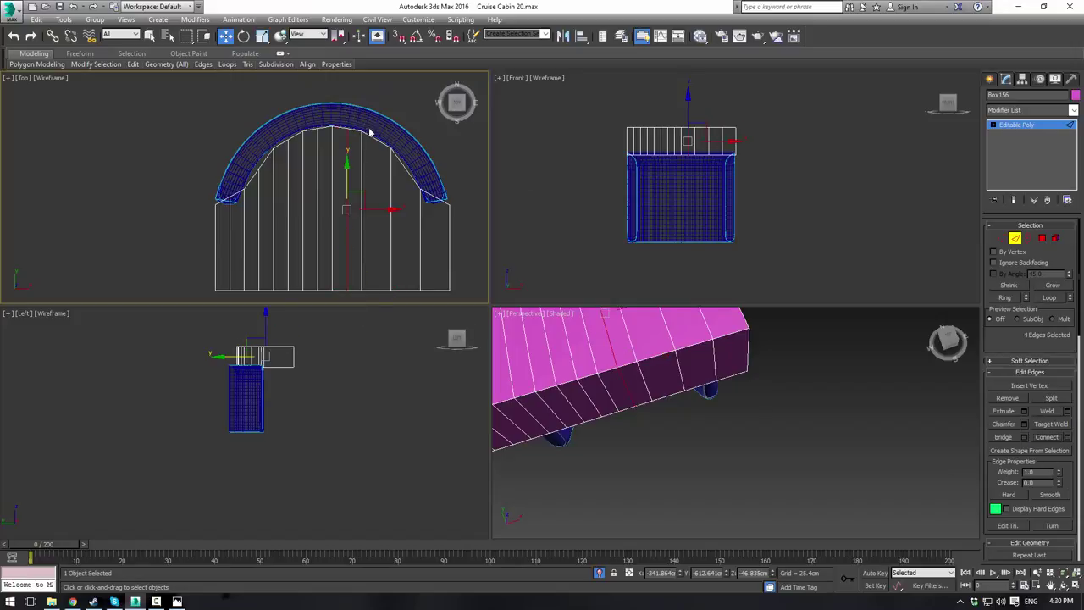
Step: Add one dividing loop to each remaining strip towards the box's right end and switch to vertex level
{"action": "left_click_drag", "start_coordinate": [369, 131], "coordinate": [420, 301]}
{"action": "left_click", "coordinate": [1049, 437]}
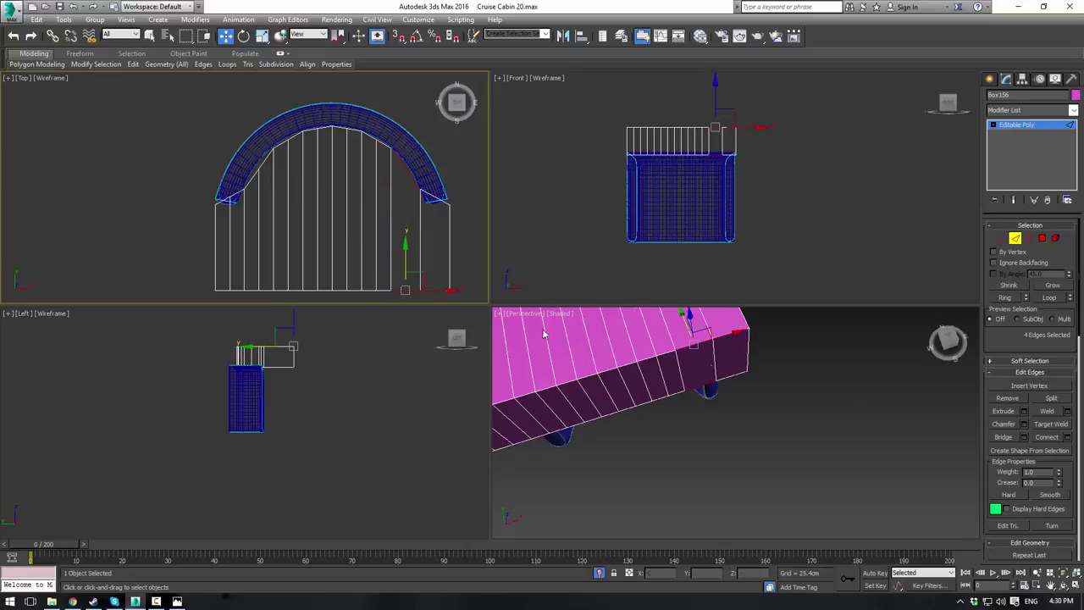
{"action": "left_click", "coordinate": [1048, 437]}
{"action": "left_click_drag", "start_coordinate": [433, 176], "coordinate": [442, 311]}
{"action": "left_click", "coordinate": [1049, 437]}
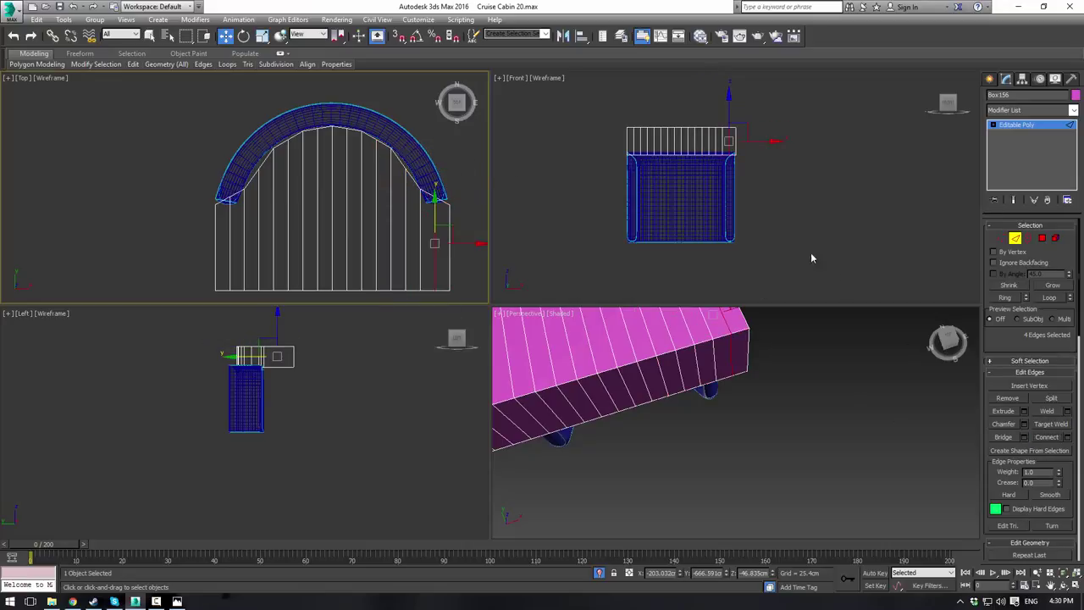
{"action": "left_click", "coordinate": [231, 91]}
{"action": "left_click", "coordinate": [1002, 240]}
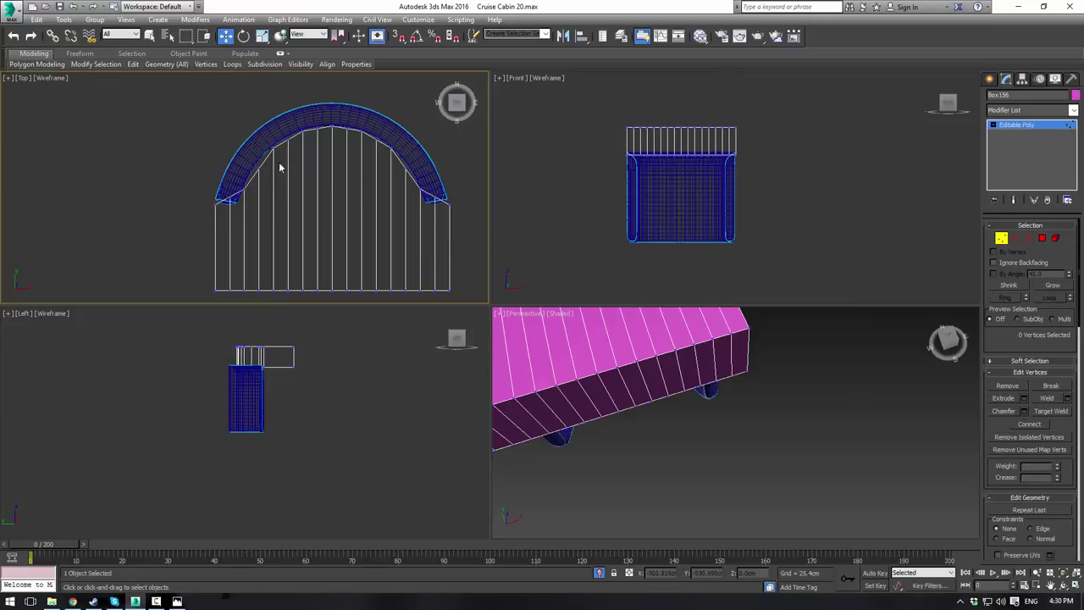
Step: Raise the back-edge vertex pairs third from the centre and directly beside the centre to meet the shell's inner curve
{"action": "scroll", "coordinate": [276, 169], "scroll_direction": "up", "scroll_amount": 5}
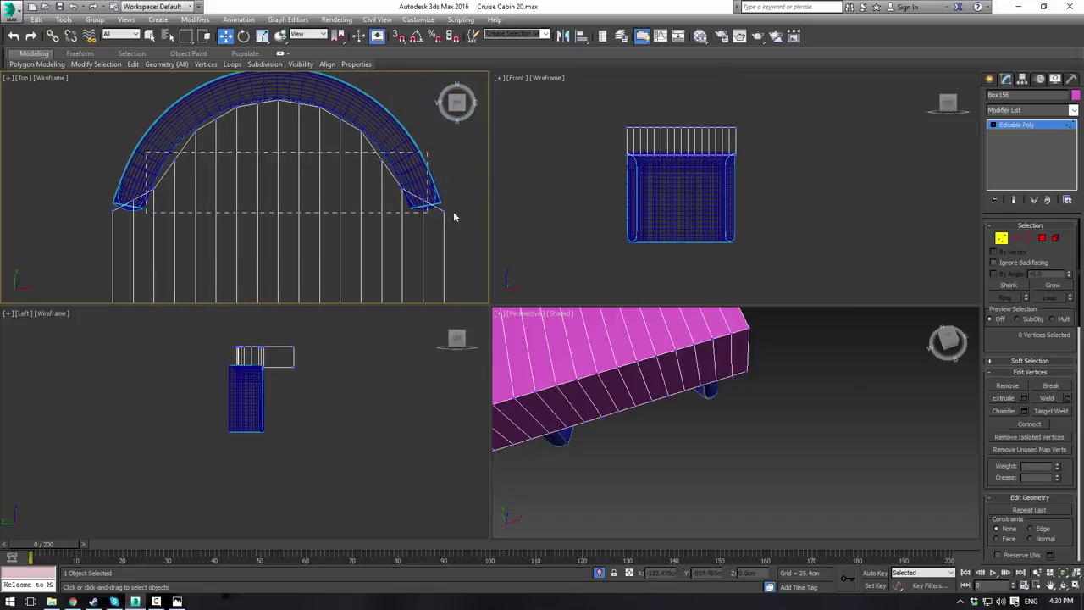
{"action": "left_click_drag", "start_coordinate": [438, 173], "coordinate": [438, 172]}
{"action": "left_click_drag", "start_coordinate": [277, 121], "coordinate": [235, 127]}
{"action": "left_click_drag", "start_coordinate": [385, 136], "coordinate": [385, 133]}
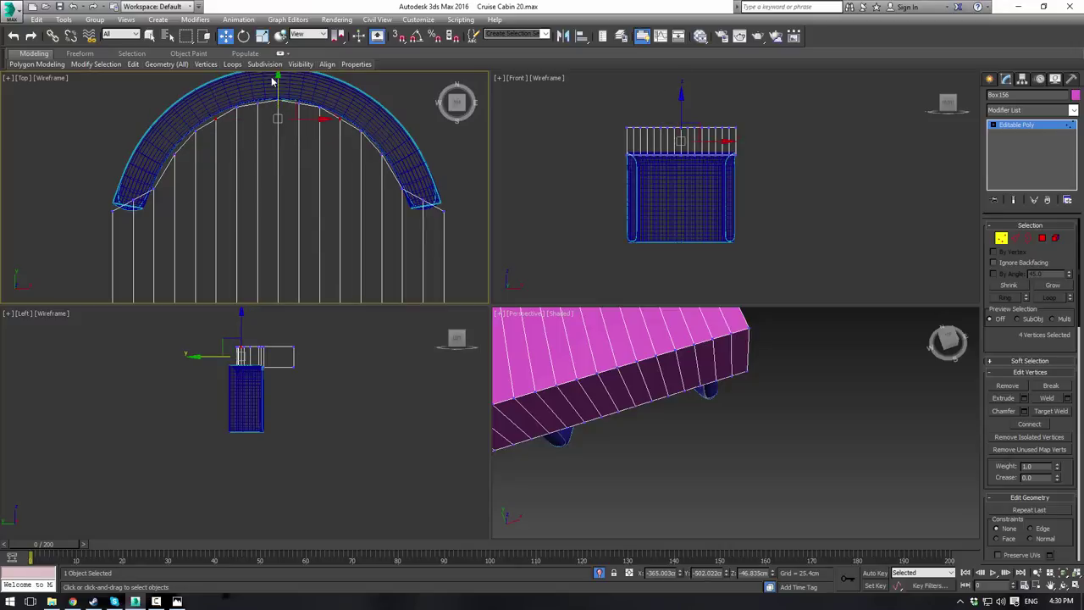
{"action": "left_click_drag", "start_coordinate": [279, 94], "coordinate": [284, 90]}
{"action": "scroll", "coordinate": [277, 101], "scroll_direction": "up", "scroll_amount": 5}
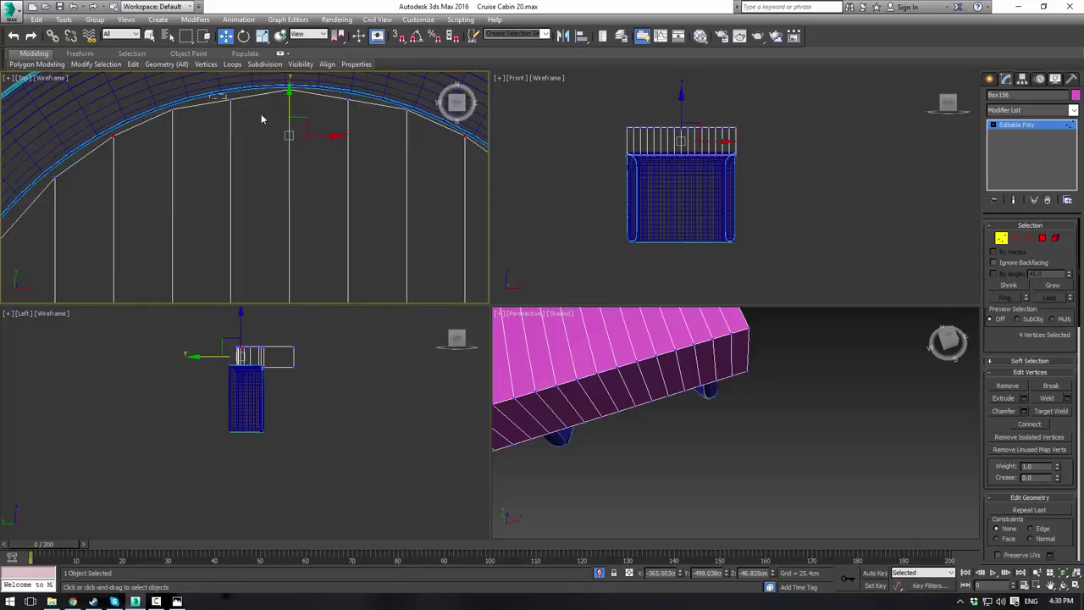
{"action": "left_click_drag", "start_coordinate": [386, 137], "coordinate": [387, 137]}
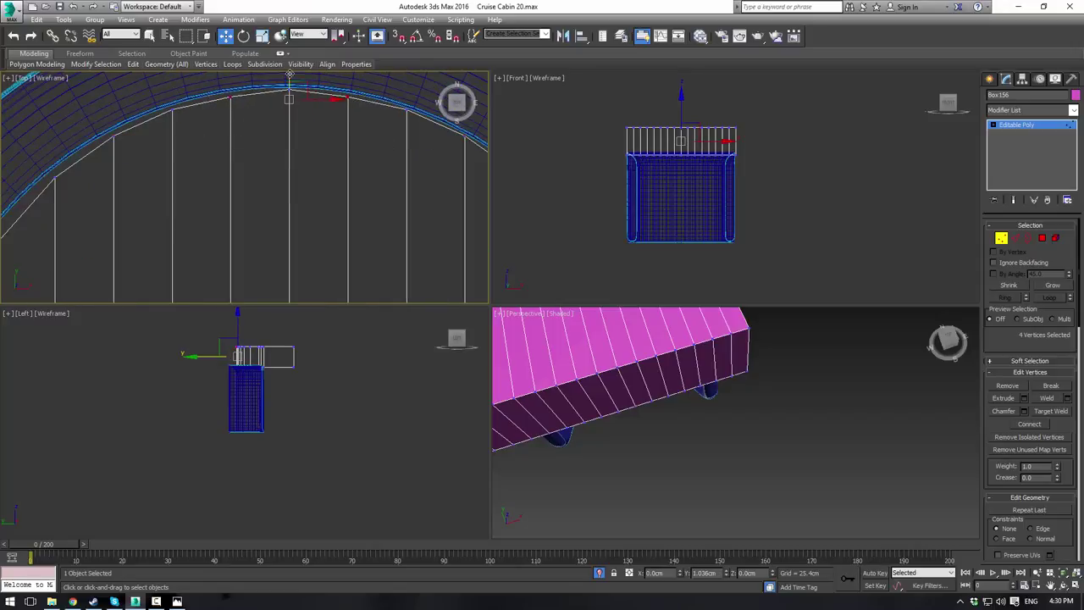
{"action": "left_click", "coordinate": [245, 160]}
Step: Shift the three neighbouring back-edge vertex positions in the box's left half slightly outward onto the shell's inner curve
{"action": "scroll", "coordinate": [301, 210], "scroll_direction": "down", "scroll_amount": 3}
{"action": "middle_click_drag", "start_coordinate": [307, 197], "coordinate": [316, 157]}
{"action": "left_click_drag", "start_coordinate": [211, 187], "coordinate": [211, 187]}
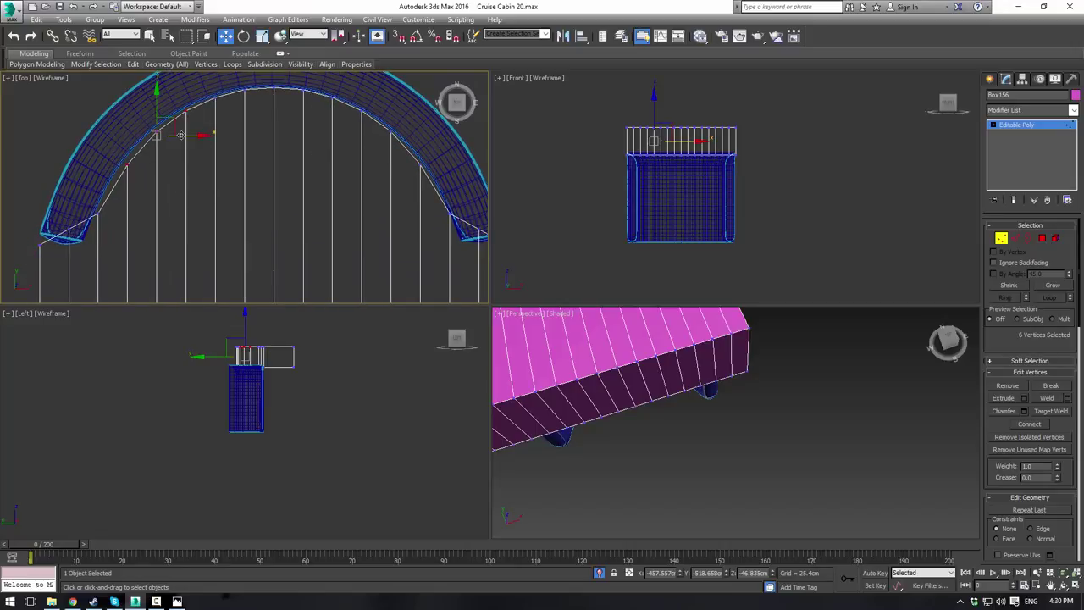
{"action": "left_click_drag", "start_coordinate": [179, 136], "coordinate": [177, 136]}
{"action": "left_click_drag", "start_coordinate": [109, 147], "coordinate": [149, 165]}
{"action": "left_click", "coordinate": [29, 147]}
Step: Move the back-edge vertices second from each end of the box forward, level with the outer back corners
{"action": "middle_click_drag", "start_coordinate": [154, 191], "coordinate": [122, 127]}
{"action": "left_click_drag", "start_coordinate": [29, 140], "coordinate": [53, 181]}
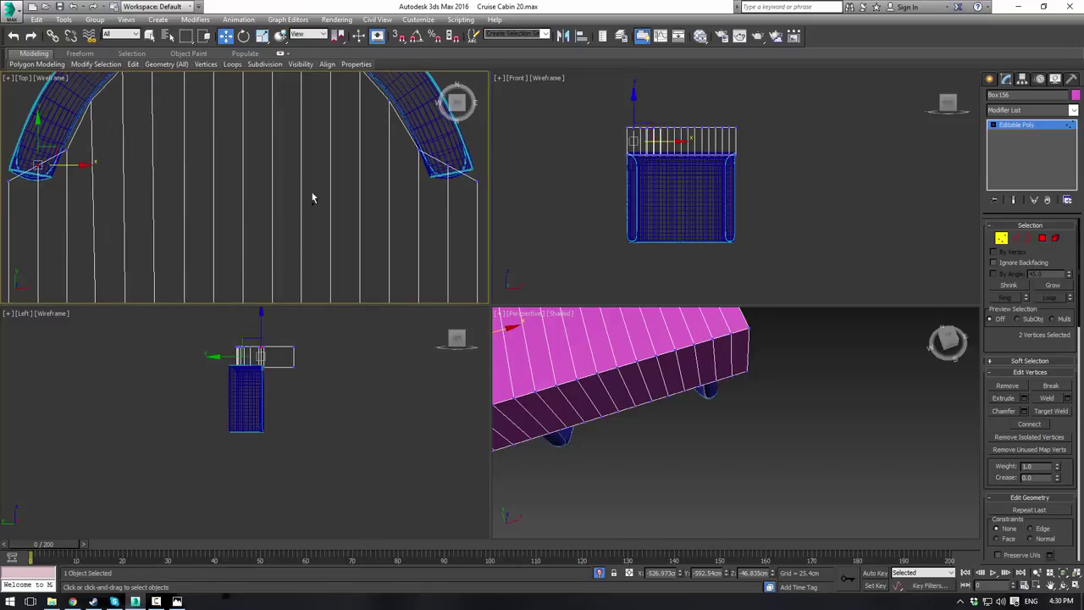
{"action": "left_click_drag", "start_coordinate": [427, 154], "coordinate": [455, 190], "text": "ctrl"}
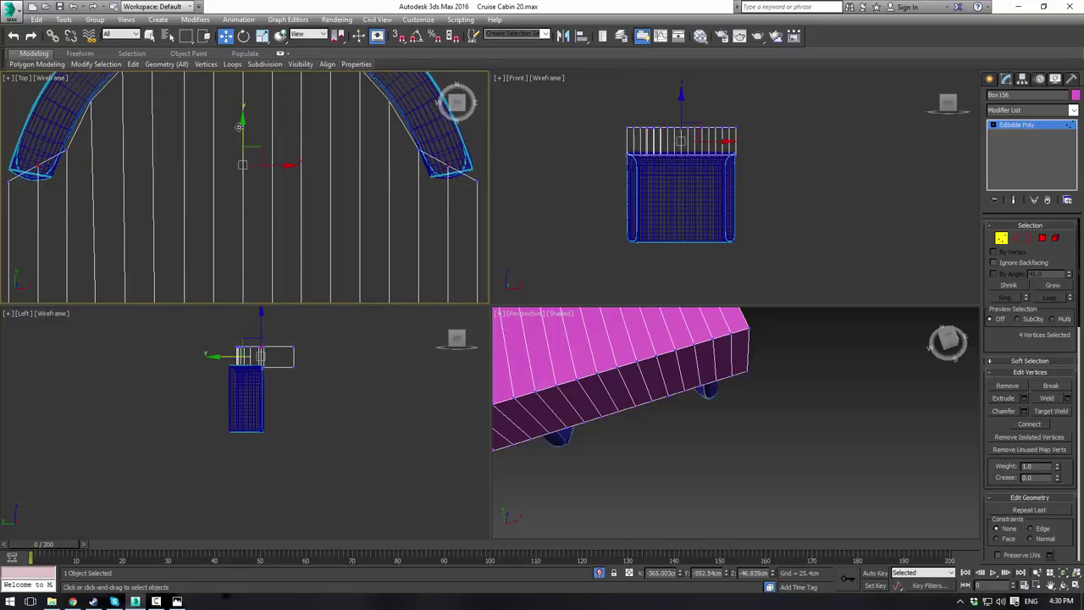
{"action": "left_click_drag", "start_coordinate": [245, 127], "coordinate": [246, 142]}
Step: Add the matching front-edge vertices to the selection and scale the two loops to 90% along X toward the centre
{"action": "scroll", "coordinate": [260, 177], "scroll_direction": "down", "scroll_amount": 3}
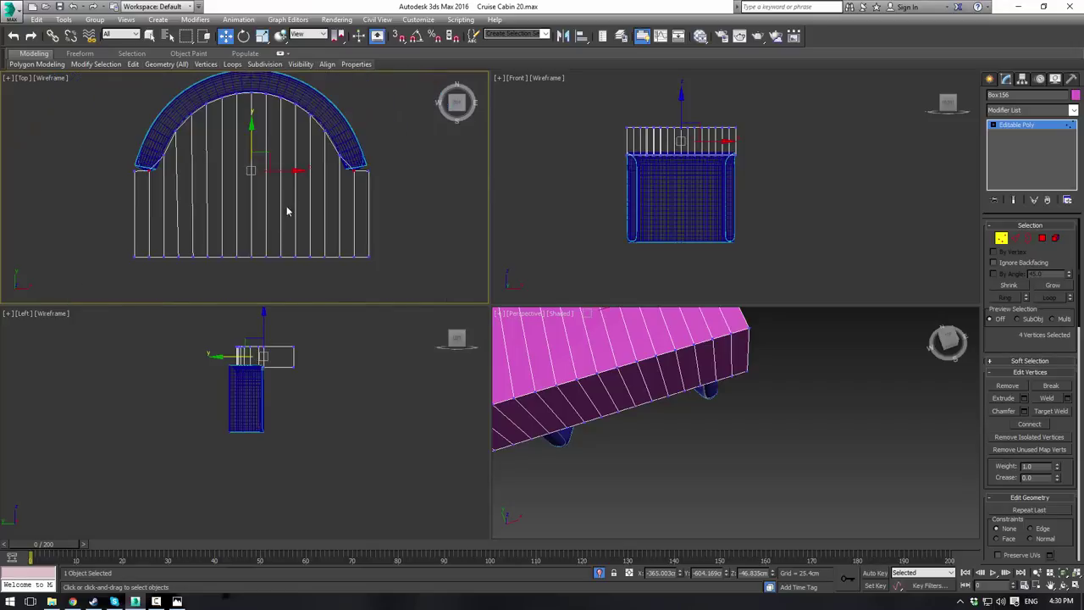
{"action": "left_click_drag", "start_coordinate": [349, 242], "coordinate": [361, 271], "text": "ctrl"}
{"action": "left_click_drag", "start_coordinate": [143, 244], "coordinate": [155, 270], "text": "ctrl"}
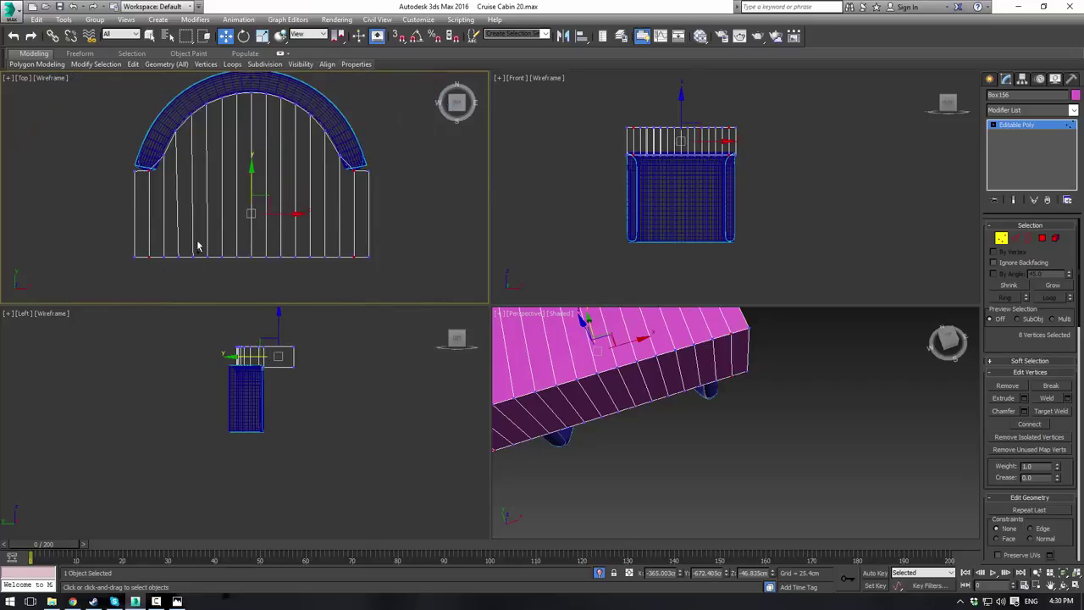
{"action": "scroll", "coordinate": [213, 213], "scroll_direction": "up", "scroll_amount": 2}
{"action": "key", "text": "r"}
{"action": "left_click_drag", "start_coordinate": [324, 216], "coordinate": [318, 214]}
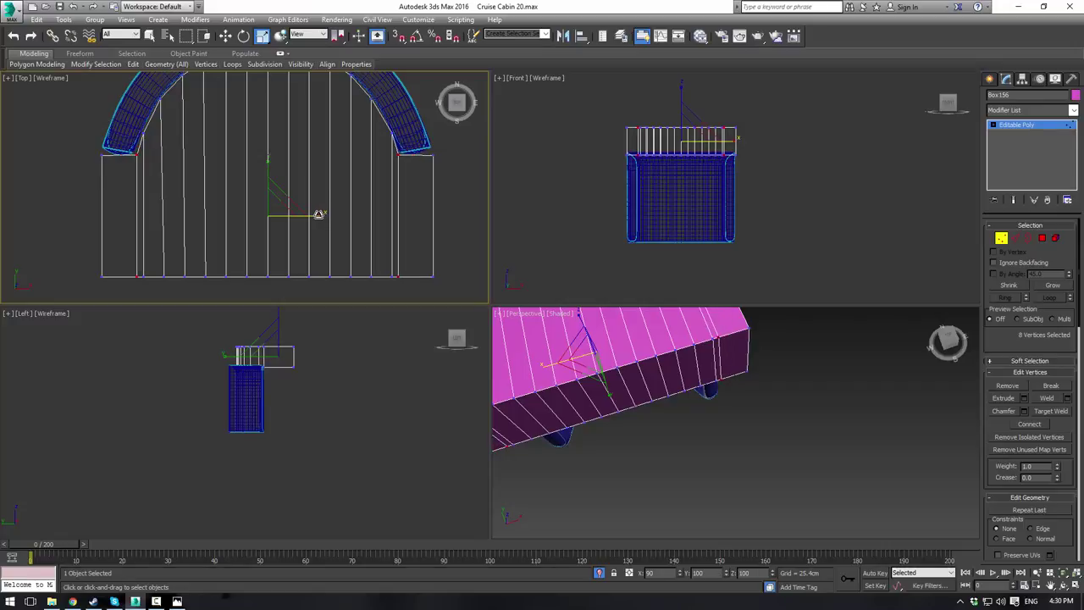
{"action": "left_click", "coordinate": [449, 206]}
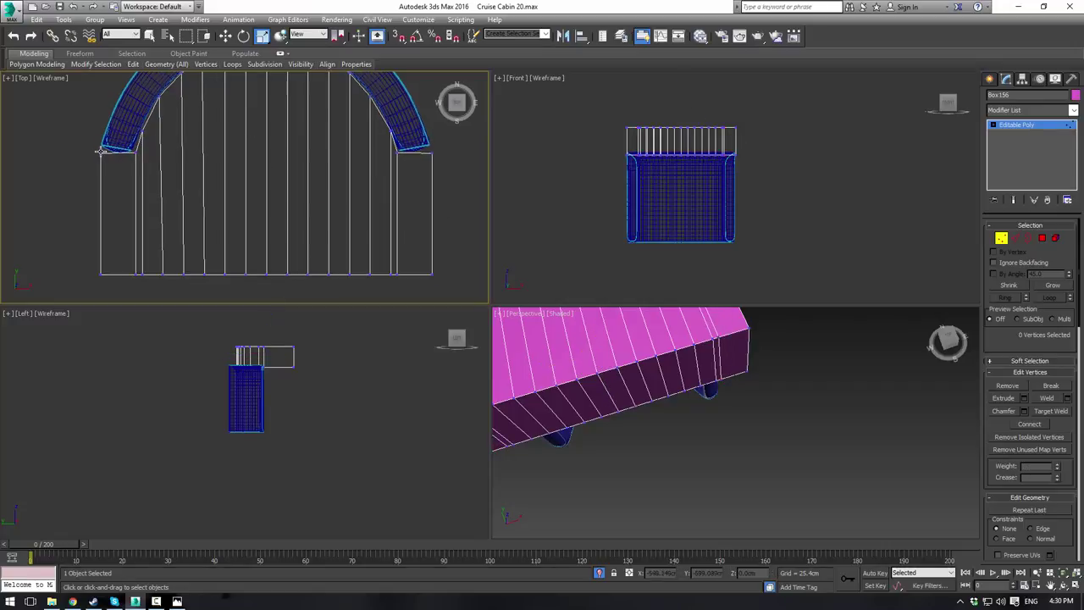
Step: Connect the edges of the box's two outermost strips, adding one dividing loop to each
{"action": "key", "text": "2"}
{"action": "left_click_drag", "start_coordinate": [101, 132], "coordinate": [137, 293]}
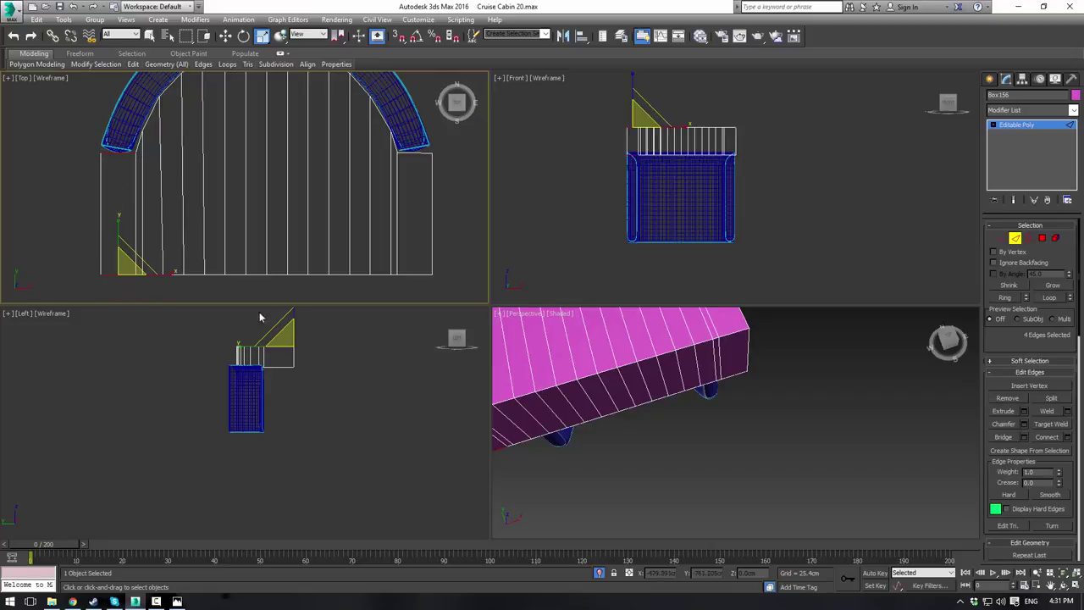
{"action": "left_click", "coordinate": [1045, 439]}
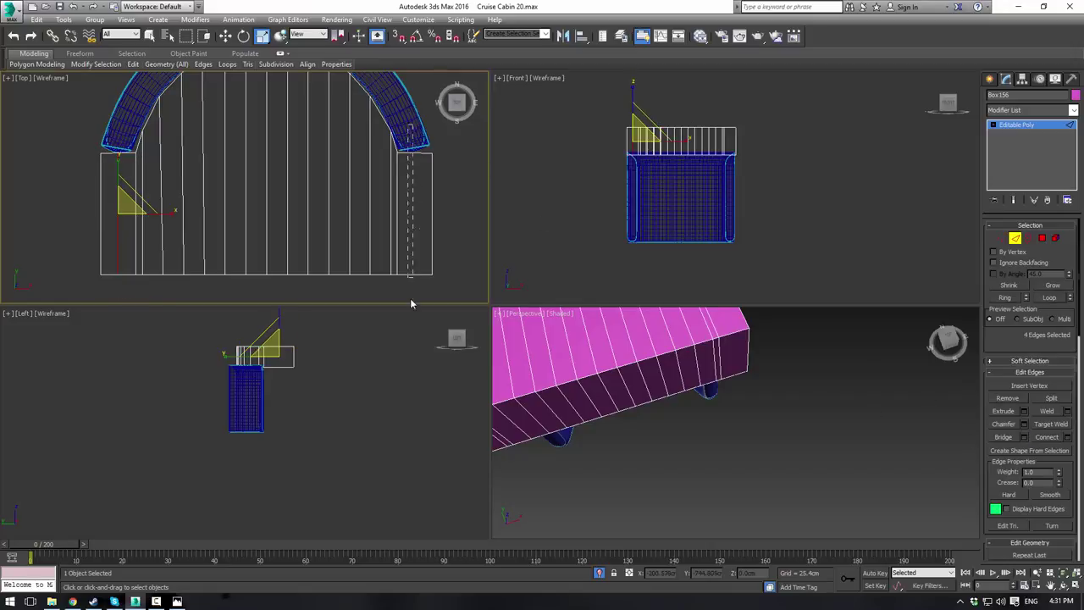
{"action": "left_click_drag", "start_coordinate": [411, 303], "coordinate": [413, 303]}
{"action": "left_click", "coordinate": [1050, 436]}
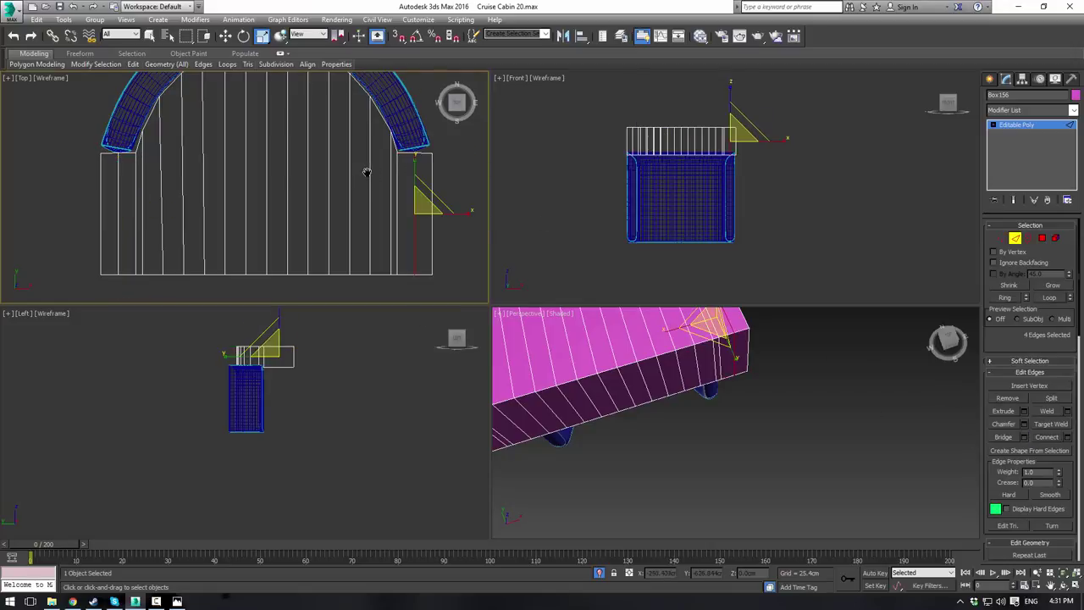
Step: Shift the new dividing loop in the box's right end strip inward, toward the neighbouring loop
{"action": "middle_click_drag", "start_coordinate": [373, 180], "coordinate": [367, 183]}
{"action": "key", "text": "1"}
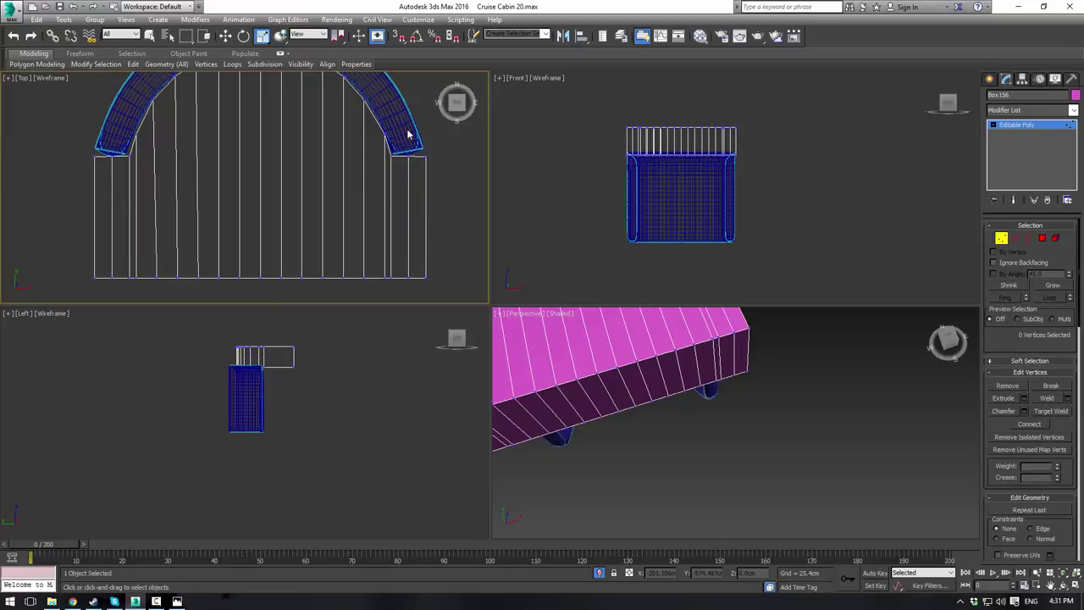
{"action": "left_click_drag", "start_coordinate": [426, 280], "coordinate": [426, 303]}
{"action": "key", "text": "alt+w"}
{"action": "middle_click_drag", "start_coordinate": [506, 226], "coordinate": [371, 186]}
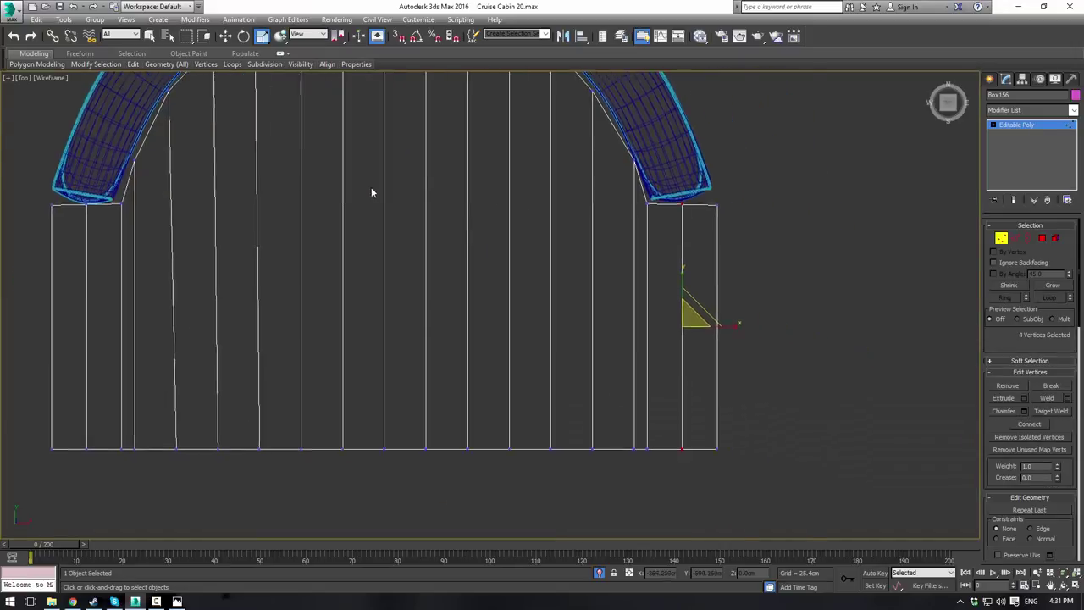
{"action": "scroll", "coordinate": [371, 187], "scroll_direction": "up", "scroll_amount": 2}
{"action": "middle_click_drag", "start_coordinate": [666, 289], "coordinate": [512, 216]}
{"action": "key", "text": "w"}
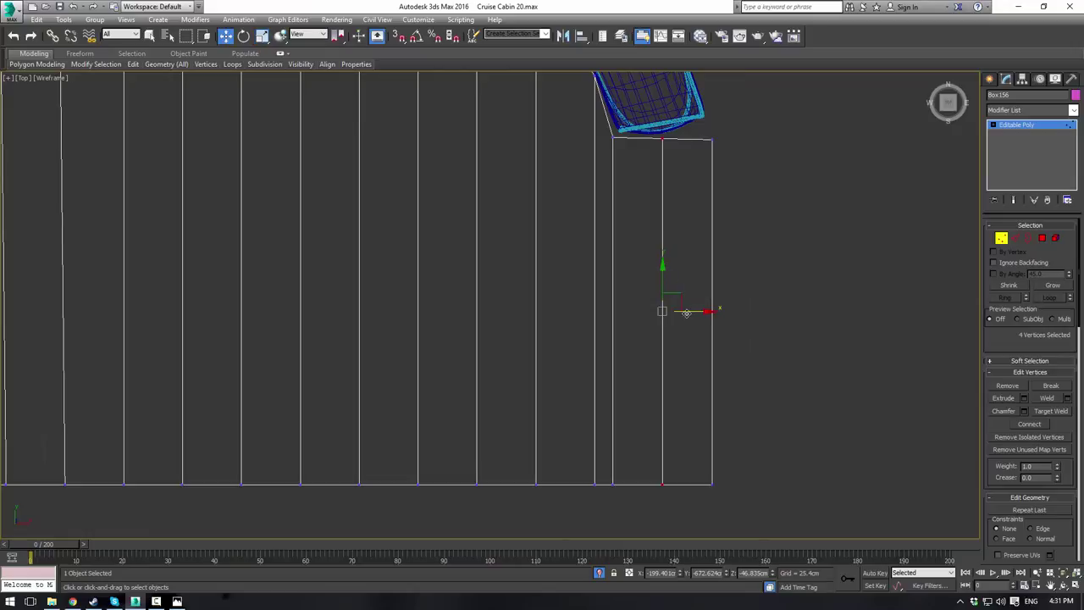
{"action": "left_click_drag", "start_coordinate": [704, 313], "coordinate": [678, 311]}
Step: Fit the right end's back corner and dividing-loop vertices to the shell's arm end, and align the loop's front vertices with them
{"action": "key", "text": "1"}
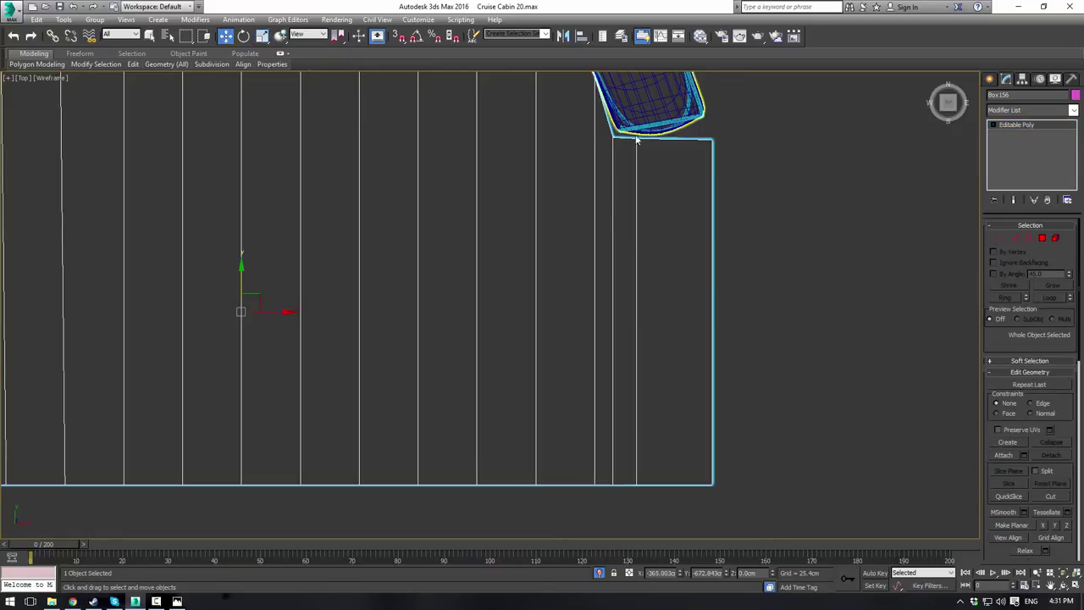
{"action": "key", "text": "1"}
{"action": "left_click_drag", "start_coordinate": [642, 152], "coordinate": [723, 103]}
{"action": "left_click_drag", "start_coordinate": [629, 127], "coordinate": [678, 120]}
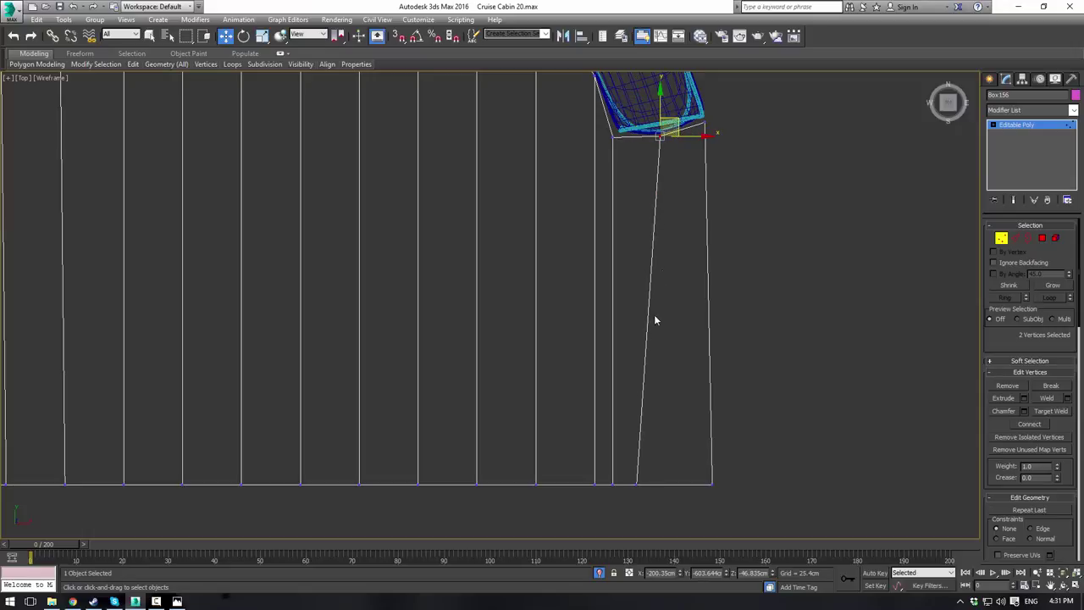
{"action": "left_click_drag", "start_coordinate": [659, 495], "coordinate": [659, 495]}
{"action": "left_click_drag", "start_coordinate": [609, 446], "coordinate": [691, 477]}
Step: Raise the box's left back corner to the shell's arm corner and shift the adjacent dividing loop slightly outward
{"action": "scroll", "coordinate": [650, 406], "scroll_direction": "down", "scroll_amount": 1}
{"action": "middle_click_drag", "start_coordinate": [309, 240], "coordinate": [632, 189]}
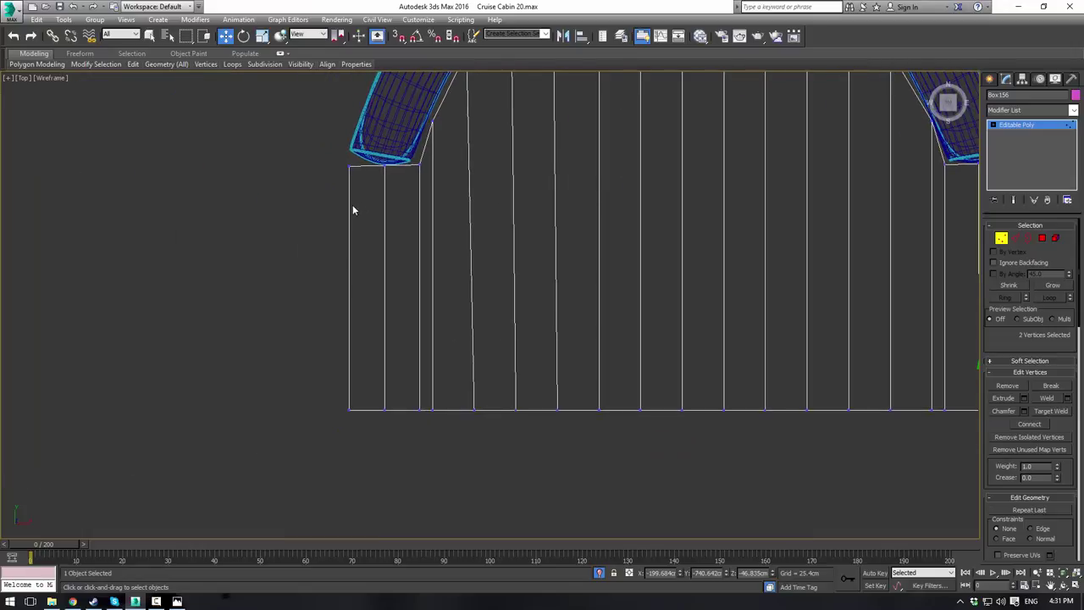
{"action": "scroll", "coordinate": [354, 208], "scroll_direction": "up", "scroll_amount": 1}
{"action": "left_click_drag", "start_coordinate": [377, 125], "coordinate": [417, 169]}
{"action": "left_click_drag", "start_coordinate": [400, 116], "coordinate": [404, 119]}
{"action": "left_click_drag", "start_coordinate": [320, 130], "coordinate": [375, 183]}
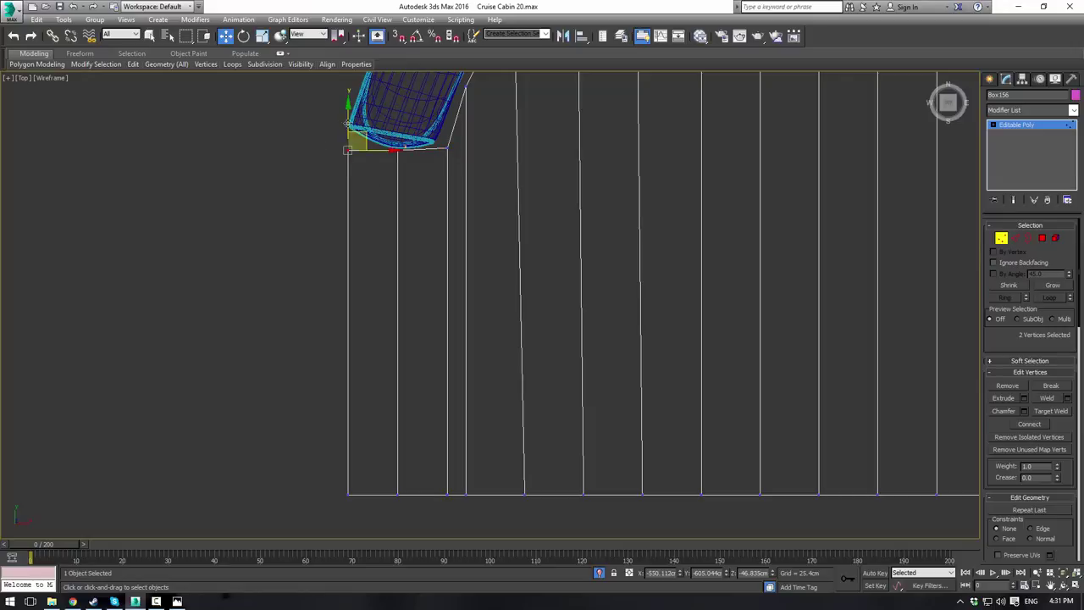
{"action": "left_click_drag", "start_coordinate": [350, 118], "coordinate": [351, 99]}
{"action": "left_click_drag", "start_coordinate": [390, 140], "coordinate": [444, 506]}
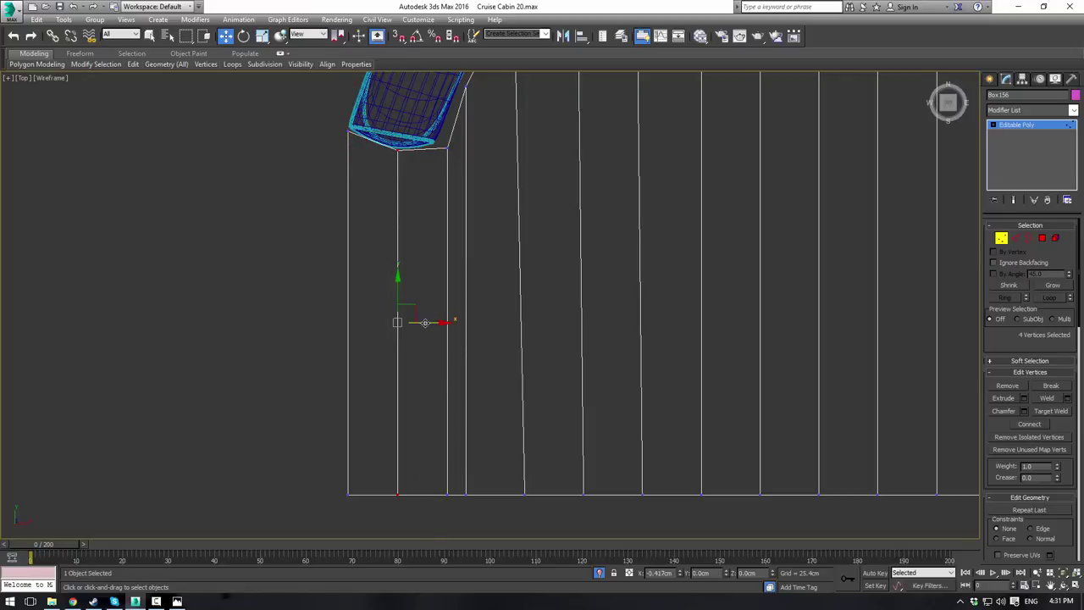
{"action": "left_click_drag", "start_coordinate": [425, 323], "coordinate": [416, 322]}
{"action": "left_click", "coordinate": [289, 269]}
Step: Lower the whole seat box about 296 cm so its underside sits level with the backrest shell's bottom, then deselect it
{"action": "middle_click_drag", "start_coordinate": [495, 267], "coordinate": [494, 265]}
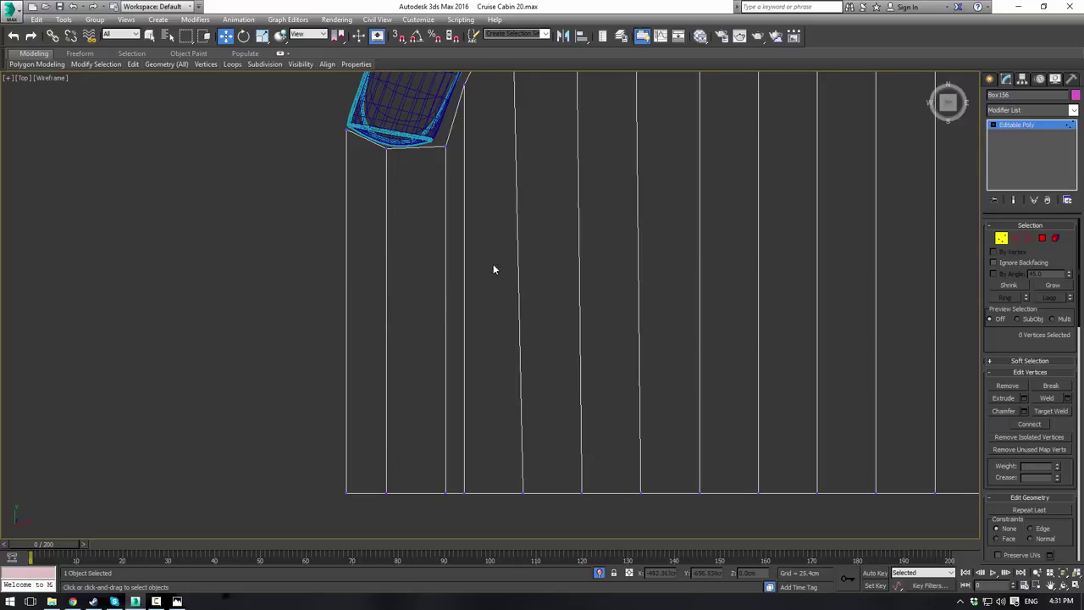
{"action": "scroll", "coordinate": [493, 264], "scroll_direction": "down", "scroll_amount": 3}
{"action": "middle_click_drag", "start_coordinate": [668, 257], "coordinate": [649, 267]}
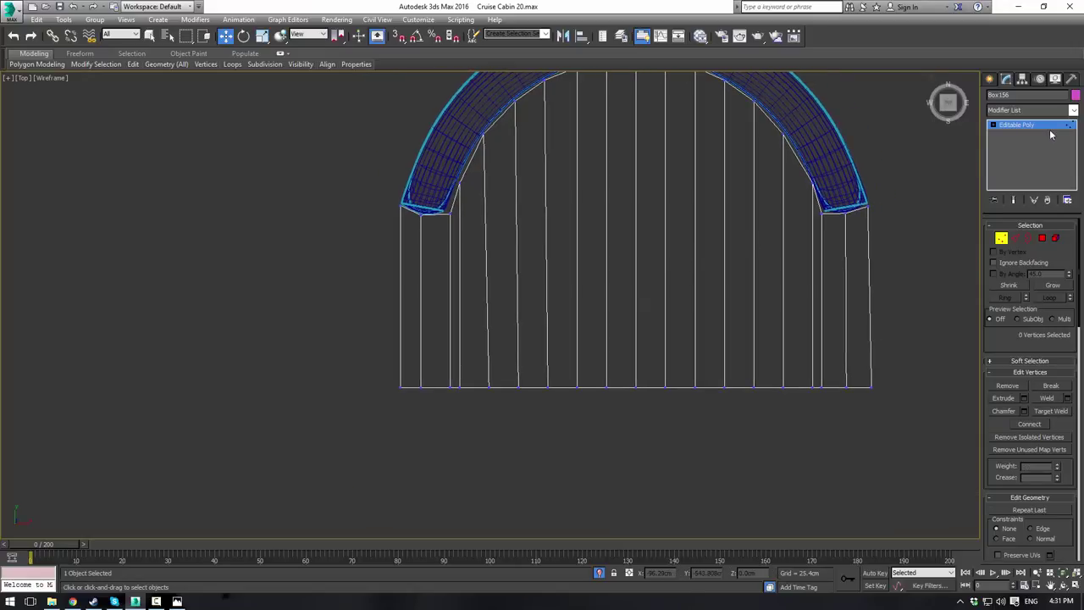
{"action": "key", "text": "alt+w"}
{"action": "scroll", "coordinate": [660, 435], "scroll_direction": "down", "scroll_amount": 2}
{"action": "middle_click_drag", "start_coordinate": [703, 413], "coordinate": [682, 349]}
{"action": "left_click", "coordinate": [1020, 127]}
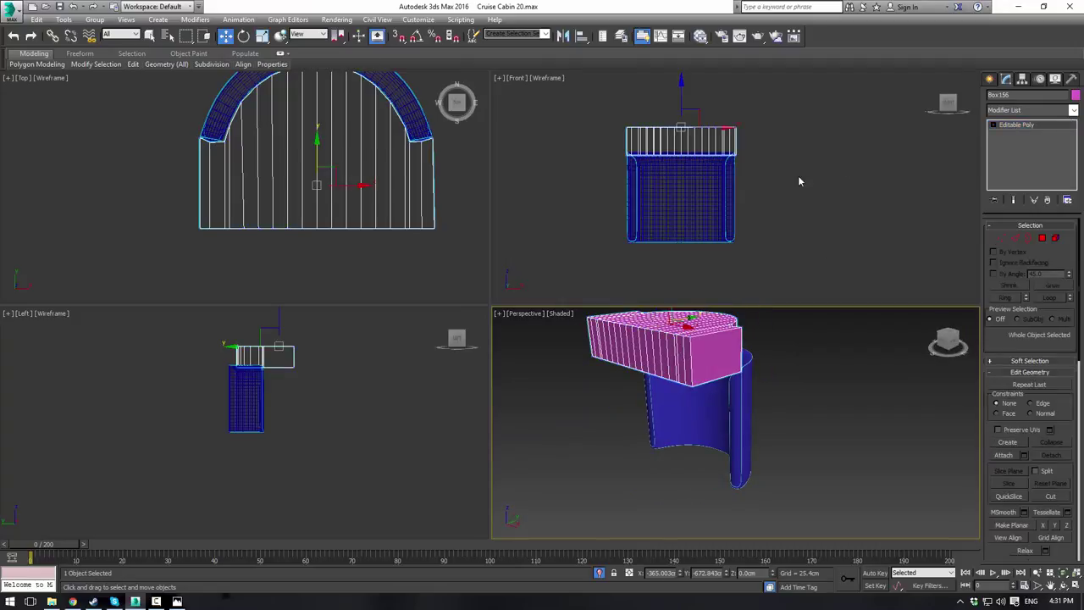
{"action": "left_click", "coordinate": [798, 176]}
{"action": "left_click_drag", "start_coordinate": [679, 139], "coordinate": [681, 144]}
{"action": "left_click_drag", "start_coordinate": [681, 94], "coordinate": [692, 180]}
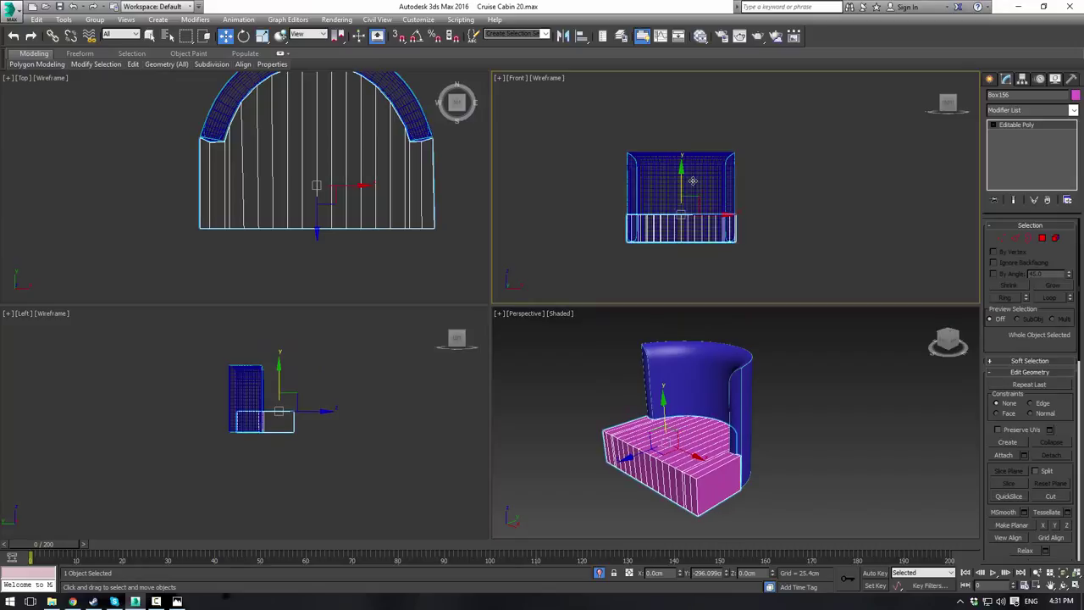
{"action": "left_click", "coordinate": [820, 425]}
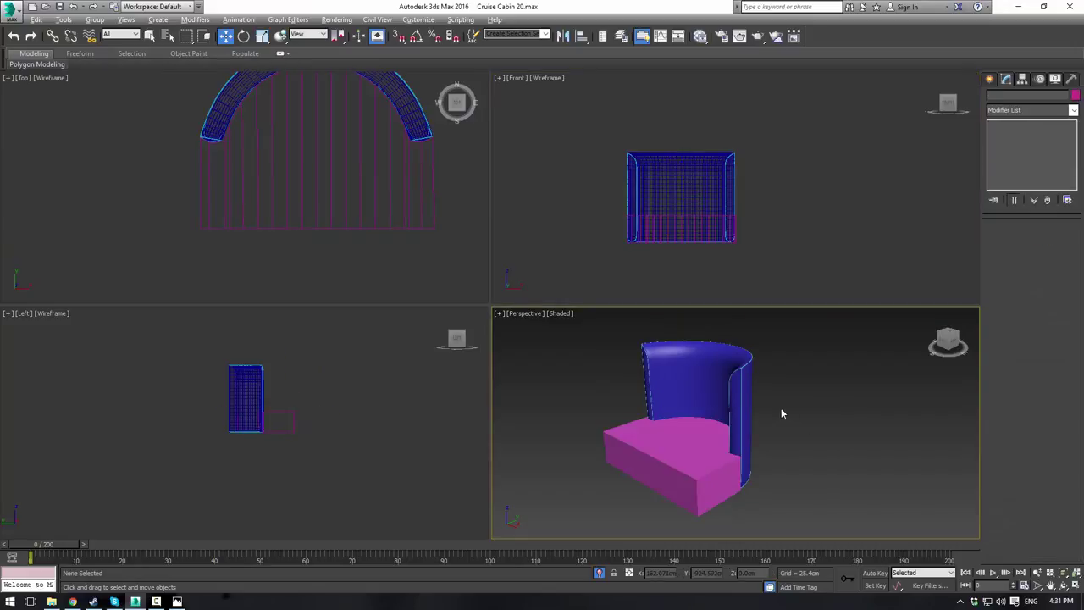
Step: Select the backrest shell, leave its vertex level and apply an FFD 4x4x4 modifier above its Edit Poly
{"action": "key", "text": "alt+w"}
{"action": "middle_click_drag", "start_coordinate": [649, 368], "coordinate": [590, 283], "text": "alt"}
{"action": "left_click", "coordinate": [477, 201]}
{"action": "middle_click_drag", "start_coordinate": [477, 202], "coordinate": [717, 288]}
{"action": "left_click", "coordinate": [1034, 132]}
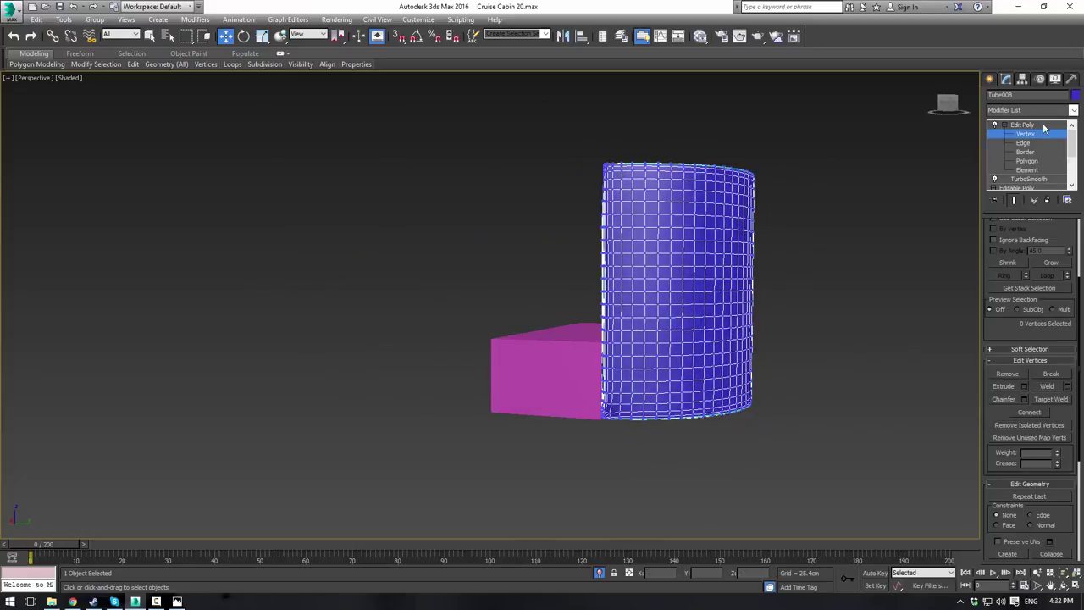
{"action": "left_click", "coordinate": [1038, 127]}
{"action": "left_click", "coordinate": [1073, 111]}
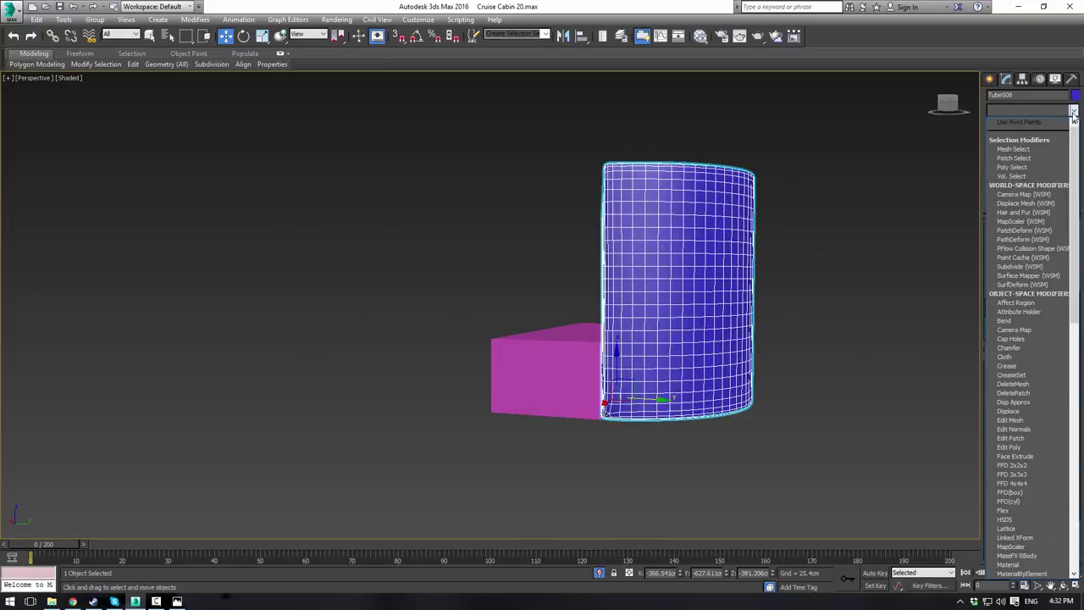
{"action": "key", "text": "f"}
{"action": "key", "text": "f"}
{"action": "key", "text": "f"}
{"action": "key", "text": "f"}
{"action": "key", "text": "Return"}
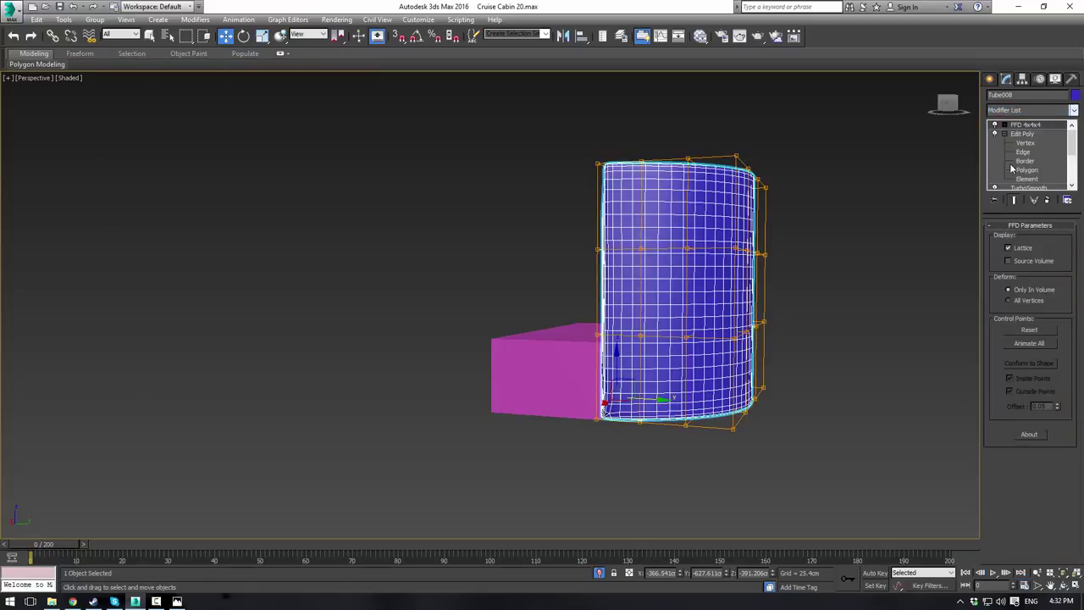
{"action": "mouse_move", "coordinate": [693, 312]}
{"action": "middle_mouse_down", "text": "alt"}
{"action": "mouse_move", "coordinate": [727, 297]}
{"action": "mouse_move", "coordinate": [702, 314]}
{"action": "middle_mouse_up", "text": "alt"}
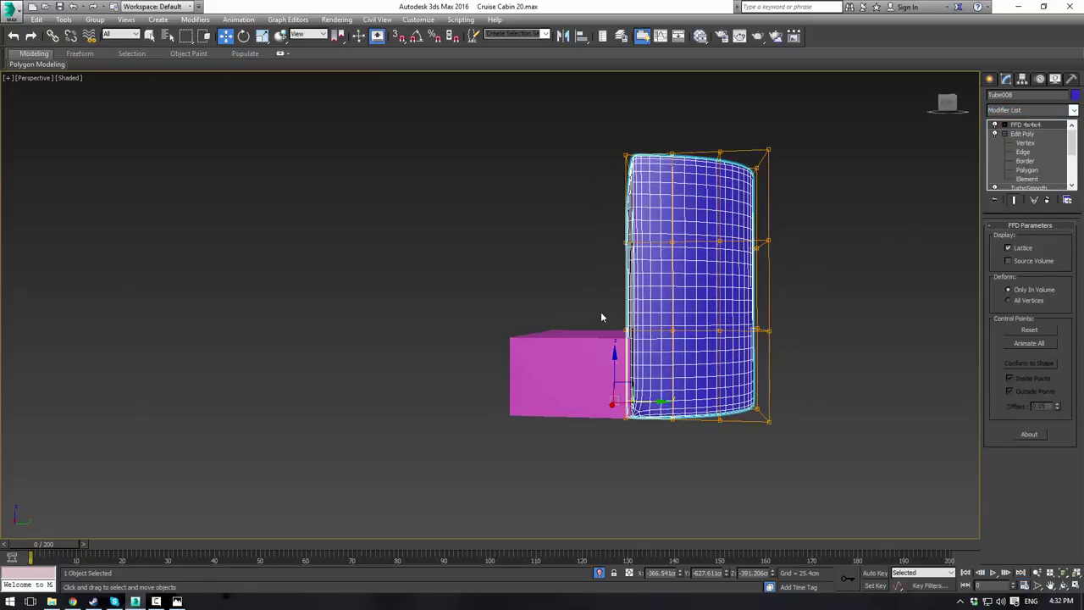
{"action": "left_click_drag", "start_coordinate": [568, 374], "coordinate": [569, 378]}
{"action": "key", "text": "ctrl+z"}
Step: Move the lower three rows of the FFD lattice's front control points slightly forward toward the seat in the Left view
{"action": "left_click", "coordinate": [1006, 126]}
{"action": "left_click", "coordinate": [1022, 134]}
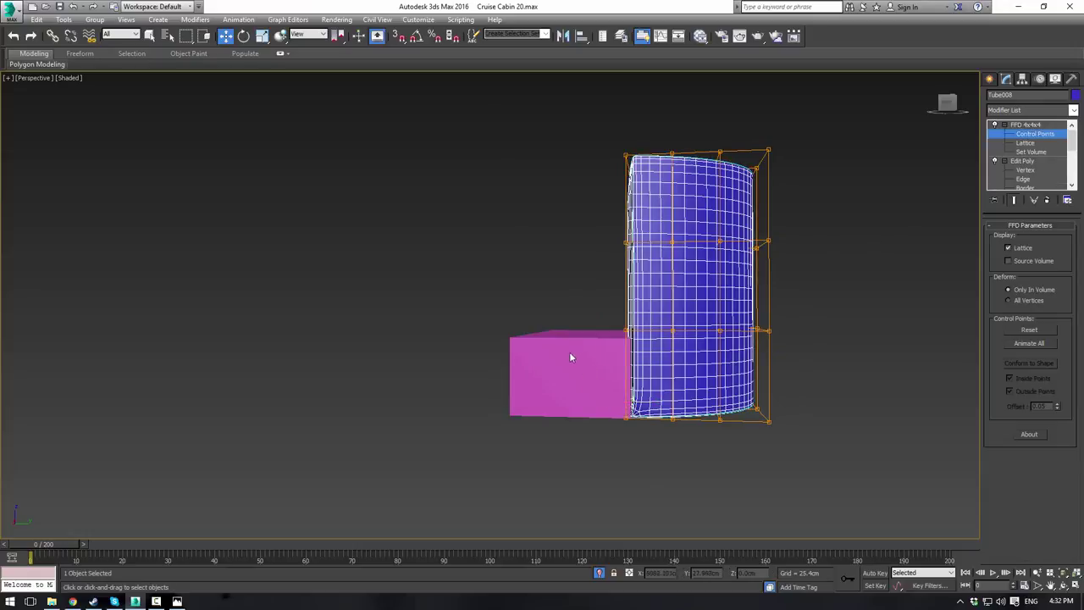
{"action": "key", "text": "alt+w"}
{"action": "middle_click_drag", "start_coordinate": [307, 446], "coordinate": [317, 438]}
{"action": "scroll", "coordinate": [317, 438], "scroll_direction": "up", "scroll_amount": 4}
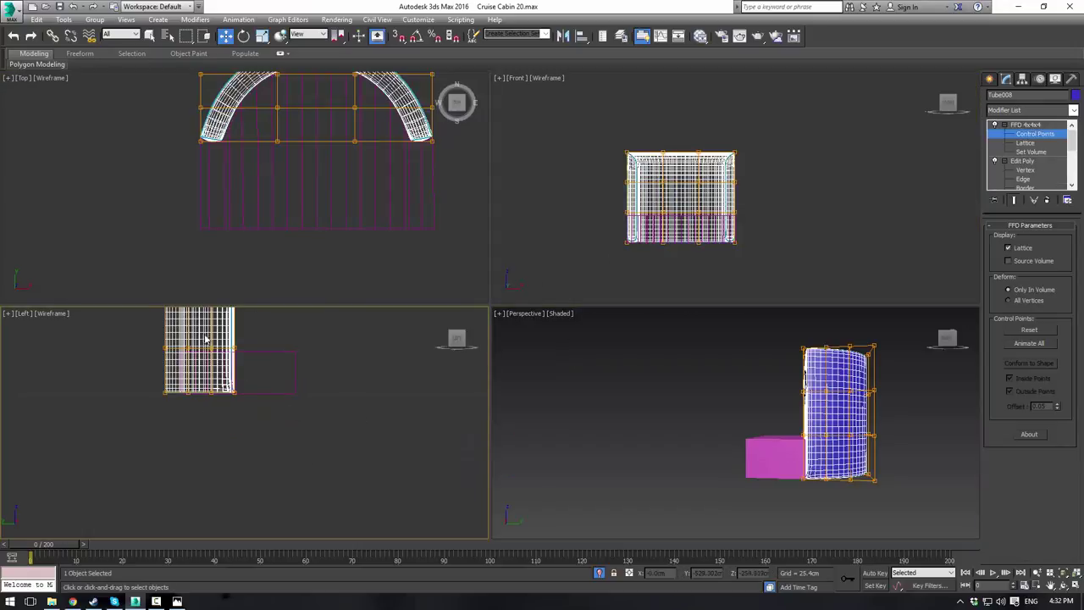
{"action": "middle_click_drag", "start_coordinate": [207, 339], "coordinate": [242, 409]}
{"action": "left_click_drag", "start_coordinate": [271, 492], "coordinate": [291, 466]}
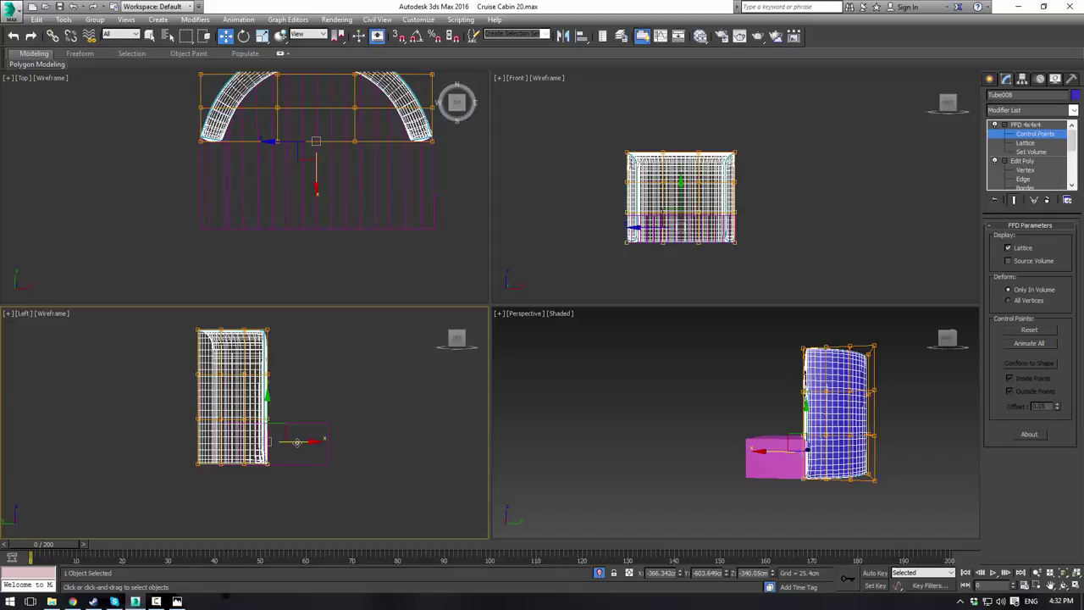
{"action": "left_click_drag", "start_coordinate": [297, 442], "coordinate": [302, 443]}
{"action": "left_click_drag", "start_coordinate": [268, 374], "coordinate": [298, 375]}
{"action": "left_click", "coordinate": [359, 390]}
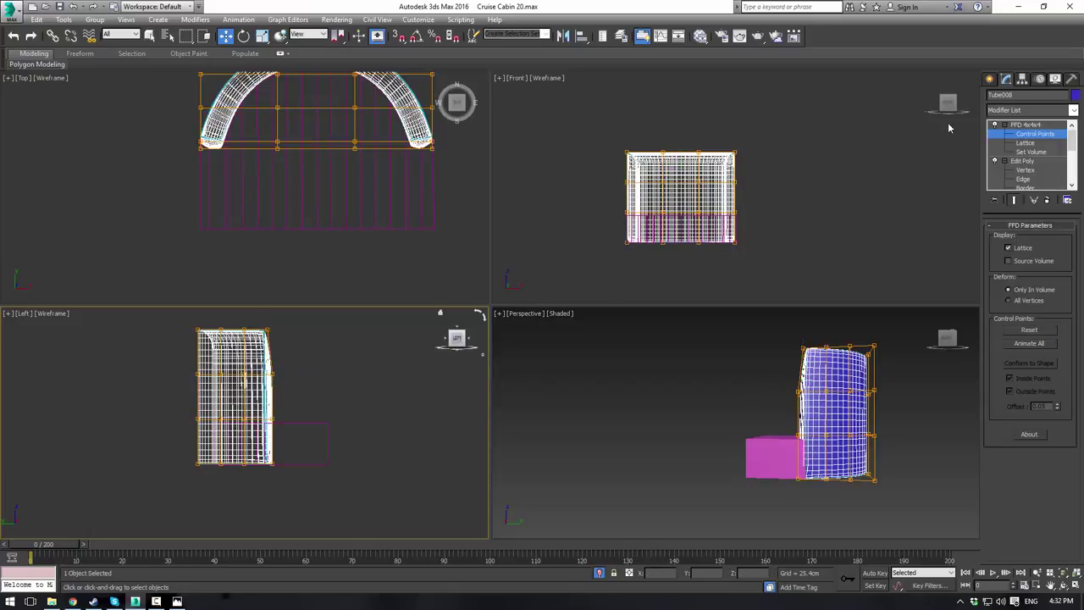
Step: Leave the FFD control points, maximize the Perspective view around the chair and deselect the backrest shell
{"action": "left_click", "coordinate": [1047, 126]}
{"action": "left_click", "coordinate": [898, 411]}
{"action": "middle_click_drag", "start_coordinate": [865, 425], "coordinate": [771, 438]}
{"action": "middle_click_drag", "start_coordinate": [771, 438], "coordinate": [845, 462], "text": "alt"}
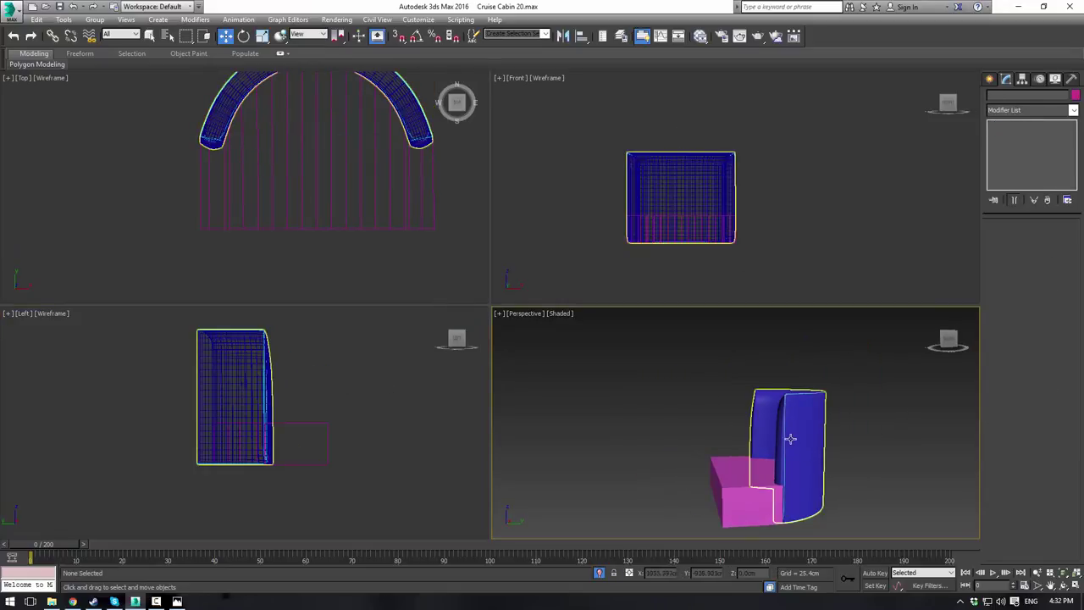
{"action": "key", "text": "alt+w"}
{"action": "mouse_move", "coordinate": [610, 359]}
{"action": "middle_mouse_down", "text": "alt"}
{"action": "mouse_move", "coordinate": [706, 362]}
{"action": "mouse_move", "coordinate": [622, 359]}
{"action": "middle_mouse_up", "text": "alt"}
{"action": "left_click", "coordinate": [649, 366]}
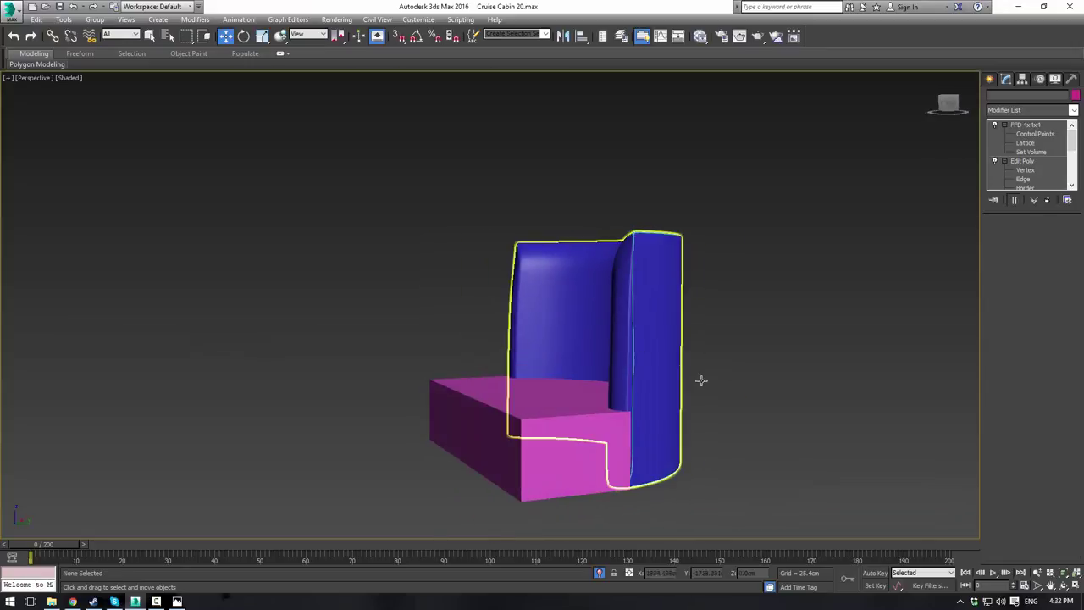
{"action": "key", "text": "ctrl+z"}
{"action": "left_click", "coordinate": [854, 350]}
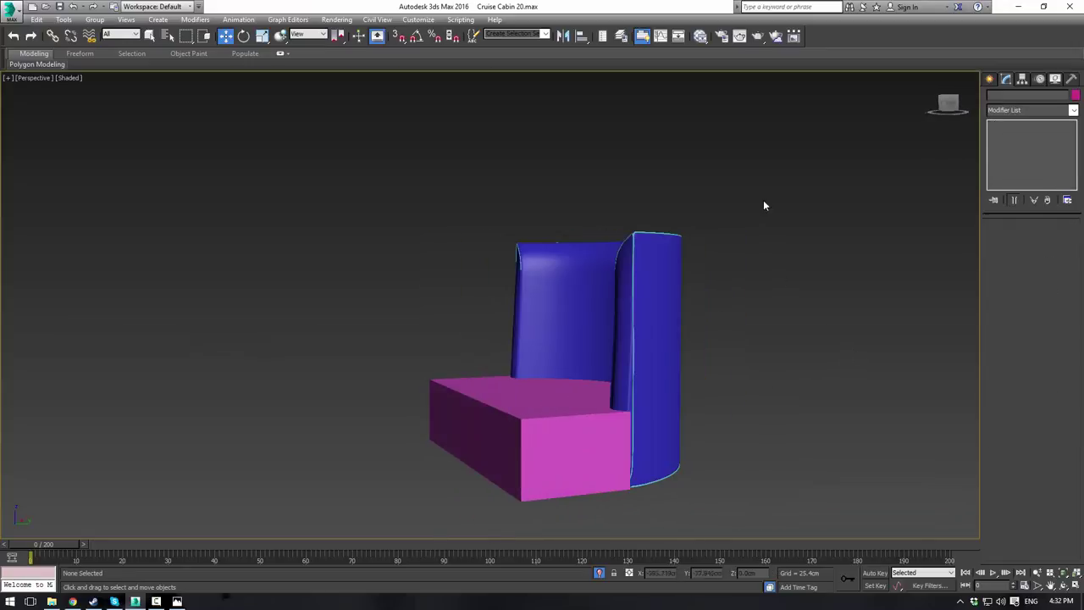
Step: Select the two backrest objects together and combine them into a group
{"action": "left_click_drag", "start_coordinate": [763, 203], "coordinate": [530, 277]}
{"action": "left_click", "coordinate": [95, 20]}
{"action": "left_click", "coordinate": [120, 37]}
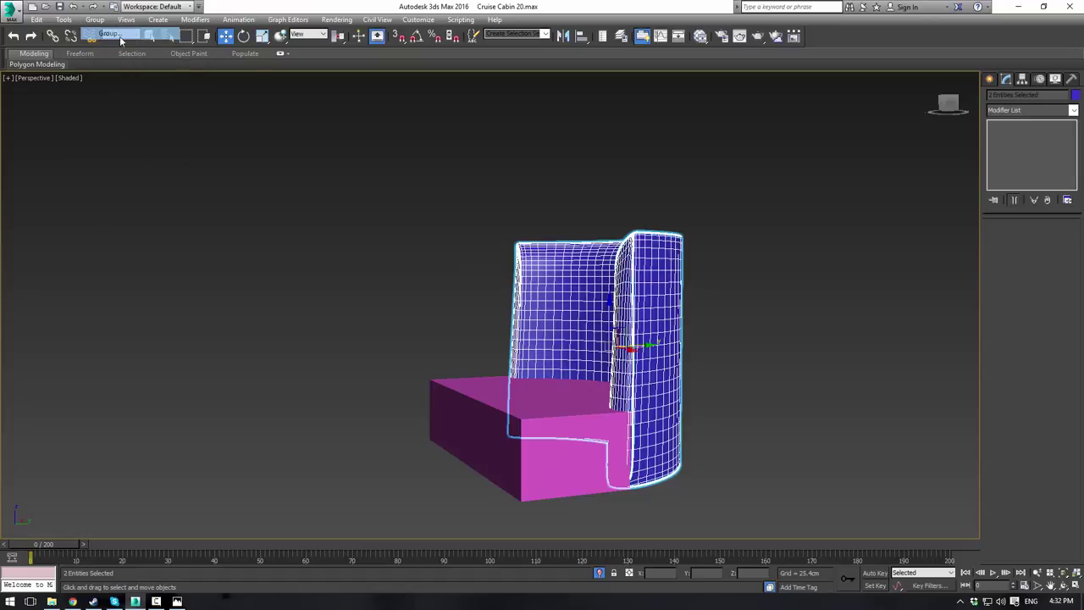
{"action": "left_click", "coordinate": [556, 315]}
Step: Apply an FFD 4x4x4 modifier to the backrest group and enter its control-point level
{"action": "left_click", "coordinate": [1074, 111]}
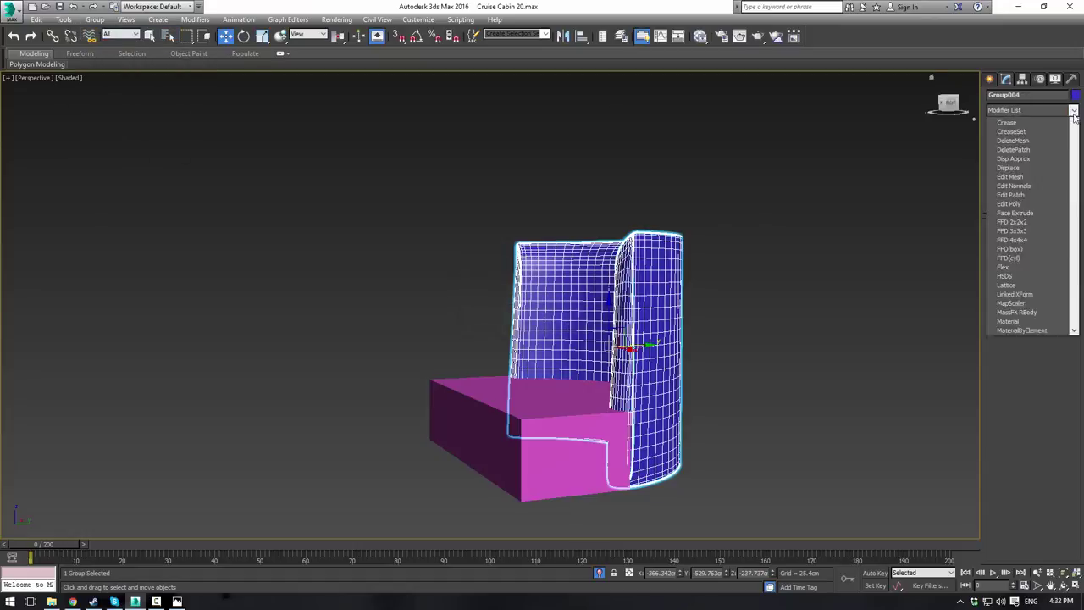
{"action": "key", "text": "f"}
{"action": "key", "text": "f"}
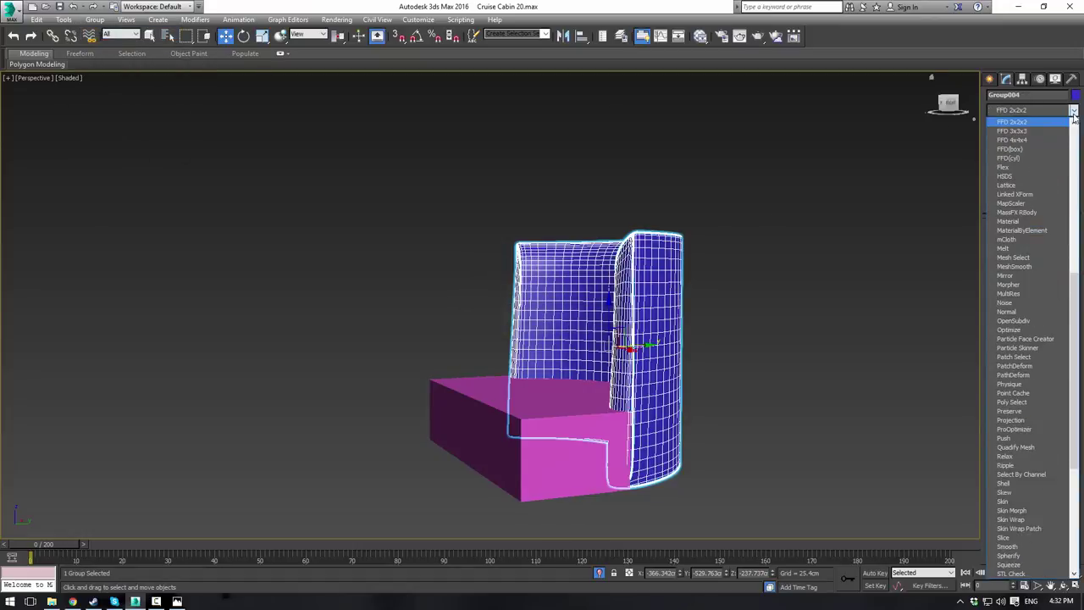
{"action": "key", "text": "Down"}
{"action": "key", "text": "Down"}
{"action": "key", "text": "Return"}
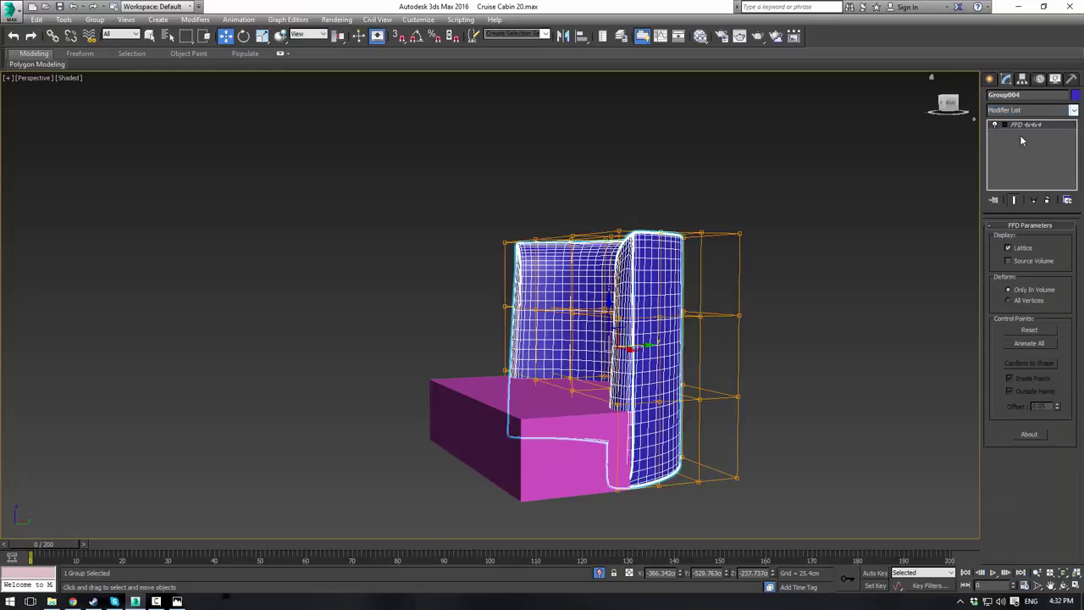
{"action": "left_click", "coordinate": [1006, 125]}
{"action": "left_click", "coordinate": [1032, 134]}
Step: Try to move the lower front control points of the group's lattice toward the seat, and undo the second shift
{"action": "middle_click_drag", "start_coordinate": [703, 353], "coordinate": [670, 351], "text": "alt"}
{"action": "left_click_drag", "start_coordinate": [569, 496], "coordinate": [569, 496]}
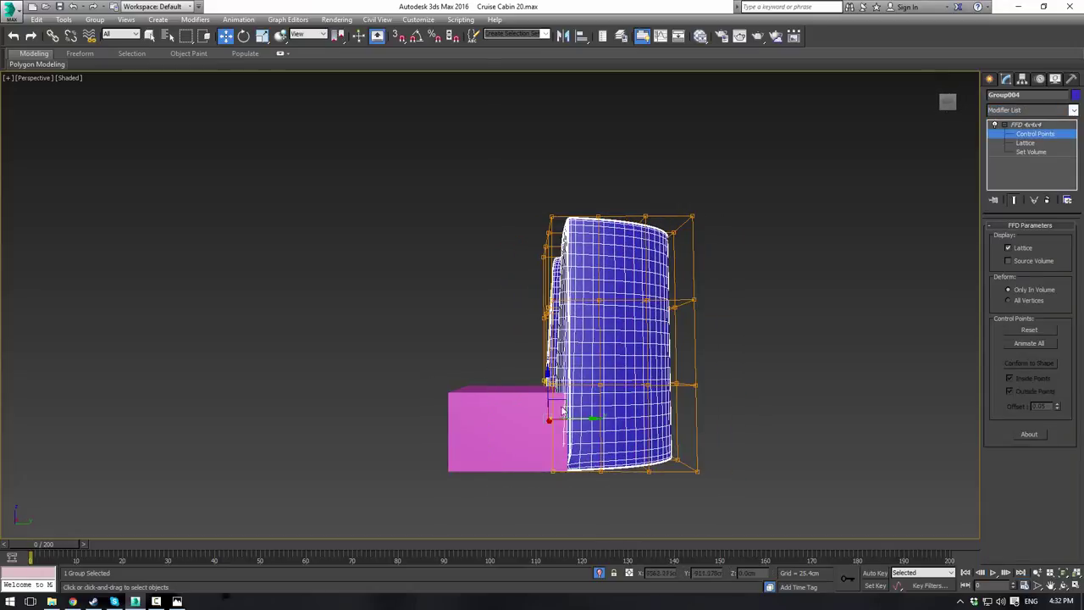
{"action": "mouse_move", "coordinate": [578, 419]}
{"action": "left_mouse_down"}
{"action": "mouse_move", "coordinate": [561, 418]}
{"action": "mouse_move", "coordinate": [570, 419]}
{"action": "left_mouse_up"}
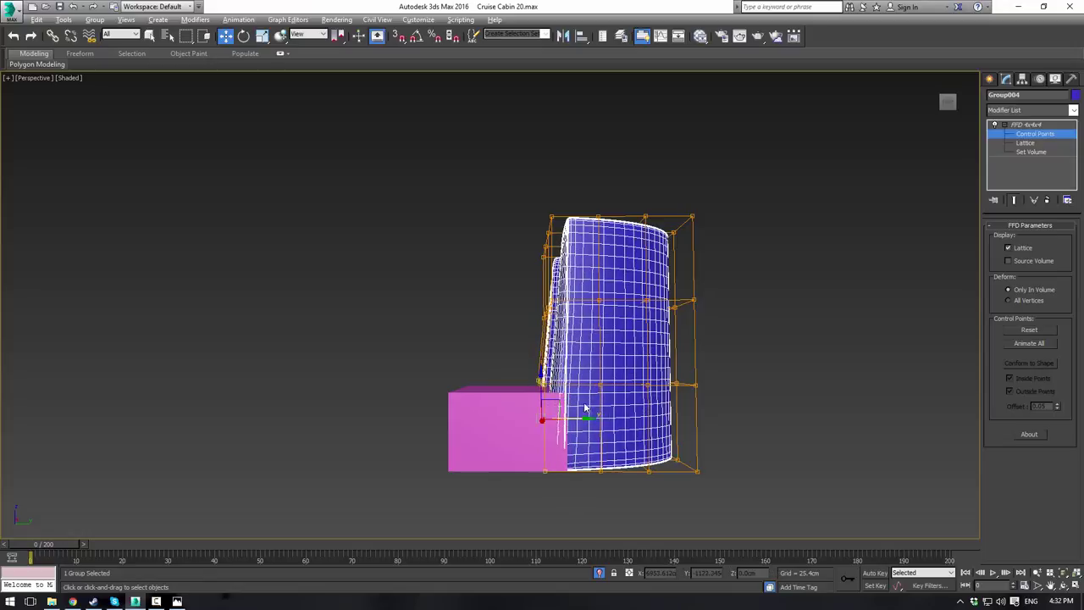
{"action": "middle_click_drag", "start_coordinate": [581, 408], "coordinate": [600, 410], "text": "alt"}
{"action": "mouse_move", "coordinate": [572, 416]}
{"action": "left_mouse_down"}
{"action": "mouse_move", "coordinate": [166, 354]}
{"action": "mouse_move", "coordinate": [273, 399]}
{"action": "mouse_move", "coordinate": [553, 424]}
{"action": "left_mouse_up"}
{"action": "key", "text": "ctrl+z"}
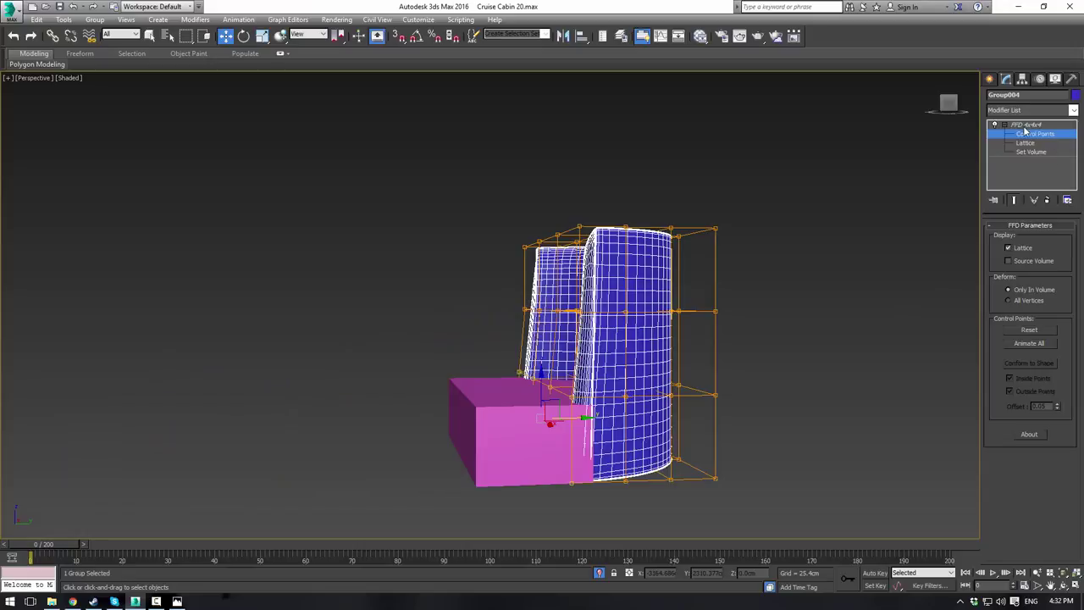
Step: Leave the control points, delete the group's FFD 4x4x4 modifier and deselect the backrest
{"action": "left_click", "coordinate": [1024, 126]}
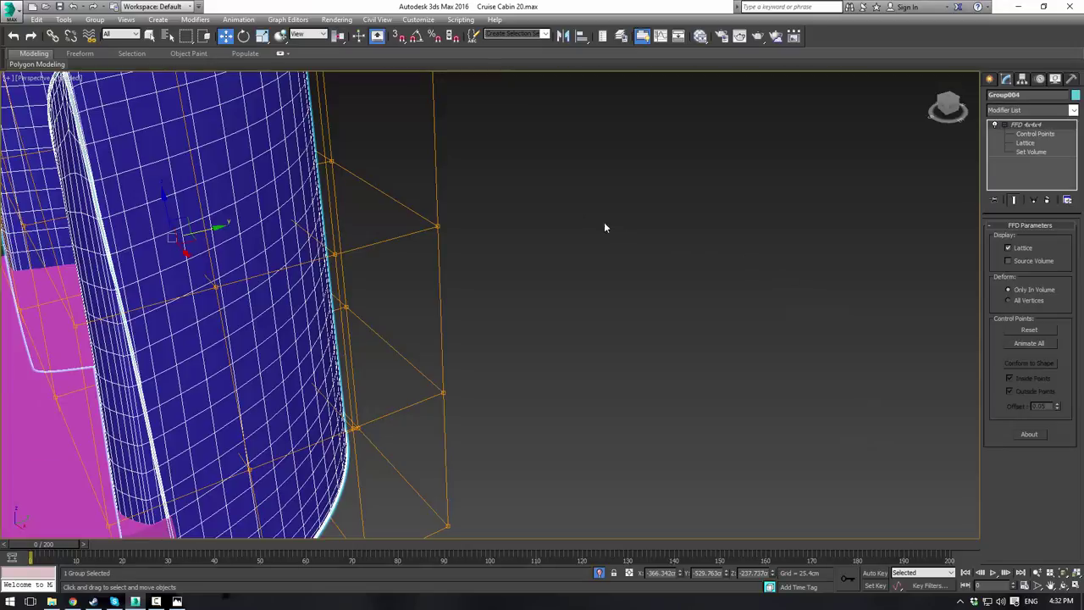
{"action": "left_click", "coordinate": [578, 209]}
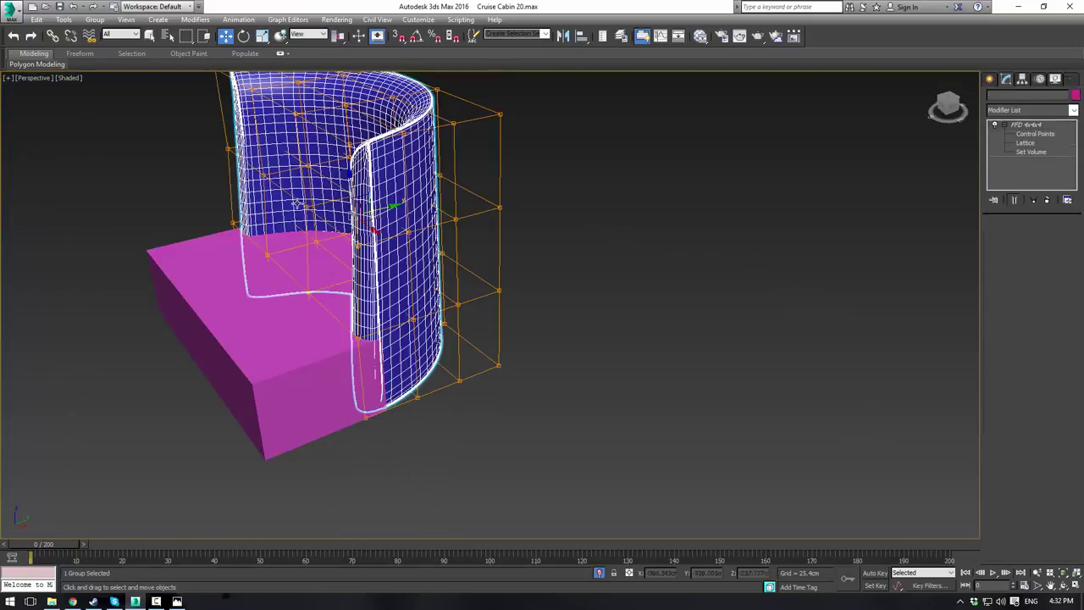
{"action": "right_click", "coordinate": [1047, 127]}
{"action": "left_click", "coordinate": [1012, 148]}
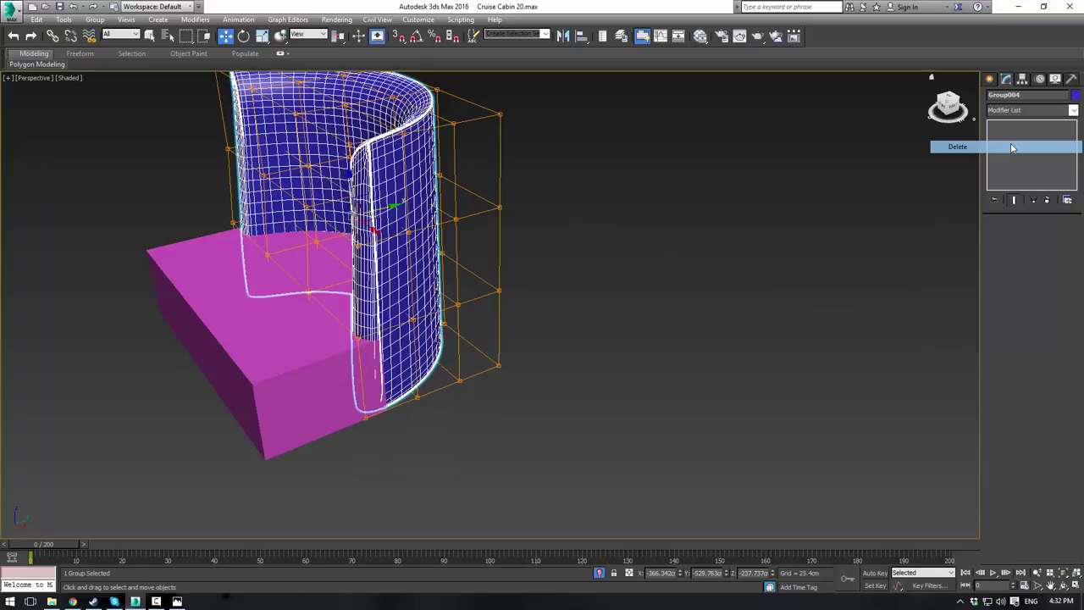
{"action": "left_click", "coordinate": [720, 240]}
{"action": "mouse_move", "coordinate": [500, 244]}
{"action": "middle_mouse_down", "text": "alt"}
{"action": "mouse_move", "coordinate": [671, 260]}
{"action": "mouse_move", "coordinate": [481, 246]}
{"action": "mouse_move", "coordinate": [500, 252]}
{"action": "middle_mouse_up", "text": "alt"}
Step: Undo the modifier deletion, the lattice edits and the grouping of the backrest, then clear the selection
{"action": "key", "text": "ctrl+z"}
{"action": "key", "text": "ctrl+z"}
{"action": "key", "text": "ctrl+z"}
{"action": "key", "text": "ctrl+z"}
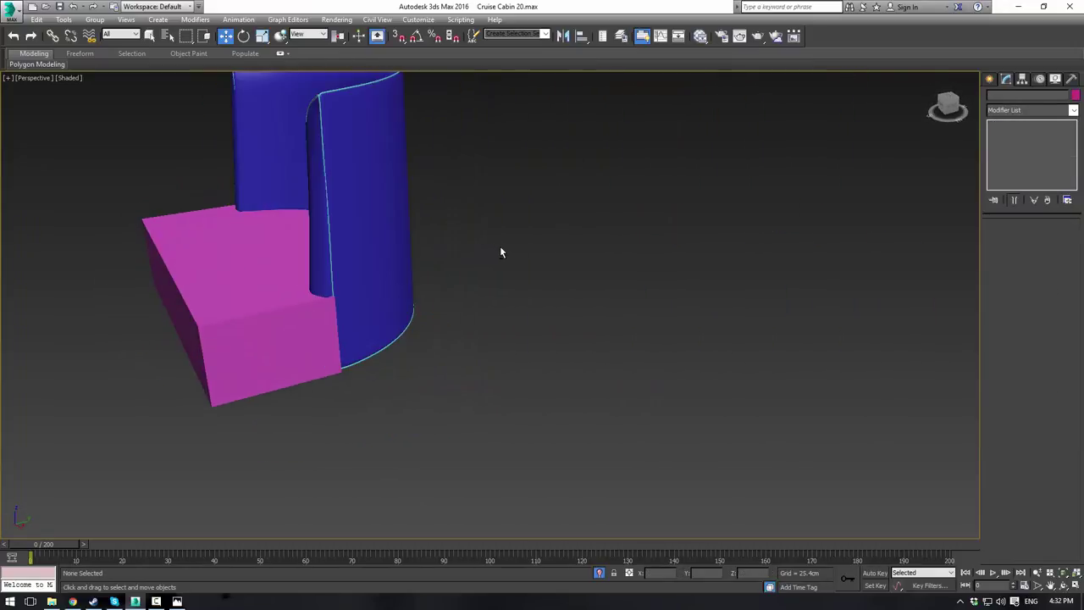
{"action": "key", "text": "ctrl+z"}
{"action": "left_click", "coordinate": [593, 311]}
{"action": "middle_click_drag", "start_coordinate": [592, 310], "coordinate": [559, 288], "text": "alt"}
{"action": "left_click", "coordinate": [561, 288]}
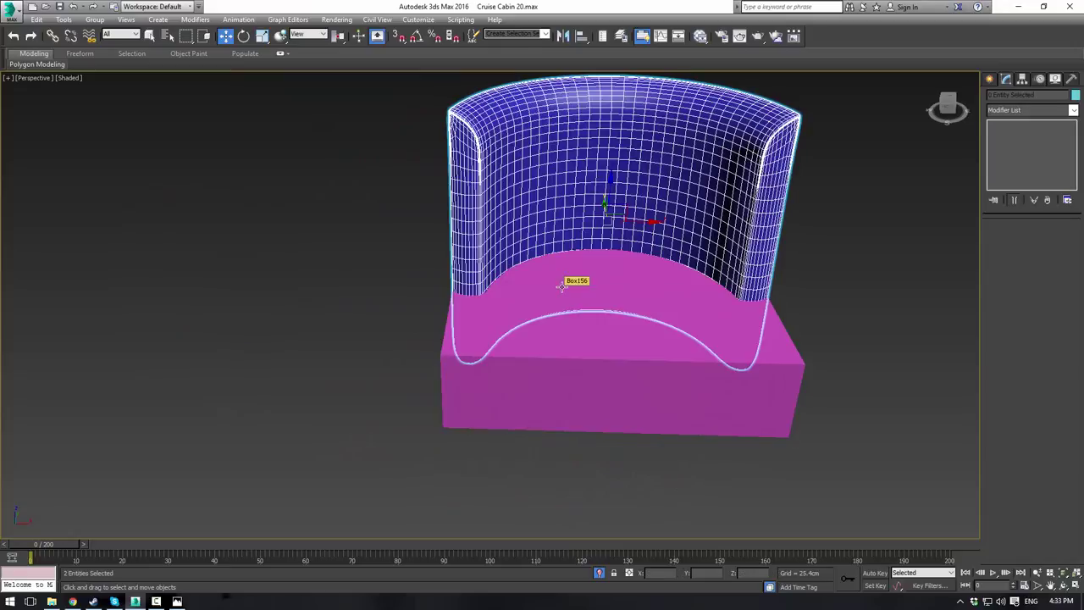
{"action": "key", "text": "ctrl+z"}
{"action": "key", "text": "ctrl+z"}
{"action": "key", "text": "ctrl+z"}
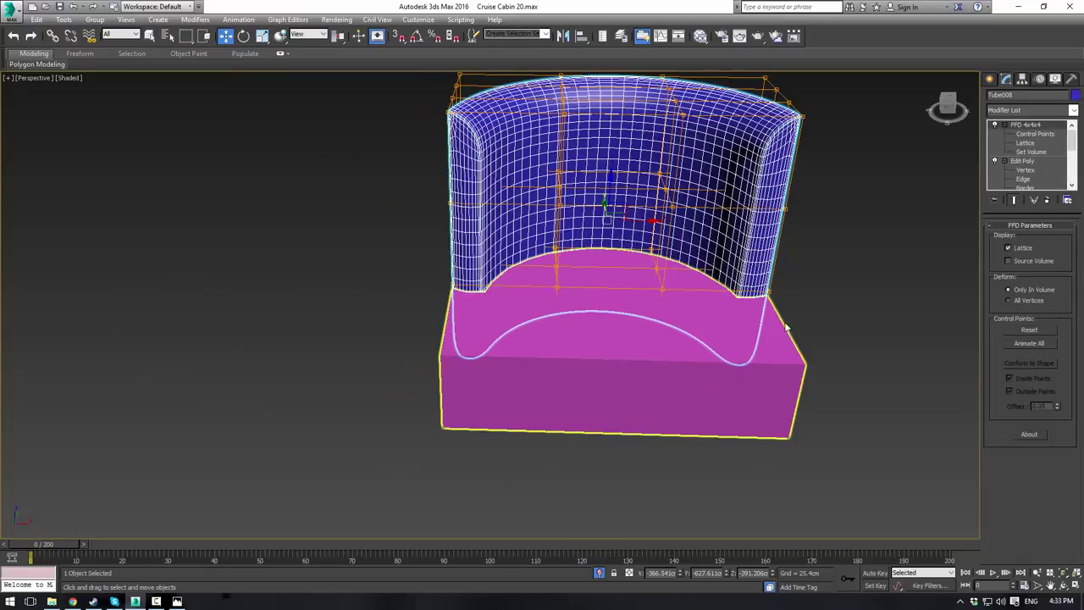
{"action": "key", "text": "ctrl+z"}
{"action": "left_click", "coordinate": [865, 302]}
{"action": "middle_click_drag", "start_coordinate": [866, 302], "coordinate": [820, 300], "text": "alt"}
Step: Select the seat box and, at polygon level, select its side polygons all the way around
{"action": "left_click", "coordinate": [573, 303]}
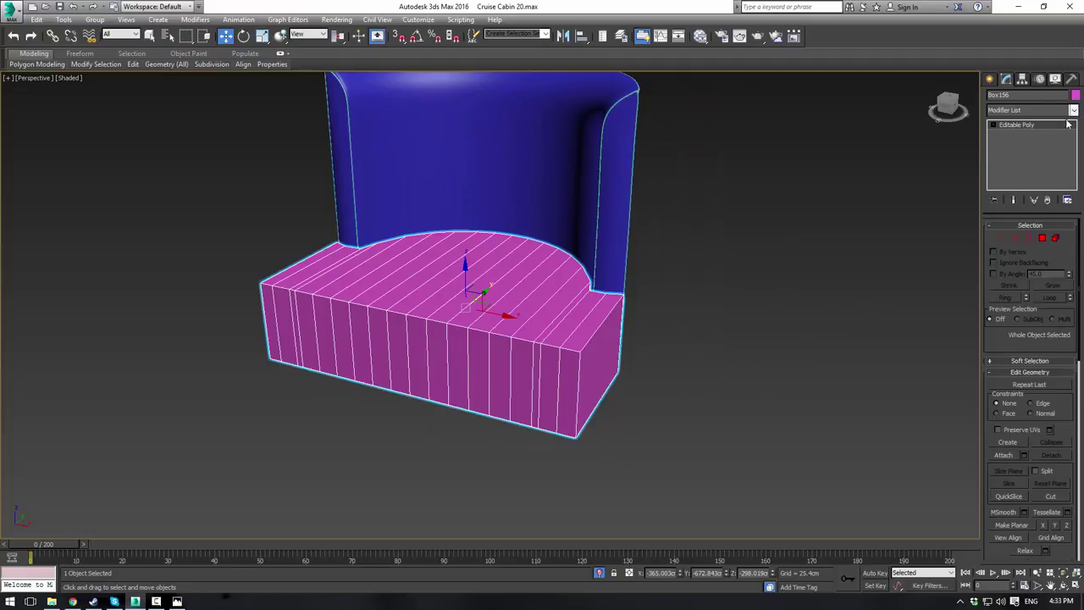
{"action": "left_click", "coordinate": [1042, 238]}
{"action": "middle_click_drag", "start_coordinate": [542, 293], "coordinate": [581, 255], "text": "alt"}
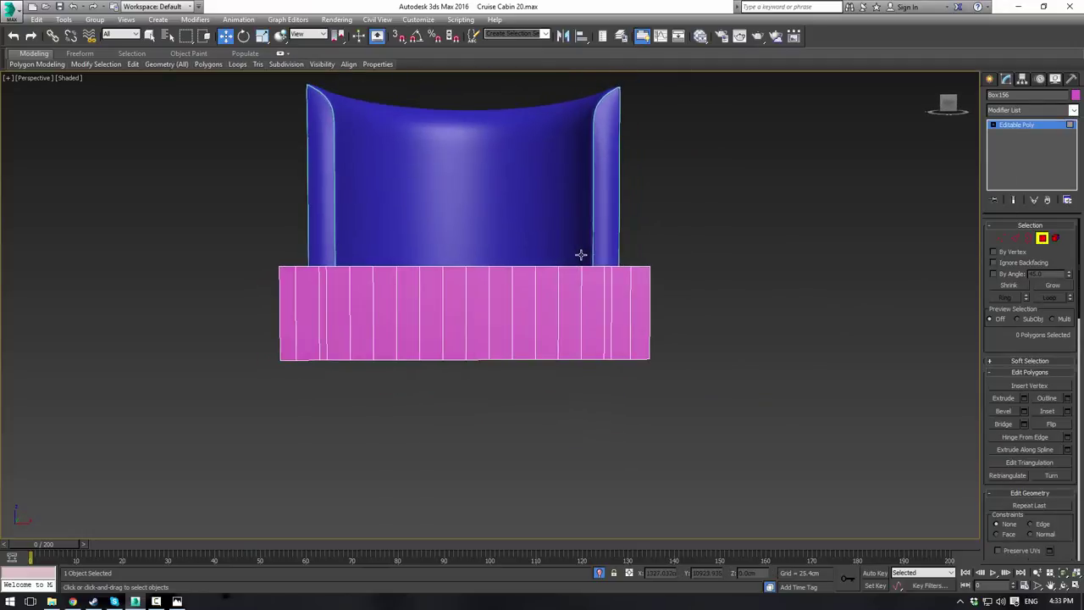
{"action": "left_click_drag", "start_coordinate": [635, 340], "coordinate": [794, 325]}
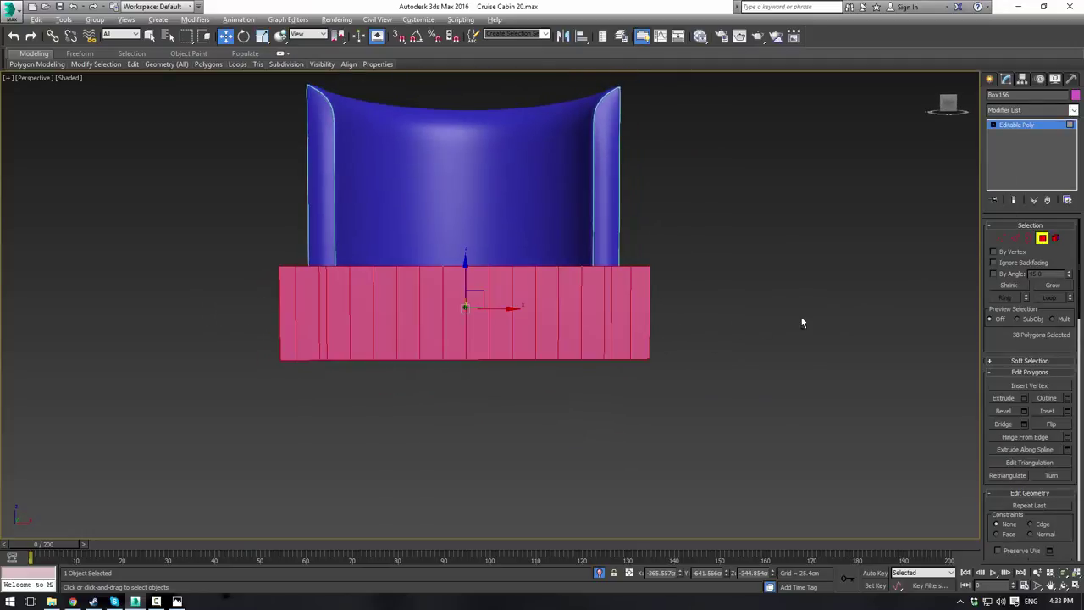
{"action": "middle_click_drag", "start_coordinate": [802, 319], "coordinate": [723, 342], "text": "alt"}
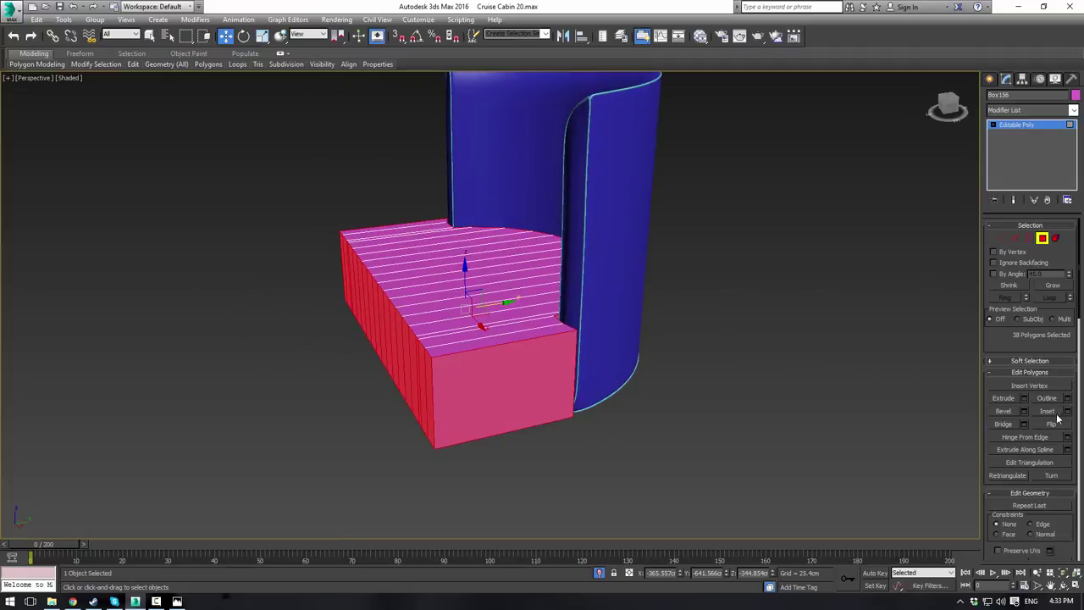
{"action": "left_click_drag", "start_coordinate": [997, 332], "coordinate": [998, 248]}
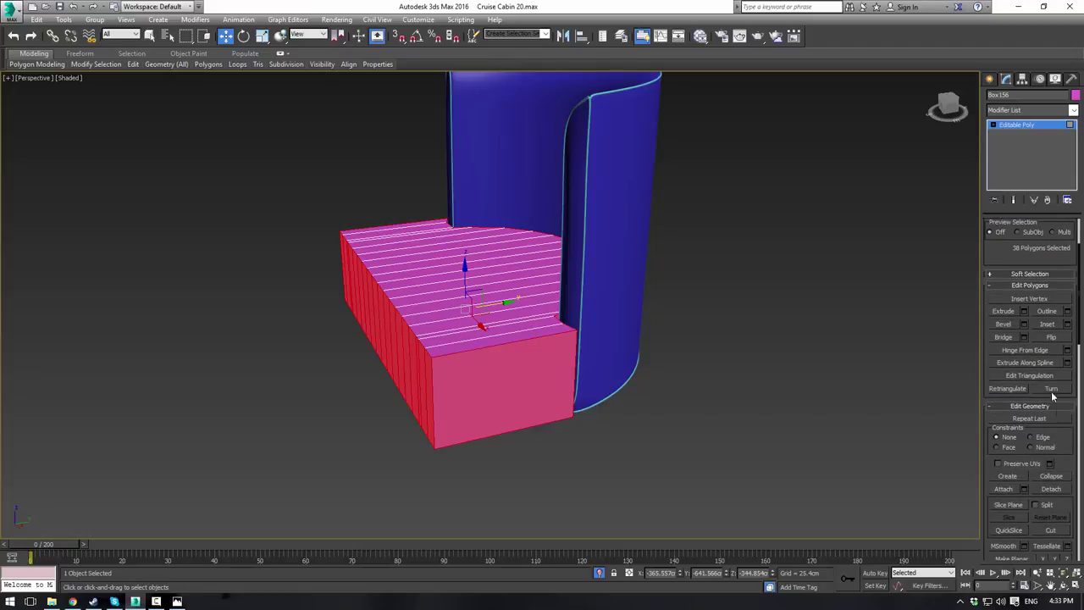
{"action": "left_click_drag", "start_coordinate": [1003, 266], "coordinate": [1015, 372]}
Step: Select the seat box's vertical edges and connect them with 2 segments at a pinch of 96
{"action": "left_click", "coordinate": [1015, 240]}
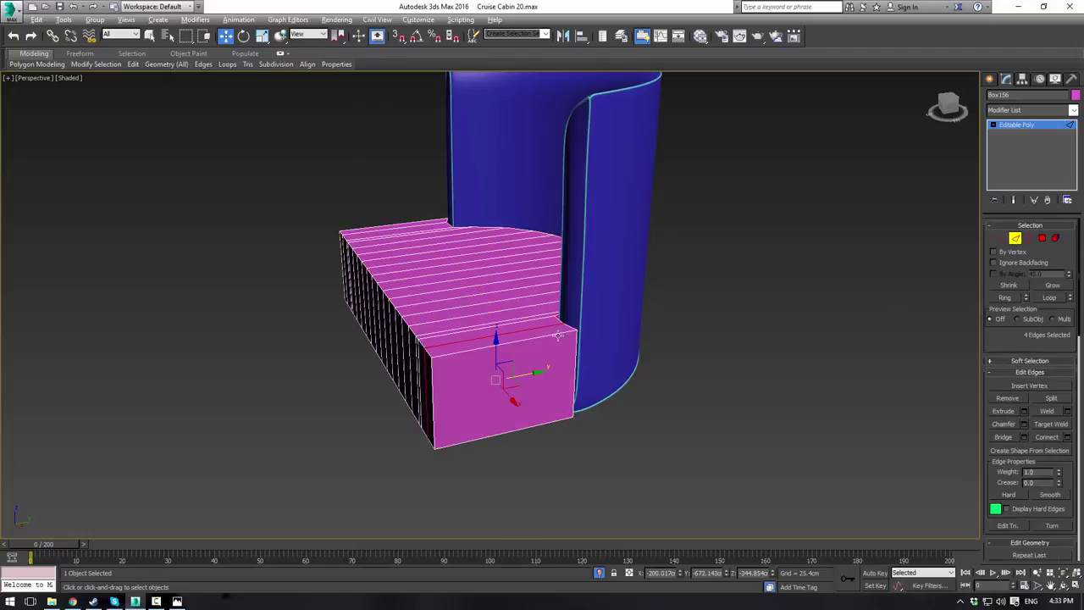
{"action": "middle_click_drag", "start_coordinate": [517, 343], "coordinate": [665, 298], "text": "alt"}
{"action": "left_click_drag", "start_coordinate": [547, 415], "coordinate": [591, 418]}
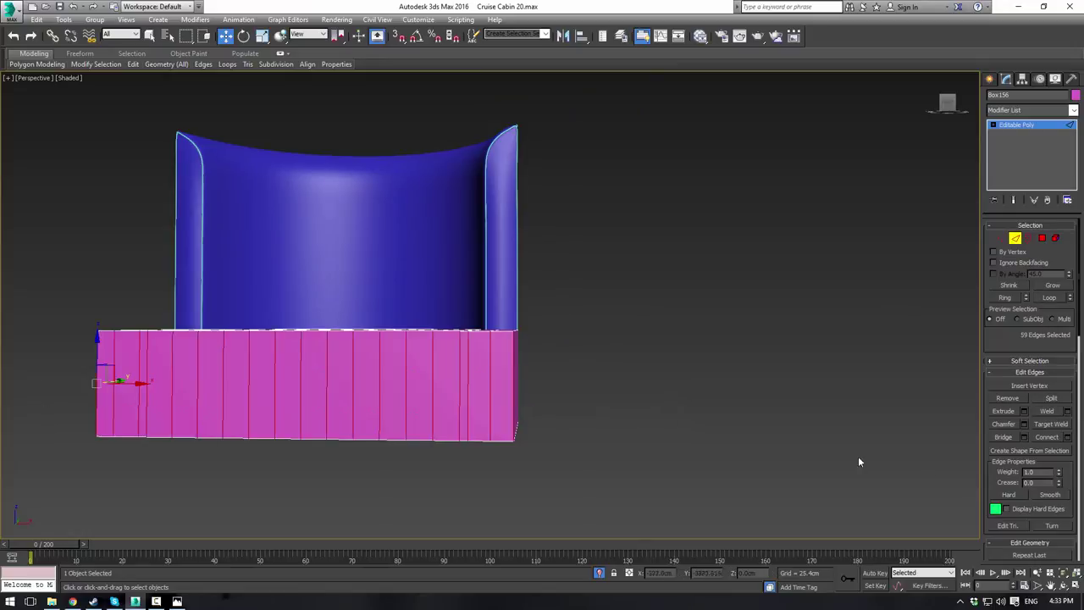
{"action": "left_click", "coordinate": [1068, 438]}
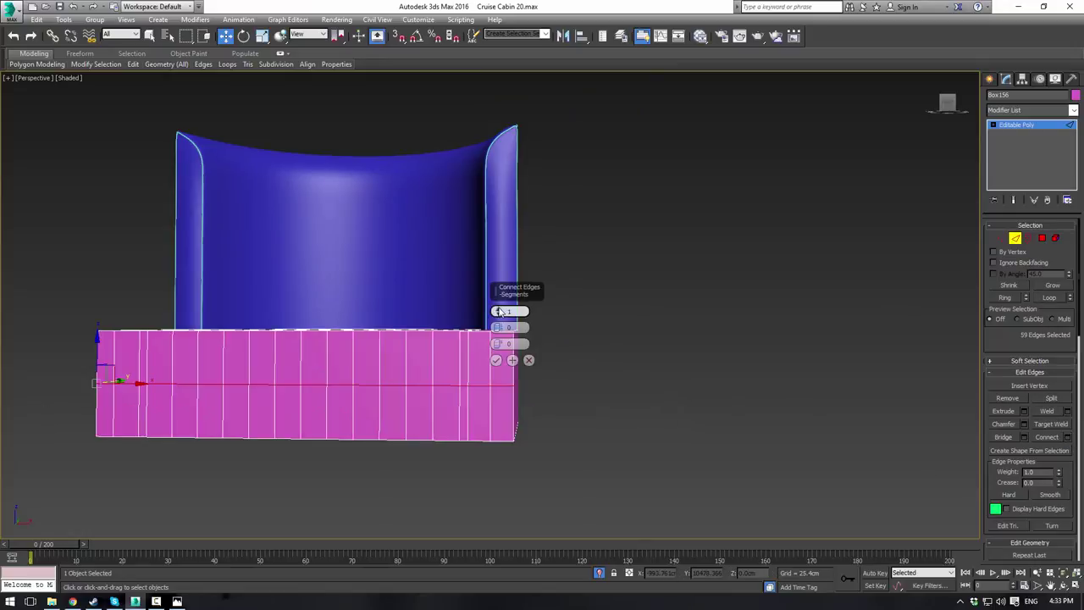
{"action": "left_click", "coordinate": [499, 308]}
{"action": "left_click_drag", "start_coordinate": [499, 347], "coordinate": [485, 111]}
{"action": "right_click", "coordinate": [502, 348]}
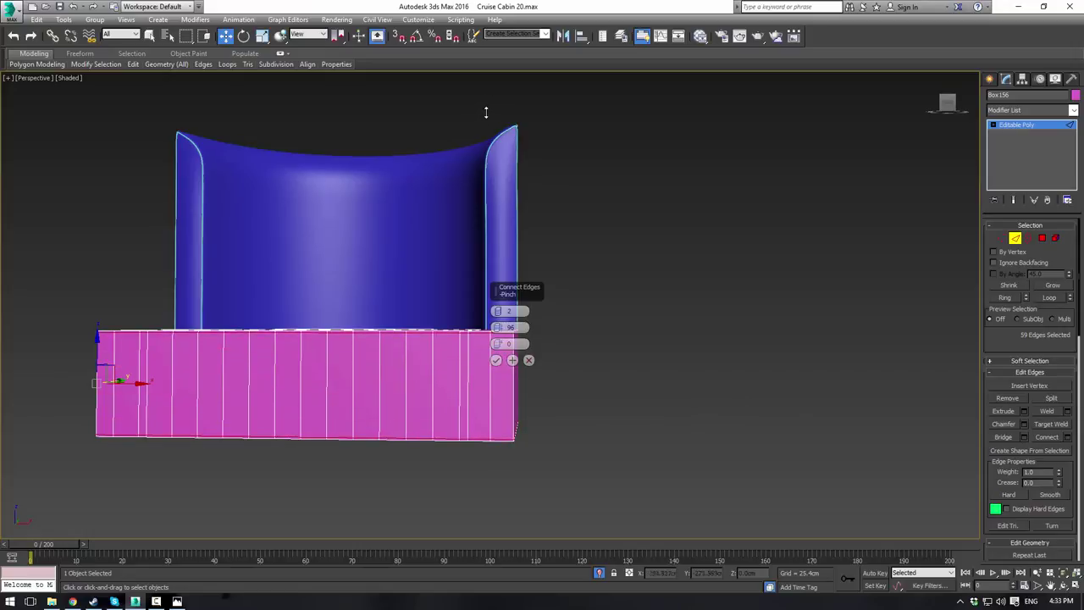
{"action": "left_click", "coordinate": [496, 360]}
{"action": "middle_click_drag", "start_coordinate": [630, 351], "coordinate": [616, 368], "text": "alt"}
Step: Select the seat box's front right vertical corner edges, leaving out the adjoining horizontal edges
{"action": "left_click", "coordinate": [405, 460]}
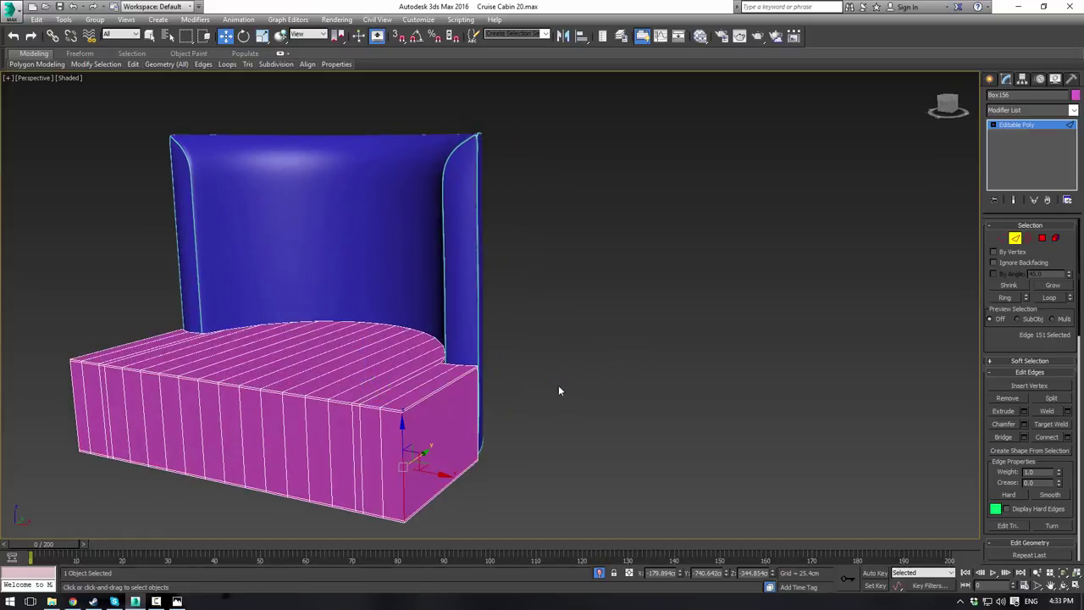
{"action": "left_click", "coordinate": [1051, 287]}
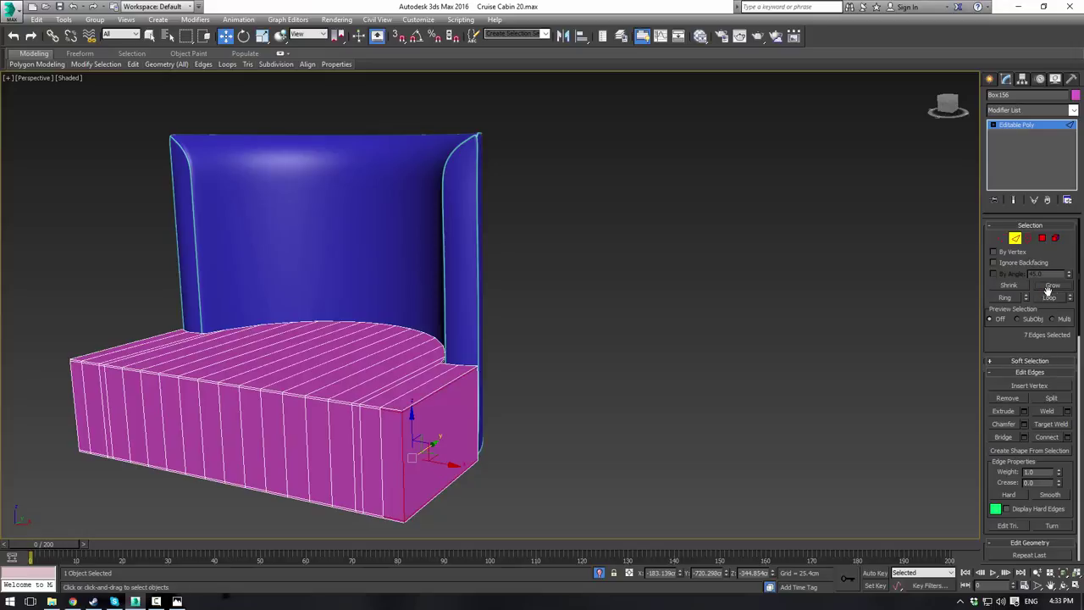
{"action": "left_click", "coordinate": [393, 410], "text": "alt"}
{"action": "left_click", "coordinate": [447, 384], "text": "alt"}
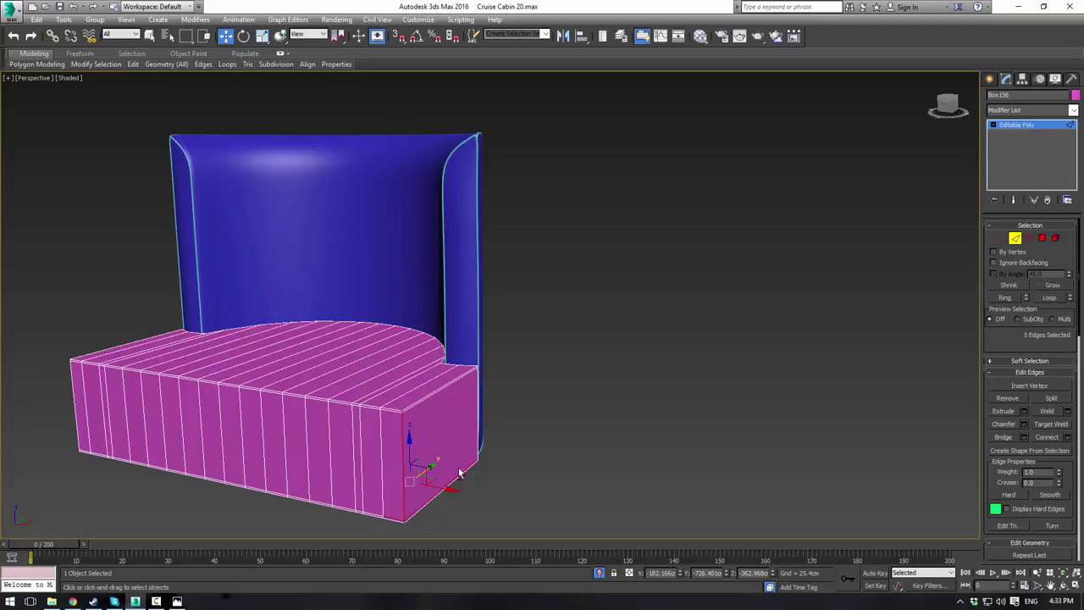
{"action": "left_click", "coordinate": [459, 476], "text": "alt"}
{"action": "left_click", "coordinate": [411, 513], "text": "alt"}
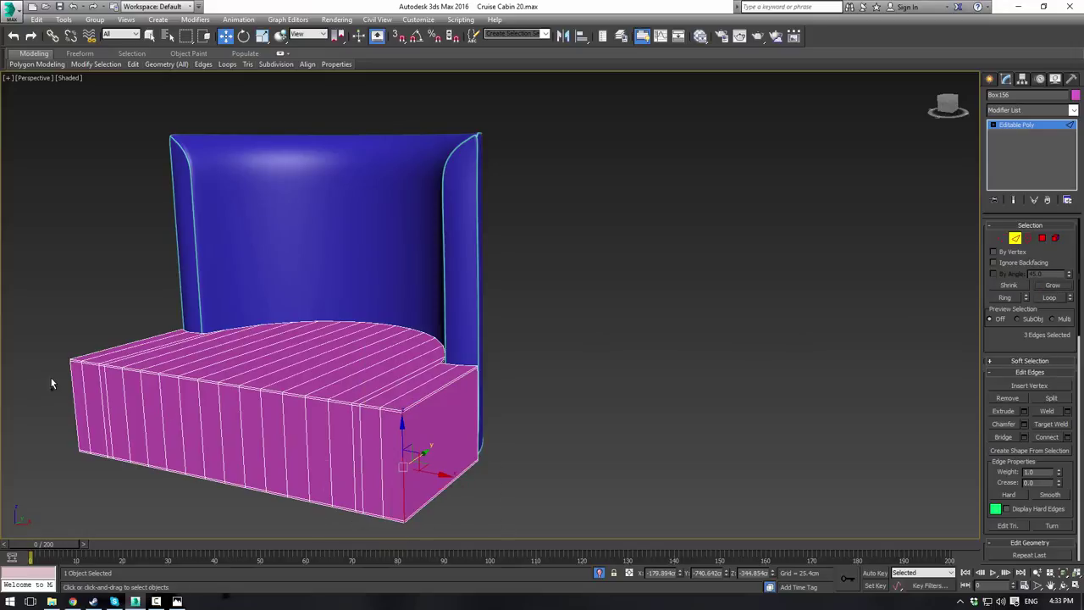
Step: Add the seat box's front left vertical corner edge and the short segment at its upper end to the selection
{"action": "left_click", "coordinate": [71, 397], "text": "ctrl"}
{"action": "left_click", "coordinate": [71, 398]}
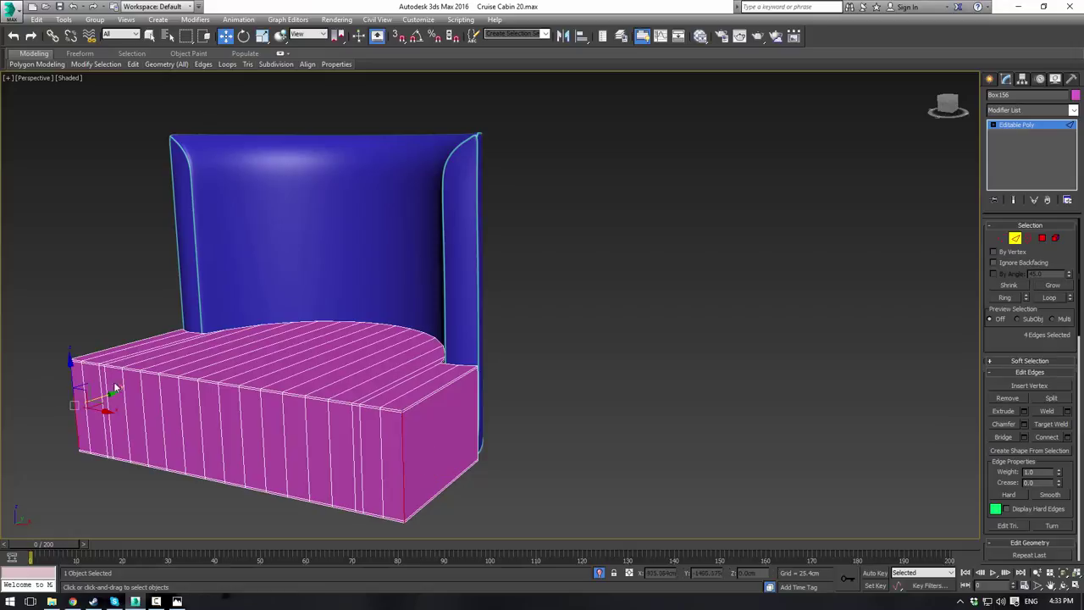
{"action": "scroll", "coordinate": [72, 399], "scroll_direction": "up", "scroll_amount": 5}
{"action": "middle_click_drag", "start_coordinate": [72, 399], "coordinate": [295, 341]}
{"action": "scroll", "coordinate": [450, 348], "scroll_direction": "up", "scroll_amount": 1}
{"action": "scroll", "coordinate": [593, 340], "scroll_direction": "down", "scroll_amount": 1}
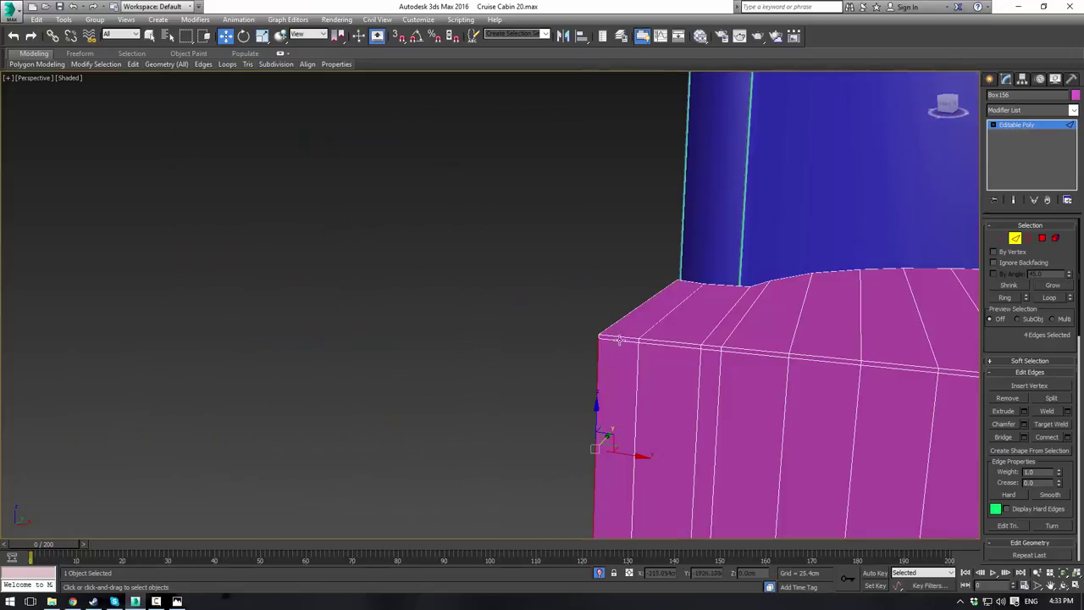
{"action": "scroll", "coordinate": [614, 355], "scroll_direction": "up", "scroll_amount": 1}
{"action": "scroll", "coordinate": [544, 323], "scroll_direction": "down", "scroll_amount": 1}
{"action": "scroll", "coordinate": [544, 323], "scroll_direction": "up", "scroll_amount": 1}
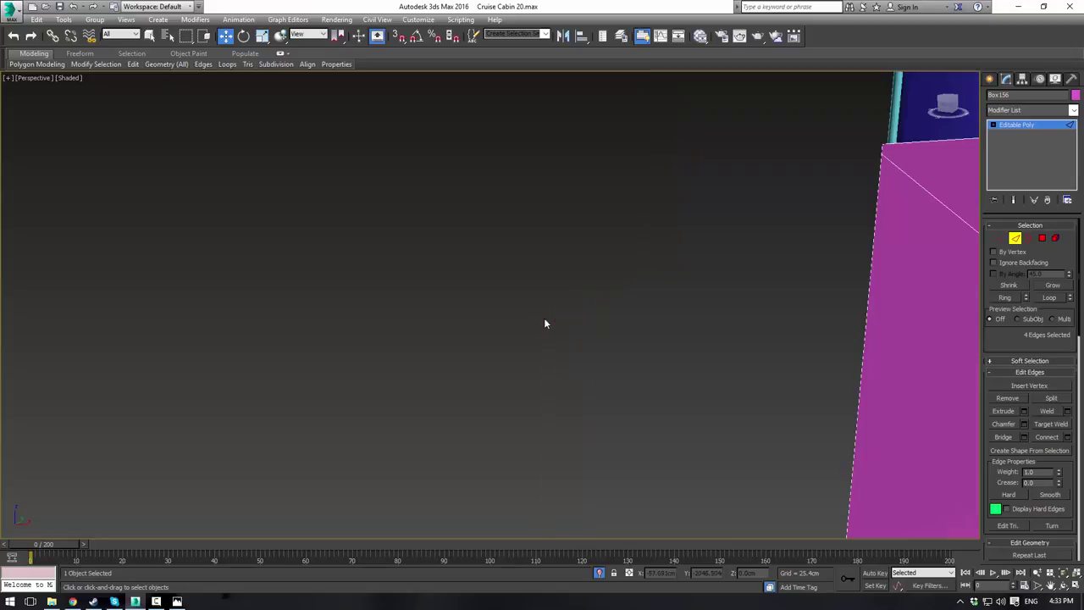
{"action": "scroll", "coordinate": [713, 353], "scroll_direction": "down", "scroll_amount": 5}
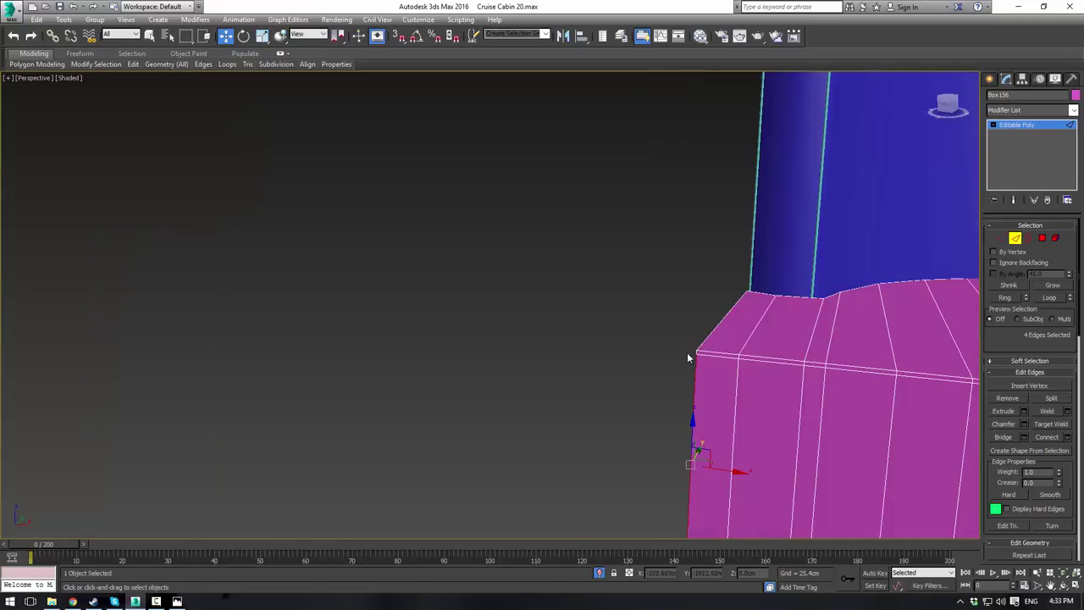
{"action": "left_click", "coordinate": [696, 352], "text": "ctrl"}
Step: Select all edges of the seat box and switch to the four-viewport layout with the Top view framed on the chair
{"action": "middle_click_drag", "start_coordinate": [788, 382], "coordinate": [665, 323]}
{"action": "scroll", "coordinate": [664, 323], "scroll_direction": "down", "scroll_amount": 4}
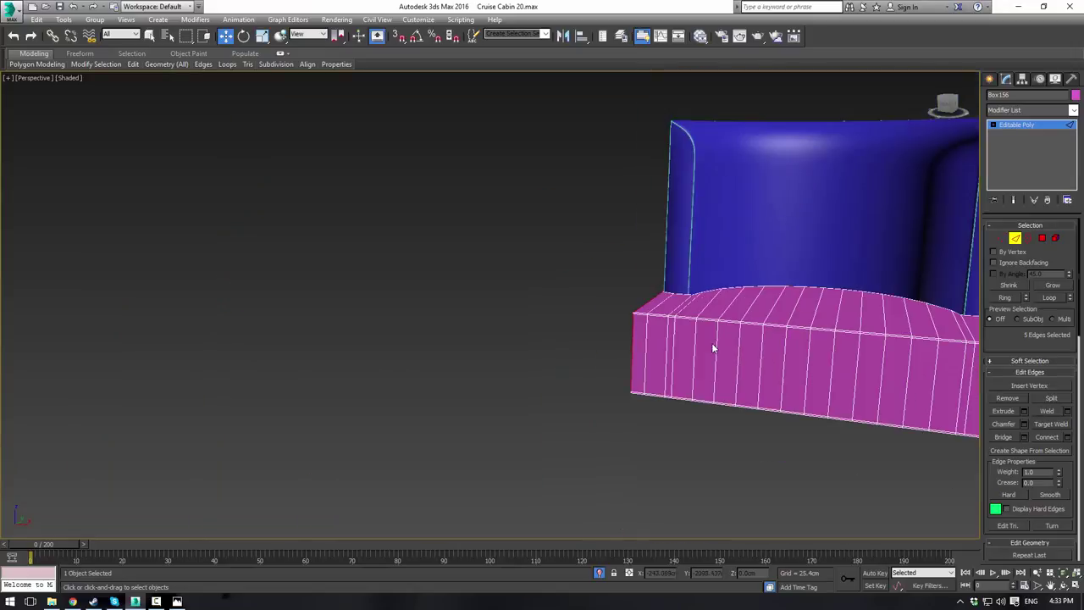
{"action": "middle_click_drag", "start_coordinate": [826, 363], "coordinate": [680, 296]}
{"action": "left_click_drag", "start_coordinate": [534, 261], "coordinate": [900, 472]}
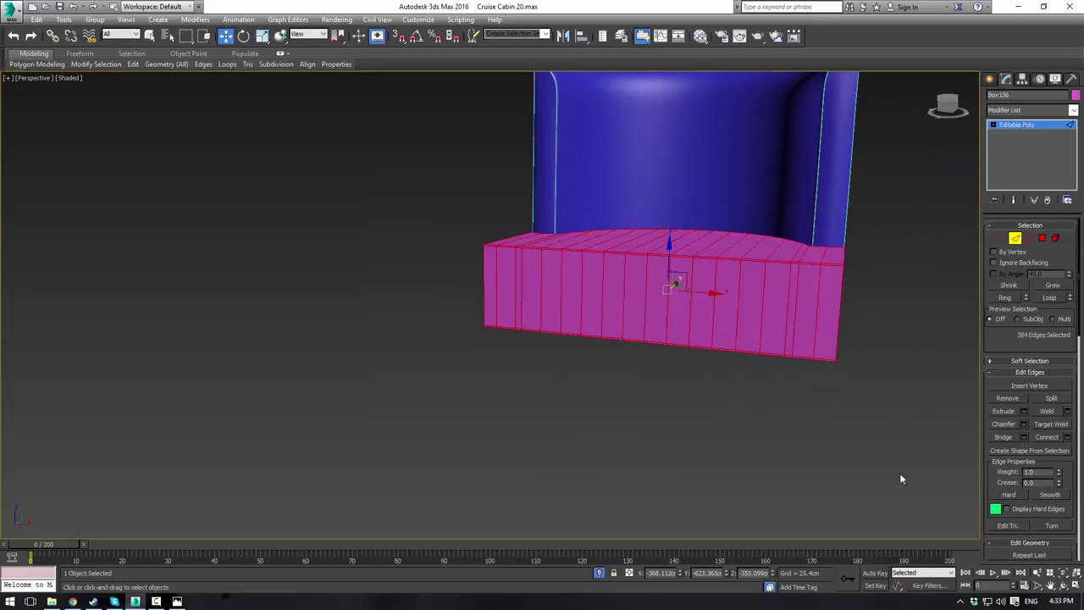
{"action": "middle_click_drag", "start_coordinate": [667, 293], "coordinate": [690, 352], "text": "alt"}
{"action": "key", "text": "alt+w"}
{"action": "middle_click_drag", "start_coordinate": [295, 92], "coordinate": [271, 167]}
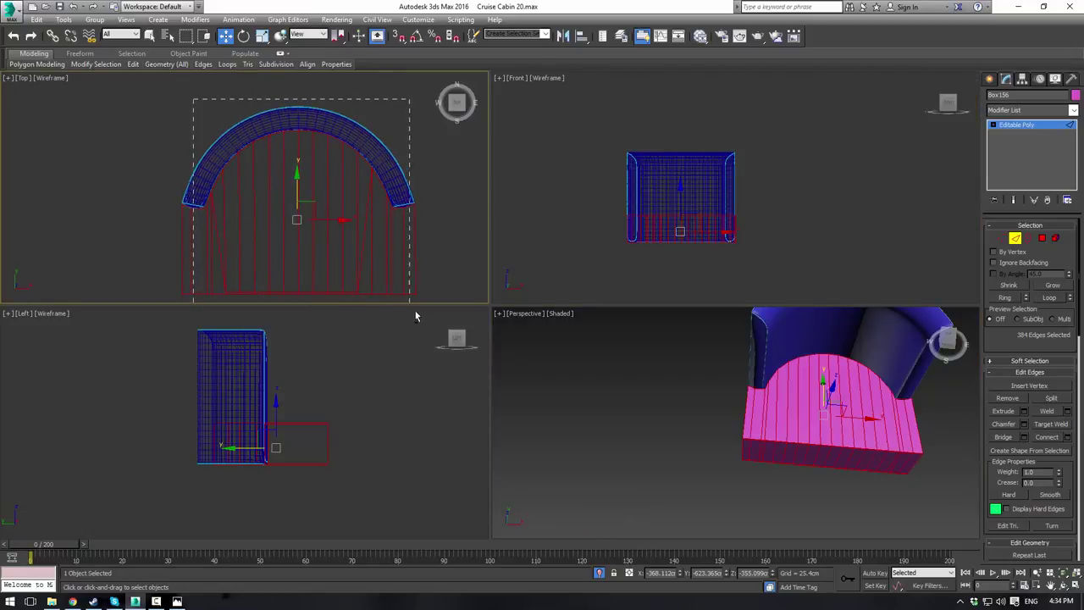
{"action": "left_click_drag", "start_coordinate": [416, 311], "coordinate": [413, 310], "text": "alt"}
{"action": "left_click_drag", "start_coordinate": [433, 139], "coordinate": [426, 169], "text": "alt"}
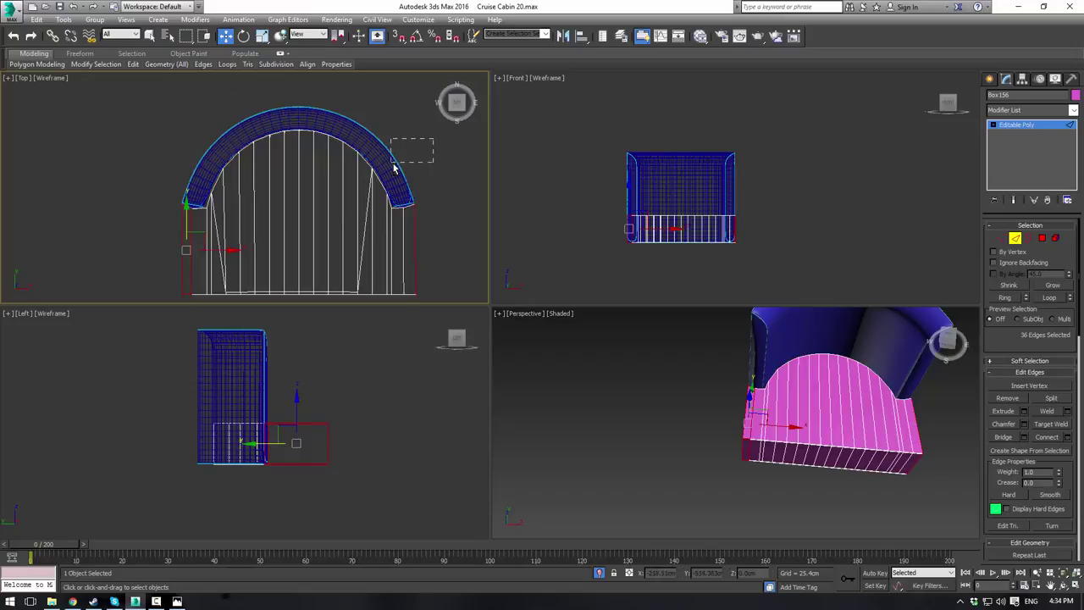
{"action": "left_click_drag", "start_coordinate": [363, 258], "coordinate": [360, 259], "text": "alt"}
{"action": "left_click_drag", "start_coordinate": [246, 238], "coordinate": [269, 256], "text": "alt"}
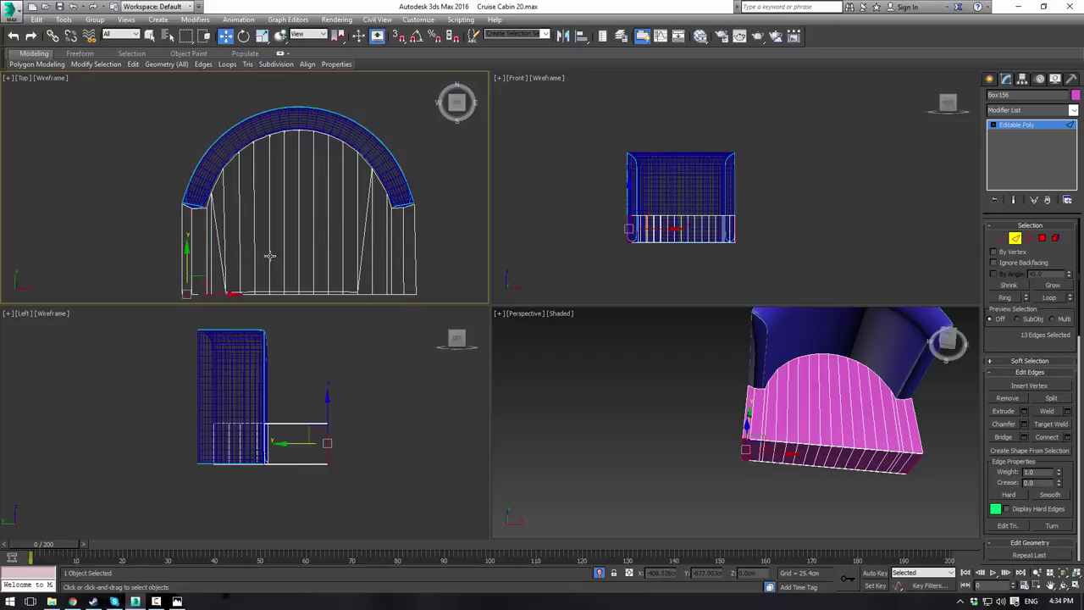
{"action": "key", "text": "ctrl+z"}
{"action": "key", "text": "ctrl+z"}
{"action": "key", "text": "ctrl+z"}
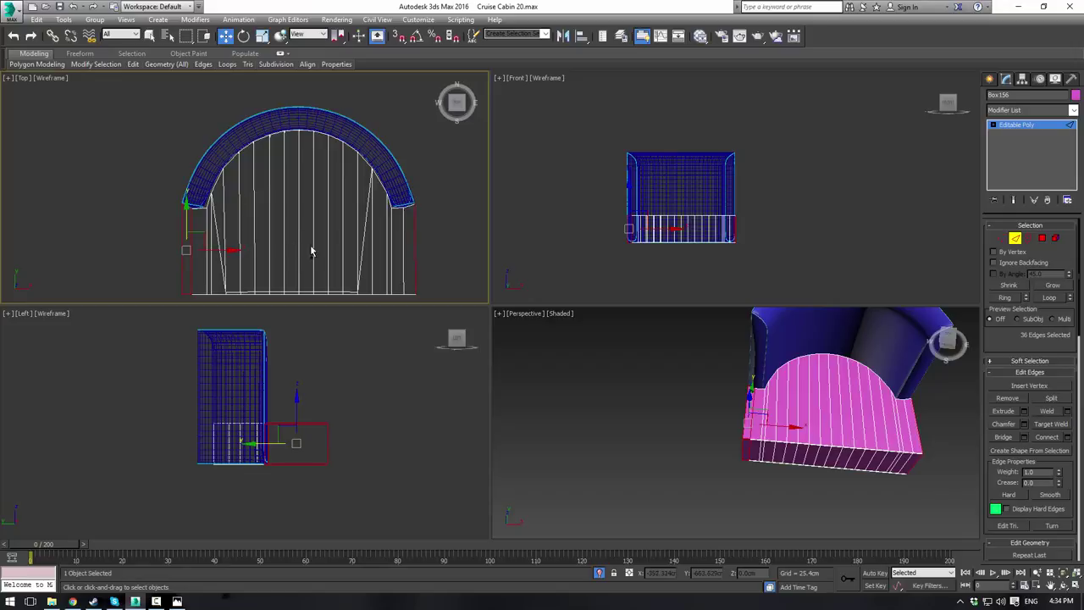
Step: In the Top view, reduce the selection to the vertical edges at the seat box's four outer corners
{"action": "scroll", "coordinate": [328, 214], "scroll_direction": "down", "scroll_amount": 2}
{"action": "middle_click_drag", "start_coordinate": [328, 208], "coordinate": [302, 168]}
{"action": "scroll", "coordinate": [276, 142], "scroll_direction": "up", "scroll_amount": 2}
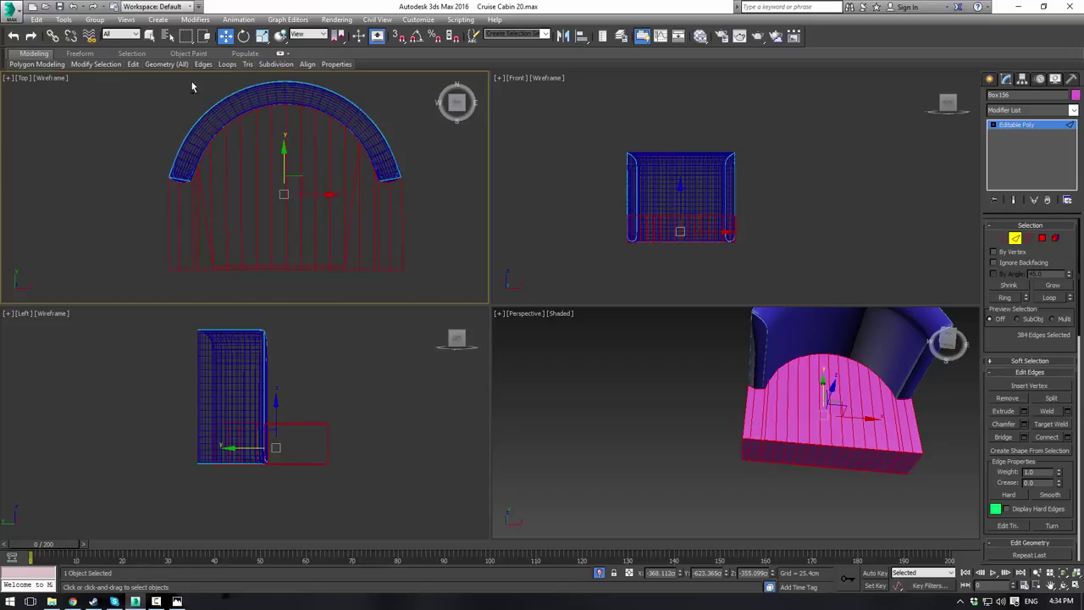
{"action": "left_click_drag", "start_coordinate": [183, 96], "coordinate": [395, 290], "text": "alt"}
{"action": "left_click_drag", "start_coordinate": [241, 118], "coordinate": [179, 300], "text": "alt"}
{"action": "left_click_drag", "start_coordinate": [122, 217], "coordinate": [468, 234], "text": "alt"}
Step: Chamfer the seat box's four outer vertical corner edges by about 1.13 cm with 1 segment
{"action": "middle_click_drag", "start_coordinate": [866, 449], "coordinate": [724, 367], "text": "alt"}
{"action": "key", "text": "alt+w"}
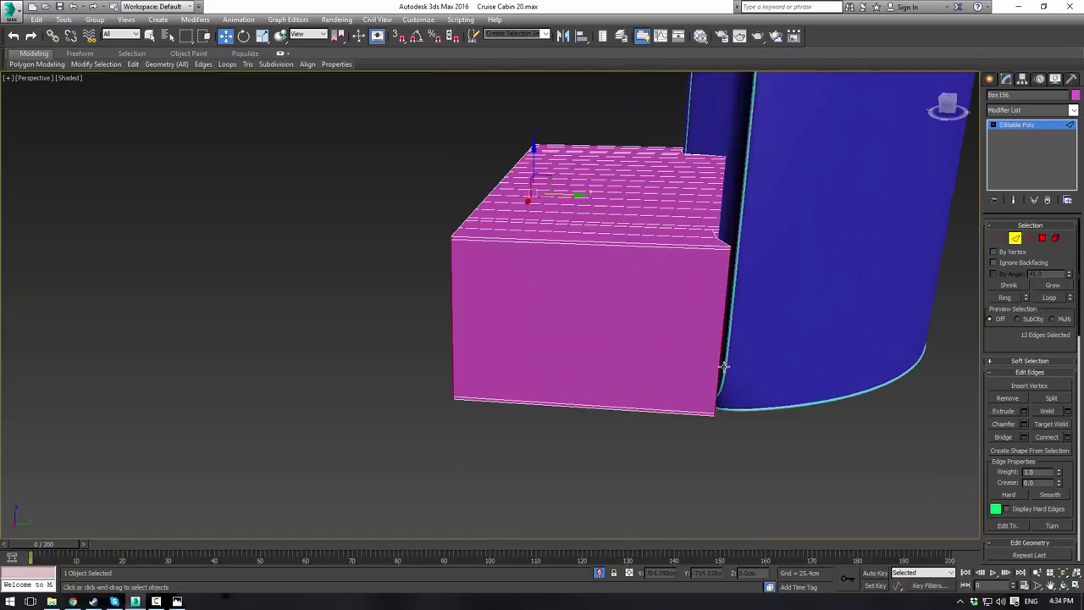
{"action": "middle_click_drag", "start_coordinate": [575, 302], "coordinate": [631, 303], "text": "alt"}
{"action": "scroll", "coordinate": [792, 341], "scroll_direction": "up", "scroll_amount": 3}
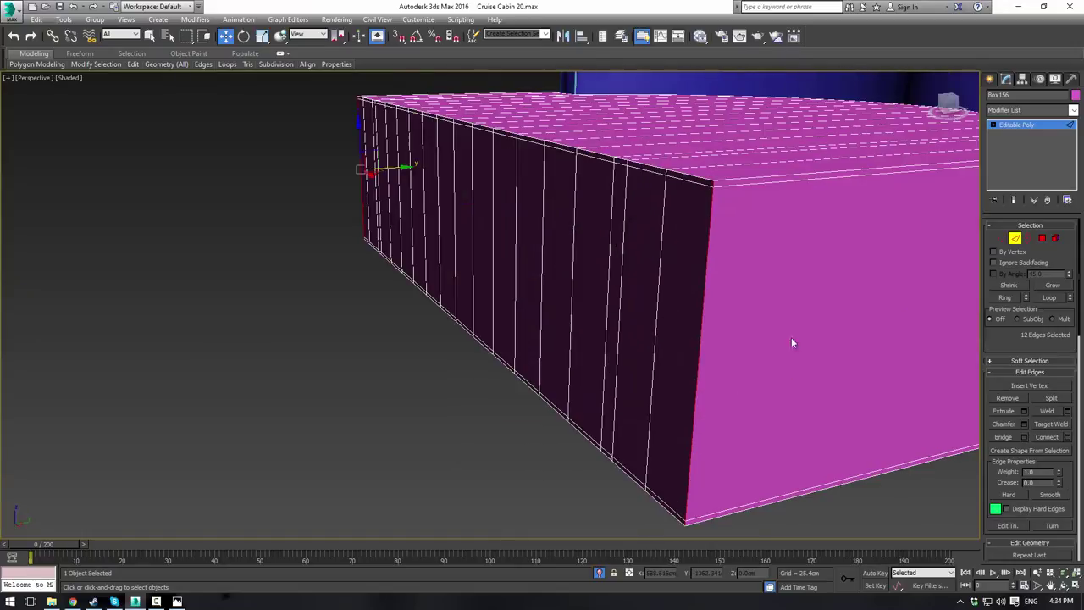
{"action": "left_click", "coordinate": [1025, 425]}
{"action": "left_click", "coordinate": [1024, 424]}
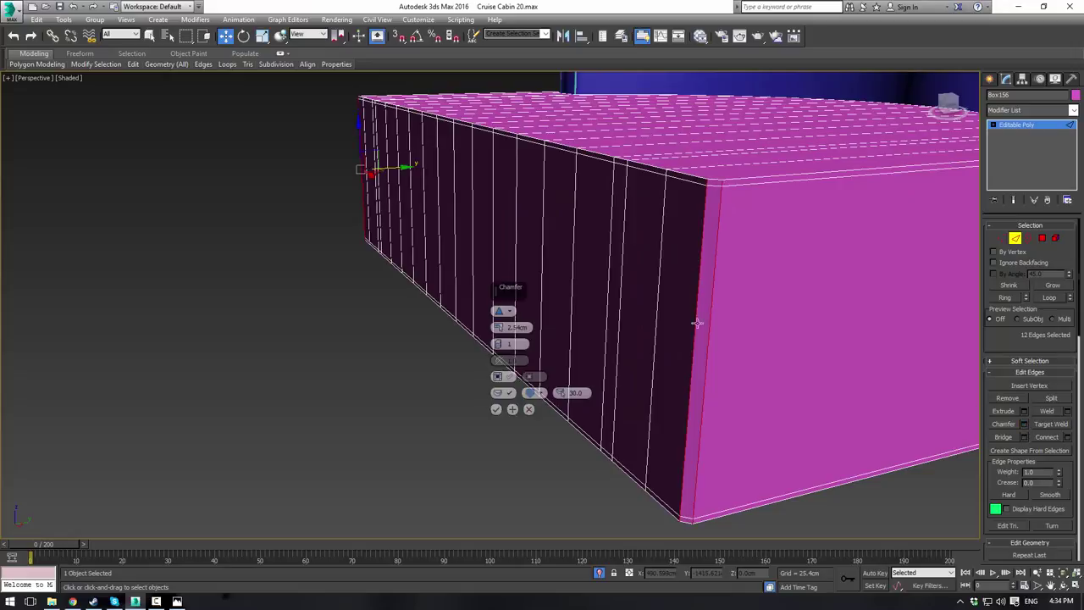
{"action": "left_click_drag", "start_coordinate": [499, 328], "coordinate": [505, 333]}
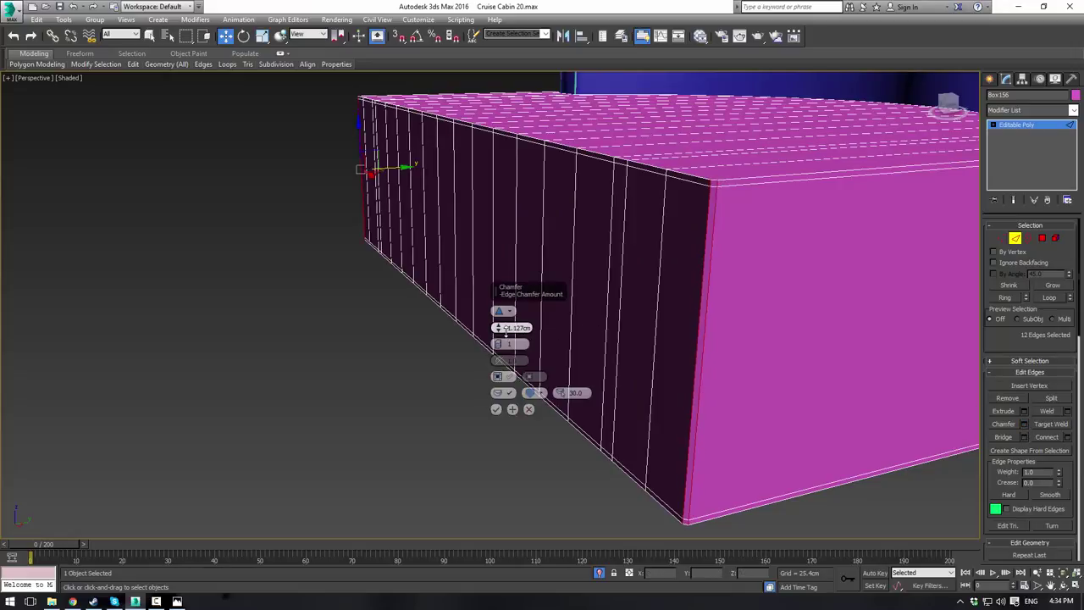
{"action": "left_click", "coordinate": [497, 410]}
Step: Leave edge level and isolate the seat box
{"action": "scroll", "coordinate": [690, 298], "scroll_direction": "down", "scroll_amount": 3}
{"action": "middle_click_drag", "start_coordinate": [690, 298], "coordinate": [742, 303], "text": "alt"}
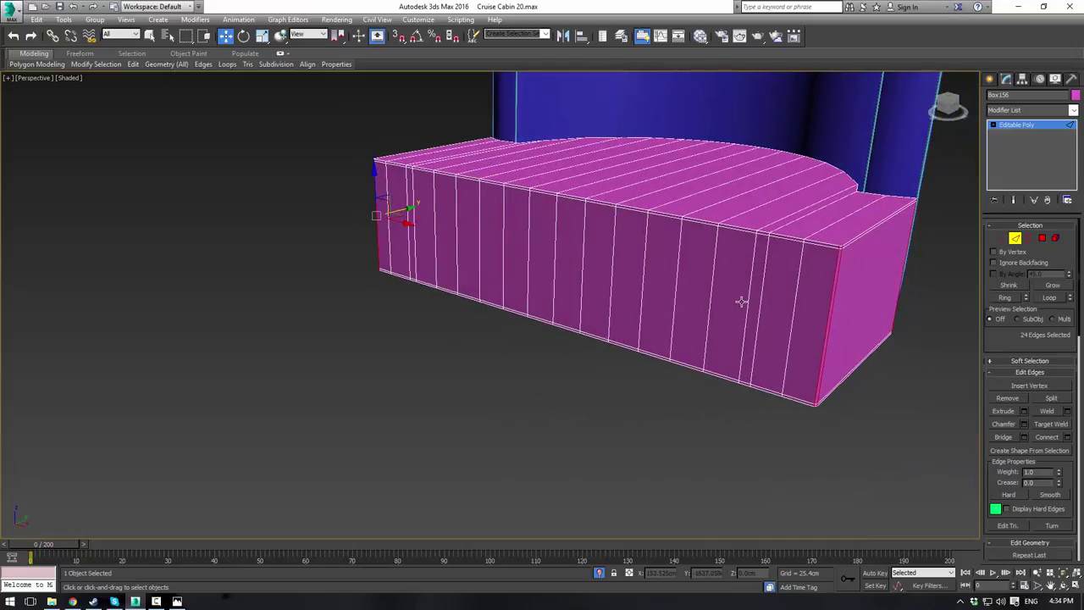
{"action": "left_click", "coordinate": [1030, 128]}
{"action": "middle_click_drag", "start_coordinate": [810, 218], "coordinate": [836, 277], "text": "alt"}
{"action": "right_click", "coordinate": [730, 217]}
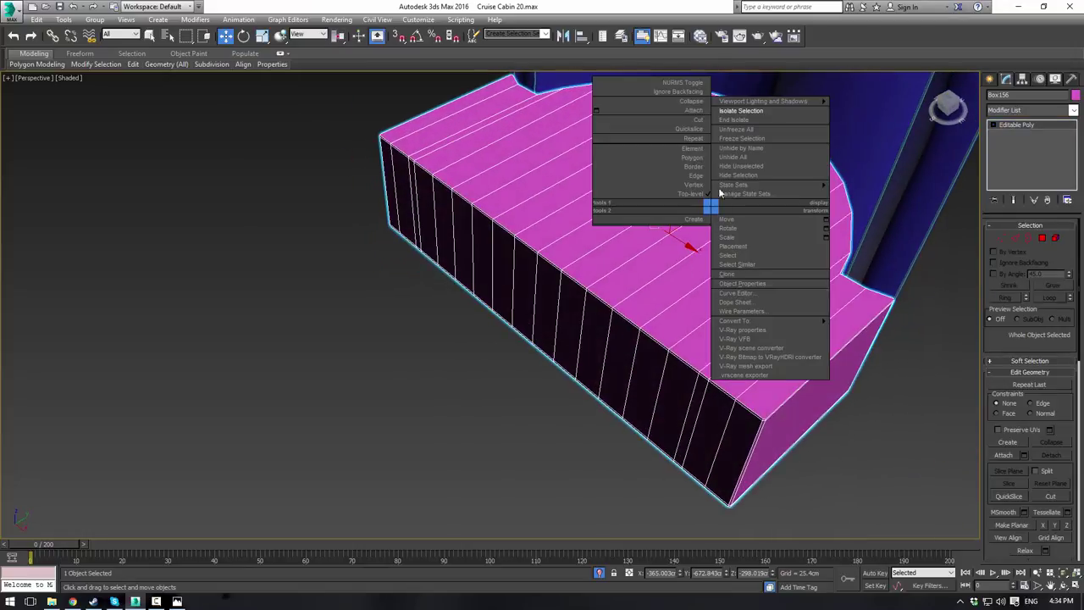
{"action": "left_click", "coordinate": [755, 113]}
Step: At edge level, select the vertical edge at one inner back corner of the seat box and grow the selection
{"action": "middle_click_drag", "start_coordinate": [703, 204], "coordinate": [619, 172], "text": "alt"}
{"action": "scroll", "coordinate": [617, 171], "scroll_direction": "up", "scroll_amount": 3}
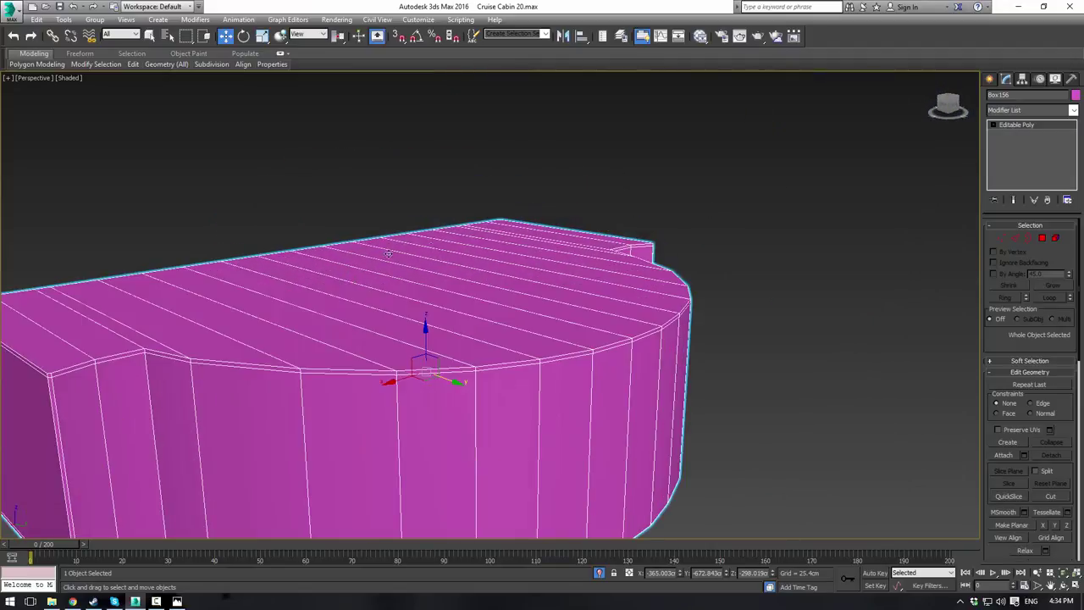
{"action": "middle_click_drag", "start_coordinate": [364, 256], "coordinate": [429, 213]}
{"action": "left_click", "coordinate": [1015, 238]}
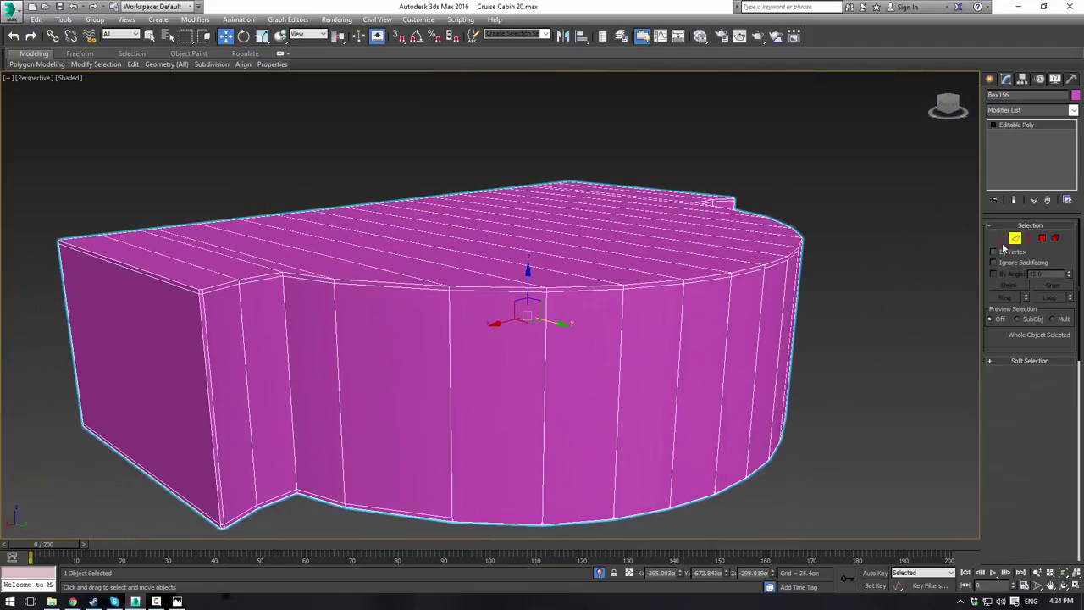
{"action": "left_click", "coordinate": [284, 325]}
{"action": "scroll", "coordinate": [296, 288], "scroll_direction": "up", "scroll_amount": 3}
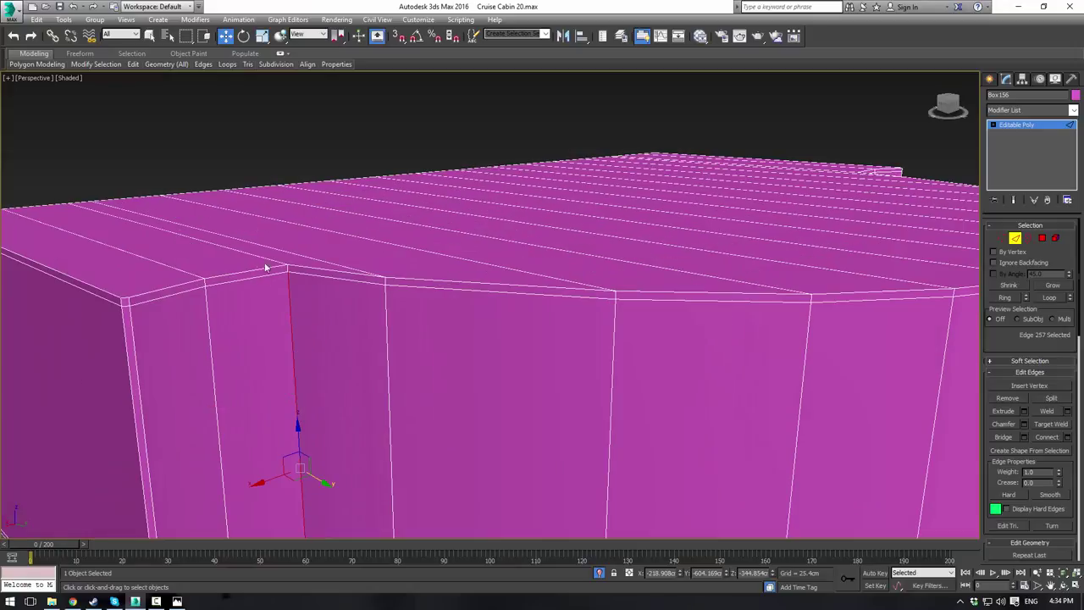
{"action": "left_click", "coordinate": [1063, 288]}
{"action": "middle_click_drag", "start_coordinate": [190, 225], "coordinate": [224, 153]}
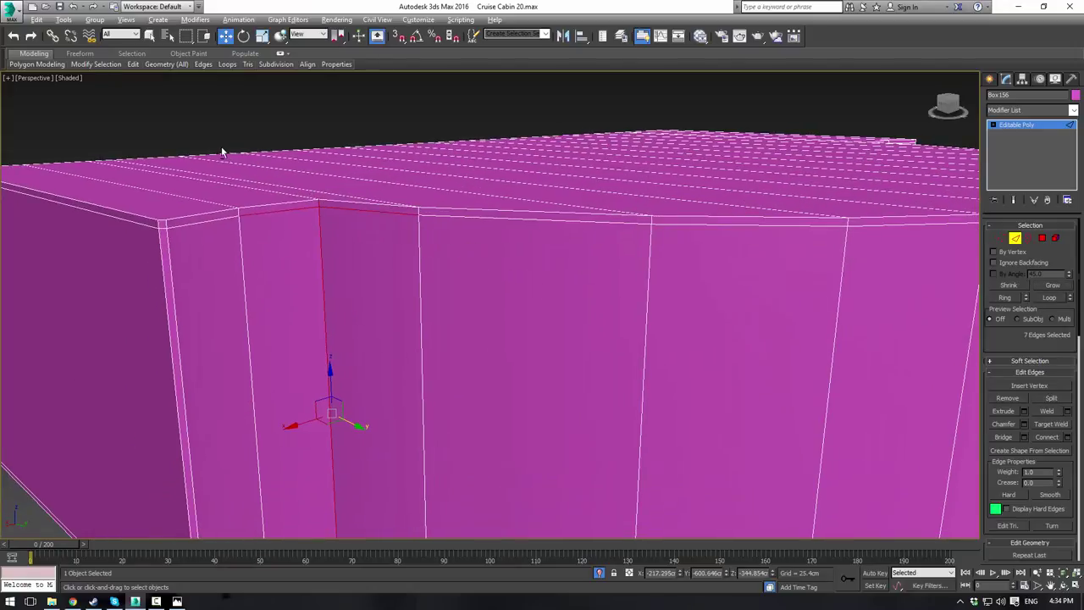
Step: Deselect the four adjoining horizontal edges and chamfer the remaining vertical edges at this inner corner
{"action": "left_click", "coordinate": [280, 211], "text": "alt"}
{"action": "left_click", "coordinate": [373, 211], "text": "alt"}
{"action": "middle_click_drag", "start_coordinate": [455, 347], "coordinate": [457, 173]}
{"action": "scroll", "coordinate": [458, 174], "scroll_direction": "down", "scroll_amount": 4}
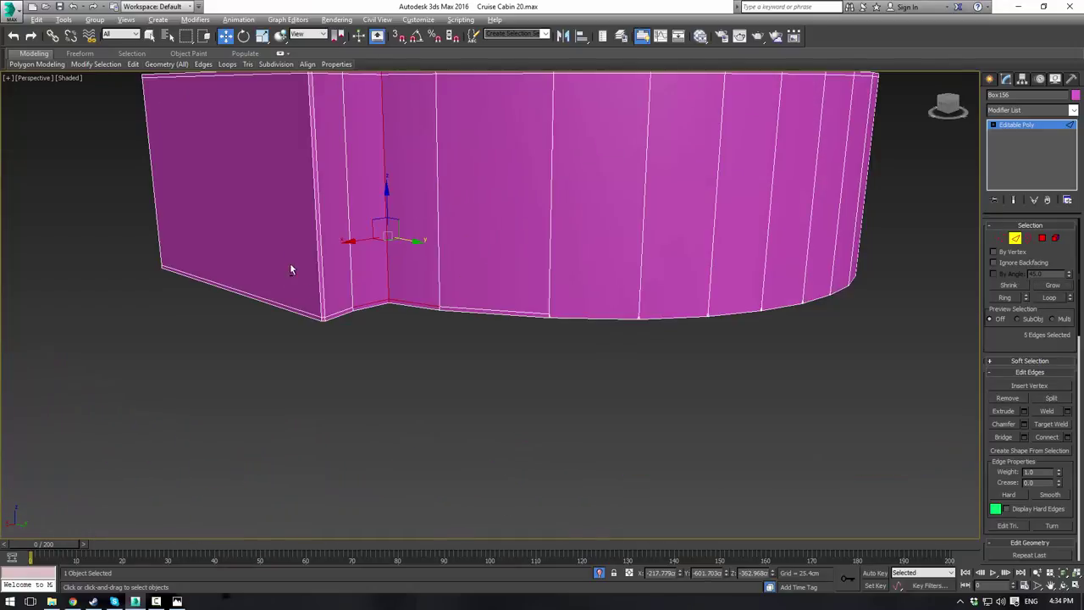
{"action": "left_click", "coordinate": [373, 305], "text": "alt"}
{"action": "left_click", "coordinate": [415, 304], "text": "alt"}
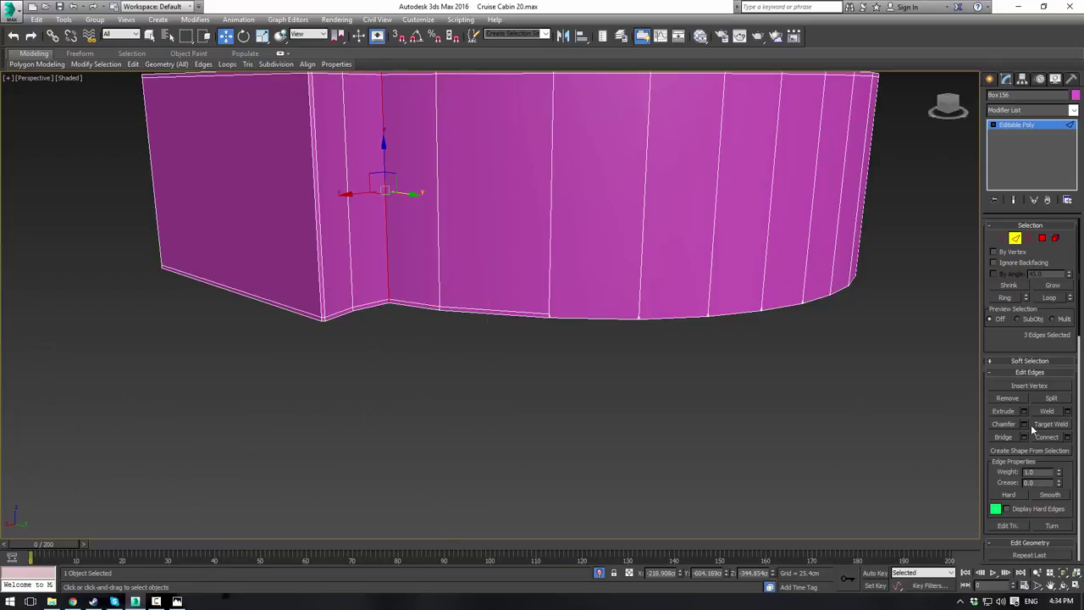
{"action": "left_click", "coordinate": [497, 409]}
Step: Examine the lower border of the seat box's curved back and its underside for missing supporting edges
{"action": "middle_click_drag", "start_coordinate": [753, 280], "coordinate": [692, 264], "text": "alt"}
{"action": "scroll", "coordinate": [691, 263], "scroll_direction": "down", "scroll_amount": 3}
{"action": "middle_click_drag", "start_coordinate": [736, 305], "coordinate": [625, 310]}
{"action": "mouse_move", "coordinate": [625, 310]}
{"action": "middle_mouse_down", "text": "alt"}
{"action": "mouse_move", "coordinate": [592, 312]}
{"action": "mouse_move", "coordinate": [653, 289]}
{"action": "mouse_move", "coordinate": [640, 316]}
{"action": "middle_mouse_up", "text": "alt"}
{"action": "scroll", "coordinate": [592, 312], "scroll_direction": "up", "scroll_amount": 4}
{"action": "scroll", "coordinate": [618, 311], "scroll_direction": "down", "scroll_amount": 4}
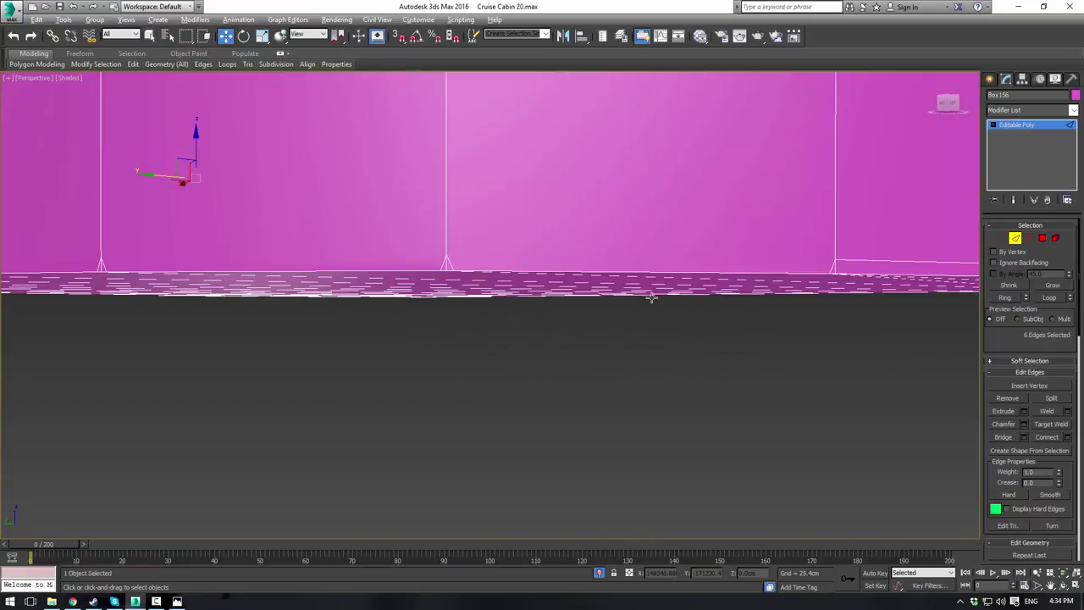
{"action": "middle_click_drag", "start_coordinate": [448, 258], "coordinate": [549, 198], "text": "alt"}
{"action": "scroll", "coordinate": [383, 238], "scroll_direction": "down", "scroll_amount": 6}
{"action": "scroll", "coordinate": [535, 244], "scroll_direction": "up", "scroll_amount": 3}
{"action": "scroll", "coordinate": [550, 199], "scroll_direction": "up", "scroll_amount": 2}
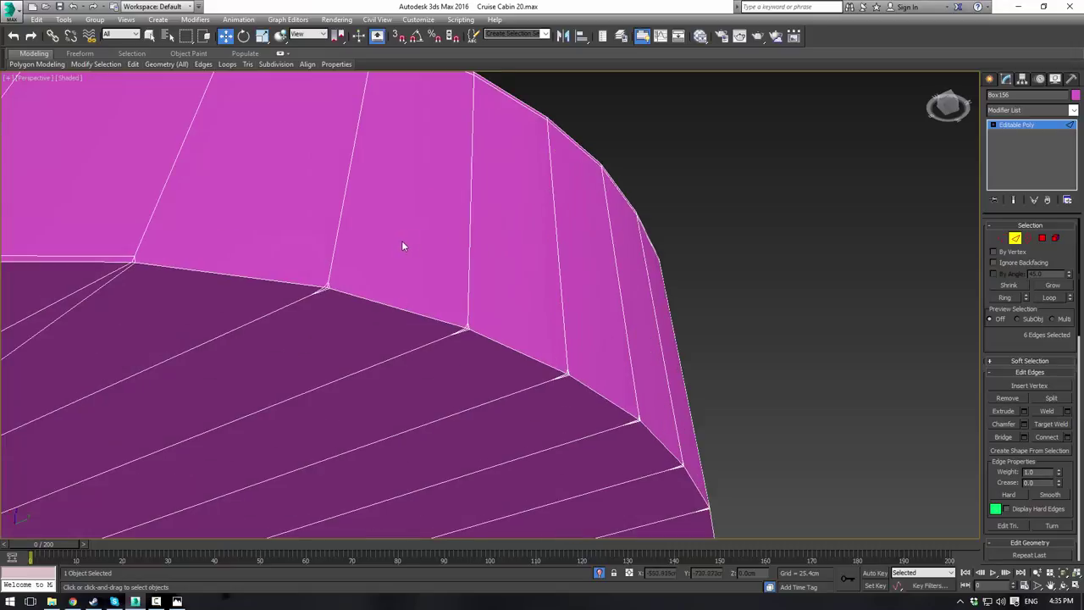
{"action": "scroll", "coordinate": [402, 240], "scroll_direction": "down", "scroll_amount": 2}
{"action": "middle_click_drag", "start_coordinate": [529, 254], "coordinate": [434, 306], "text": "alt"}
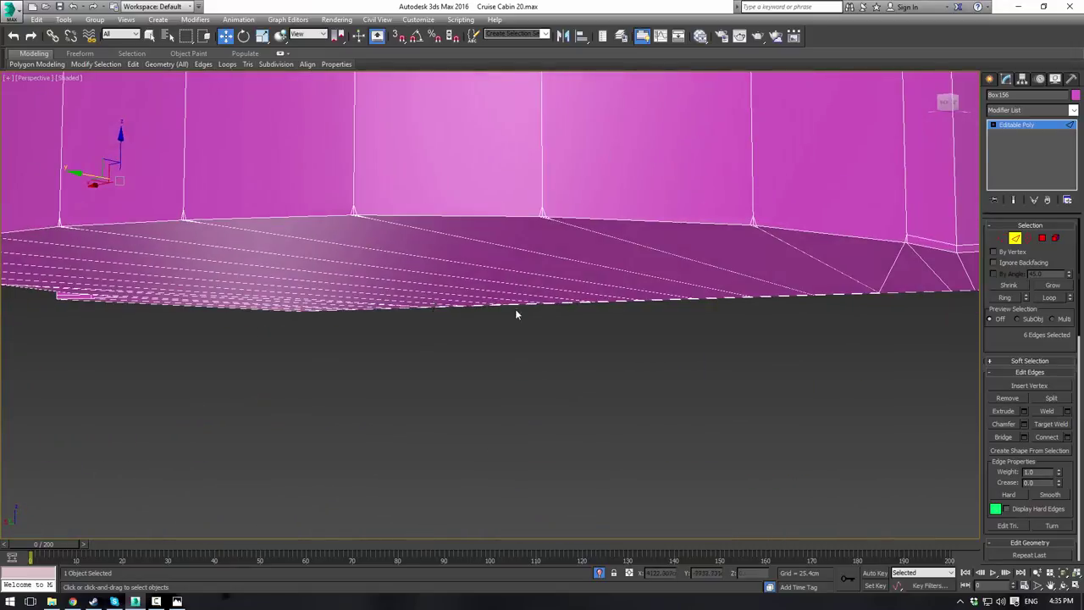
{"action": "scroll", "coordinate": [542, 303], "scroll_direction": "down", "scroll_amount": 3}
Step: Select the vertical edges at the opposite inner back corner, leaving out the adjoining horizontal edges, and chamfer them
{"action": "middle_click_drag", "start_coordinate": [544, 267], "coordinate": [574, 274], "text": "alt"}
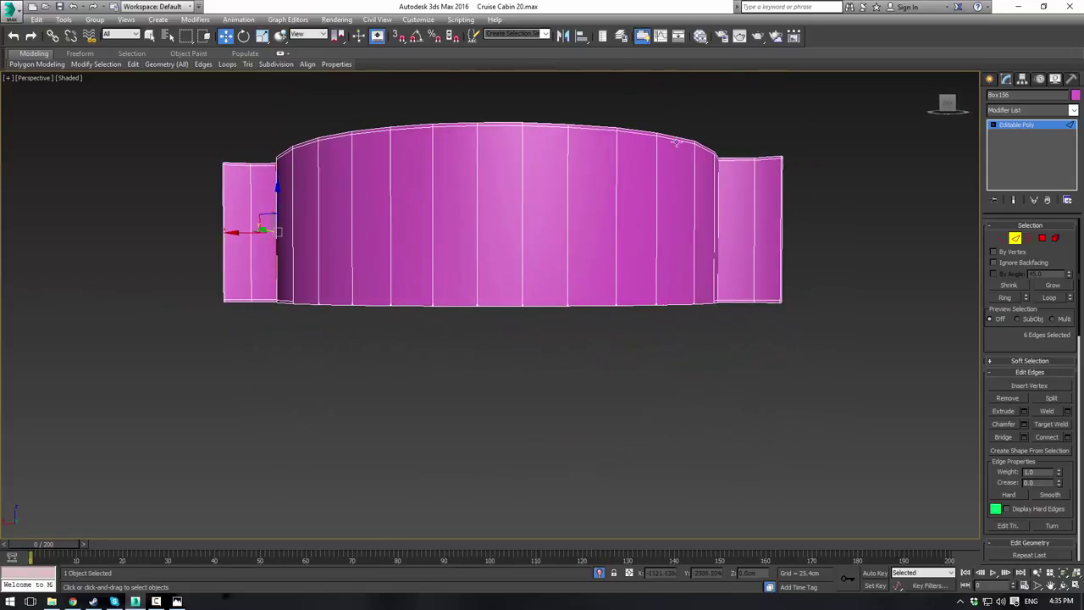
{"action": "middle_click_drag", "start_coordinate": [675, 142], "coordinate": [591, 182], "text": "alt"}
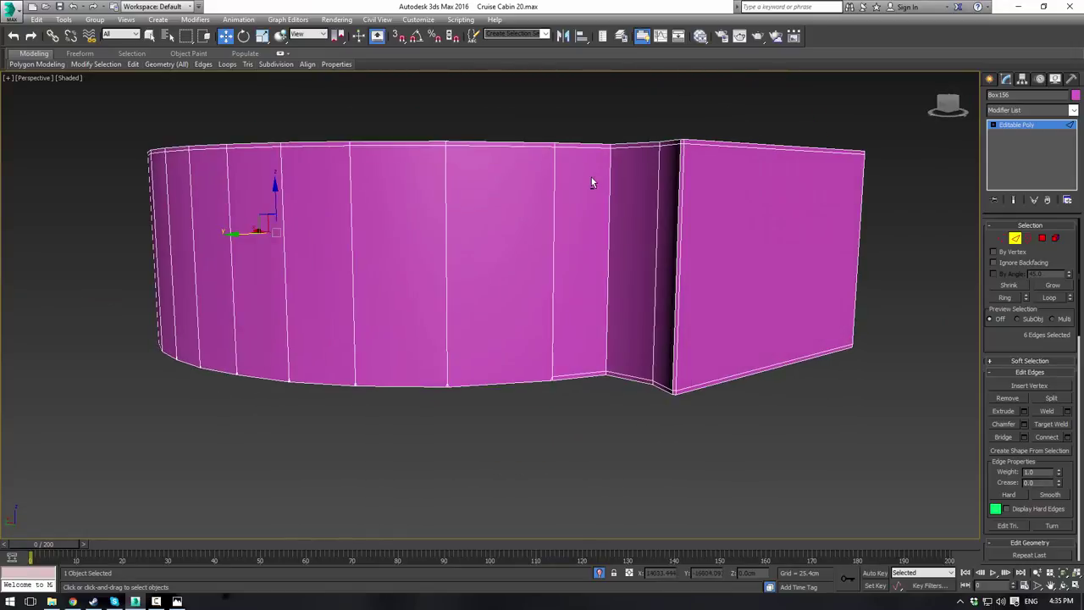
{"action": "left_click", "coordinate": [607, 229]}
{"action": "left_click", "coordinate": [1046, 288]}
{"action": "left_click_drag", "start_coordinate": [487, 95], "coordinate": [578, 193], "text": "alt"}
{"action": "left_click_drag", "start_coordinate": [689, 136], "coordinate": [641, 211], "text": "alt"}
{"action": "left_click_drag", "start_coordinate": [649, 309], "coordinate": [629, 403], "text": "alt"}
{"action": "left_click_drag", "start_coordinate": [513, 329], "coordinate": [583, 405], "text": "alt"}
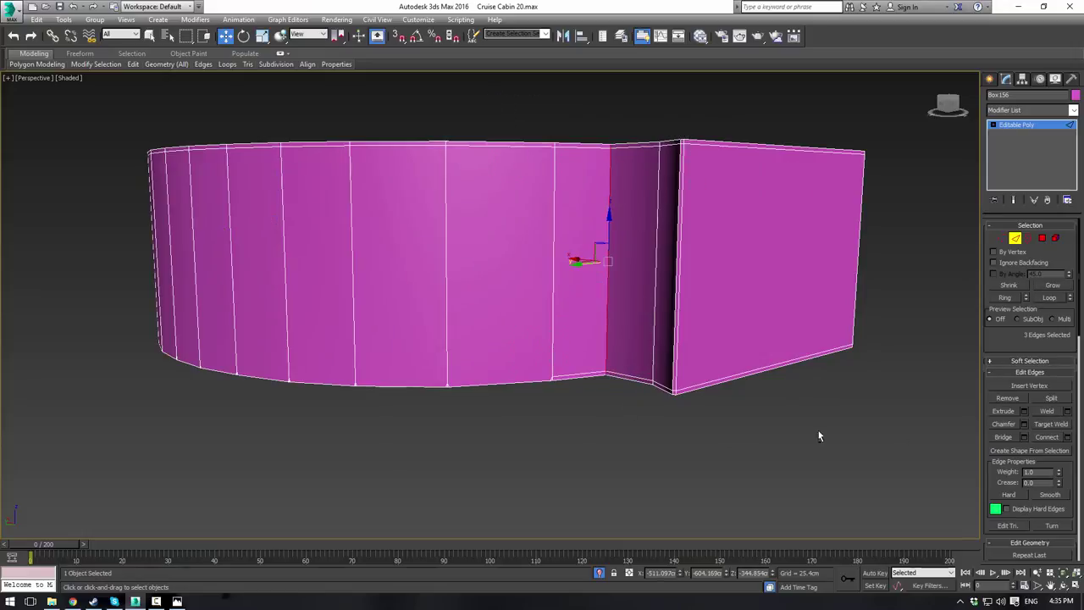
{"action": "left_click", "coordinate": [1024, 424]}
{"action": "left_click", "coordinate": [496, 407]}
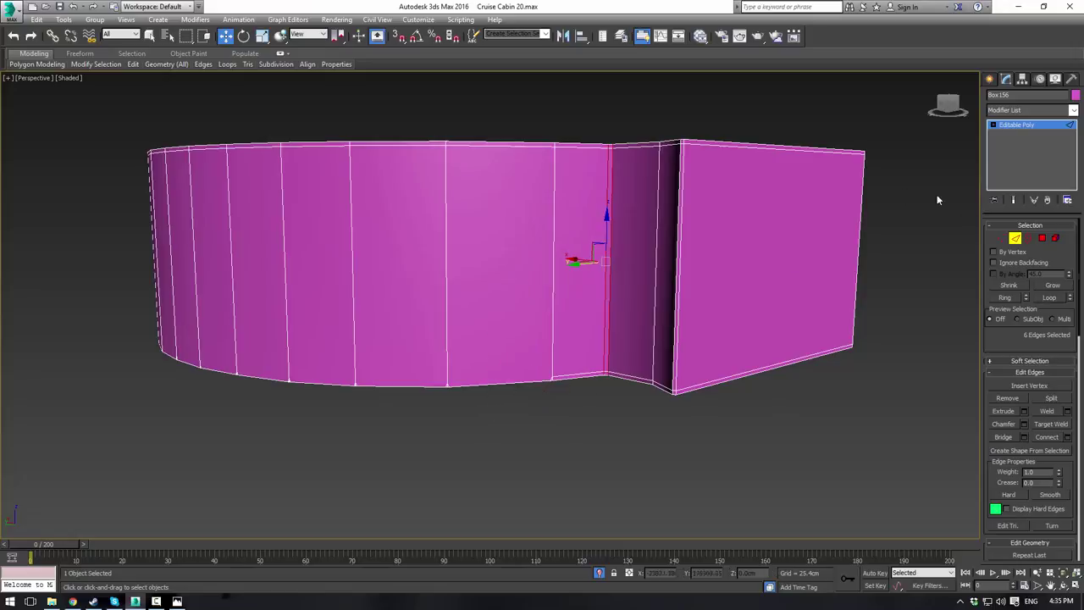
Step: Leave edge level and cut a new supporting edge line across the seat box's curved back, just above its lower border
{"action": "left_click", "coordinate": [1024, 127]}
{"action": "left_click", "coordinate": [556, 415]}
{"action": "left_click", "coordinate": [643, 227]}
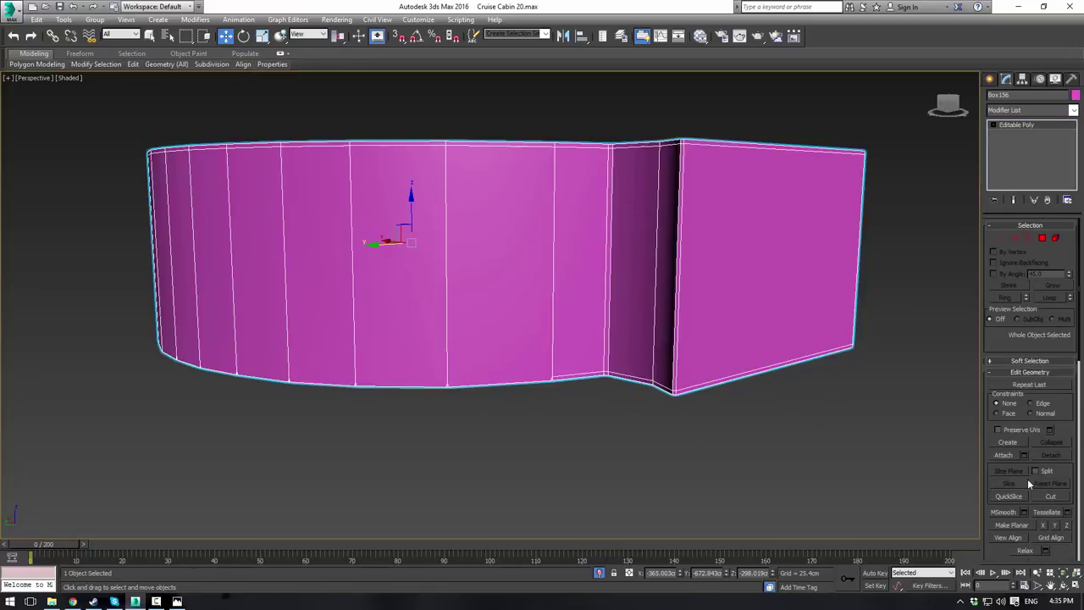
{"action": "left_click", "coordinate": [1048, 498]}
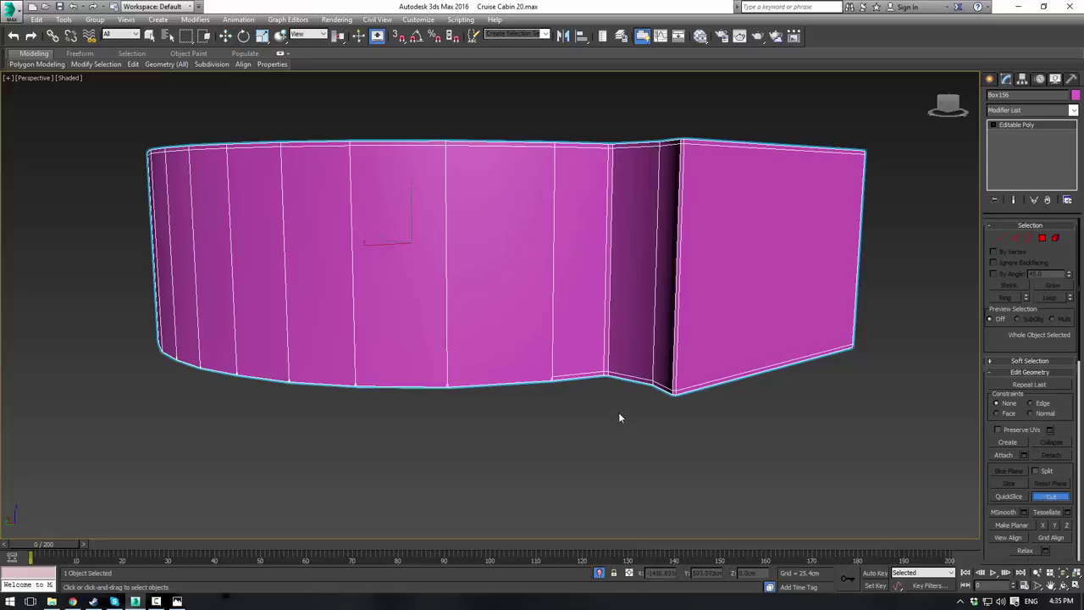
{"action": "left_click", "coordinate": [555, 377]}
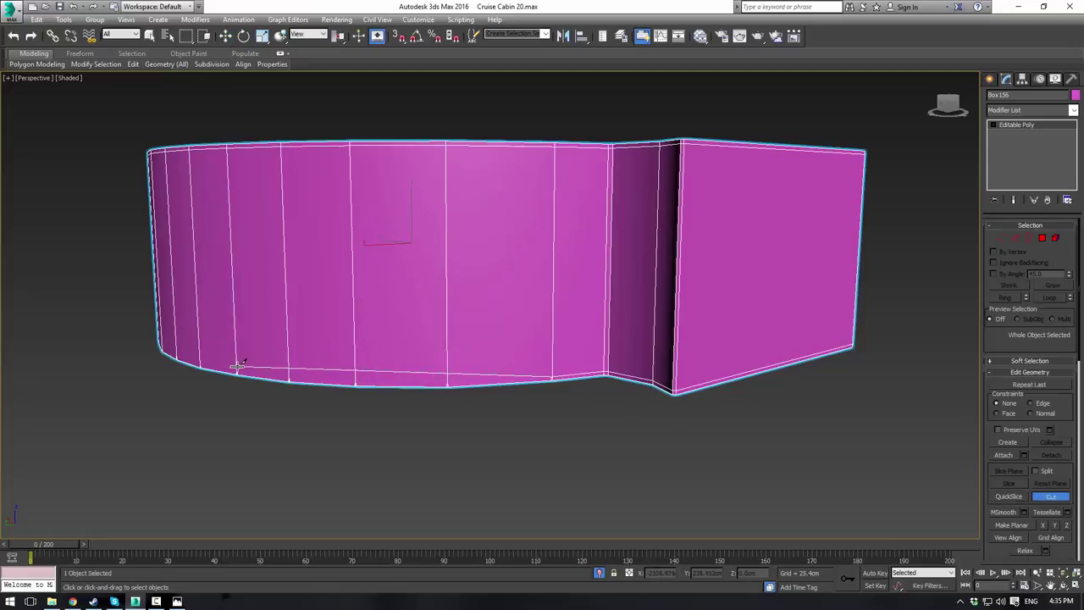
{"action": "left_click", "coordinate": [237, 369]}
{"action": "middle_click_drag", "start_coordinate": [346, 287], "coordinate": [473, 288], "text": "alt"}
{"action": "left_click", "coordinate": [281, 372]}
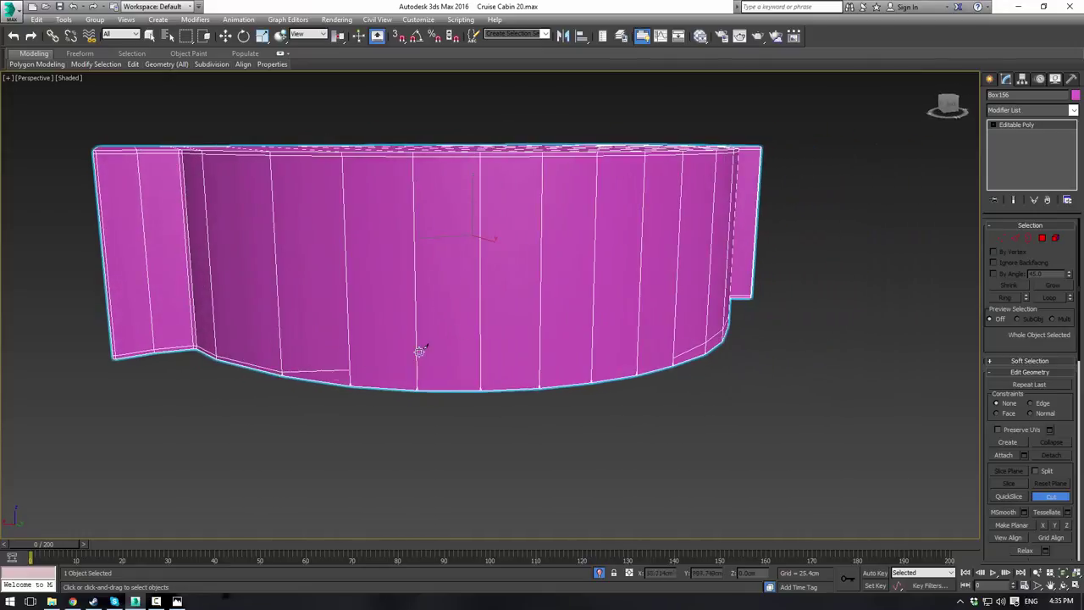
Step: On the seat box's underside, select the nine short edges forming the thin line just inside the straight border
{"action": "left_click", "coordinate": [1001, 238]}
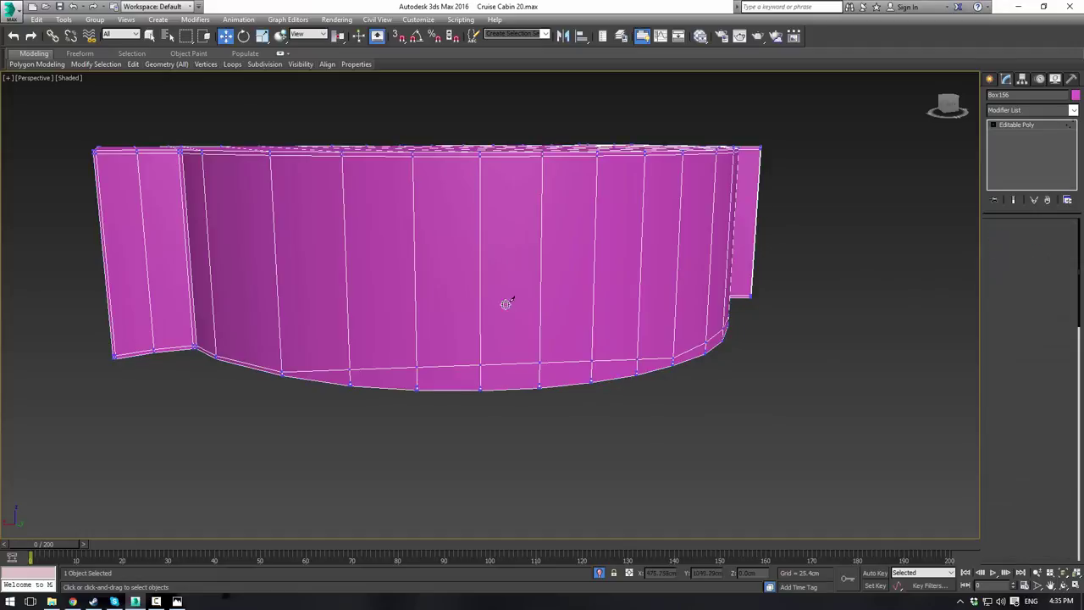
{"action": "scroll", "coordinate": [506, 303], "scroll_direction": "up", "scroll_amount": 5}
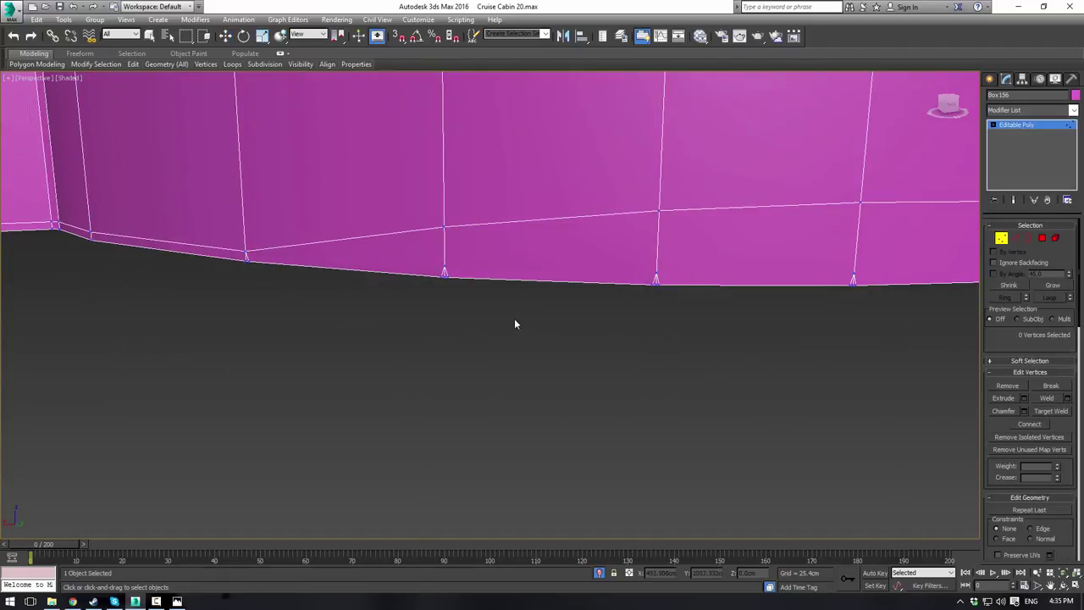
{"action": "middle_click_drag", "start_coordinate": [458, 273], "coordinate": [485, 262], "text": "alt"}
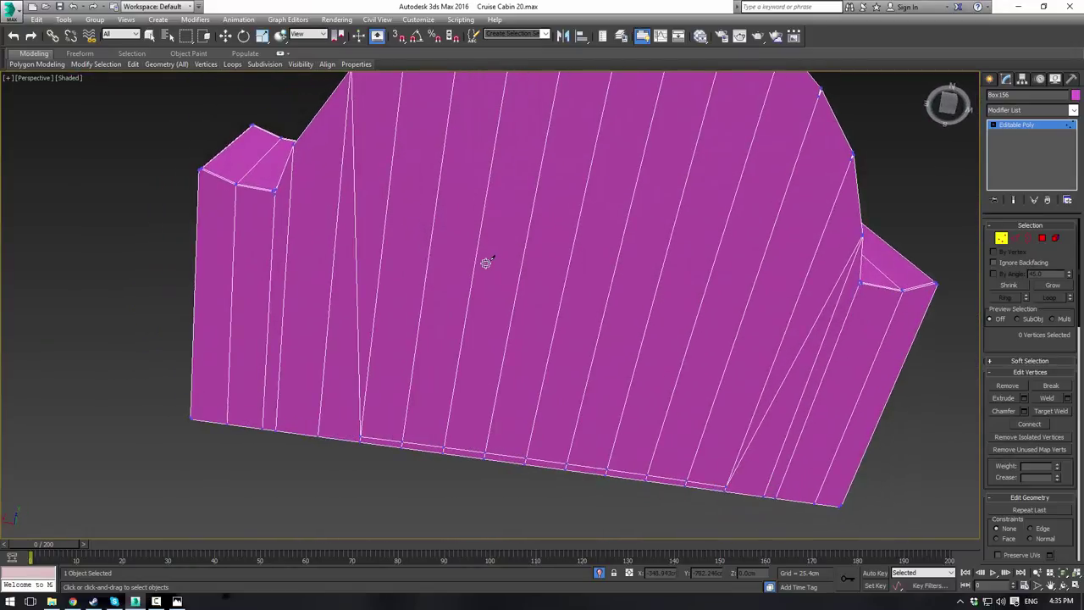
{"action": "middle_click_drag", "start_coordinate": [422, 379], "coordinate": [419, 406], "text": "alt"}
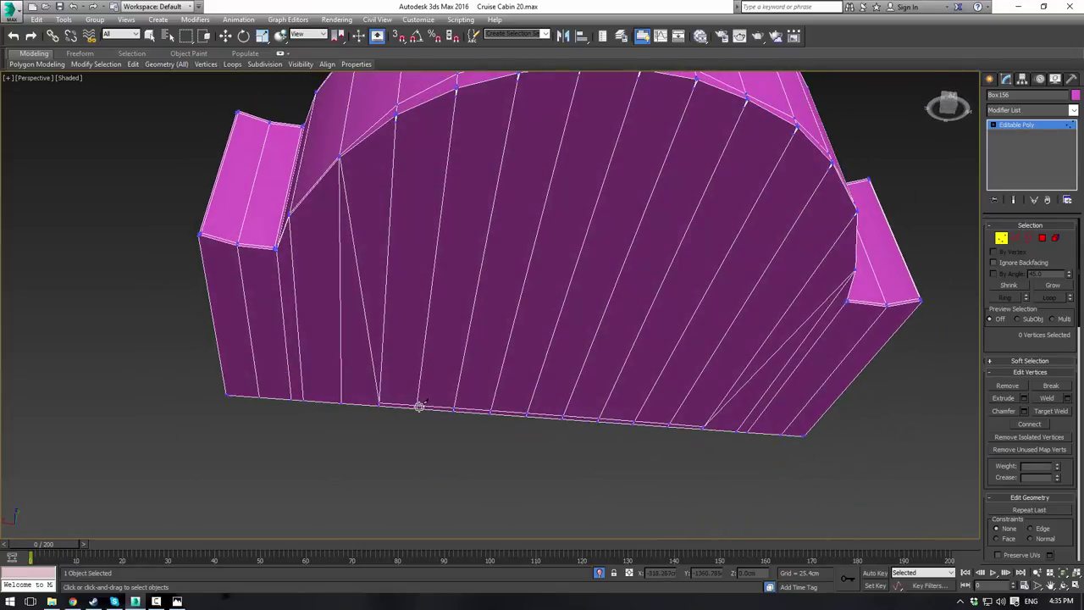
{"action": "left_click_drag", "start_coordinate": [420, 407], "coordinate": [423, 366], "text": "alt"}
{"action": "left_click", "coordinate": [1015, 239]}
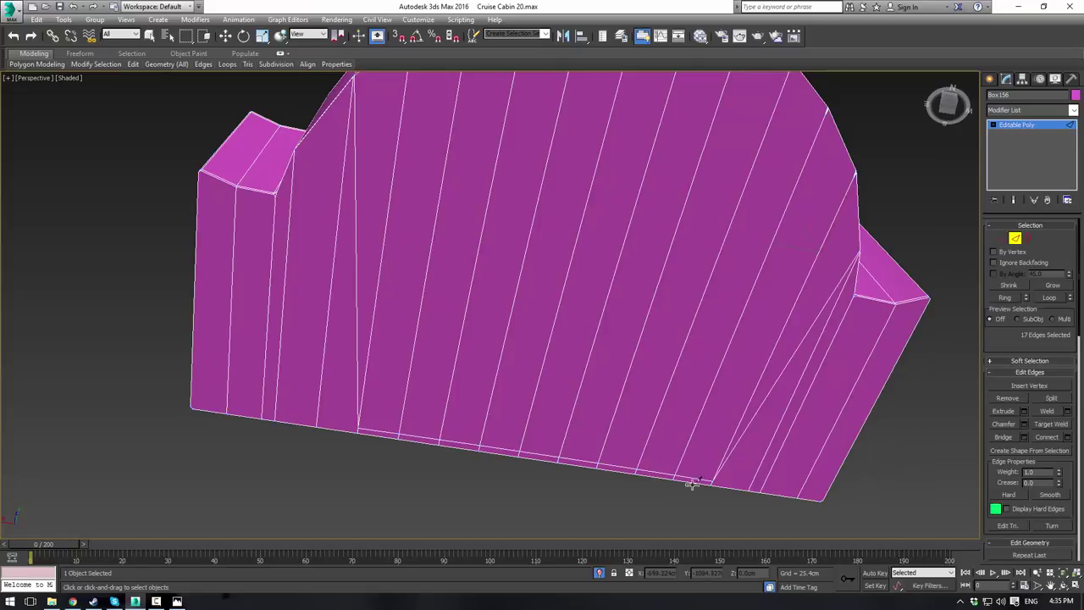
{"action": "key", "text": "w"}
{"action": "right_click", "coordinate": [642, 423]}
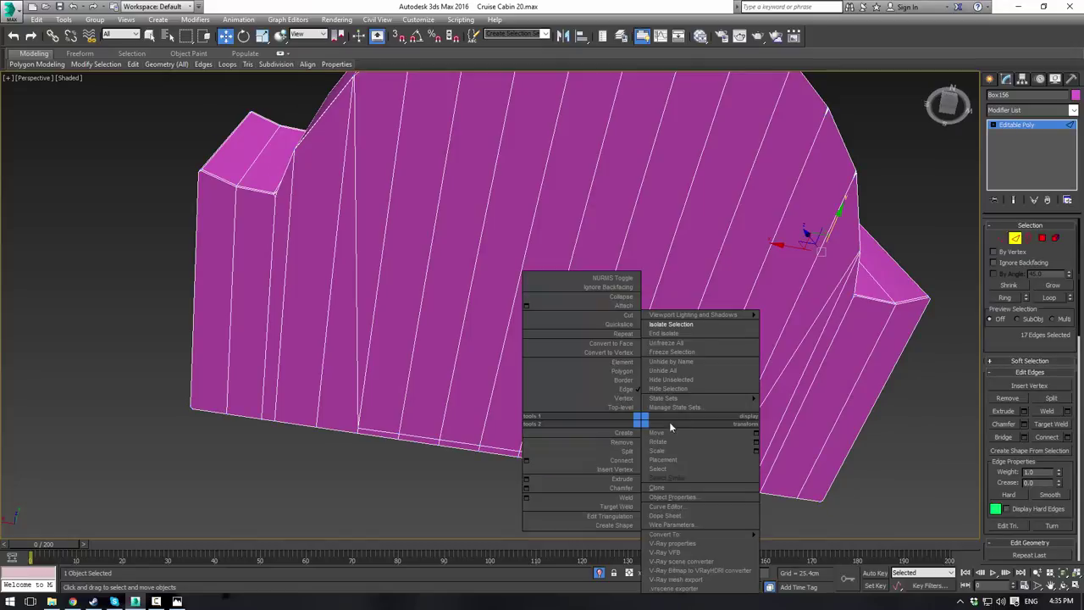
{"action": "left_click", "coordinate": [816, 545]}
{"action": "key", "text": "q"}
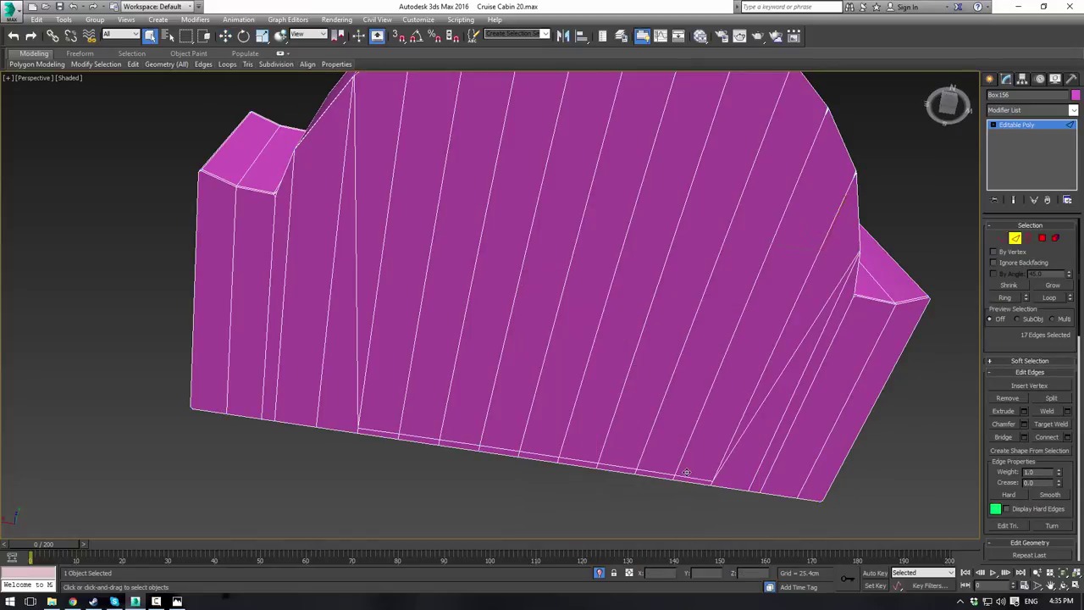
{"action": "left_click", "coordinate": [684, 475]}
{"action": "left_click", "coordinate": [648, 470], "text": "ctrl"}
{"action": "left_click", "coordinate": [624, 466], "text": "ctrl"}
{"action": "left_click", "coordinate": [568, 459], "text": "ctrl"}
{"action": "left_click", "coordinate": [550, 458], "text": "ctrl"}
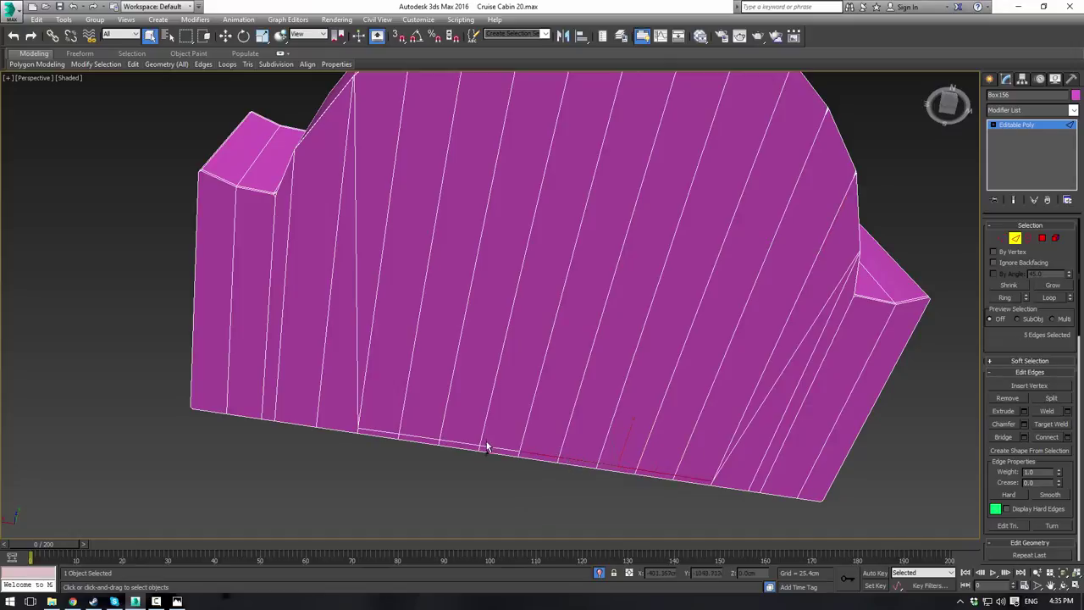
{"action": "left_click", "coordinate": [487, 447], "text": "ctrl"}
{"action": "left_click", "coordinate": [457, 443], "text": "ctrl"}
{"action": "left_click", "coordinate": [416, 437], "text": "ctrl"}
{"action": "left_click", "coordinate": [378, 430], "text": "ctrl"}
Step: Move the selected edge line along Y across the underside, close to the curved back's lower border
{"action": "key", "text": "w"}
{"action": "middle_click_drag", "start_coordinate": [551, 403], "coordinate": [577, 392], "text": "alt"}
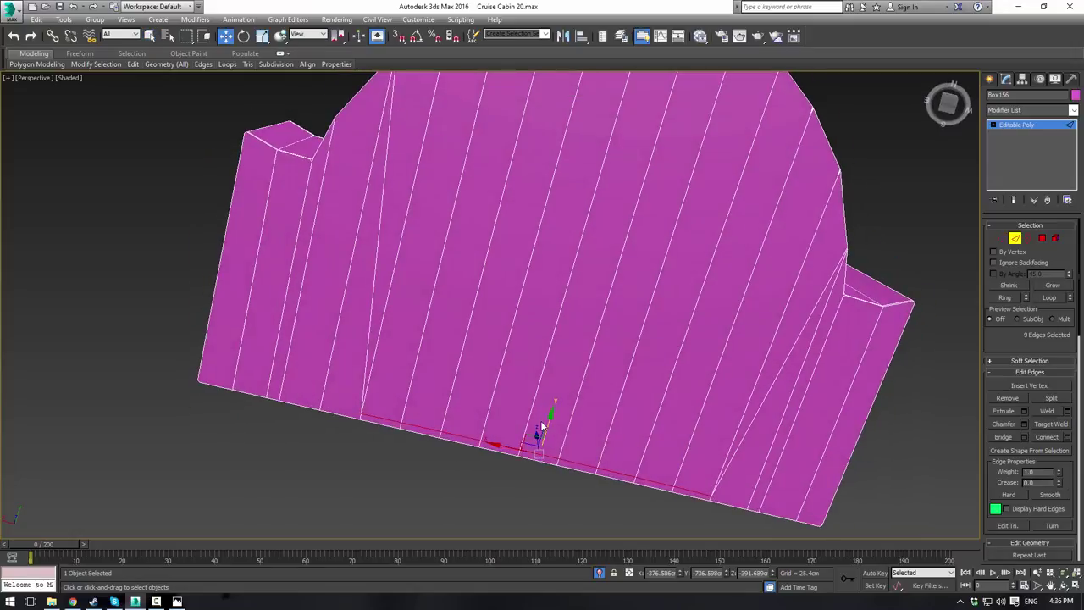
{"action": "left_click_drag", "start_coordinate": [549, 416], "coordinate": [681, 125]}
{"action": "middle_click_drag", "start_coordinate": [680, 125], "coordinate": [565, 368]}
{"action": "left_click_drag", "start_coordinate": [543, 365], "coordinate": [540, 315]}
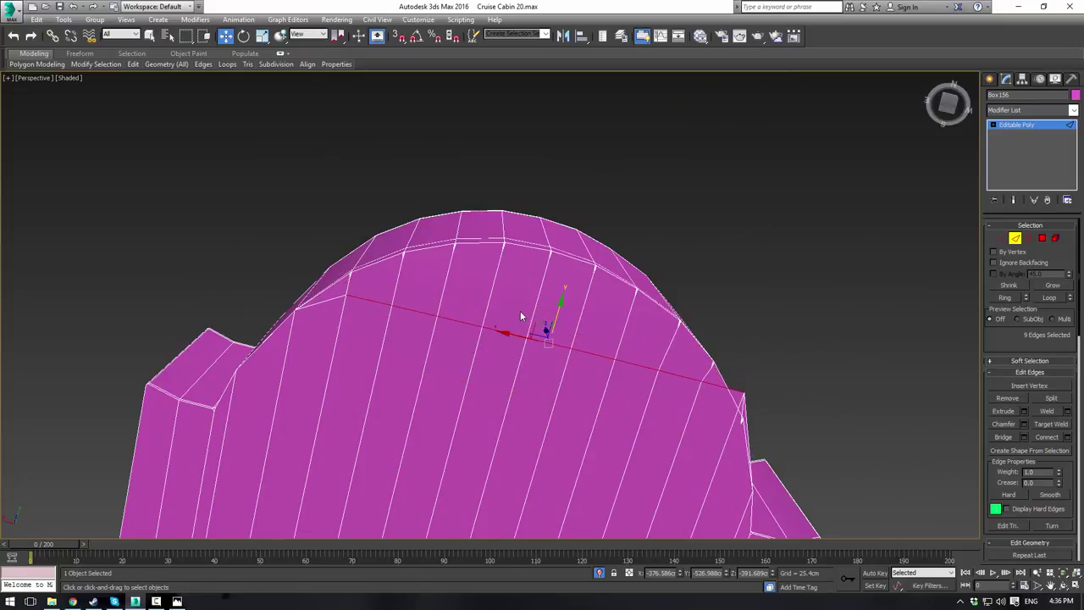
Step: Try to delete the moved edge line from the underside
{"action": "key", "text": "Delete"}
{"action": "middle_click_drag", "start_coordinate": [520, 311], "coordinate": [550, 322], "text": "alt"}
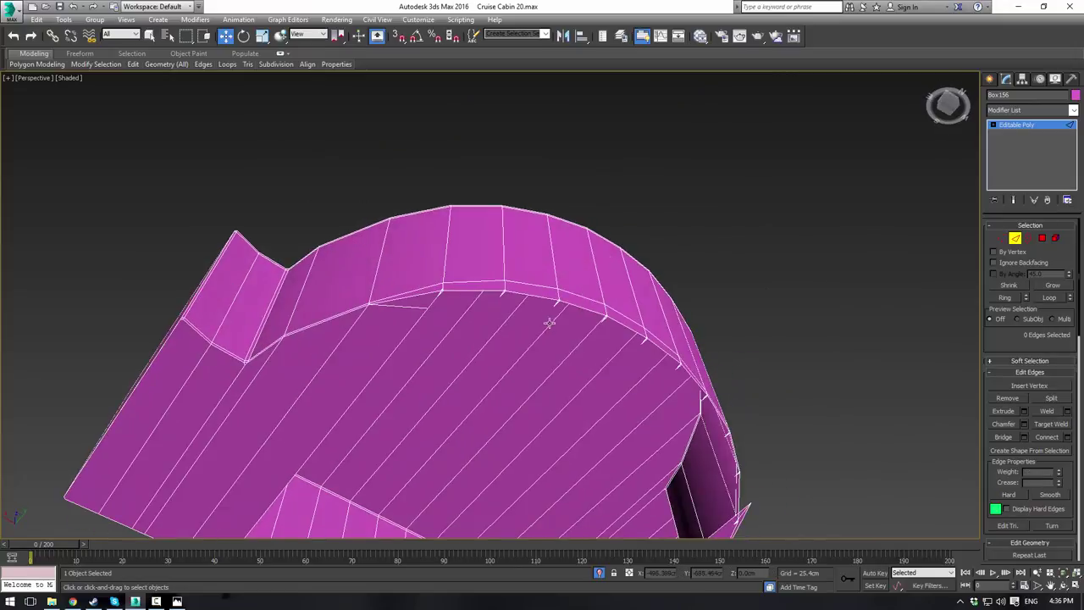
{"action": "key", "text": "ctrl+z"}
Step: Move the edge line back to the underside's middle and remove it together with the diagonal edges at its two ends
{"action": "middle_click_drag", "start_coordinate": [689, 366], "coordinate": [616, 254]}
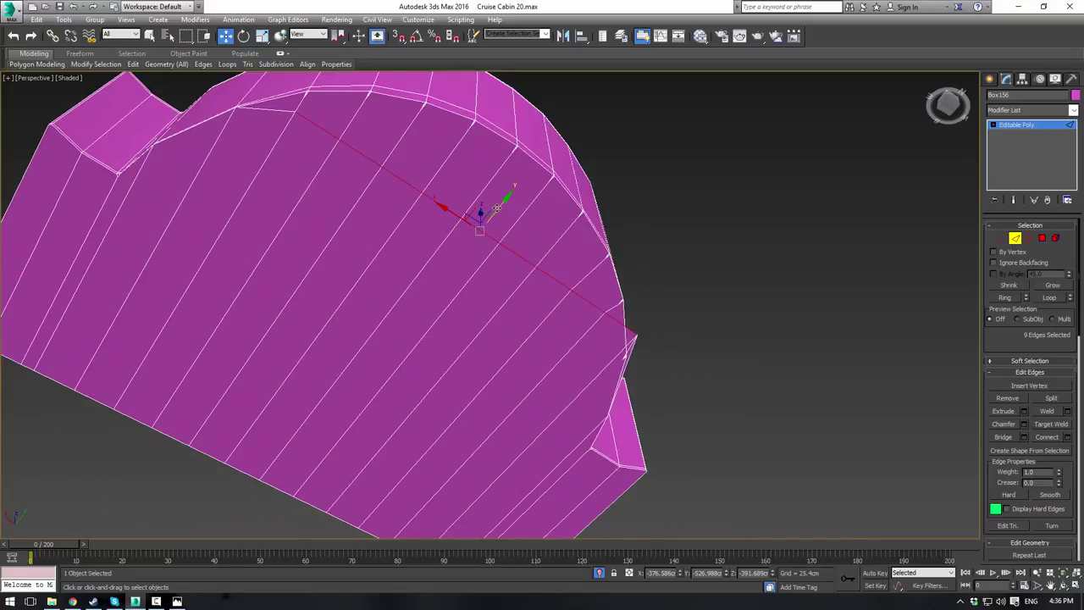
{"action": "left_click_drag", "start_coordinate": [494, 215], "coordinate": [364, 306]}
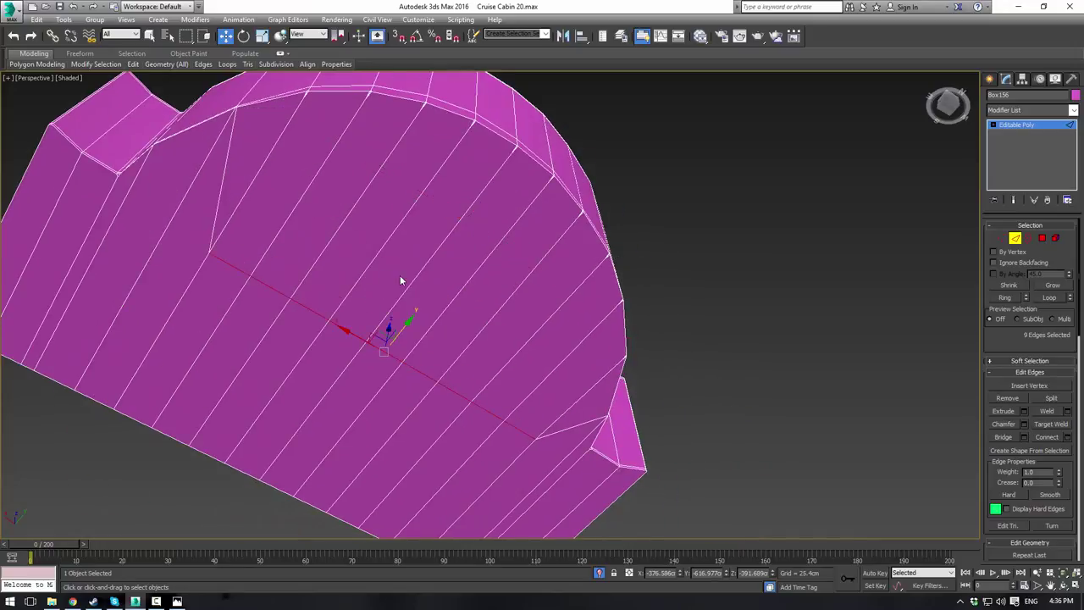
{"action": "left_click", "coordinate": [401, 278]}
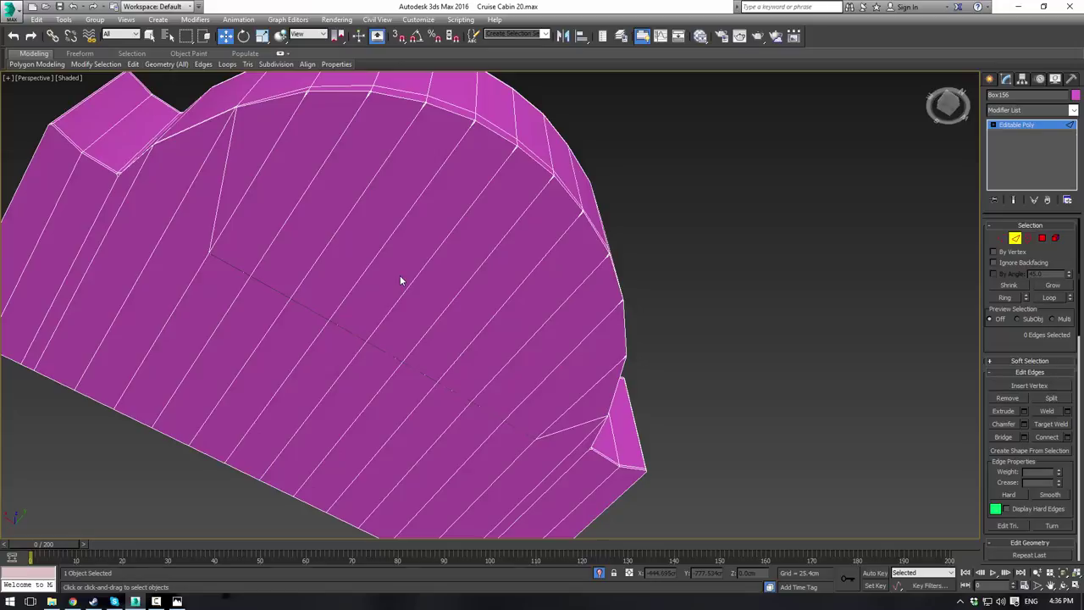
{"action": "left_click", "coordinate": [215, 214]}
{"action": "left_click", "coordinate": [424, 401]}
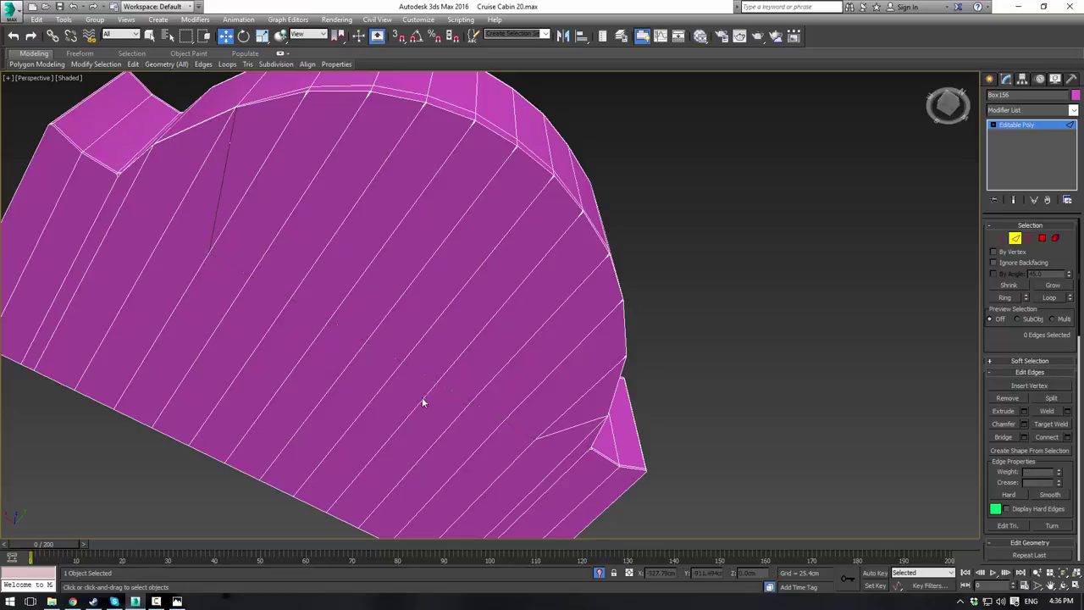
{"action": "left_click", "coordinate": [567, 427]}
{"action": "key", "text": "BackSpace"}
Step: Remove the leftover vertices of the former line from the long underside edges, undoing the last removal
{"action": "left_click", "coordinate": [1002, 240]}
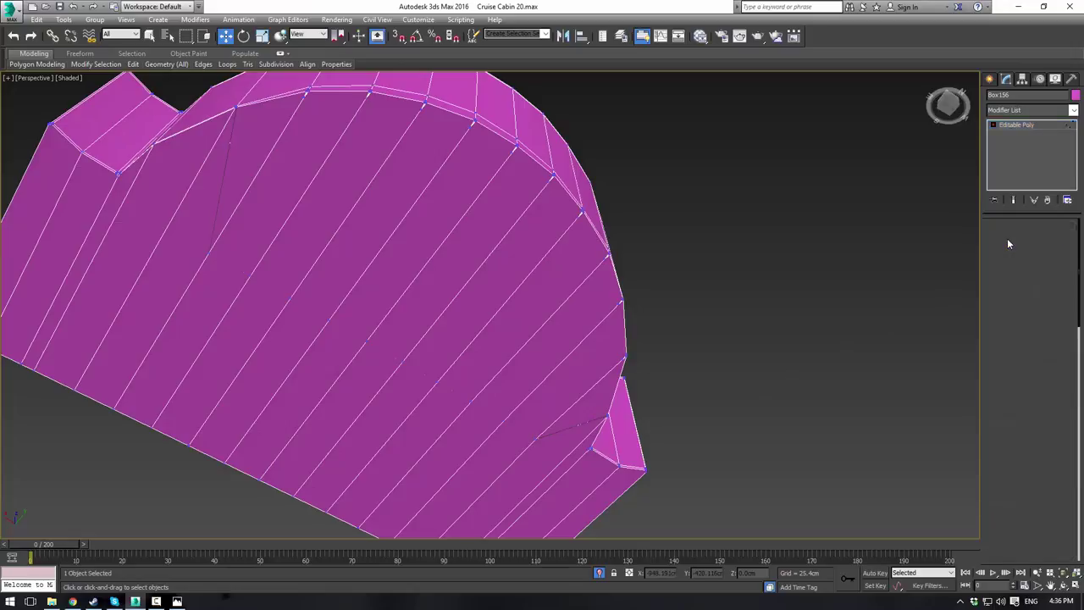
{"action": "left_click", "coordinate": [535, 435]}
{"action": "key", "text": "BackSpace"}
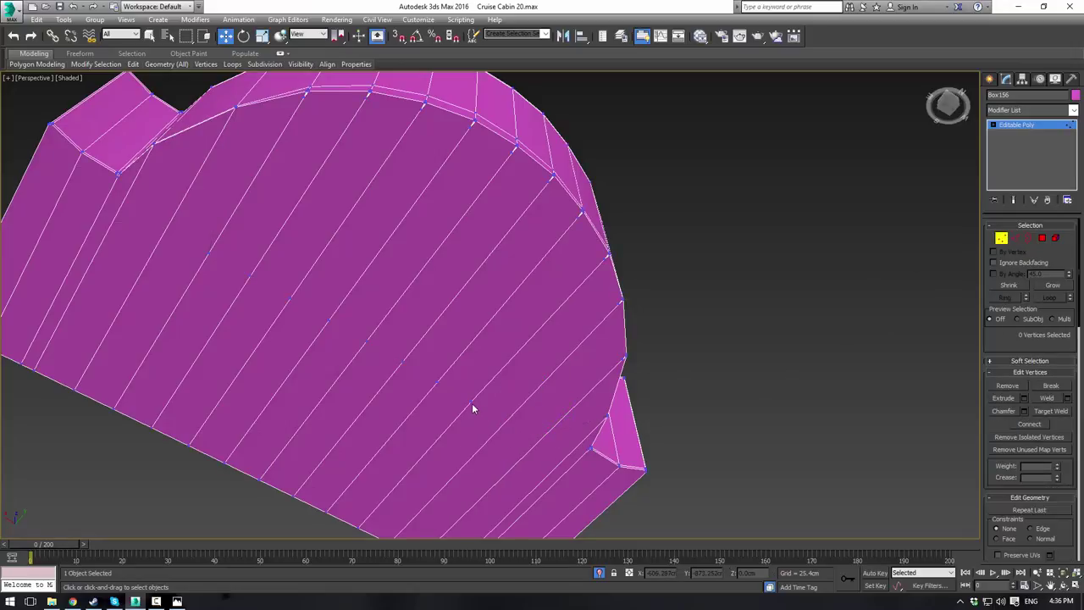
{"action": "left_click", "coordinate": [471, 404]}
{"action": "key", "text": "BackSpace"}
{"action": "left_click", "coordinate": [437, 384]}
{"action": "key", "text": "BackSpace"}
{"action": "left_click", "coordinate": [403, 363]}
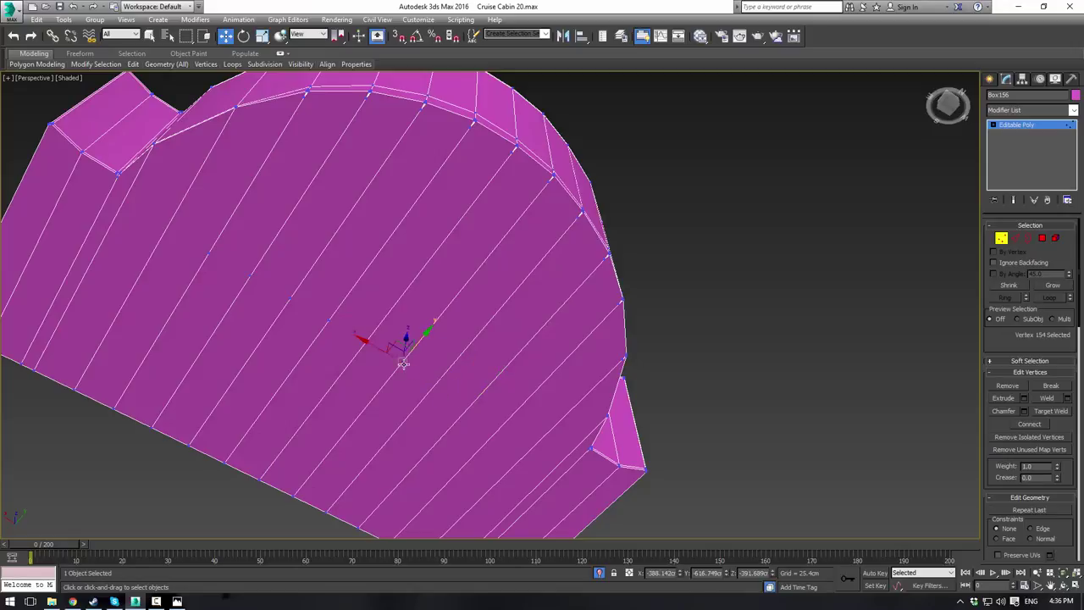
{"action": "left_click", "coordinate": [368, 341]}
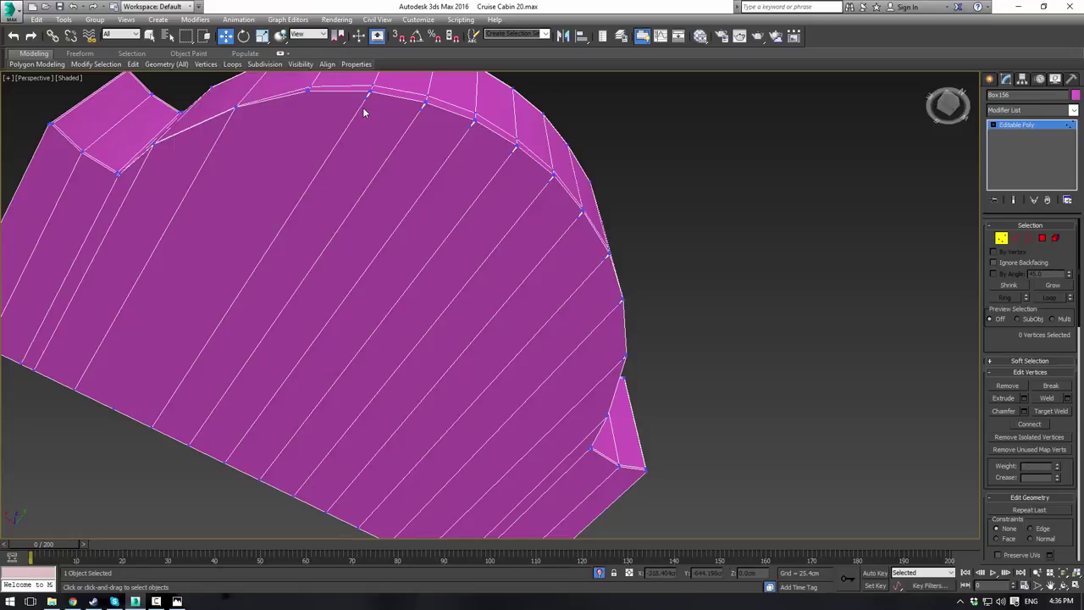
{"action": "key", "text": "ctrl+z"}
Step: Target-weld the stray vertices at the first chamfered corner of the curved lower border onto the corner vertex
{"action": "key", "text": "z"}
{"action": "middle_click_drag", "start_coordinate": [379, 134], "coordinate": [372, 211], "text": "alt"}
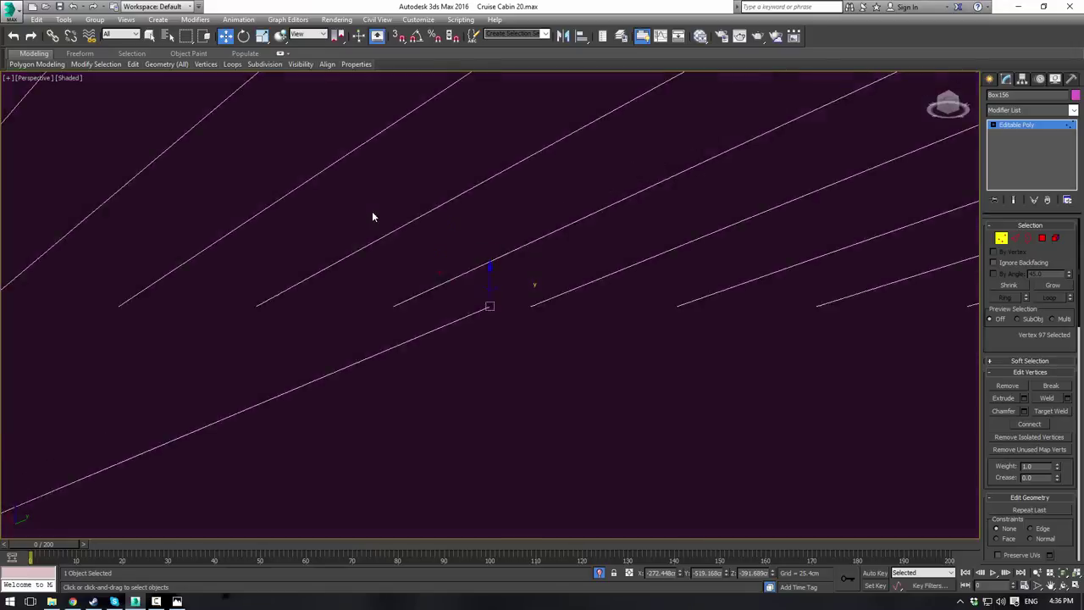
{"action": "scroll", "coordinate": [372, 211], "scroll_direction": "down", "scroll_amount": 5}
{"action": "middle_click_drag", "start_coordinate": [524, 232], "coordinate": [501, 212], "text": "alt"}
{"action": "middle_click_drag", "start_coordinate": [501, 212], "coordinate": [476, 266]}
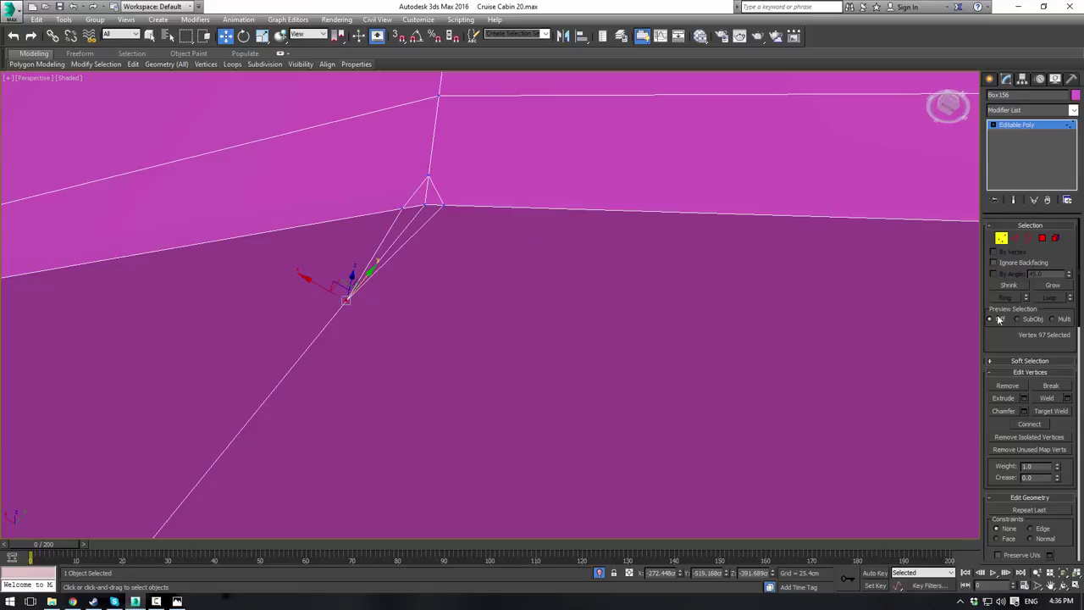
{"action": "left_click", "coordinate": [1046, 411]}
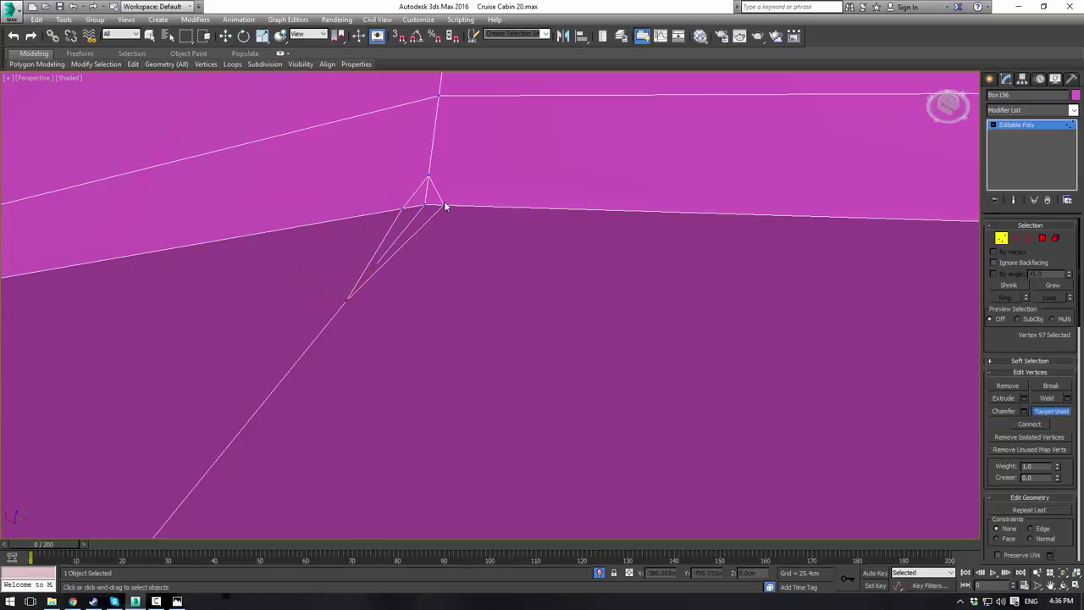
{"action": "left_click", "coordinate": [423, 205]}
{"action": "left_click", "coordinate": [425, 206]}
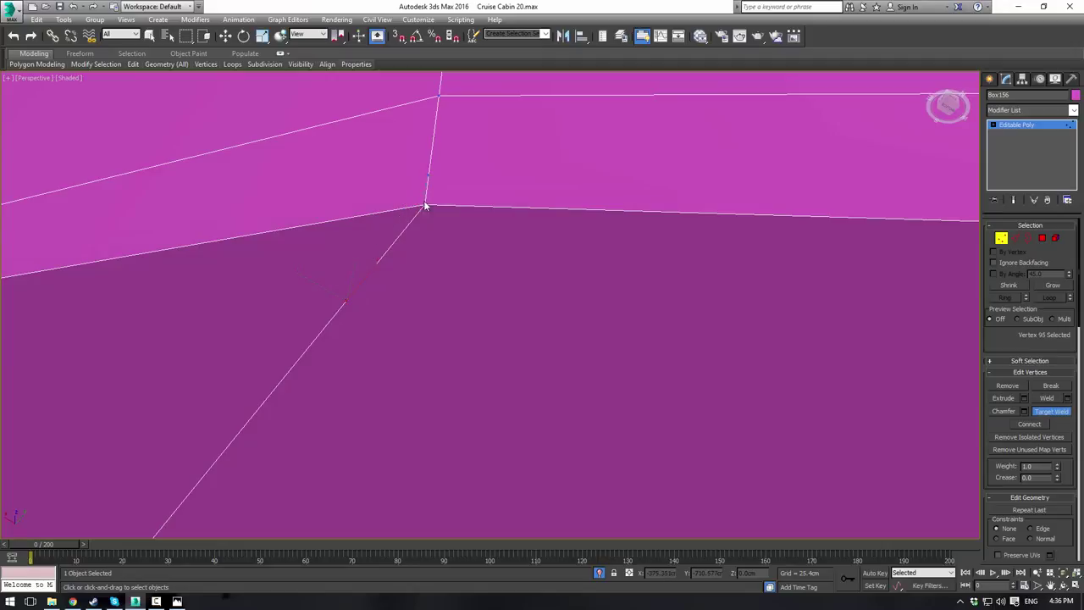
Step: Finish the first corner and target-weld the stray vertices at the next three corners along the curved lower border
{"action": "scroll", "coordinate": [414, 288], "scroll_direction": "down", "scroll_amount": 7}
{"action": "scroll", "coordinate": [615, 343], "scroll_direction": "up", "scroll_amount": 3}
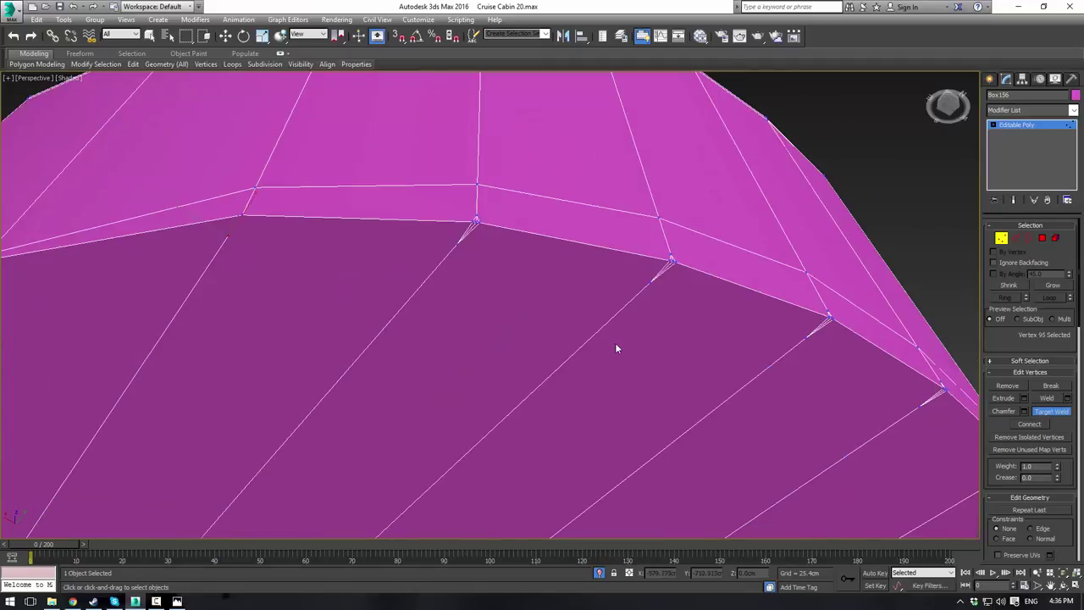
{"action": "scroll", "coordinate": [407, 246], "scroll_direction": "up", "scroll_amount": 4}
{"action": "scroll", "coordinate": [288, 222], "scroll_direction": "down", "scroll_amount": 4}
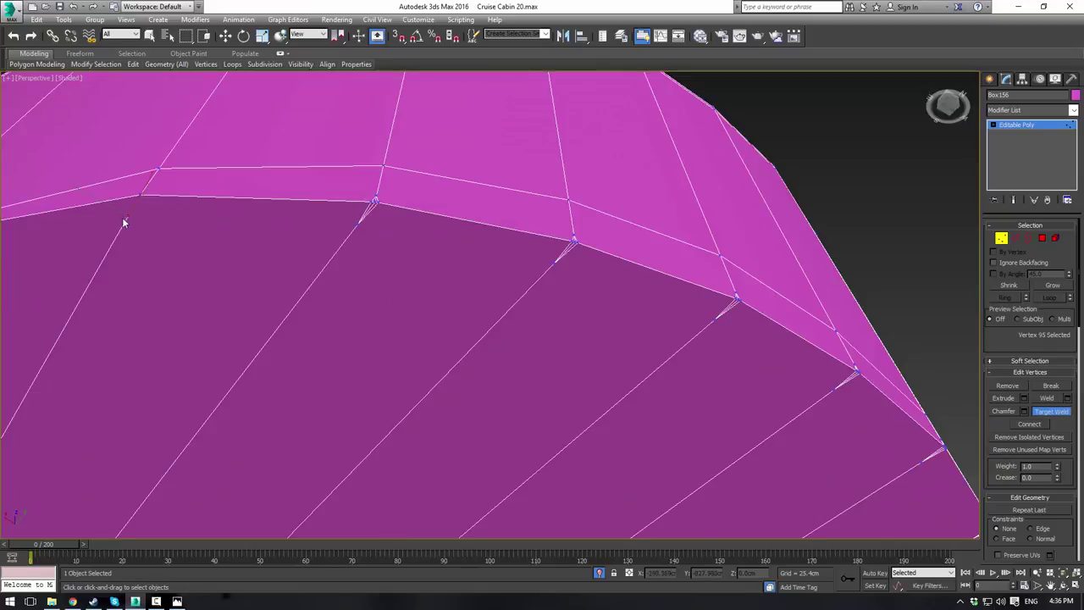
{"action": "left_click", "coordinate": [140, 196]}
{"action": "left_click", "coordinate": [375, 202]}
{"action": "left_click", "coordinate": [574, 242]}
{"action": "middle_click_drag", "start_coordinate": [813, 308], "coordinate": [459, 208]}
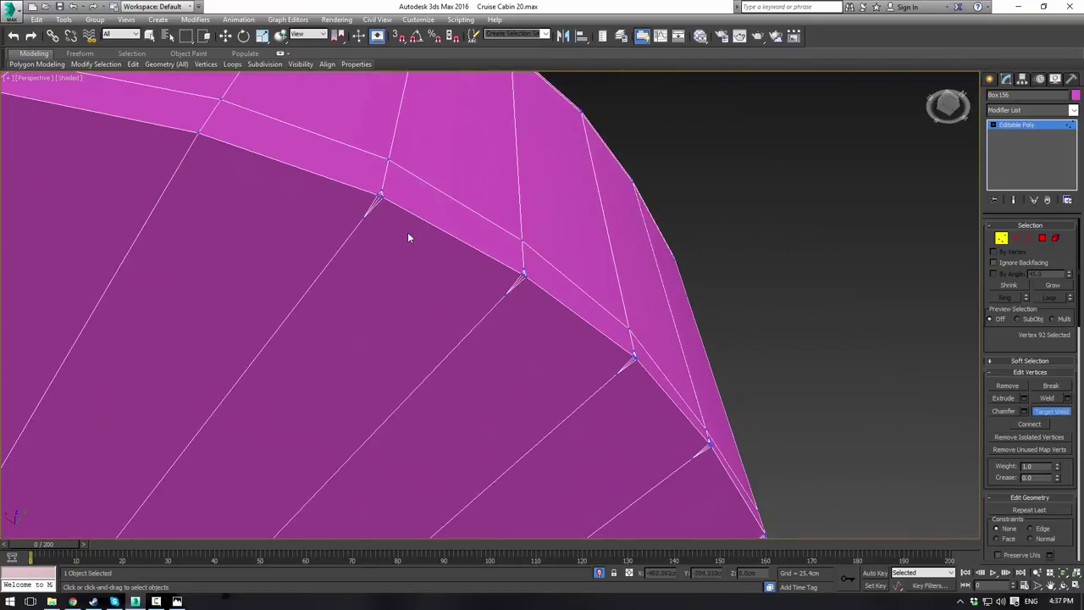
{"action": "left_click", "coordinate": [380, 195]}
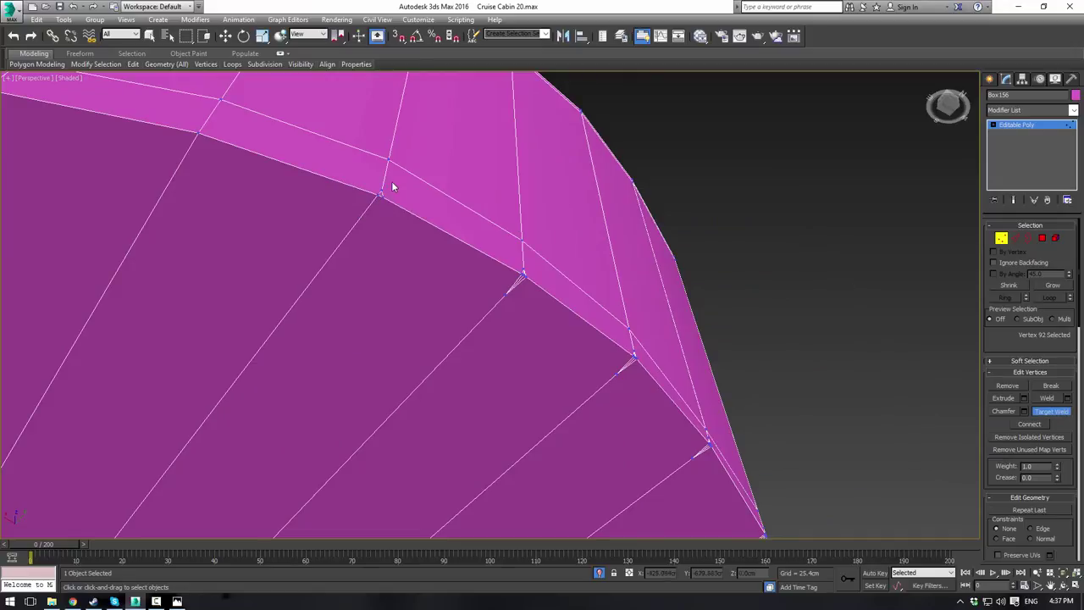
{"action": "right_click", "coordinate": [392, 181]}
Step: Weld the next corner's vertex cluster with a 26.386 cm threshold, and weld the previous corner's remaining vertices the same way
{"action": "left_click_drag", "start_coordinate": [537, 298], "coordinate": [632, 271]}
{"action": "left_click", "coordinate": [1069, 399]}
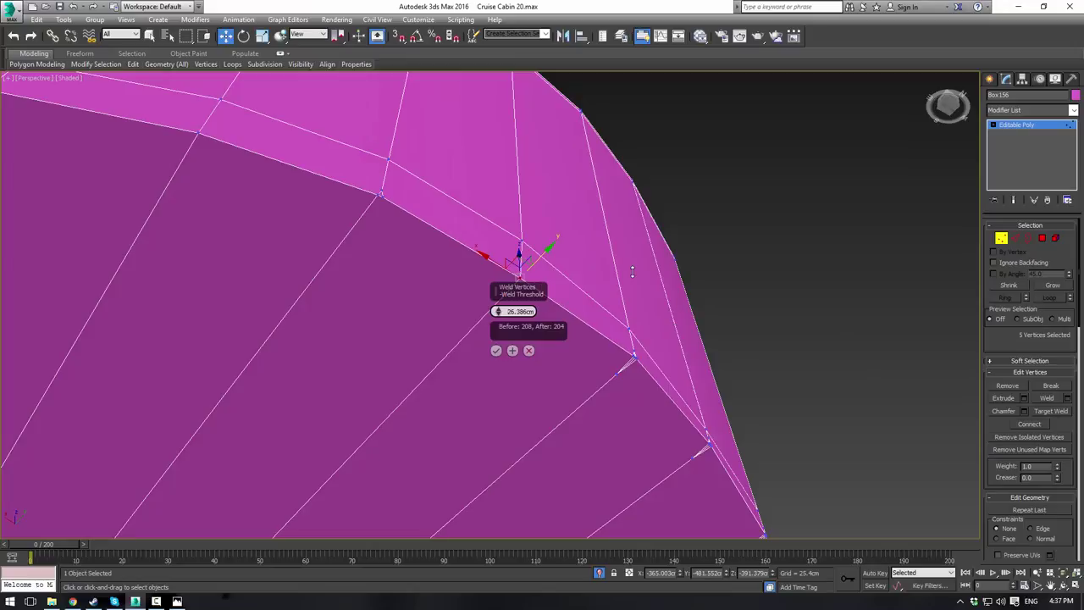
{"action": "left_click", "coordinate": [496, 350]}
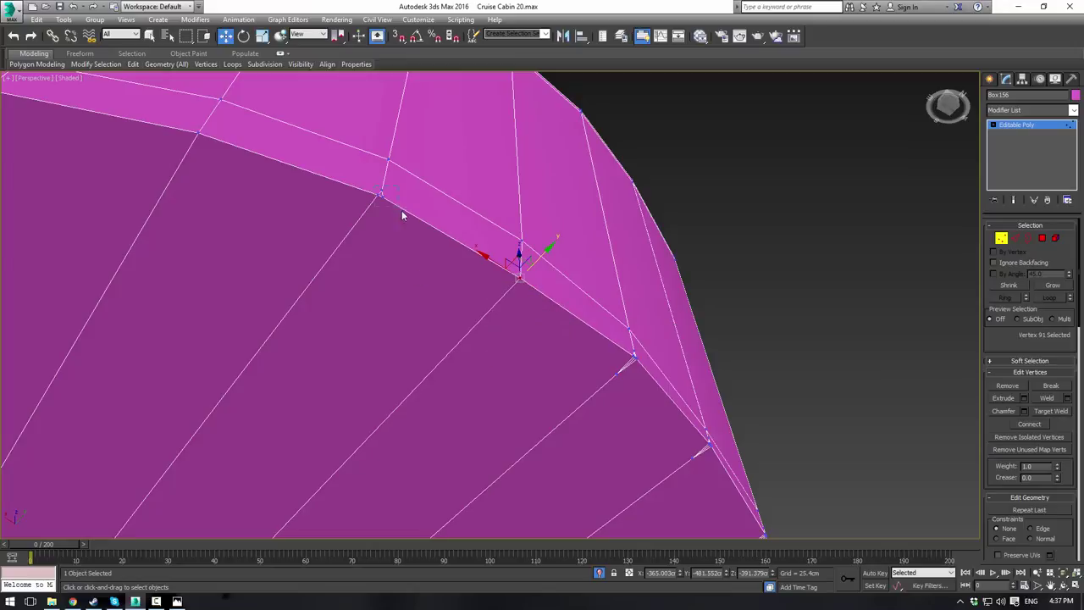
{"action": "left_click_drag", "start_coordinate": [402, 211], "coordinate": [403, 213]}
{"action": "left_click", "coordinate": [1051, 400]}
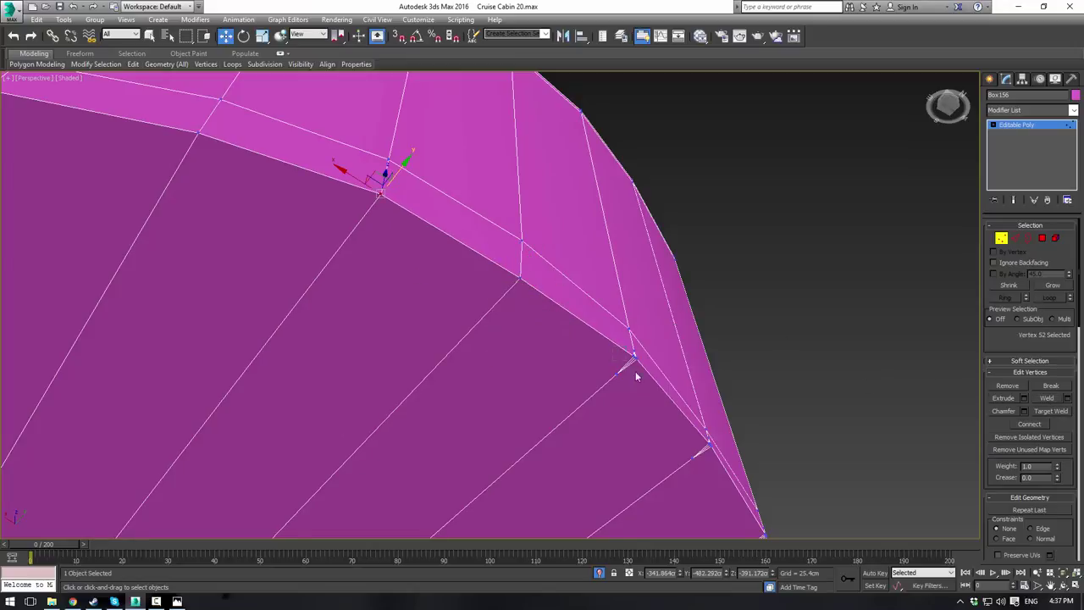
Step: Weld the vertex clusters at the following two corners of the curved lower border with the same threshold
{"action": "left_click_drag", "start_coordinate": [636, 373], "coordinate": [642, 381]}
{"action": "left_click", "coordinate": [1052, 403]}
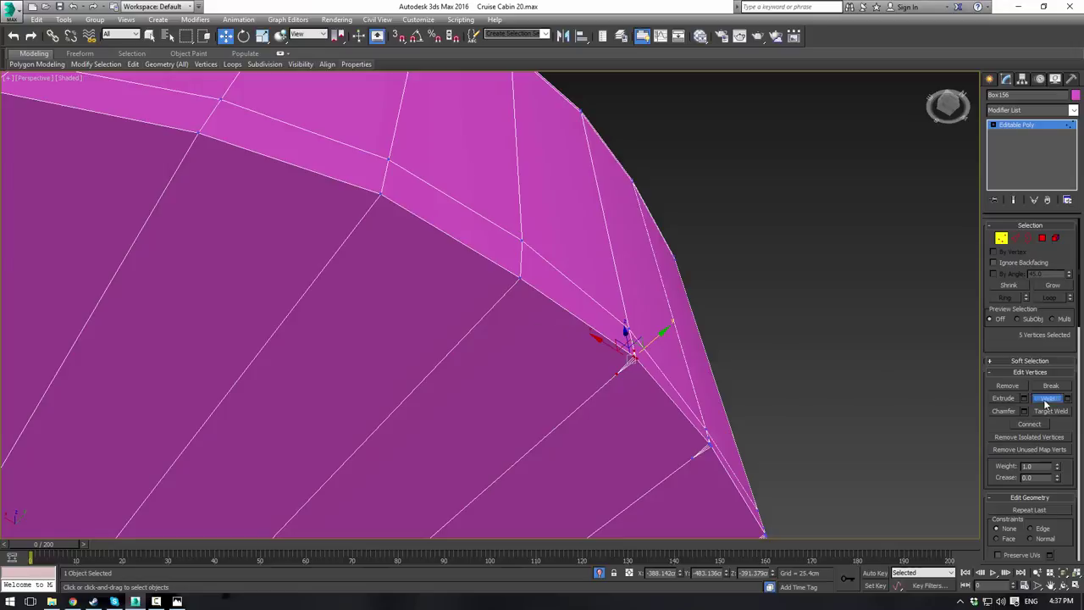
{"action": "left_click", "coordinate": [681, 426]}
{"action": "left_click_drag", "start_coordinate": [680, 436], "coordinate": [720, 464]}
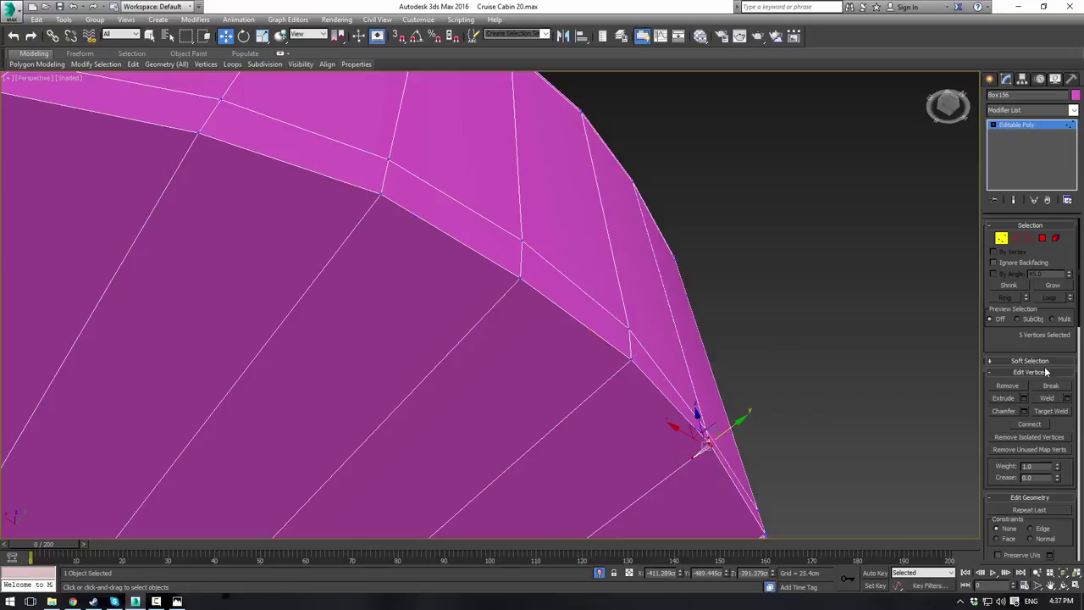
{"action": "left_click", "coordinate": [1042, 398]}
Step: Weld the vertex clusters at two further corners, where the curved lower border approaches the side wing
{"action": "middle_click_drag", "start_coordinate": [739, 340], "coordinate": [507, 177]}
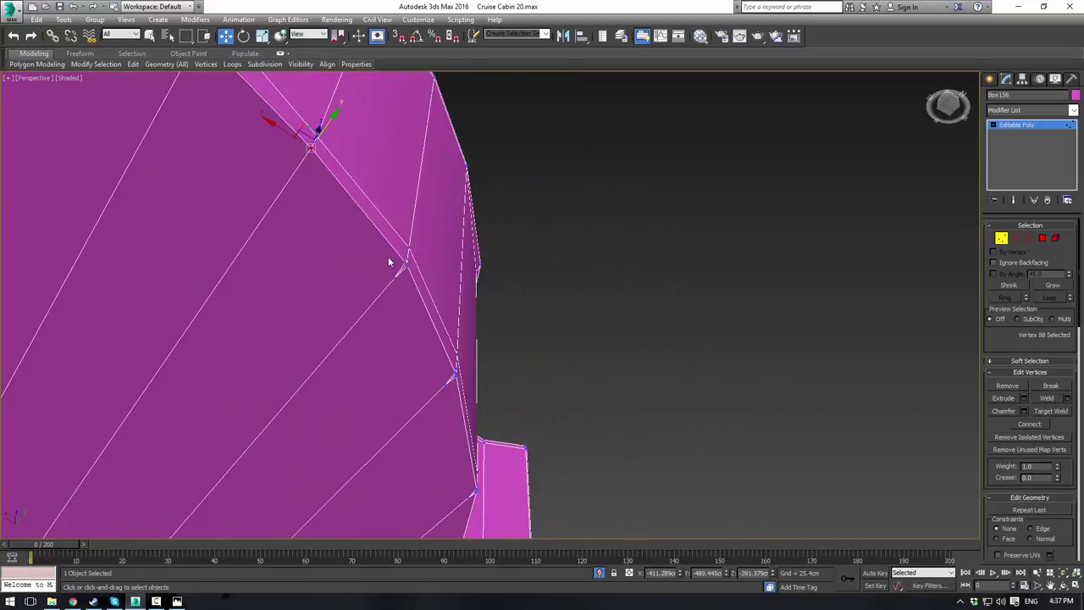
{"action": "left_click_drag", "start_coordinate": [388, 262], "coordinate": [434, 295]}
{"action": "left_click", "coordinate": [1045, 398]}
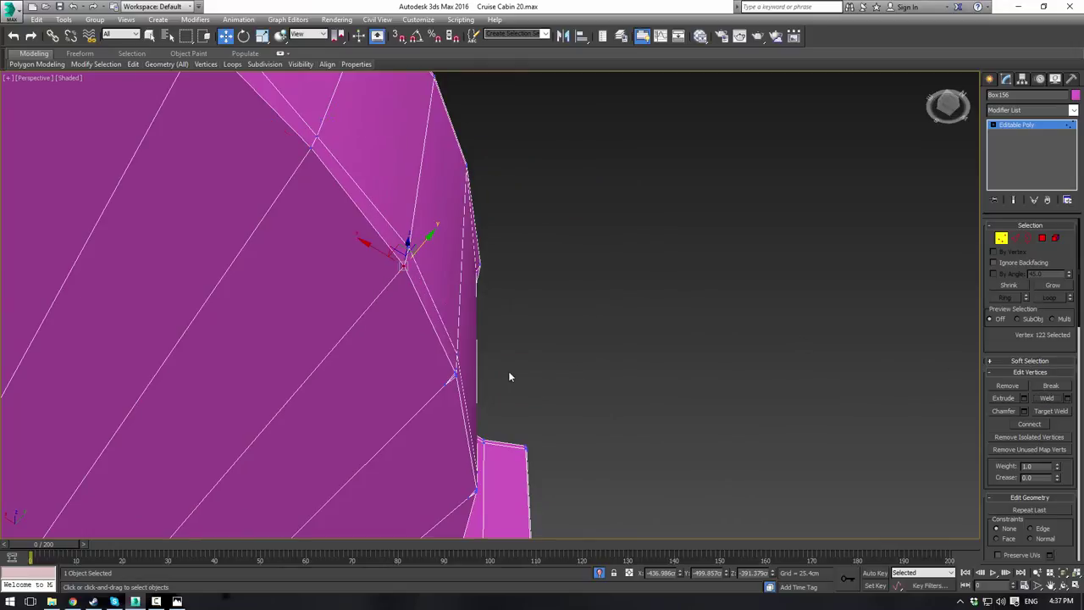
{"action": "left_click_drag", "start_coordinate": [426, 366], "coordinate": [664, 417]}
{"action": "left_click", "coordinate": [1046, 400]}
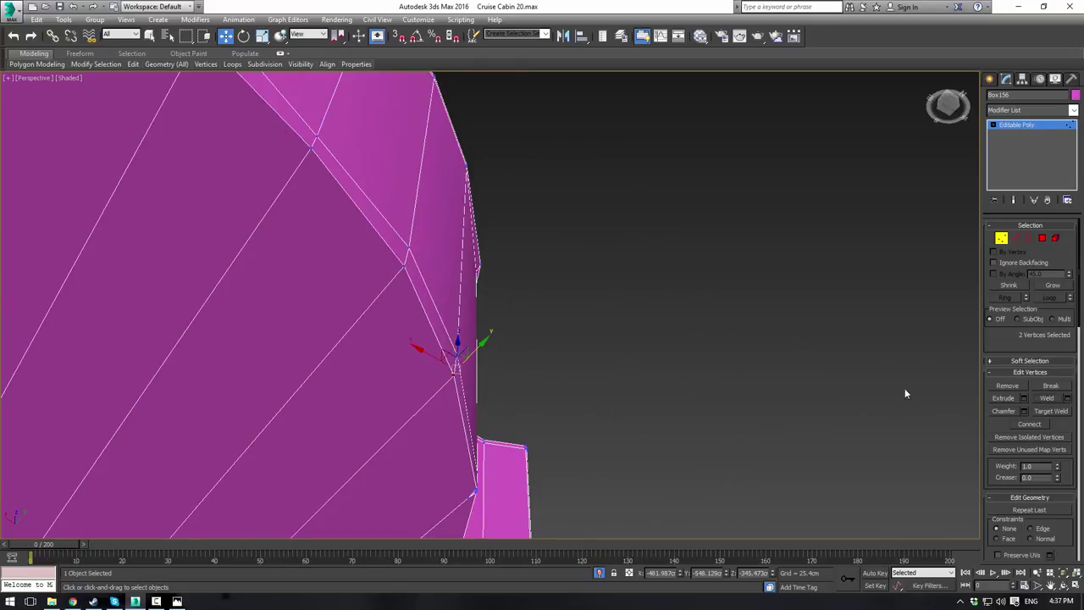
Step: Weld the vertex clusters at the last two corners of the curved lower border before the side wing
{"action": "middle_click_drag", "start_coordinate": [608, 374], "coordinate": [557, 281]}
{"action": "middle_click_drag", "start_coordinate": [519, 323], "coordinate": [456, 350], "text": "alt"}
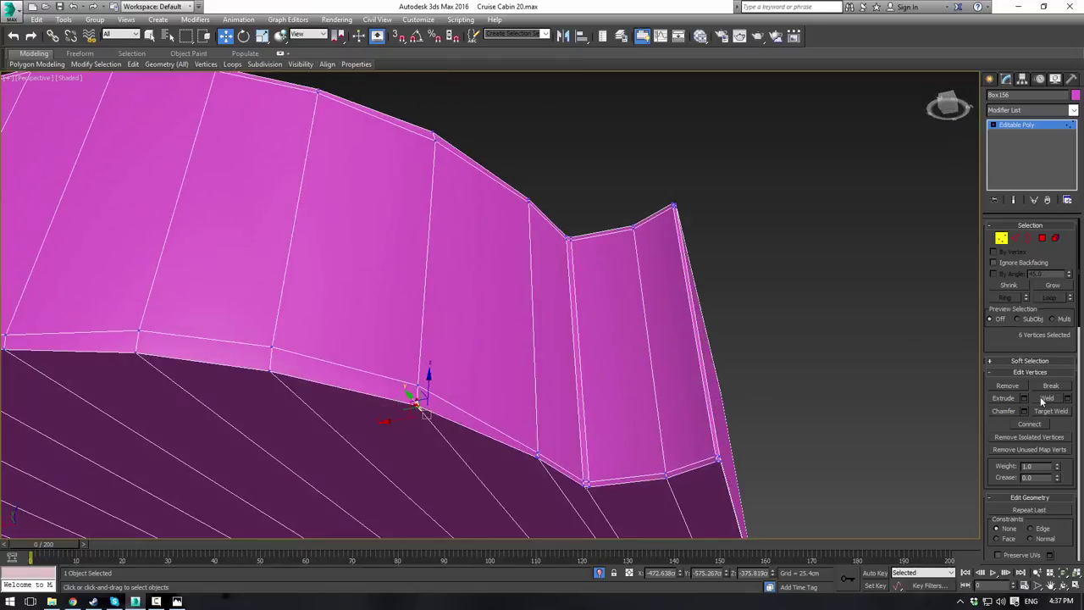
{"action": "left_click_drag", "start_coordinate": [524, 451], "coordinate": [557, 469]}
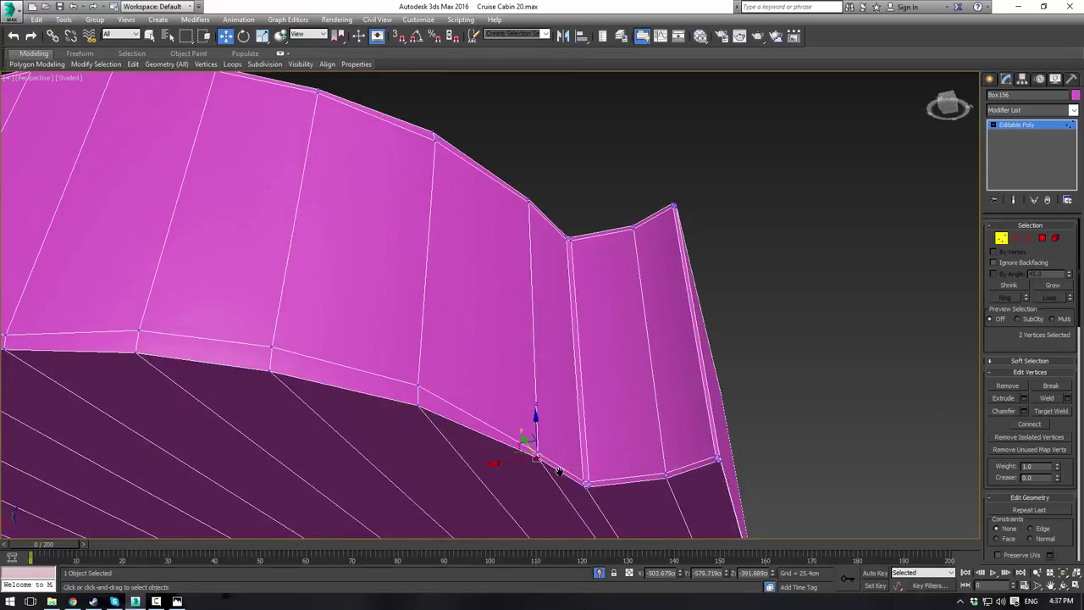
{"action": "middle_click_drag", "start_coordinate": [550, 470], "coordinate": [438, 357]}
{"action": "scroll", "coordinate": [436, 357], "scroll_direction": "up", "scroll_amount": 5}
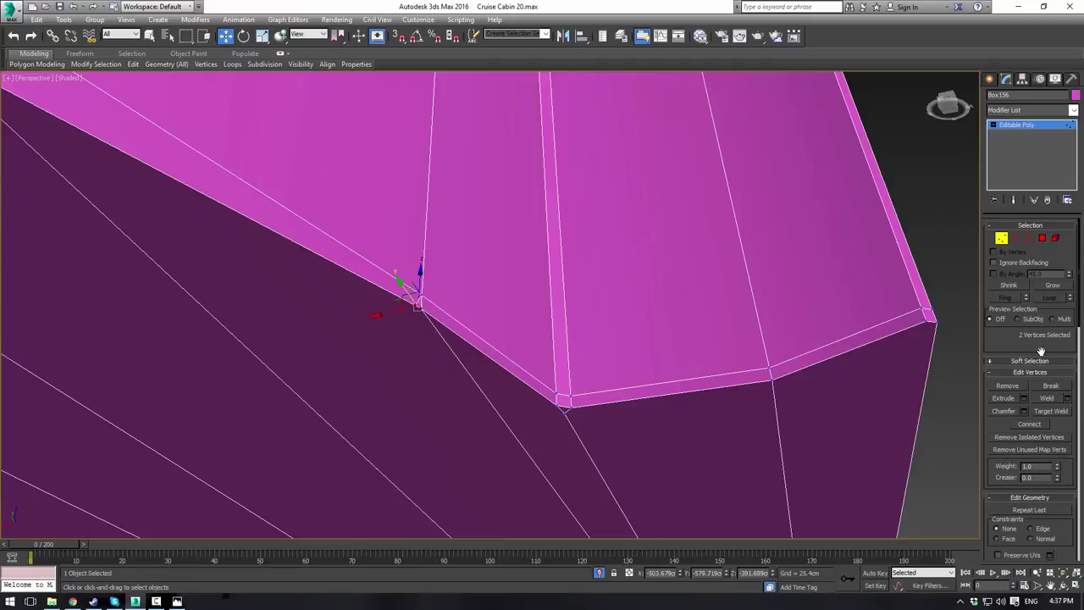
{"action": "left_click", "coordinate": [1044, 399]}
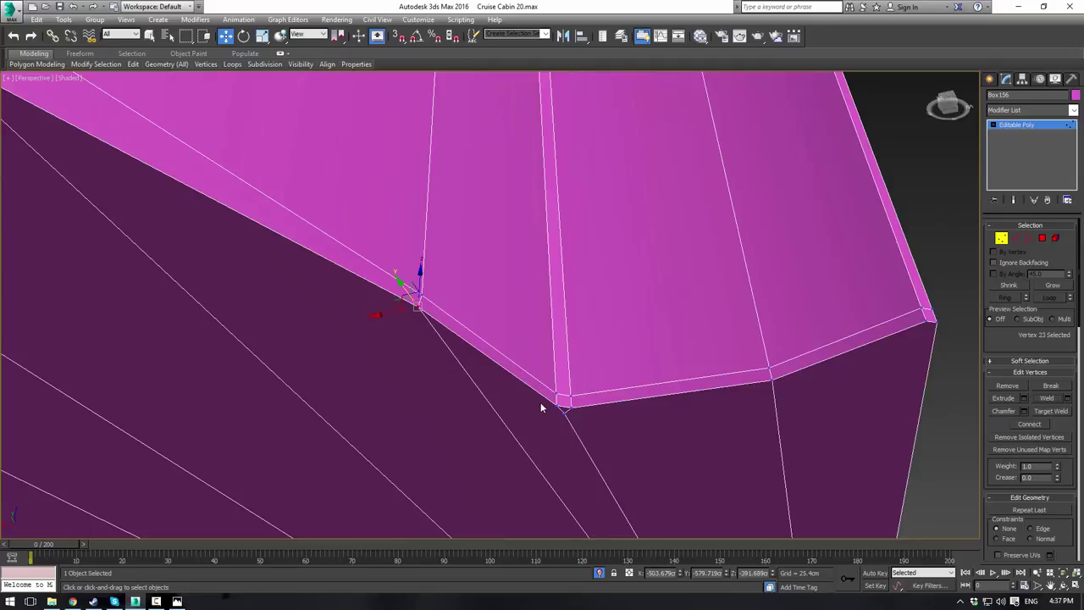
{"action": "middle_click_drag", "start_coordinate": [487, 310], "coordinate": [972, 311], "text": "alt"}
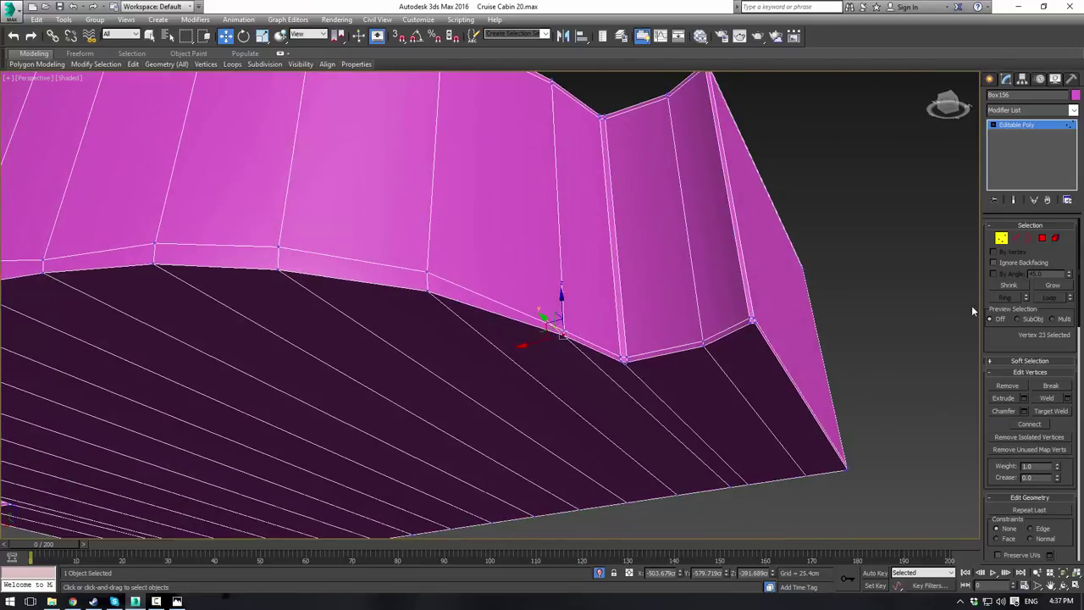
Step: In the Front view, select the ten raised vertices of the curved lower border and scale them vertically into one level row
{"action": "key", "text": "alt+w"}
{"action": "middle_click_drag", "start_coordinate": [661, 218], "coordinate": [667, 174]}
{"action": "scroll", "coordinate": [674, 194], "scroll_direction": "up", "scroll_amount": 3}
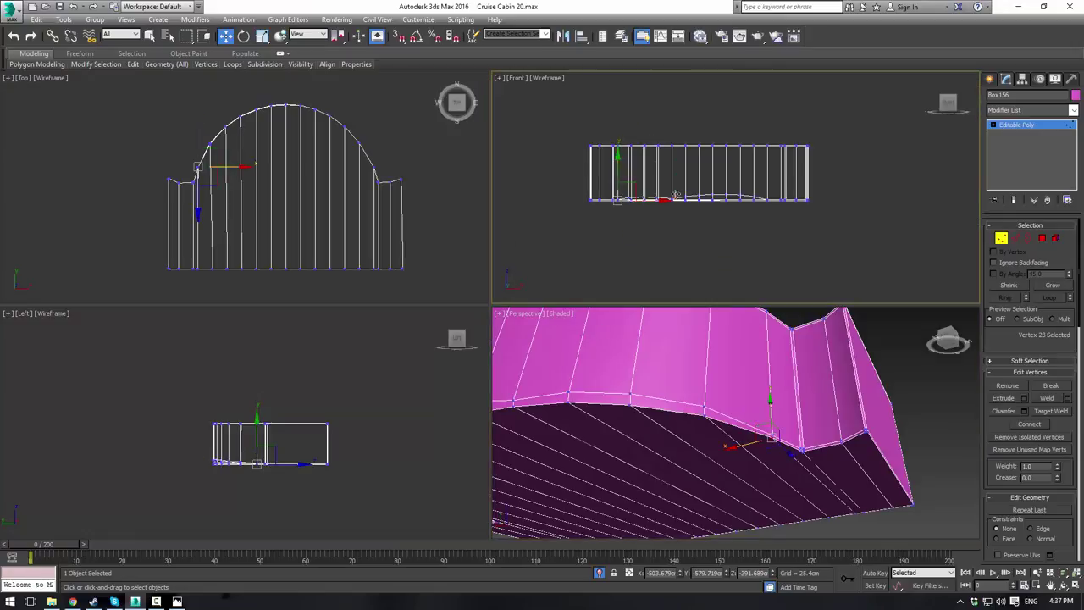
{"action": "left_click", "coordinate": [1001, 239]}
{"action": "scroll", "coordinate": [663, 166], "scroll_direction": "up", "scroll_amount": 3}
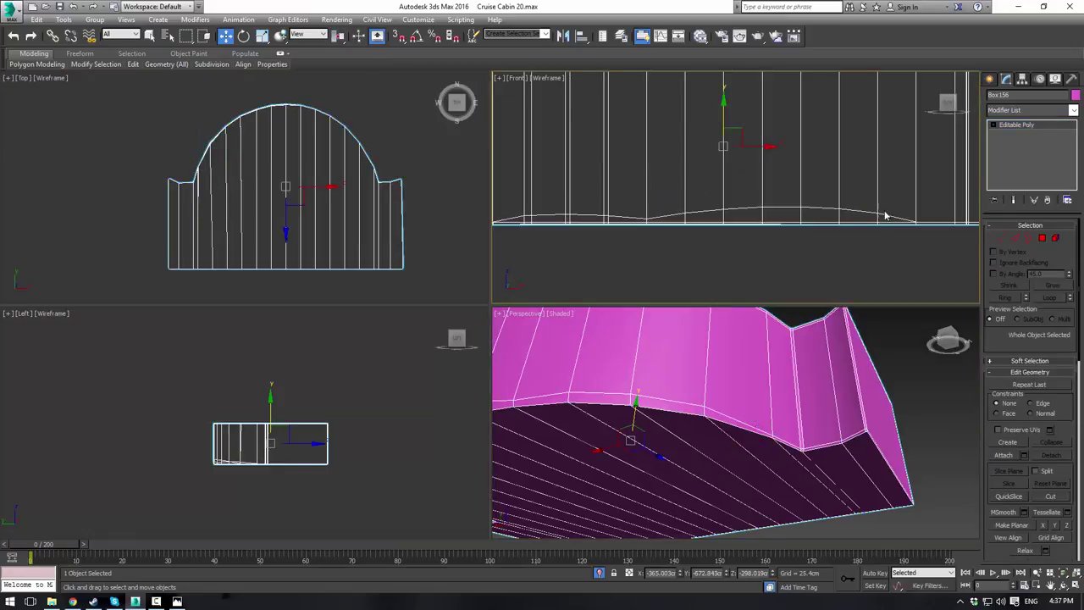
{"action": "left_click", "coordinate": [1001, 239]}
{"action": "middle_click_drag", "start_coordinate": [551, 177], "coordinate": [584, 151]}
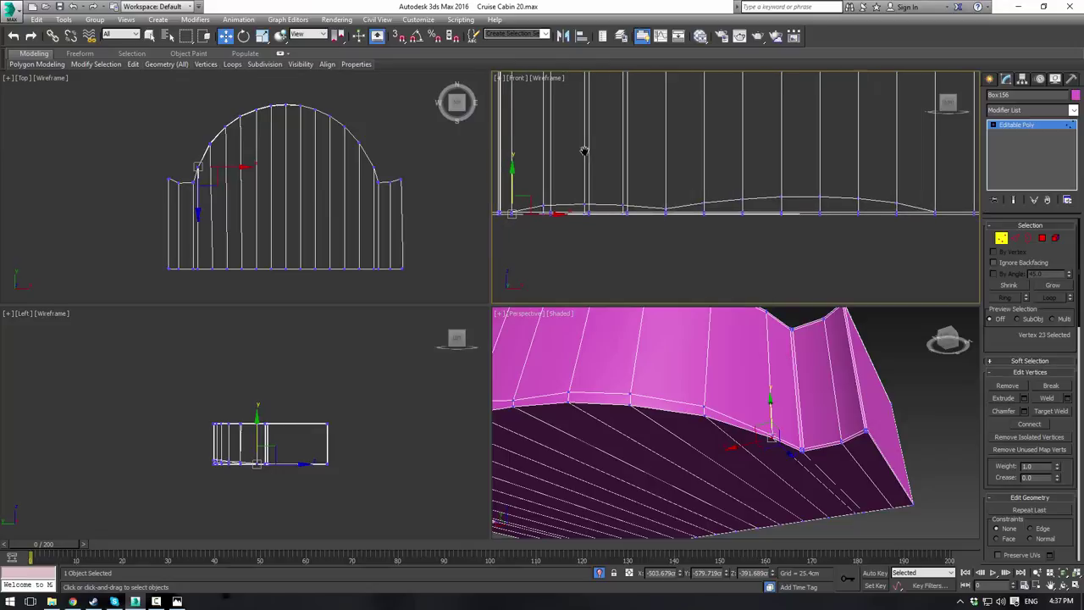
{"action": "left_click_drag", "start_coordinate": [936, 213], "coordinate": [935, 213]}
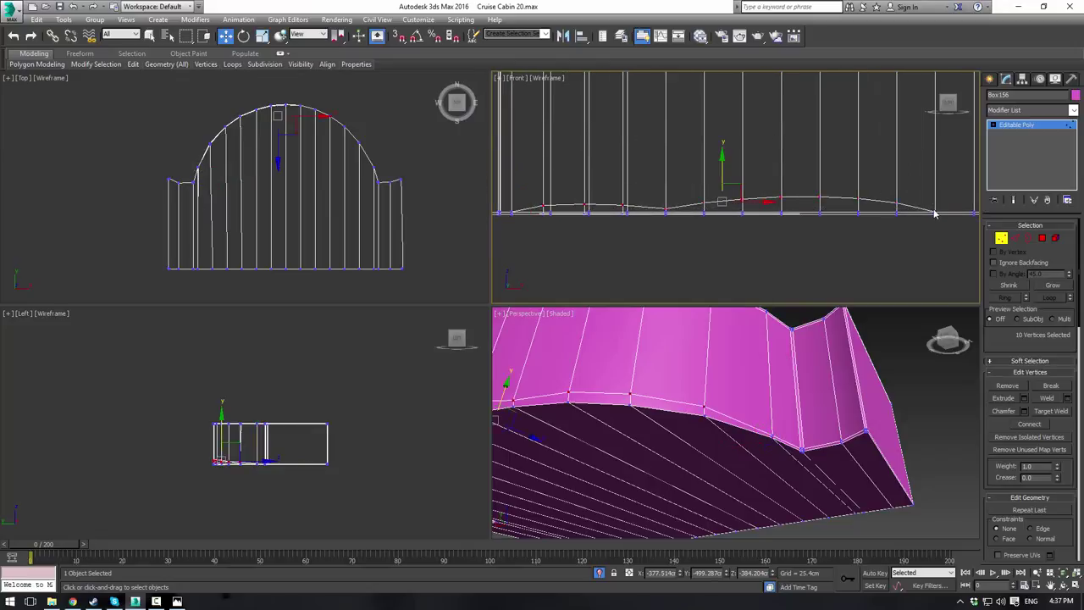
{"action": "key", "text": "r"}
{"action": "left_click_drag", "start_coordinate": [721, 151], "coordinate": [746, 195]}
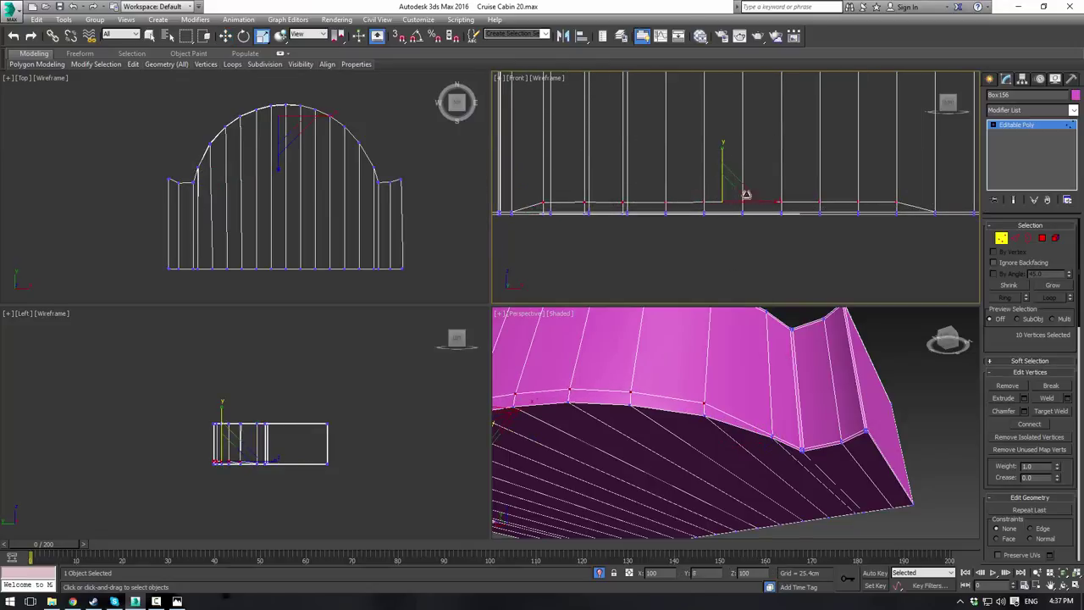
Step: Move the levelled row of vertices down so it sits just above the seat's bottom edge
{"action": "key", "text": "w"}
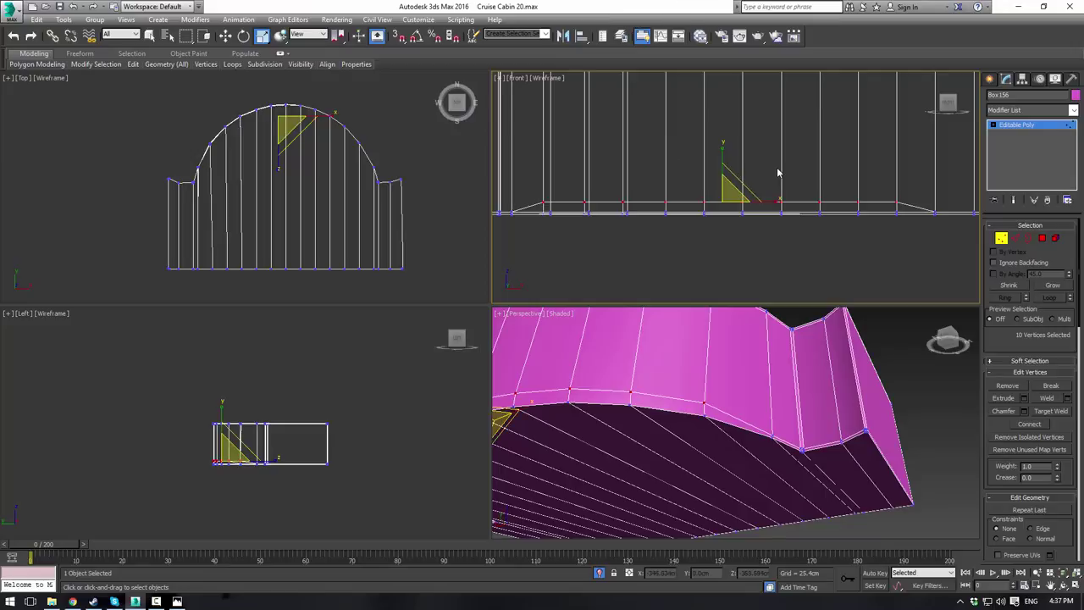
{"action": "scroll", "coordinate": [700, 163], "scroll_direction": "up", "scroll_amount": 2}
{"action": "left_click_drag", "start_coordinate": [699, 177], "coordinate": [711, 205]}
{"action": "left_click", "coordinate": [920, 427]}
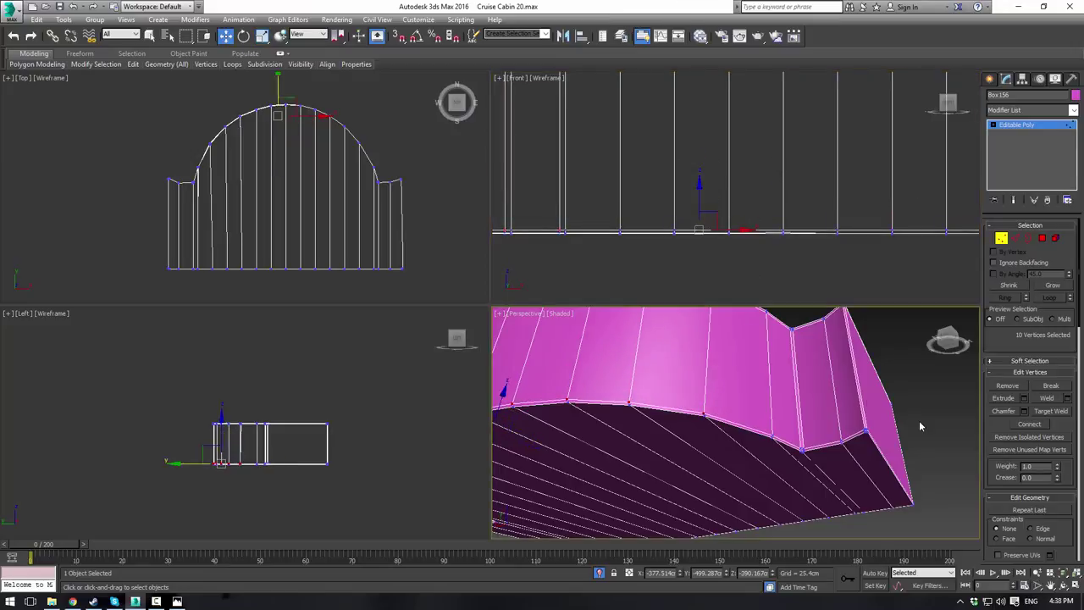
Step: Apply a TurboSmooth modifier with 2 iterations to the seat and show the Perspective view full size
{"action": "left_click", "coordinate": [1019, 126]}
{"action": "left_click", "coordinate": [1069, 113]}
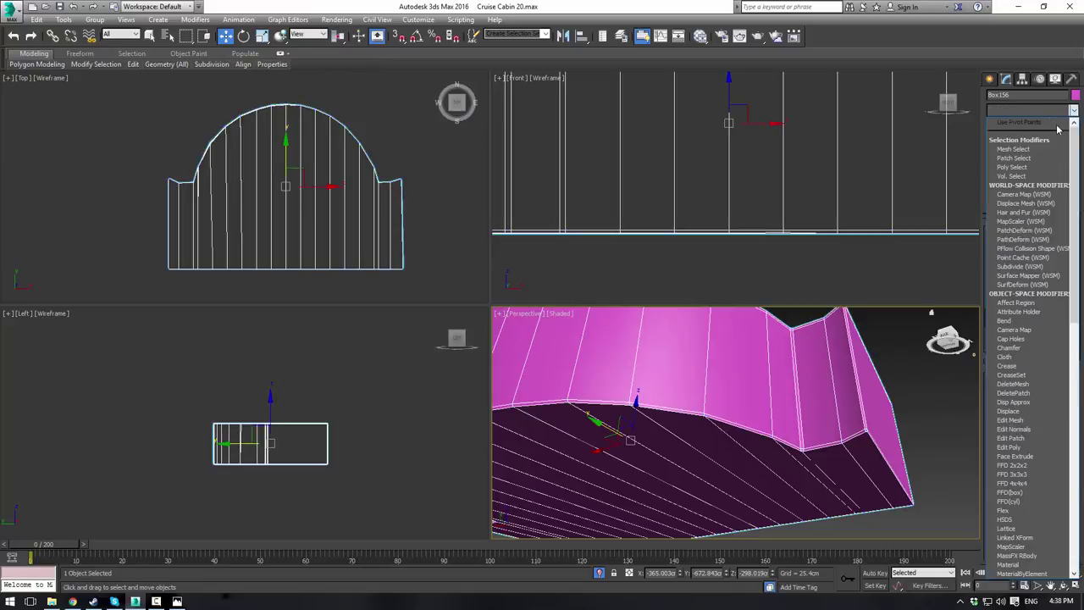
{"action": "key", "text": "t"}
{"action": "key", "text": "t"}
{"action": "key", "text": "t"}
{"action": "key", "text": "Return"}
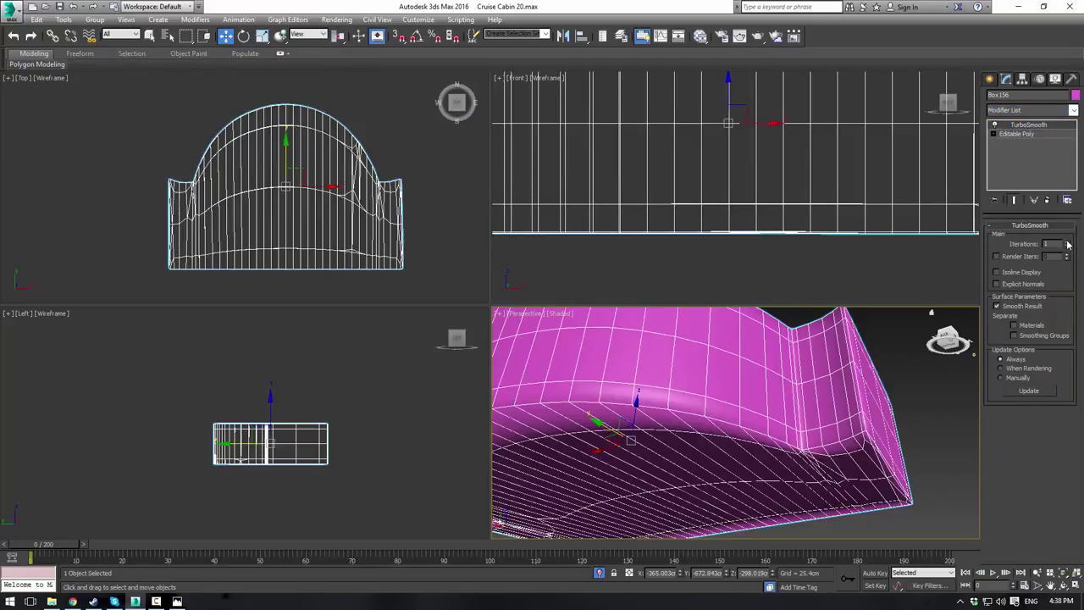
{"action": "left_click", "coordinate": [1067, 242]}
{"action": "left_click", "coordinate": [922, 422]}
{"action": "key", "text": "alt+w"}
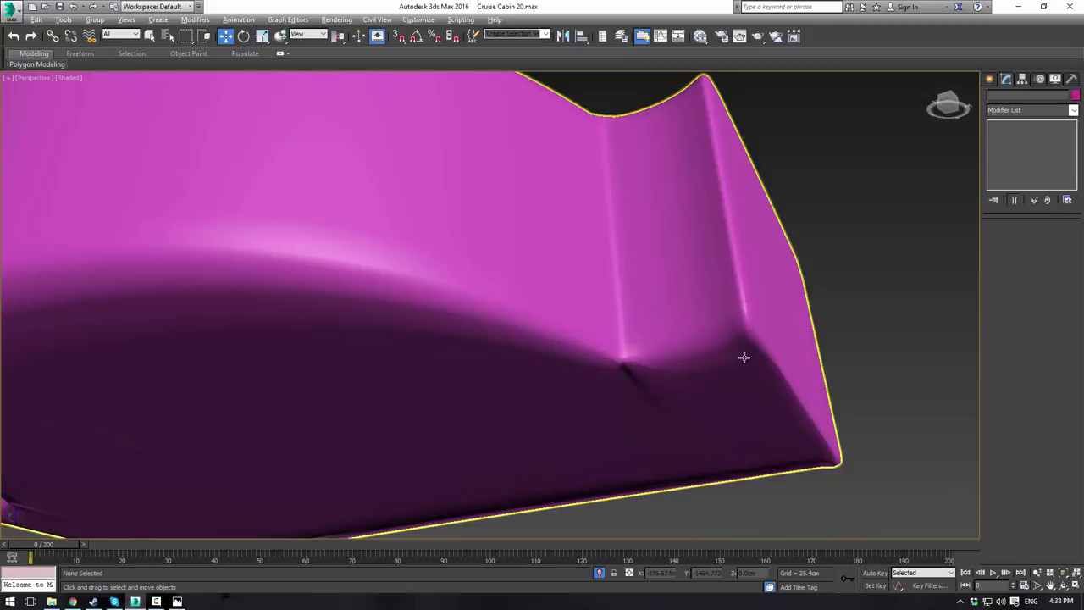
Step: Examine the smoothed seat from several sides and compare its curved lower border with the unsmoothed Editable Poly mesh
{"action": "scroll", "coordinate": [742, 355], "scroll_direction": "down", "scroll_amount": 5}
{"action": "middle_click_drag", "start_coordinate": [739, 344], "coordinate": [871, 419], "text": "alt"}
{"action": "scroll", "coordinate": [641, 340], "scroll_direction": "down", "scroll_amount": 4}
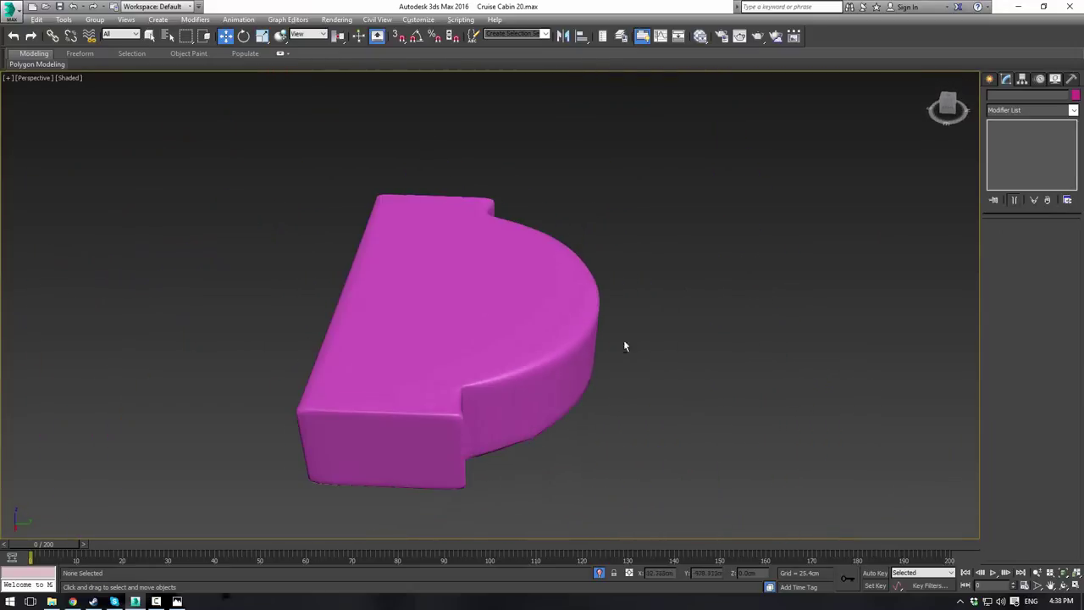
{"action": "middle_click_drag", "start_coordinate": [624, 340], "coordinate": [593, 242], "text": "alt"}
{"action": "scroll", "coordinate": [576, 246], "scroll_direction": "up", "scroll_amount": 3}
{"action": "left_click", "coordinate": [519, 247]}
{"action": "scroll", "coordinate": [432, 188], "scroll_direction": "up", "scroll_amount": 6}
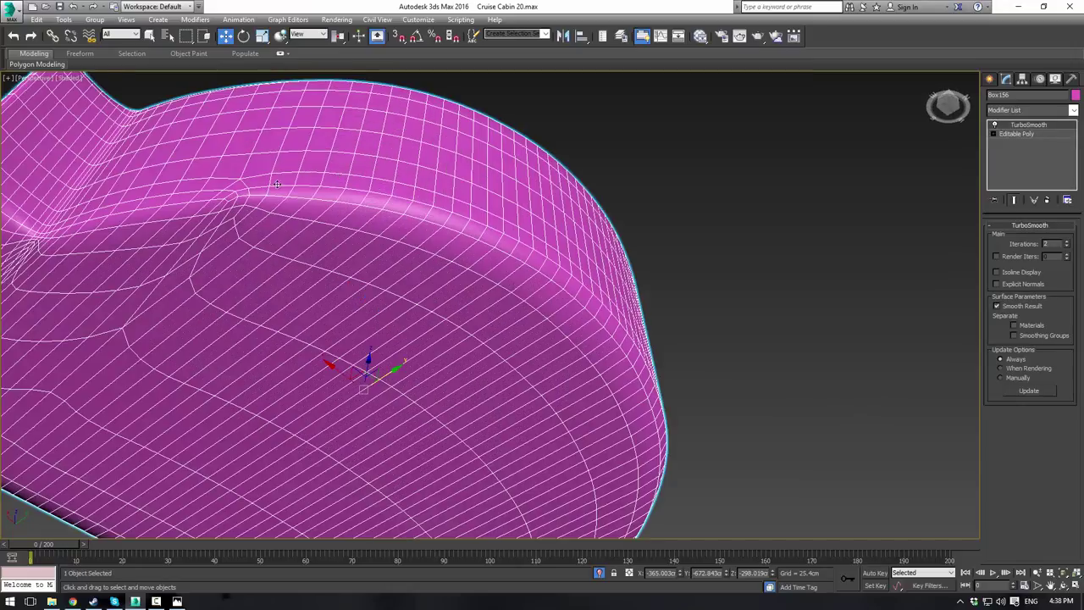
{"action": "left_click", "coordinate": [1030, 135]}
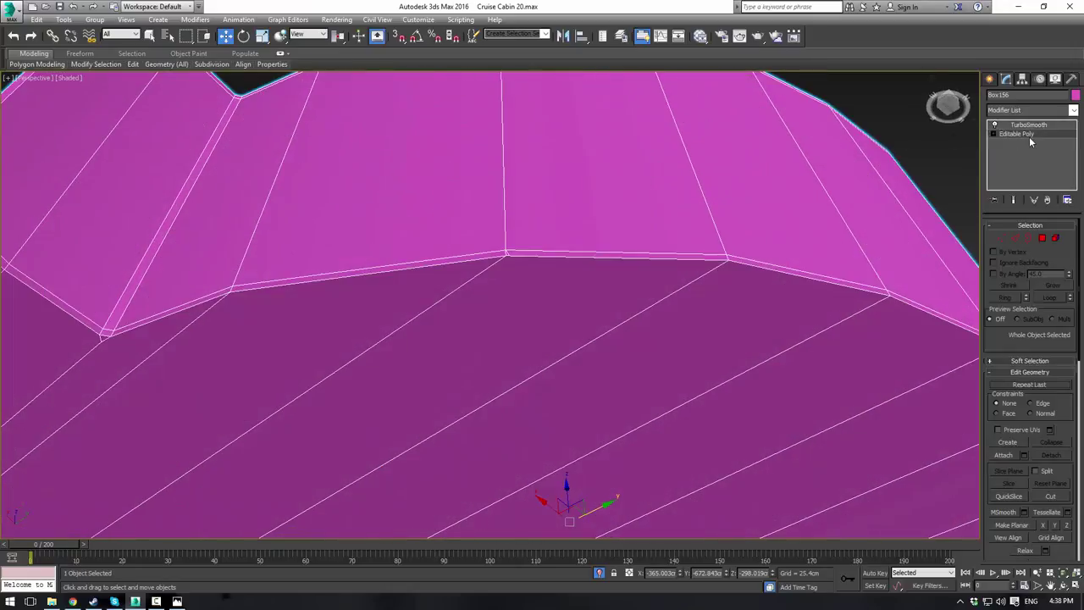
{"action": "left_click", "coordinate": [1001, 238]}
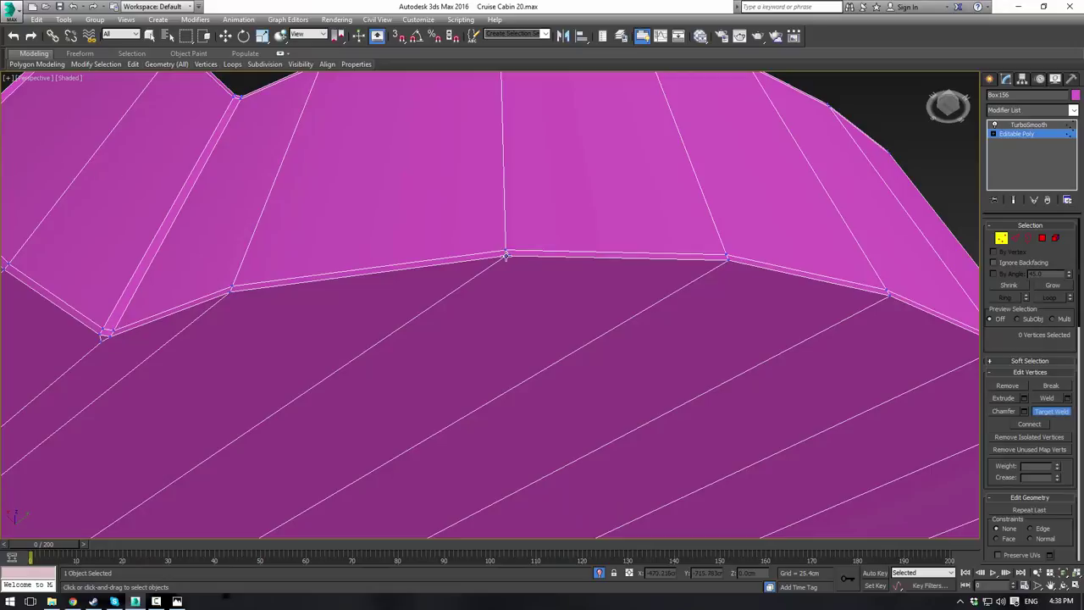
{"action": "middle_click_drag", "start_coordinate": [303, 290], "coordinate": [654, 184]}
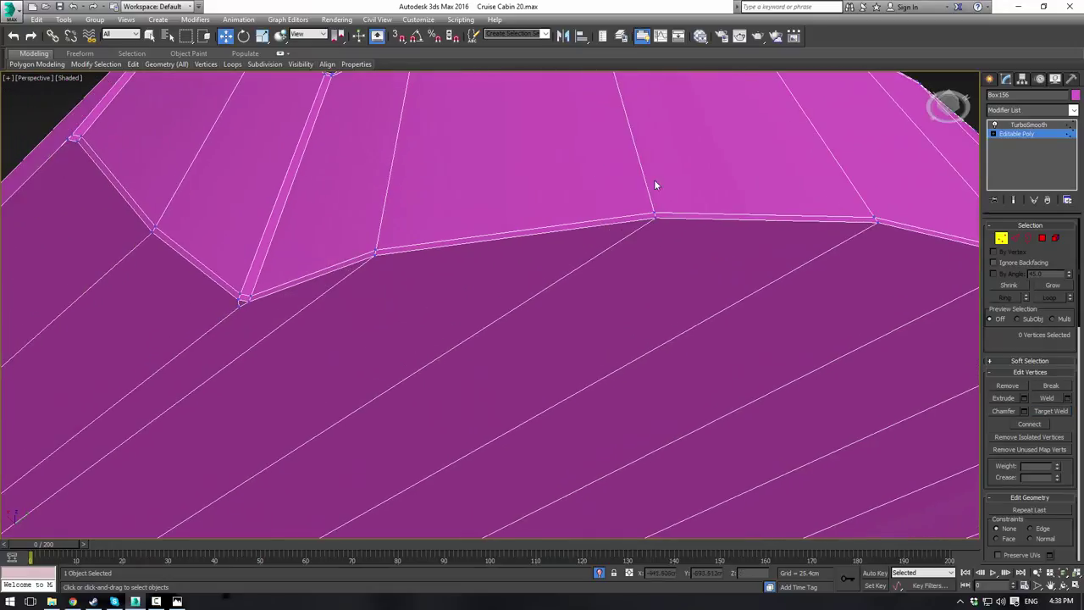
{"action": "left_click", "coordinate": [1028, 128]}
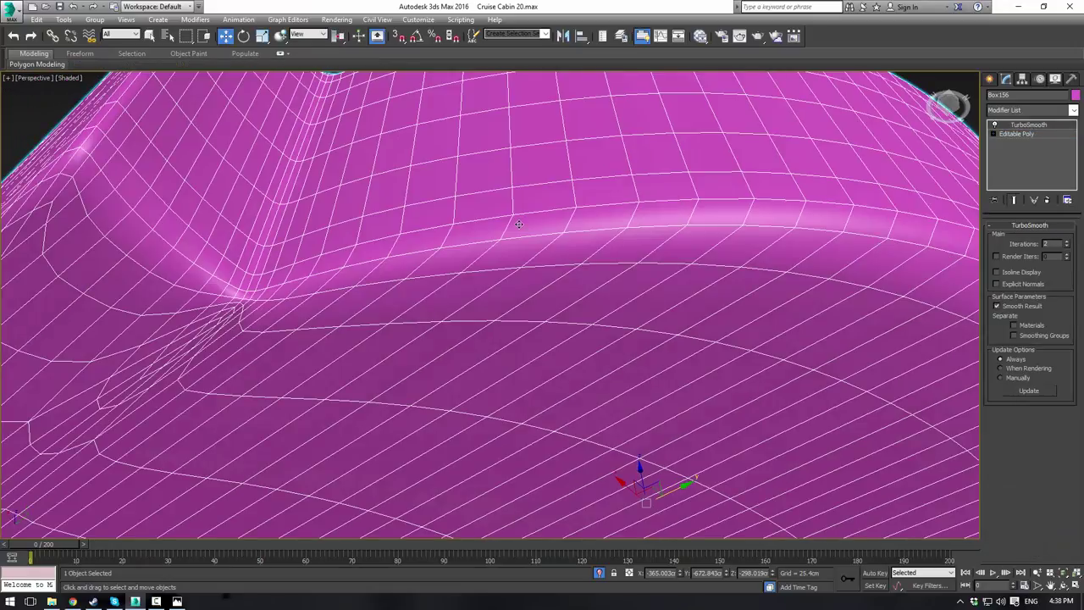
{"action": "scroll", "coordinate": [518, 224], "scroll_direction": "down", "scroll_amount": 5}
{"action": "left_click", "coordinate": [764, 288]}
{"action": "scroll", "coordinate": [607, 240], "scroll_direction": "down", "scroll_amount": 3}
{"action": "middle_click_drag", "start_coordinate": [667, 307], "coordinate": [558, 170]}
Step: At the Editable Poly level, select only the seat's underside polygons and inset them by 0.774 cm
{"action": "left_click", "coordinate": [528, 245]}
{"action": "left_click", "coordinate": [1018, 134]}
{"action": "left_click", "coordinate": [1046, 238]}
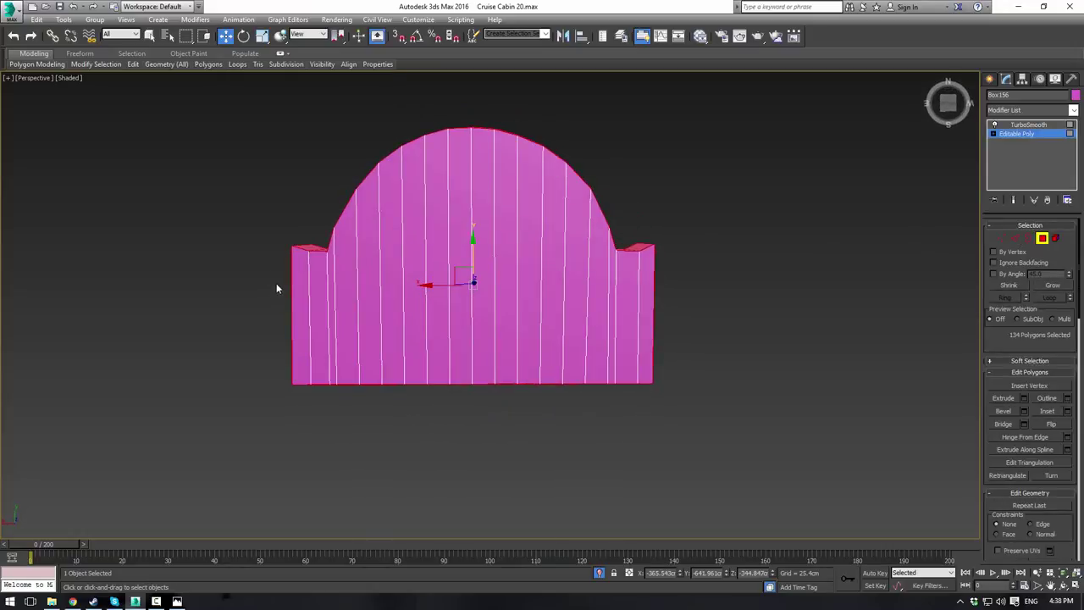
{"action": "key", "text": "q"}
{"action": "left_click", "coordinate": [233, 267]}
{"action": "left_click_drag", "start_coordinate": [298, 269], "coordinate": [545, 312]}
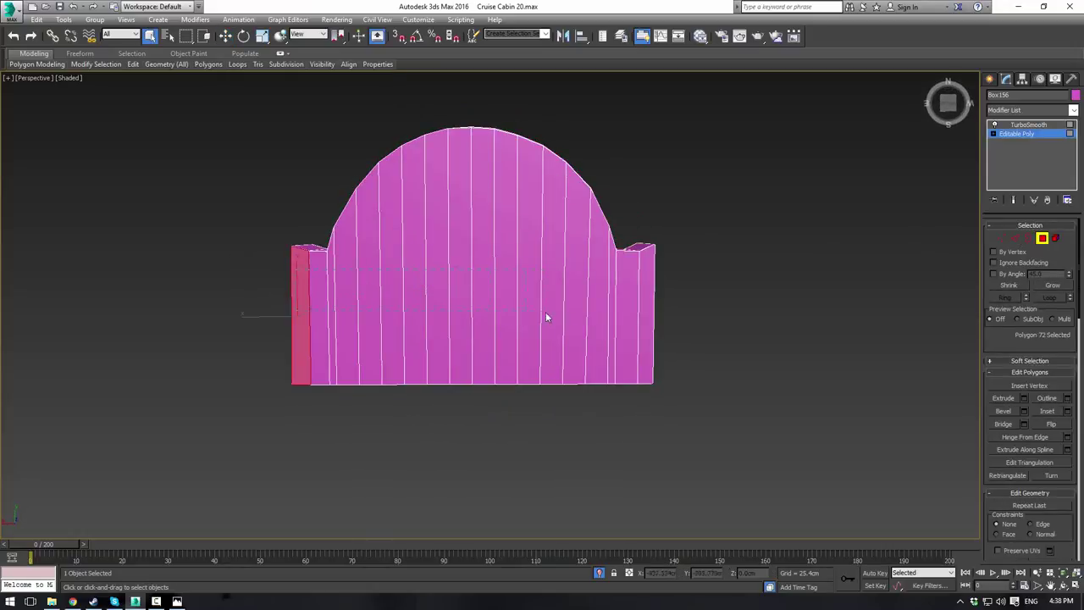
{"action": "left_click_drag", "start_coordinate": [647, 316], "coordinate": [649, 317]}
{"action": "middle_click_drag", "start_coordinate": [507, 216], "coordinate": [510, 312], "text": "alt"}
{"action": "left_click_drag", "start_coordinate": [298, 183], "coordinate": [679, 301], "text": "alt"}
{"action": "mouse_move", "coordinate": [679, 302]}
{"action": "middle_mouse_down", "text": "alt"}
{"action": "mouse_move", "coordinate": [827, 284]}
{"action": "mouse_move", "coordinate": [870, 220]}
{"action": "mouse_move", "coordinate": [907, 263]}
{"action": "mouse_move", "coordinate": [852, 212]}
{"action": "mouse_move", "coordinate": [721, 271]}
{"action": "mouse_move", "coordinate": [691, 315]}
{"action": "middle_mouse_up", "text": "alt"}
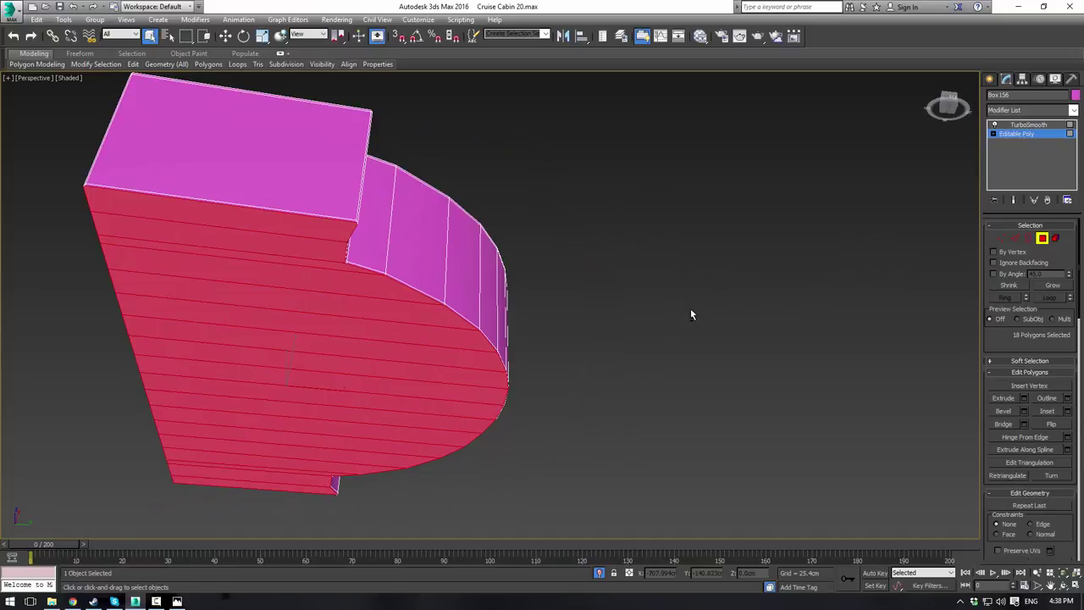
{"action": "left_click", "coordinate": [1067, 411]}
{"action": "left_click_drag", "start_coordinate": [499, 328], "coordinate": [526, 333]}
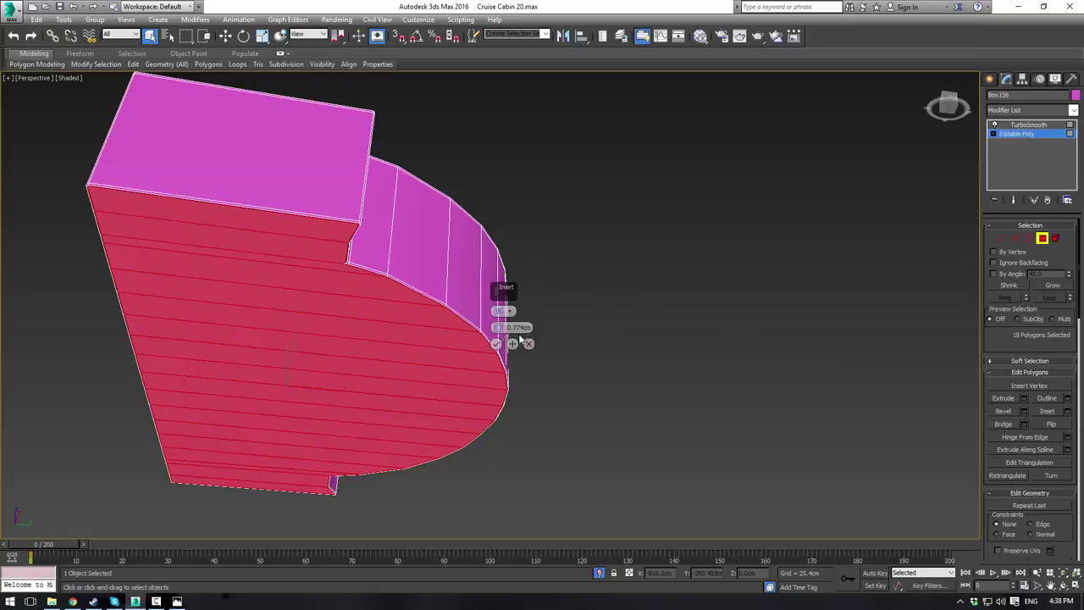
{"action": "left_click", "coordinate": [496, 344]}
Step: Return to the TurboSmooth level and inspect the smoothed seat from above
{"action": "left_click", "coordinate": [1026, 133]}
{"action": "left_click", "coordinate": [1026, 125]}
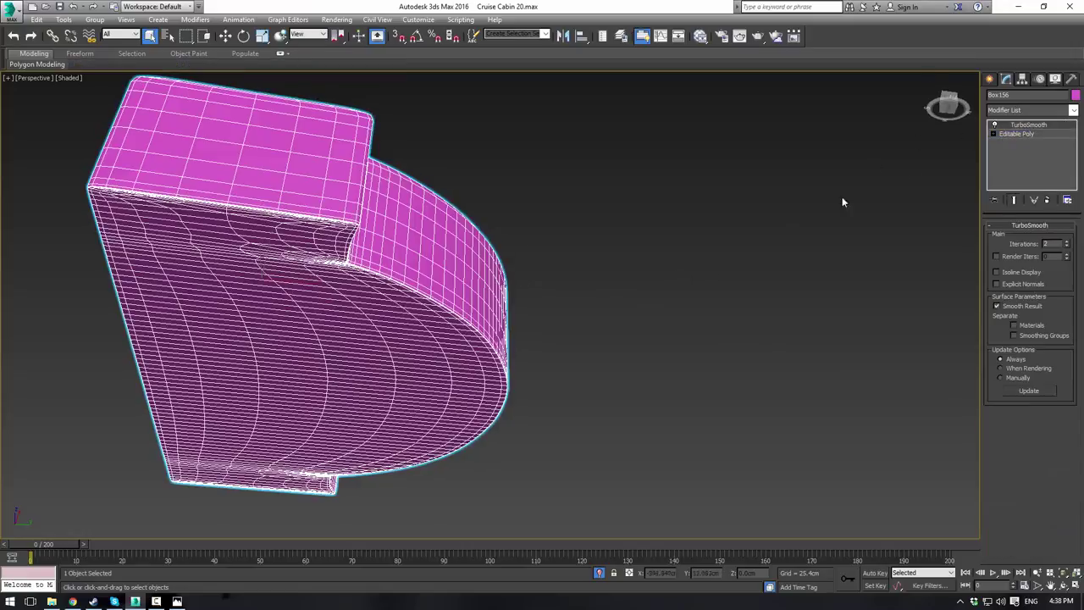
{"action": "left_click", "coordinate": [839, 199]}
{"action": "middle_click_drag", "start_coordinate": [658, 286], "coordinate": [651, 349], "text": "alt"}
{"action": "scroll", "coordinate": [649, 344], "scroll_direction": "up", "scroll_amount": 3}
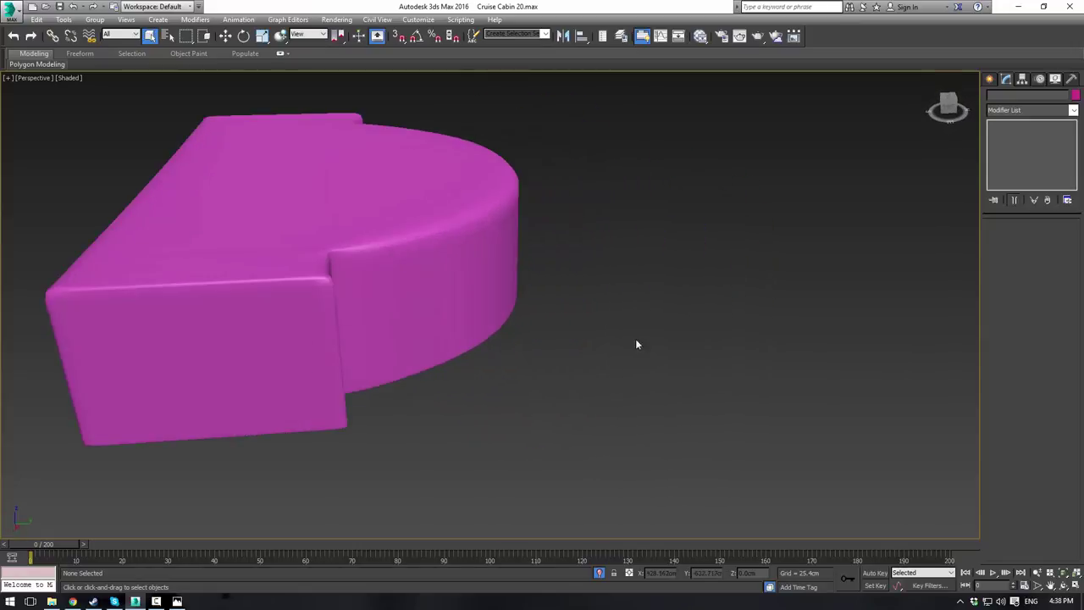
Step: Select all polygons of the seat's top face at the Editable Poly level and inset them by the same amount
{"action": "left_click", "coordinate": [389, 241]}
{"action": "left_click", "coordinate": [1010, 136]}
{"action": "scroll", "coordinate": [513, 249], "scroll_direction": "up", "scroll_amount": 5}
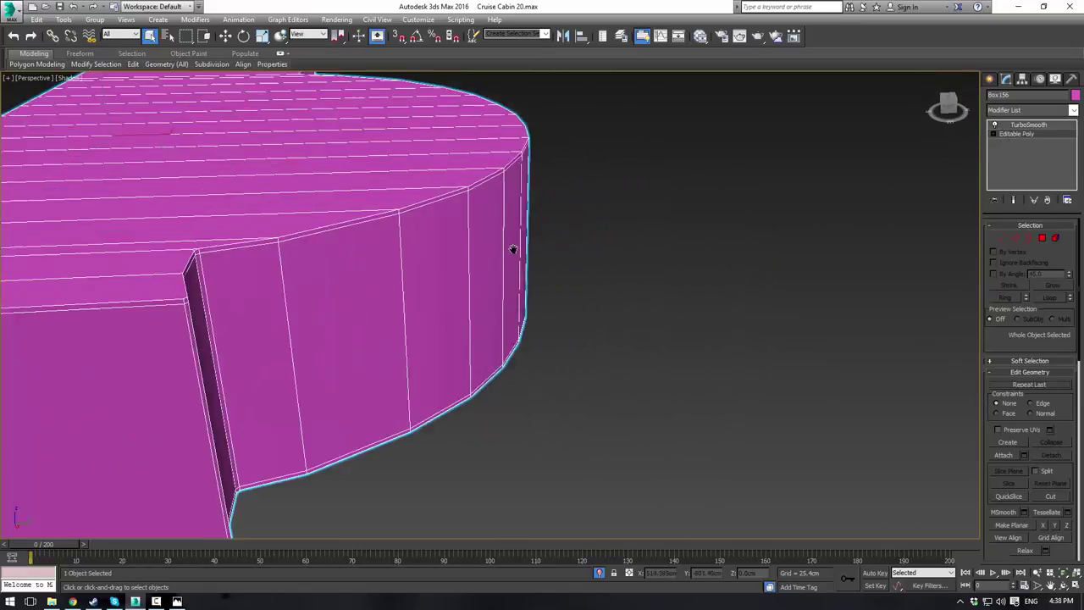
{"action": "middle_click_drag", "start_coordinate": [467, 223], "coordinate": [552, 236]}
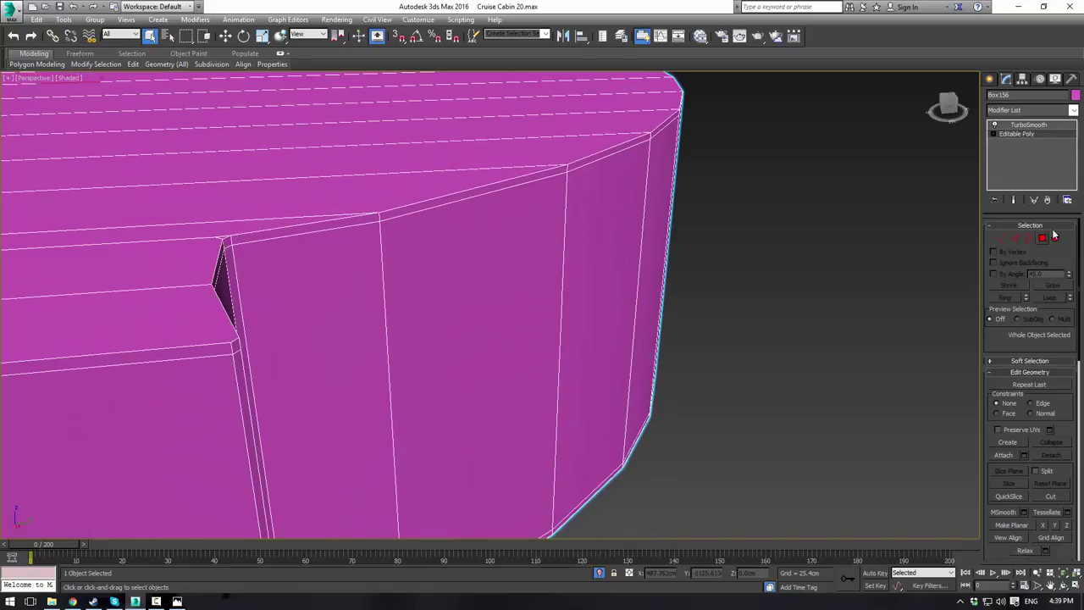
{"action": "left_click", "coordinate": [1044, 239]}
{"action": "scroll", "coordinate": [517, 208], "scroll_direction": "down", "scroll_amount": 3}
{"action": "middle_click_drag", "start_coordinate": [424, 214], "coordinate": [466, 277]}
{"action": "scroll", "coordinate": [472, 249], "scroll_direction": "down", "scroll_amount": 3}
{"action": "left_click", "coordinate": [387, 419]}
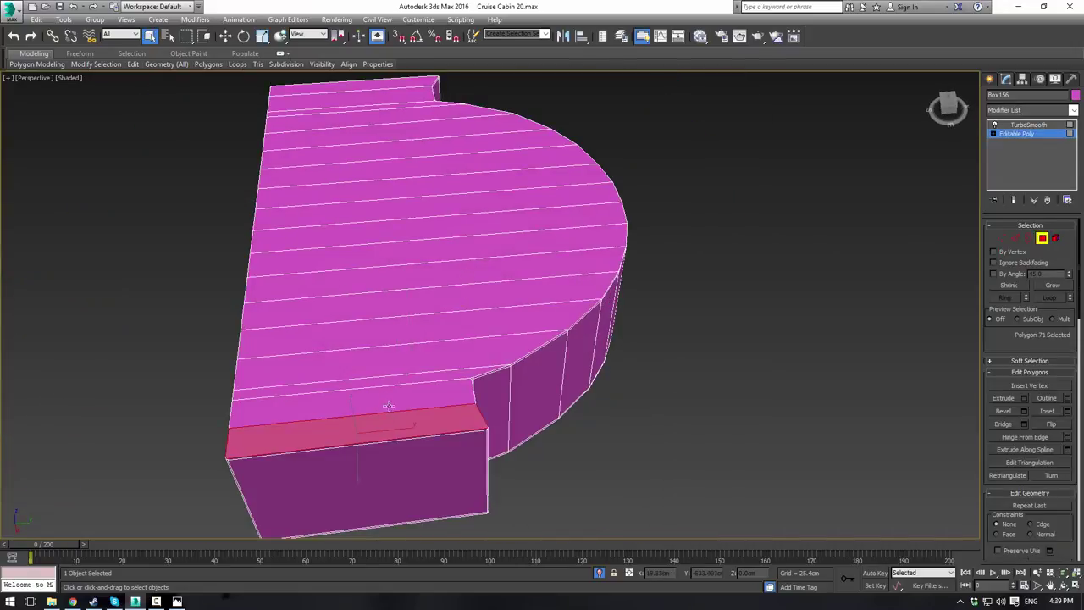
{"action": "left_click", "coordinate": [390, 393], "text": "ctrl"}
{"action": "left_click", "coordinate": [394, 380], "text": "ctrl"}
{"action": "left_click", "coordinate": [394, 363], "text": "ctrl"}
{"action": "left_click", "coordinate": [387, 332], "text": "ctrl"}
{"action": "left_click", "coordinate": [383, 302], "text": "ctrl"}
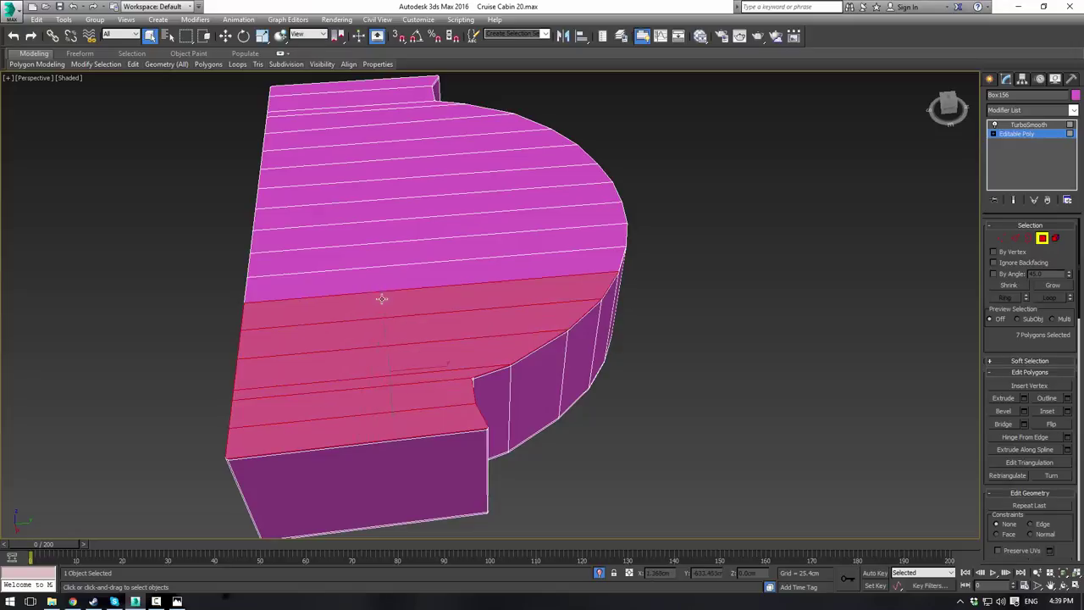
{"action": "left_click", "coordinate": [379, 277], "text": "ctrl"}
{"action": "left_click", "coordinate": [378, 256], "text": "ctrl"}
{"action": "left_click", "coordinate": [376, 231], "text": "ctrl"}
{"action": "left_click_drag", "start_coordinate": [375, 212], "coordinate": [367, 151], "text": "ctrl"}
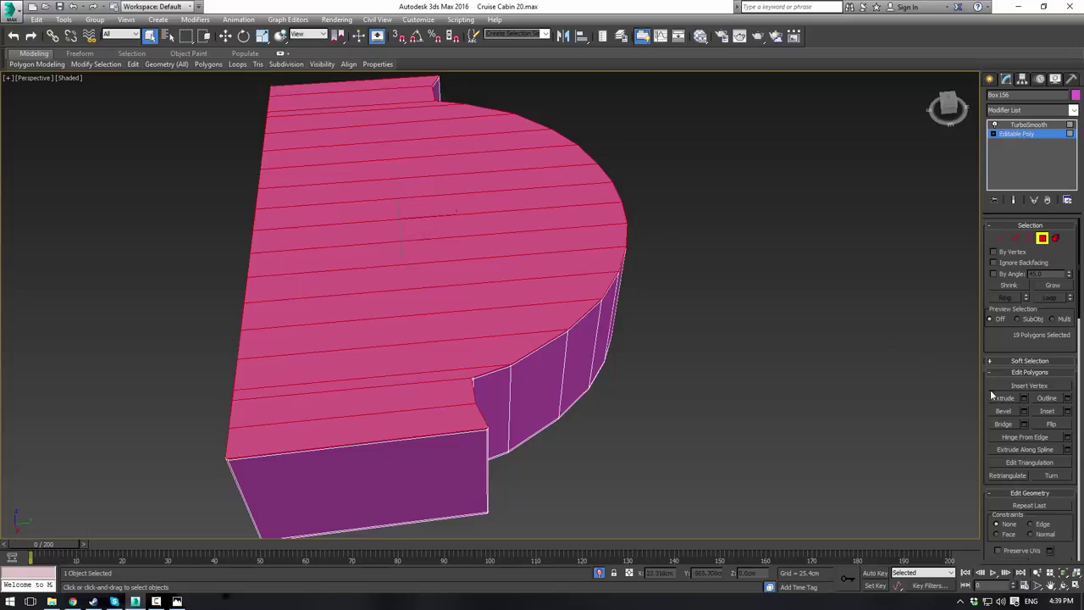
{"action": "left_click", "coordinate": [1067, 411]}
{"action": "left_click", "coordinate": [496, 343]}
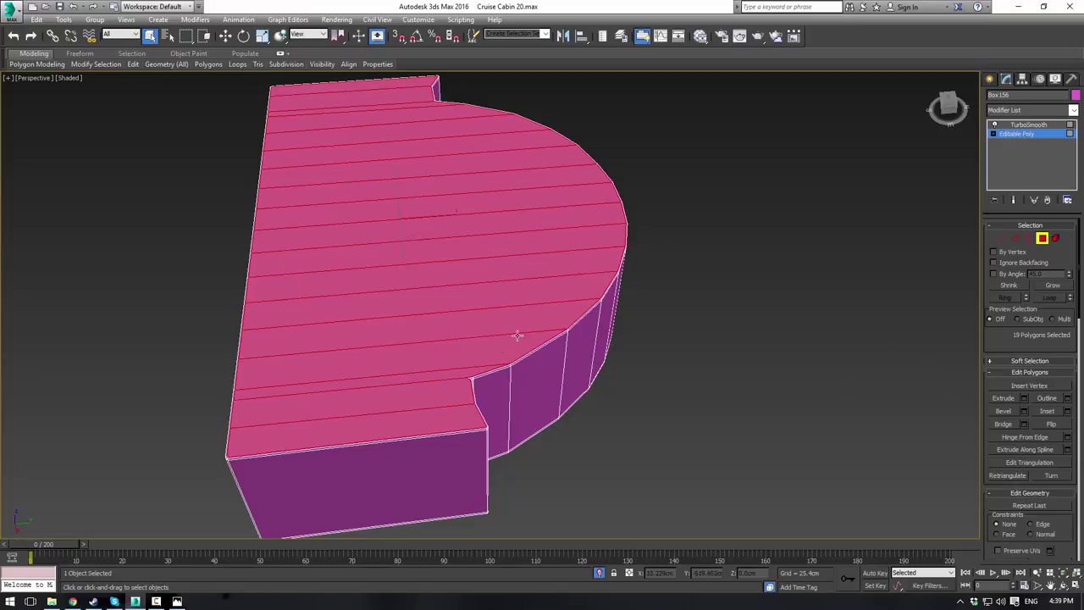
Step: Return to the TurboSmooth level, deselect the seat and inspect its smoothed shape
{"action": "left_click", "coordinate": [1013, 135]}
{"action": "left_click", "coordinate": [1031, 126]}
{"action": "left_click", "coordinate": [775, 354]}
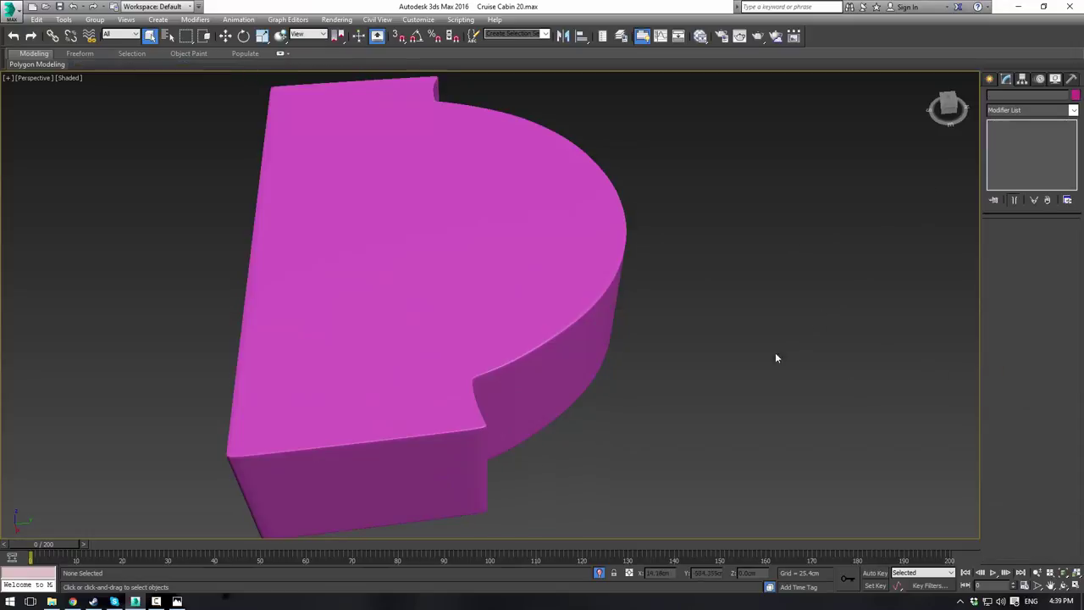
{"action": "scroll", "coordinate": [727, 339], "scroll_direction": "down", "scroll_amount": 5}
{"action": "middle_click_drag", "start_coordinate": [728, 339], "coordinate": [664, 302], "text": "alt"}
{"action": "scroll", "coordinate": [664, 302], "scroll_direction": "up", "scroll_amount": 3}
Step: Select the seat and add an FFD 4x4x4 modifier above TurboSmooth
{"action": "left_click", "coordinate": [660, 301]}
{"action": "left_click", "coordinate": [1074, 110]}
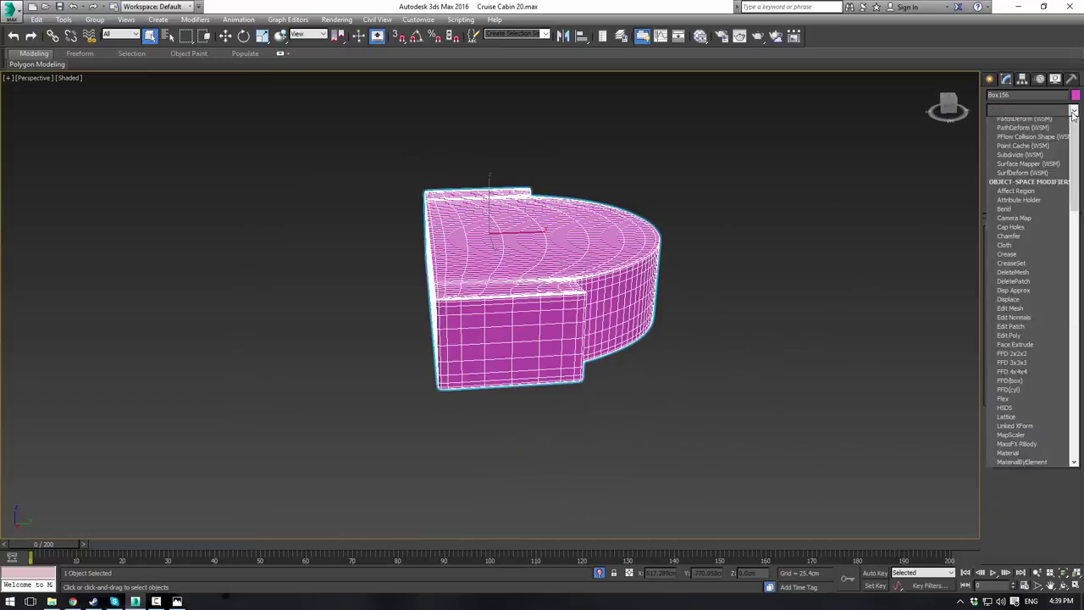
{"action": "key", "text": "f"}
{"action": "key", "text": "f"}
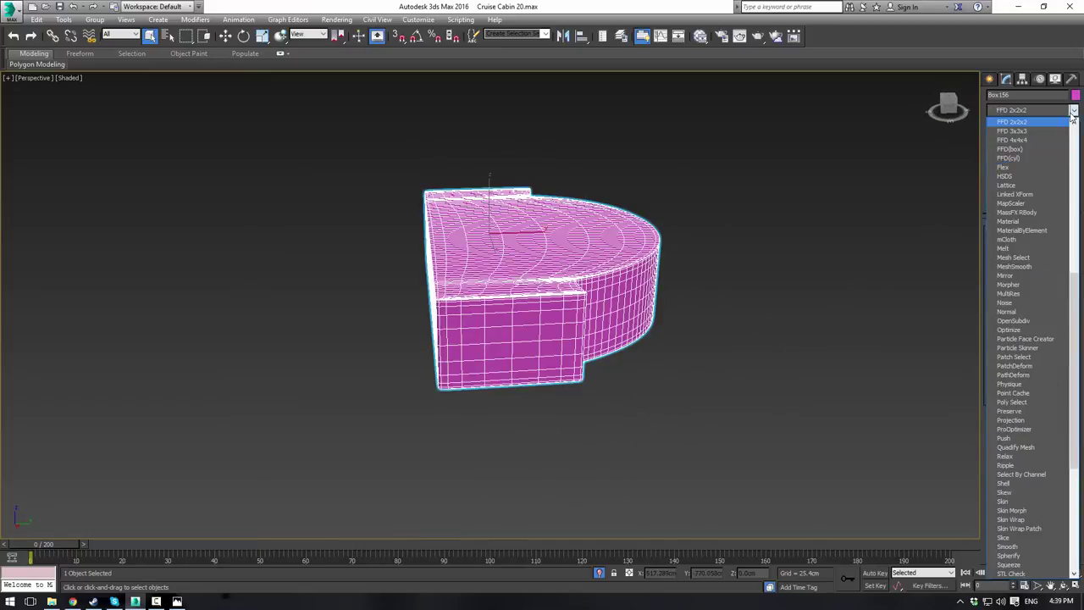
{"action": "key", "text": "Down"}
{"action": "key", "text": "Down"}
{"action": "key", "text": "Return"}
Step: At the FFD Control Points level, raise the central control points of the seat's top face by about 35 cm
{"action": "middle_click_drag", "start_coordinate": [643, 213], "coordinate": [597, 275], "text": "alt"}
{"action": "left_click", "coordinate": [1004, 124]}
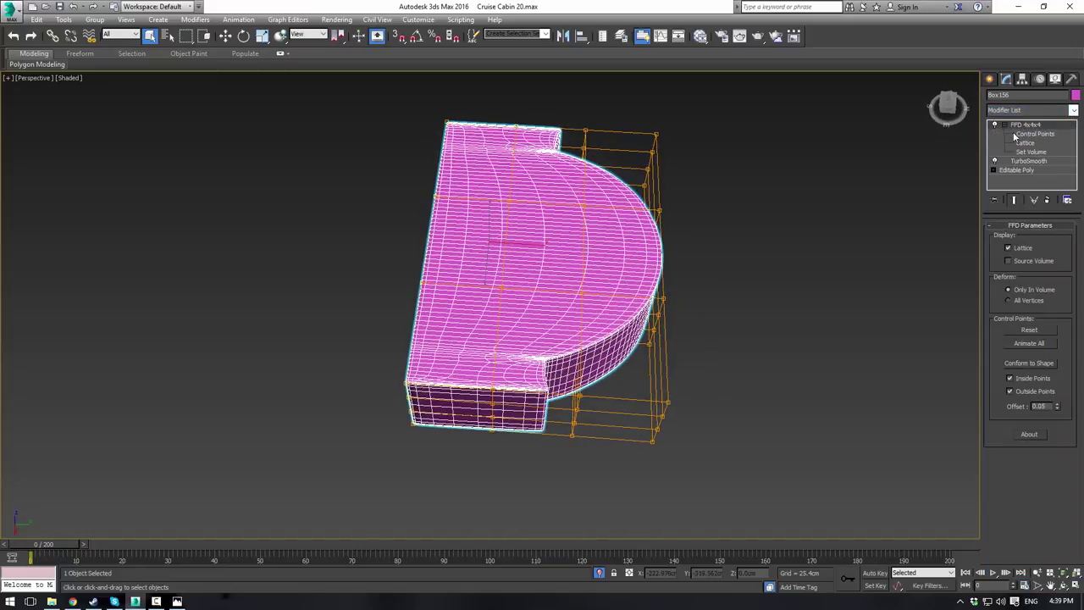
{"action": "left_click", "coordinate": [1019, 133]}
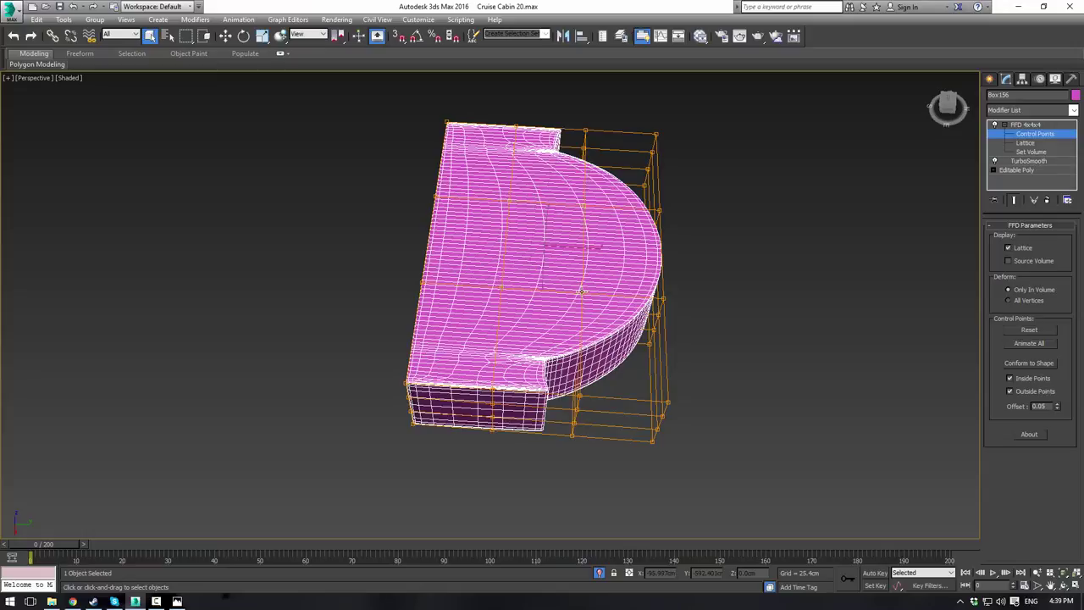
{"action": "middle_click_drag", "start_coordinate": [582, 292], "coordinate": [542, 218], "text": "alt"}
{"action": "key", "text": "w"}
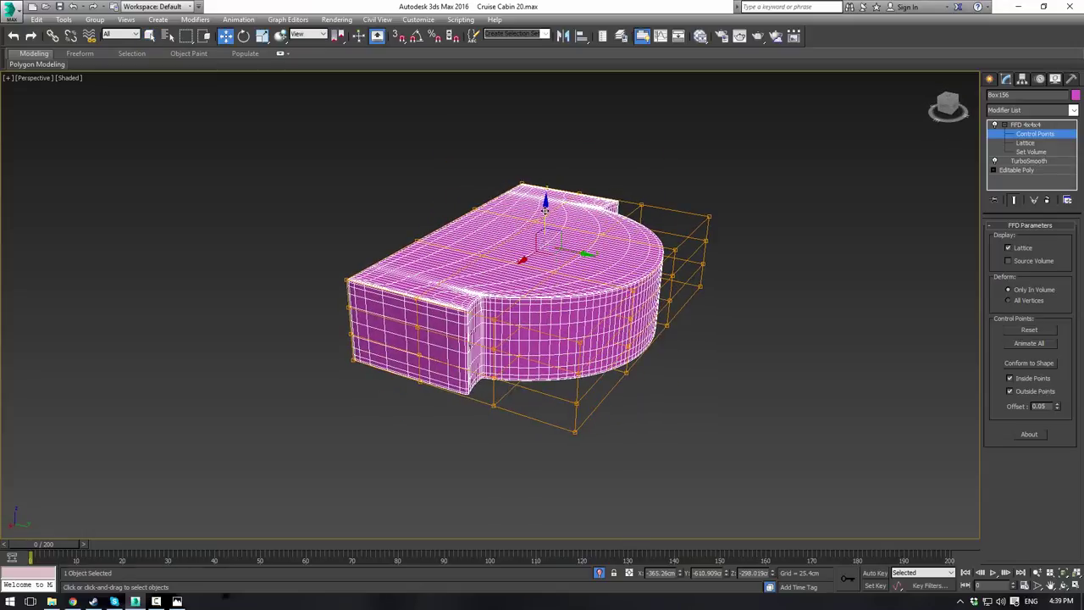
{"action": "left_click_drag", "start_coordinate": [546, 211], "coordinate": [542, 178]}
Step: Raise the upper middle control points of the straight long side about 17 cm and pull that side's mid-height points outward about 15 cm
{"action": "middle_click_drag", "start_coordinate": [544, 180], "coordinate": [667, 206], "text": "alt"}
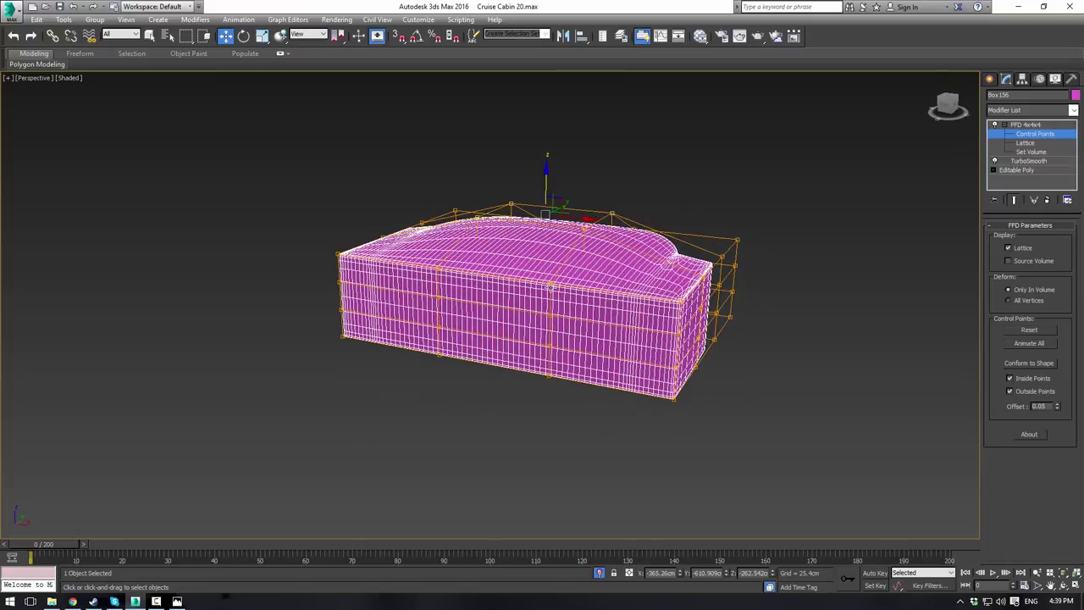
{"action": "left_click", "coordinate": [438, 269], "text": "ctrl"}
{"action": "middle_click_drag", "start_coordinate": [438, 269], "coordinate": [503, 246], "text": "alt"}
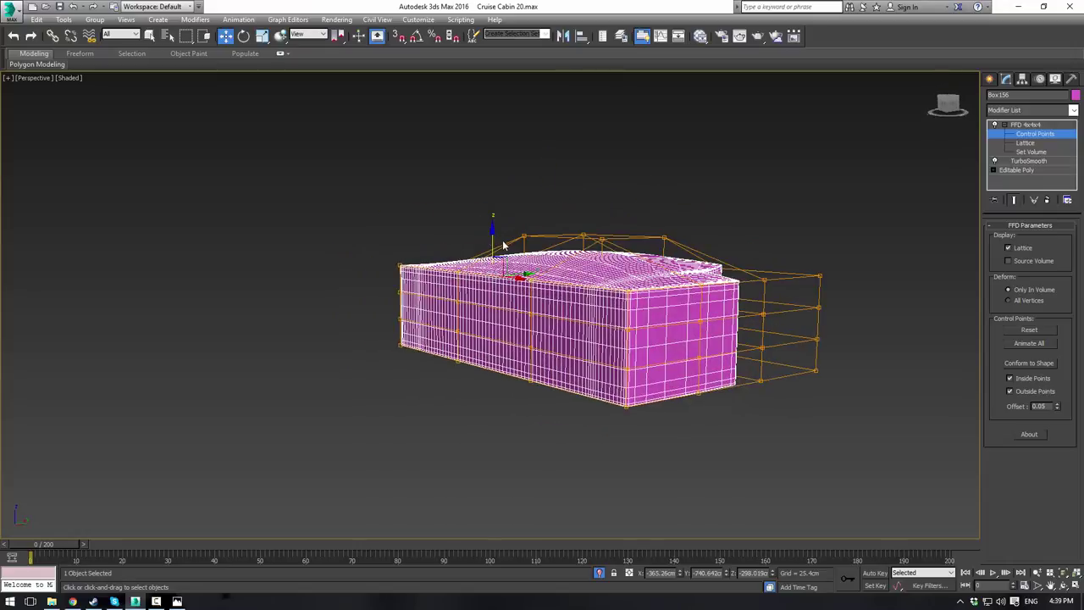
{"action": "left_click_drag", "start_coordinate": [491, 239], "coordinate": [493, 222]}
{"action": "middle_click_drag", "start_coordinate": [493, 222], "coordinate": [479, 293], "text": "alt"}
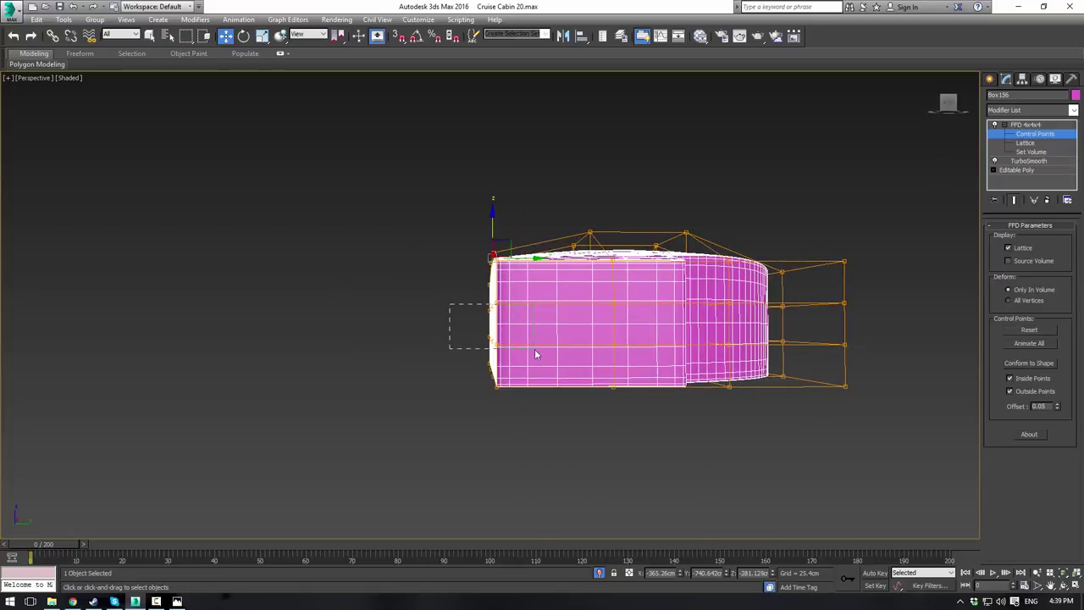
{"action": "left_click_drag", "start_coordinate": [525, 323], "coordinate": [511, 323]}
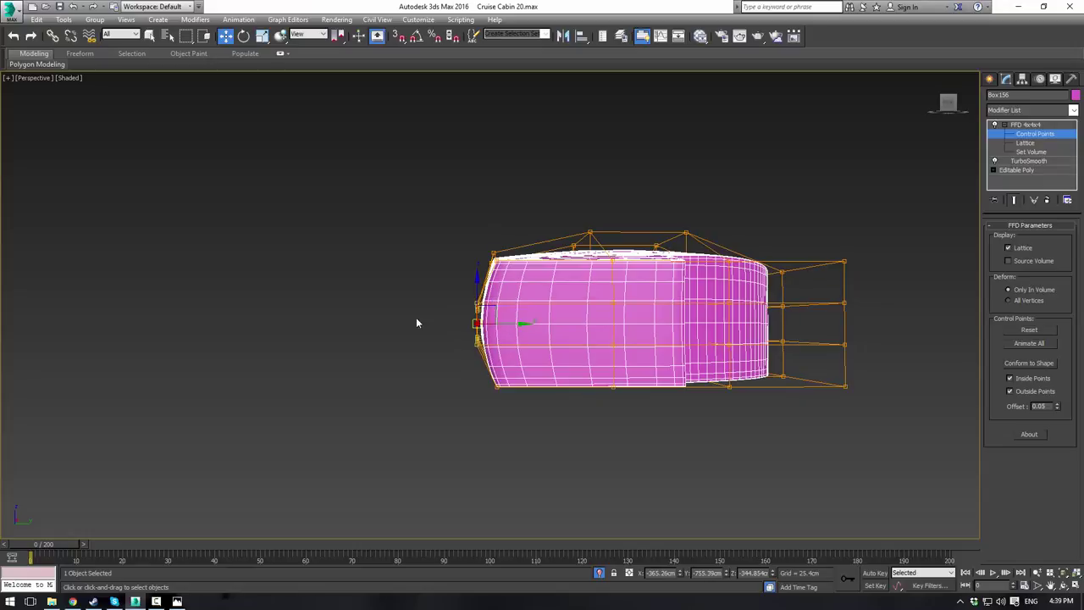
Step: Select the mid-height control points of one short end of the seat and pull them outward about 6 cm
{"action": "middle_click_drag", "start_coordinate": [416, 322], "coordinate": [538, 316], "text": "alt"}
{"action": "left_click_drag", "start_coordinate": [384, 305], "coordinate": [454, 363]}
{"action": "middle_click_drag", "start_coordinate": [458, 360], "coordinate": [533, 386], "text": "alt"}
{"action": "left_click_drag", "start_coordinate": [259, 236], "coordinate": [358, 348]}
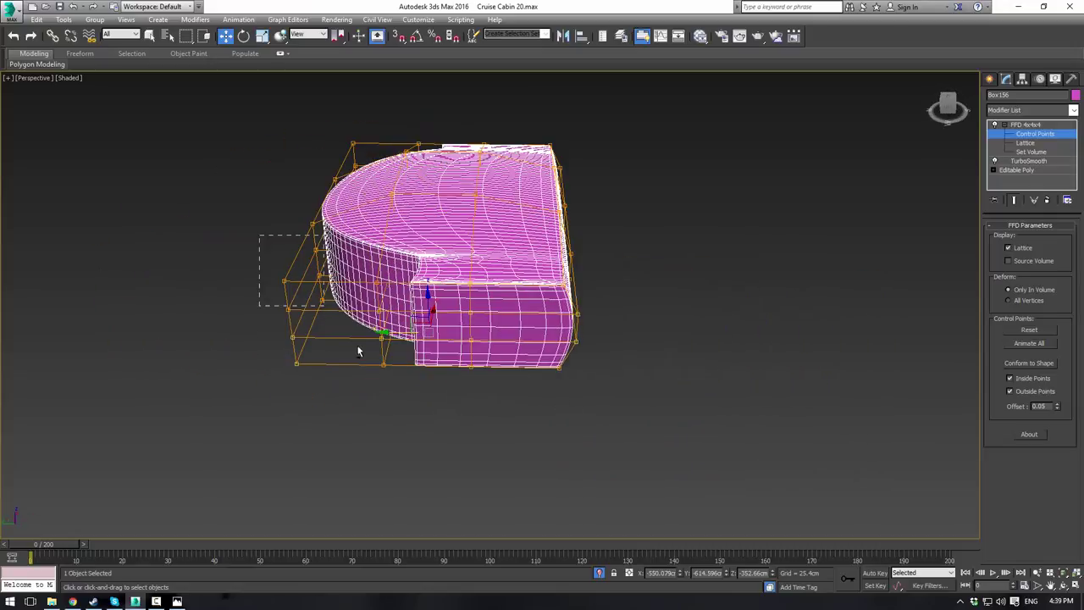
{"action": "middle_click_drag", "start_coordinate": [403, 405], "coordinate": [498, 345], "text": "alt"}
{"action": "left_click_drag", "start_coordinate": [499, 313], "coordinate": [505, 316]}
{"action": "middle_click_drag", "start_coordinate": [606, 249], "coordinate": [536, 226], "text": "alt"}
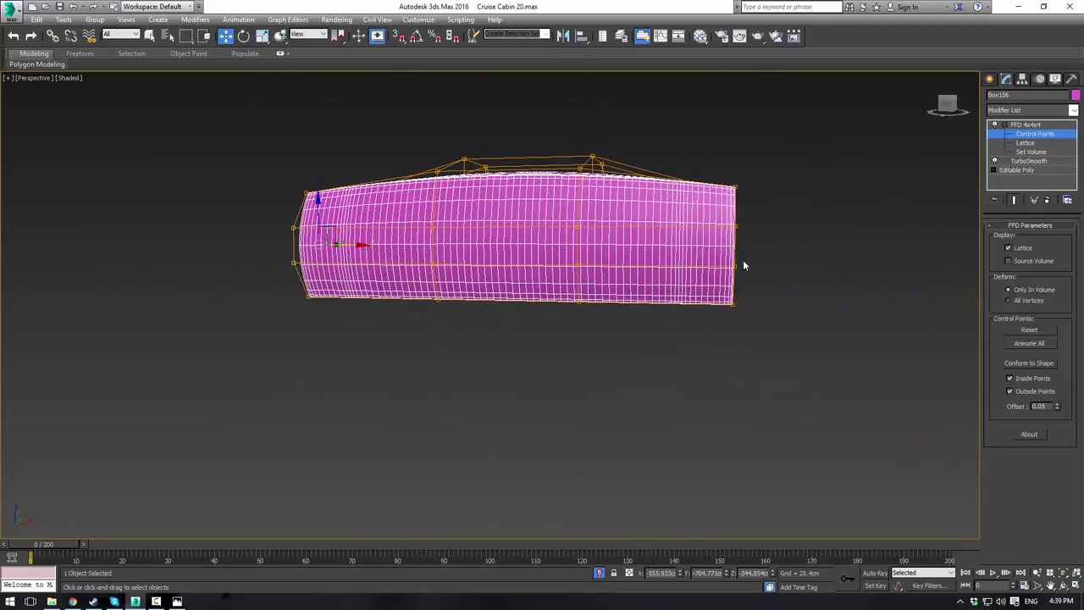
Step: Pull the mid-height control points of the opposite short end outward by about 6.6 cm
{"action": "middle_click_drag", "start_coordinate": [696, 272], "coordinate": [719, 197], "text": "alt"}
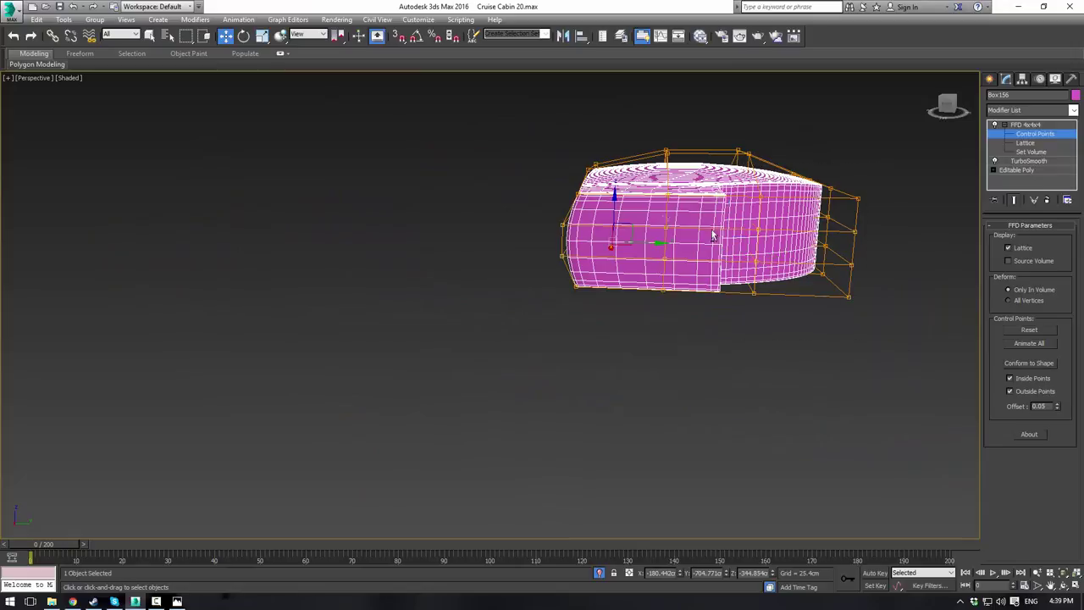
{"action": "middle_click_drag", "start_coordinate": [713, 236], "coordinate": [590, 259], "text": "alt"}
{"action": "left_click_drag", "start_coordinate": [579, 249], "coordinate": [576, 249]}
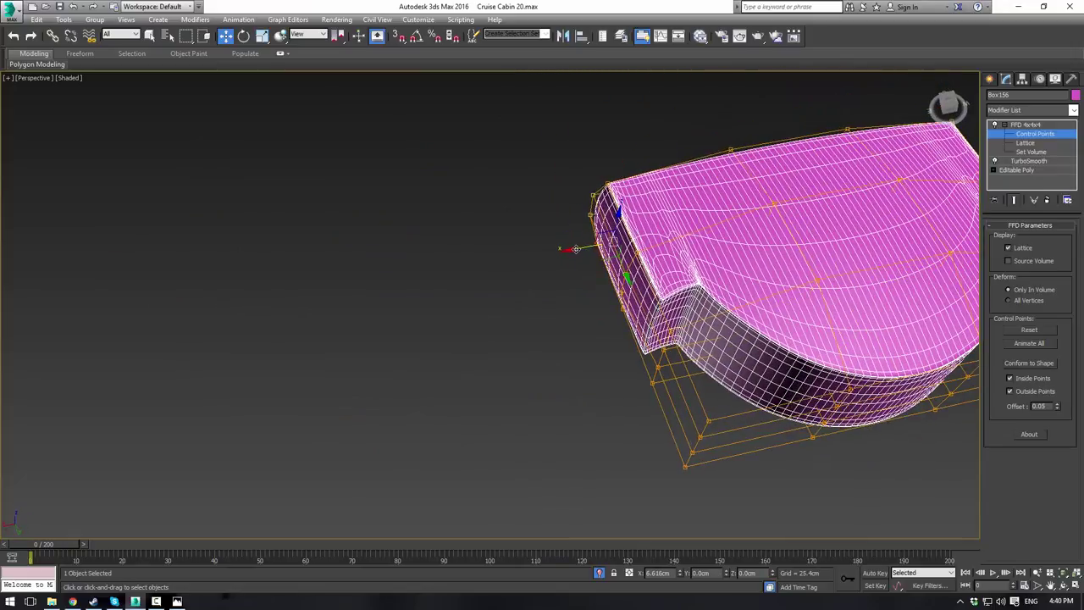
{"action": "middle_click_drag", "start_coordinate": [527, 263], "coordinate": [614, 245], "text": "alt"}
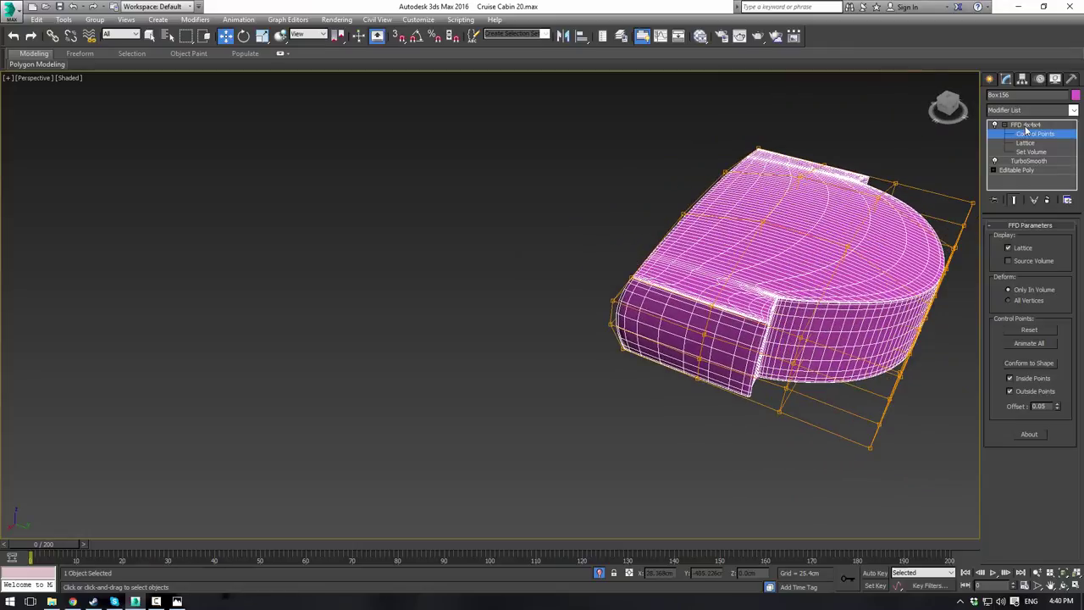
Step: Leave the Control Points level and add an Edit Poly modifier above the FFD 4x4x4
{"action": "left_click", "coordinate": [1026, 125]}
{"action": "left_click", "coordinate": [1073, 110]}
{"action": "key", "text": "e"}
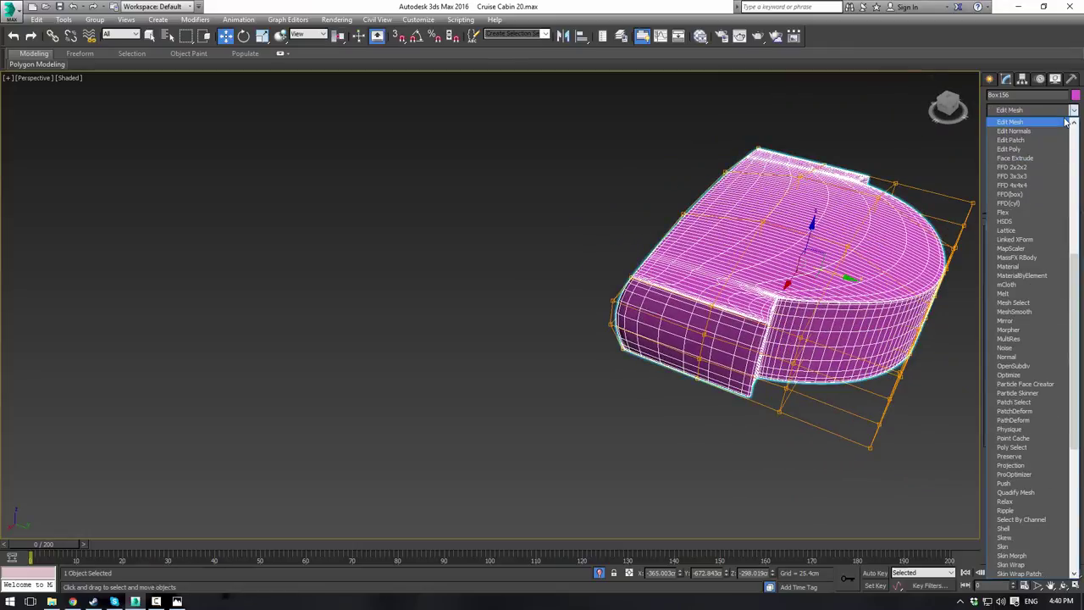
{"action": "key", "text": "Down"}
{"action": "key", "text": "Down"}
{"action": "key", "text": "Down"}
{"action": "key", "text": "Down"}
{"action": "key", "text": "Up"}
{"action": "key", "text": "Return"}
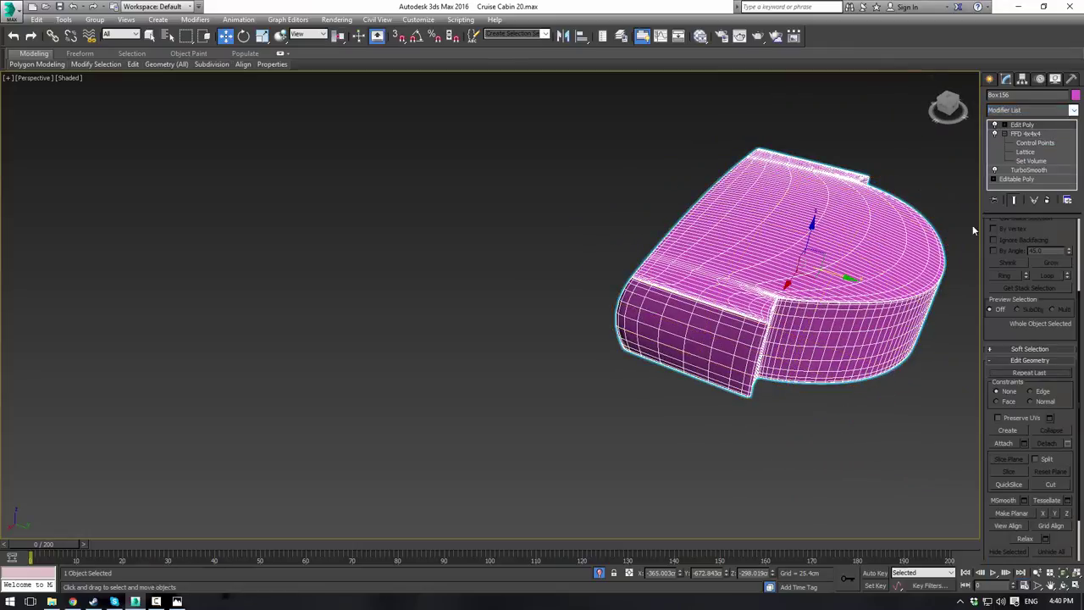
Step: At the Edit Poly Edge level, select the edge loop running along the curved top rim of the seat
{"action": "middle_click_drag", "start_coordinate": [831, 314], "coordinate": [725, 304]}
{"action": "scroll", "coordinate": [700, 259], "scroll_direction": "up", "scroll_amount": 8}
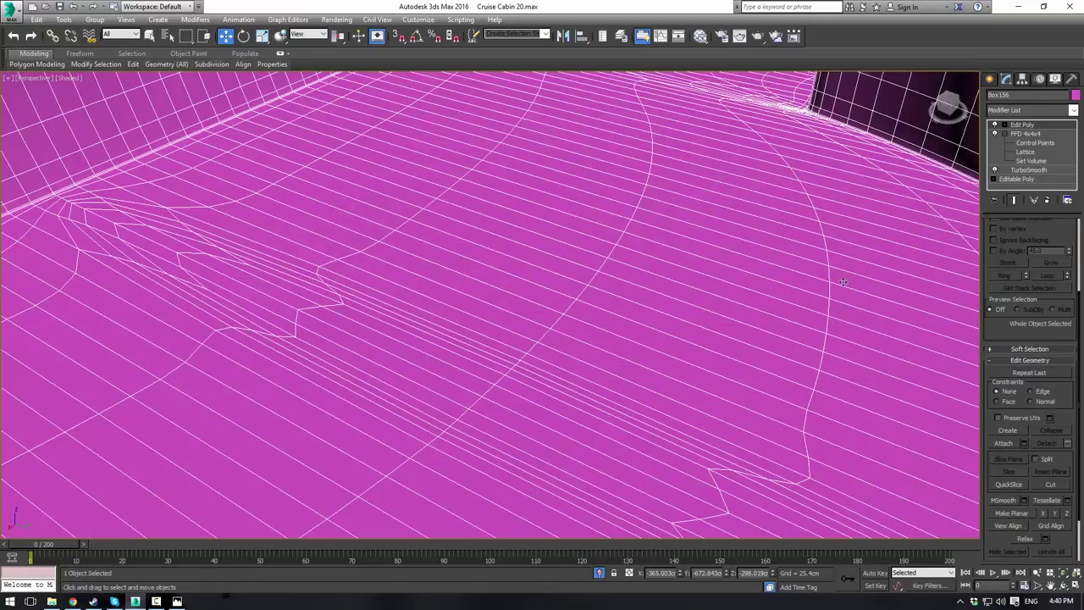
{"action": "middle_click_drag", "start_coordinate": [738, 266], "coordinate": [743, 223]}
{"action": "scroll", "coordinate": [781, 238], "scroll_direction": "down", "scroll_amount": 5}
{"action": "left_click", "coordinate": [1006, 125]}
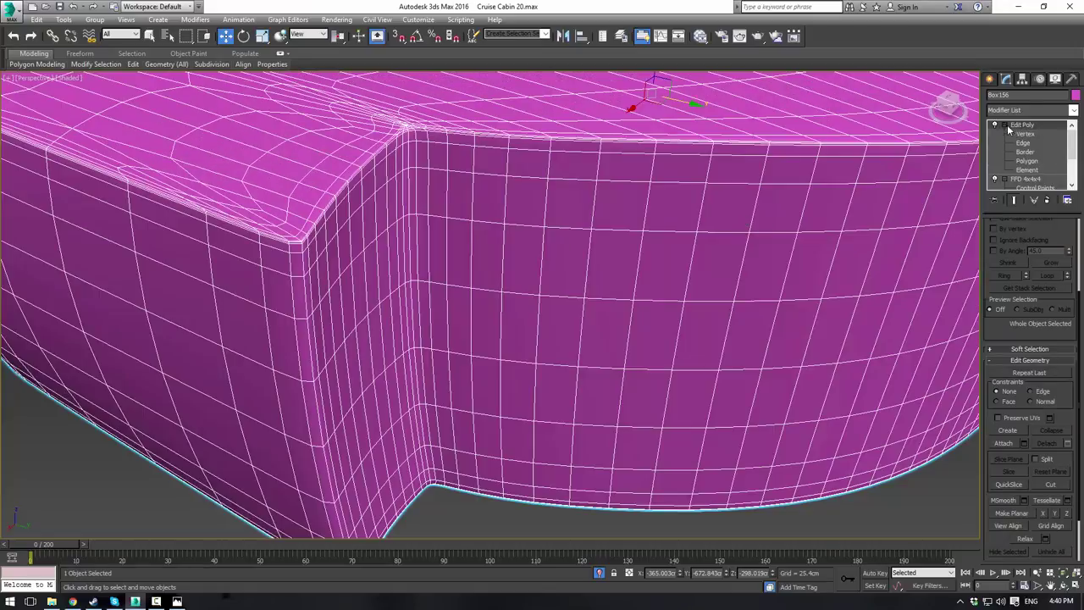
{"action": "left_click", "coordinate": [1027, 143]}
{"action": "left_click", "coordinate": [780, 144]}
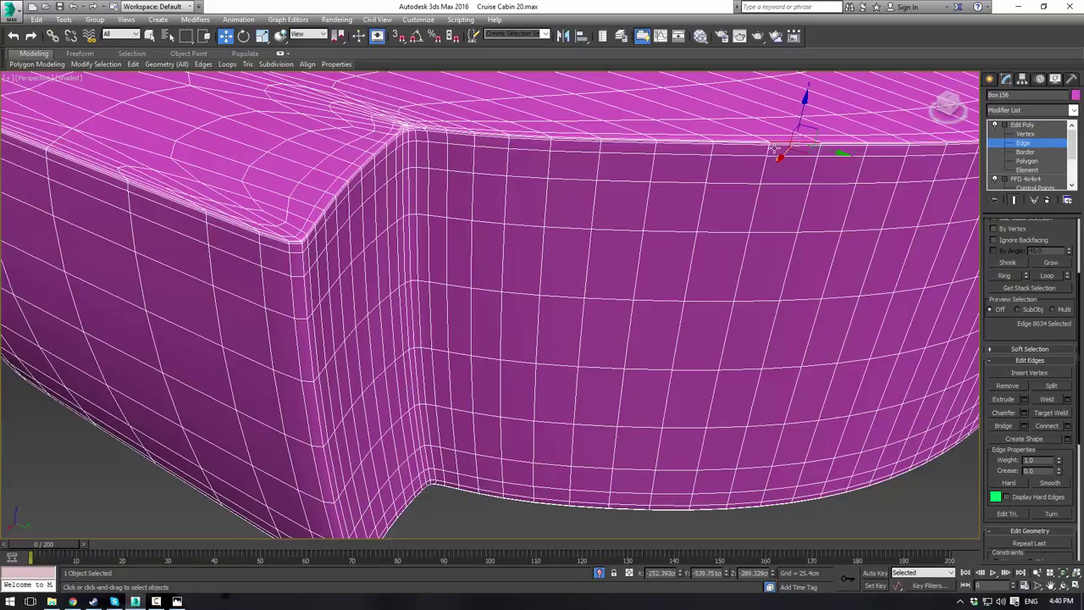
{"action": "key", "text": "z"}
{"action": "scroll", "coordinate": [697, 213], "scroll_direction": "down", "scroll_amount": 2}
{"action": "left_click", "coordinate": [614, 291]}
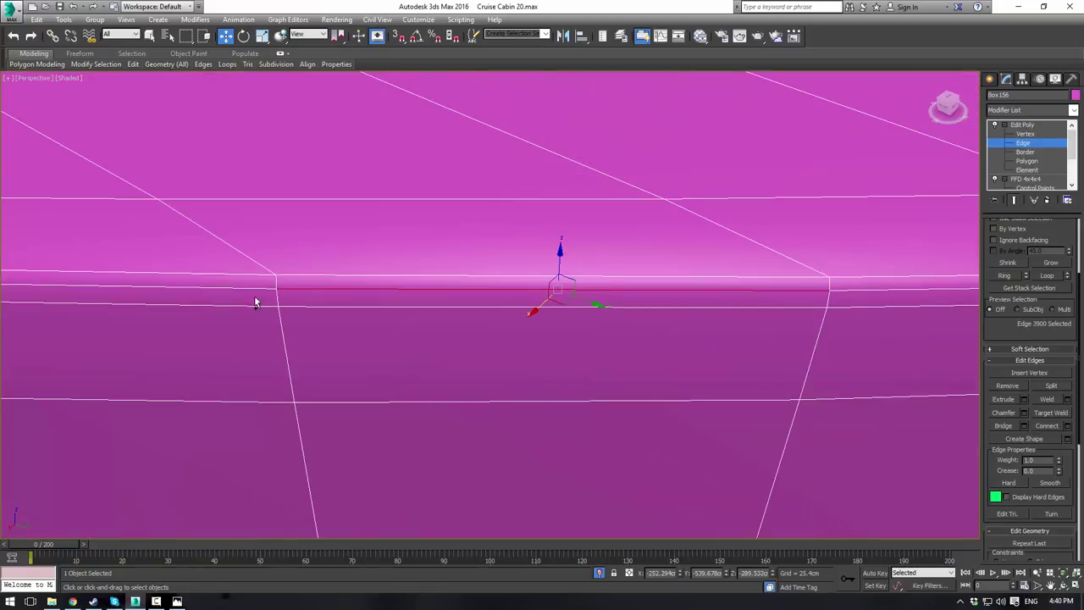
{"action": "left_click", "coordinate": [255, 291], "text": "shift"}
{"action": "scroll", "coordinate": [290, 268], "scroll_direction": "down", "scroll_amount": 10}
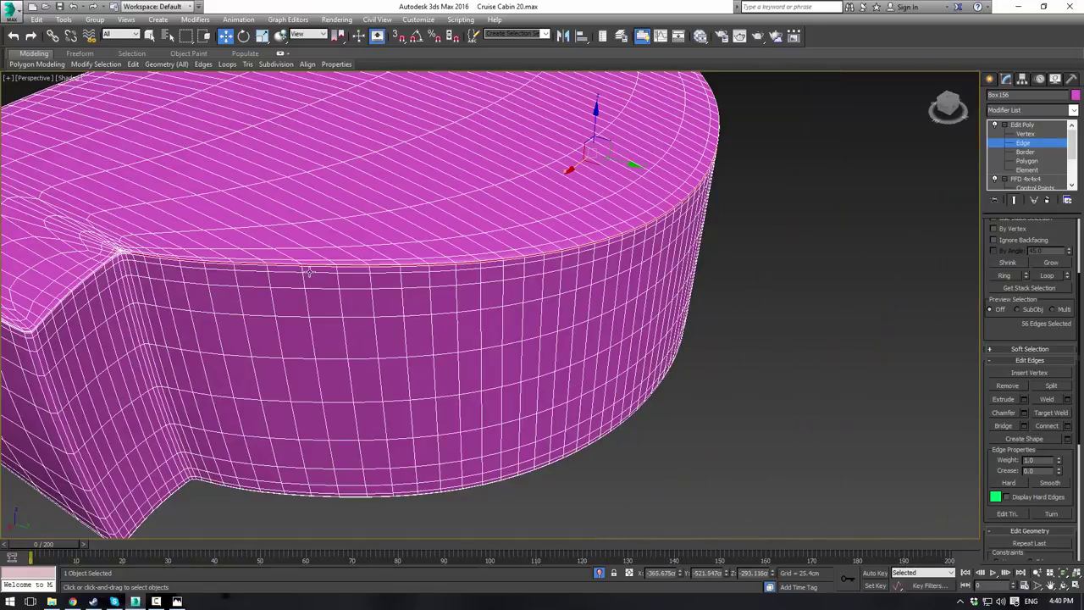
Step: Extend the edge selection around the first inner notch corner of the top rim and along the short step beside it
{"action": "middle_click_drag", "start_coordinate": [293, 269], "coordinate": [417, 259], "text": "alt"}
{"action": "scroll", "coordinate": [417, 259], "scroll_direction": "up", "scroll_amount": 4}
{"action": "middle_click_drag", "start_coordinate": [607, 314], "coordinate": [545, 333], "text": "alt"}
{"action": "scroll", "coordinate": [344, 311], "scroll_direction": "up", "scroll_amount": 3}
{"action": "middle_click_drag", "start_coordinate": [278, 303], "coordinate": [361, 300]}
{"action": "scroll", "coordinate": [346, 304], "scroll_direction": "up", "scroll_amount": 4}
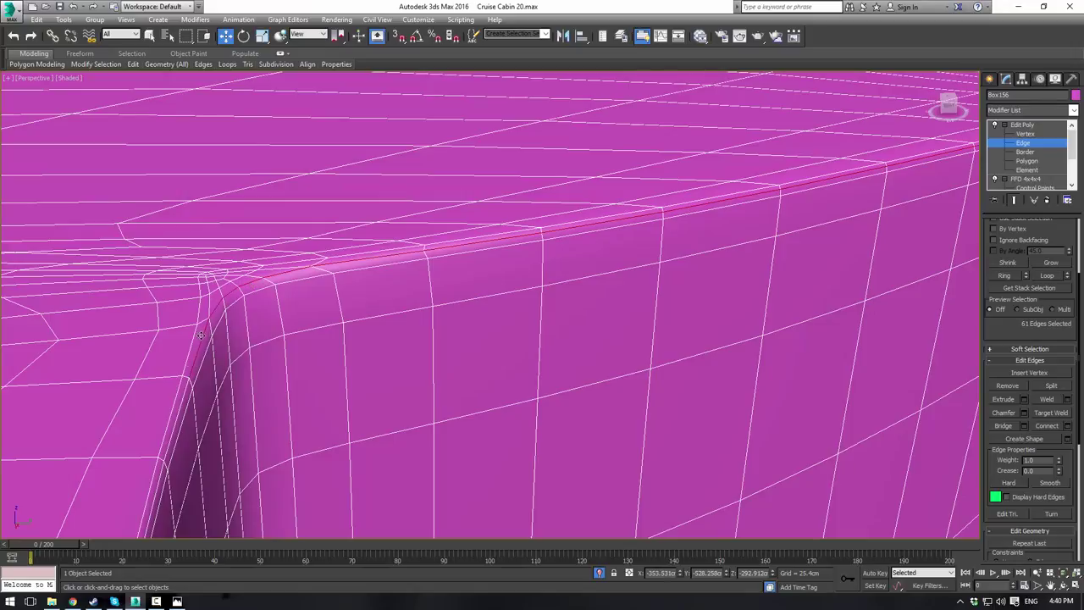
{"action": "scroll", "coordinate": [183, 389], "scroll_direction": "down", "scroll_amount": 5}
{"action": "middle_click_drag", "start_coordinate": [197, 342], "coordinate": [322, 308]}
{"action": "scroll", "coordinate": [339, 308], "scroll_direction": "up", "scroll_amount": 3}
{"action": "middle_click_drag", "start_coordinate": [347, 308], "coordinate": [566, 308]}
{"action": "scroll", "coordinate": [610, 373], "scroll_direction": "up", "scroll_amount": 3}
{"action": "middle_click_drag", "start_coordinate": [627, 373], "coordinate": [776, 244]}
Step: Complete the top rim edge selection along the short ends, the straight side and around the opposite inner notch corner
{"action": "scroll", "coordinate": [776, 243], "scroll_direction": "down", "scroll_amount": 6}
{"action": "middle_click_drag", "start_coordinate": [474, 254], "coordinate": [593, 284], "text": "alt"}
{"action": "middle_click_drag", "start_coordinate": [593, 284], "coordinate": [516, 260]}
{"action": "scroll", "coordinate": [393, 254], "scroll_direction": "up", "scroll_amount": 3}
{"action": "scroll", "coordinate": [362, 259], "scroll_direction": "up", "scroll_amount": 2}
{"action": "scroll", "coordinate": [362, 259], "scroll_direction": "down", "scroll_amount": 5}
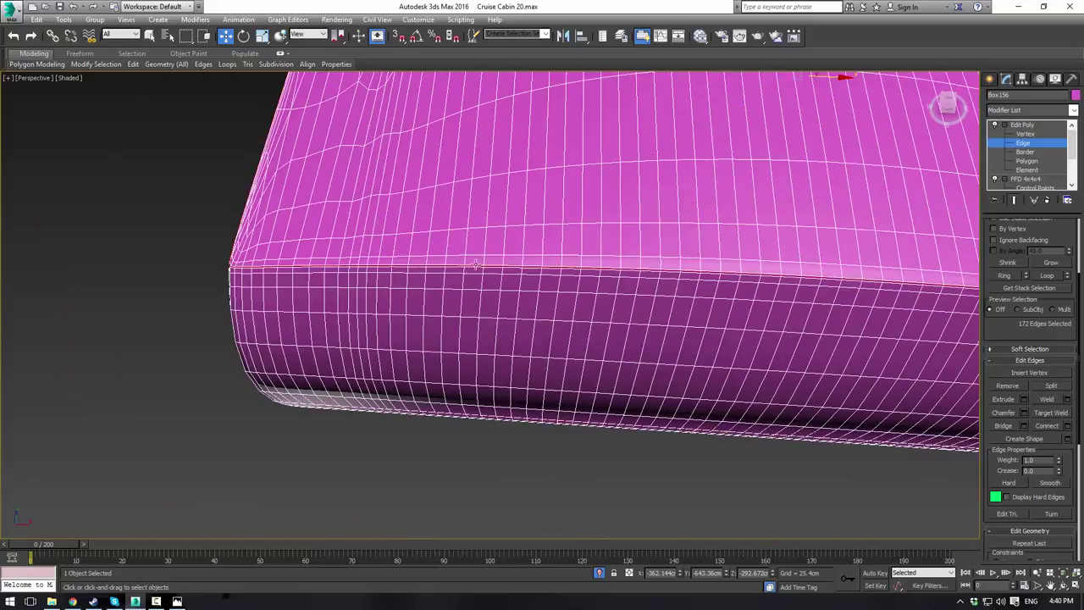
{"action": "middle_click_drag", "start_coordinate": [364, 254], "coordinate": [357, 170], "text": "alt"}
{"action": "scroll", "coordinate": [540, 236], "scroll_direction": "up", "scroll_amount": 3}
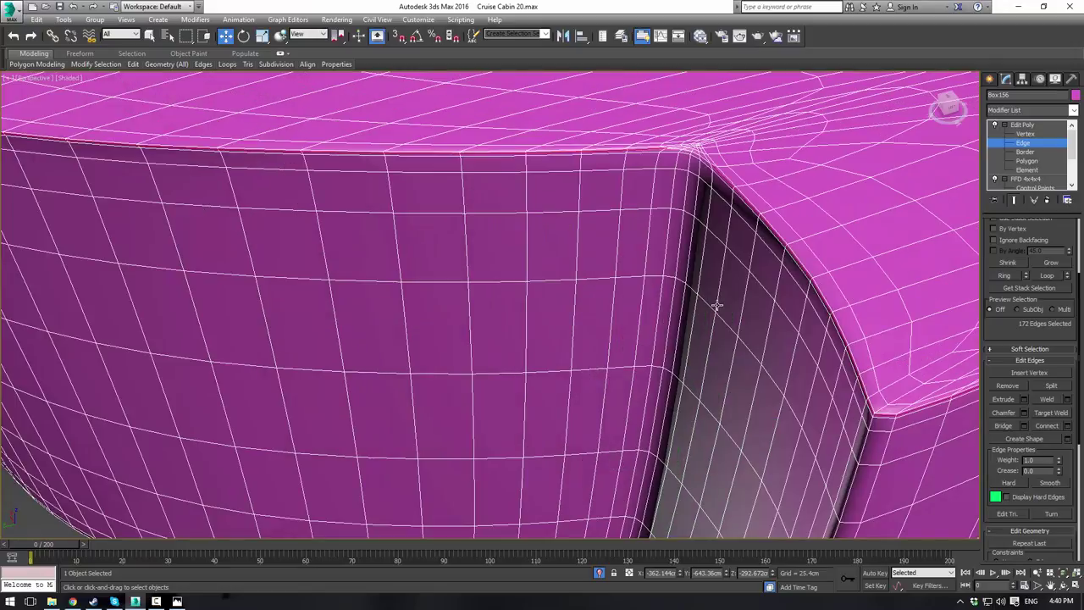
{"action": "middle_click_drag", "start_coordinate": [719, 223], "coordinate": [676, 266]}
{"action": "scroll", "coordinate": [675, 266], "scroll_direction": "up", "scroll_amount": 3}
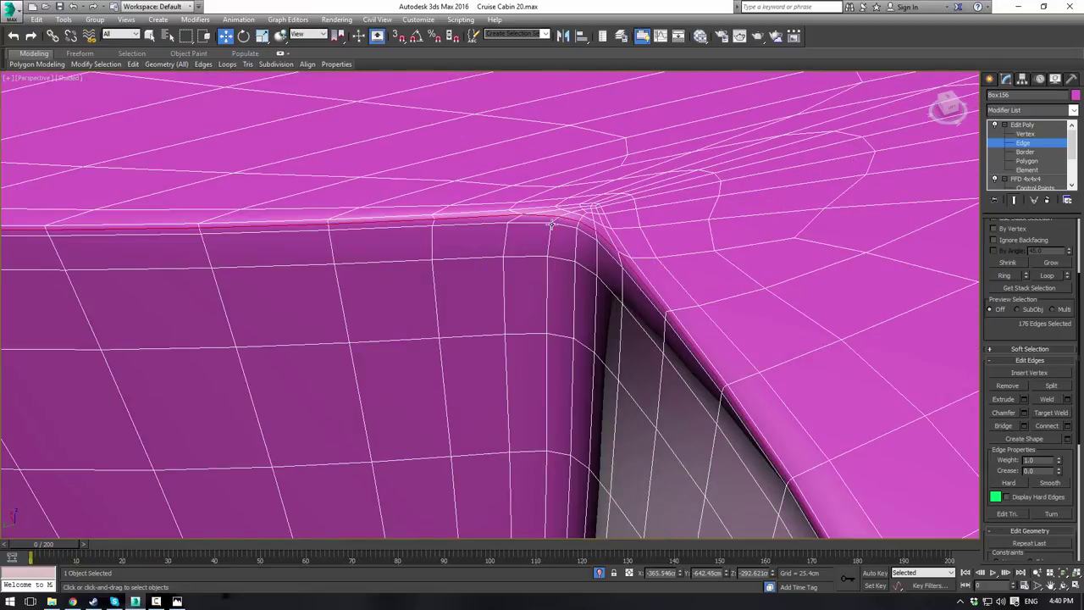
{"action": "scroll", "coordinate": [551, 224], "scroll_direction": "down", "scroll_amount": 4}
{"action": "middle_click_drag", "start_coordinate": [688, 356], "coordinate": [585, 491], "text": "alt"}
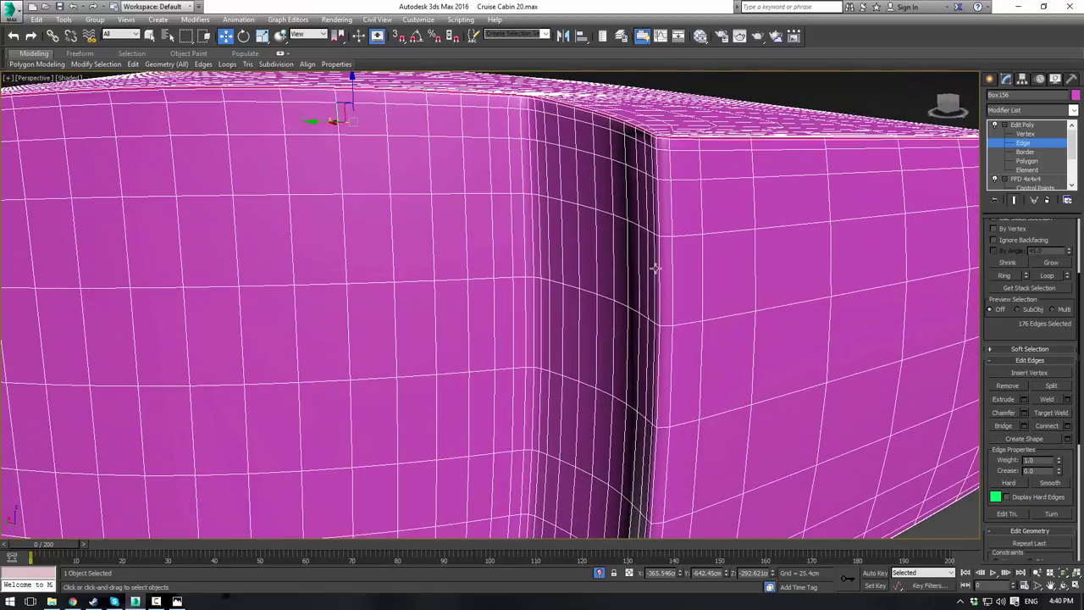
Step: Add the vertical edge loop at the outer corner beside the notch to the selection and check where it runs
{"action": "double_click", "coordinate": [658, 194], "text": "ctrl"}
{"action": "middle_click_drag", "start_coordinate": [671, 205], "coordinate": [677, 233], "text": "alt"}
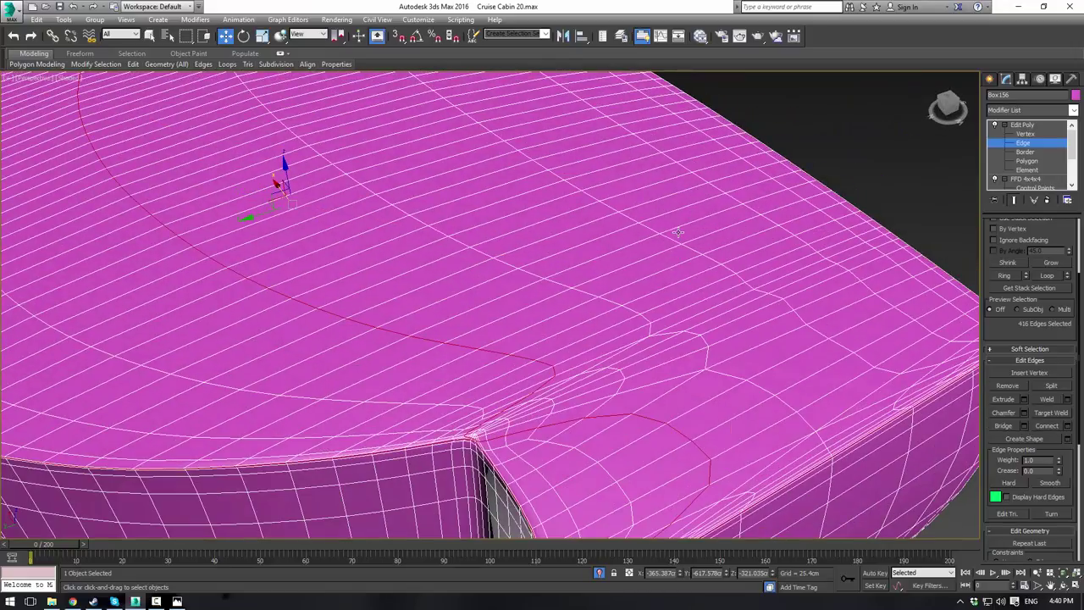
{"action": "key", "text": "z"}
{"action": "middle_click_drag", "start_coordinate": [695, 349], "coordinate": [378, 345], "text": "alt"}
{"action": "scroll", "coordinate": [377, 345], "scroll_direction": "up", "scroll_amount": 5}
{"action": "middle_click_drag", "start_coordinate": [334, 225], "coordinate": [291, 315], "text": "alt"}
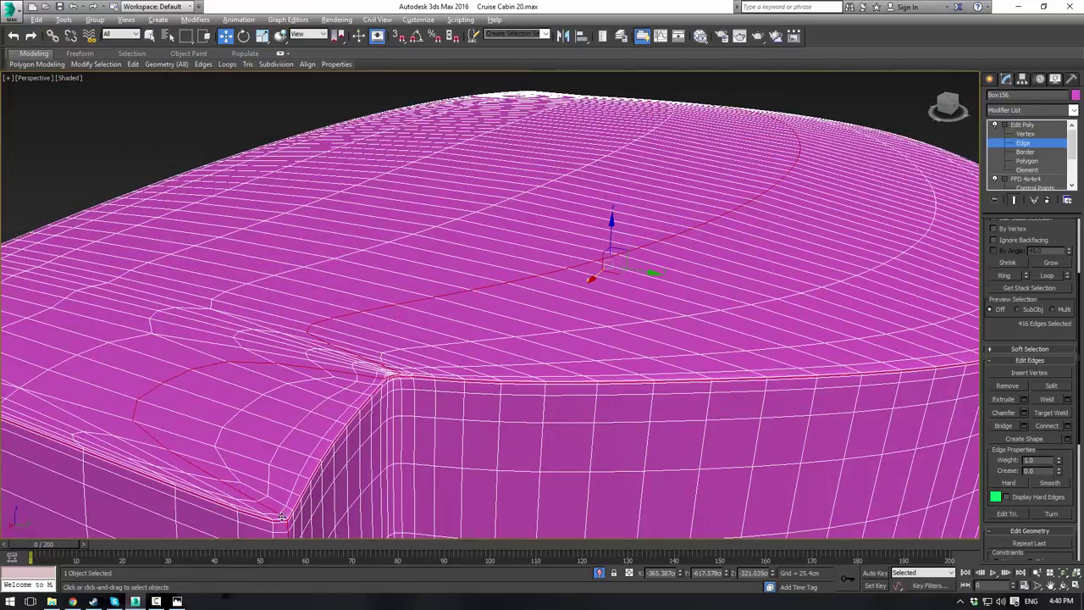
Step: Maximize the Top view and deselect the stray loop edges crossing the top face near the notch
{"action": "key", "text": "alt+w"}
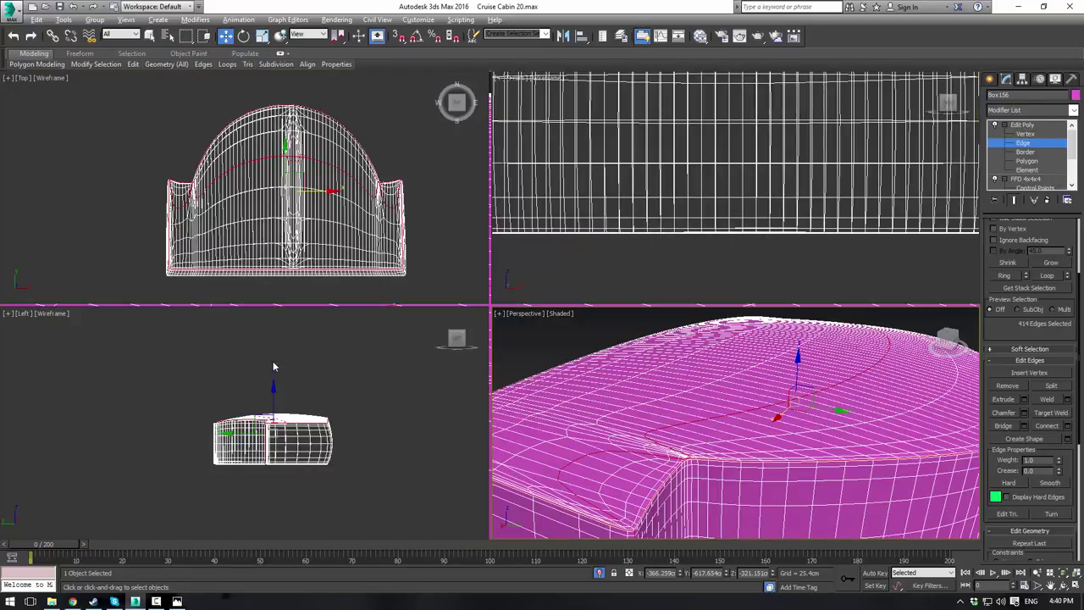
{"action": "middle_click_drag", "start_coordinate": [313, 177], "coordinate": [457, 127]}
{"action": "key", "text": "alt+w"}
{"action": "scroll", "coordinate": [364, 229], "scroll_direction": "up", "scroll_amount": 2}
{"action": "scroll", "coordinate": [565, 310], "scroll_direction": "up", "scroll_amount": 5}
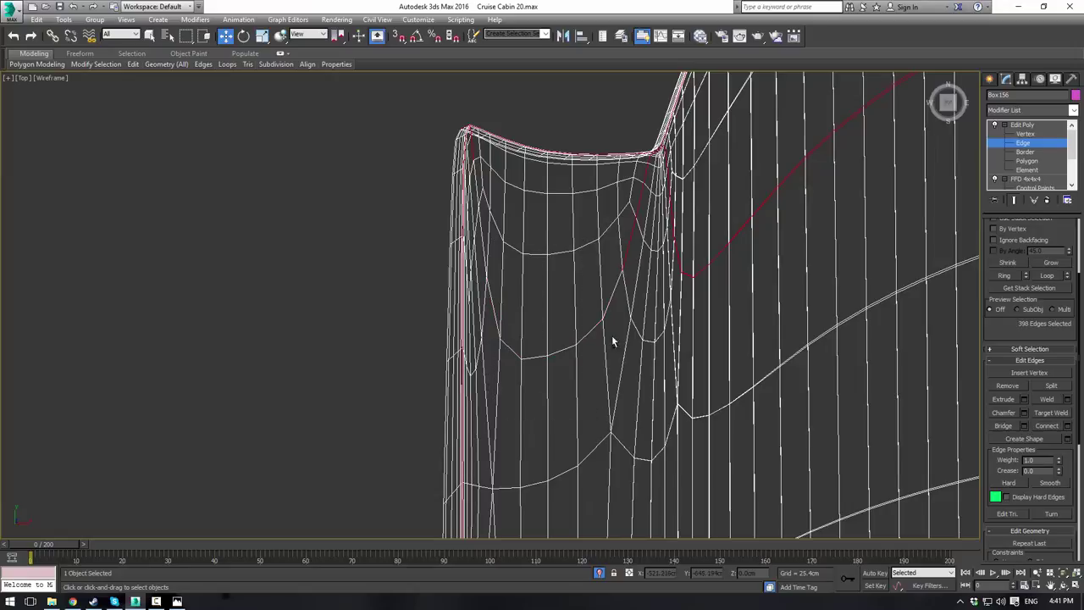
{"action": "left_click_drag", "start_coordinate": [711, 296], "coordinate": [740, 318], "text": "alt"}
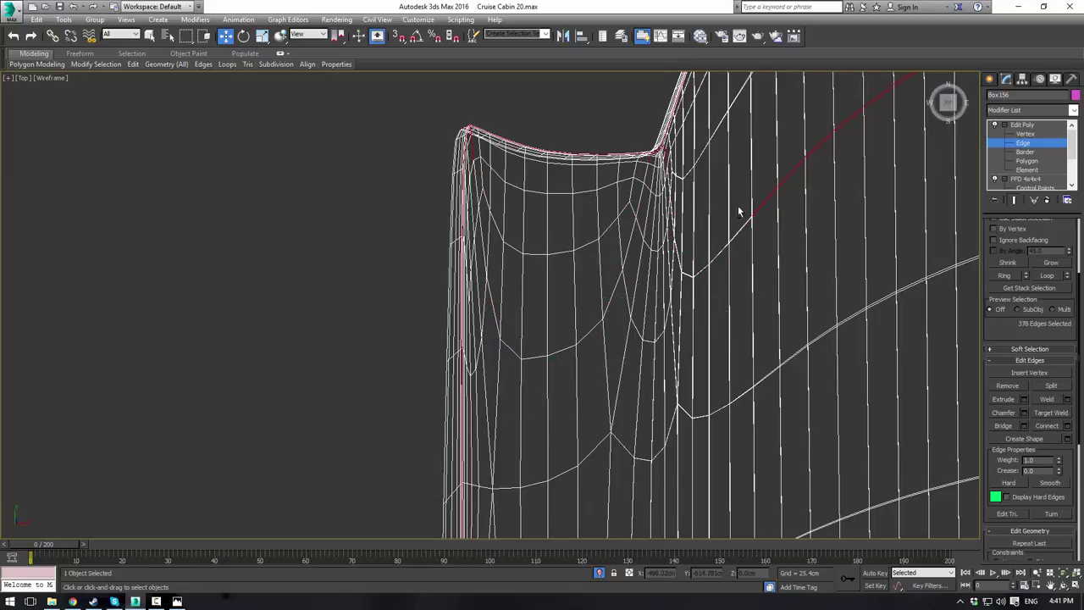
Step: Deselect the stray loop edges around the notch's inner corner, keeping the top rim edges selected
{"action": "scroll", "coordinate": [736, 182], "scroll_direction": "up", "scroll_amount": 4}
{"action": "scroll", "coordinate": [576, 182], "scroll_direction": "up", "scroll_amount": 4}
{"action": "middle_click_drag", "start_coordinate": [576, 183], "coordinate": [716, 278]}
{"action": "scroll", "coordinate": [669, 181], "scroll_direction": "up", "scroll_amount": 4}
{"action": "left_click_drag", "start_coordinate": [698, 219], "coordinate": [598, 374], "text": "alt"}
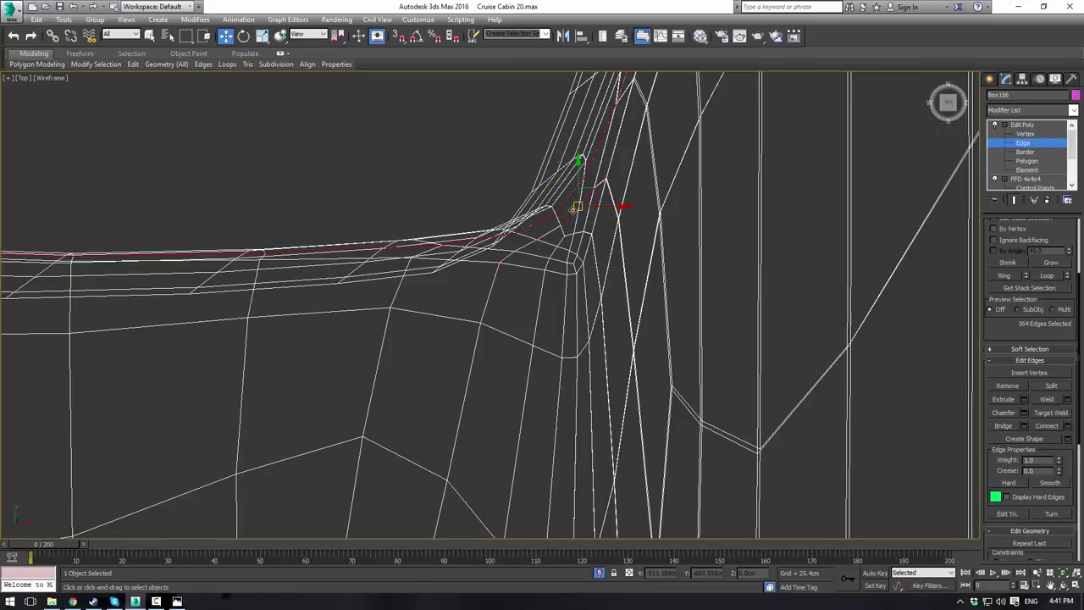
{"action": "left_click_drag", "start_coordinate": [611, 222], "coordinate": [612, 223], "text": "alt"}
Step: Deselect the stray curved edge loop running across the middle of the top face in the Top view
{"action": "middle_click_drag", "start_coordinate": [756, 273], "coordinate": [712, 246], "text": "alt"}
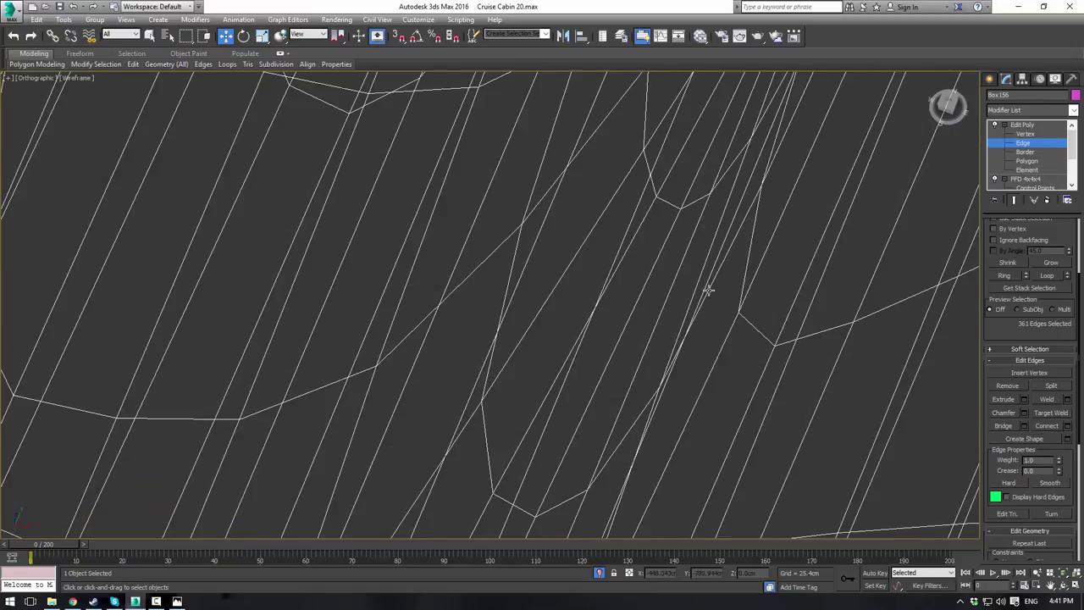
{"action": "scroll", "coordinate": [711, 294], "scroll_direction": "down", "scroll_amount": 6}
{"action": "scroll", "coordinate": [789, 318], "scroll_direction": "down", "scroll_amount": 3}
{"action": "middle_click_drag", "start_coordinate": [789, 318], "coordinate": [603, 304]}
{"action": "scroll", "coordinate": [606, 271], "scroll_direction": "up", "scroll_amount": 2}
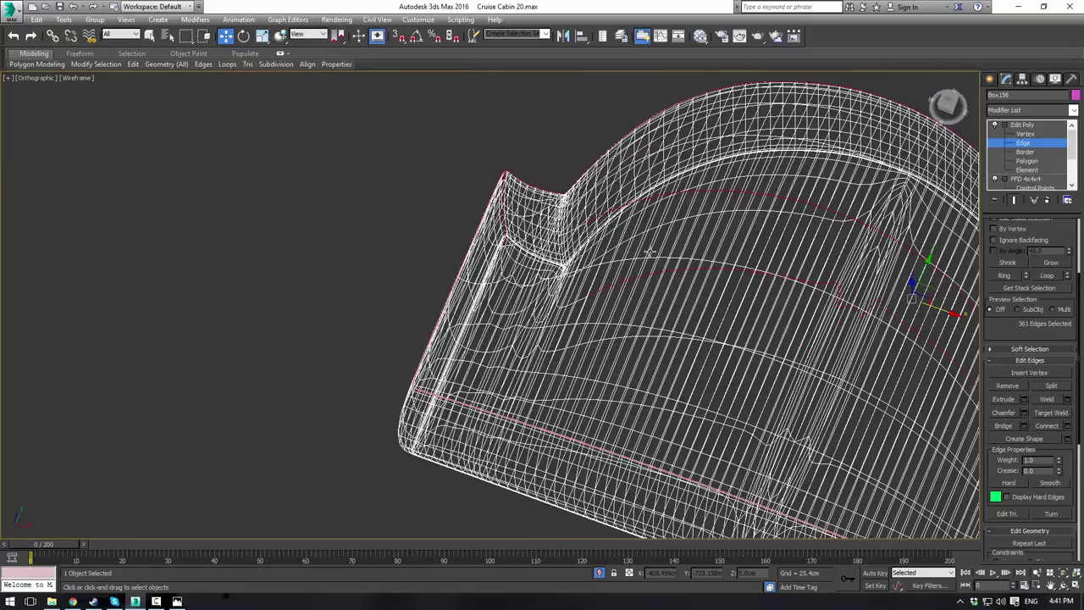
{"action": "key", "text": "t"}
{"action": "scroll", "coordinate": [511, 298], "scroll_direction": "up", "scroll_amount": 4}
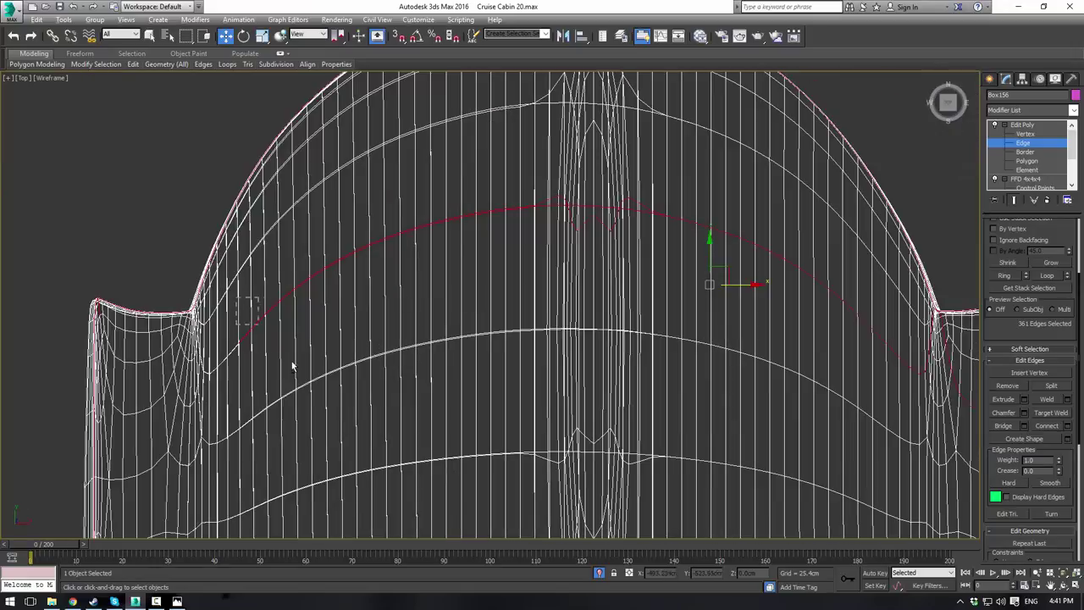
{"action": "left_click_drag", "start_coordinate": [280, 224], "coordinate": [516, 304], "text": "alt"}
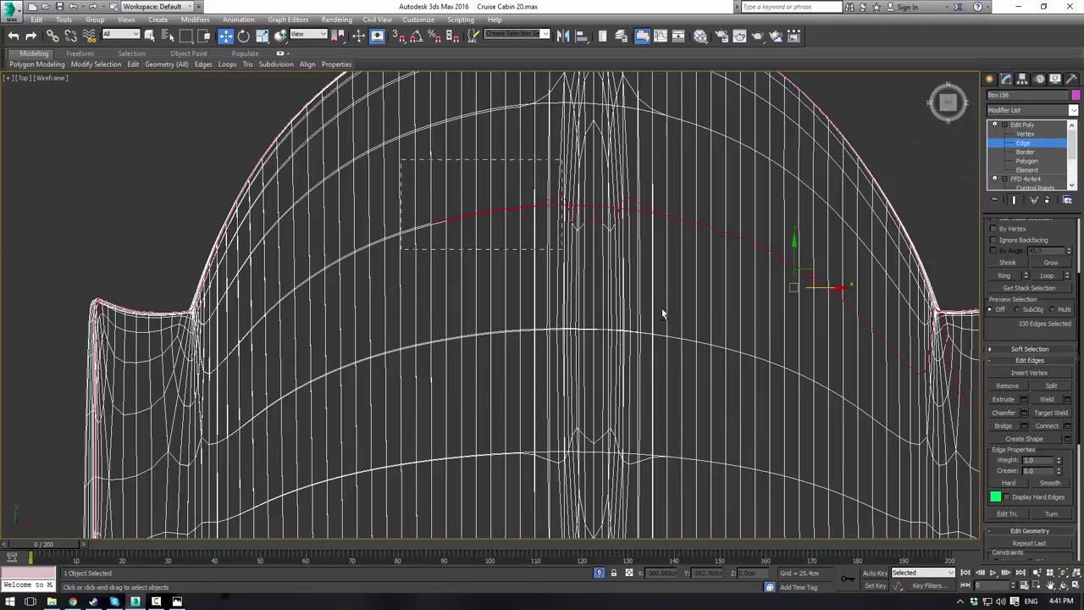
{"action": "left_click_drag", "start_coordinate": [663, 313], "coordinate": [724, 347], "text": "alt"}
{"action": "left_click_drag", "start_coordinate": [694, 227], "coordinate": [857, 366], "text": "alt"}
Step: Deselect the remaining stray loop edges on the top face around the opposite notch's inner corner
{"action": "middle_click_drag", "start_coordinate": [786, 360], "coordinate": [432, 227]}
{"action": "scroll", "coordinate": [432, 227], "scroll_direction": "up", "scroll_amount": 3}
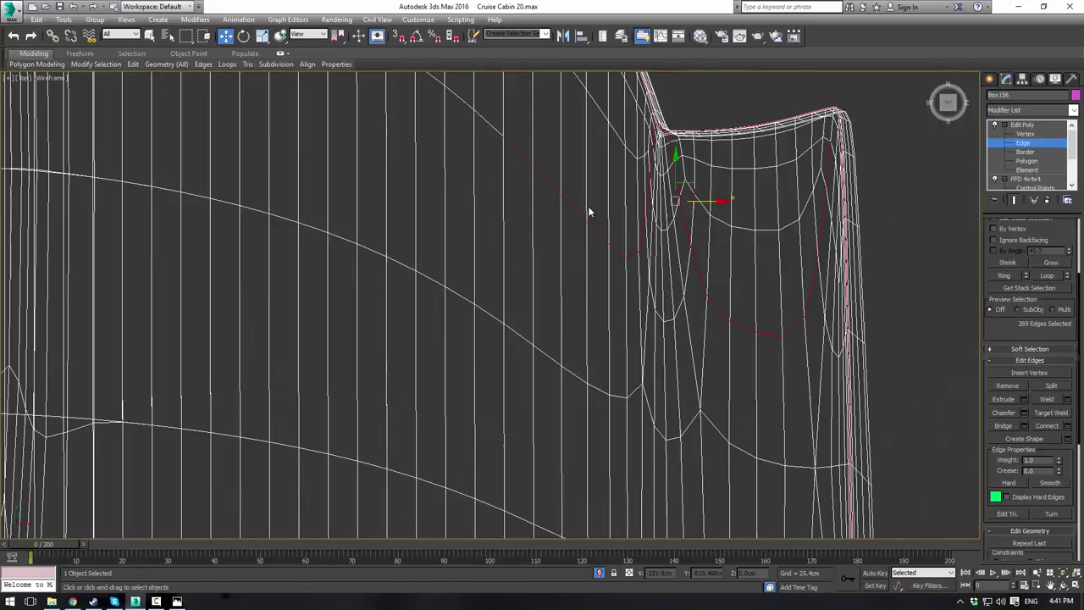
{"action": "middle_click_drag", "start_coordinate": [590, 210], "coordinate": [461, 273]}
{"action": "left_click_drag", "start_coordinate": [507, 375], "coordinate": [509, 377], "text": "alt"}
{"action": "middle_click_drag", "start_coordinate": [529, 319], "coordinate": [445, 273]}
{"action": "left_click_drag", "start_coordinate": [359, 211], "coordinate": [498, 355], "text": "alt"}
{"action": "scroll", "coordinate": [430, 200], "scroll_direction": "up", "scroll_amount": 3}
{"action": "scroll", "coordinate": [479, 137], "scroll_direction": "up", "scroll_amount": 2}
{"action": "middle_click_drag", "start_coordinate": [464, 140], "coordinate": [446, 319]}
{"action": "scroll", "coordinate": [412, 321], "scroll_direction": "up", "scroll_amount": 3}
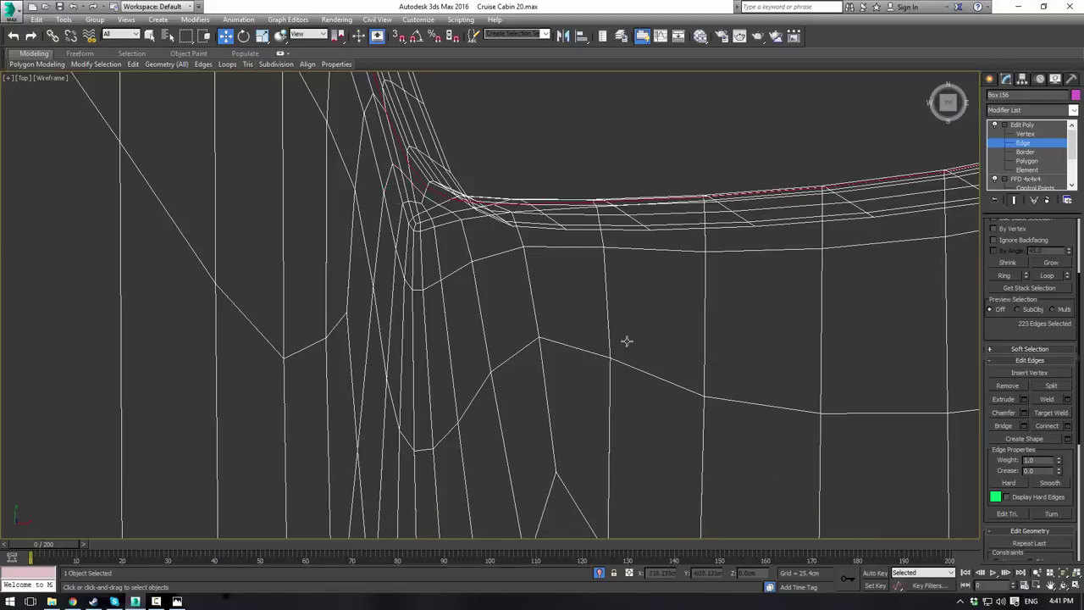
Step: Deselect the last stray loop edges on the top face near the outer corner beside the opposite notch
{"action": "scroll", "coordinate": [627, 342], "scroll_direction": "down", "scroll_amount": 2}
{"action": "middle_click_drag", "start_coordinate": [810, 425], "coordinate": [403, 279]}
{"action": "middle_click_drag", "start_coordinate": [538, 327], "coordinate": [367, 177]}
{"action": "scroll", "coordinate": [368, 178], "scroll_direction": "down", "scroll_amount": 2}
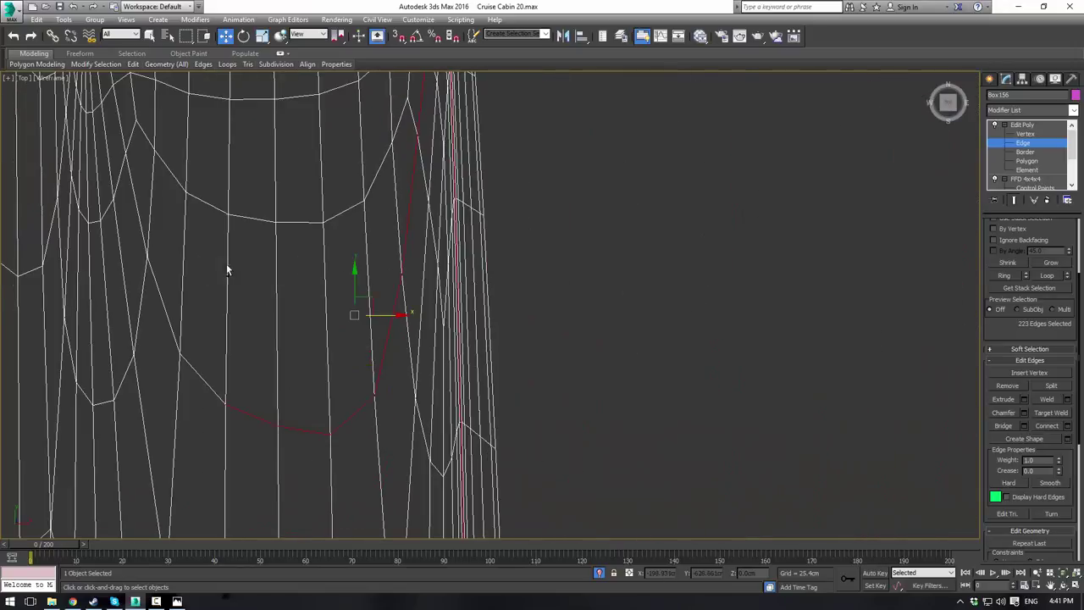
{"action": "left_click_drag", "start_coordinate": [373, 484], "coordinate": [406, 507], "text": "alt"}
{"action": "middle_click_drag", "start_coordinate": [390, 131], "coordinate": [359, 334]}
{"action": "scroll", "coordinate": [359, 334], "scroll_direction": "up", "scroll_amount": 2}
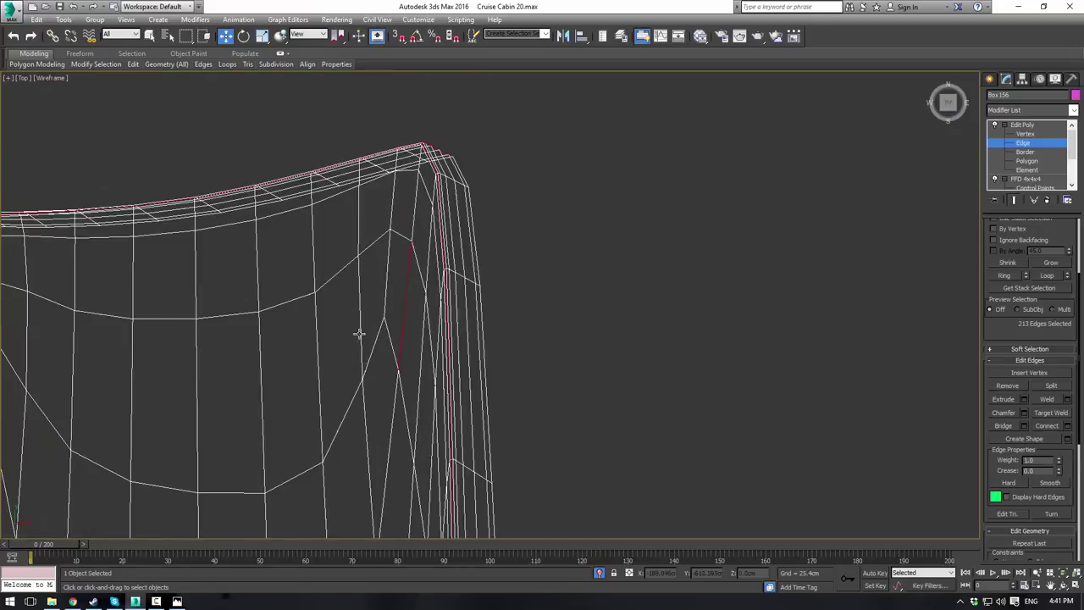
Step: Maximize the Perspective view and check the remaining edge selection around the seat in wireframe and shaded display
{"action": "key", "text": "alt+w"}
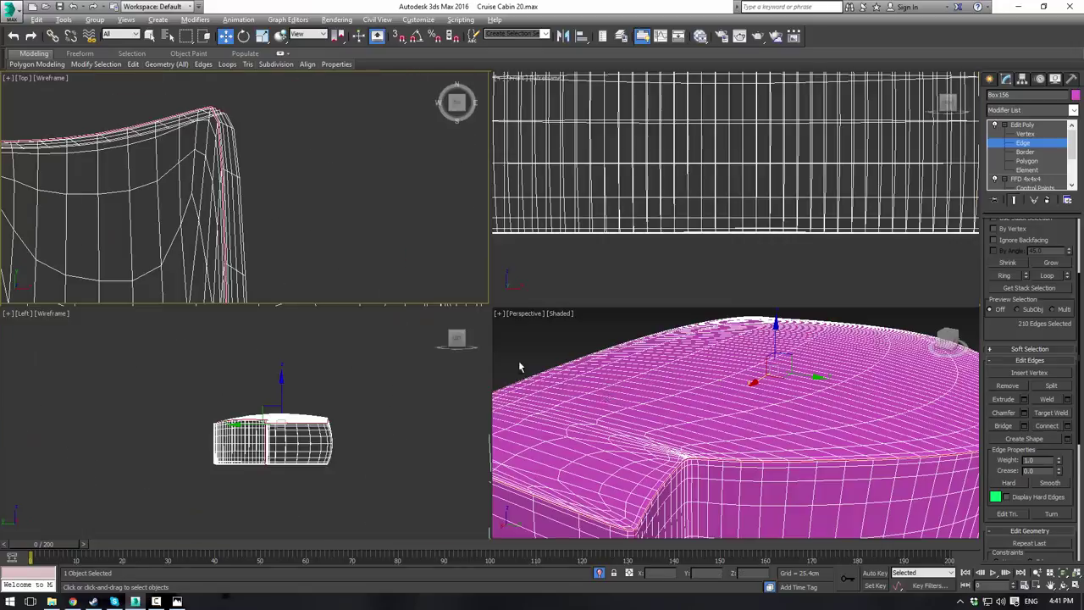
{"action": "right_click", "coordinate": [519, 362]}
{"action": "key", "text": "alt+w"}
{"action": "scroll", "coordinate": [584, 255], "scroll_direction": "down", "scroll_amount": 4}
{"action": "mouse_move", "coordinate": [565, 364]}
{"action": "middle_mouse_down"}
{"action": "mouse_move", "coordinate": [585, 254]}
{"action": "mouse_move", "coordinate": [529, 301]}
{"action": "middle_mouse_up"}
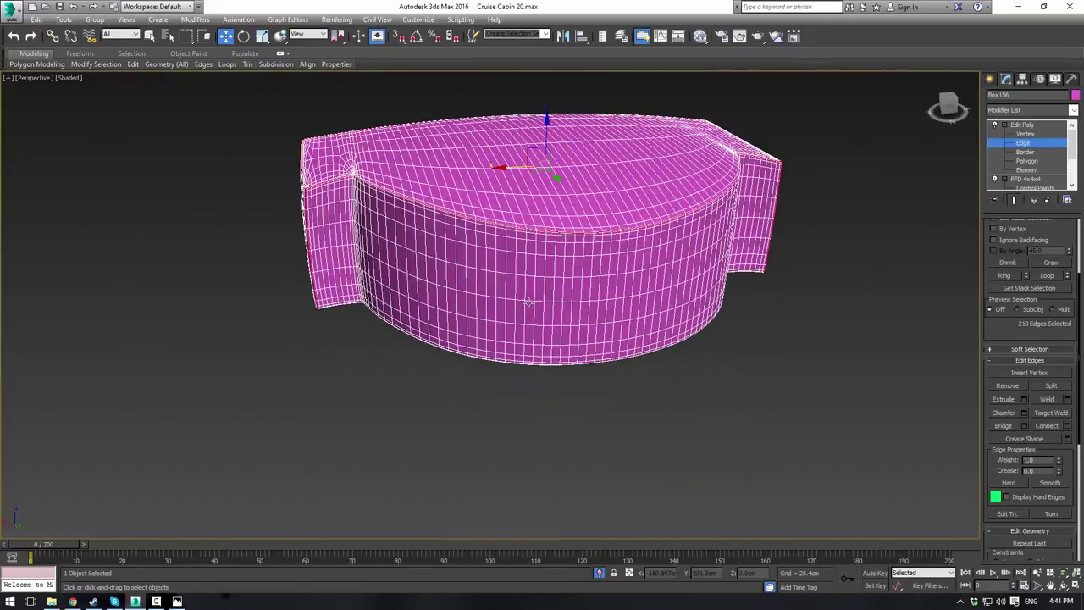
{"action": "key", "text": "F3"}
{"action": "key", "text": "F3"}
{"action": "key", "text": "F3"}
{"action": "key", "text": "F3"}
{"action": "middle_click_drag", "start_coordinate": [534, 290], "coordinate": [513, 318]}
{"action": "middle_click_drag", "start_coordinate": [672, 318], "coordinate": [596, 288], "text": "alt"}
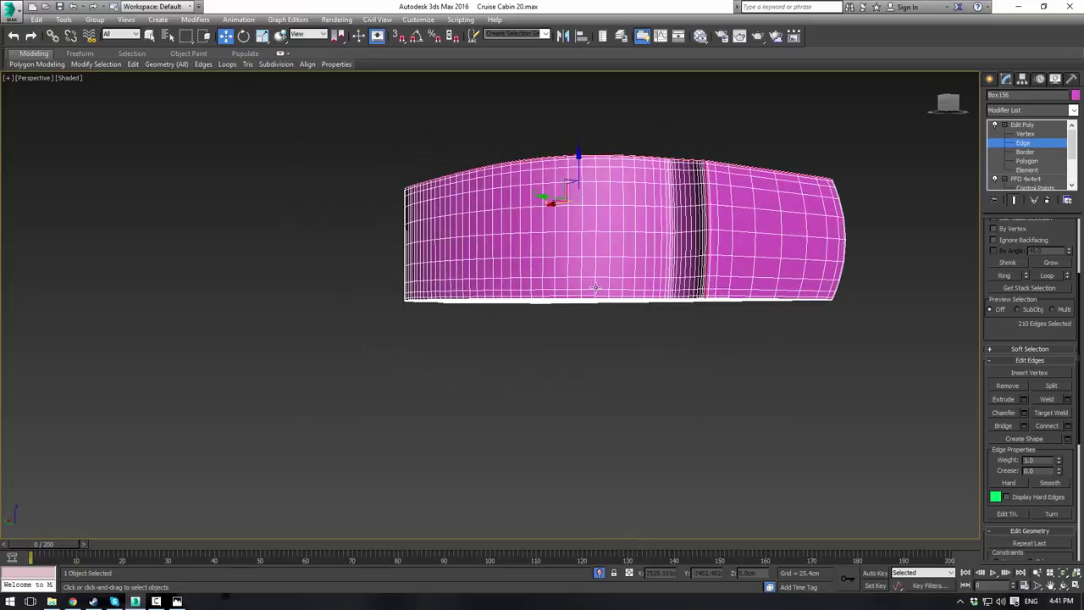
Step: Add the bottom rim edge loop beside the notch to the edge selection
{"action": "scroll", "coordinate": [596, 287], "scroll_direction": "up", "scroll_amount": 1}
{"action": "scroll", "coordinate": [727, 301], "scroll_direction": "up", "scroll_amount": 4}
{"action": "middle_click_drag", "start_coordinate": [806, 244], "coordinate": [651, 315]}
{"action": "scroll", "coordinate": [624, 421], "scroll_direction": "up", "scroll_amount": 4}
{"action": "middle_click_drag", "start_coordinate": [514, 327], "coordinate": [497, 407], "text": "alt"}
{"action": "scroll", "coordinate": [543, 435], "scroll_direction": "up", "scroll_amount": 3}
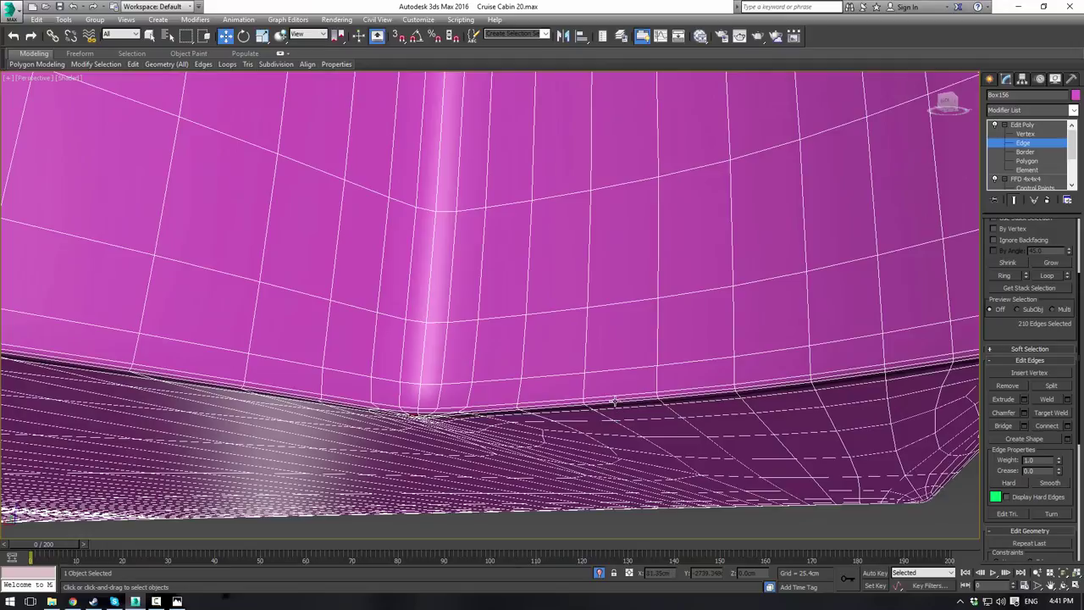
{"action": "left_click", "coordinate": [559, 404], "text": "shift"}
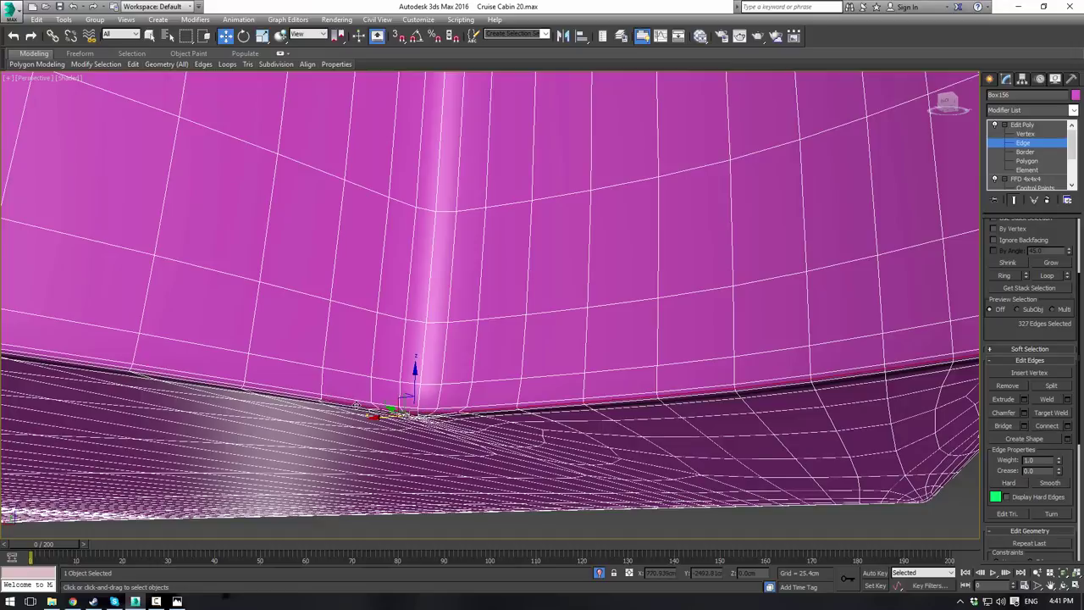
Step: Extend the bottom rim edge selection around the other notch corner of the seat
{"action": "scroll", "coordinate": [348, 382], "scroll_direction": "down", "scroll_amount": 3}
{"action": "middle_click_drag", "start_coordinate": [589, 440], "coordinate": [856, 461], "text": "alt"}
{"action": "middle_click_drag", "start_coordinate": [856, 462], "coordinate": [780, 475], "text": "alt"}
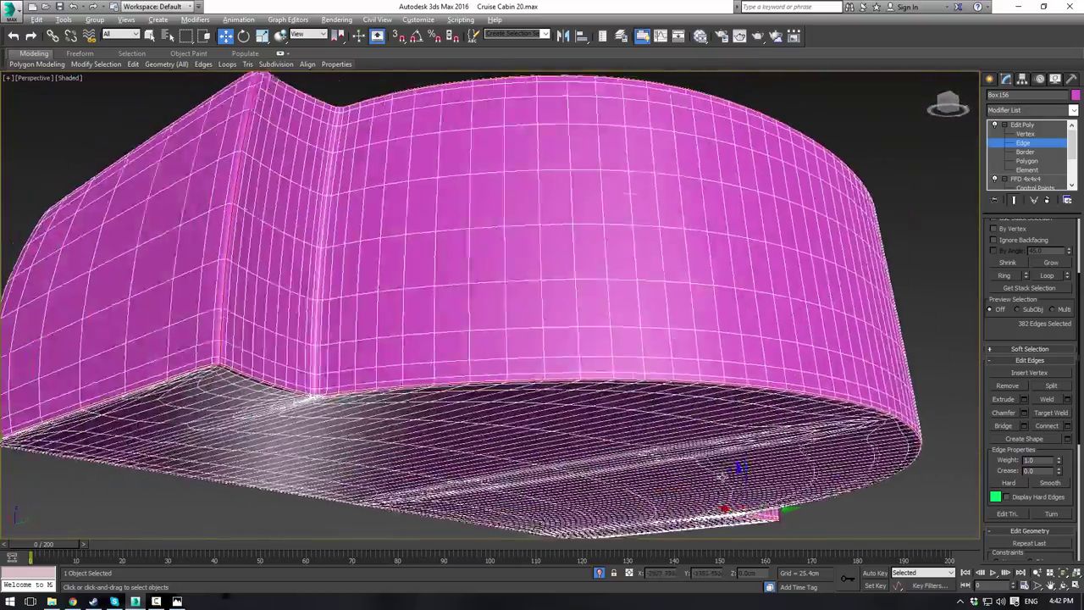
{"action": "scroll", "coordinate": [418, 452], "scroll_direction": "up", "scroll_amount": 4}
{"action": "middle_click_drag", "start_coordinate": [364, 435], "coordinate": [394, 386]}
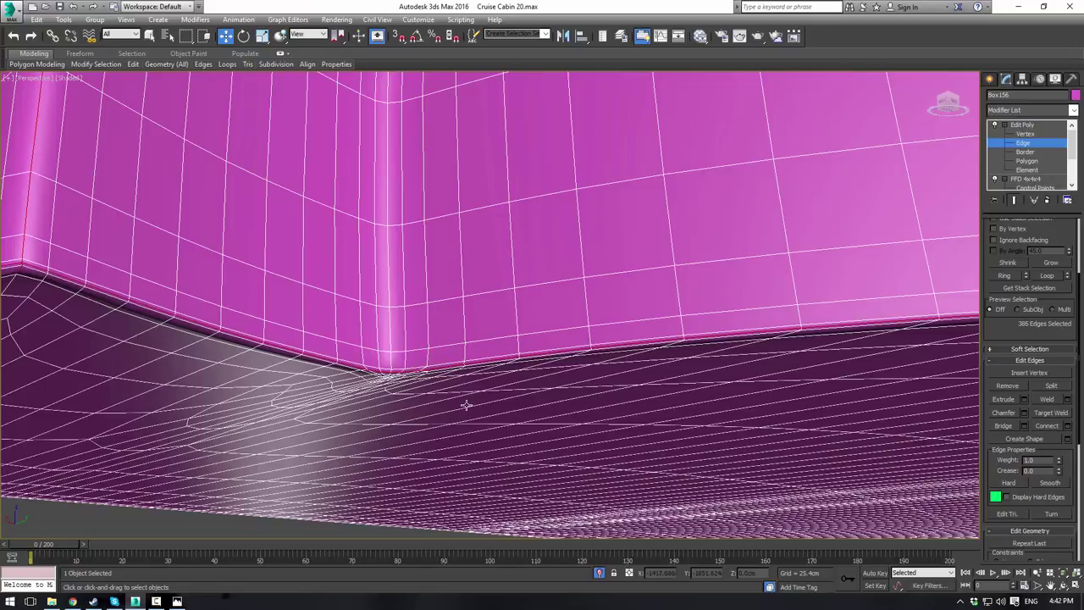
Step: Check the selected edges on the seat's underside and create a shape from the rim and corner edge selection
{"action": "scroll", "coordinate": [466, 405], "scroll_direction": "down", "scroll_amount": 5}
{"action": "middle_click_drag", "start_coordinate": [466, 405], "coordinate": [421, 319], "text": "alt"}
{"action": "scroll", "coordinate": [421, 319], "scroll_direction": "up", "scroll_amount": 5}
{"action": "middle_click_drag", "start_coordinate": [357, 226], "coordinate": [389, 341]}
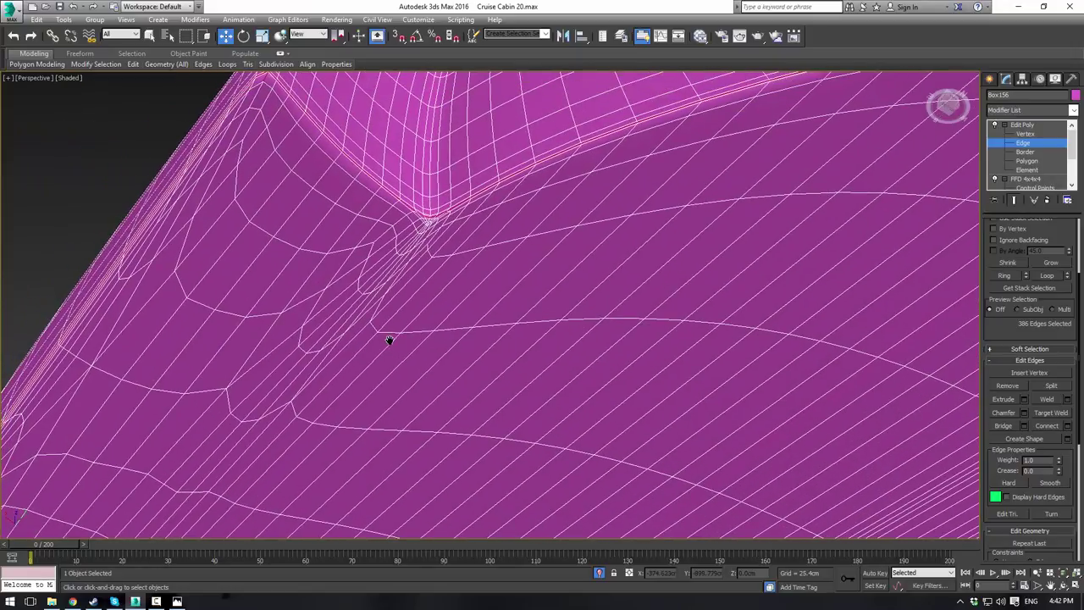
{"action": "scroll", "coordinate": [391, 342], "scroll_direction": "up", "scroll_amount": 4}
{"action": "scroll", "coordinate": [384, 302], "scroll_direction": "down", "scroll_amount": 4}
{"action": "scroll", "coordinate": [505, 268], "scroll_direction": "down", "scroll_amount": 6}
{"action": "middle_click_drag", "start_coordinate": [505, 268], "coordinate": [510, 324], "text": "alt"}
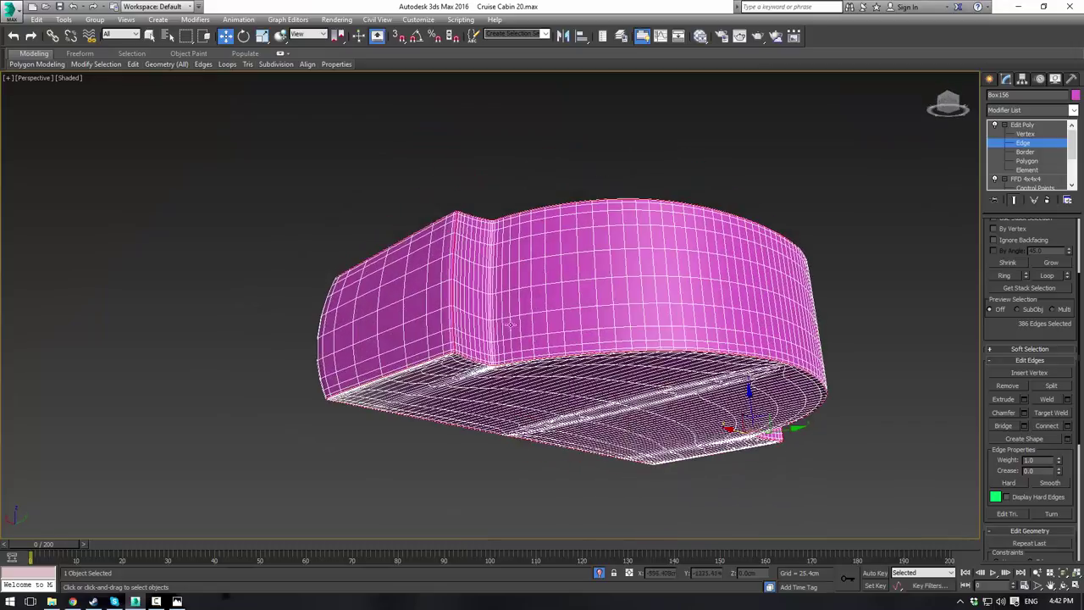
{"action": "left_click", "coordinate": [1004, 440]}
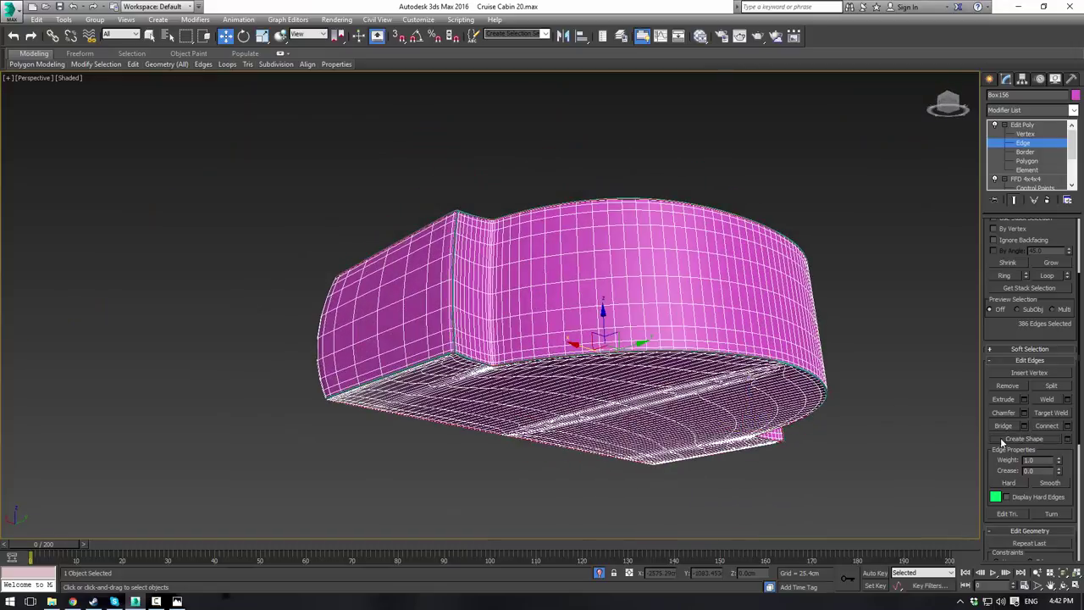
Step: Clear the edge selection, leave edge editing, and deselect the seat to check the outline shape along its edges
{"action": "left_click", "coordinate": [690, 176]}
{"action": "middle_click_drag", "start_coordinate": [665, 189], "coordinate": [623, 248], "text": "alt"}
{"action": "key", "text": "F3"}
{"action": "key", "text": "F3"}
{"action": "key", "text": "F3"}
{"action": "key", "text": "F3"}
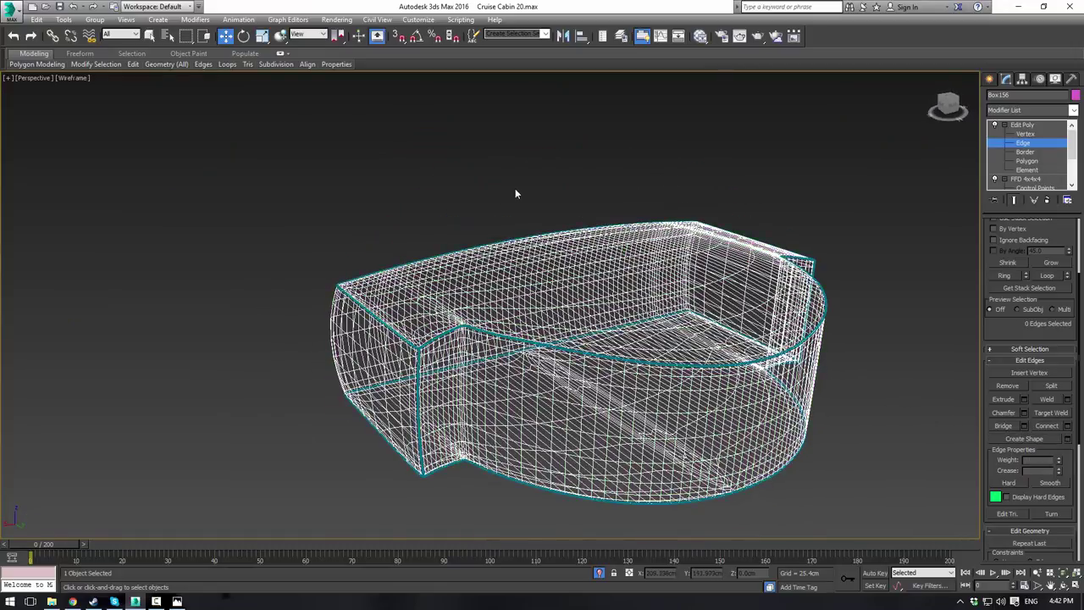
{"action": "left_click", "coordinate": [1023, 125]}
{"action": "left_click", "coordinate": [900, 240]}
{"action": "middle_click_drag", "start_coordinate": [900, 269], "coordinate": [874, 233], "text": "alt"}
{"action": "scroll", "coordinate": [842, 268], "scroll_direction": "down", "scroll_amount": 3}
{"action": "middle_click_drag", "start_coordinate": [841, 269], "coordinate": [649, 307], "text": "alt"}
Step: End the isolation to bring back the whole cabin scene, framing the chair beside the table
{"action": "right_click", "coordinate": [666, 230]}
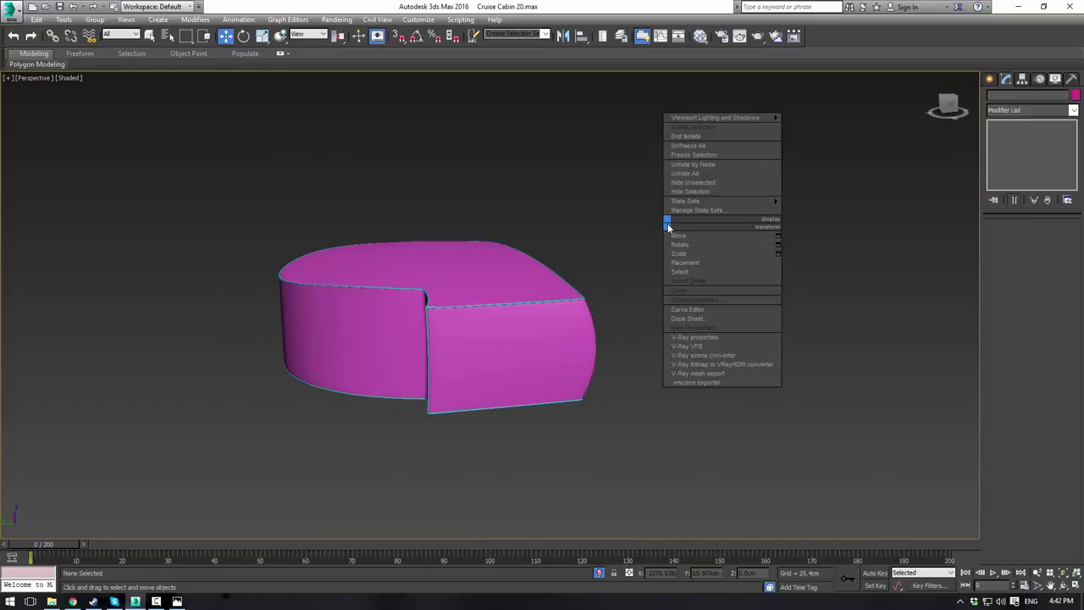
{"action": "left_click", "coordinate": [707, 138]}
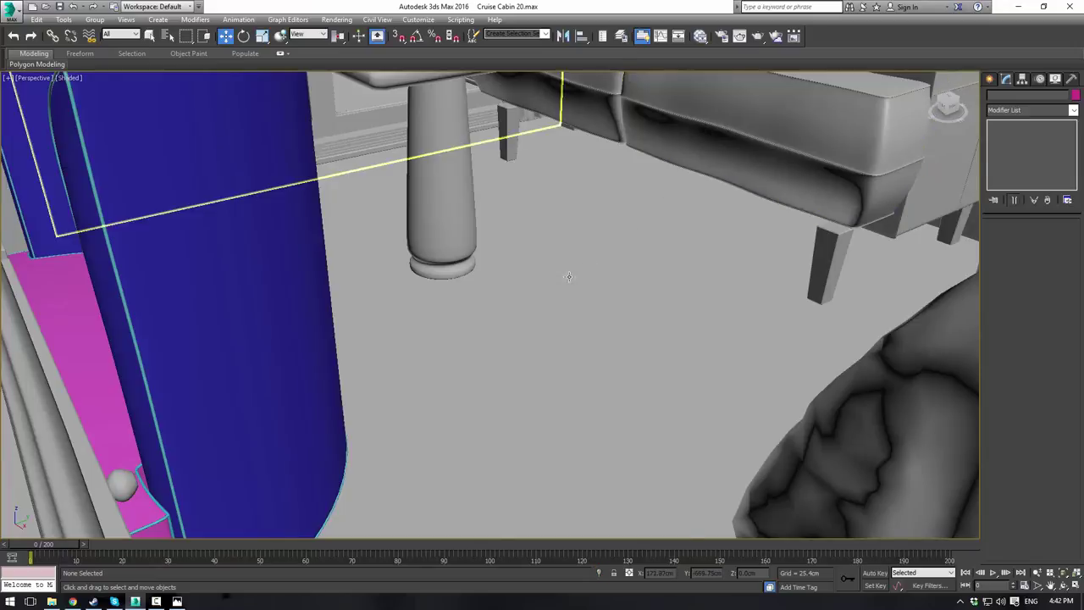
{"action": "scroll", "coordinate": [566, 276], "scroll_direction": "down", "scroll_amount": 2}
{"action": "middle_click_drag", "start_coordinate": [525, 252], "coordinate": [504, 261], "text": "alt"}
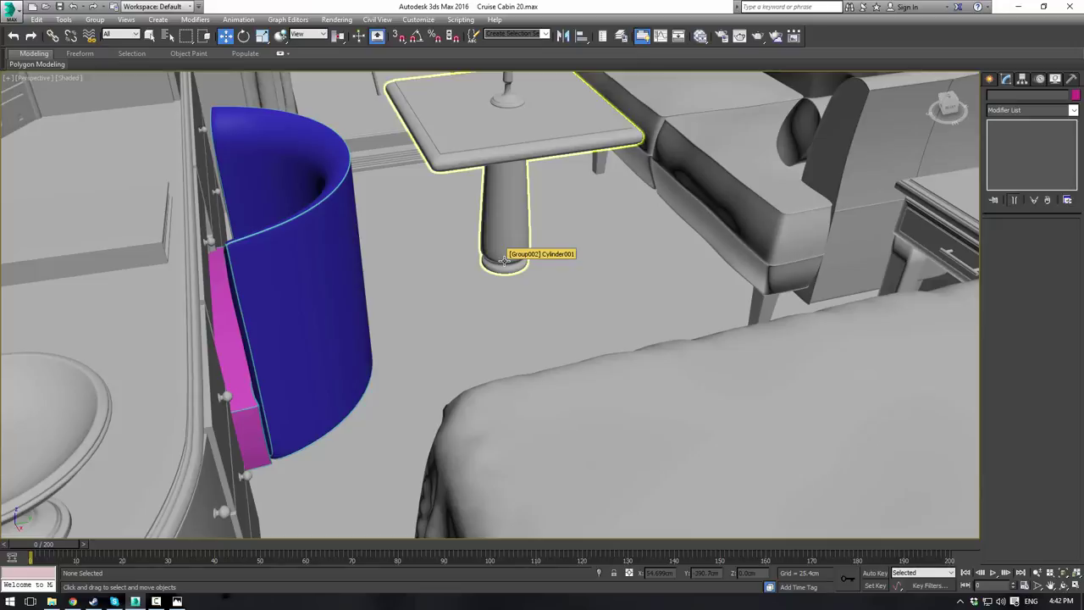
Step: Isolate the chair's backrest and seat to check their fit from above, and end the isolation
{"action": "left_click", "coordinate": [307, 268]}
{"action": "left_click", "coordinate": [239, 354], "text": "ctrl"}
{"action": "right_click", "coordinate": [285, 275]}
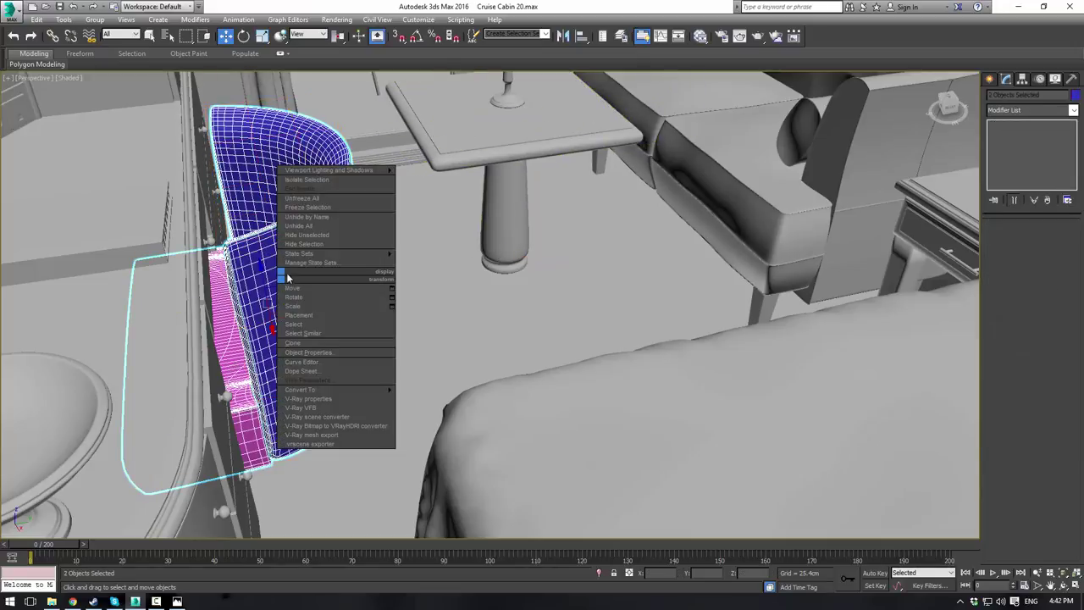
{"action": "left_click", "coordinate": [304, 182]}
{"action": "left_click", "coordinate": [752, 306]}
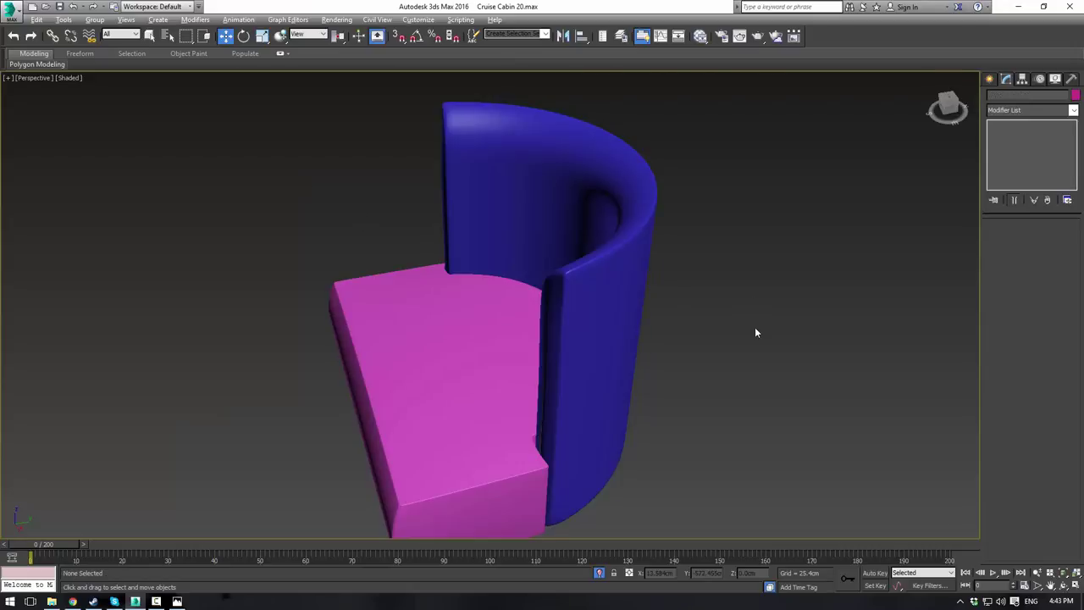
{"action": "middle_click_drag", "start_coordinate": [754, 331], "coordinate": [739, 149], "text": "alt"}
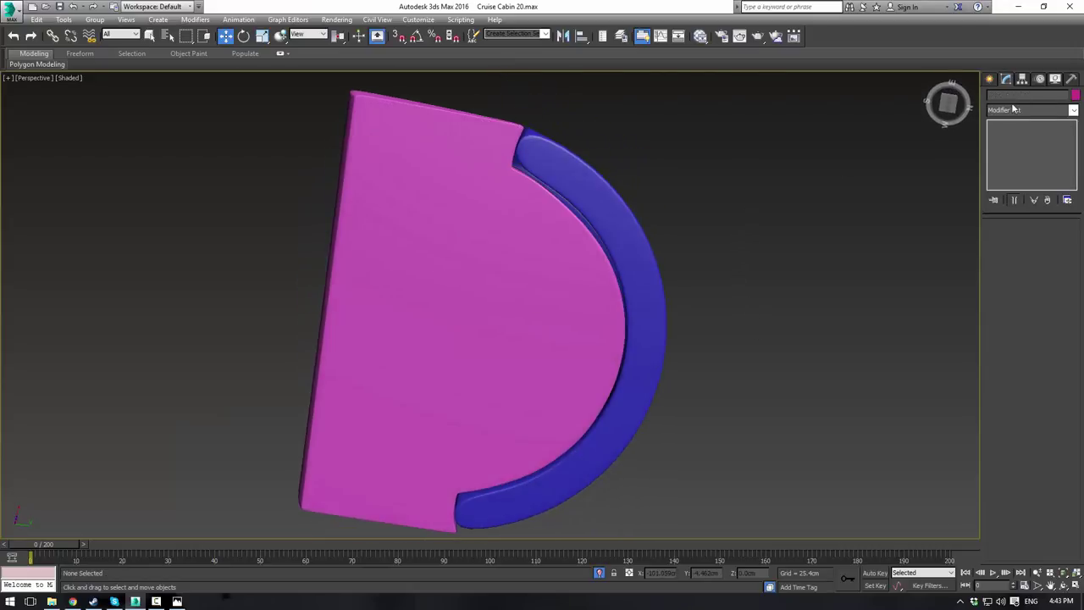
{"action": "right_click", "coordinate": [767, 218]}
{"action": "left_click", "coordinate": [794, 132]}
Step: Clone one sofa leg as a single copy and place it beneath the curved chair
{"action": "left_click", "coordinate": [757, 308]}
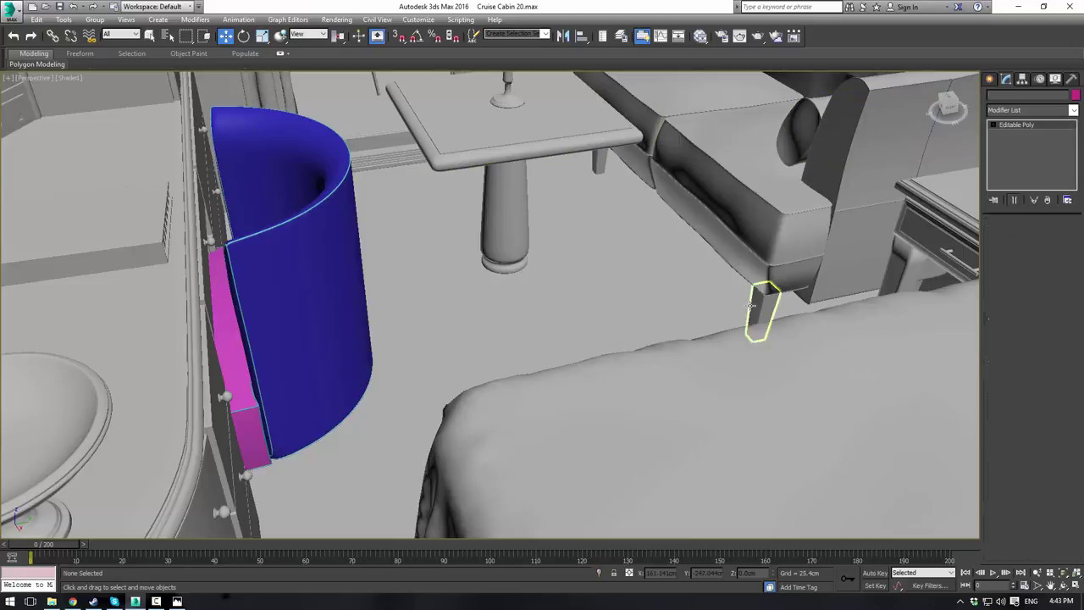
{"action": "mouse_move", "coordinate": [778, 318]}
{"action": "left_mouse_down", "text": "shift"}
{"action": "mouse_move", "coordinate": [401, 438]}
{"action": "mouse_move", "coordinate": [325, 420]}
{"action": "left_mouse_up", "text": "shift"}
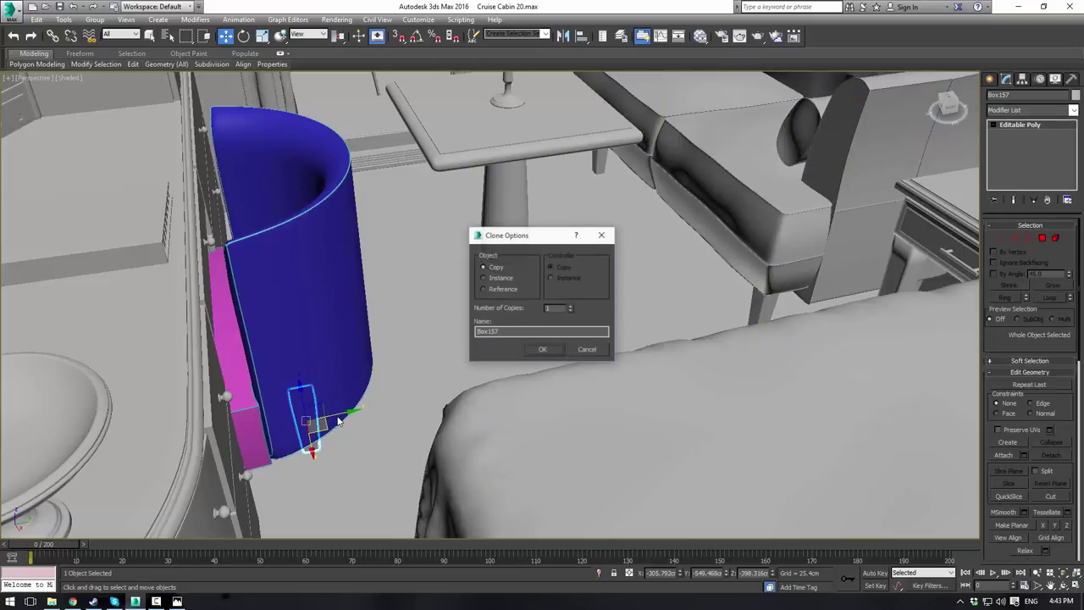
{"action": "left_click", "coordinate": [537, 354]}
Step: Move the copied leg in the Top view so it sits under the curved backrest on one side
{"action": "key", "text": "alt+w"}
{"action": "middle_click_drag", "start_coordinate": [381, 260], "coordinate": [389, 191]}
{"action": "scroll", "coordinate": [390, 191], "scroll_direction": "down", "scroll_amount": 8}
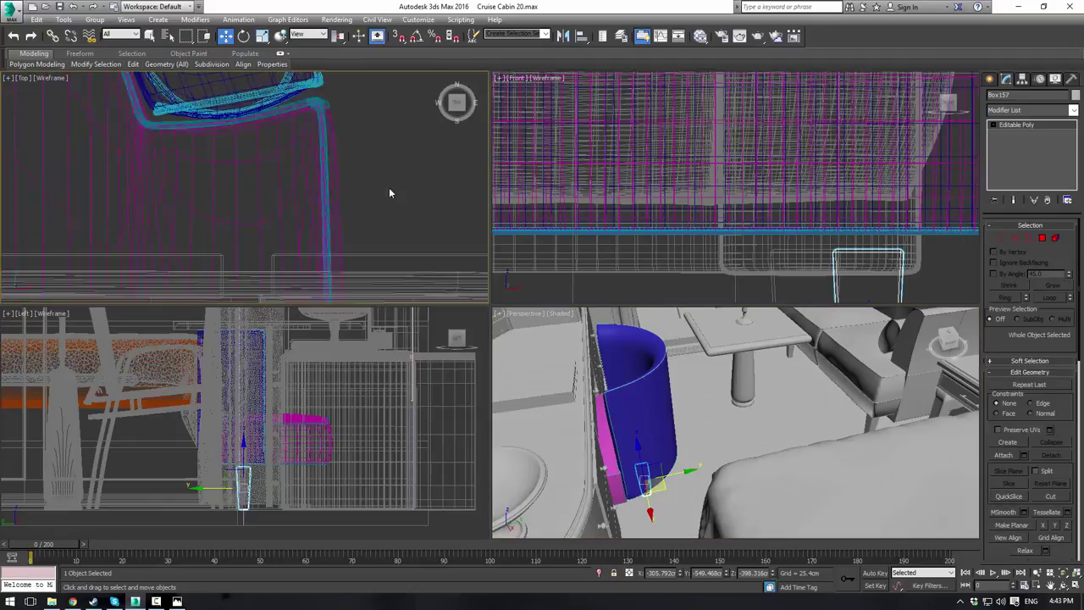
{"action": "scroll", "coordinate": [353, 175], "scroll_direction": "up", "scroll_amount": 4}
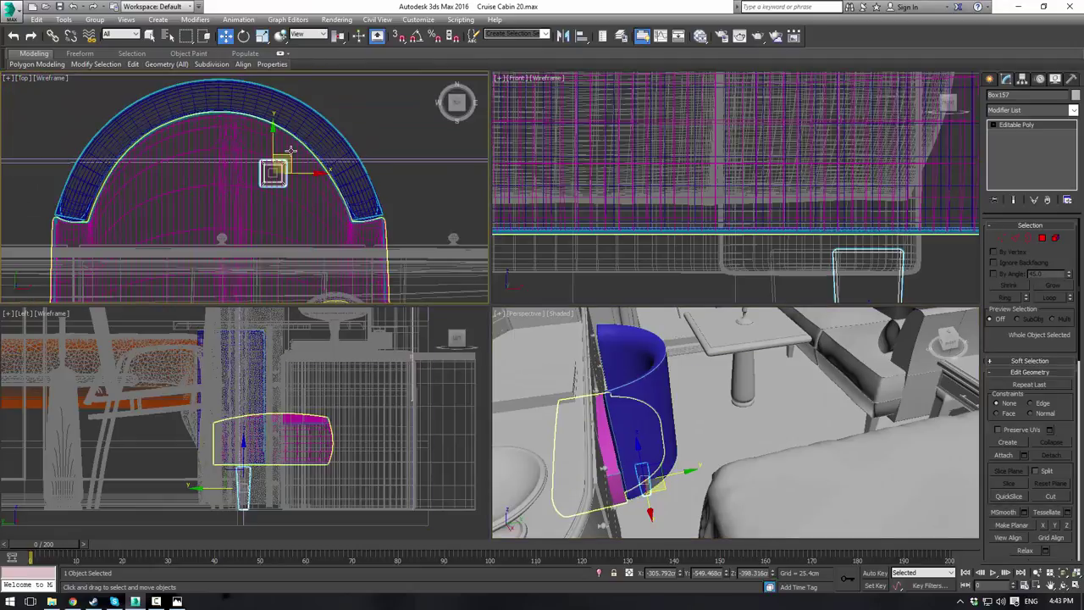
{"action": "left_click_drag", "start_coordinate": [289, 153], "coordinate": [351, 109]}
Step: Clone the leg across to the matching position under the opposite side of the curved backrest
{"action": "scroll", "coordinate": [331, 156], "scroll_direction": "up", "scroll_amount": 2}
{"action": "middle_click_drag", "start_coordinate": [284, 117], "coordinate": [368, 173]}
{"action": "left_click_drag", "start_coordinate": [425, 191], "coordinate": [146, 176], "text": "shift"}
{"action": "left_click", "coordinate": [545, 351]}
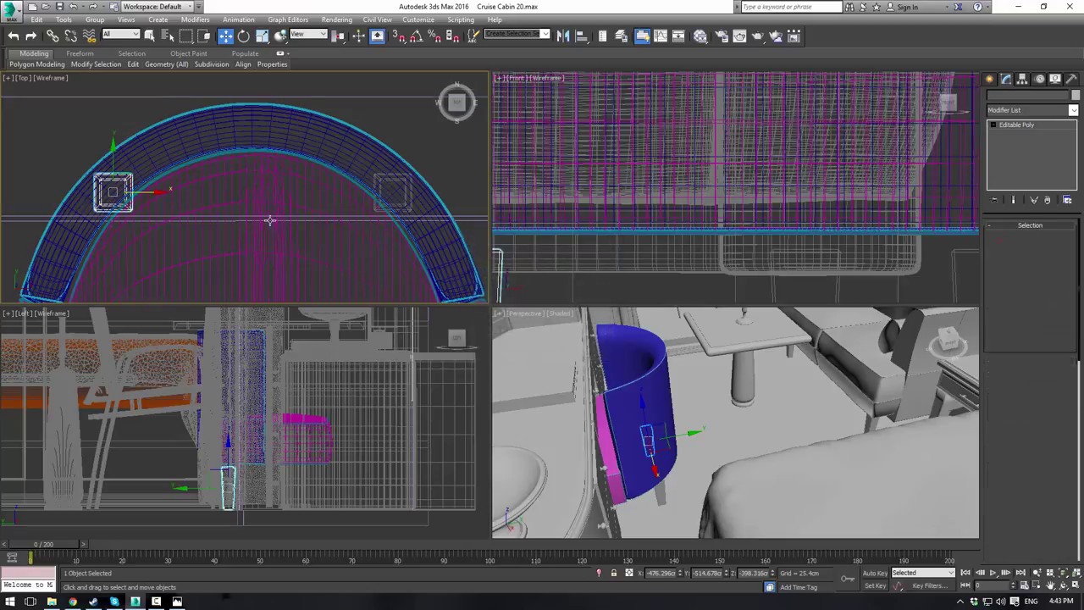
Step: Clone the second leg to the seat's straight side, just inside the nearest corner
{"action": "scroll", "coordinate": [267, 220], "scroll_direction": "down", "scroll_amount": 3}
{"action": "mouse_move", "coordinate": [245, 208]}
{"action": "middle_mouse_down"}
{"action": "mouse_move", "coordinate": [234, 126]}
{"action": "mouse_move", "coordinate": [244, 137]}
{"action": "middle_mouse_up"}
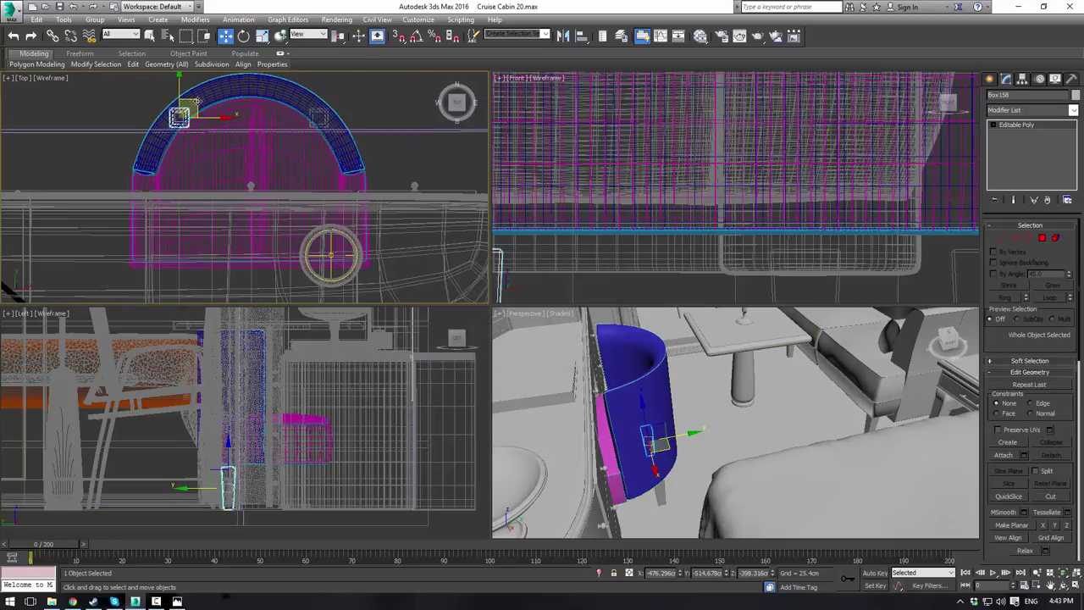
{"action": "mouse_move", "coordinate": [198, 101]}
{"action": "left_mouse_down", "text": "shift"}
{"action": "mouse_move", "coordinate": [178, 226]}
{"action": "mouse_move", "coordinate": [188, 226]}
{"action": "left_mouse_up", "text": "shift"}
{"action": "left_click", "coordinate": [543, 350]}
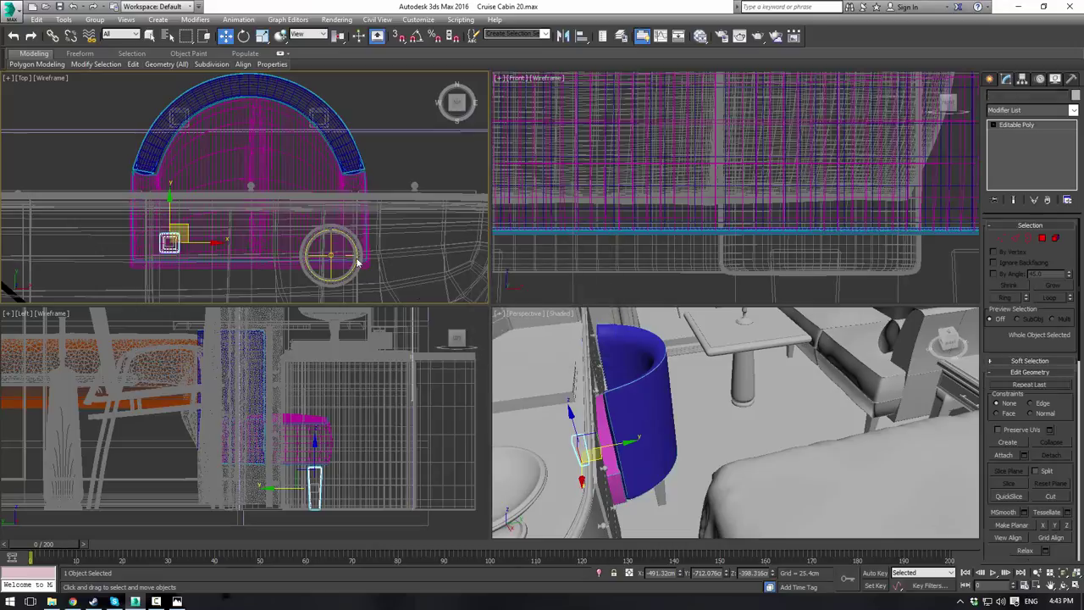
Step: Clone the third leg along the seat's straight side to the opposite corner in the maximized Top view
{"action": "key", "text": "alt+w"}
{"action": "scroll", "coordinate": [343, 264], "scroll_direction": "up", "scroll_amount": 2}
{"action": "middle_click_drag", "start_coordinate": [471, 339], "coordinate": [442, 319]}
{"action": "mouse_move", "coordinate": [324, 379]}
{"action": "left_mouse_down", "text": "shift"}
{"action": "mouse_move", "coordinate": [554, 378]}
{"action": "mouse_move", "coordinate": [744, 409]}
{"action": "mouse_move", "coordinate": [782, 402]}
{"action": "left_mouse_up", "text": "shift"}
{"action": "left_click", "coordinate": [552, 353]}
{"action": "key", "text": "alt+w"}
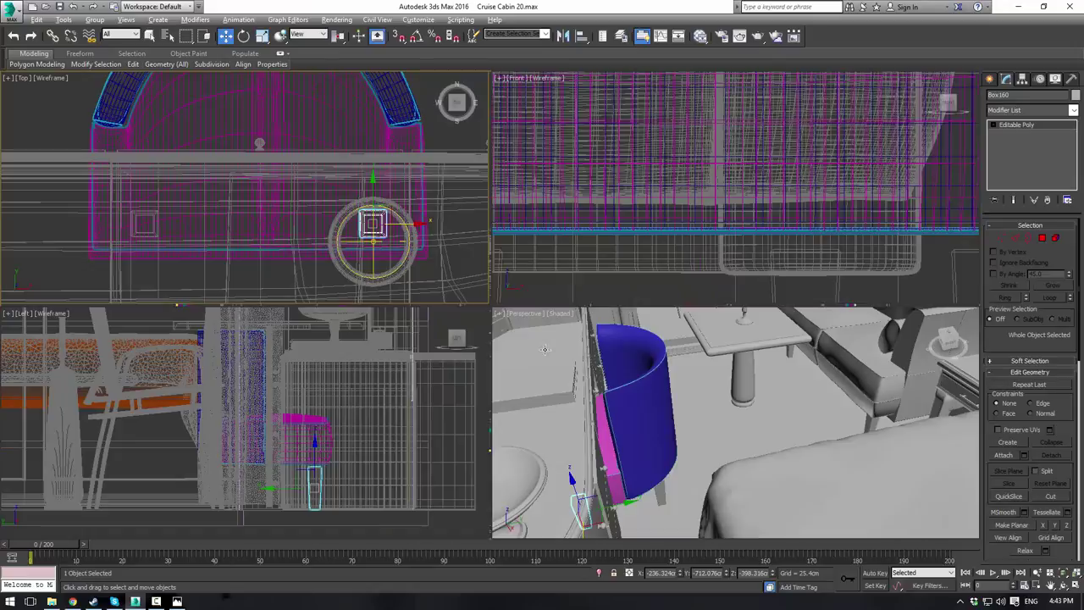
Step: Examine the last cloned leg's placement under the seat in the Top view and its height in the Left view
{"action": "scroll", "coordinate": [381, 323], "scroll_direction": "up", "scroll_amount": 3}
{"action": "middle_click_drag", "start_coordinate": [370, 398], "coordinate": [398, 299]}
{"action": "scroll", "coordinate": [398, 300], "scroll_direction": "up", "scroll_amount": 1}
{"action": "scroll", "coordinate": [351, 427], "scroll_direction": "up", "scroll_amount": 1}
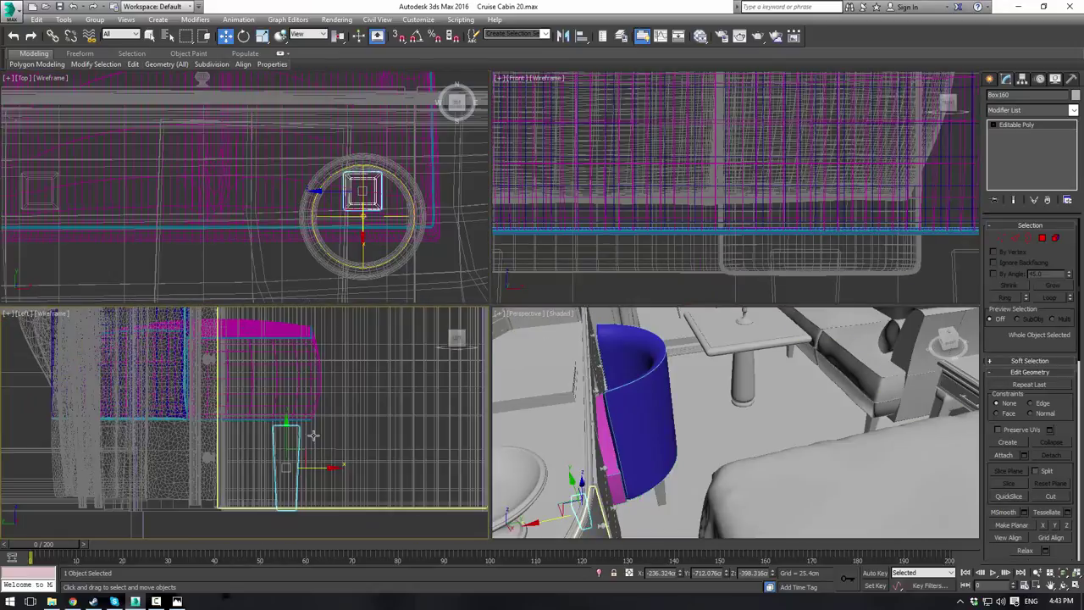
{"action": "middle_click_drag", "start_coordinate": [312, 436], "coordinate": [393, 351]}
{"action": "scroll", "coordinate": [307, 421], "scroll_direction": "up", "scroll_amount": 1}
{"action": "scroll", "coordinate": [374, 406], "scroll_direction": "up", "scroll_amount": 1}
{"action": "middle_click_drag", "start_coordinate": [374, 406], "coordinate": [313, 464]}
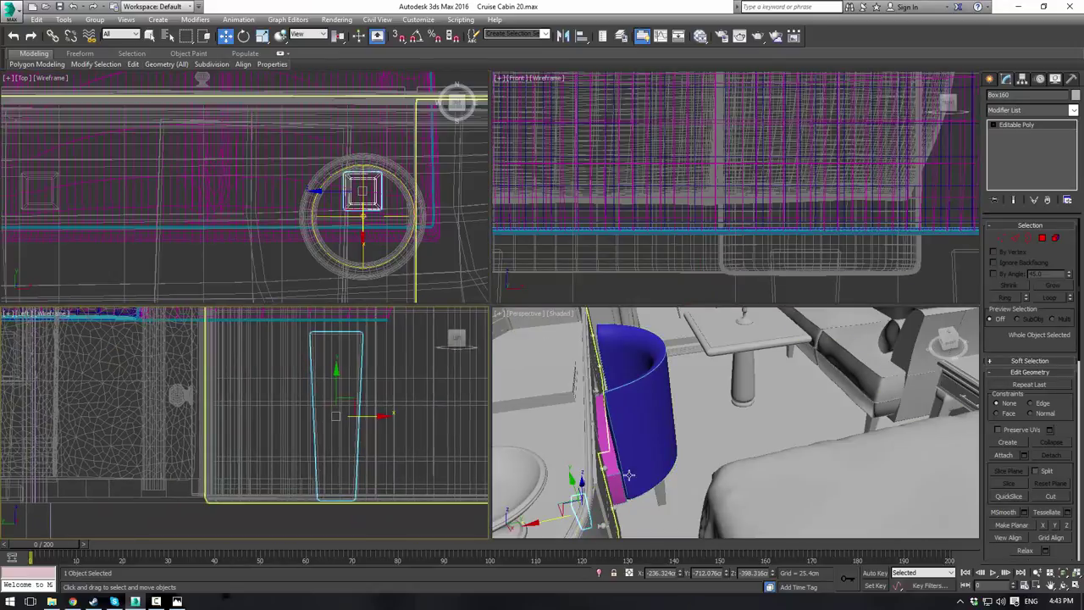
Step: Select all four legs under the curved chair in the maximized Perspective view
{"action": "middle_click", "coordinate": [662, 434]}
{"action": "key", "text": "alt+w"}
{"action": "middle_click_drag", "start_coordinate": [475, 348], "coordinate": [555, 307], "text": "alt"}
{"action": "left_click", "coordinate": [341, 497]}
{"action": "key", "text": "z"}
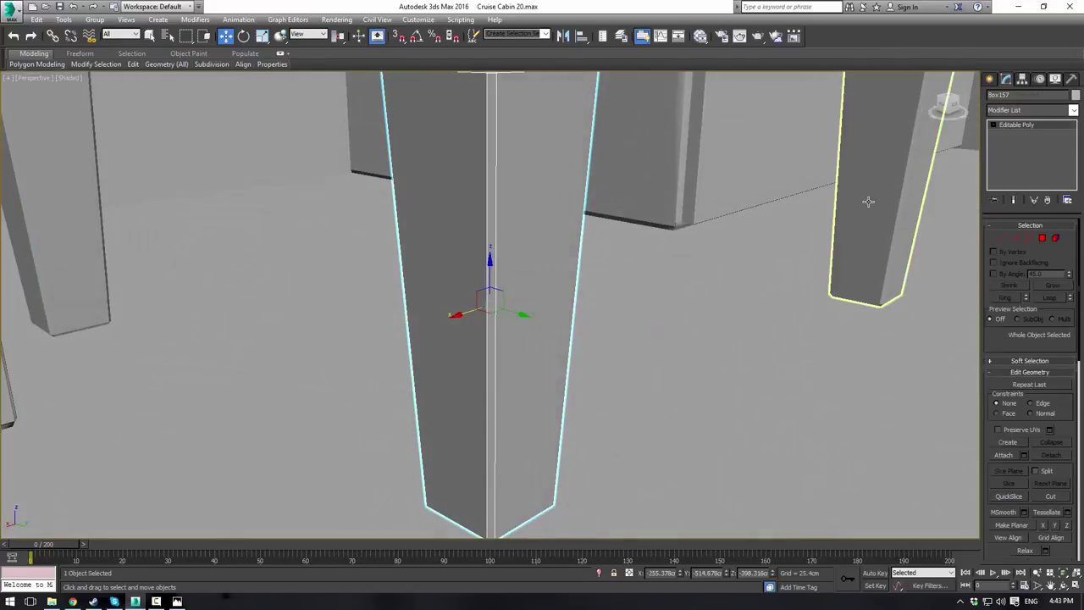
{"action": "left_click", "coordinate": [869, 203], "text": "ctrl"}
{"action": "left_click", "coordinate": [71, 217], "text": "ctrl"}
{"action": "middle_click_drag", "start_coordinate": [157, 220], "coordinate": [264, 193], "text": "alt"}
{"action": "left_click", "coordinate": [293, 190], "text": "ctrl"}
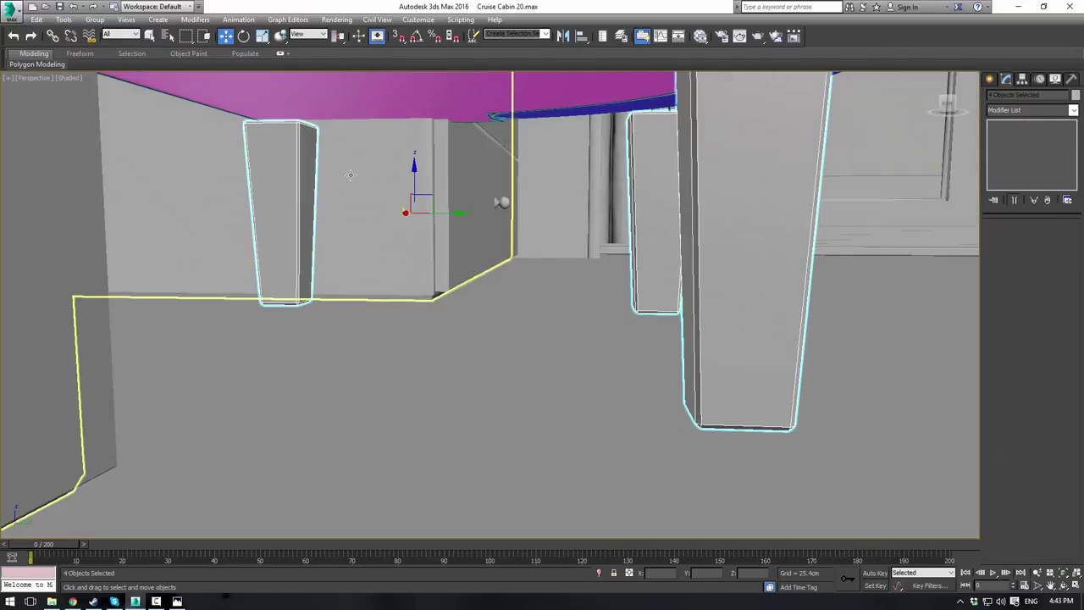
Step: Raise the four chair legs and stretch them vertically so their tops reach into the underside of the seat
{"action": "middle_click_drag", "start_coordinate": [351, 175], "coordinate": [344, 215]}
{"action": "left_click_drag", "start_coordinate": [409, 211], "coordinate": [410, 172]}
{"action": "key", "text": "r"}
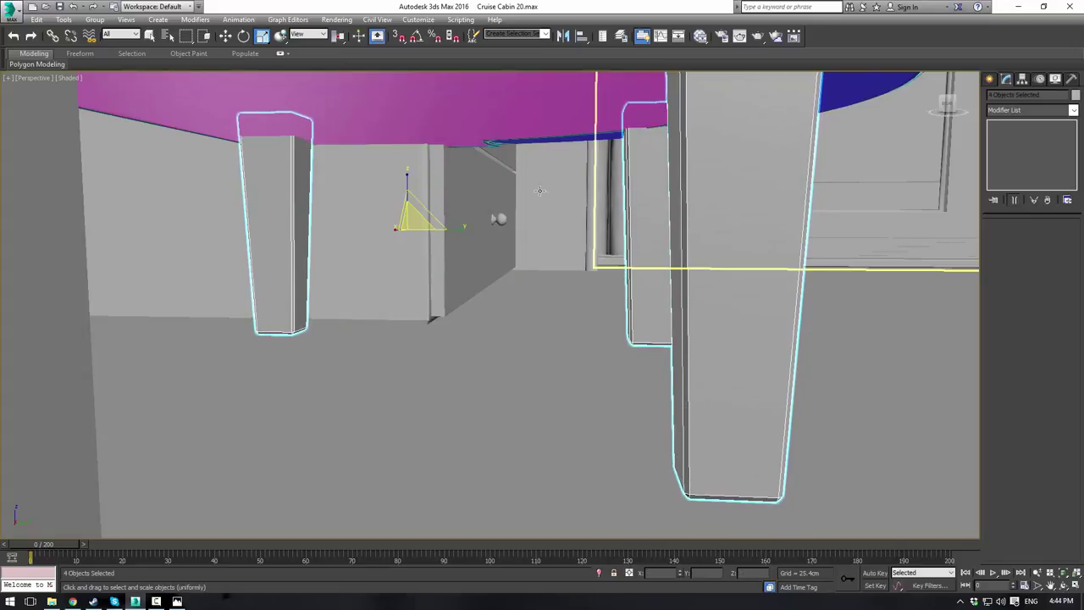
{"action": "left_click", "coordinate": [537, 193]}
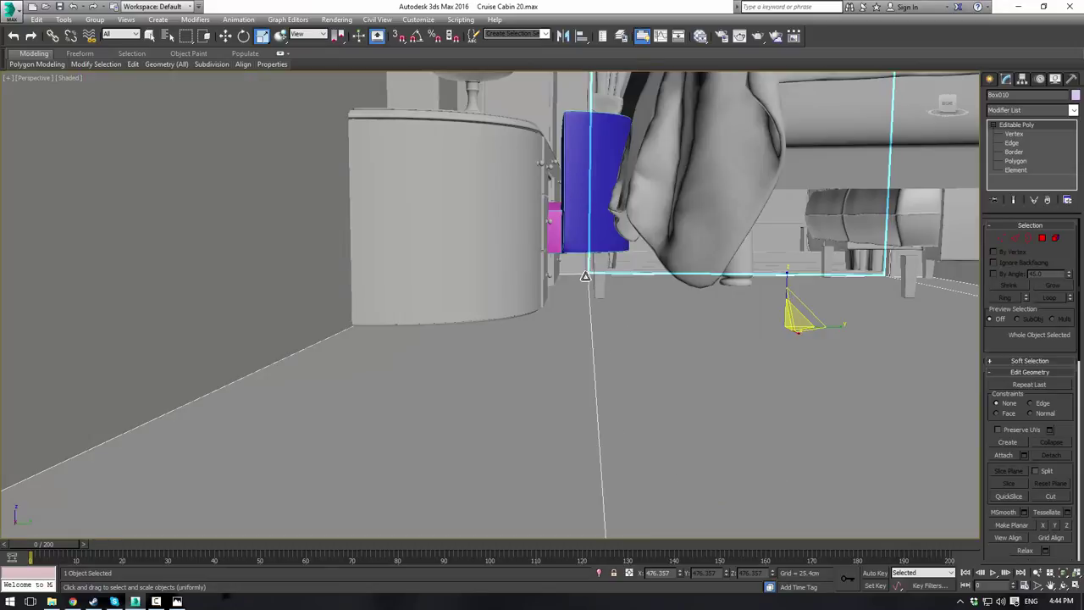
{"action": "left_click", "coordinate": [599, 284]}
{"action": "left_click", "coordinate": [741, 326]}
Step: Select the two seat cushions of the sofa and lower them slightly towards the sofa's legs
{"action": "middle_click_drag", "start_coordinate": [876, 286], "coordinate": [729, 251]}
{"action": "scroll", "coordinate": [729, 251], "scroll_direction": "up", "scroll_amount": 3}
{"action": "left_click", "coordinate": [711, 175]}
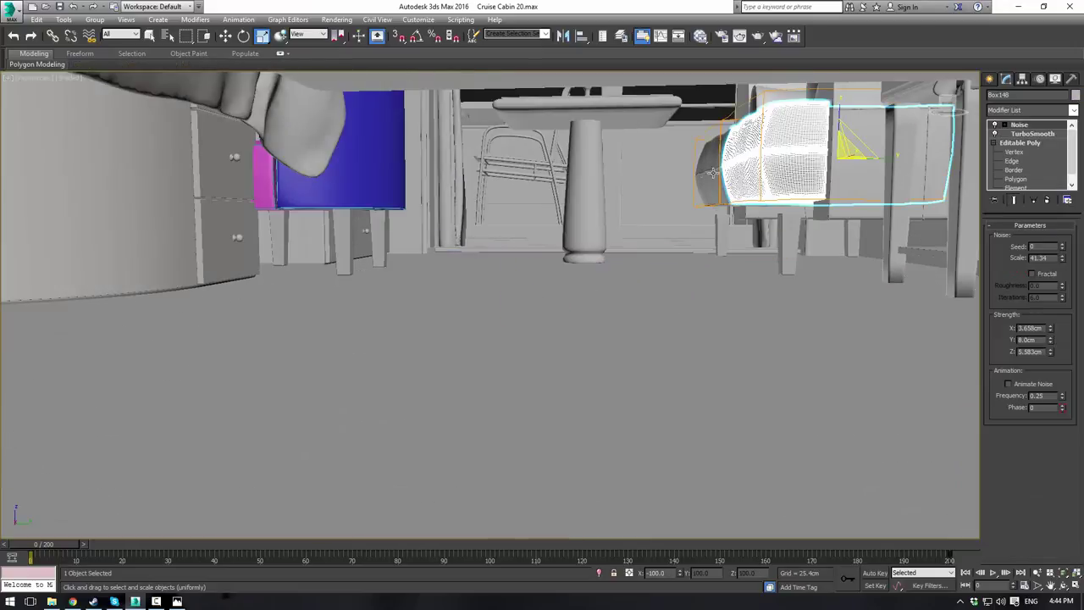
{"action": "key", "text": "w"}
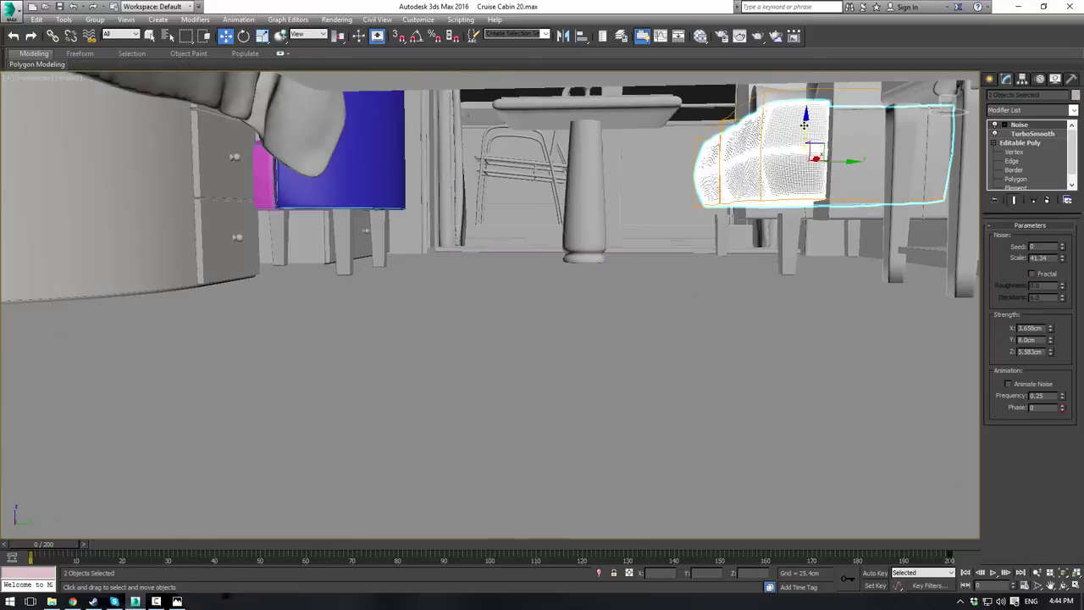
{"action": "left_click_drag", "start_coordinate": [805, 127], "coordinate": [809, 130]}
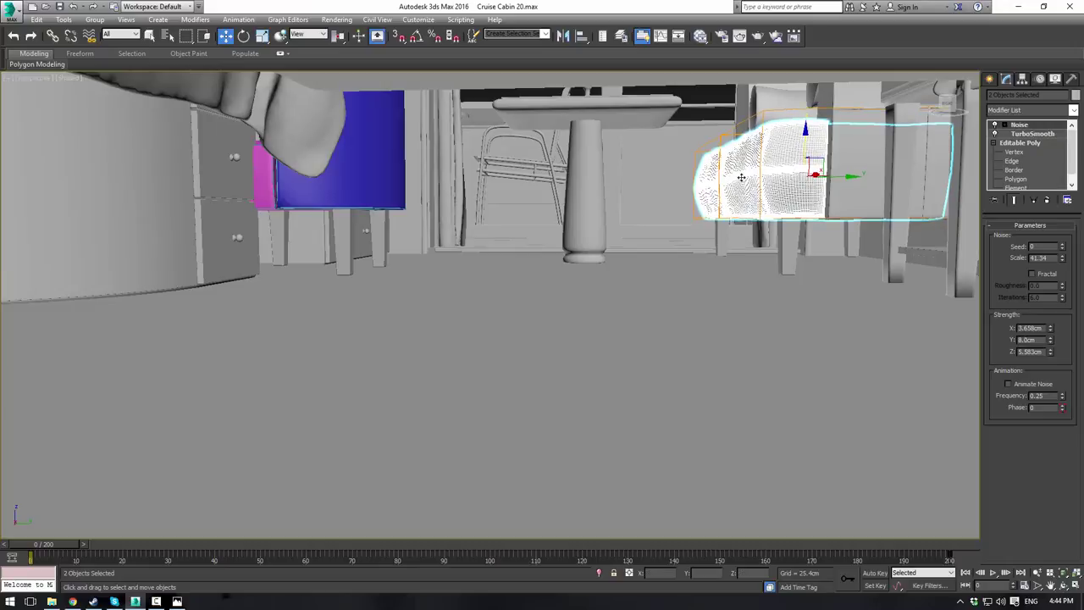
{"action": "left_click", "coordinate": [705, 107]}
Step: Inspect the sofa's seat cushions and throw pillows from above and from the side
{"action": "middle_click_drag", "start_coordinate": [709, 119], "coordinate": [691, 424], "text": "alt"}
{"action": "scroll", "coordinate": [613, 244], "scroll_direction": "up", "scroll_amount": 5}
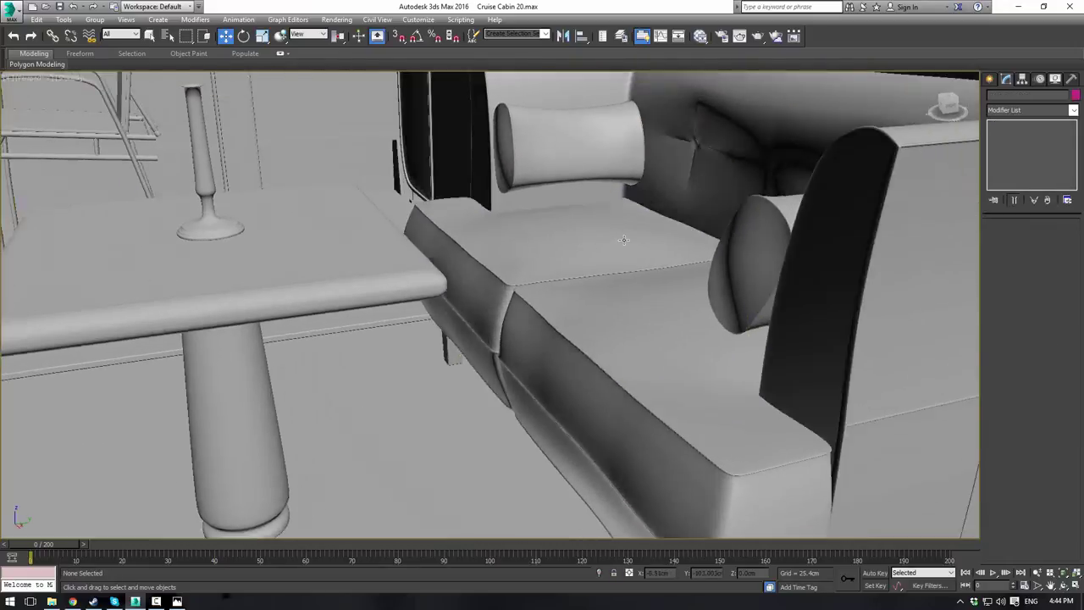
{"action": "scroll", "coordinate": [627, 271], "scroll_direction": "down", "scroll_amount": 5}
{"action": "scroll", "coordinate": [629, 289], "scroll_direction": "up", "scroll_amount": 1}
{"action": "mouse_move", "coordinate": [630, 289]}
{"action": "middle_mouse_down", "text": "alt"}
{"action": "mouse_move", "coordinate": [656, 276]}
{"action": "mouse_move", "coordinate": [641, 291]}
{"action": "middle_mouse_up", "text": "alt"}
{"action": "scroll", "coordinate": [642, 290], "scroll_direction": "up", "scroll_amount": 2}
{"action": "scroll", "coordinate": [641, 291], "scroll_direction": "up", "scroll_amount": 1}
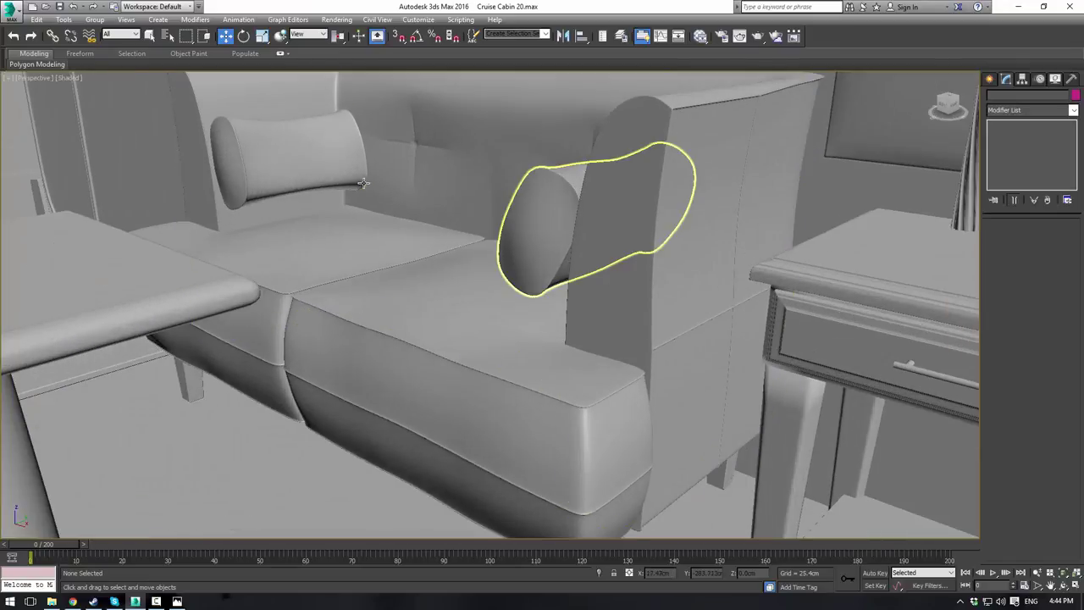
Step: Reselect both sofa seat cushions and lower them a little further
{"action": "middle_click_drag", "start_coordinate": [348, 191], "coordinate": [351, 228], "text": "alt"}
{"action": "scroll", "coordinate": [385, 224], "scroll_direction": "down", "scroll_amount": 4}
{"action": "left_click", "coordinate": [559, 246]}
{"action": "left_click", "coordinate": [546, 185], "text": "ctrl"}
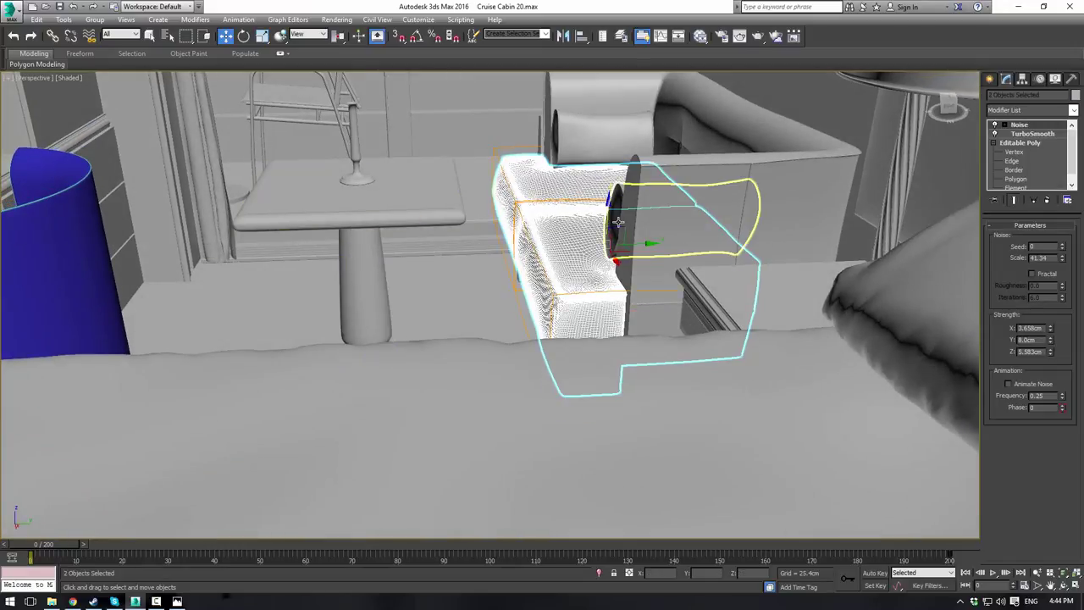
{"action": "left_click", "coordinate": [97, 9]}
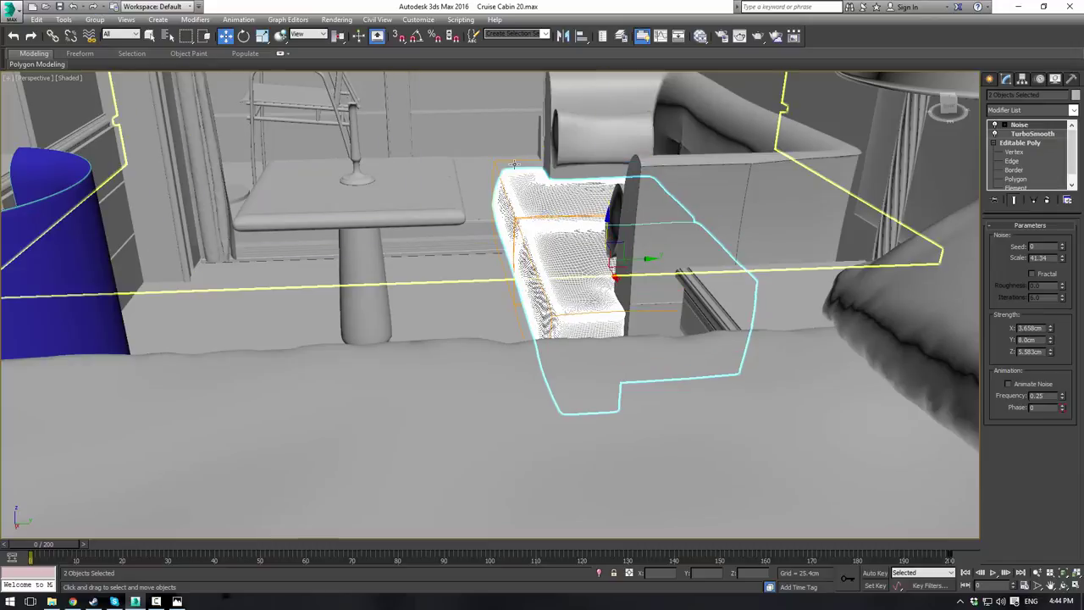
Step: Select the sofa's two throw pillows and lower them so they rest on the seat cushions
{"action": "left_click", "coordinate": [611, 231]}
{"action": "left_click", "coordinate": [611, 230]}
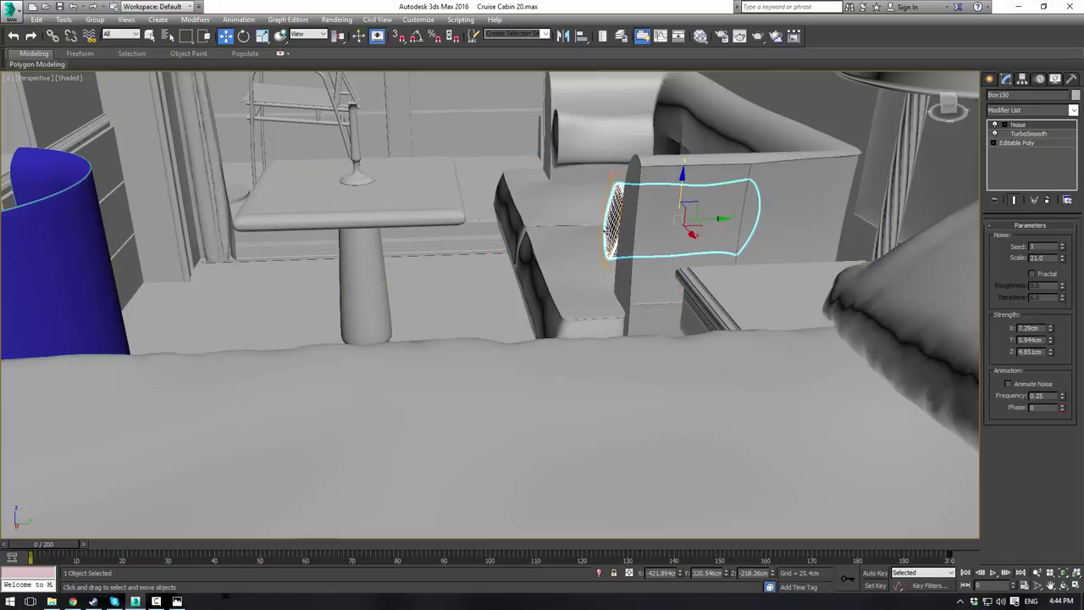
{"action": "left_click", "coordinate": [603, 138], "text": "ctrl"}
{"action": "middle_click_drag", "start_coordinate": [603, 138], "coordinate": [648, 146], "text": "alt"}
{"action": "left_click_drag", "start_coordinate": [634, 146], "coordinate": [644, 166]}
Step: Check how the throw pillows sit against the sofa's seat cushions and backrest
{"action": "scroll", "coordinate": [637, 157], "scroll_direction": "up", "scroll_amount": 2}
{"action": "left_click", "coordinate": [700, 189]}
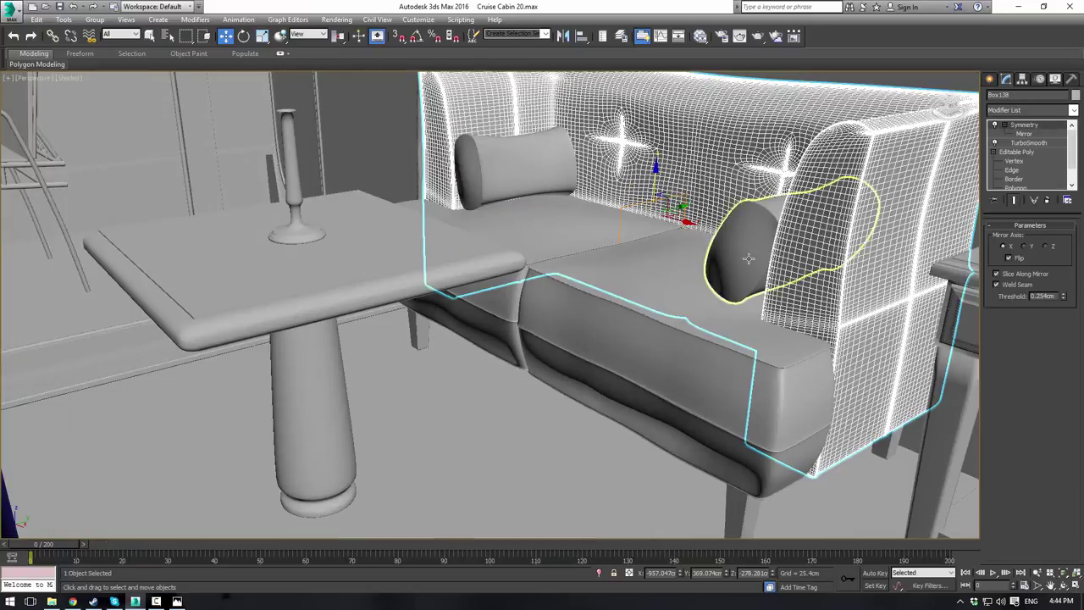
{"action": "left_click", "coordinate": [748, 259]}
{"action": "left_click_drag", "start_coordinate": [801, 199], "coordinate": [799, 197]}
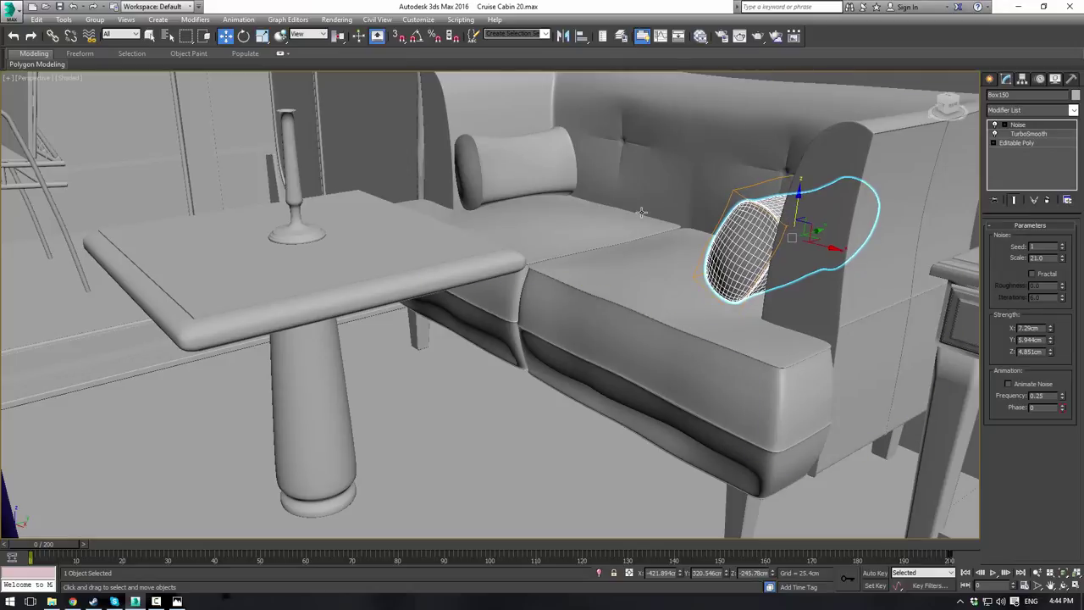
{"action": "left_click", "coordinate": [703, 179]}
{"action": "scroll", "coordinate": [647, 211], "scroll_direction": "down", "scroll_amount": 3}
{"action": "middle_click_drag", "start_coordinate": [489, 191], "coordinate": [448, 162], "text": "alt"}
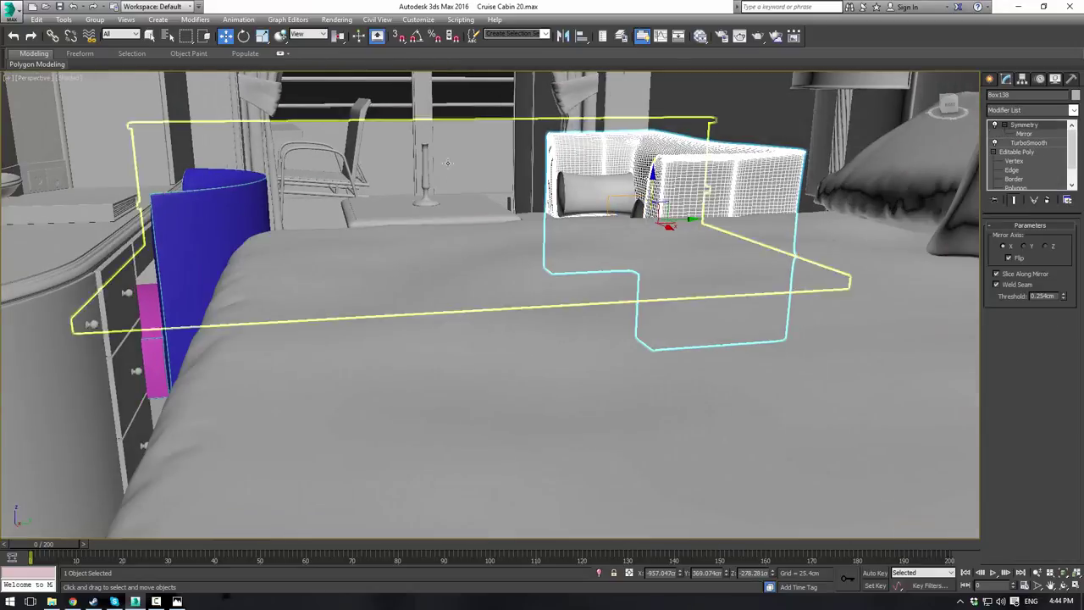
{"action": "left_click", "coordinate": [475, 91]}
{"action": "scroll", "coordinate": [472, 103], "scroll_direction": "down", "scroll_amount": 3}
{"action": "middle_click_drag", "start_coordinate": [472, 104], "coordinate": [486, 194], "text": "alt"}
Step: In the camera view, select the curved chair along with the surrounding objects and assign them a light grey object color
{"action": "key", "text": "c"}
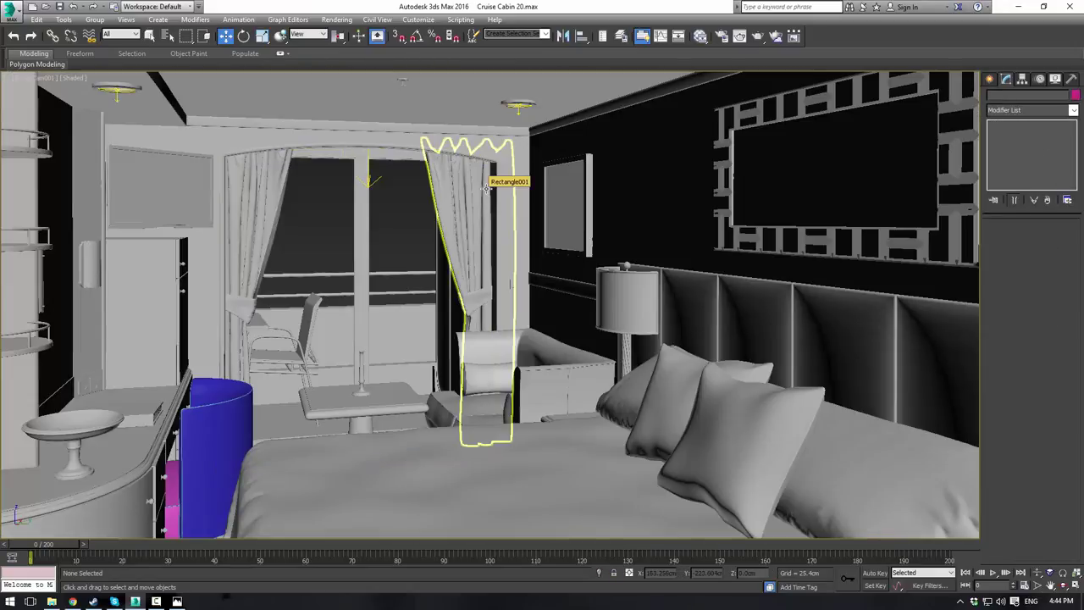
{"action": "left_click_drag", "start_coordinate": [320, 253], "coordinate": [171, 490]}
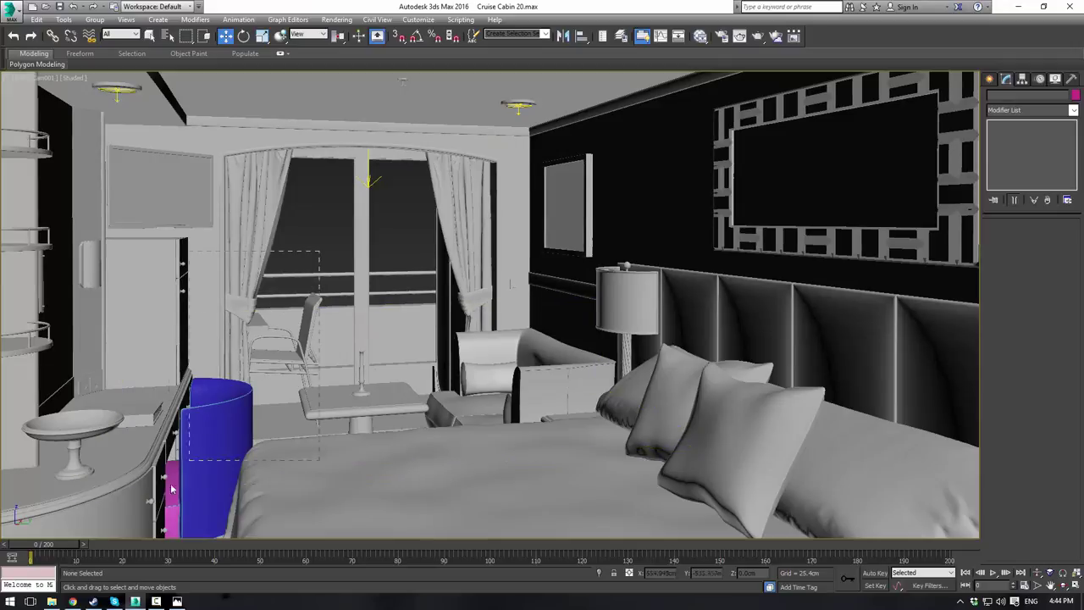
{"action": "left_click_drag", "start_coordinate": [141, 543], "coordinate": [141, 543]}
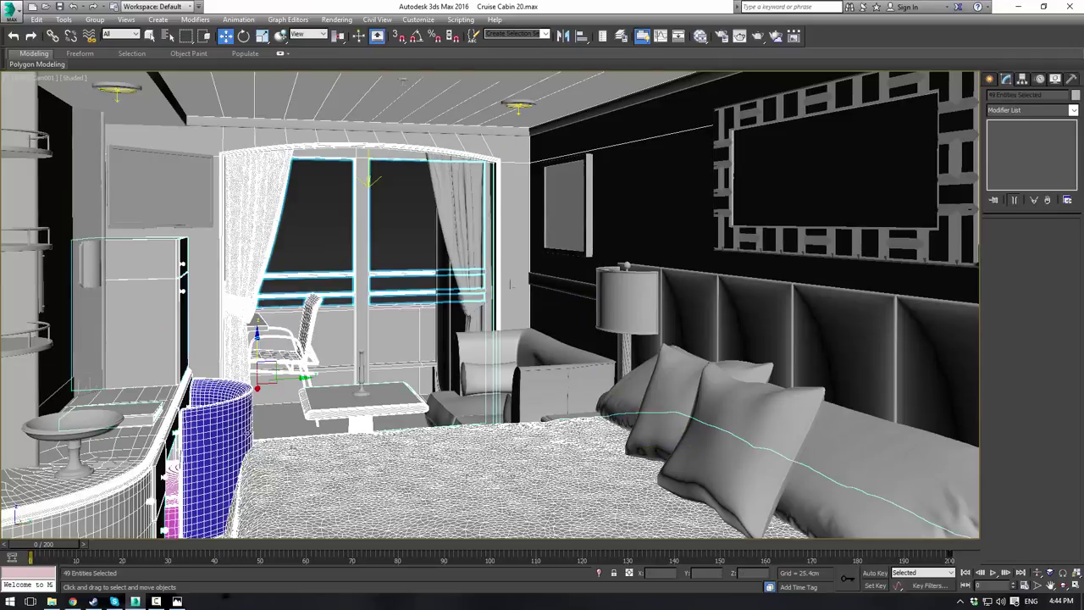
{"action": "left_click", "coordinate": [1074, 96]}
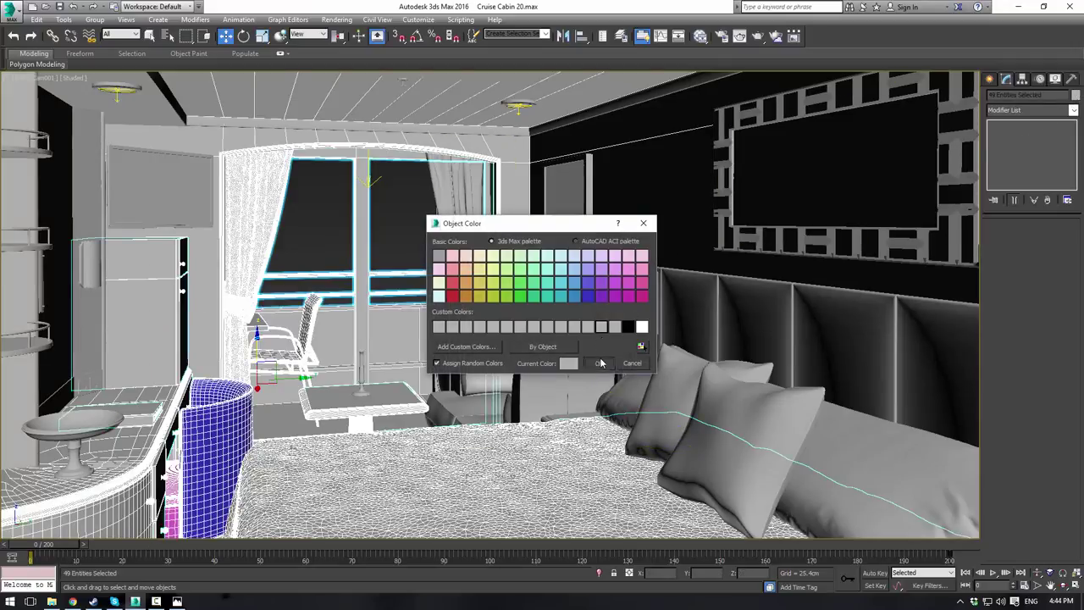
{"action": "left_click", "coordinate": [601, 362]}
{"action": "left_click", "coordinate": [404, 231]}
Step: Inspect the grey curved chair beside the cabinet in the Perspective view from close up
{"action": "key", "text": "p"}
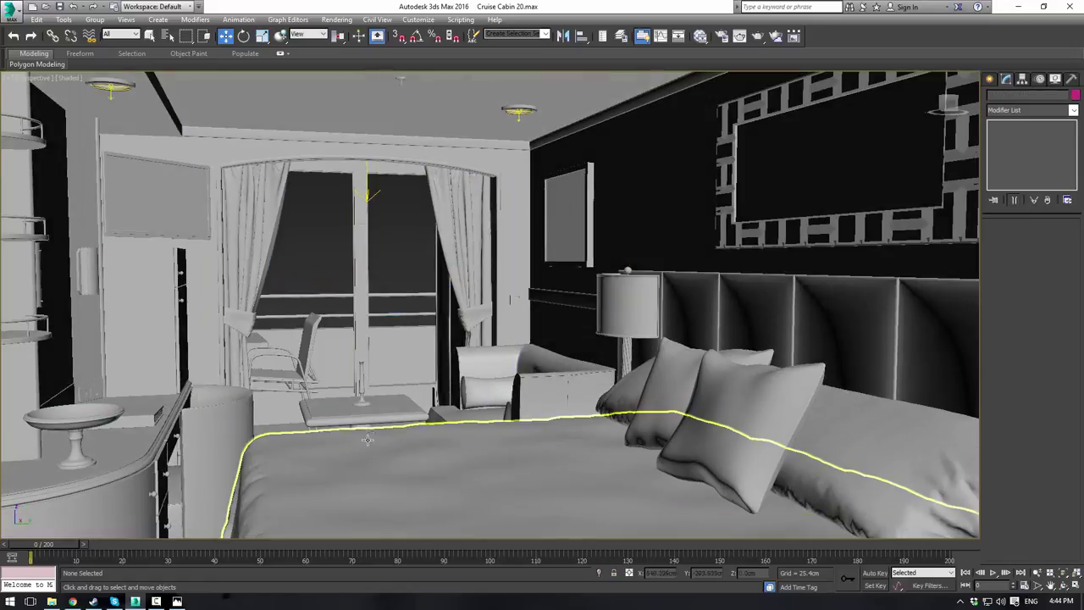
{"action": "middle_click_drag", "start_coordinate": [367, 437], "coordinate": [461, 300]}
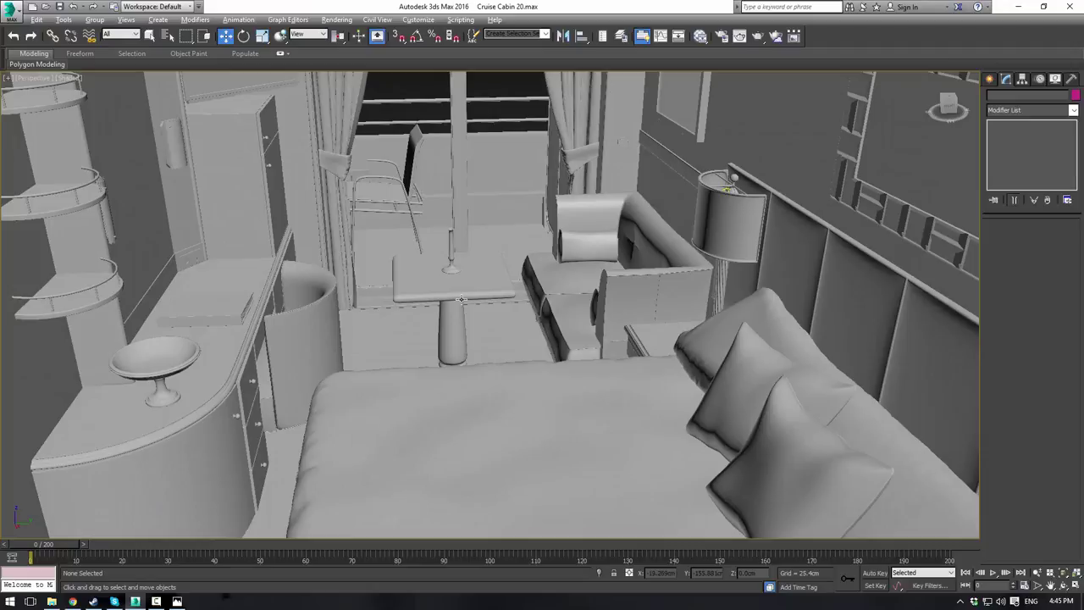
{"action": "scroll", "coordinate": [416, 346], "scroll_direction": "up", "scroll_amount": 3}
{"action": "middle_click_drag", "start_coordinate": [417, 345], "coordinate": [378, 319], "text": "alt"}
{"action": "scroll", "coordinate": [303, 280], "scroll_direction": "up", "scroll_amount": 3}
{"action": "mouse_move", "coordinate": [302, 281]}
{"action": "middle_mouse_down", "text": "alt"}
{"action": "mouse_move", "coordinate": [326, 284]}
{"action": "mouse_move", "coordinate": [327, 296]}
{"action": "mouse_move", "coordinate": [275, 288]}
{"action": "mouse_move", "coordinate": [293, 296]}
{"action": "middle_mouse_up", "text": "alt"}
{"action": "scroll", "coordinate": [295, 294], "scroll_direction": "down", "scroll_amount": 5}
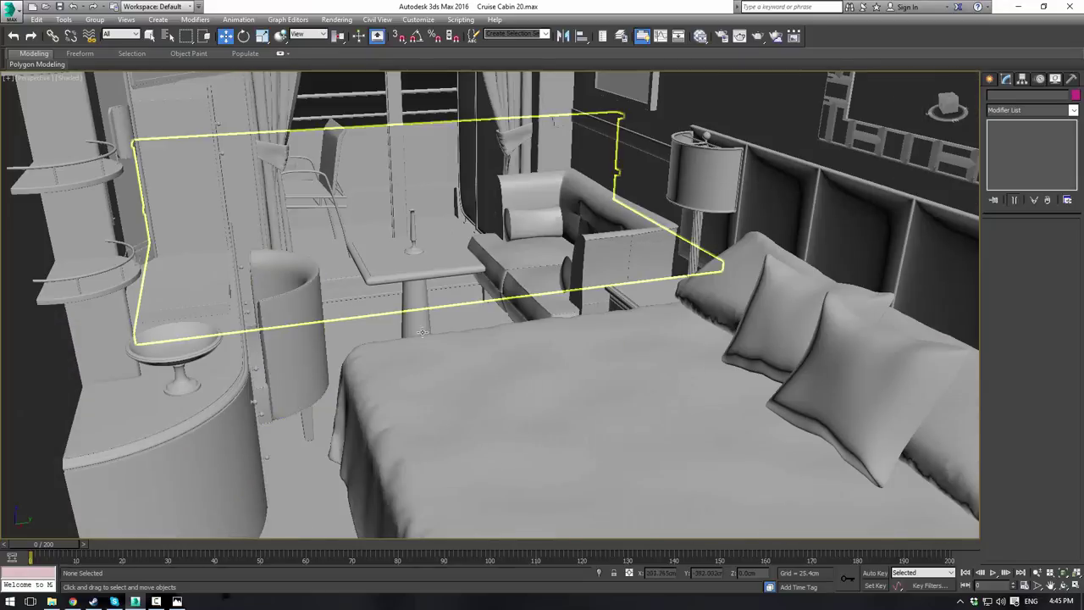
Step: Review the whole cabin layout from several angles and return to the camera view
{"action": "mouse_move", "coordinate": [483, 342]}
{"action": "middle_mouse_down", "text": "alt"}
{"action": "mouse_move", "coordinate": [472, 335]}
{"action": "mouse_move", "coordinate": [488, 353]}
{"action": "mouse_move", "coordinate": [475, 343]}
{"action": "middle_mouse_up", "text": "alt"}
{"action": "scroll", "coordinate": [488, 356], "scroll_direction": "down", "scroll_amount": 4}
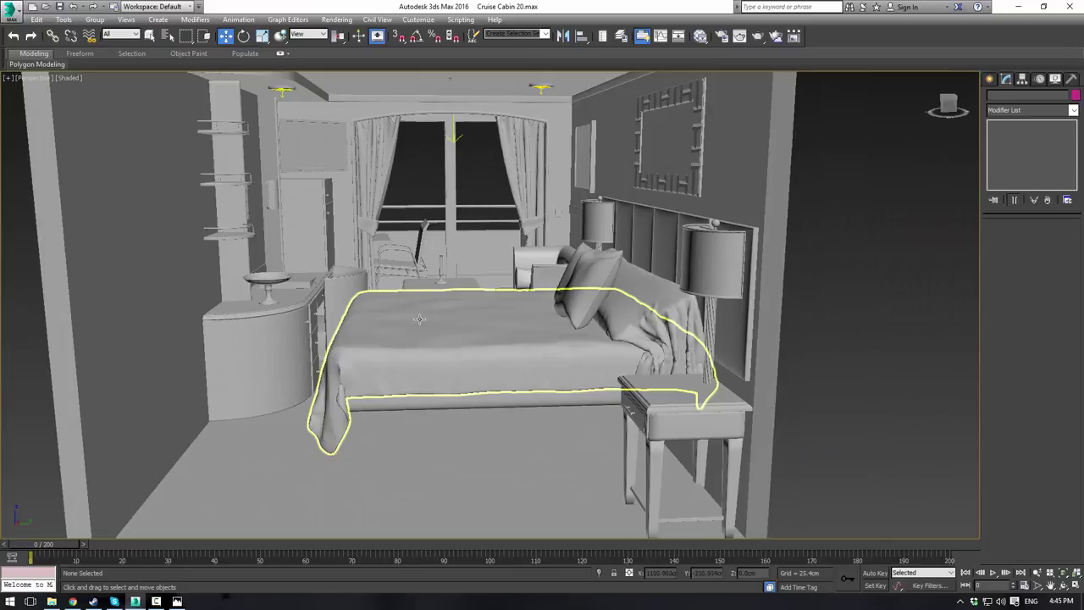
{"action": "middle_click_drag", "start_coordinate": [419, 317], "coordinate": [510, 296]}
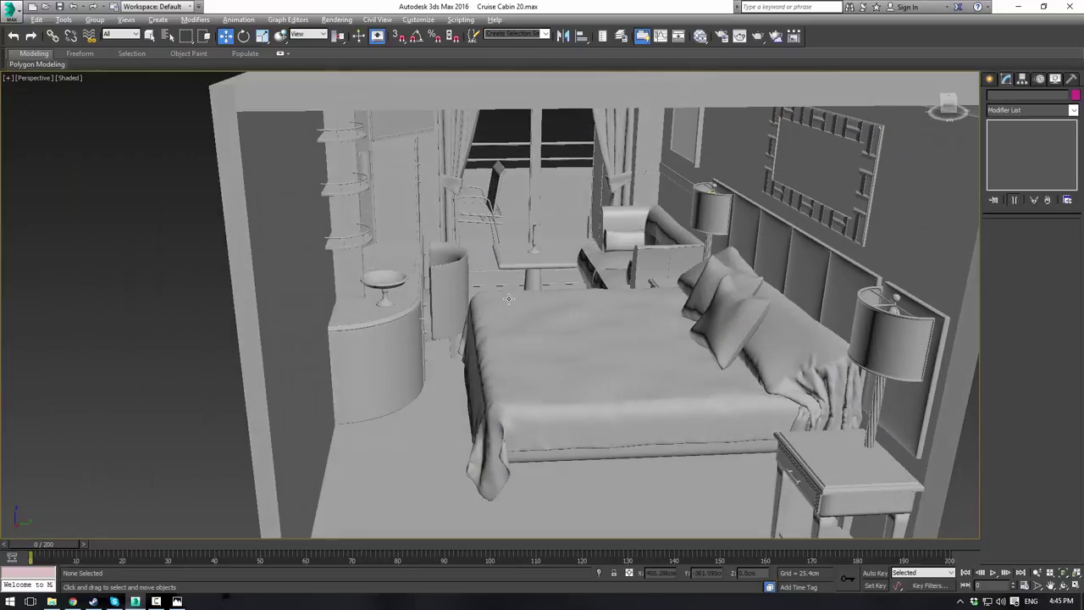
{"action": "scroll", "coordinate": [510, 297], "scroll_direction": "up", "scroll_amount": 4}
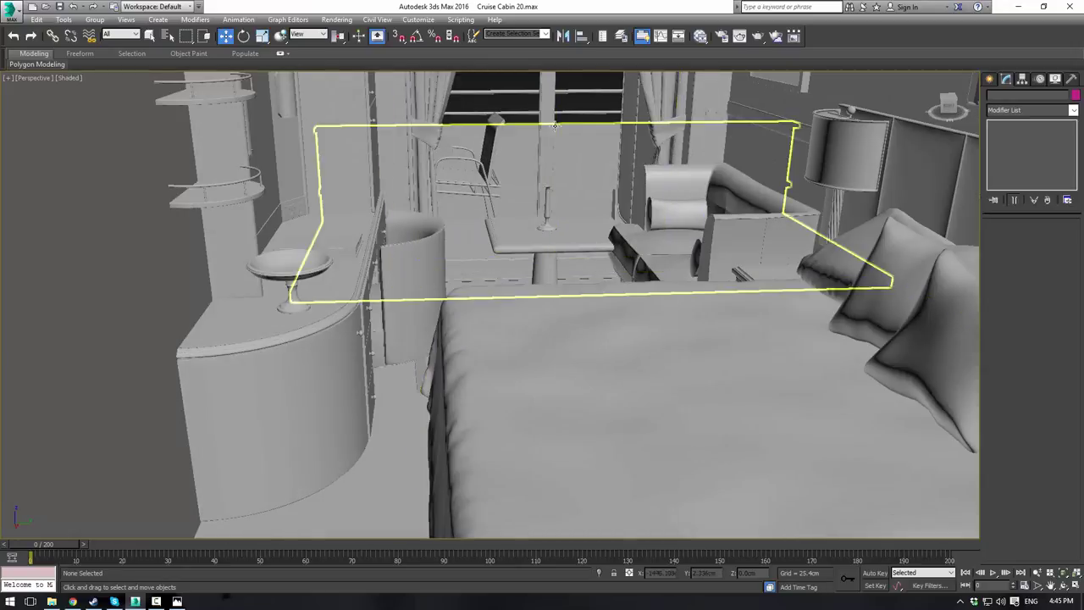
{"action": "middle_click_drag", "start_coordinate": [562, 222], "coordinate": [570, 259], "text": "alt"}
{"action": "scroll", "coordinate": [566, 286], "scroll_direction": "down", "scroll_amount": 4}
{"action": "scroll", "coordinate": [608, 326], "scroll_direction": "down", "scroll_amount": 3}
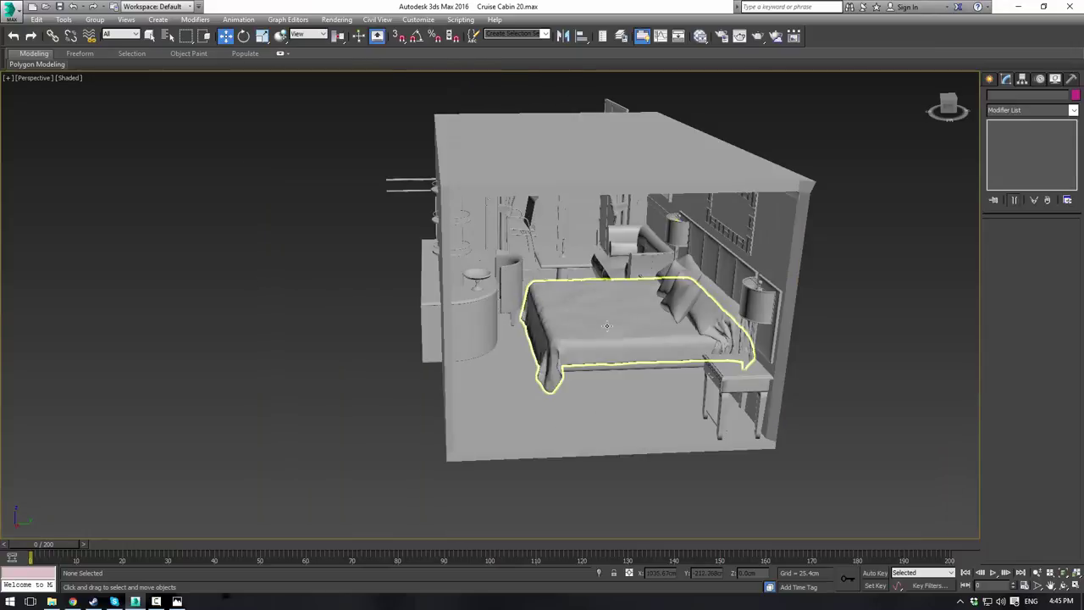
{"action": "middle_click_drag", "start_coordinate": [590, 314], "coordinate": [589, 284], "text": "alt"}
{"action": "key", "text": "c"}
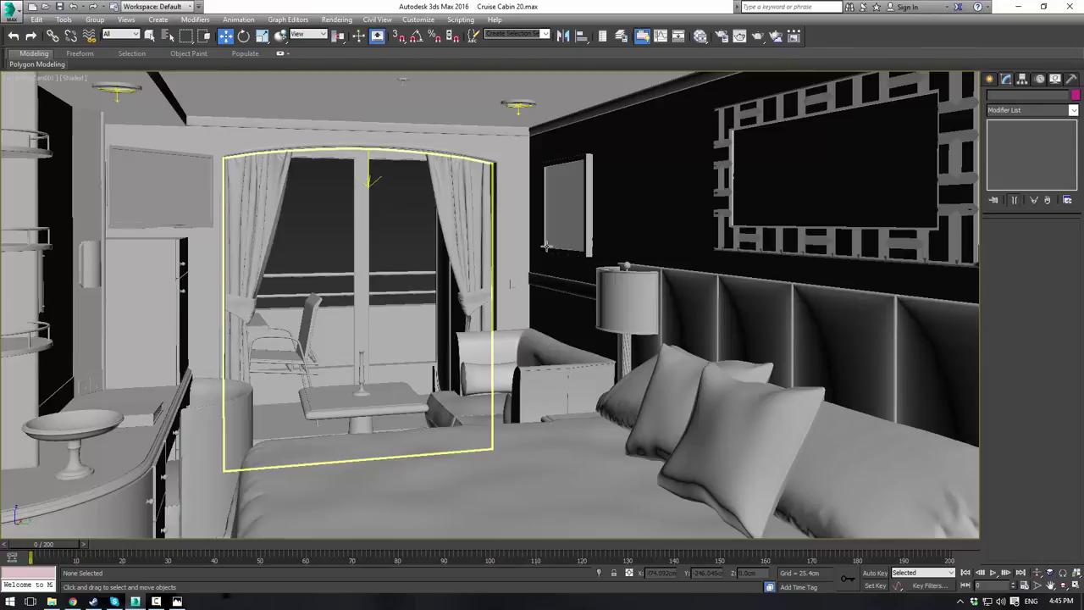